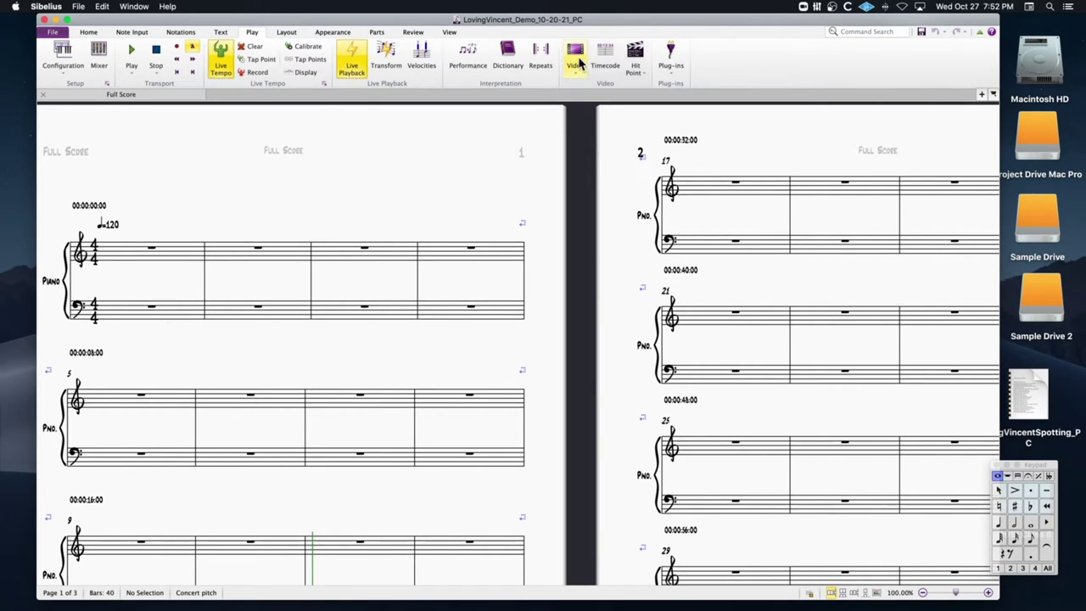
Remove the attached LovingVincentTrailer video from the score
{"action": "left_click", "coordinate": [575, 71]}
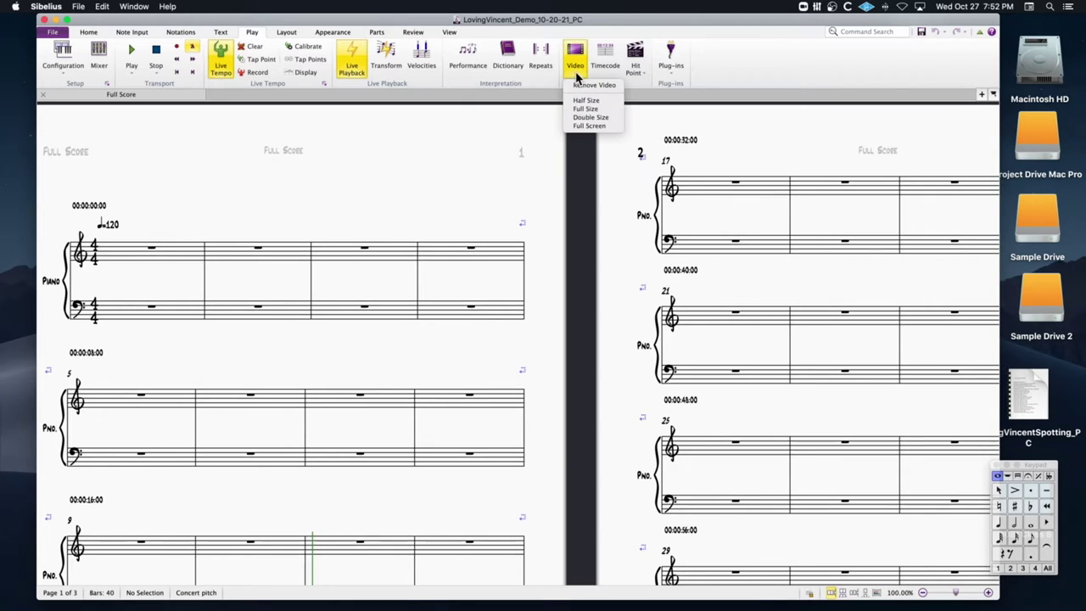
{"action": "left_click", "coordinate": [576, 57]}
{"action": "left_click", "coordinate": [576, 56]}
{"action": "left_click", "coordinate": [577, 56]}
{"action": "left_click", "coordinate": [576, 56]}
{"action": "left_click", "coordinate": [594, 86]}
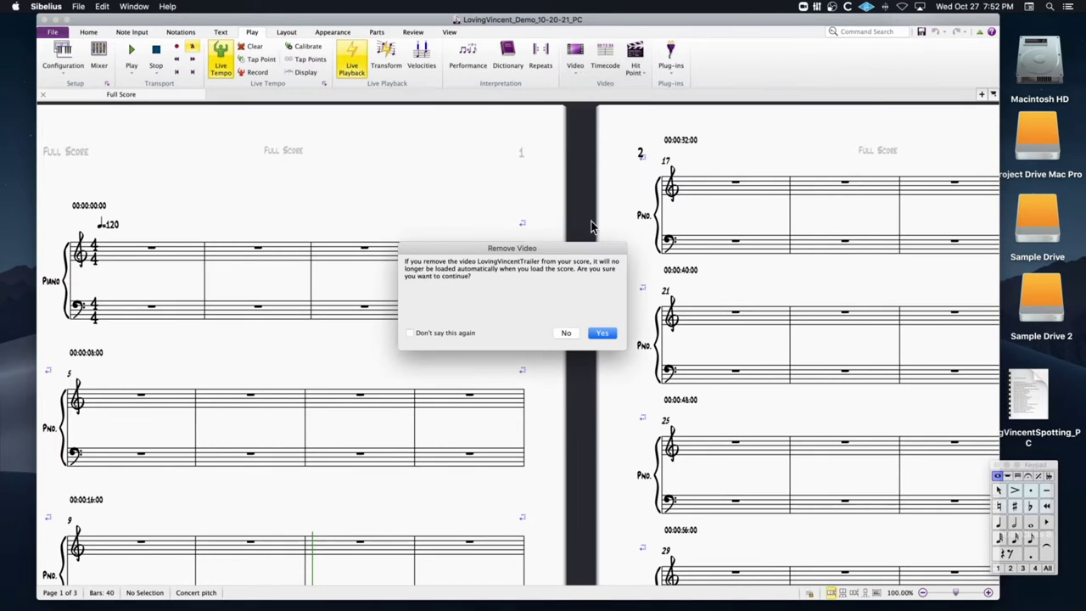
{"action": "left_click", "coordinate": [598, 334]}
Add the video LovingVincentTrailer.mov to the score from the Loving Vincent Master folder on the desktop
{"action": "left_click", "coordinate": [577, 56]}
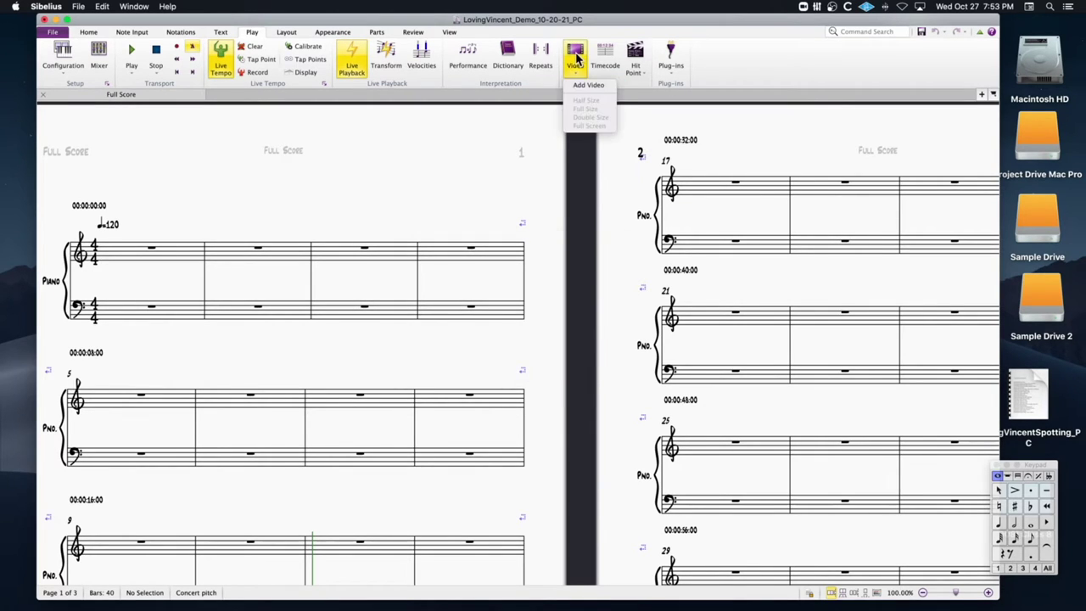
{"action": "left_click", "coordinate": [584, 88]}
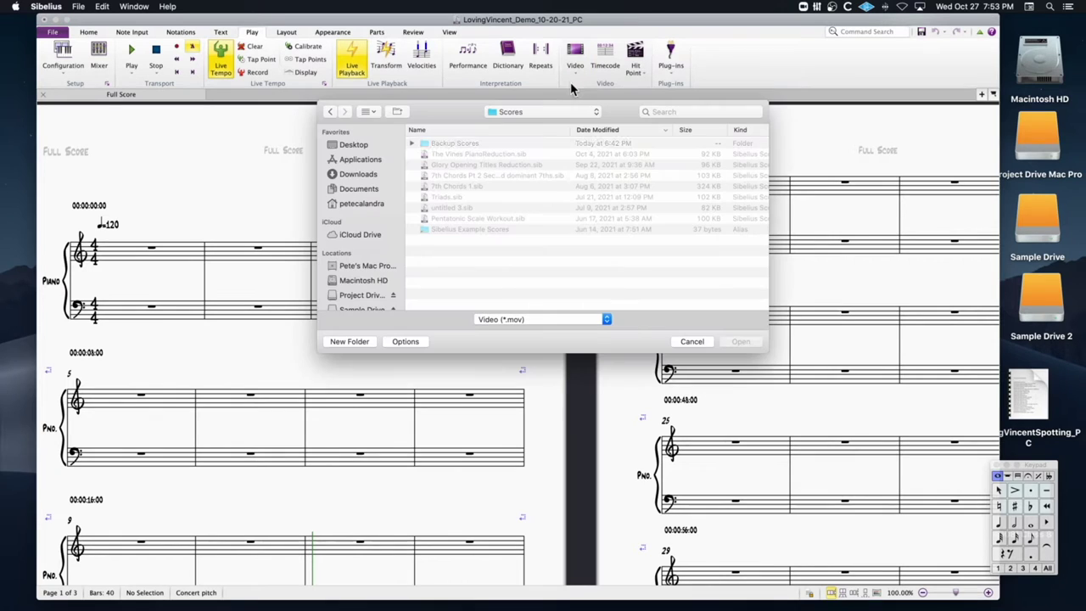
{"action": "left_click", "coordinate": [355, 146]}
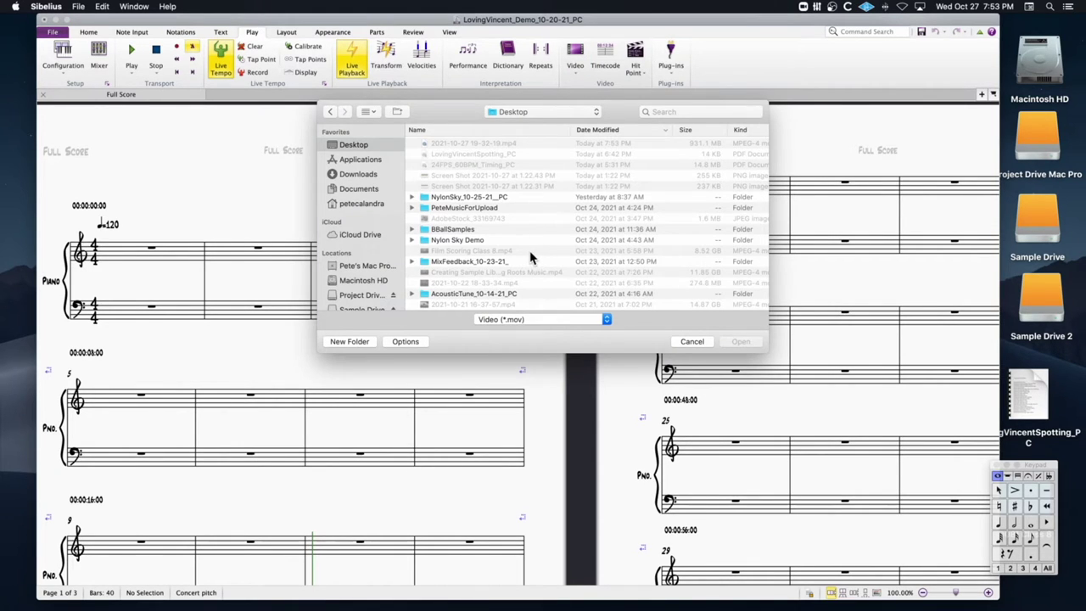
{"action": "scroll", "coordinate": [526, 253], "scroll_direction": "down", "scroll_amount": 2}
{"action": "scroll", "coordinate": [526, 251], "scroll_direction": "down", "scroll_amount": 6}
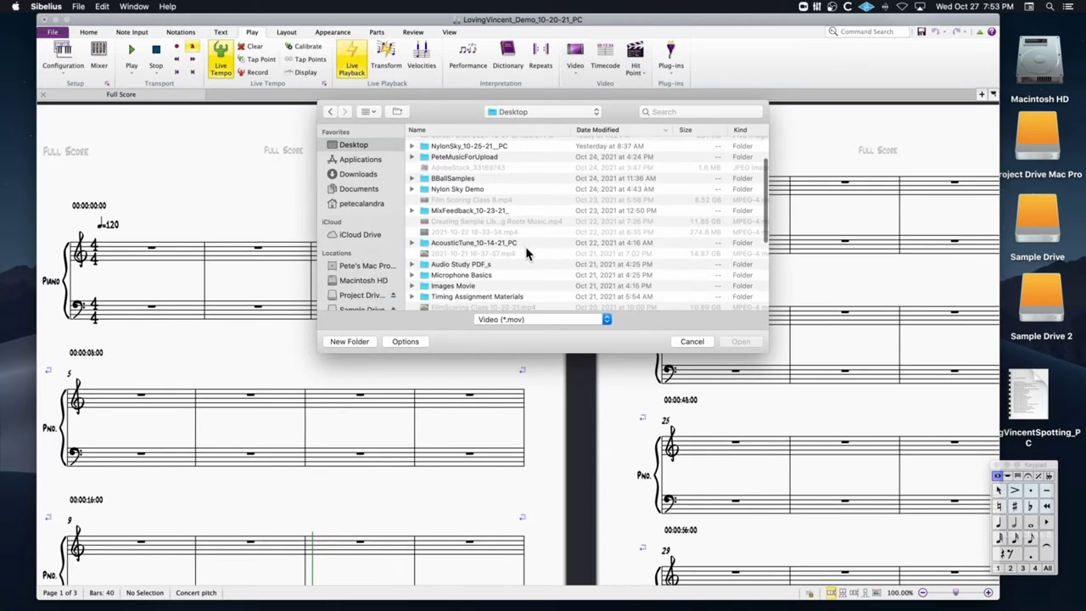
{"action": "double_click", "coordinate": [514, 247]}
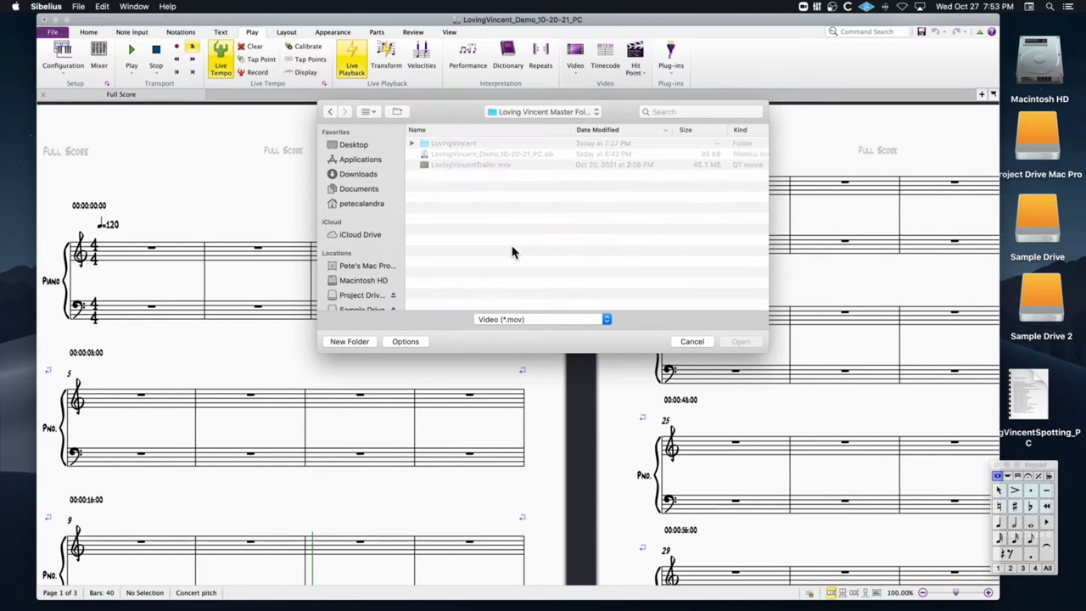
{"action": "left_click", "coordinate": [444, 165]}
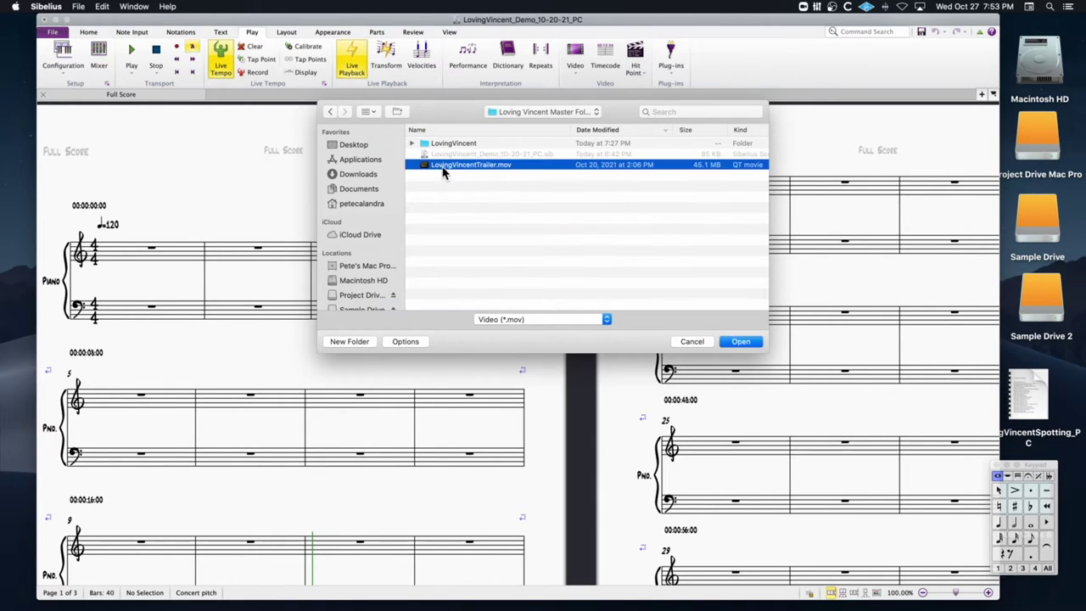
{"action": "left_click", "coordinate": [740, 341]}
Reposition the LovingVincentTrailer video window over the first page and display it at half size
{"action": "left_click_drag", "start_coordinate": [559, 185], "coordinate": [258, 100]}
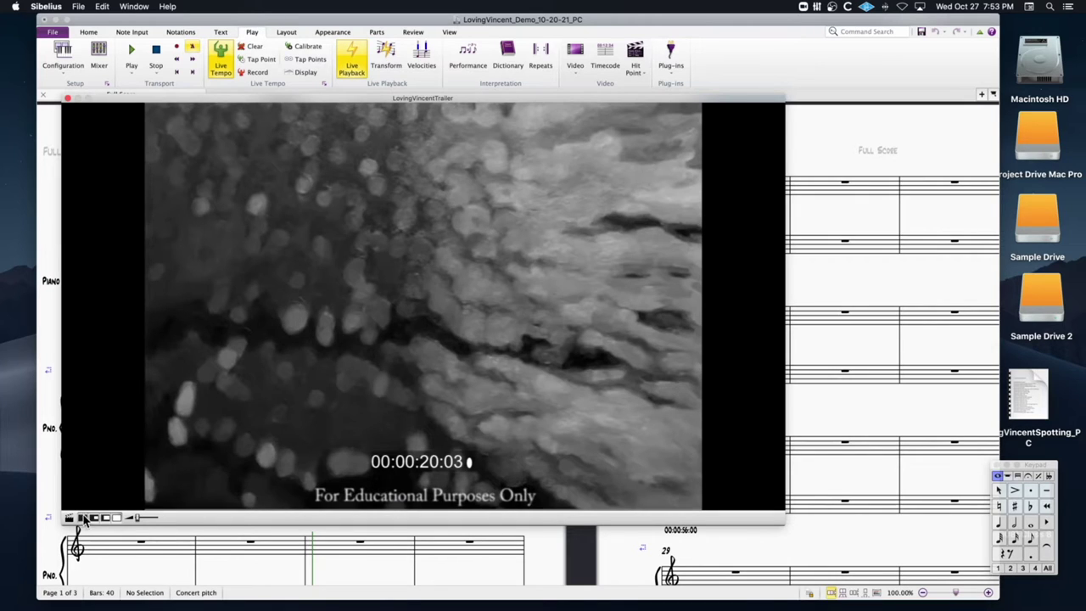
{"action": "left_click_drag", "start_coordinate": [137, 517], "coordinate": [175, 519]}
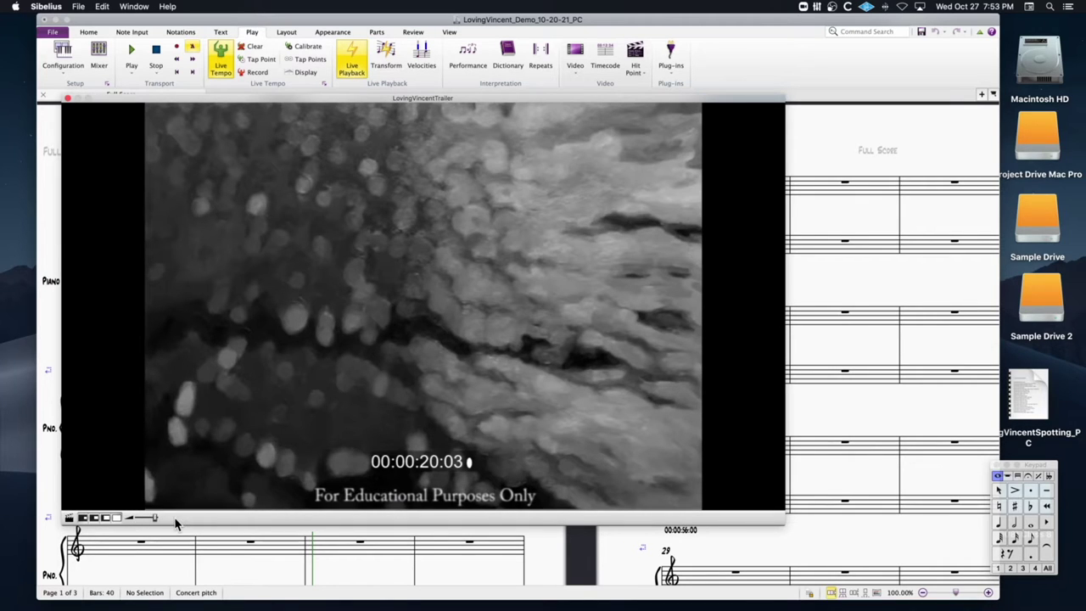
{"action": "left_click", "coordinate": [84, 518]}
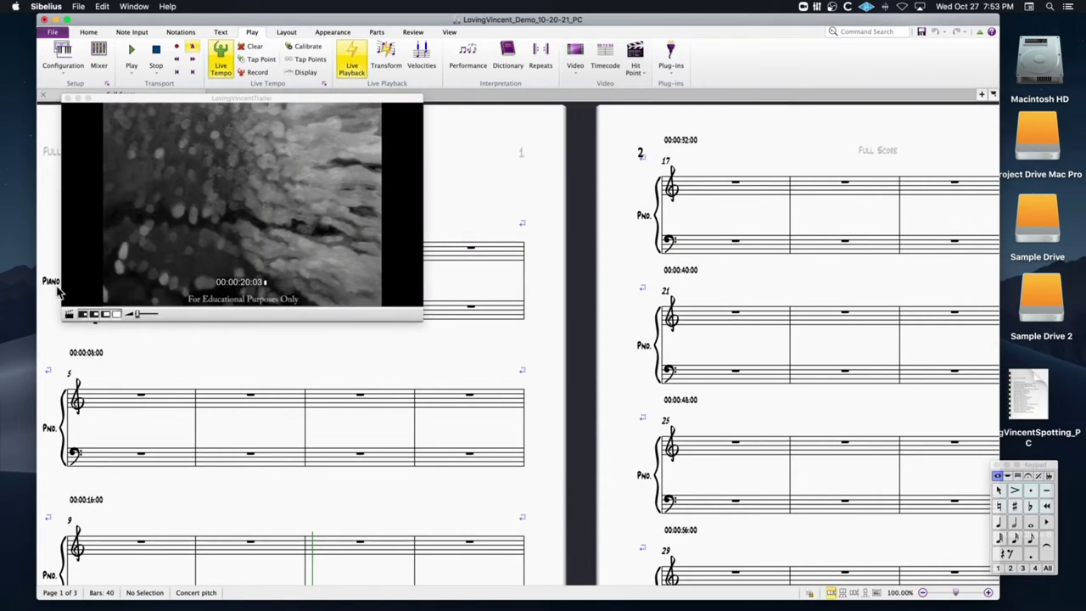
Try adding hit points at the current video frame and undo the additions
{"action": "left_click", "coordinate": [69, 314]}
{"action": "left_click", "coordinate": [71, 315]}
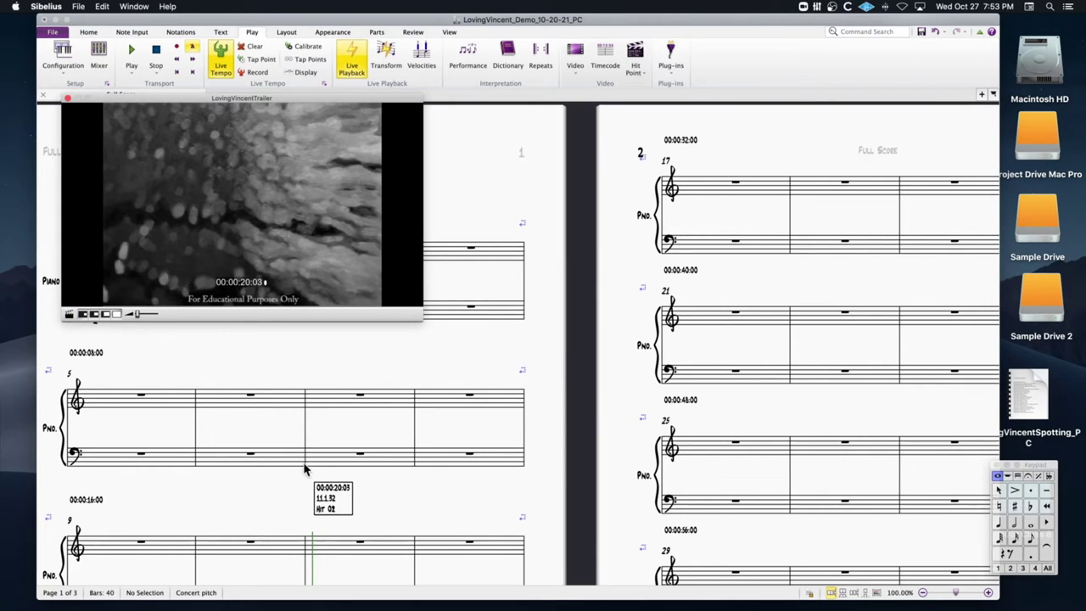
{"action": "key", "text": "super+z"}
{"action": "key", "text": "super+z"}
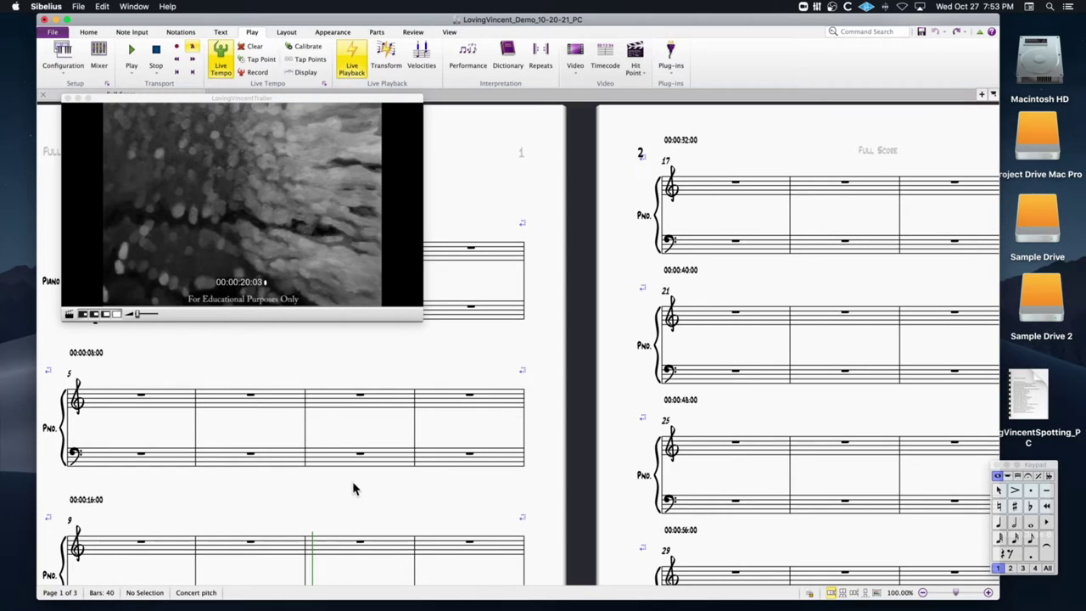
Move the video window clear of the score's first page and check the Timecode and Duration settings
{"action": "left_click_drag", "start_coordinate": [274, 102], "coordinate": [886, 26]}
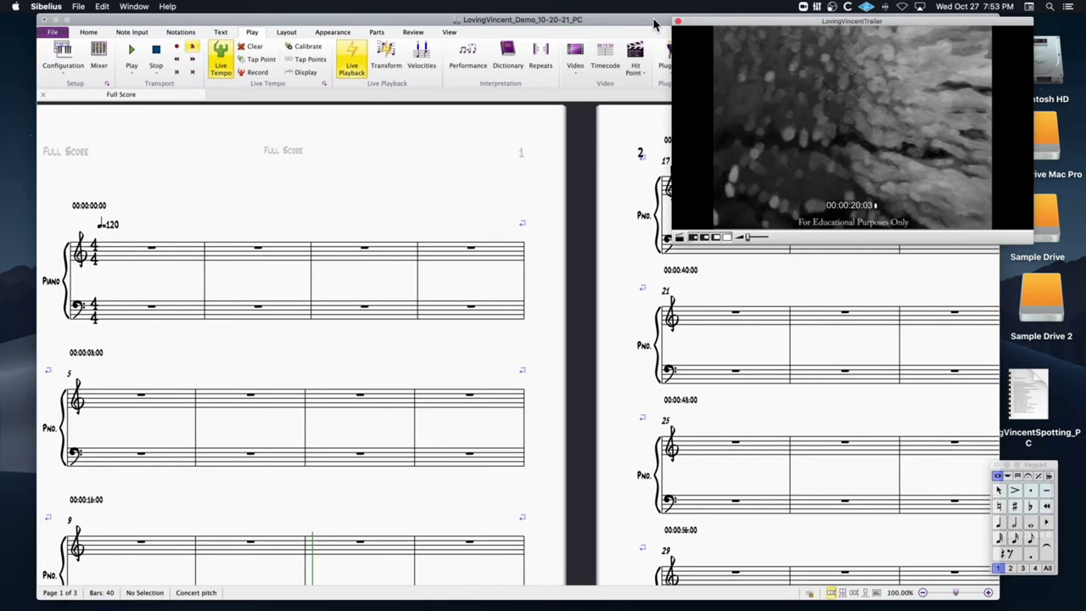
{"action": "left_click", "coordinate": [606, 53]}
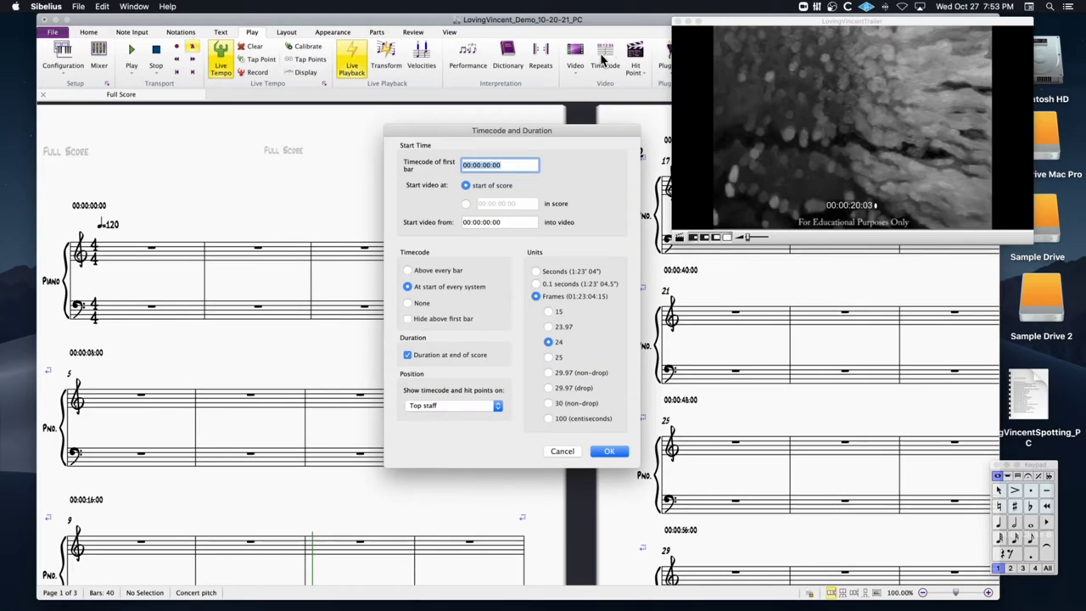
{"action": "left_click", "coordinate": [561, 451]}
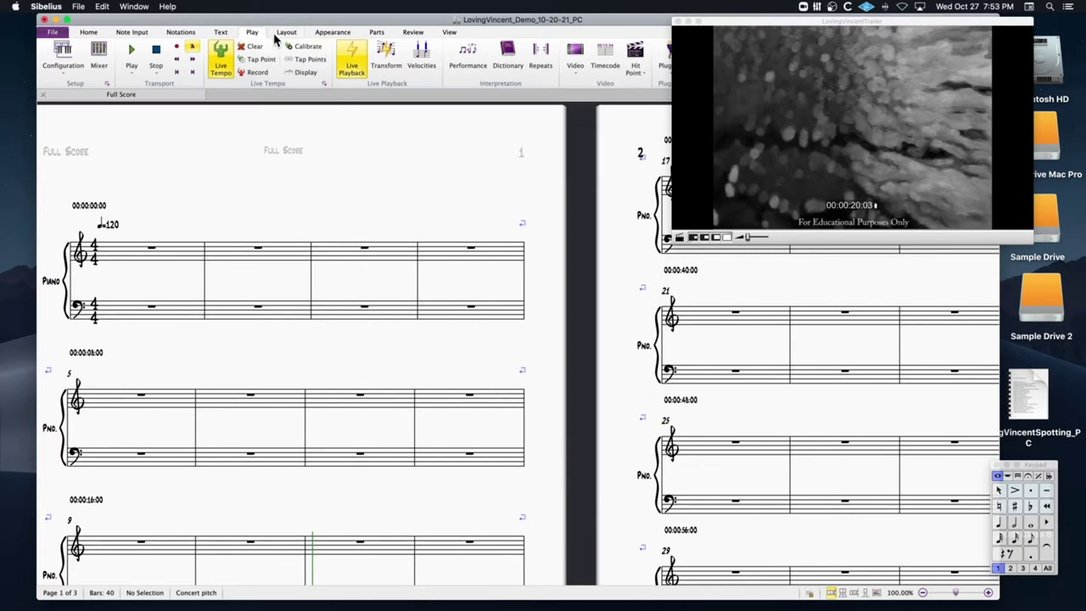
Try Seconds as the timecode unit, return to Frames, and set the score's timecode display to None
{"action": "left_click", "coordinate": [603, 54]}
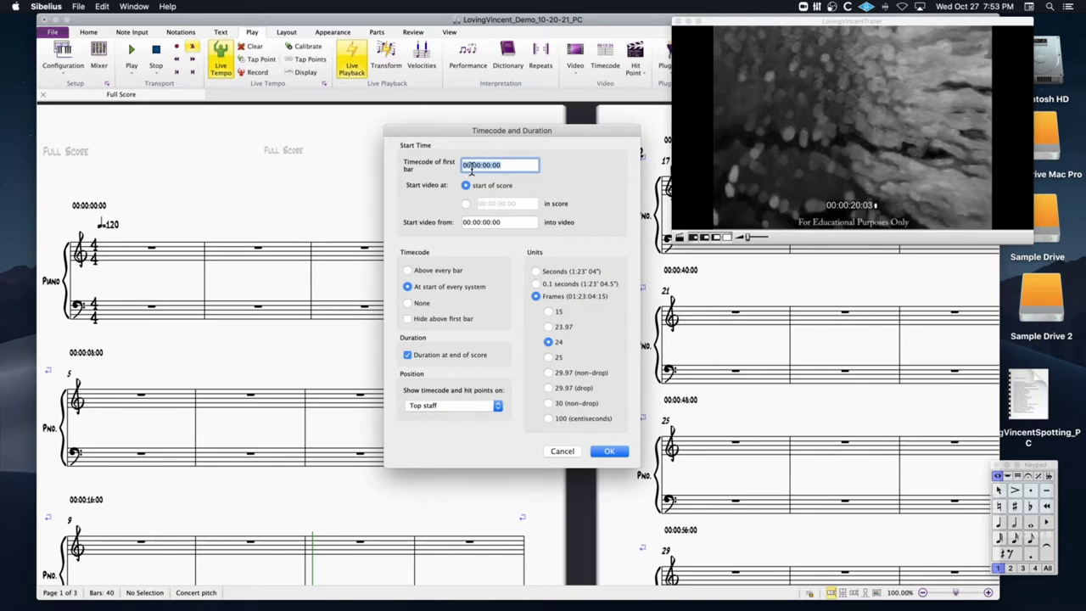
{"action": "left_click", "coordinate": [502, 166]}
{"action": "left_click", "coordinate": [775, 214]}
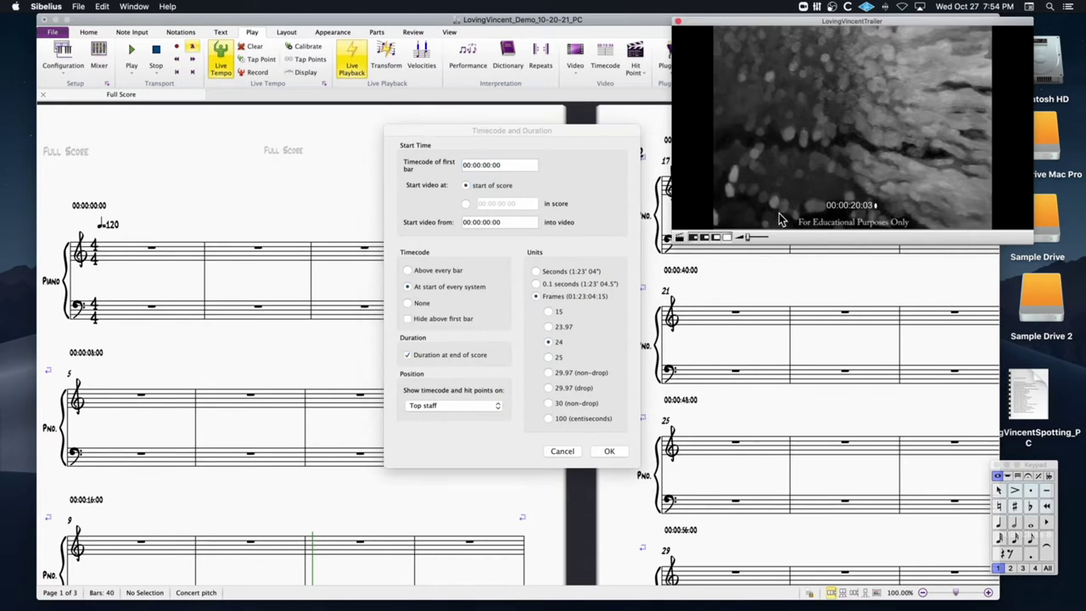
{"action": "left_click", "coordinate": [489, 182]}
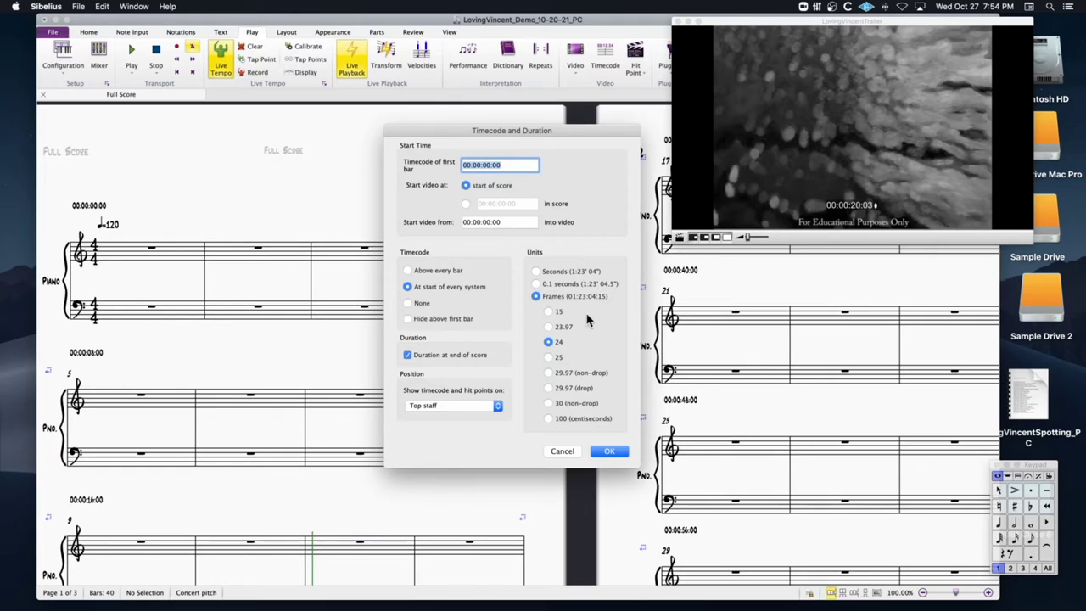
{"action": "left_click", "coordinate": [536, 271]}
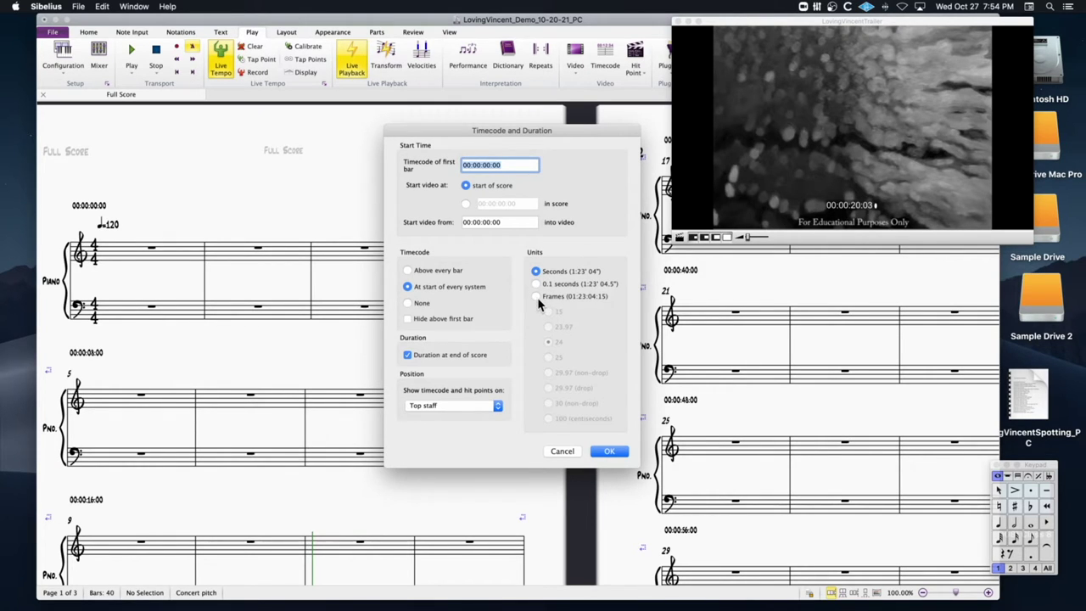
{"action": "left_click", "coordinate": [535, 297]}
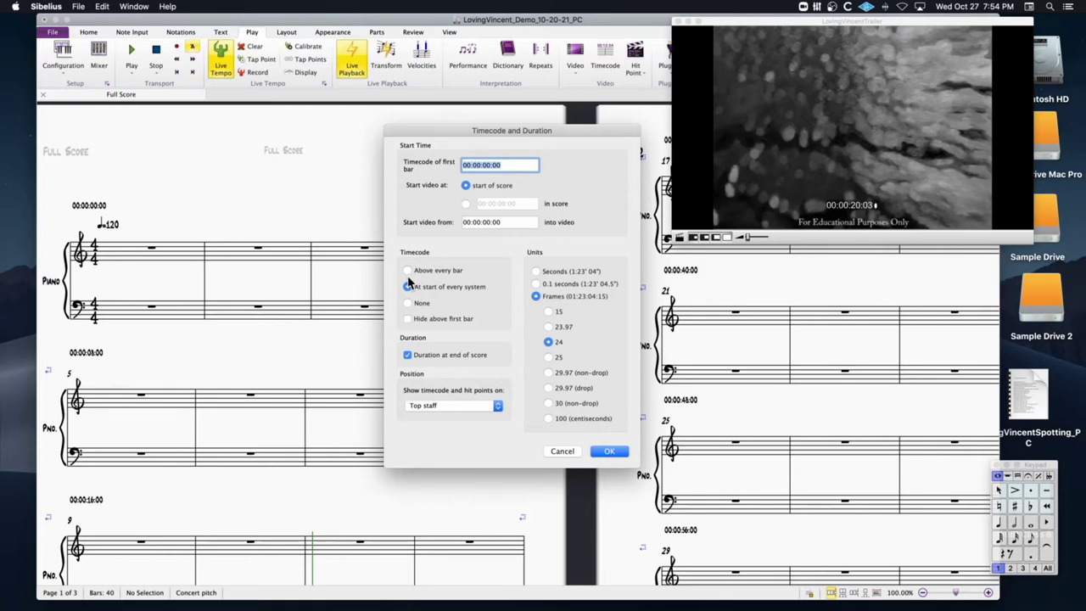
{"action": "left_click", "coordinate": [408, 304]}
{"action": "left_click", "coordinate": [609, 451]}
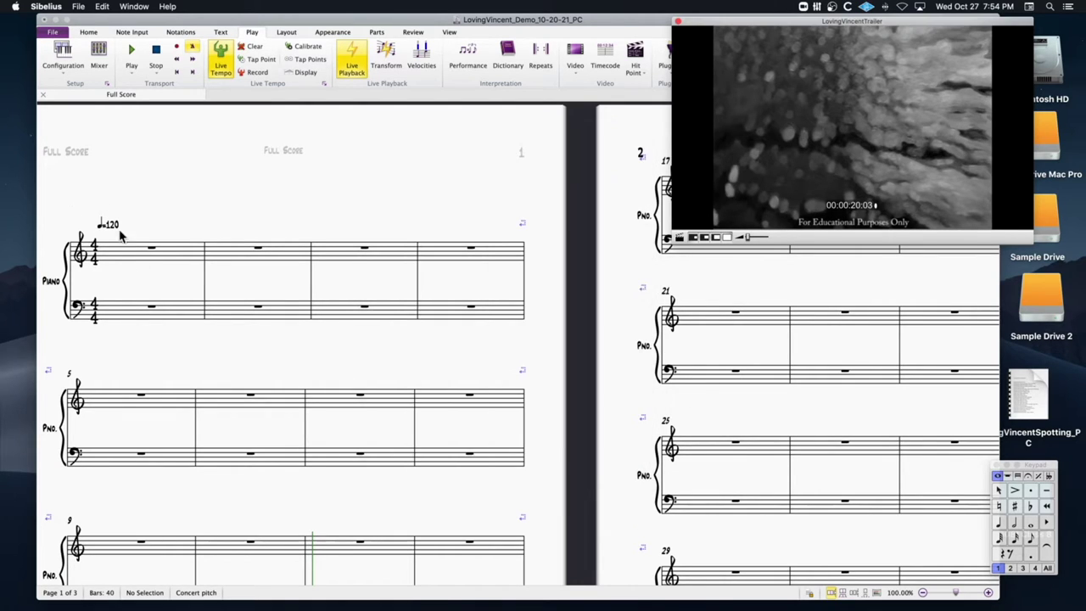
Set the score's timecode to display above every bar
{"action": "left_click", "coordinate": [605, 53]}
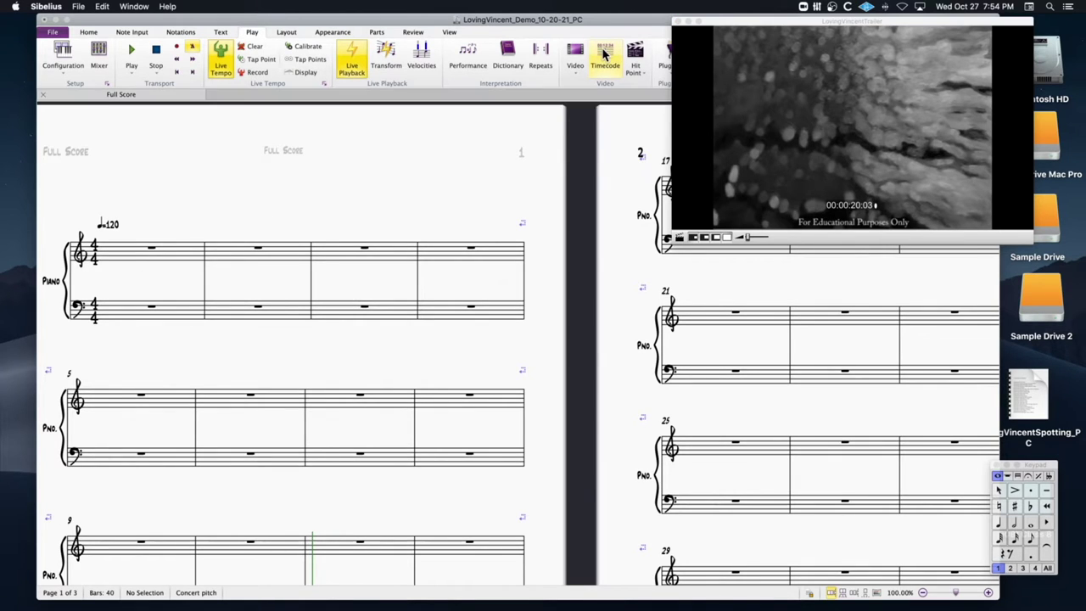
{"action": "left_click", "coordinate": [408, 271]}
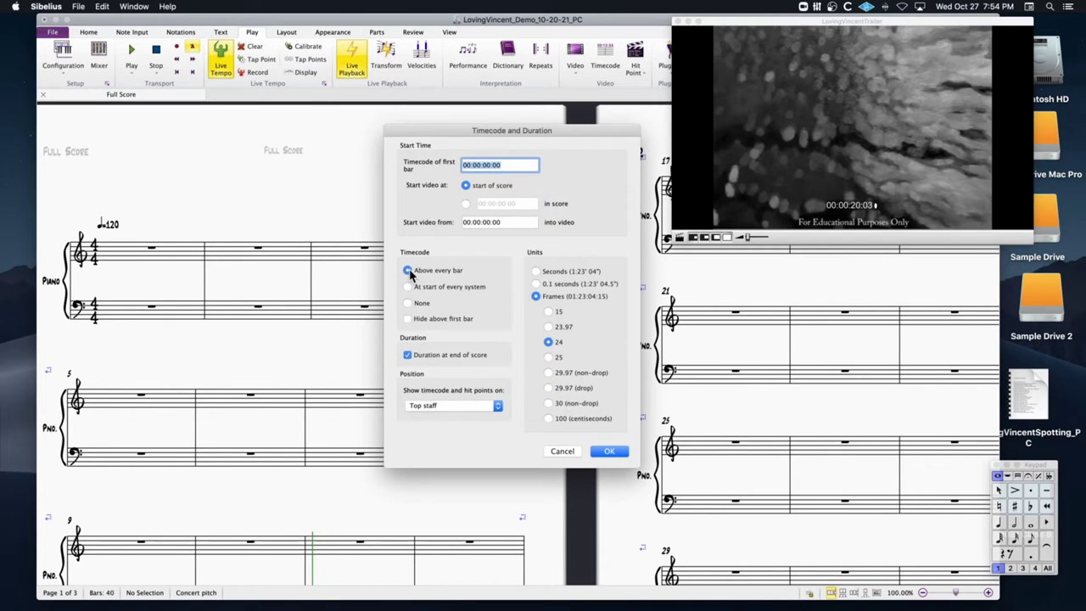
{"action": "left_click", "coordinate": [620, 452]}
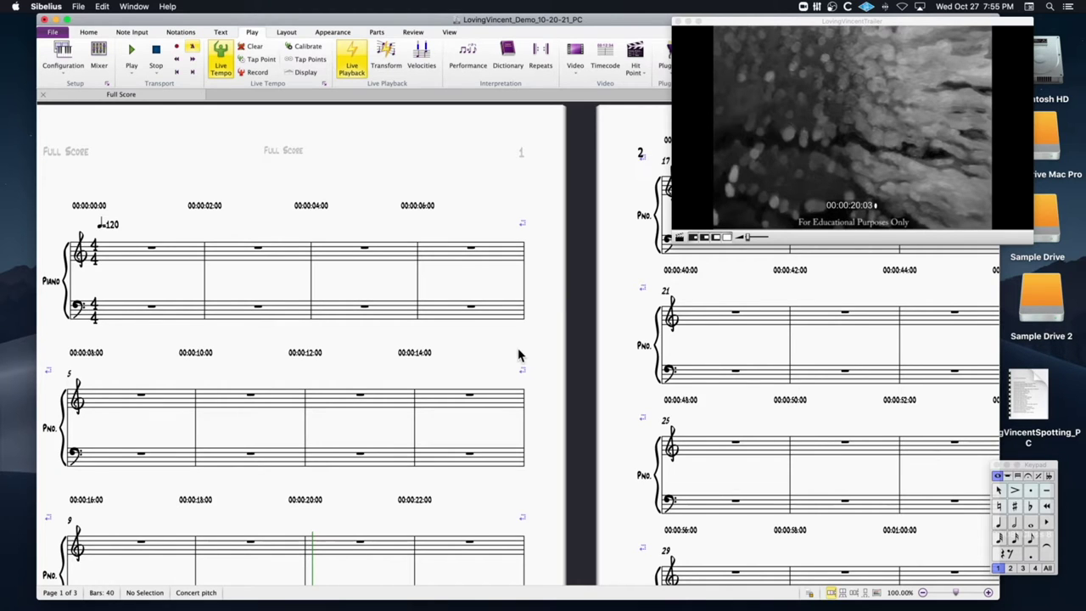
Set the score's timecode to display at the start of every system
{"action": "left_click", "coordinate": [620, 67]}
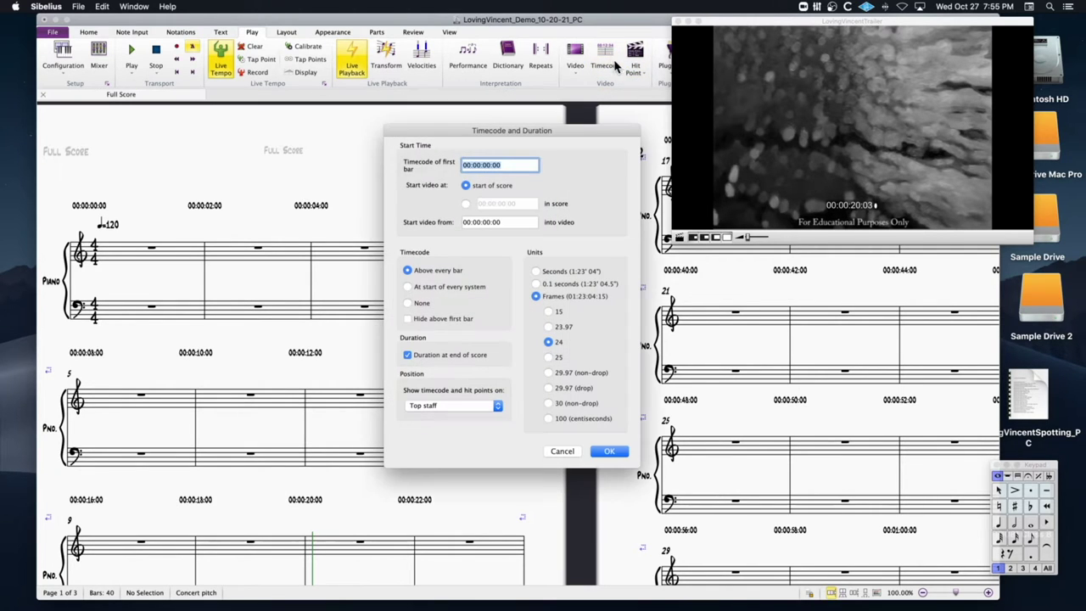
{"action": "left_click", "coordinate": [407, 286]}
{"action": "left_click", "coordinate": [613, 453]}
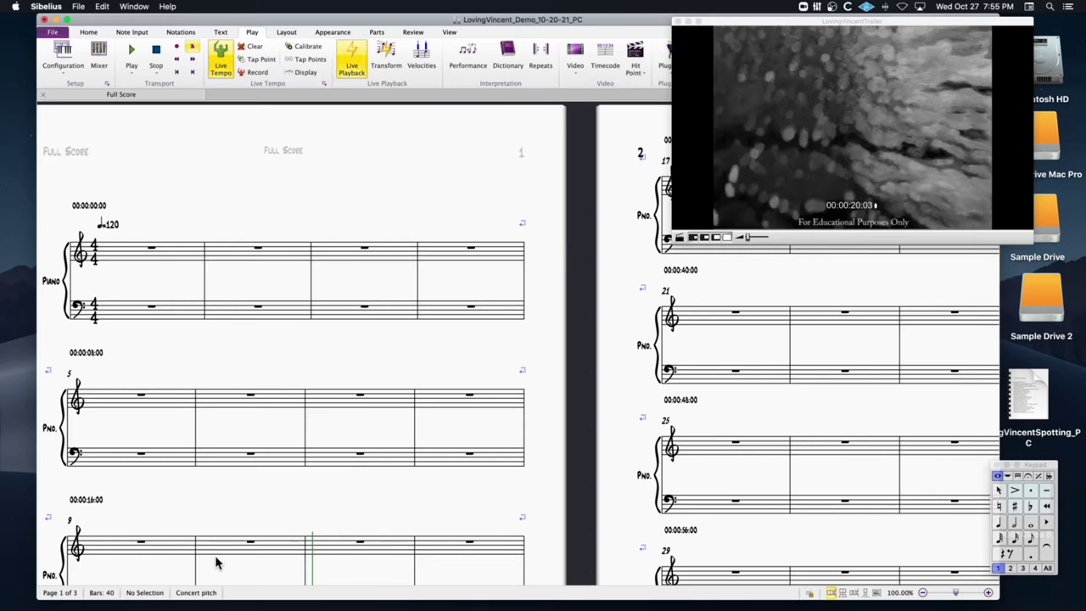
Open the LovingVincentSpotting_PC document from the desktop in Preview and enlarge its window
{"action": "key", "text": "ctrl+Up"}
{"action": "left_click", "coordinate": [1016, 482]}
{"action": "double_click", "coordinate": [1030, 388]}
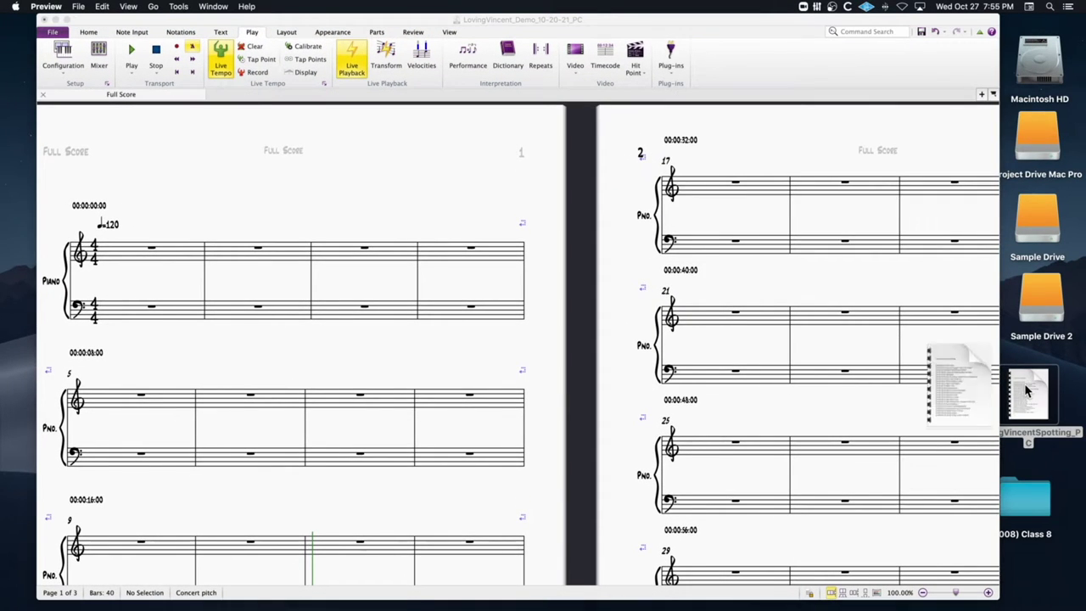
{"action": "left_click_drag", "start_coordinate": [377, 597], "coordinate": [779, 588]}
Read through the spotting notes, examining the timecodes and scene descriptions from film start to fade to black
{"action": "scroll", "coordinate": [501, 434], "scroll_direction": "up", "scroll_amount": 5}
{"action": "scroll", "coordinate": [500, 435], "scroll_direction": "up", "scroll_amount": 5}
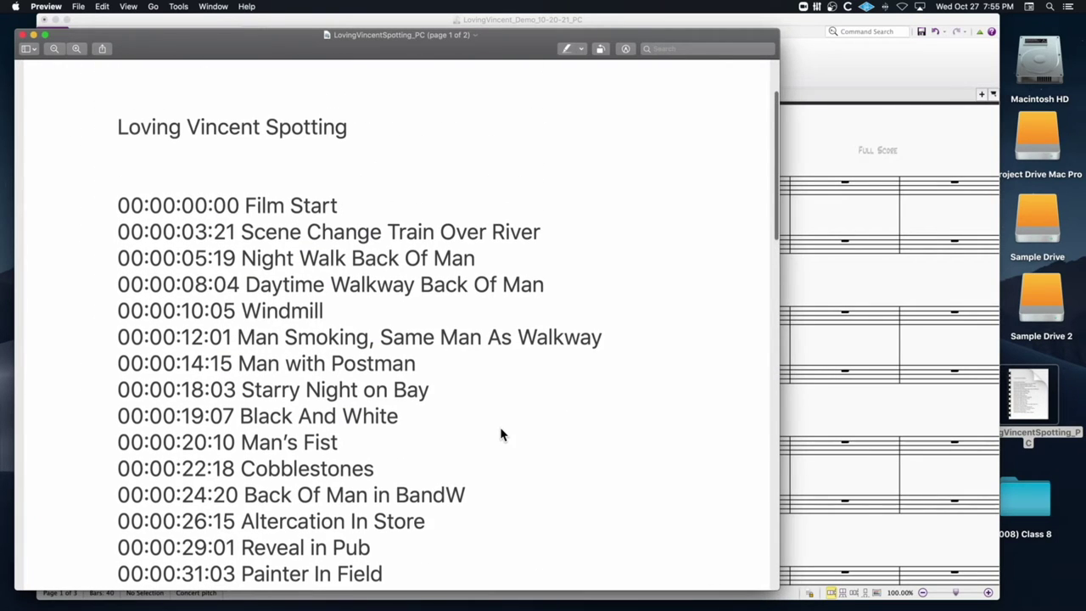
{"action": "scroll", "coordinate": [501, 434], "scroll_direction": "down", "scroll_amount": 2}
{"action": "scroll", "coordinate": [501, 434], "scroll_direction": "down", "scroll_amount": 2}
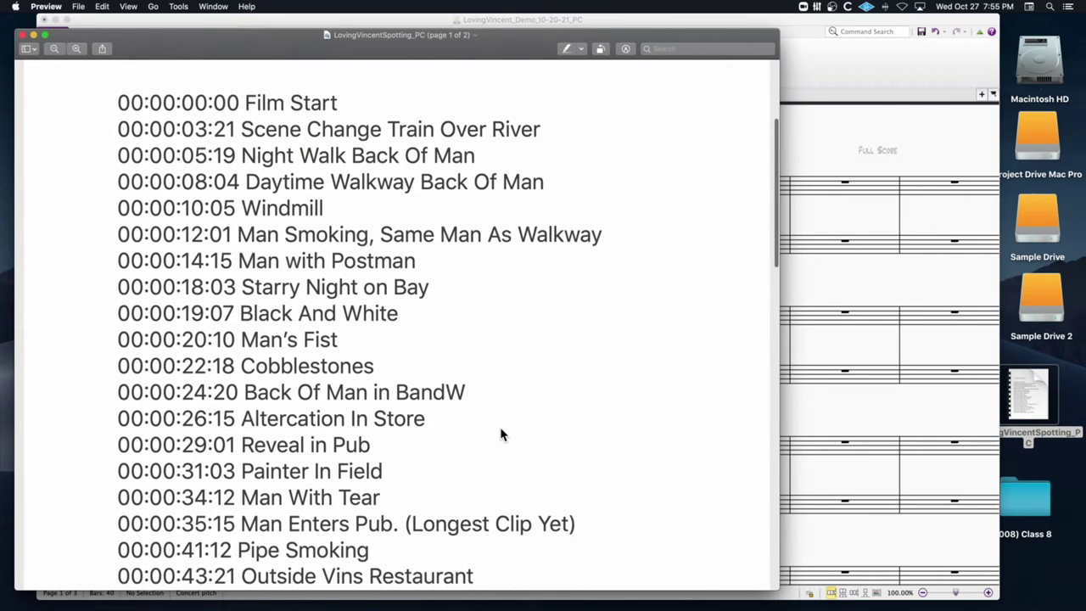
{"action": "scroll", "coordinate": [501, 435], "scroll_direction": "down", "scroll_amount": 1}
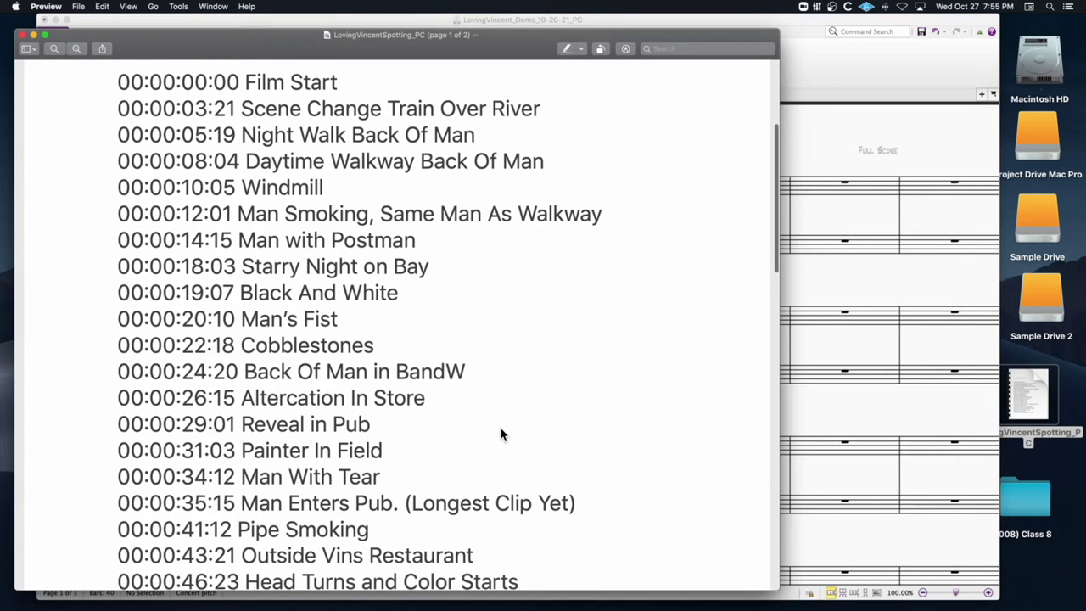
{"action": "scroll", "coordinate": [500, 434], "scroll_direction": "down", "scroll_amount": 5}
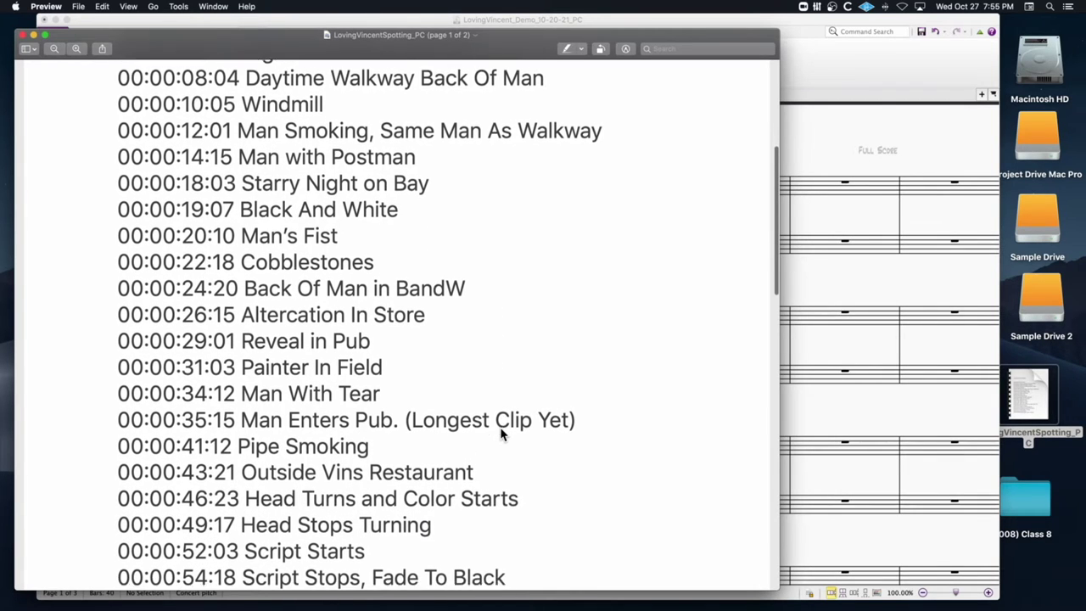
{"action": "scroll", "coordinate": [501, 435], "scroll_direction": "down", "scroll_amount": 3}
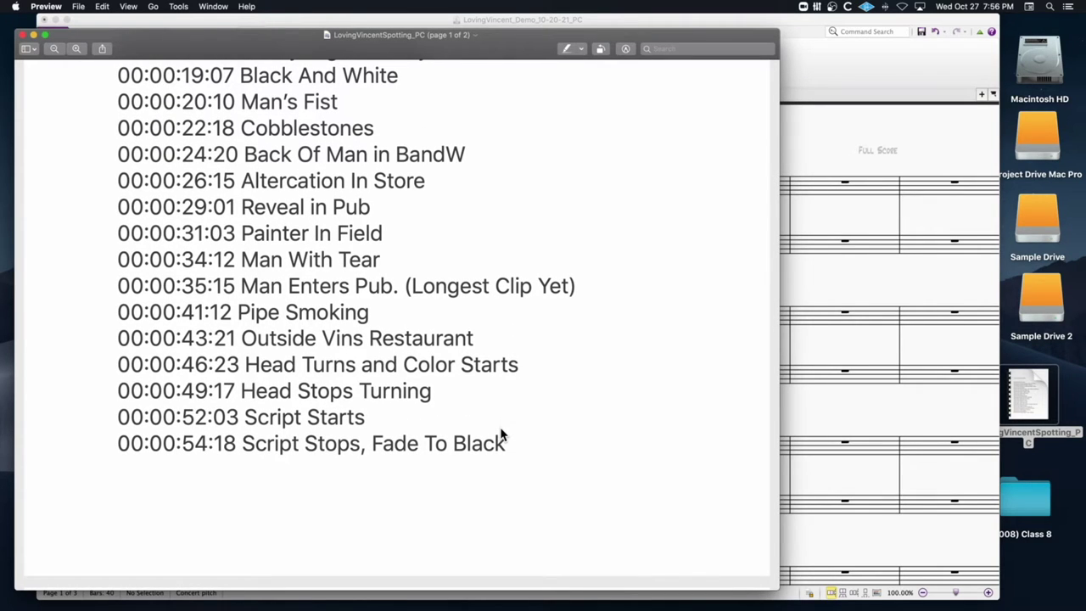
{"action": "scroll", "coordinate": [501, 435], "scroll_direction": "up", "scroll_amount": 7}
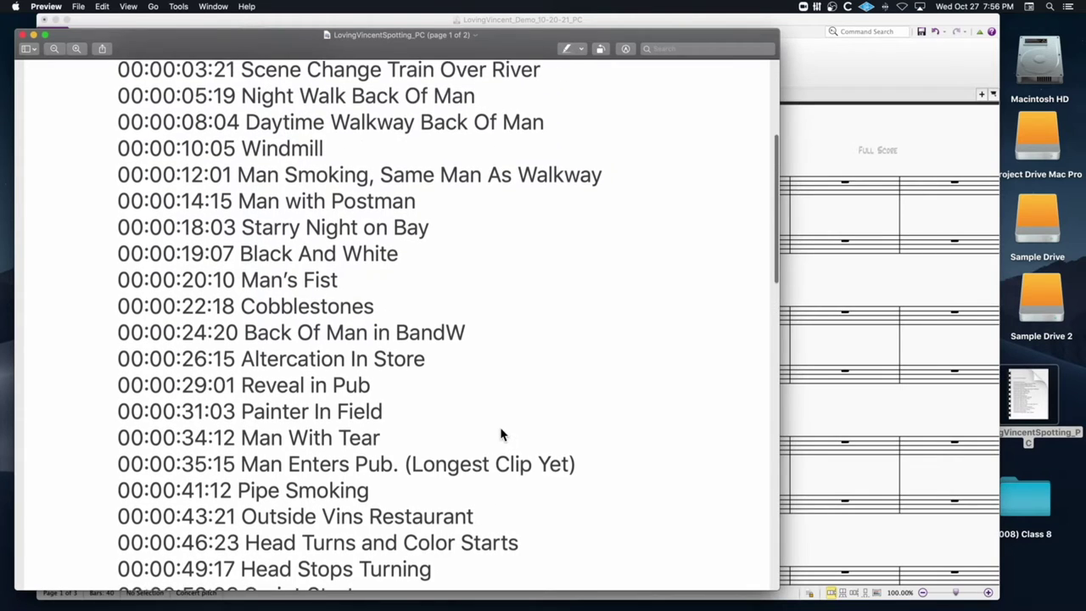
{"action": "scroll", "coordinate": [501, 434], "scroll_direction": "up", "scroll_amount": 1}
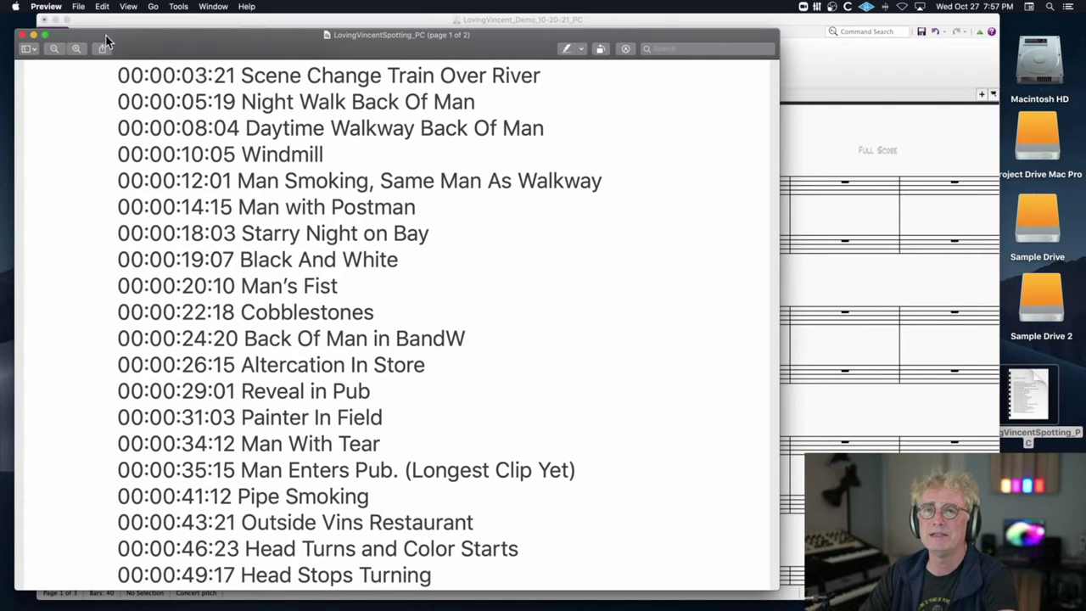
Shrink the spotting notes window, place the score window beside it, and move the trailer video out of the way
{"action": "left_click_drag", "start_coordinate": [774, 585], "coordinate": [370, 423]}
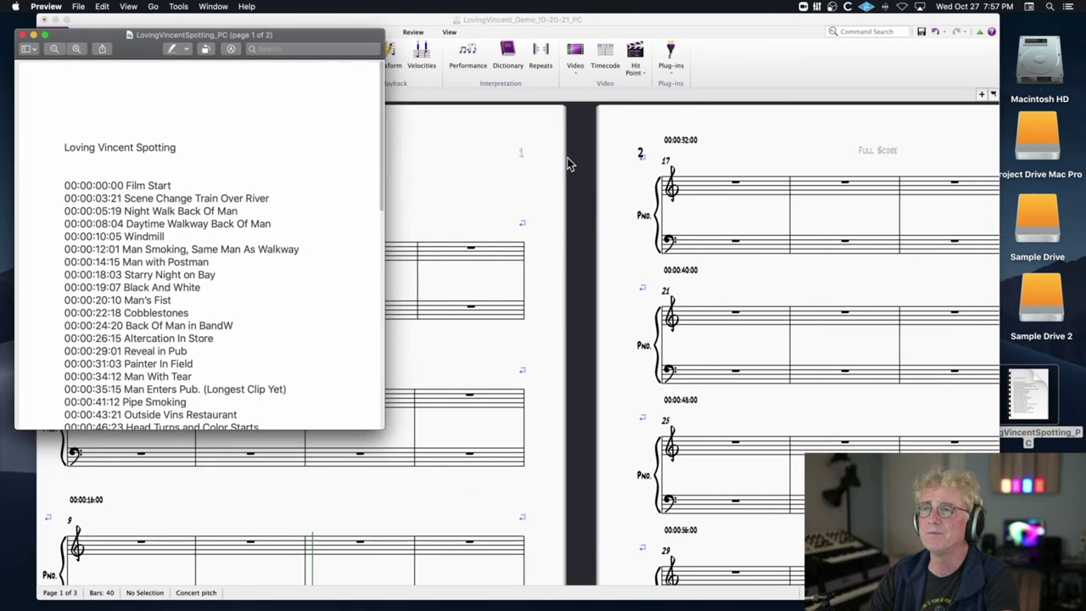
{"action": "left_click_drag", "start_coordinate": [566, 24], "coordinate": [744, 36]}
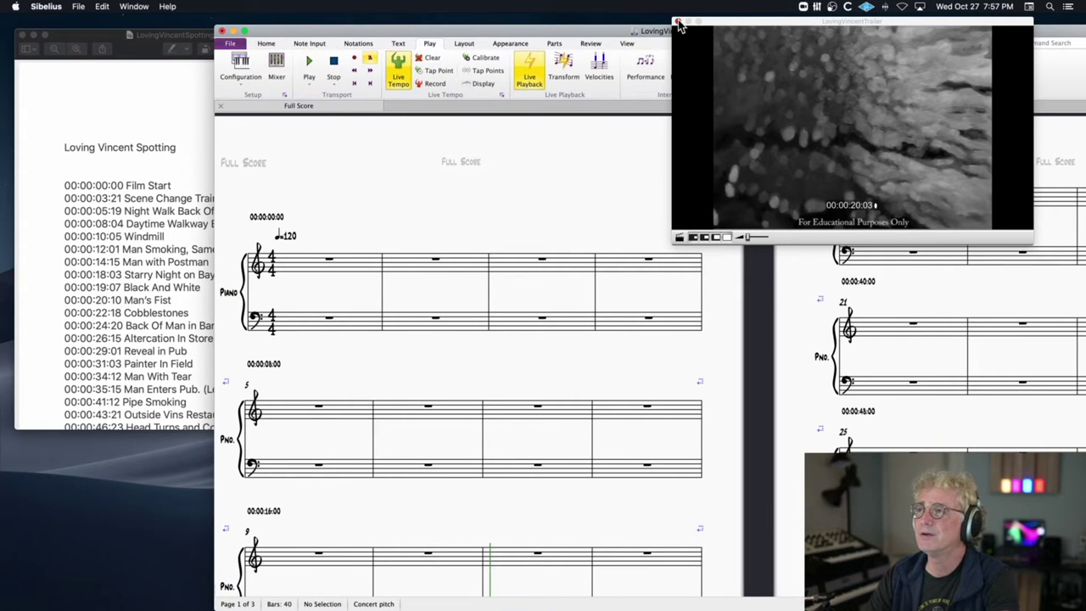
{"action": "left_click_drag", "start_coordinate": [717, 28], "coordinate": [1085, 47]}
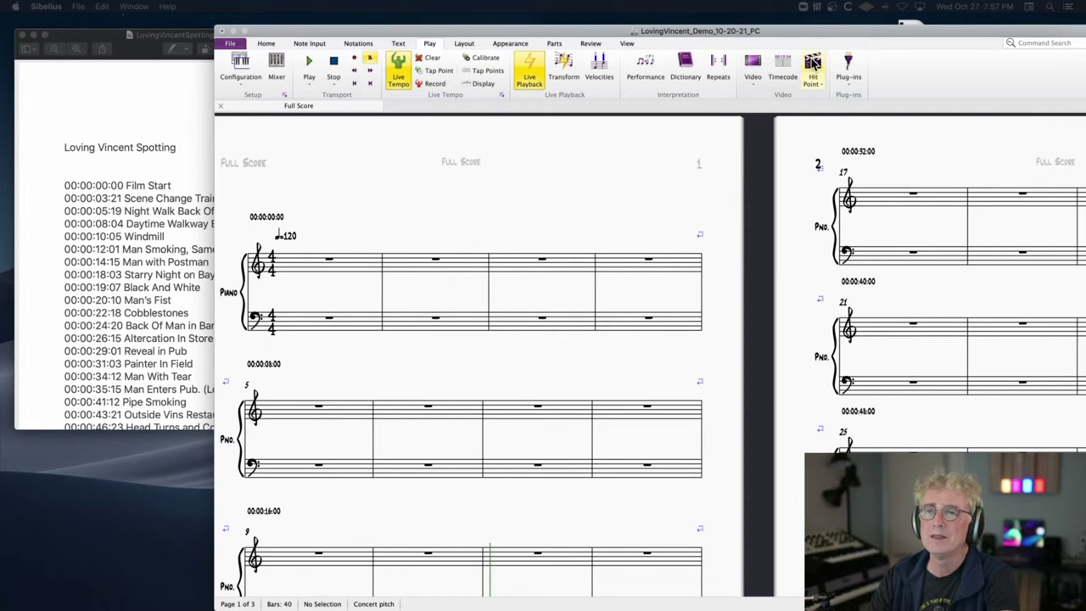
Create a hit point at the current playback position and undo it
{"action": "left_click", "coordinate": [812, 62]}
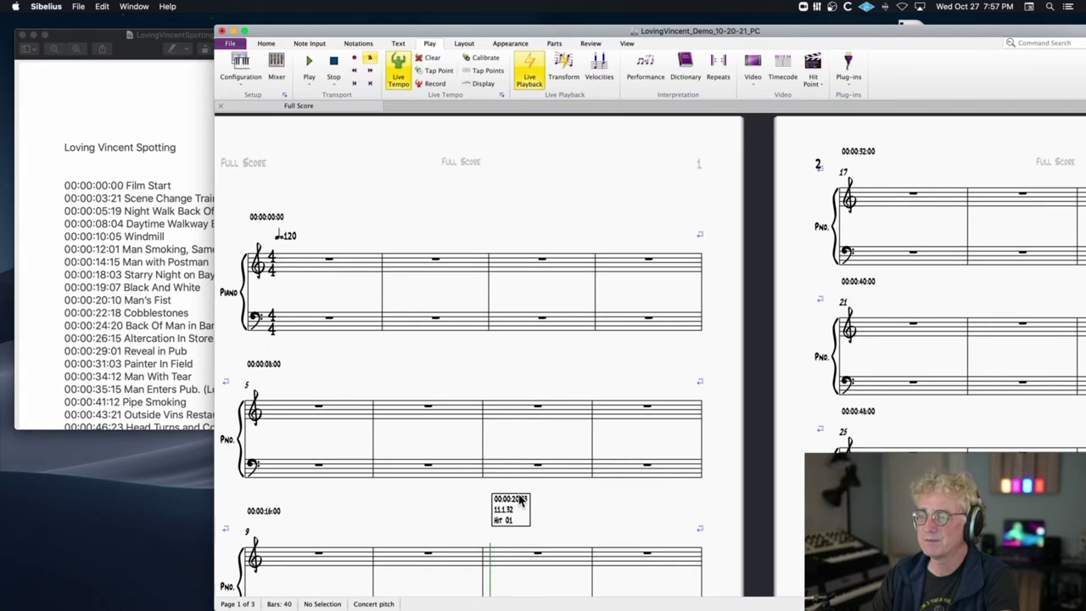
{"action": "key", "text": "super+z"}
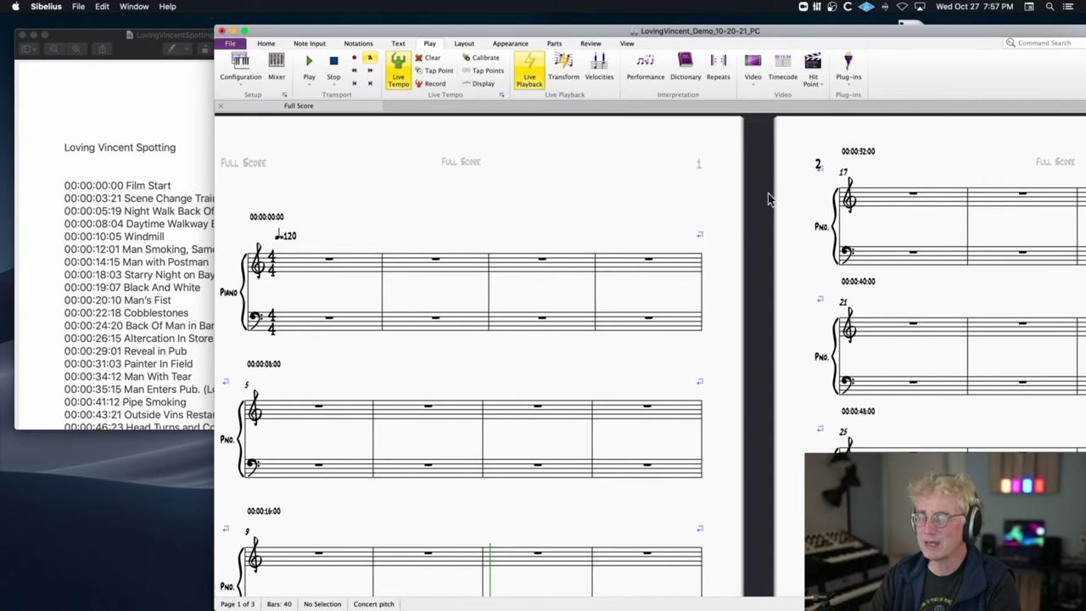
Open the hit point list for editing, reposition its dialog, and sort the list by Bar.beat.100ths
{"action": "left_click", "coordinate": [821, 87]}
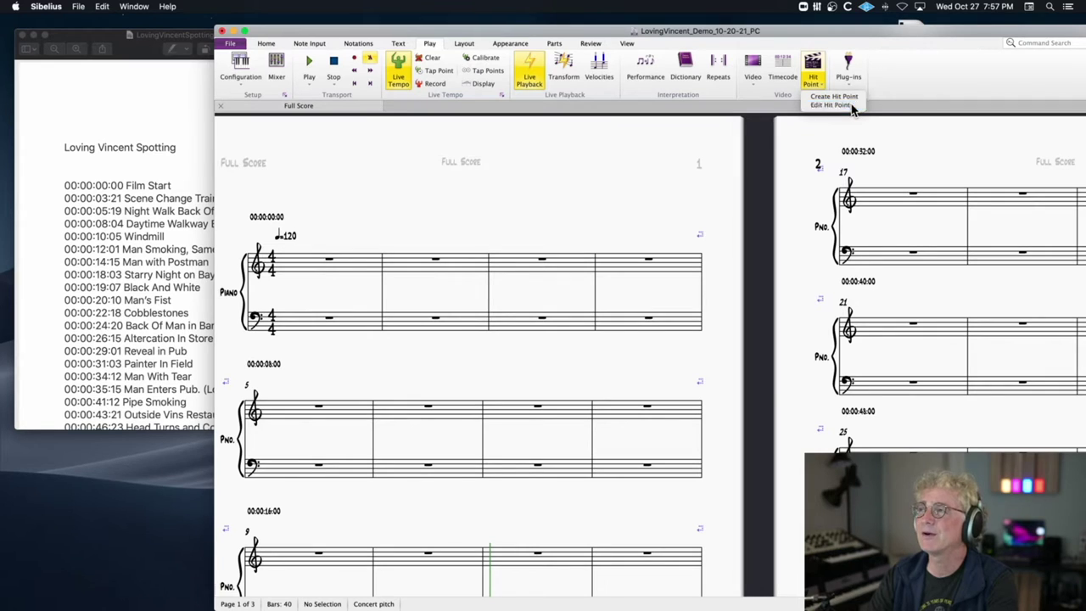
{"action": "left_click", "coordinate": [852, 106]}
{"action": "left_click_drag", "start_coordinate": [643, 177], "coordinate": [538, 134]}
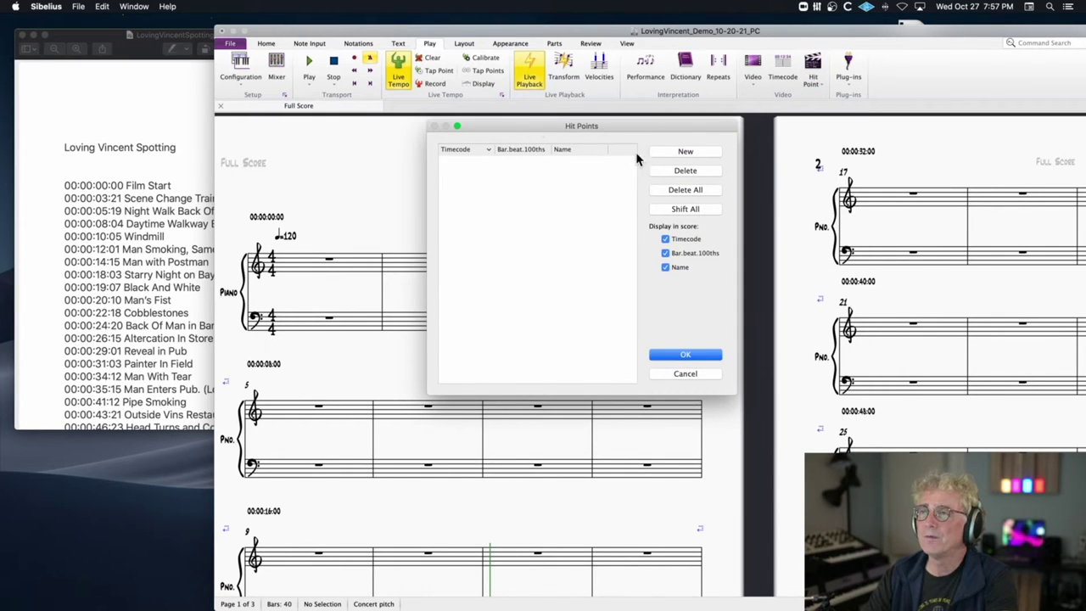
{"action": "left_click", "coordinate": [528, 151]}
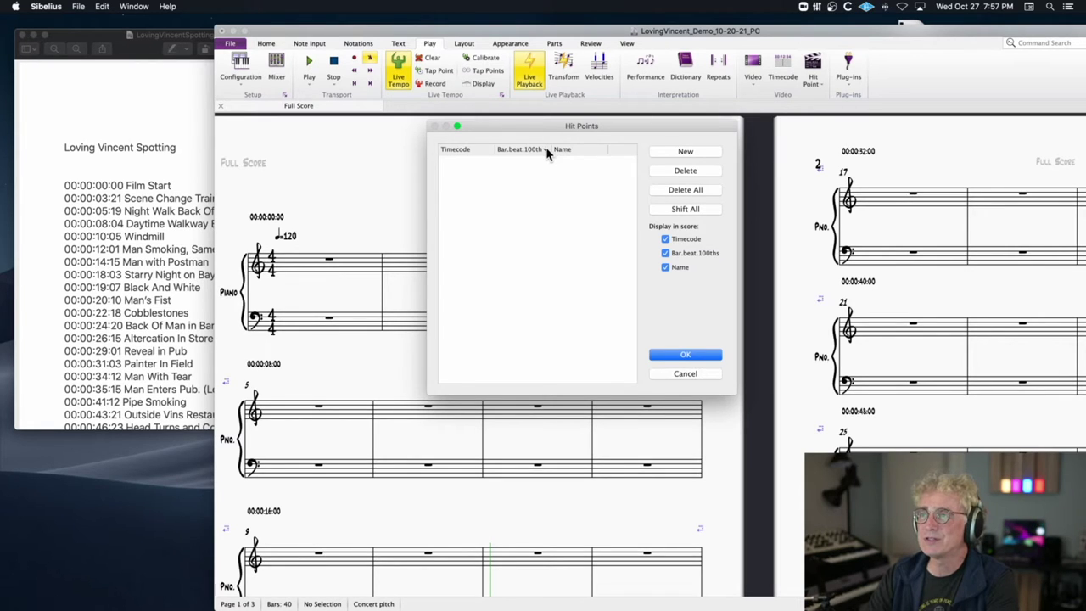
{"action": "left_click", "coordinate": [546, 149]}
{"action": "left_click", "coordinate": [547, 149]}
{"action": "left_click", "coordinate": [540, 150]}
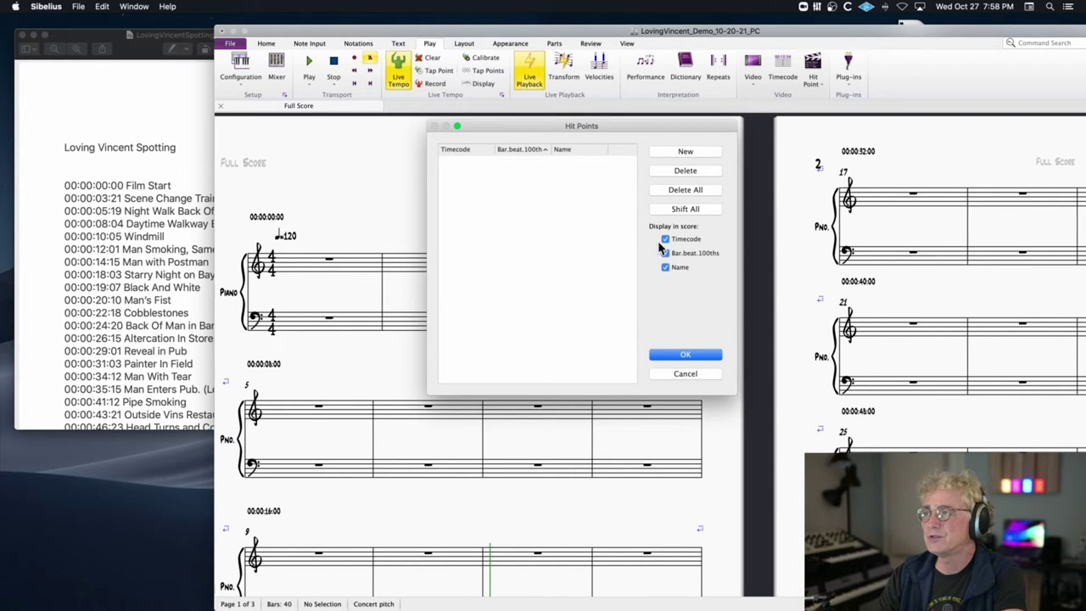
Add a new hit point at 00:00:00:00 and name it Film Start
{"action": "left_click", "coordinate": [688, 153]}
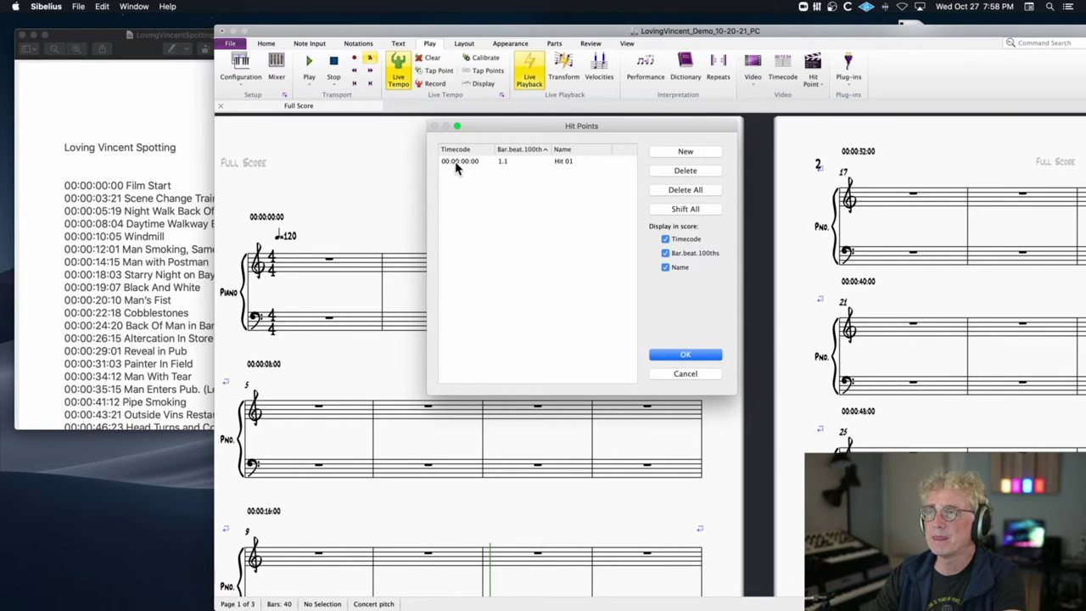
{"action": "left_click", "coordinate": [560, 162]}
{"action": "left_click", "coordinate": [560, 161]}
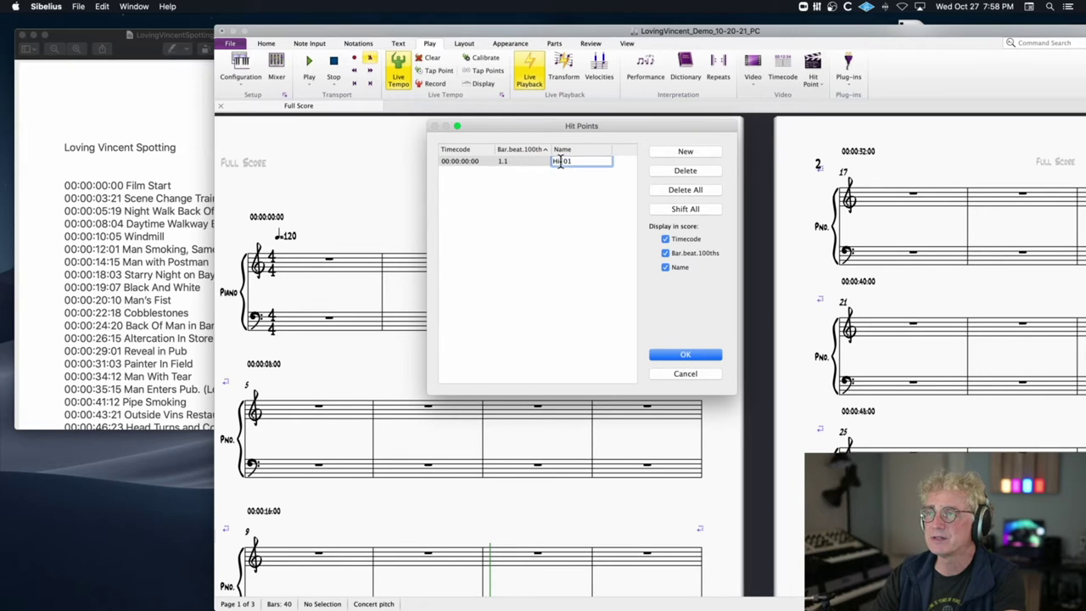
{"action": "left_click_drag", "start_coordinate": [579, 161], "coordinate": [545, 161]}
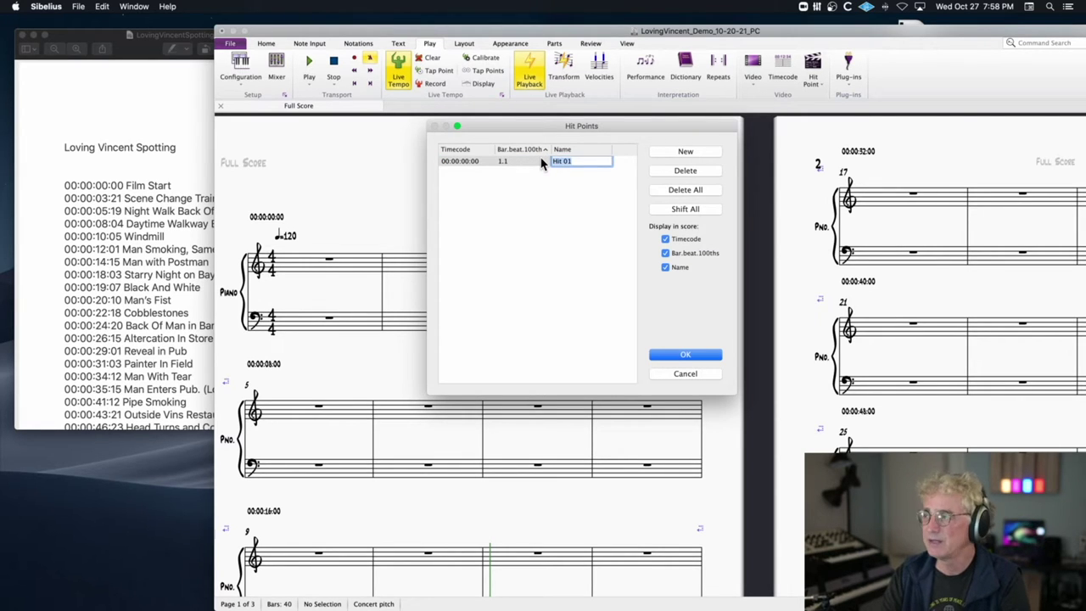
{"action": "type", "text": "Film"}
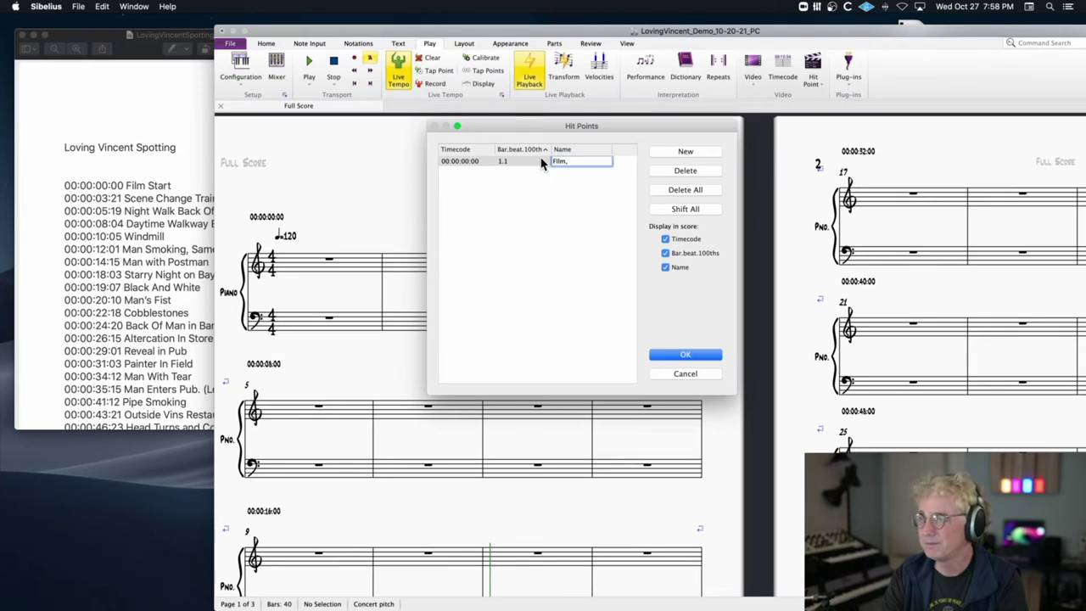
{"action": "key", "text": "BackSpace"}
{"action": "key", "text": "BackSpace"}
{"action": "type", "text": "lm Start"}
{"action": "key", "text": "Return"}
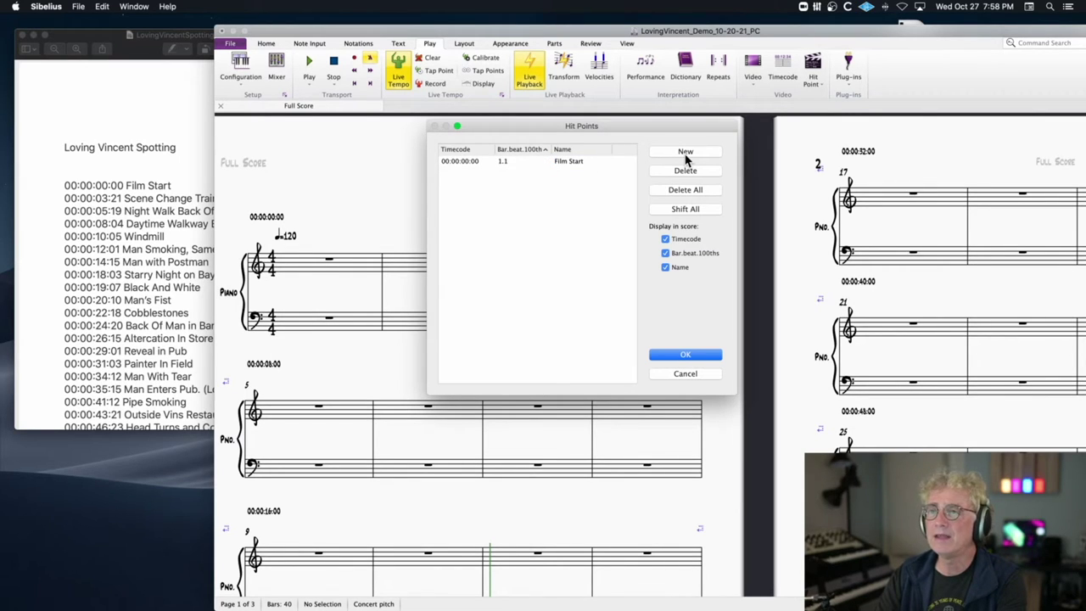
Add a second hit point and set the timecode of the Film Start entry to 00:00:05:19
{"action": "left_click", "coordinate": [196, 155]}
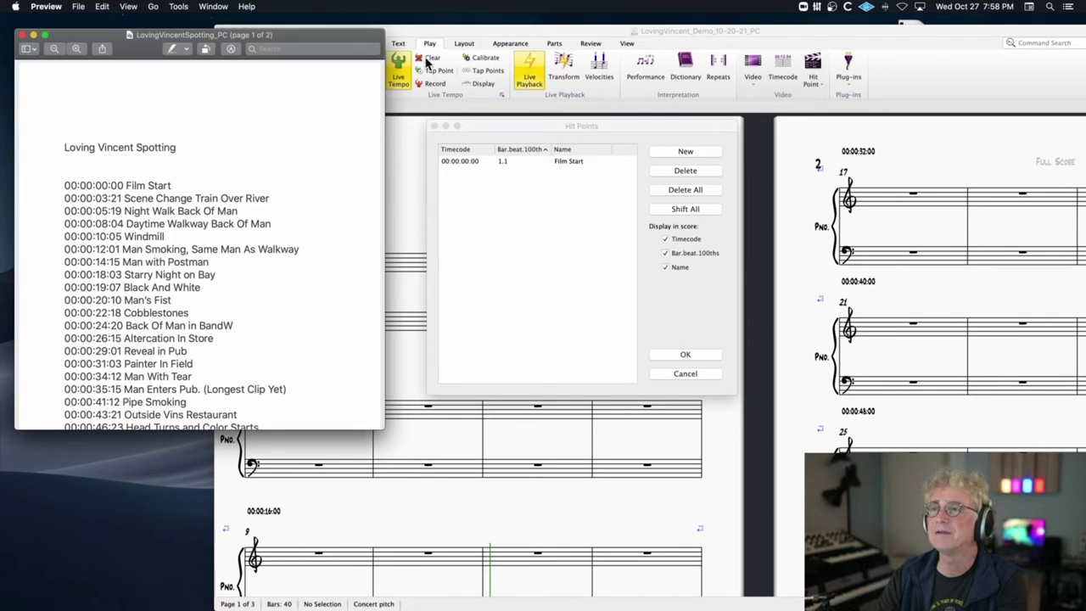
{"action": "left_click", "coordinate": [448, 36]}
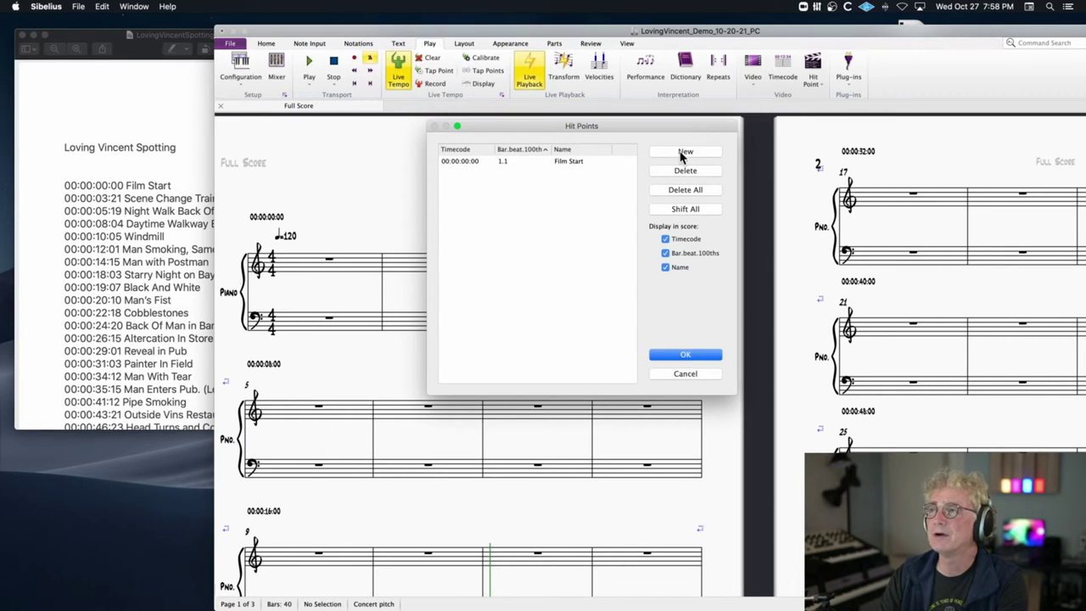
{"action": "left_click", "coordinate": [685, 153]}
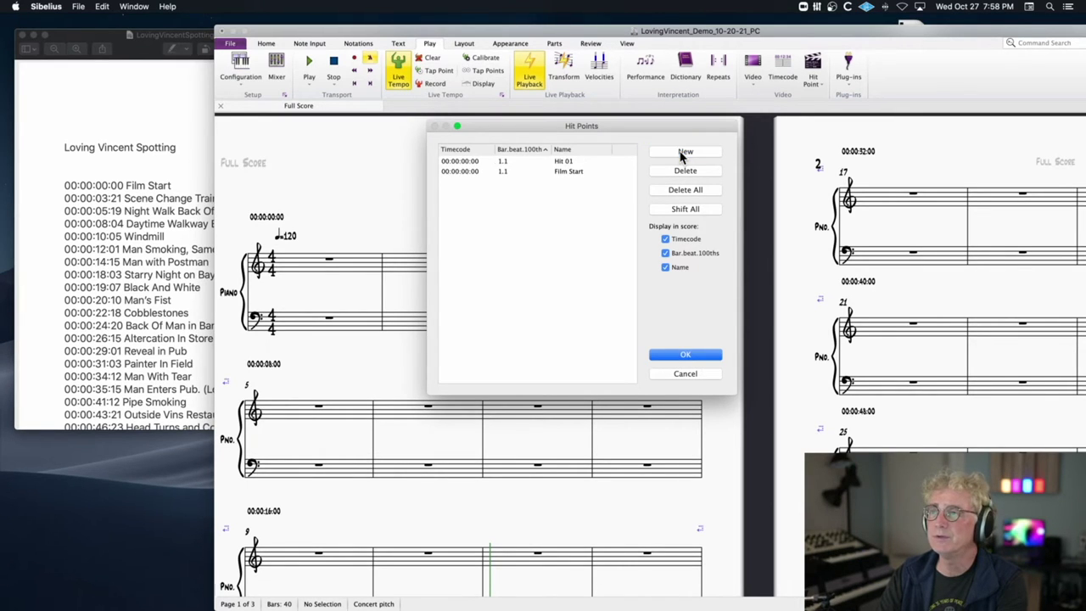
{"action": "double_click", "coordinate": [467, 172]}
{"action": "left_click", "coordinate": [468, 171]}
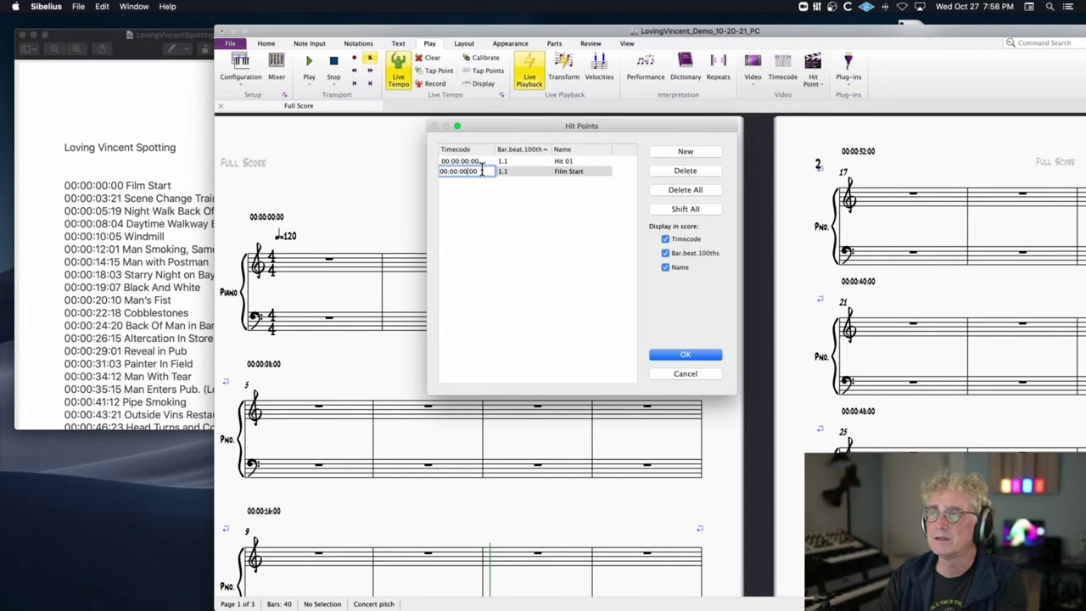
{"action": "type", "text": "5"}
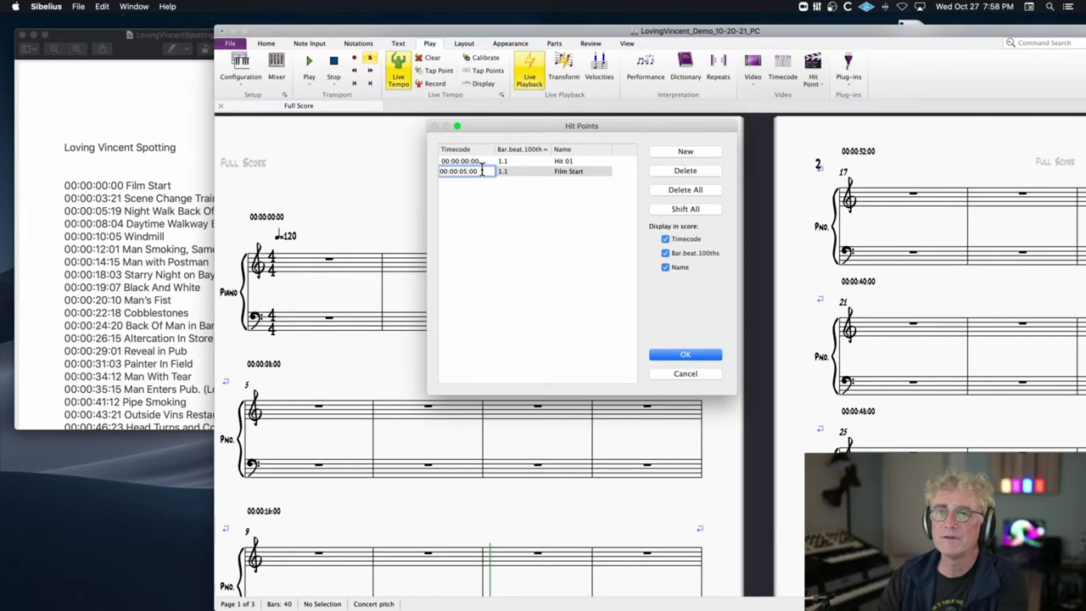
{"action": "key", "text": "BackSpace"}
{"action": "key", "text": "BackSpace"}
{"action": "type", "text": "18"}
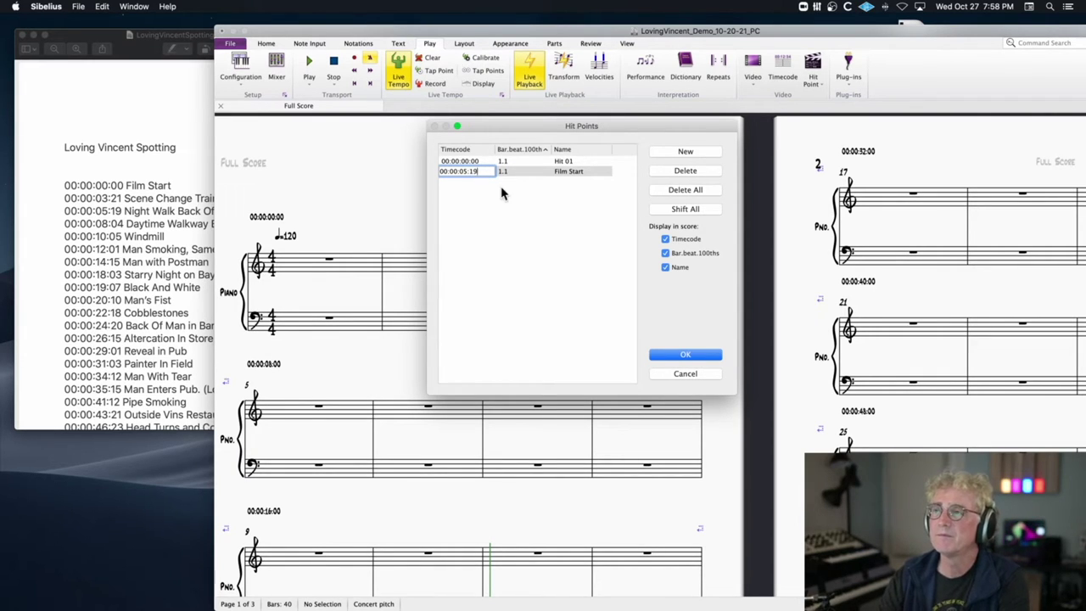
{"action": "left_click", "coordinate": [501, 186]}
Rename the Film Start hit point as Night Walk
{"action": "left_click", "coordinate": [565, 173]}
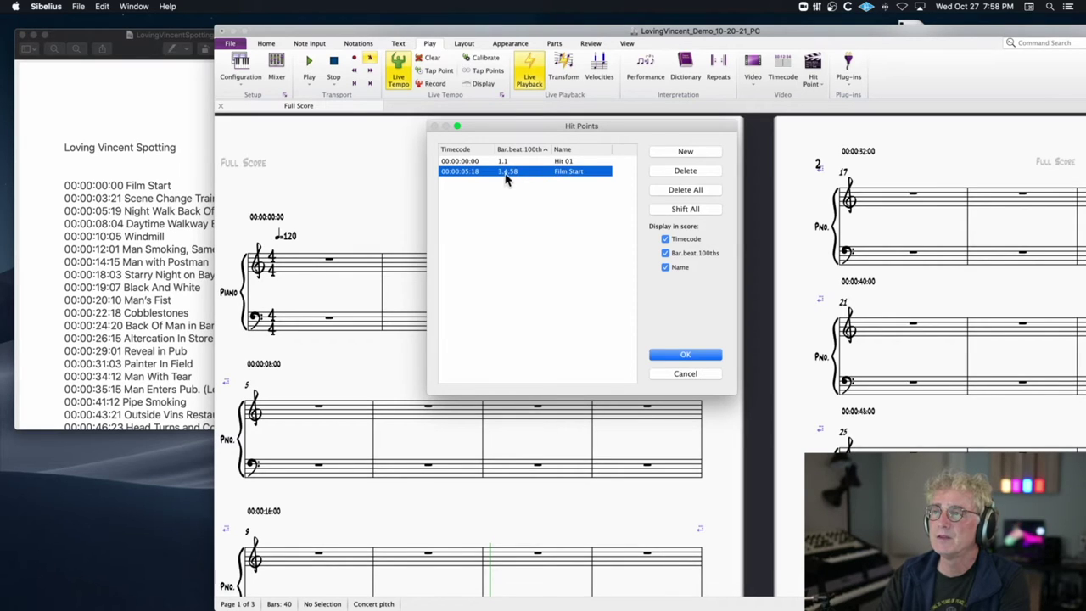
{"action": "left_click", "coordinate": [569, 171]}
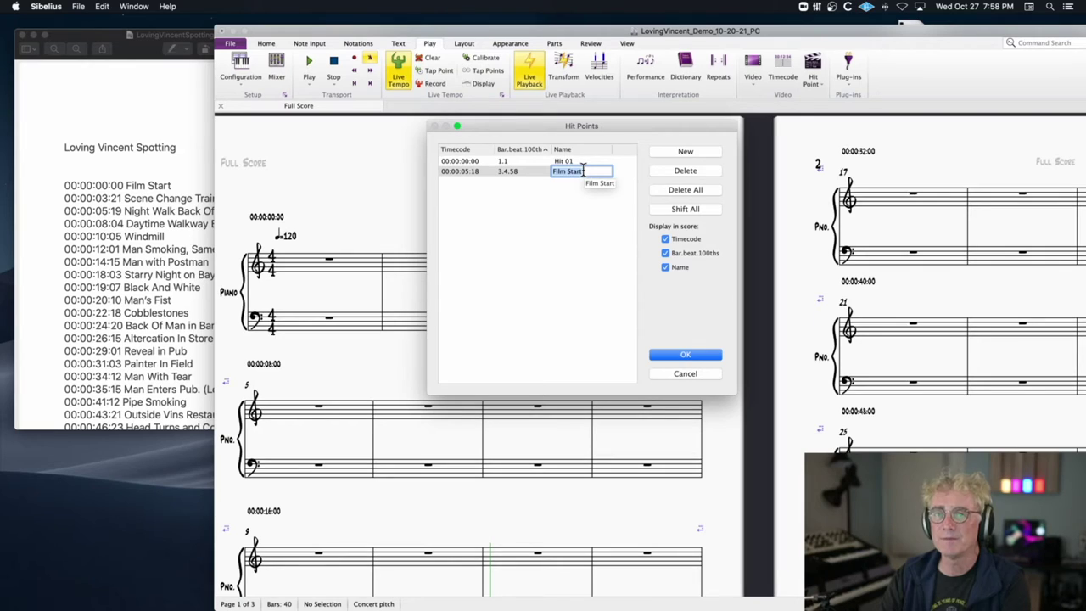
{"action": "type", "text": "Night "}
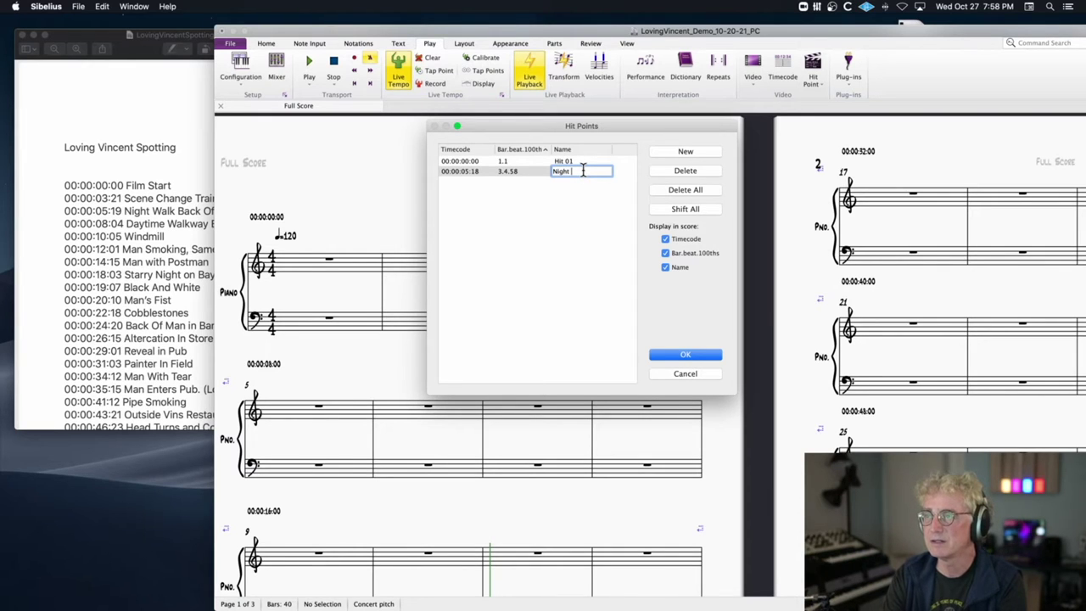
{"action": "type", "text": "Wa"}
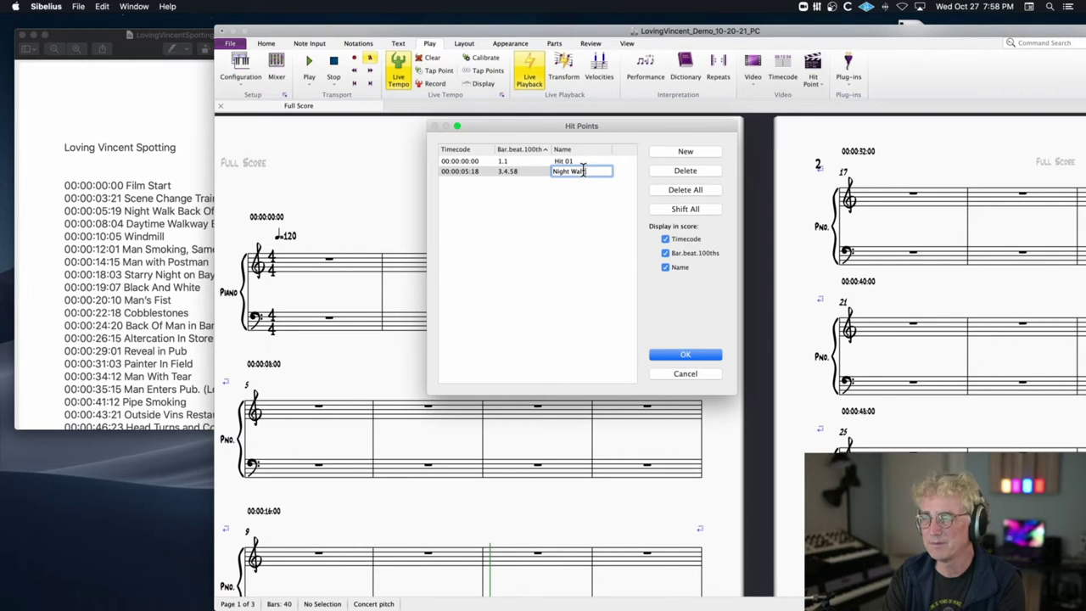
{"action": "type", "text": "lk"}
{"action": "left_click", "coordinate": [601, 190]}
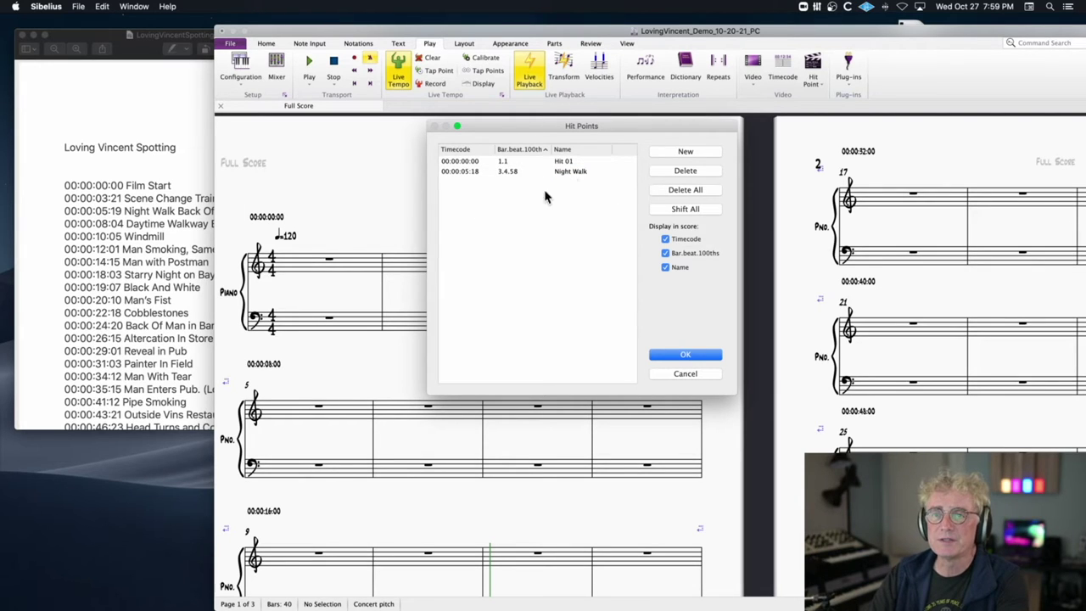
Add a third hit point and rename Hit 01 as Film Open
{"action": "left_click", "coordinate": [686, 153]}
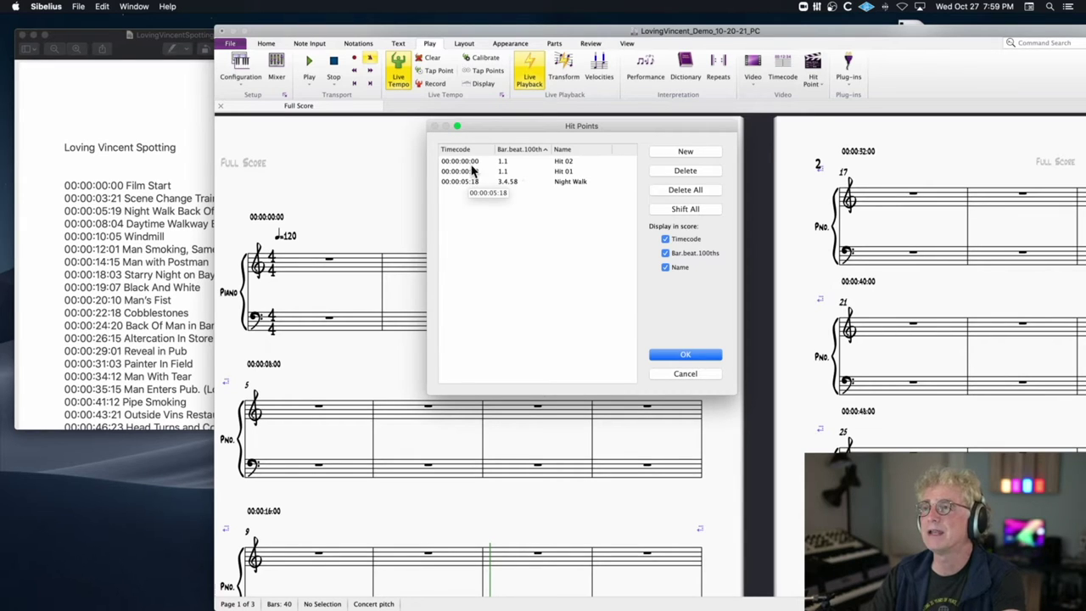
{"action": "left_click", "coordinate": [573, 172]}
{"action": "left_click", "coordinate": [571, 173]}
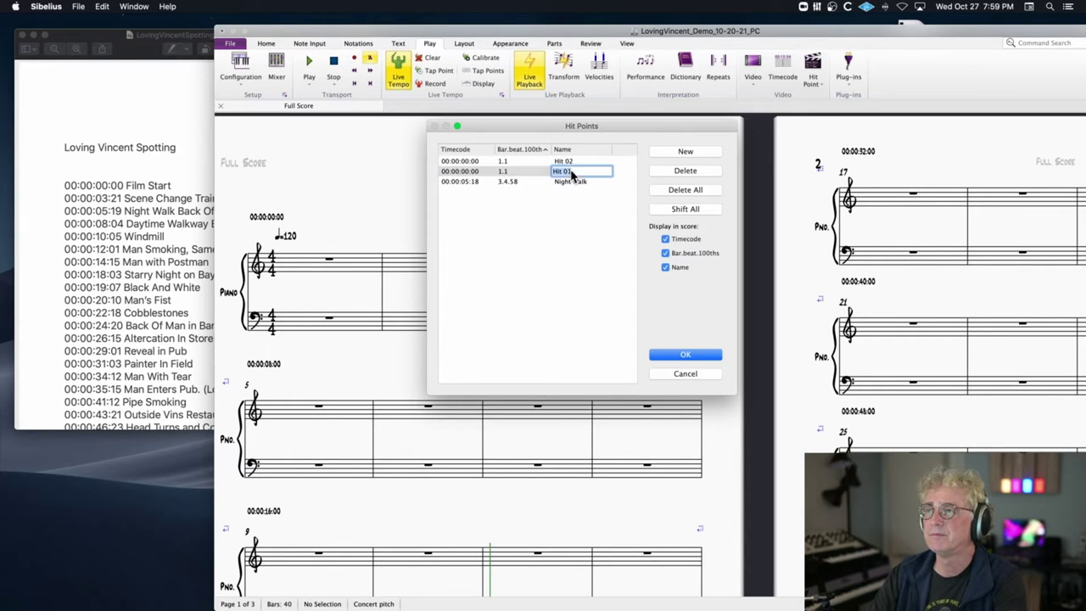
{"action": "type", "text": "Film Open"}
{"action": "key", "text": "Return"}
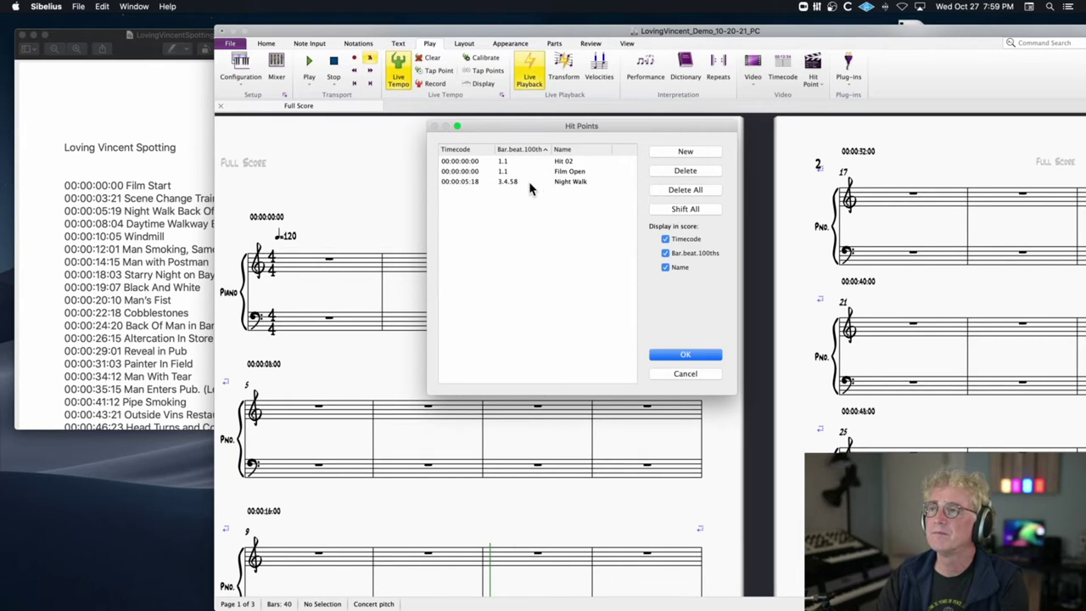
Set the timecode of Hit 02 to 00:00:12:01
{"action": "left_click", "coordinate": [477, 163]}
{"action": "left_click", "coordinate": [477, 163]}
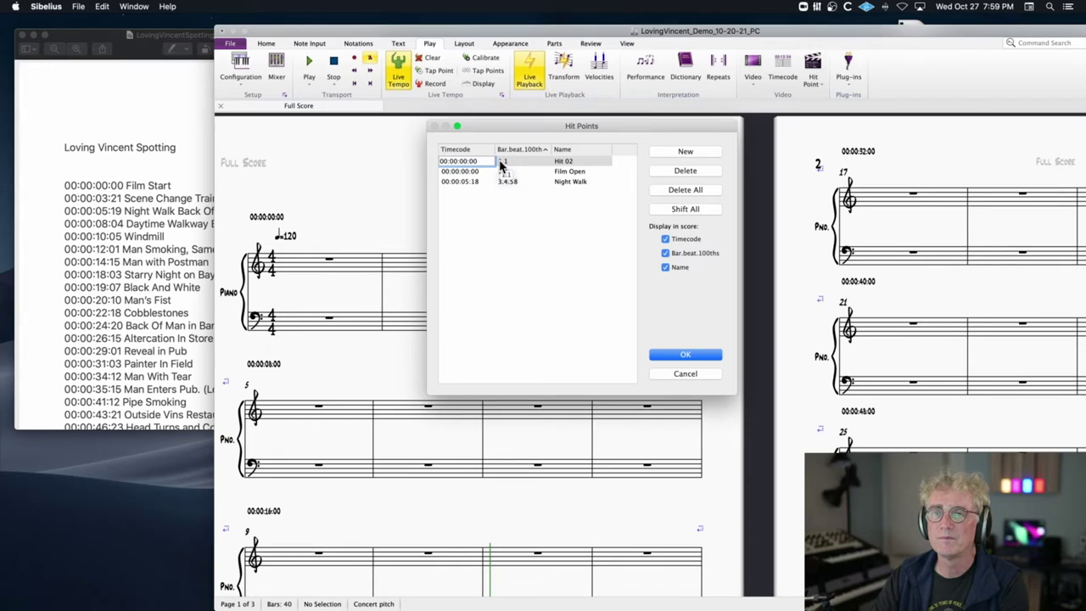
{"action": "type", "text": "12"}
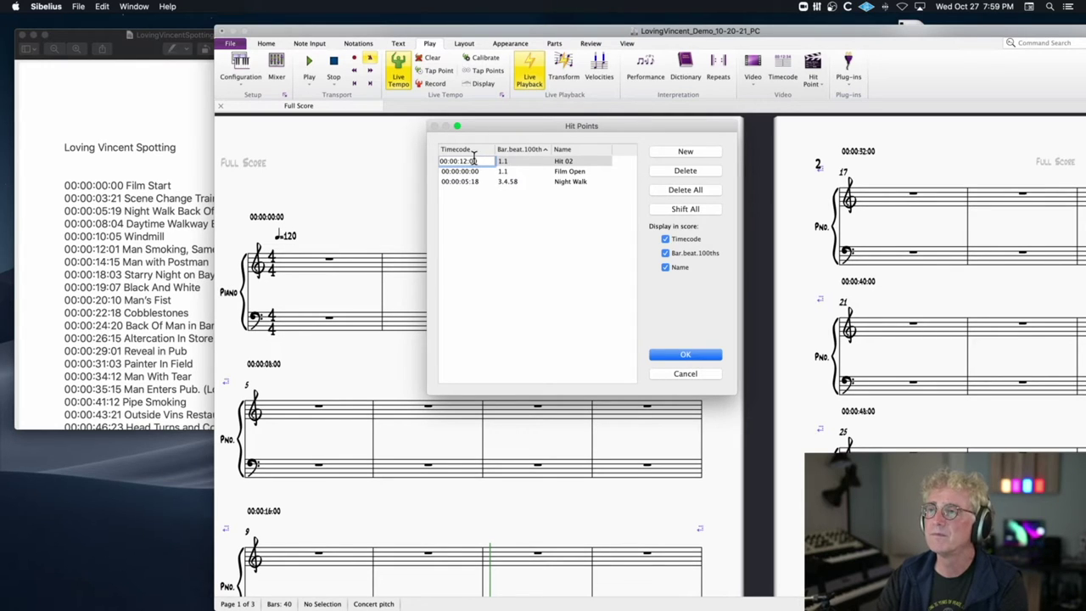
{"action": "key", "text": "BackSpace"}
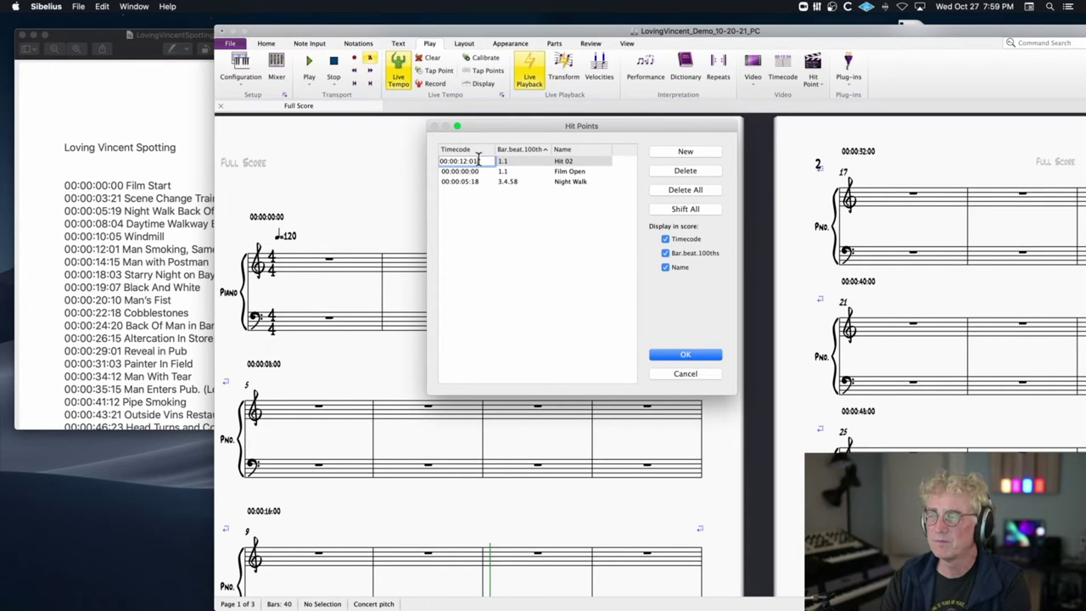
{"action": "left_click", "coordinate": [558, 162]}
Try to rename Hit 02 as Man Smoking, and apply the hit point list to the score
{"action": "left_click", "coordinate": [569, 181]}
{"action": "left_click", "coordinate": [570, 181]}
{"action": "type", "text": "Man Smoking"}
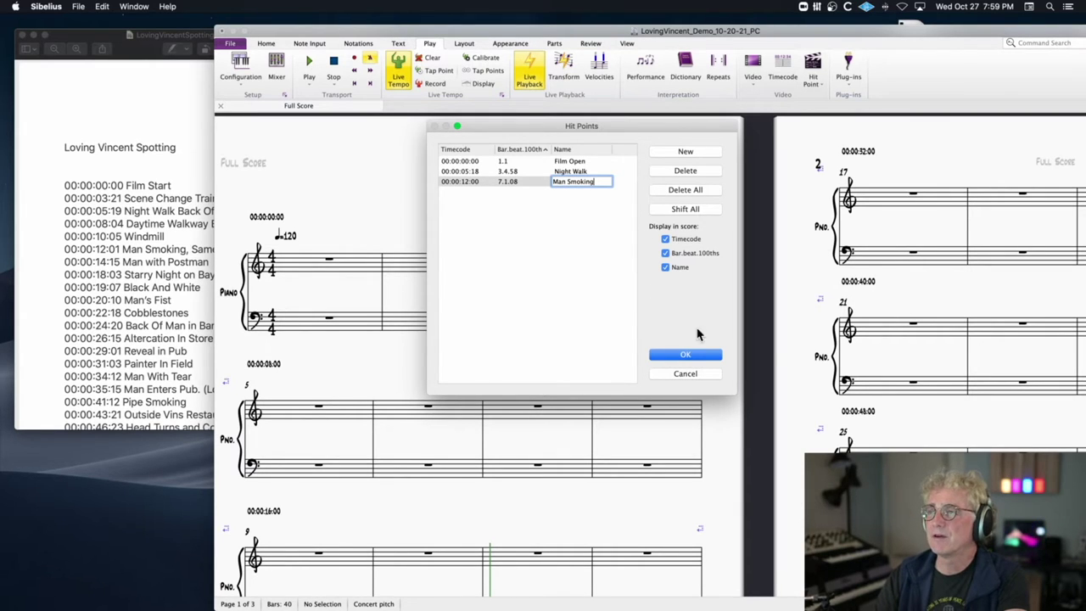
{"action": "left_click", "coordinate": [701, 356]}
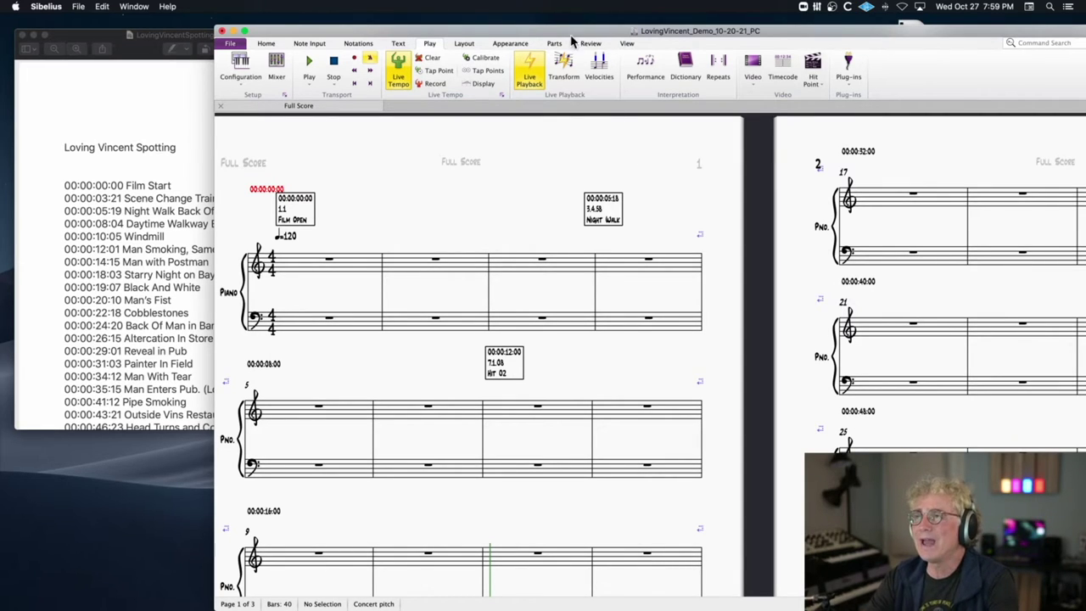
Reposition the score window, show the Transport panel to adjust its tempo slider, and close the panel again
{"action": "left_click_drag", "start_coordinate": [573, 35], "coordinate": [423, 41]}
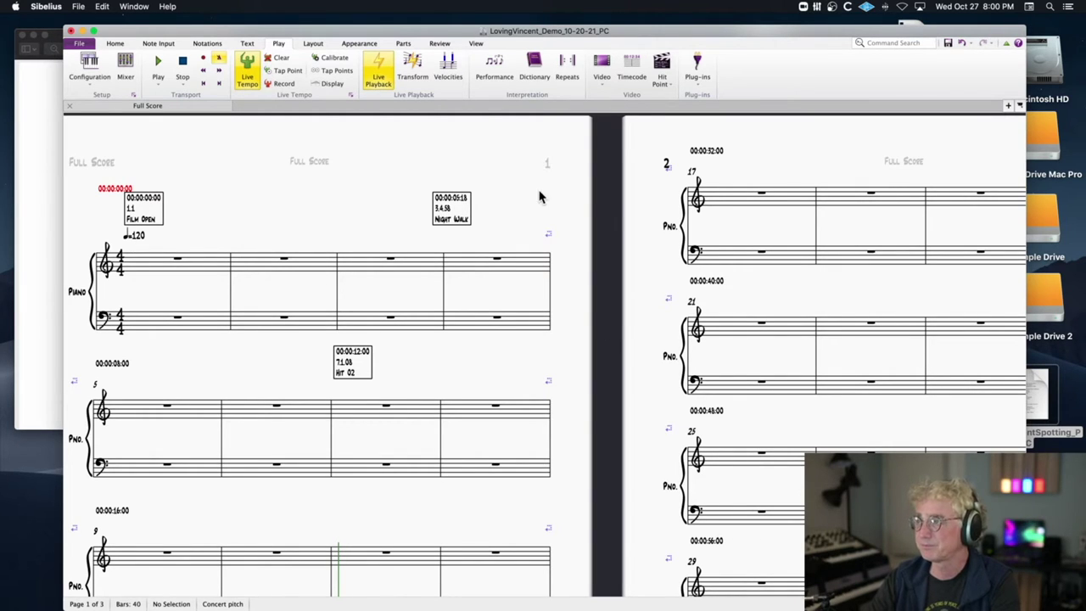
{"action": "left_click", "coordinate": [477, 43]}
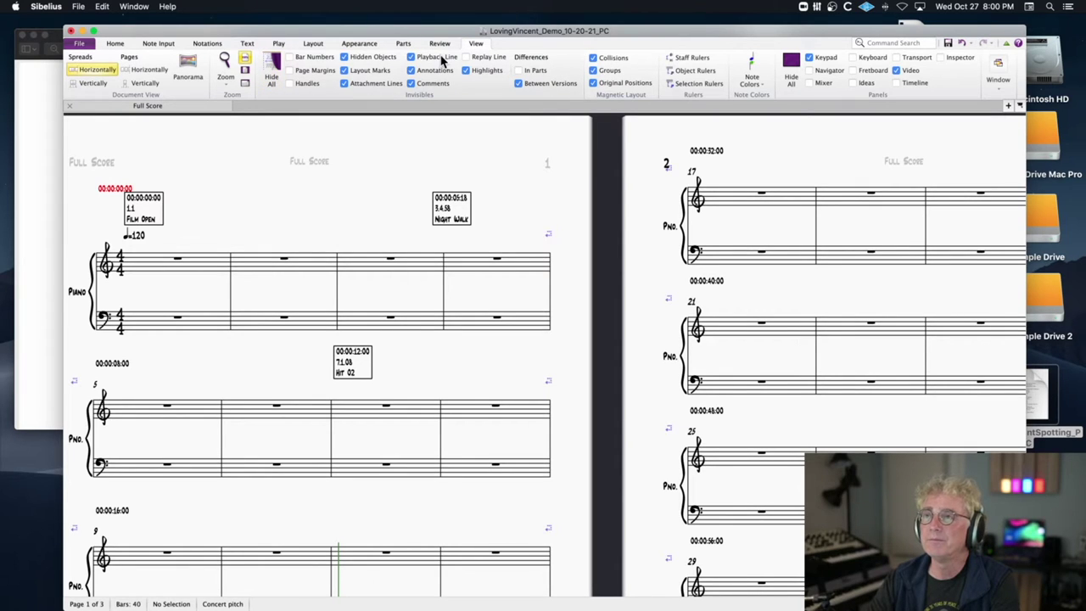
{"action": "left_click", "coordinate": [898, 58]}
{"action": "left_click_drag", "start_coordinate": [1029, 143], "coordinate": [1021, 144]}
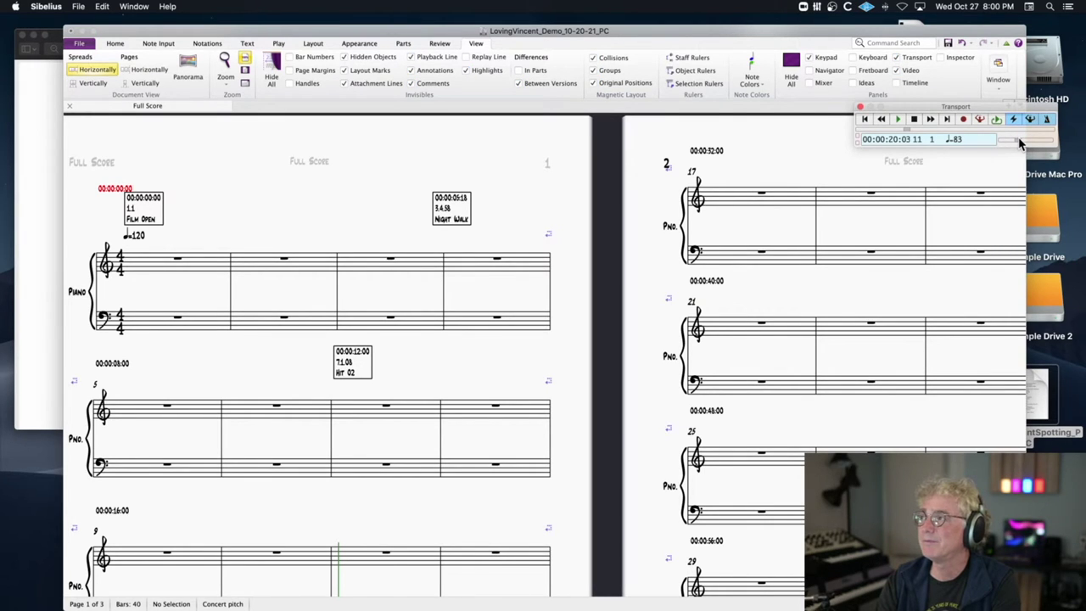
{"action": "left_click", "coordinate": [860, 107]}
Delete the quarter note = 120 metronome mark above bar 1
{"action": "left_click", "coordinate": [131, 236]}
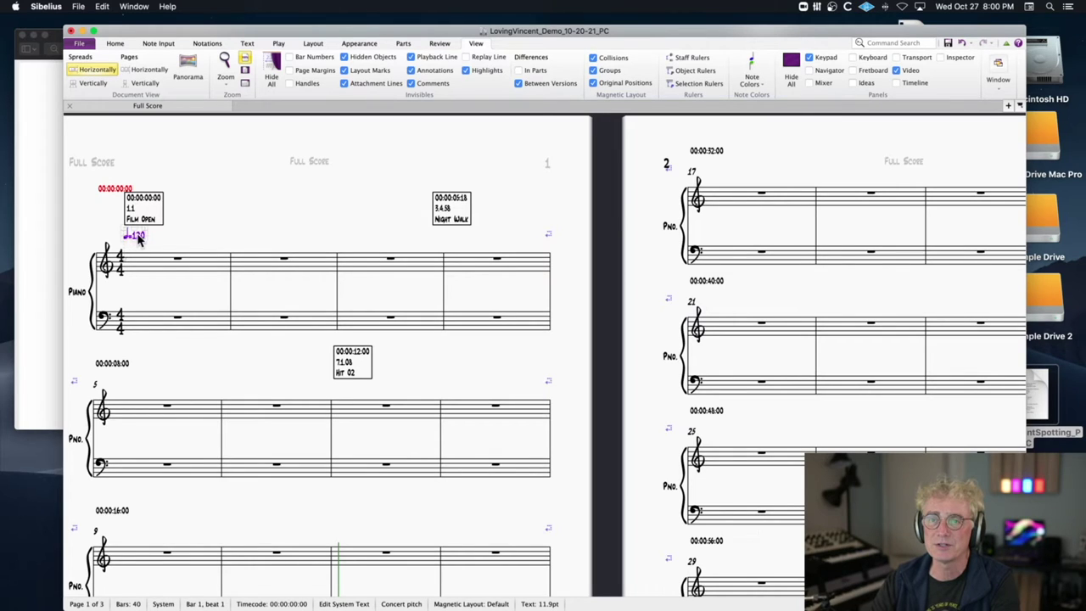
{"action": "double_click", "coordinate": [136, 235]}
{"action": "key", "text": "Escape"}
{"action": "key", "text": "Delete"}
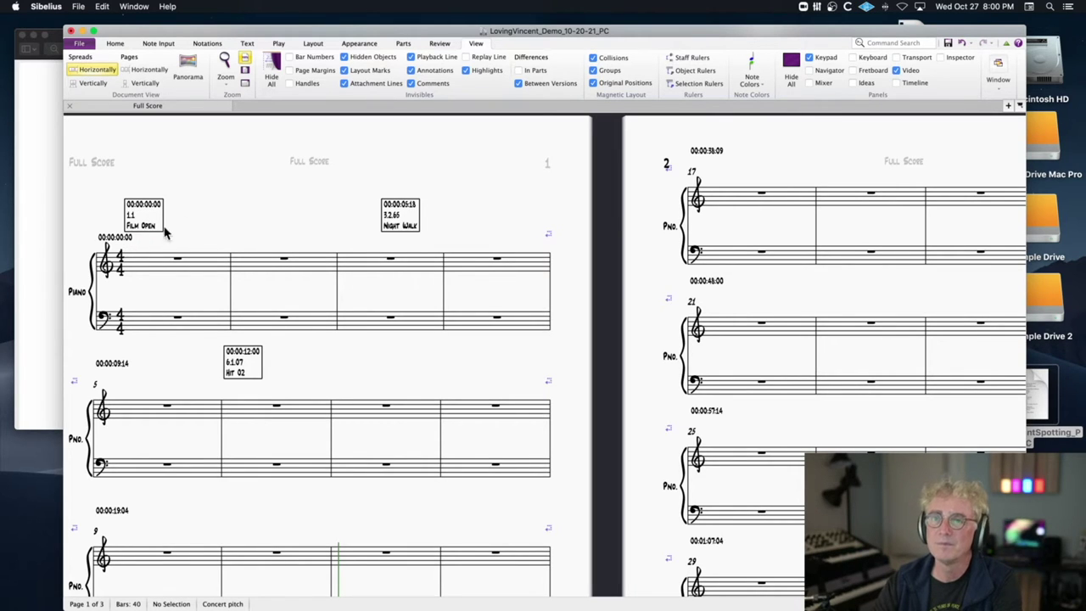
Add a metronome mark of quarter note = 60 above bar 1, using the Metronome mark text style
{"action": "left_click", "coordinate": [247, 44]}
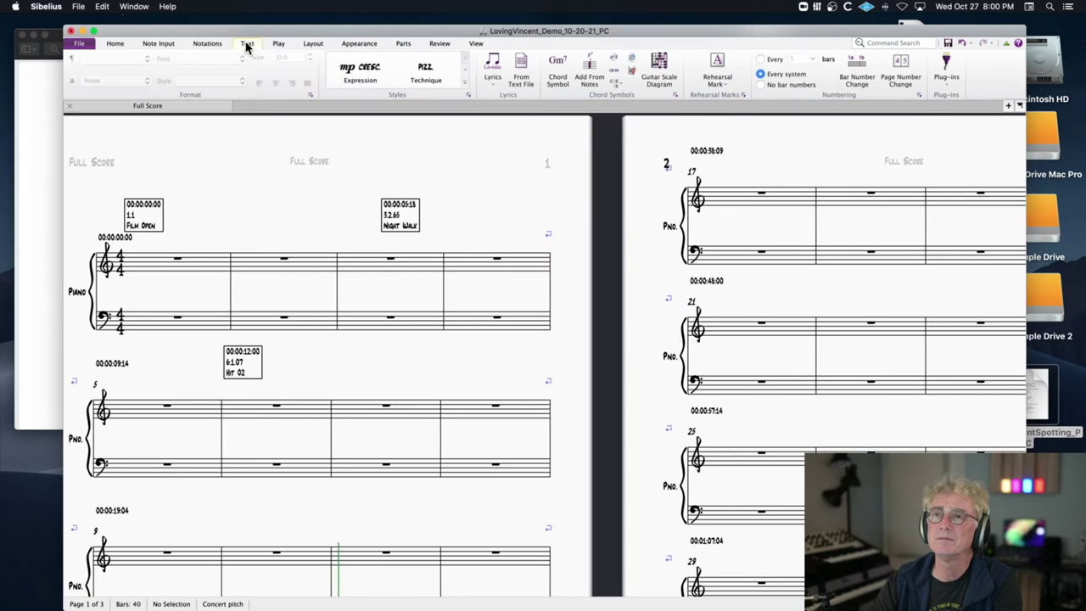
{"action": "left_click", "coordinate": [465, 81]}
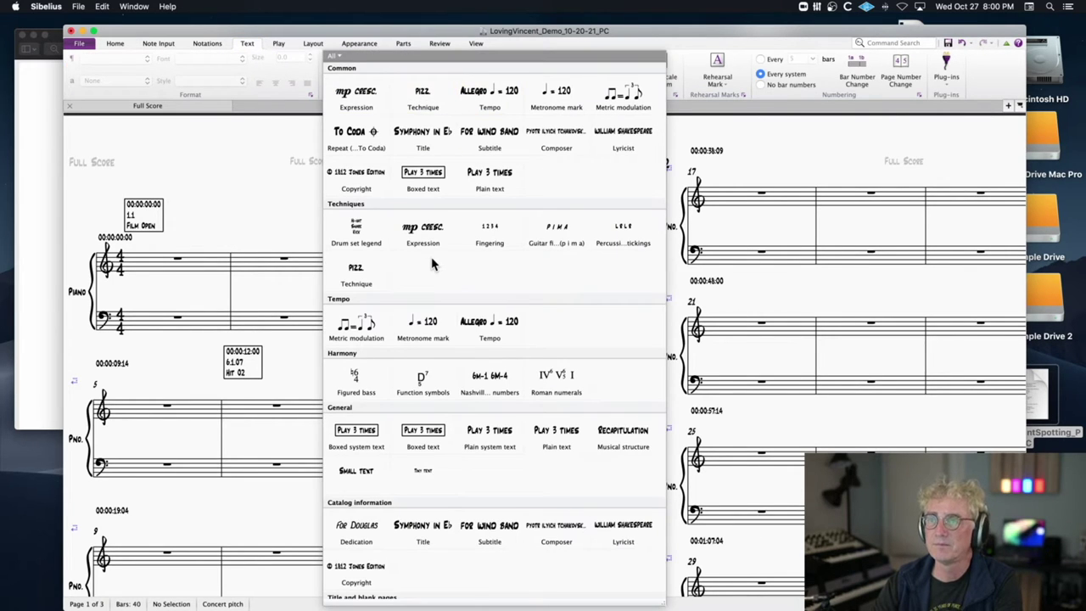
{"action": "left_click", "coordinate": [556, 90]}
{"action": "left_click", "coordinate": [136, 246]}
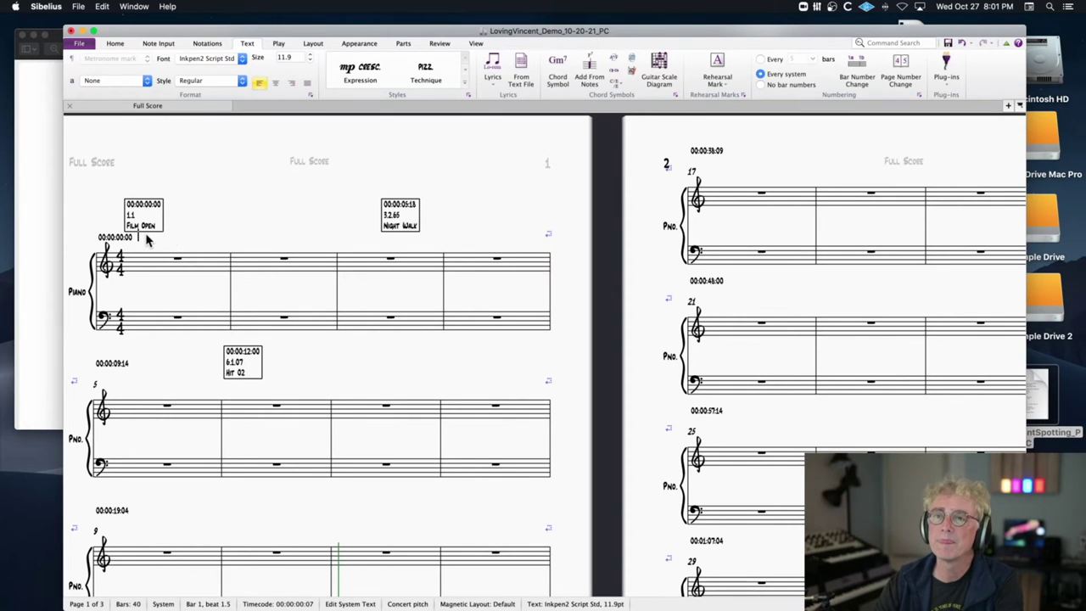
{"action": "right_click", "coordinate": [145, 241]}
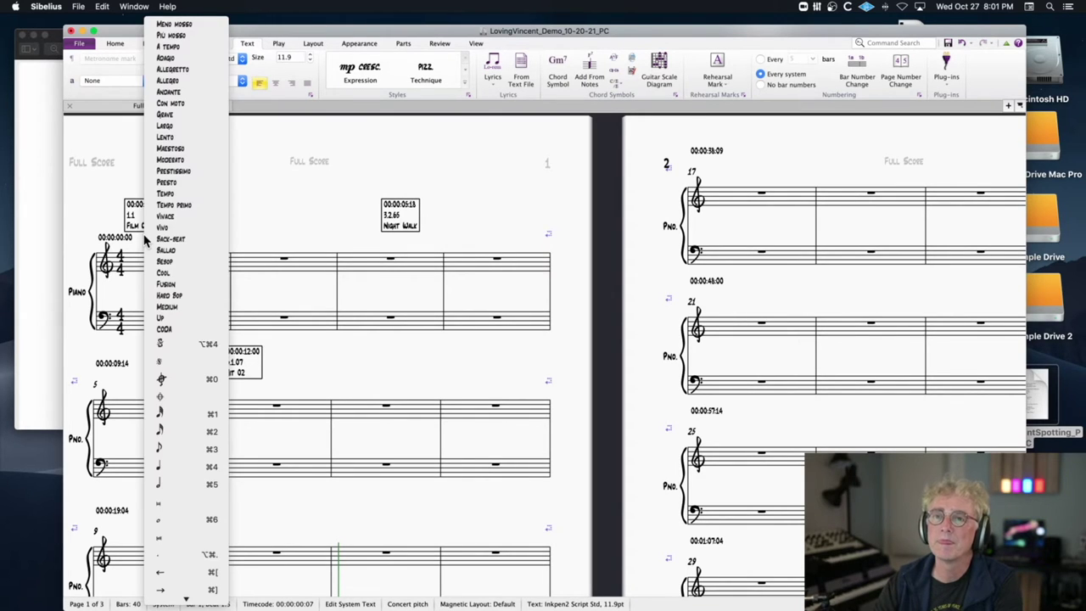
{"action": "left_click", "coordinate": [183, 466]}
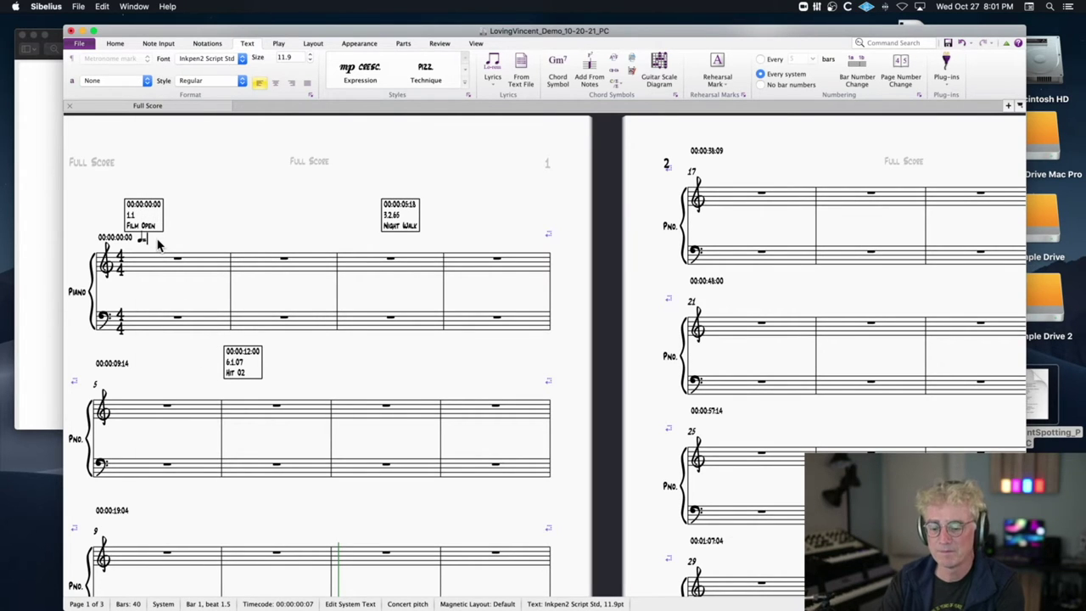
{"action": "type", "text": "=60"}
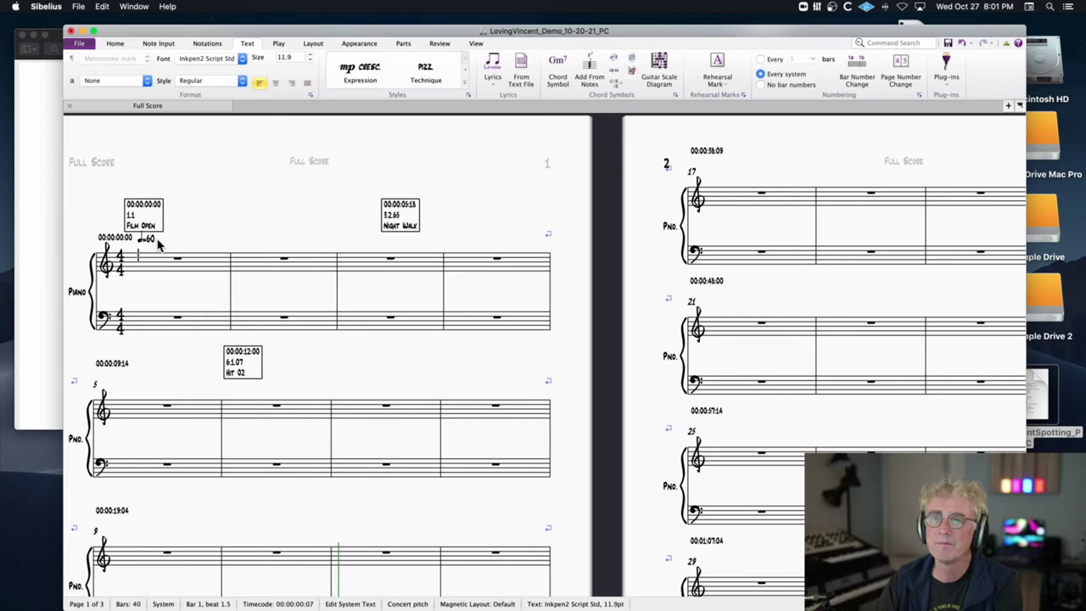
{"action": "key", "text": "Escape"}
{"action": "key", "text": "Escape"}
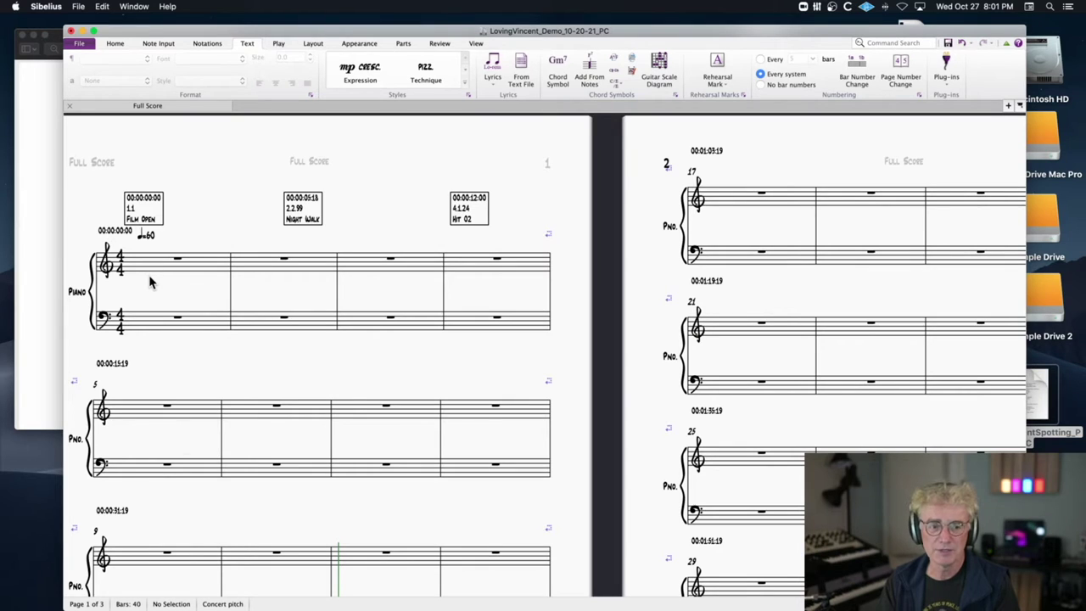
Move the LovingVincentTrailer video window into view over the score
{"action": "scroll", "coordinate": [149, 283], "scroll_direction": "left", "scroll_amount": 1}
{"action": "left_click_drag", "start_coordinate": [1085, 122], "coordinate": [558, 240]}
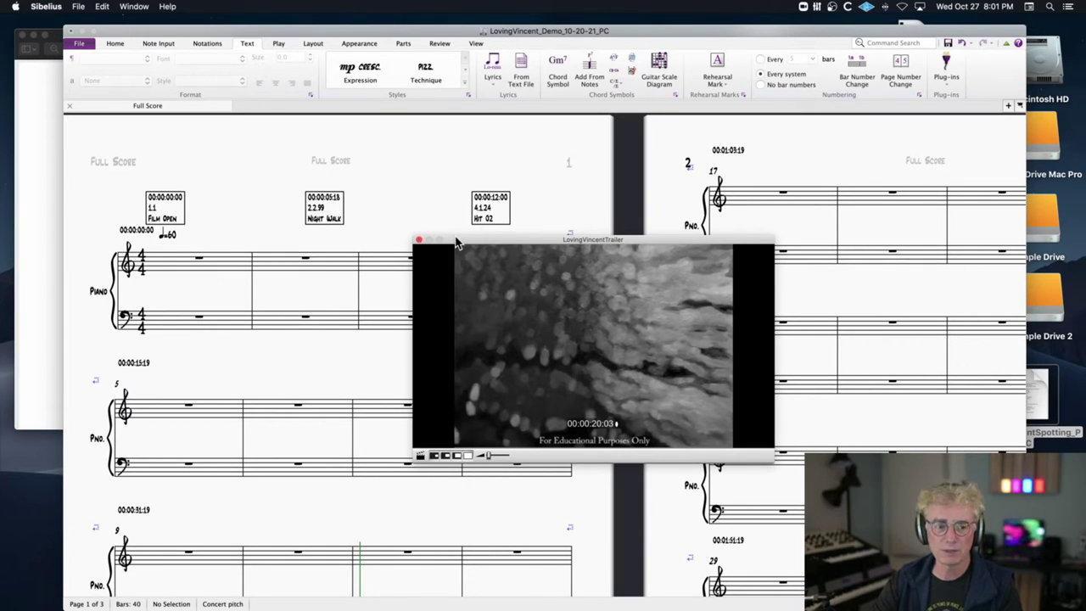
{"action": "left_click", "coordinate": [132, 34]}
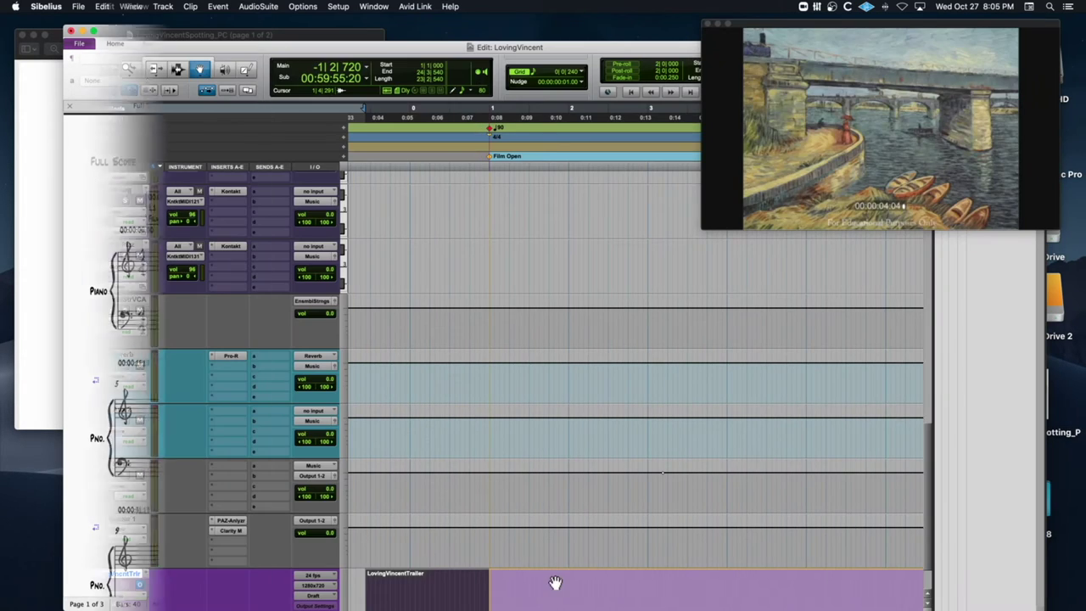
Switch to the LovingVincent session in Pro Tools, reposition its Edit window, and set the video window to Quarter Size
{"action": "left_click_drag", "start_coordinate": [592, 46], "coordinate": [600, 18]}
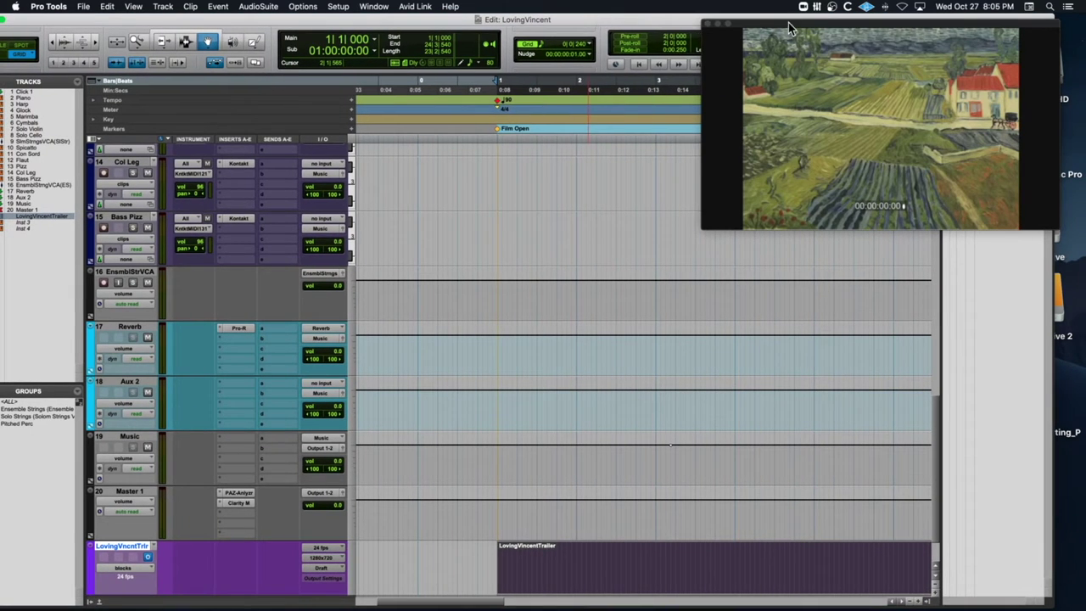
{"action": "left_click_drag", "start_coordinate": [789, 22], "coordinate": [458, 86]}
{"action": "left_click_drag", "start_coordinate": [727, 295], "coordinate": [707, 313]}
{"action": "right_click", "coordinate": [476, 162]}
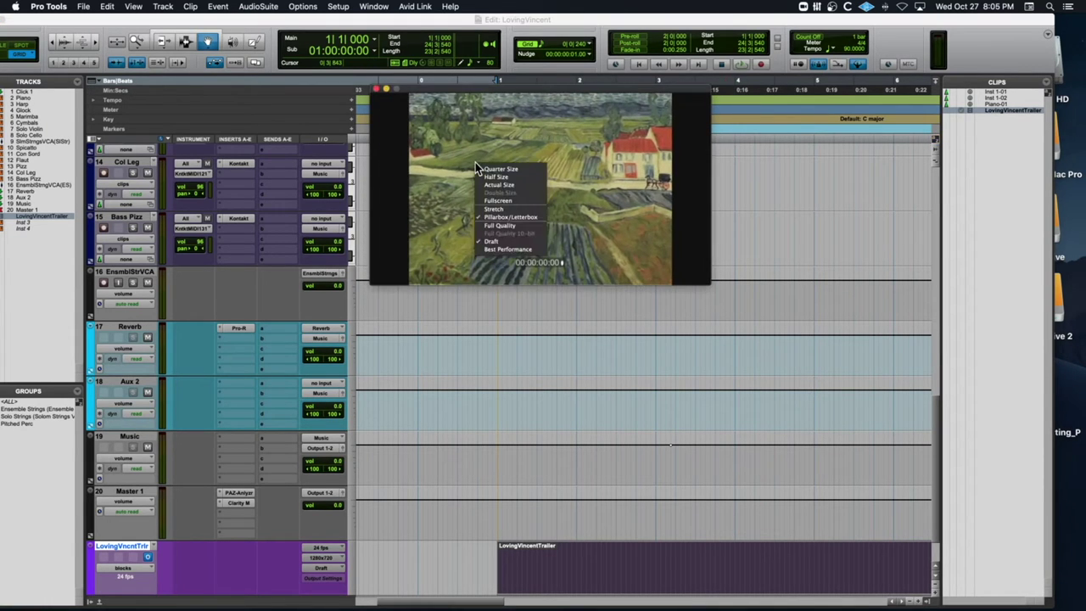
{"action": "left_click", "coordinate": [504, 173]}
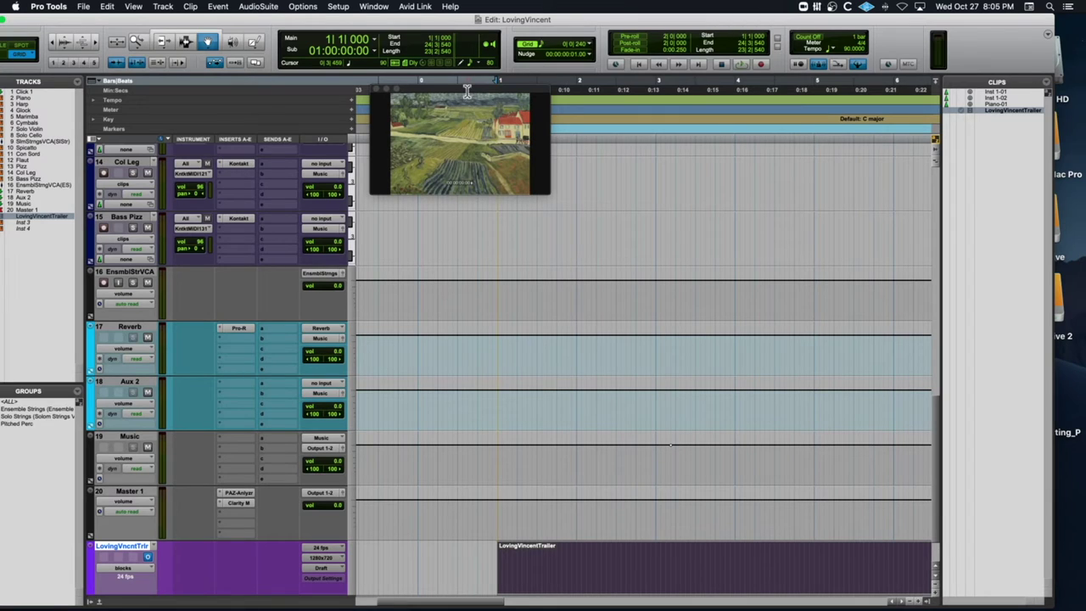
Move the video window over the edge of the Clips list and enlarge it
{"action": "left_click_drag", "start_coordinate": [470, 100], "coordinate": [674, 88]}
{"action": "left_click_drag", "start_coordinate": [906, 67], "coordinate": [816, 76]}
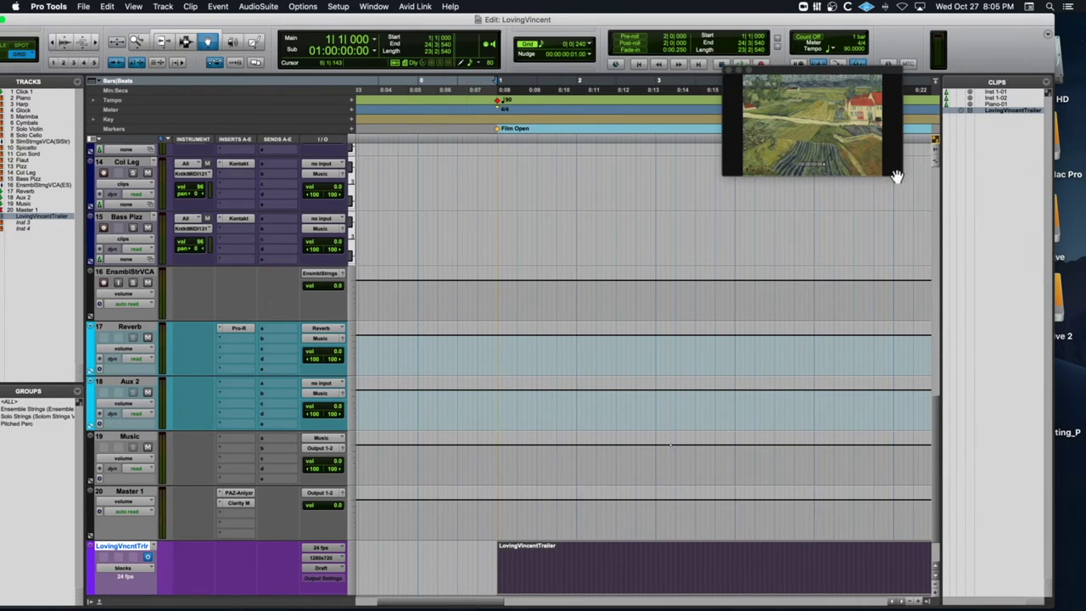
{"action": "left_click_drag", "start_coordinate": [901, 173], "coordinate": [1029, 327]}
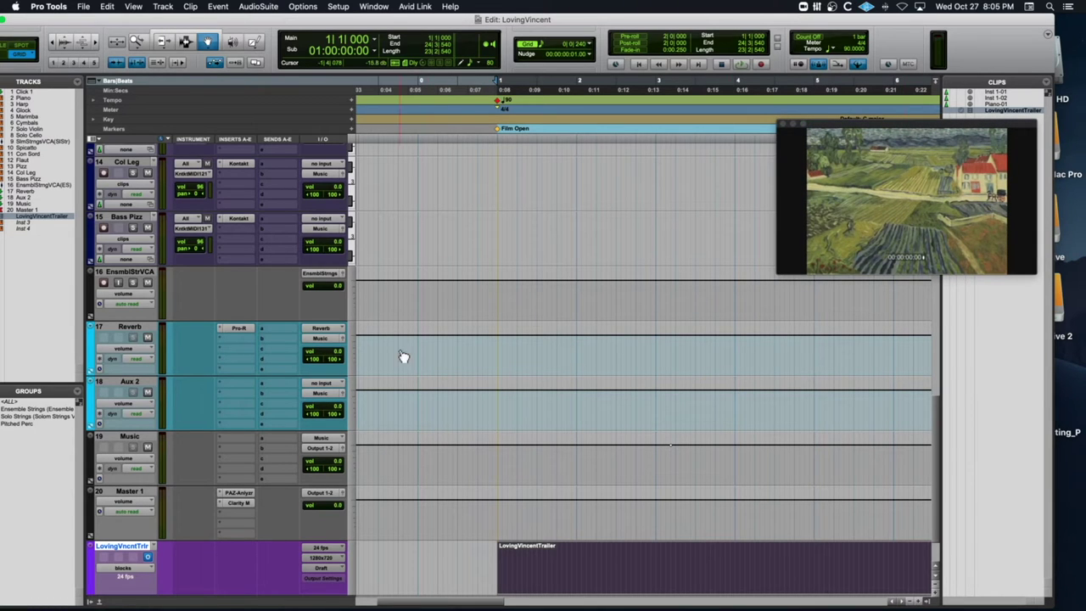
Bring up the Loving Vincent spotting notes, and shrink and reposition the Pro Tools Edit window so both are visible side by side
{"action": "scroll", "coordinate": [433, 244], "scroll_direction": "up", "scroll_amount": 15}
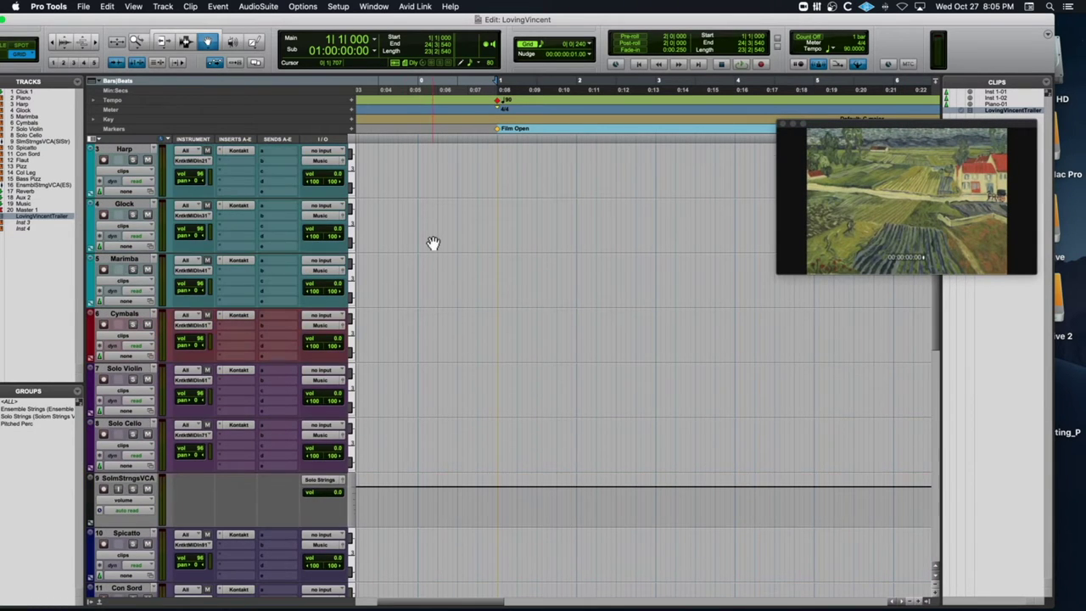
{"action": "scroll", "coordinate": [433, 244], "scroll_direction": "up", "scroll_amount": 3}
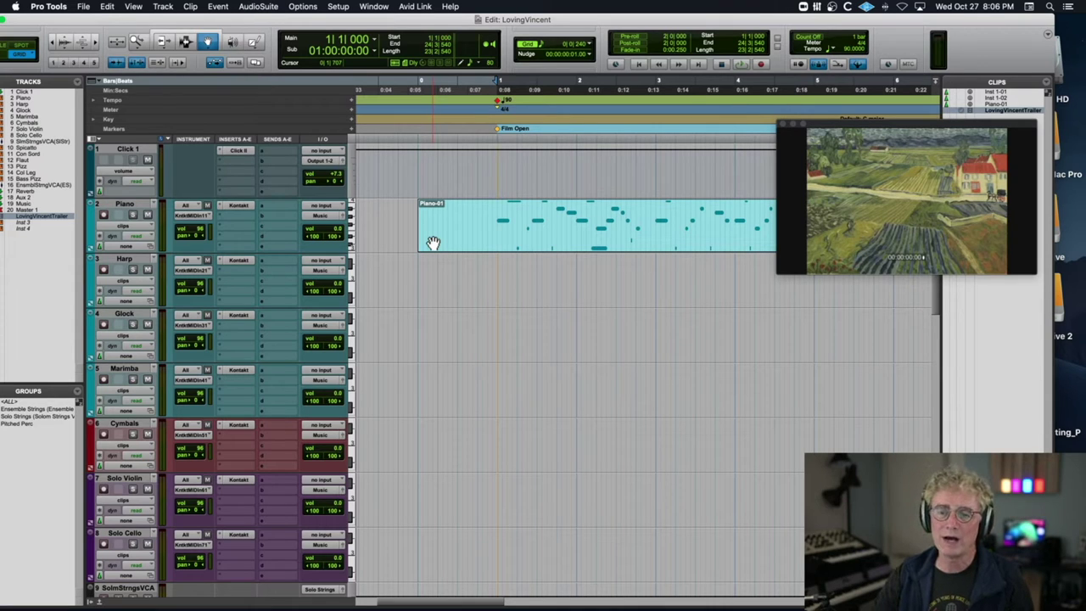
{"action": "mouse_move", "coordinate": [199, 608]}
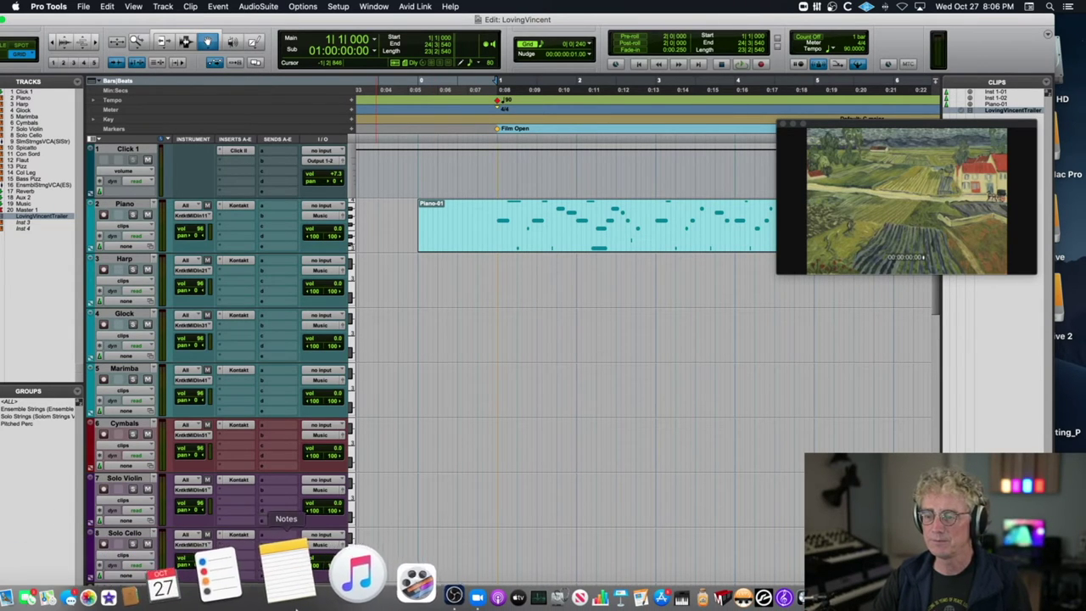
{"action": "left_click", "coordinate": [30, 586]}
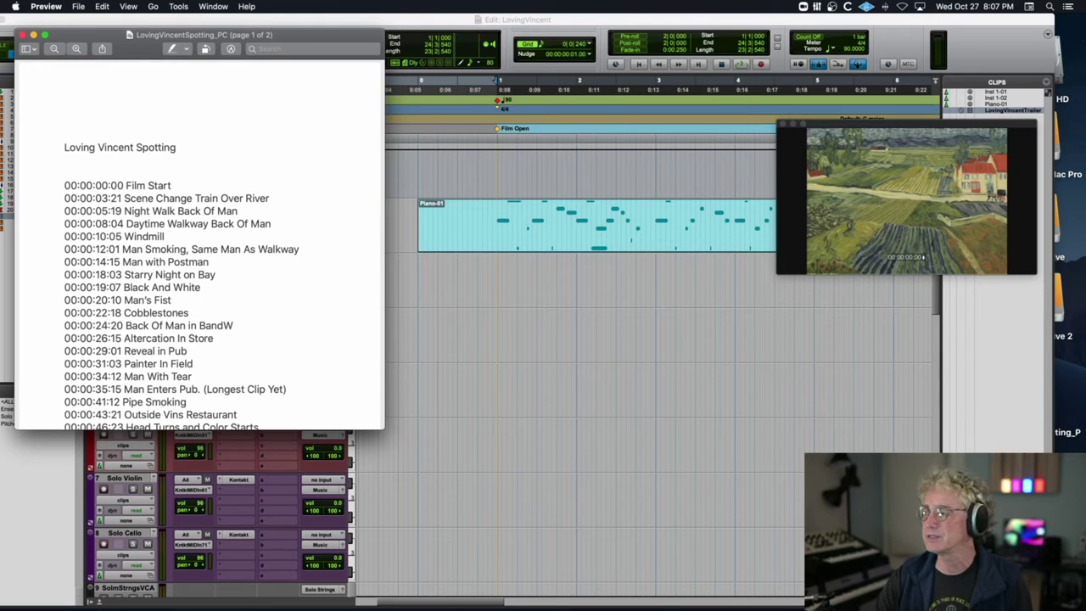
{"action": "key", "text": "super+Tab"}
{"action": "left_click_drag", "start_coordinate": [1054, 608], "coordinate": [729, 472]}
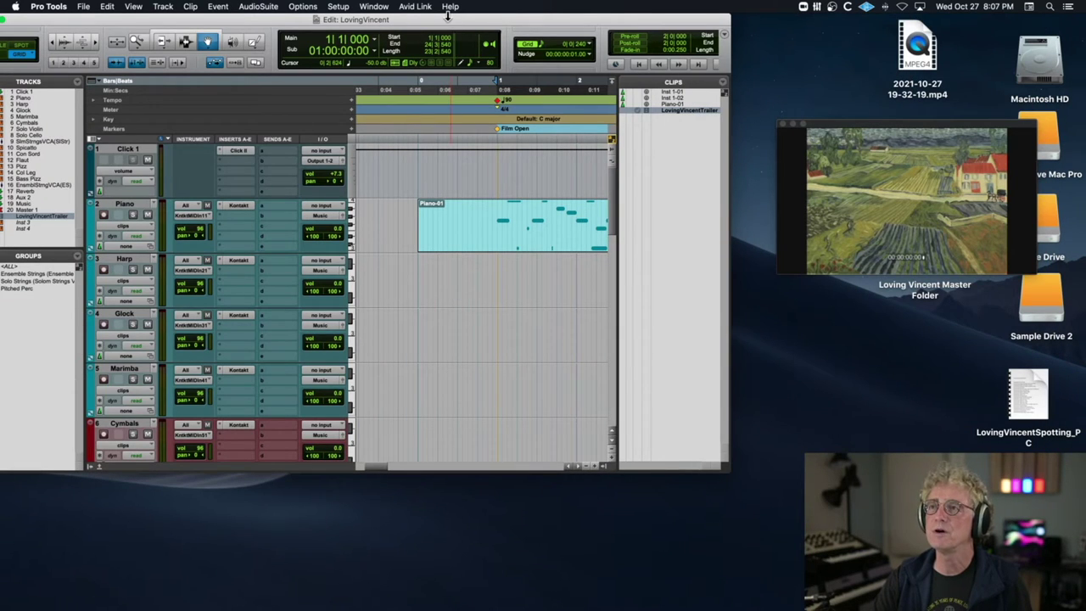
{"action": "left_click_drag", "start_coordinate": [446, 20], "coordinate": [740, 40]}
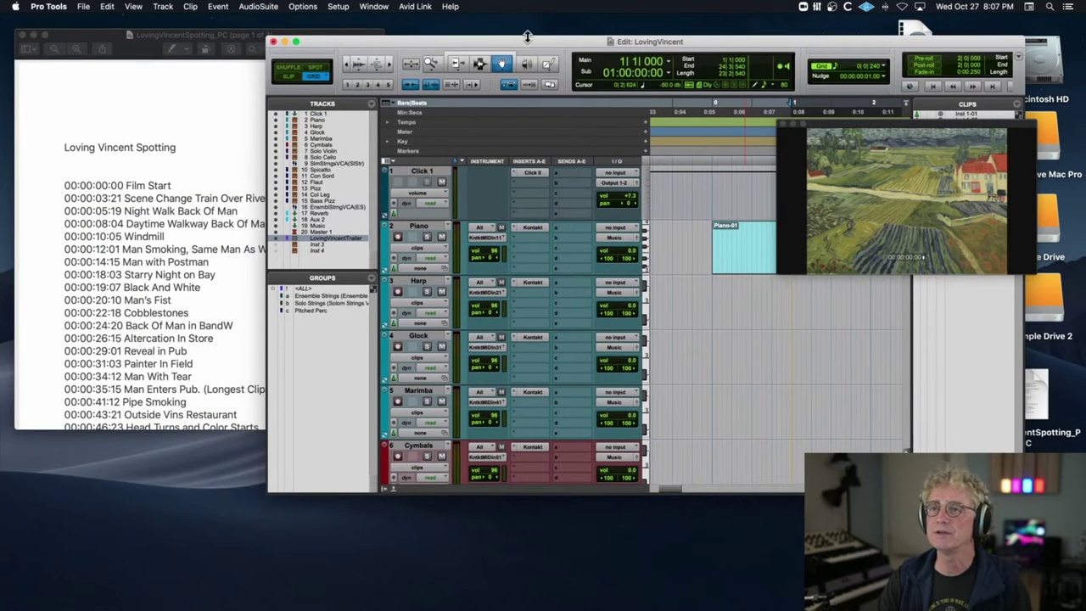
Locate the session to timecode 01:00:05:19 for the Night Walk entry in the spotting notes
{"action": "left_click", "coordinate": [316, 34]}
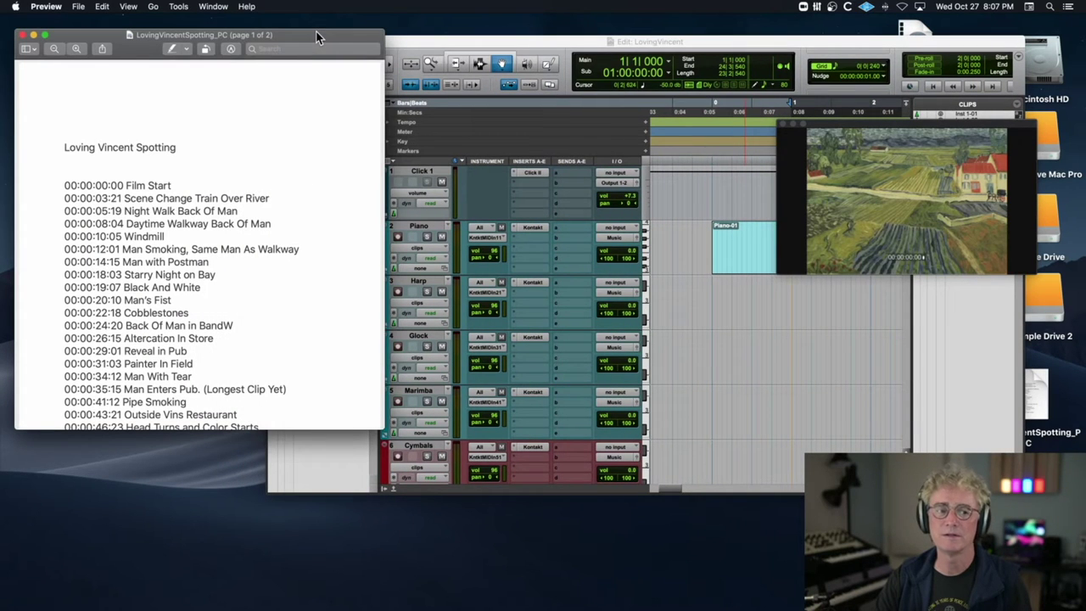
{"action": "left_click", "coordinate": [642, 77]}
{"action": "left_click", "coordinate": [644, 73]}
{"action": "type", "text": "5"}
{"action": "left_click", "coordinate": [658, 75]}
{"action": "type", "text": "19"}
{"action": "key", "text": "Return"}
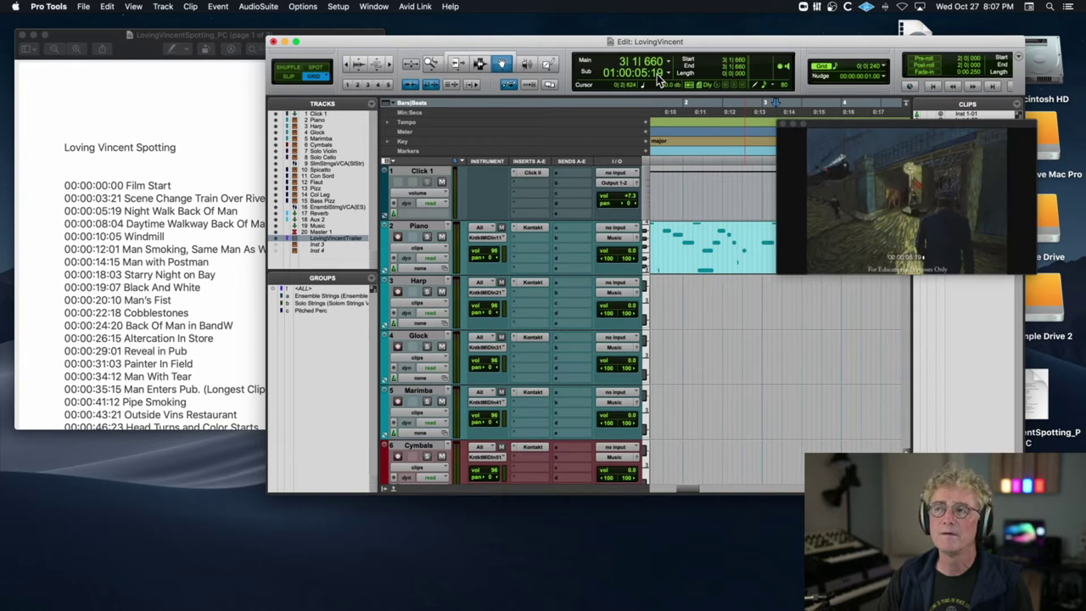
Create a memory location marker at the current position with Absolute reference, named Night Walk
{"action": "key", "text": "KP_Enter"}
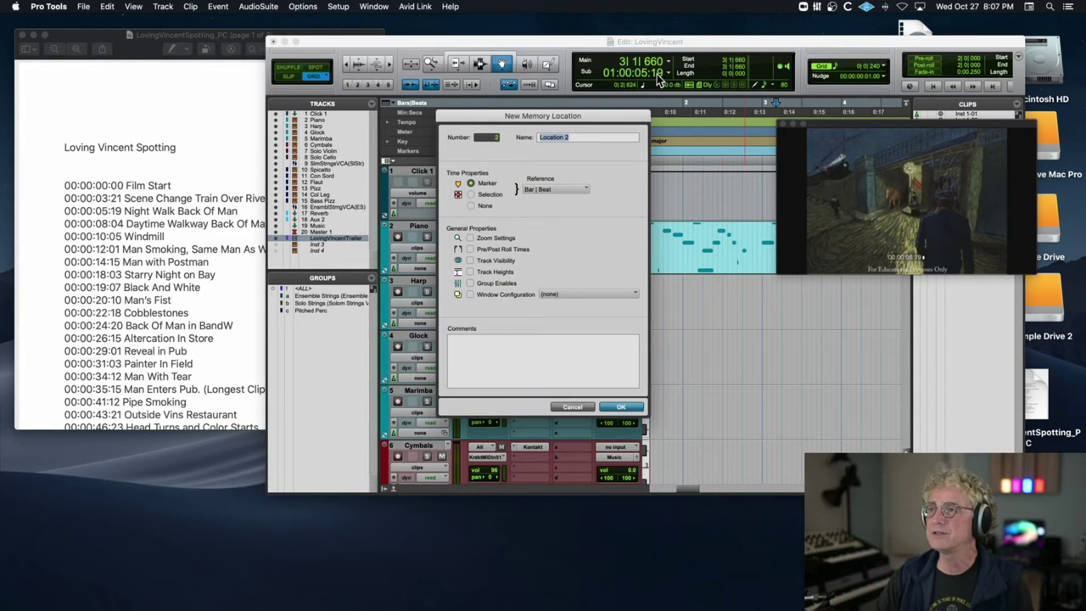
{"action": "left_click", "coordinate": [552, 202]}
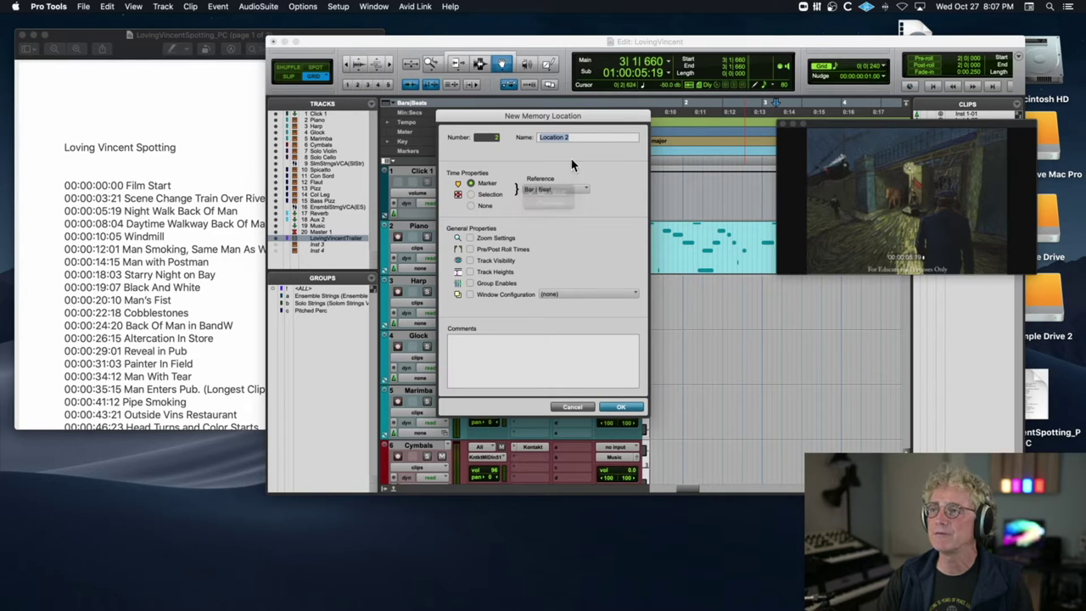
{"action": "left_click", "coordinate": [581, 136]}
{"action": "triple_click", "coordinate": [581, 136]}
{"action": "type", "text": "Night Walk"}
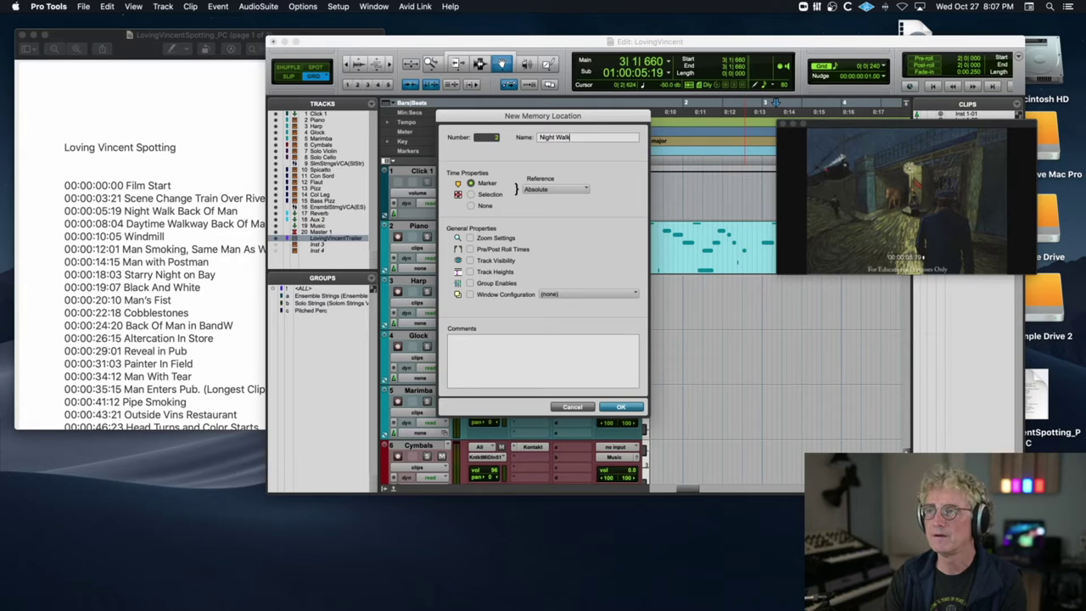
{"action": "key", "text": "Return"}
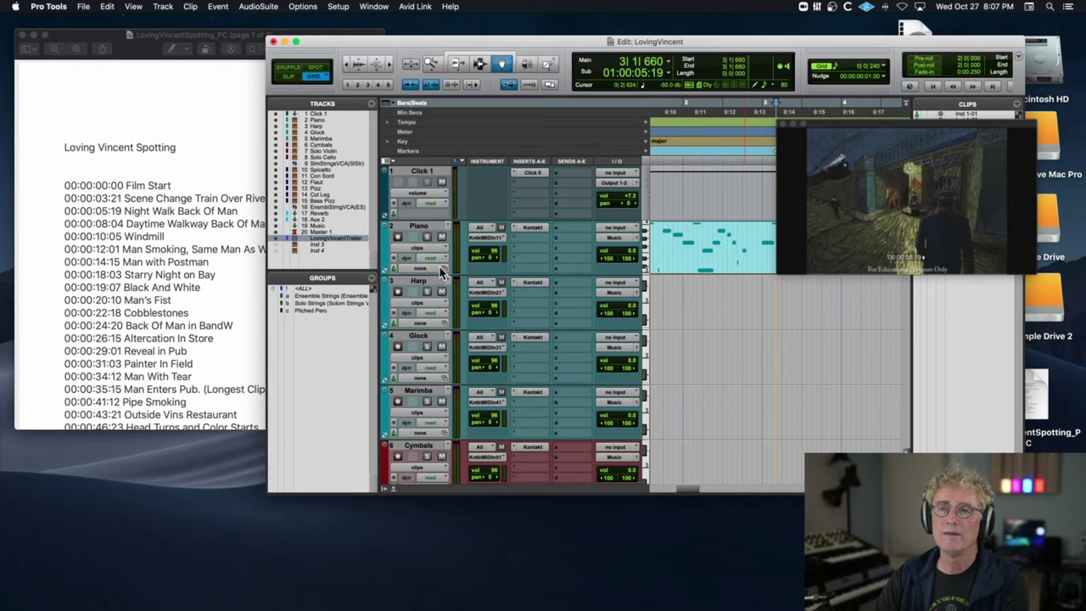
Locate the session to timecode 01:00:12:01 for the Man Smoking entry in the spotting notes
{"action": "left_click", "coordinate": [204, 259]}
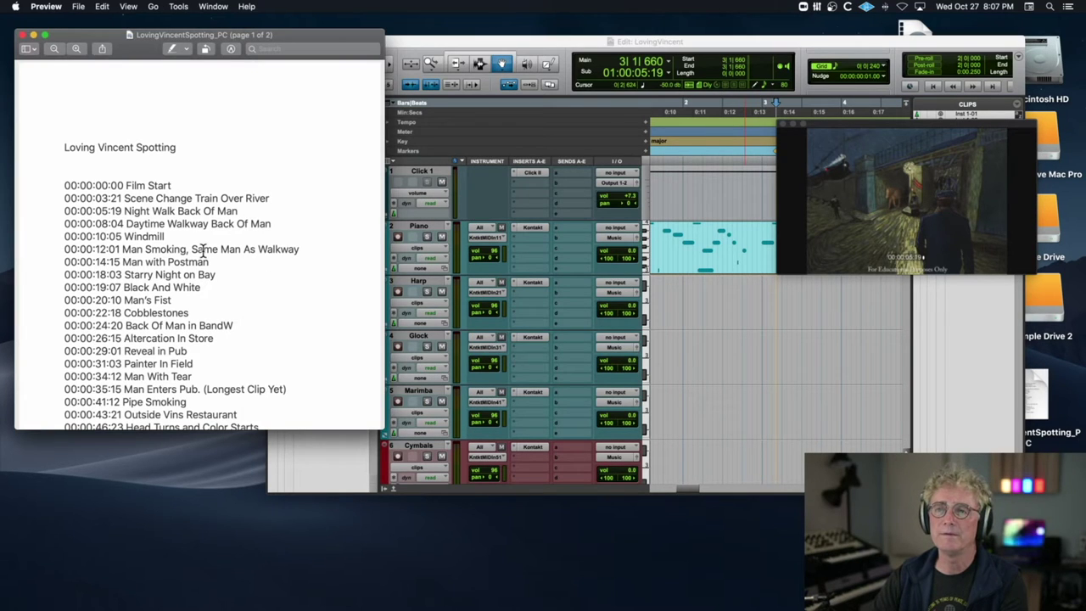
{"action": "left_click", "coordinate": [640, 72]}
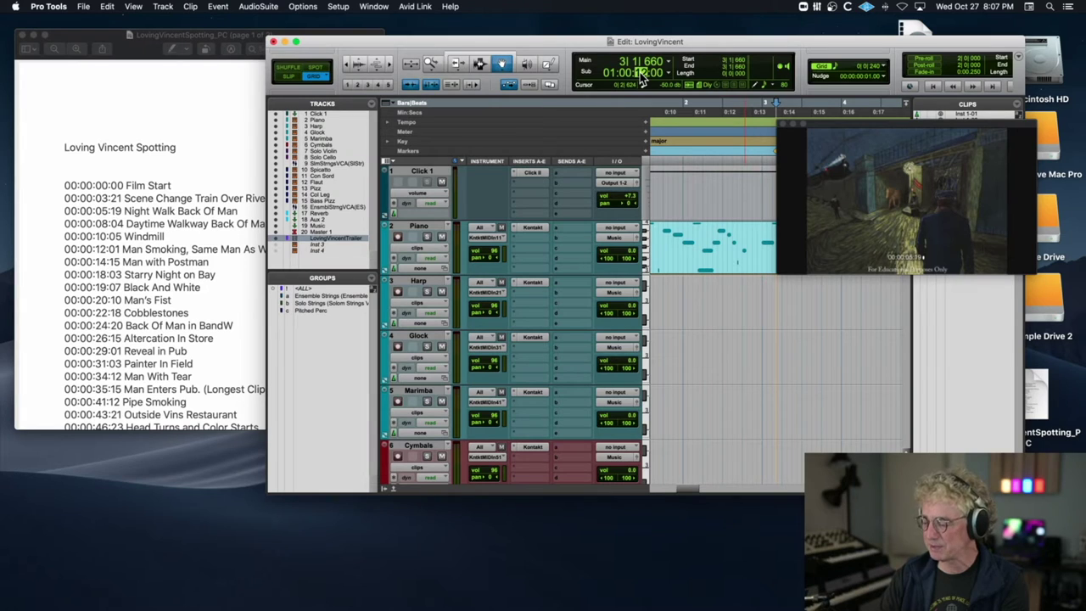
{"action": "type", "text": "1201"}
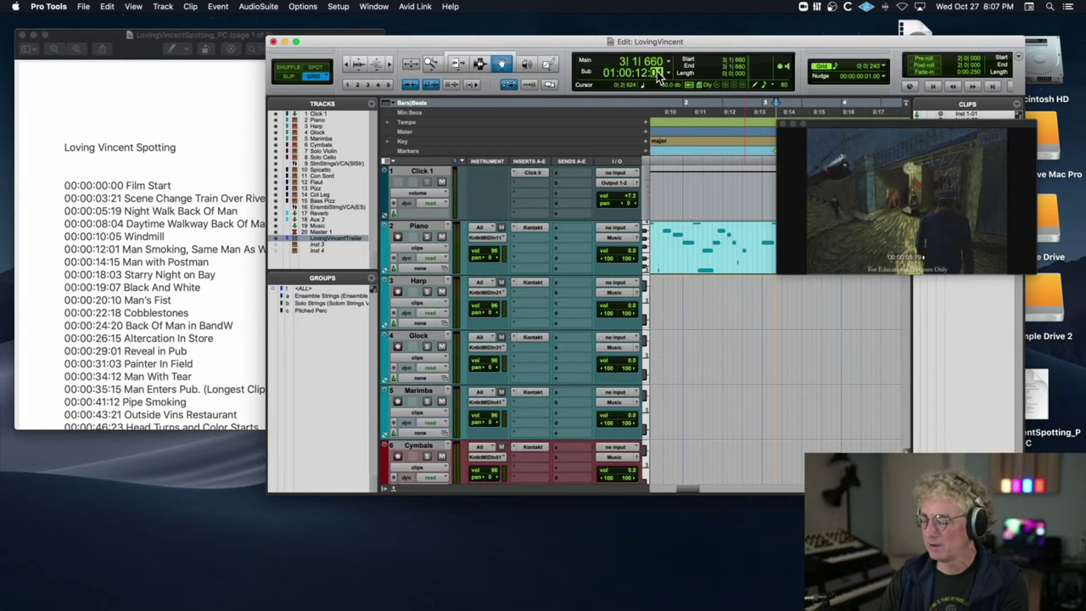
{"action": "key", "text": "Return"}
Create a memory location marker at the current position named Man Smoking, with Absolute reference
{"action": "key", "text": "KP_Enter"}
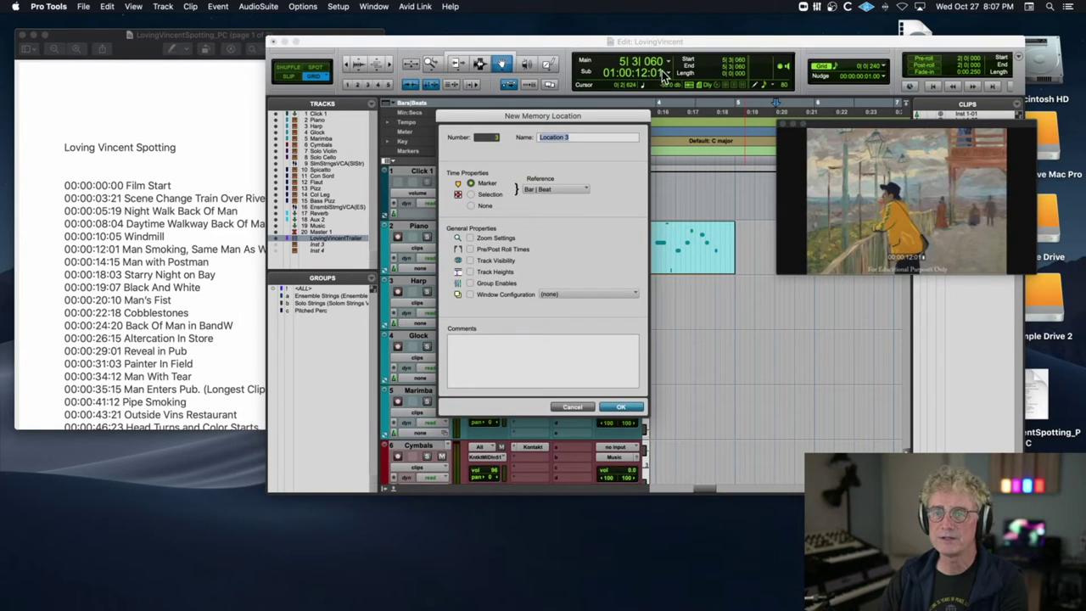
{"action": "type", "text": "Man Smoking"}
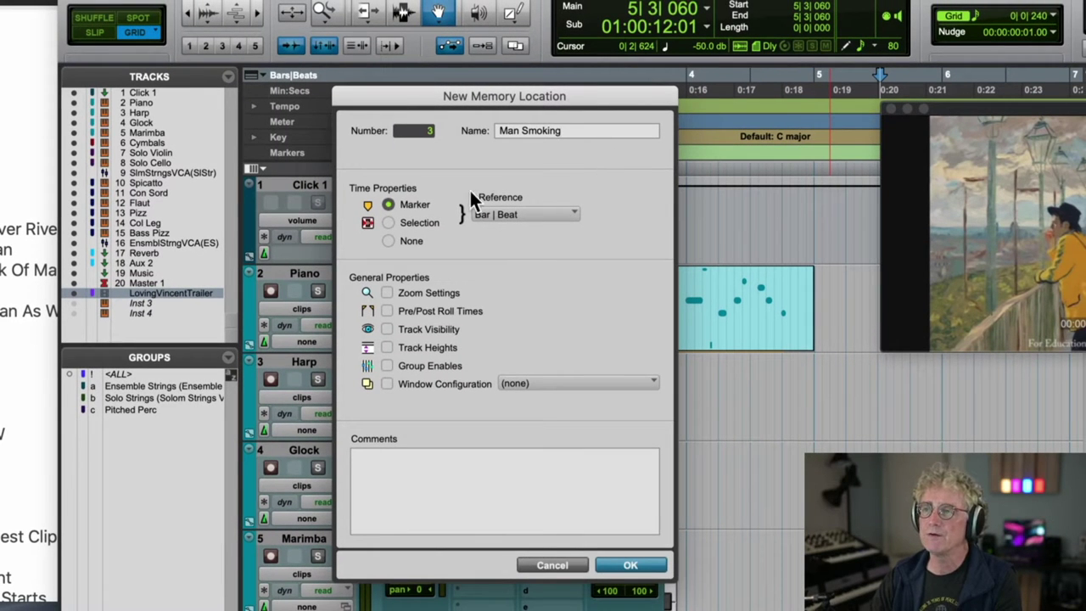
{"action": "left_click", "coordinate": [533, 214]}
{"action": "left_click", "coordinate": [533, 233]}
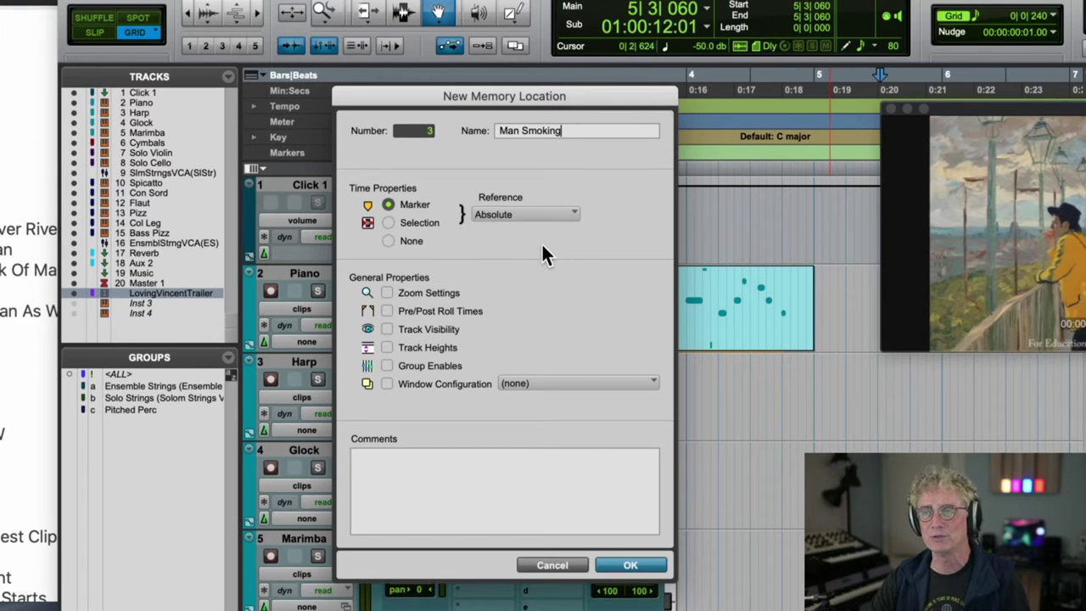
{"action": "left_click", "coordinate": [632, 566]}
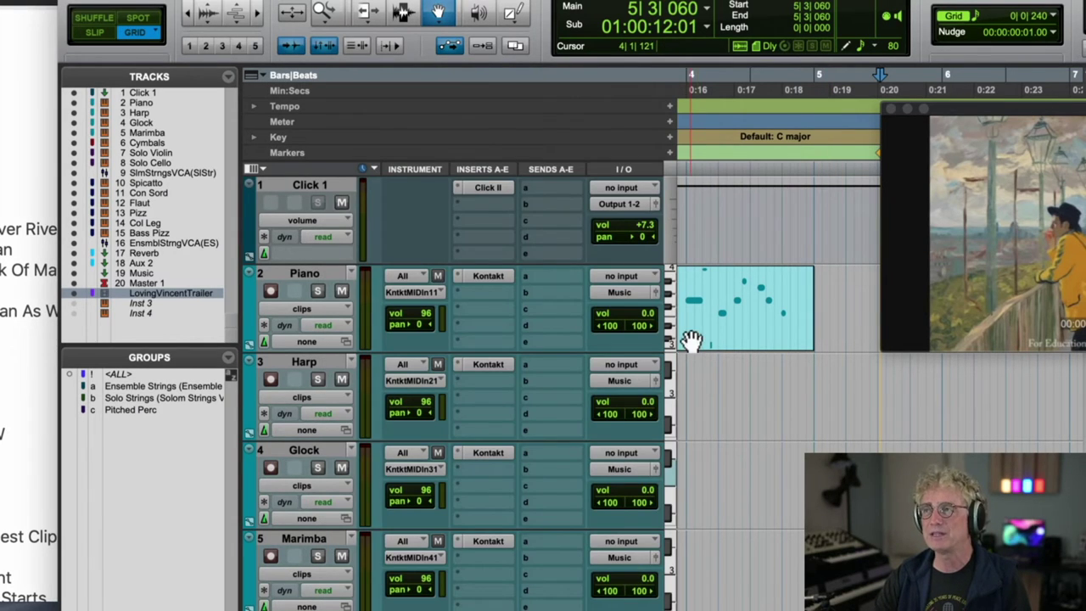
Zoom the timeline out to a wider range and locate the session to 01:00:18:03 for the Starry Night on Bay entry
{"action": "key", "text": "r"}
{"action": "key", "text": "t"}
{"action": "key", "text": "t"}
{"action": "key", "text": "t"}
{"action": "key", "text": "t"}
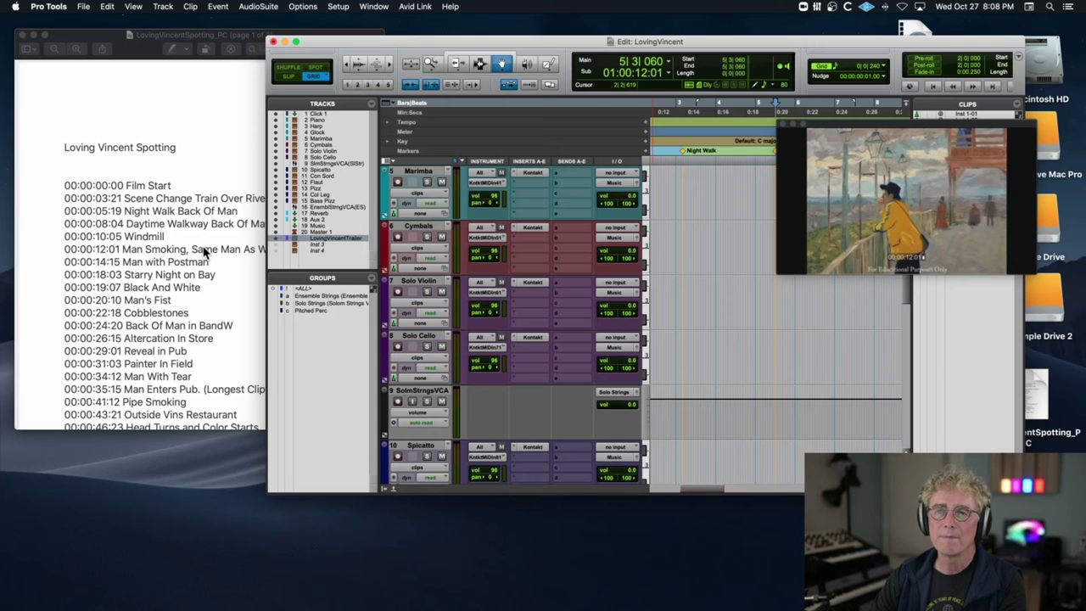
{"action": "left_click", "coordinate": [211, 257]}
{"action": "scroll", "coordinate": [212, 257], "scroll_direction": "down", "scroll_amount": 1}
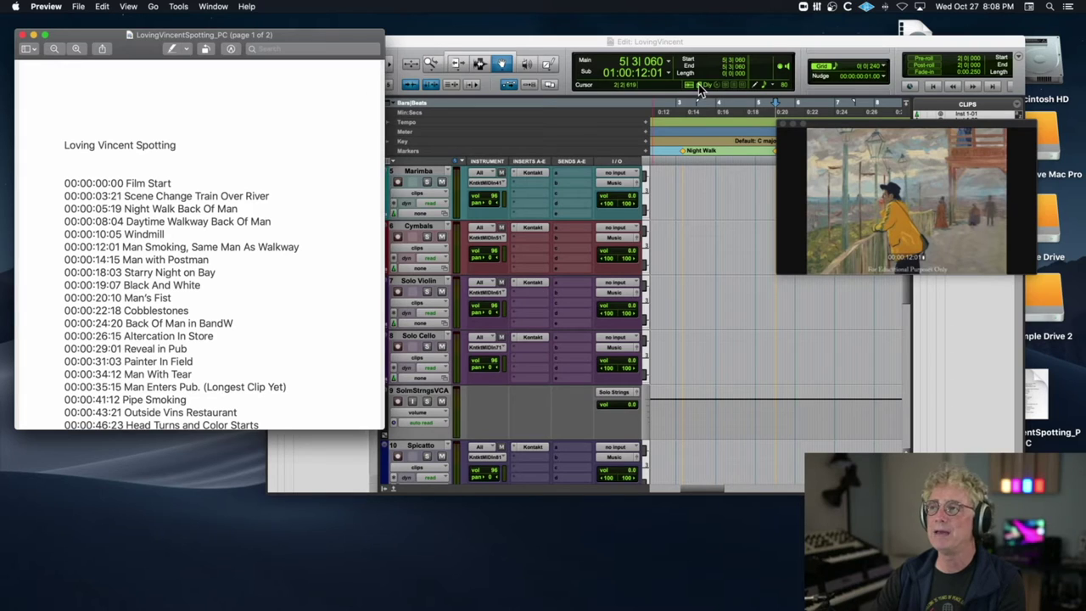
{"action": "left_click", "coordinate": [643, 75]}
{"action": "type", "text": "18"}
{"action": "key", "text": "Return"}
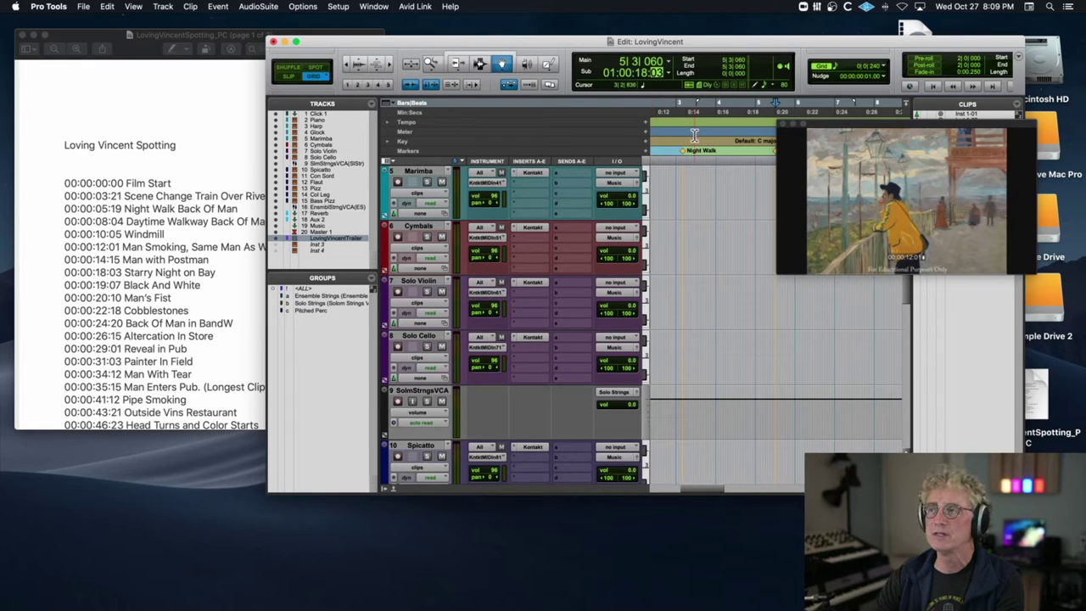
{"action": "key", "text": "Return"}
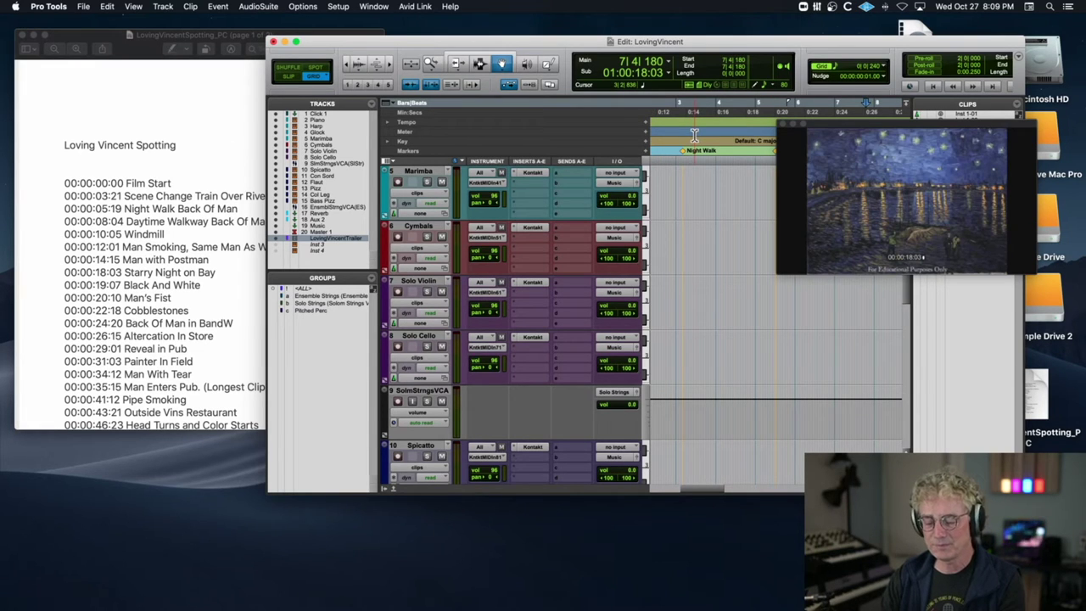
Create a memory location marker with Absolute reference at the current position, named Starry Night On Bay
{"action": "key", "text": "KP_Enter"}
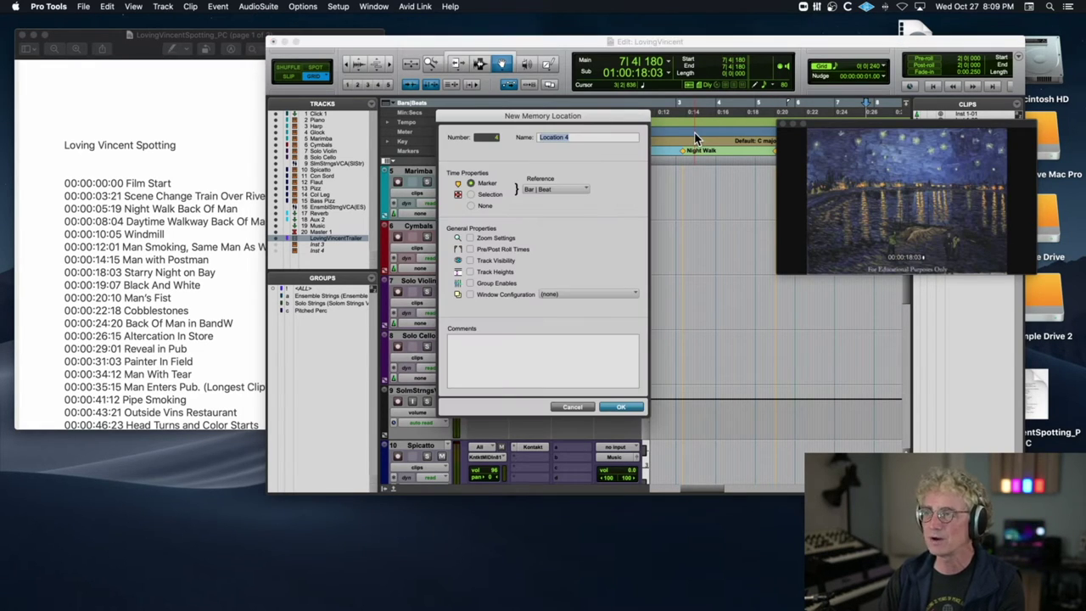
{"action": "left_click", "coordinate": [552, 189]}
{"action": "left_click", "coordinate": [541, 200]}
{"action": "type", "text": "S"}
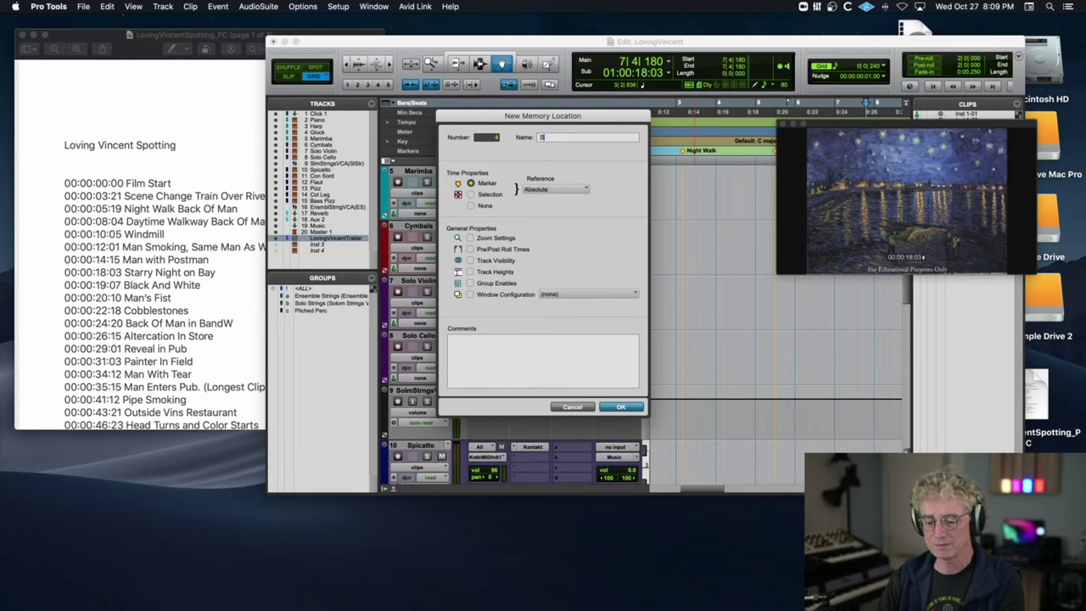
{"action": "type", "text": "tarty Night"}
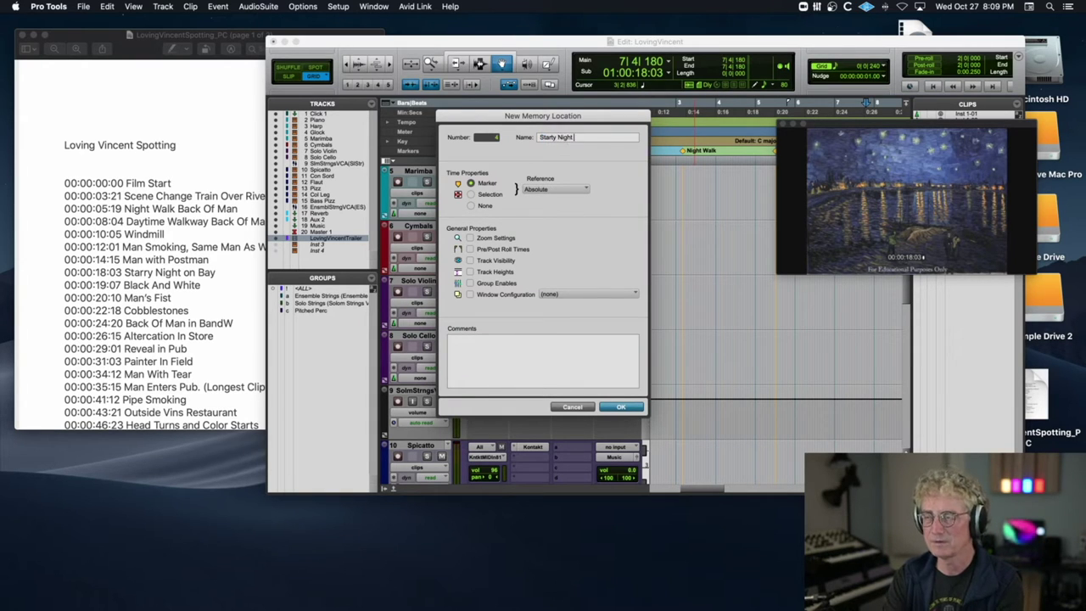
{"action": "type", "text": " On Ba"}
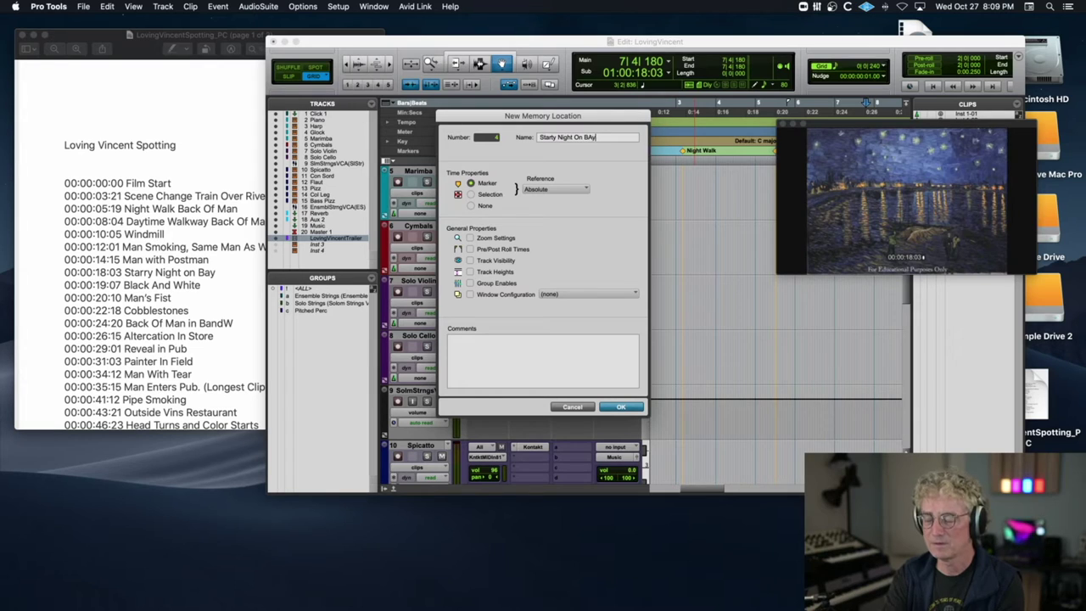
{"action": "type", "text": "y"}
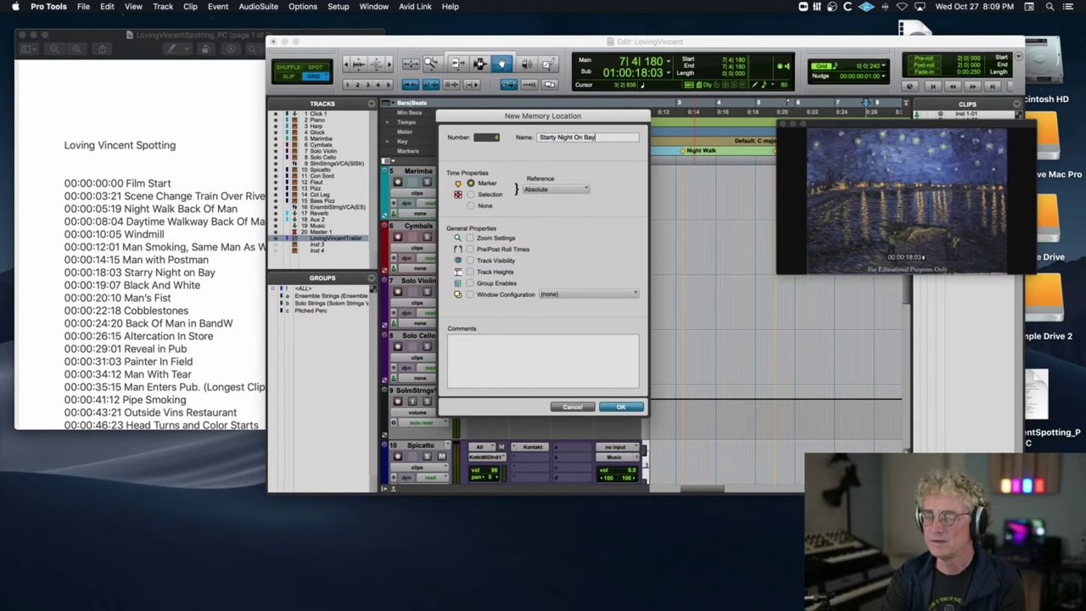
{"action": "left_click", "coordinate": [554, 136]}
{"action": "key", "text": "BackSpace"}
{"action": "type", "text": "ry"}
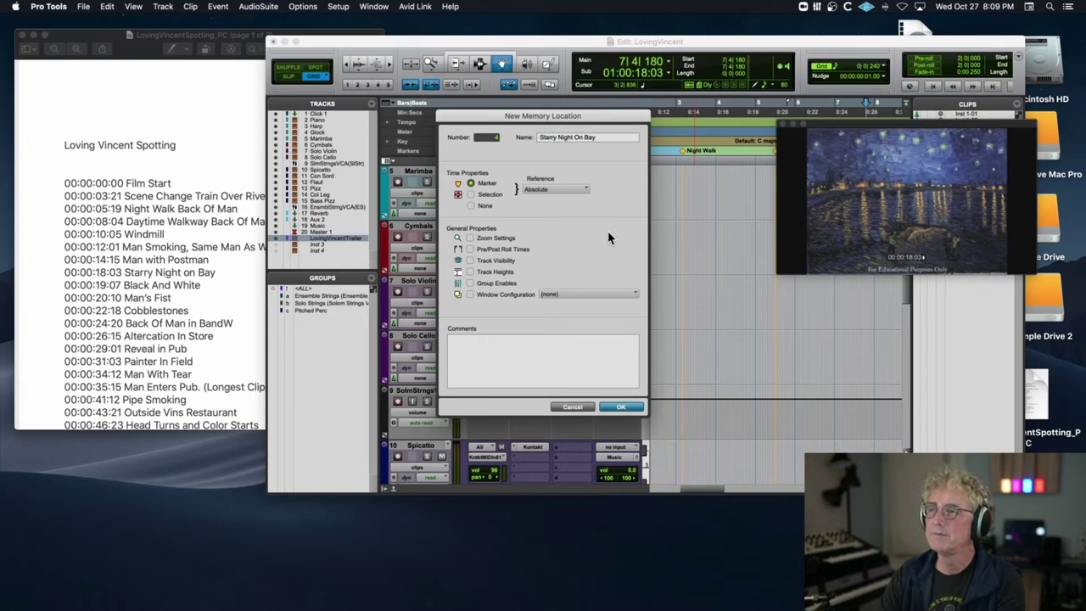
{"action": "left_click", "coordinate": [622, 407]}
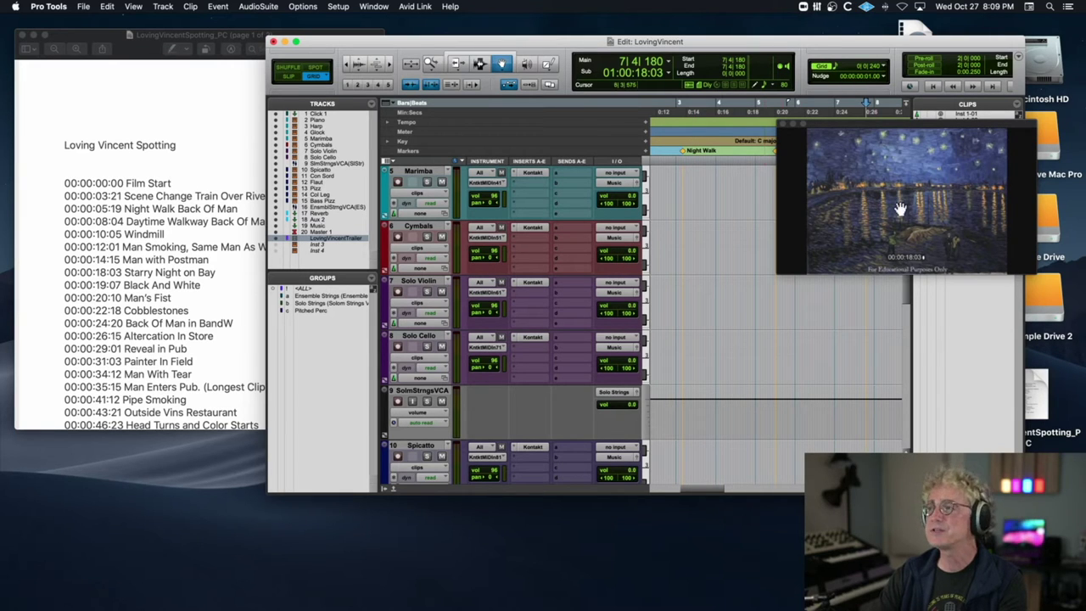
Move and enlarge the video window over the track area, and step through the video frame by frame to the black-and-white scene change at 01:00:19:07
{"action": "left_click_drag", "start_coordinate": [877, 124], "coordinate": [462, 100]}
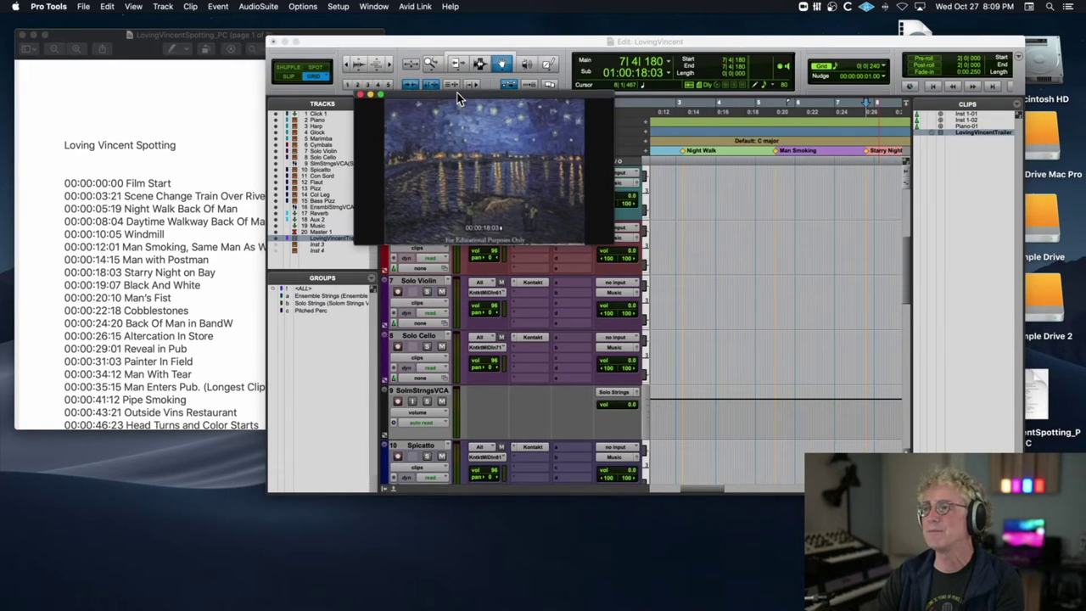
{"action": "left_click_drag", "start_coordinate": [613, 242], "coordinate": [883, 426]}
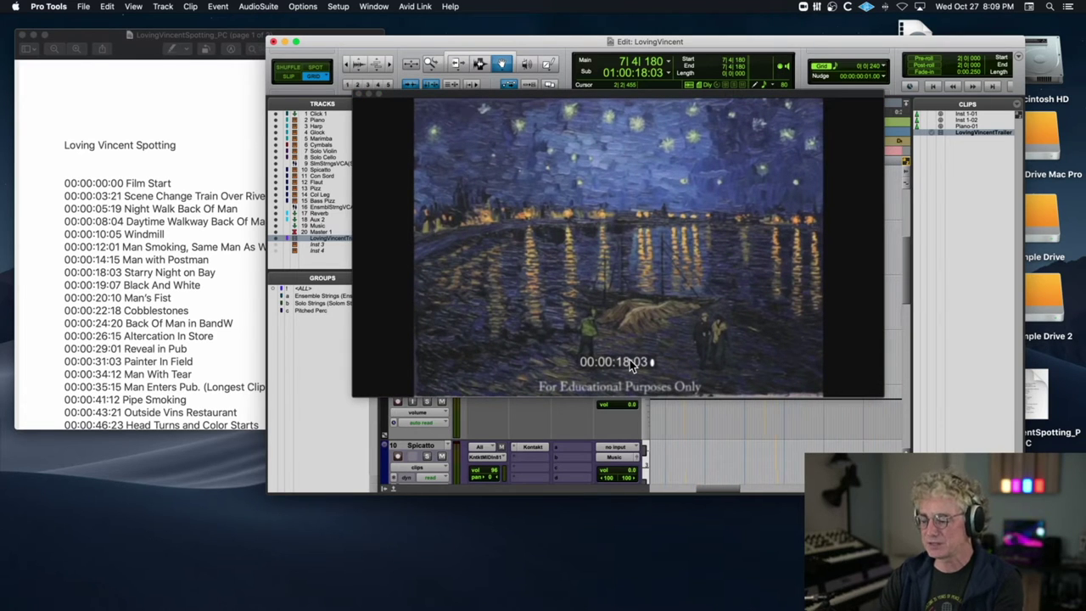
{"action": "key", "text": "KP_Add"}
{"action": "key", "text": "KP_Add"}
{"action": "key", "text": "KP_Add"}
{"action": "key", "text": "KP_Add"}
{"action": "key", "text": "KP_Add"}
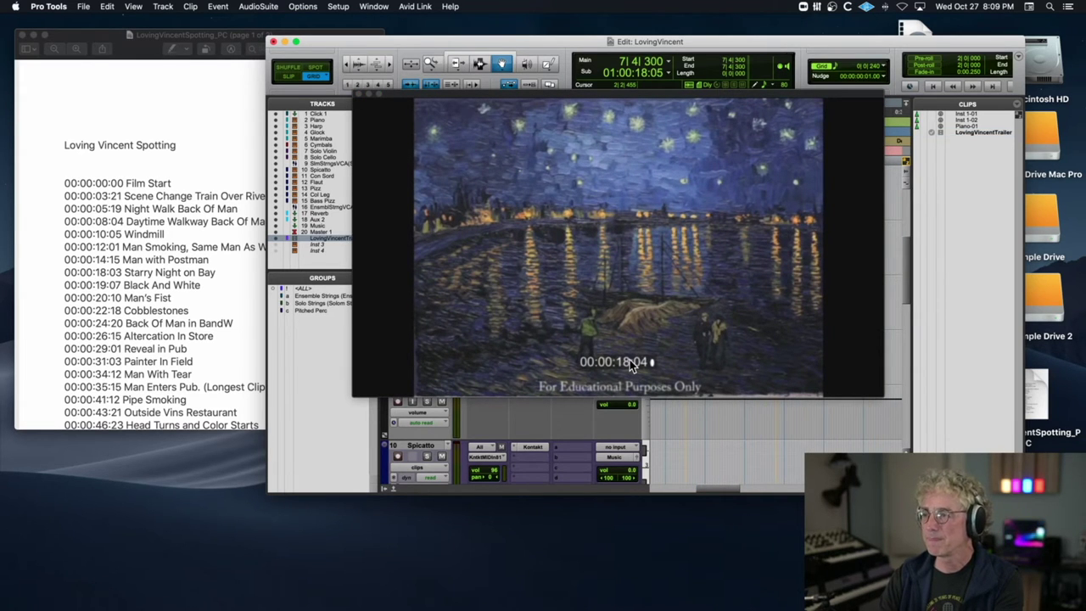
{"action": "key", "text": "KP_Add"}
{"action": "key", "text": "KP_Add"}
{"action": "key", "text": "KP_Add"}
{"action": "key", "text": "KP_Add"}
{"action": "key", "text": "KP_Add"}
{"action": "key", "text": "KP_Add"}
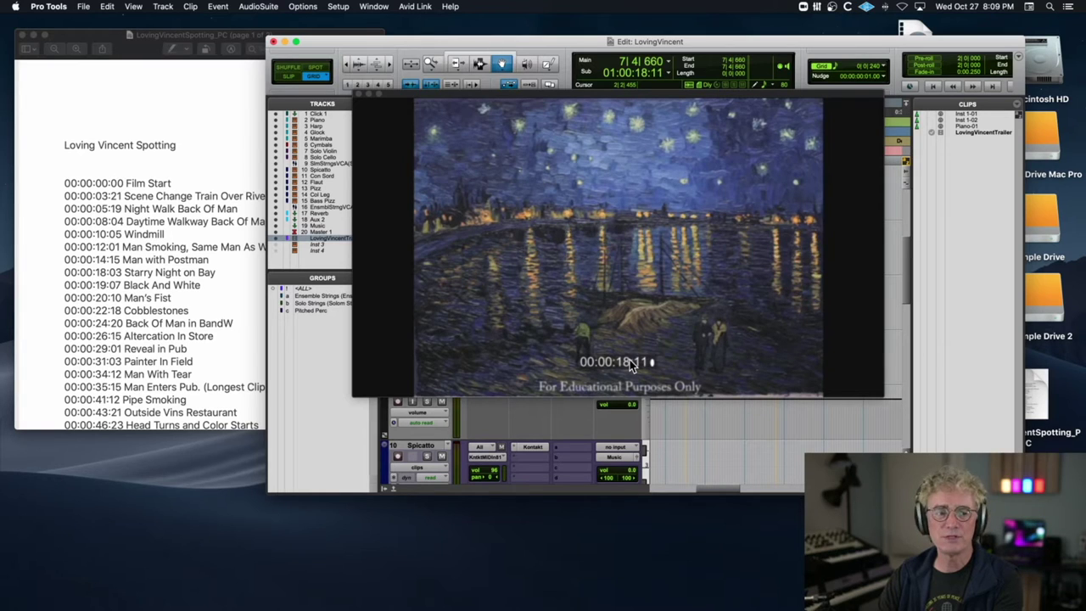
{"action": "key", "text": "KP_Add"}
{"action": "key", "text": "KP_Add"}
{"action": "key", "text": "KP_Add"}
{"action": "key", "text": "KP_Add"}
{"action": "key", "text": "KP_Add"}
{"action": "key", "text": "KP_Add"}
{"action": "key", "text": "KP_Add"}
{"action": "key", "text": "KP_Add"}
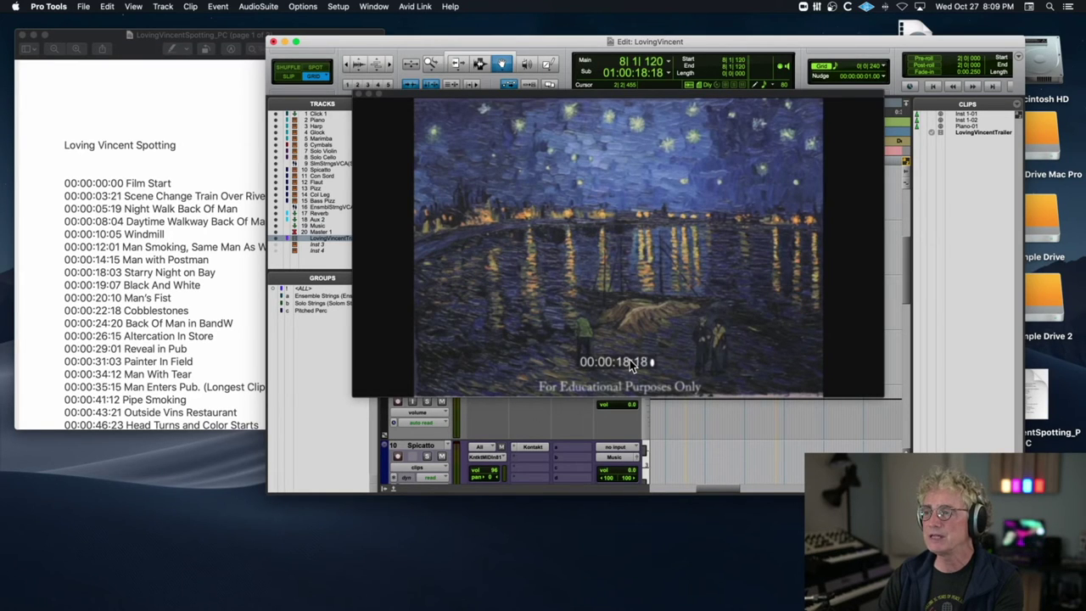
{"action": "key", "text": "KP_Add"}
{"action": "key", "text": "KP_Add"}
{"action": "key", "text": "KP_Add"}
{"action": "key", "text": "KP_Add"}
{"action": "key", "text": "KP_Add"}
{"action": "key", "text": "KP_Add"}
{"action": "key", "text": "KP_Add"}
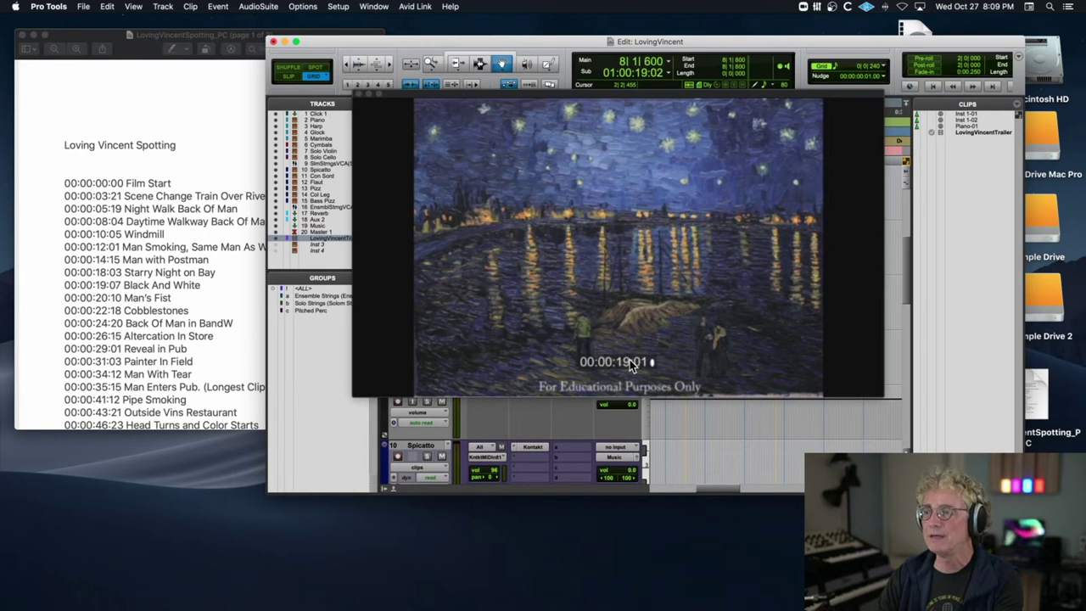
{"action": "key", "text": "KP_Add"}
{"action": "key", "text": "KP_Add"}
{"action": "key", "text": "KP_Add"}
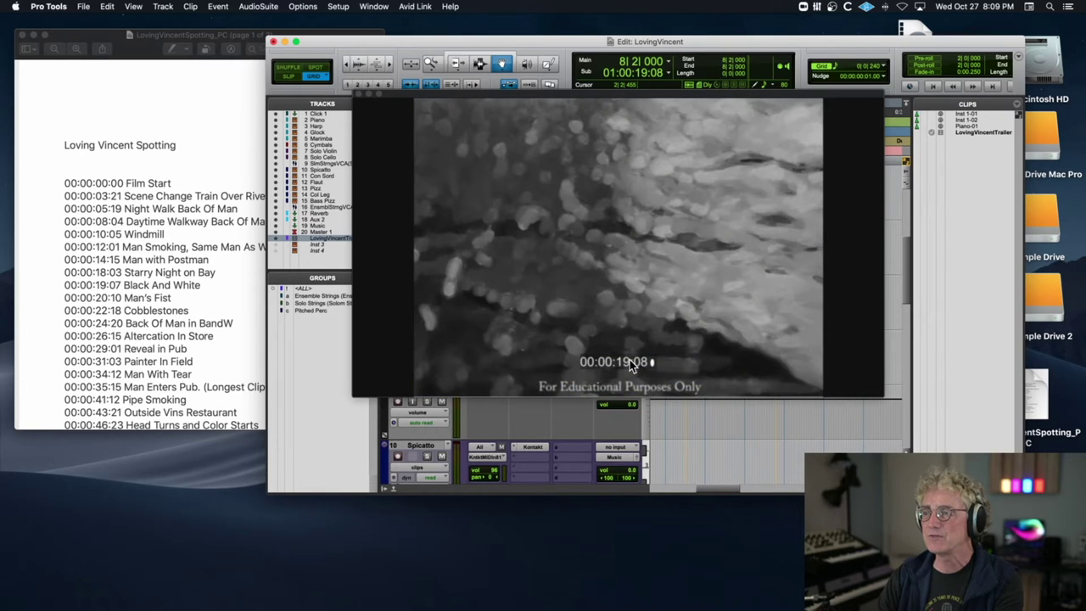
{"action": "key", "text": "KP_Subtract"}
{"action": "key", "text": "KP_Subtract"}
{"action": "key", "text": "KP_Add"}
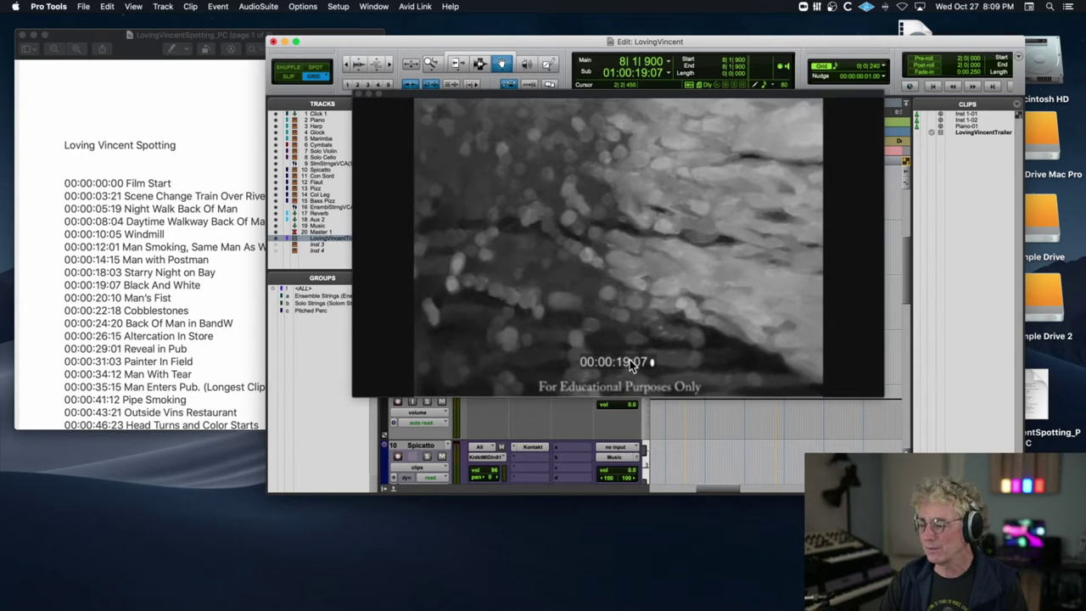
Step on through the video frame by frame, past the man's fist, to find where the cobblestones appear, around 01:00:22:21
{"action": "key", "text": "KP_Add"}
{"action": "key", "text": "KP_Add"}
{"action": "key", "text": "KP_Add"}
{"action": "key", "text": "KP_Add"}
{"action": "key", "text": "KP_Add"}
{"action": "key", "text": "KP_Add"}
{"action": "key", "text": "KP_Add"}
{"action": "key", "text": "KP_Add"}
{"action": "key", "text": "KP_Add"}
{"action": "key", "text": "KP_Add"}
{"action": "key", "text": "KP_Add"}
{"action": "key", "text": "KP_Add"}
{"action": "key", "text": "KP_Add"}
{"action": "key", "text": "KP_Add"}
{"action": "key", "text": "KP_Add"}
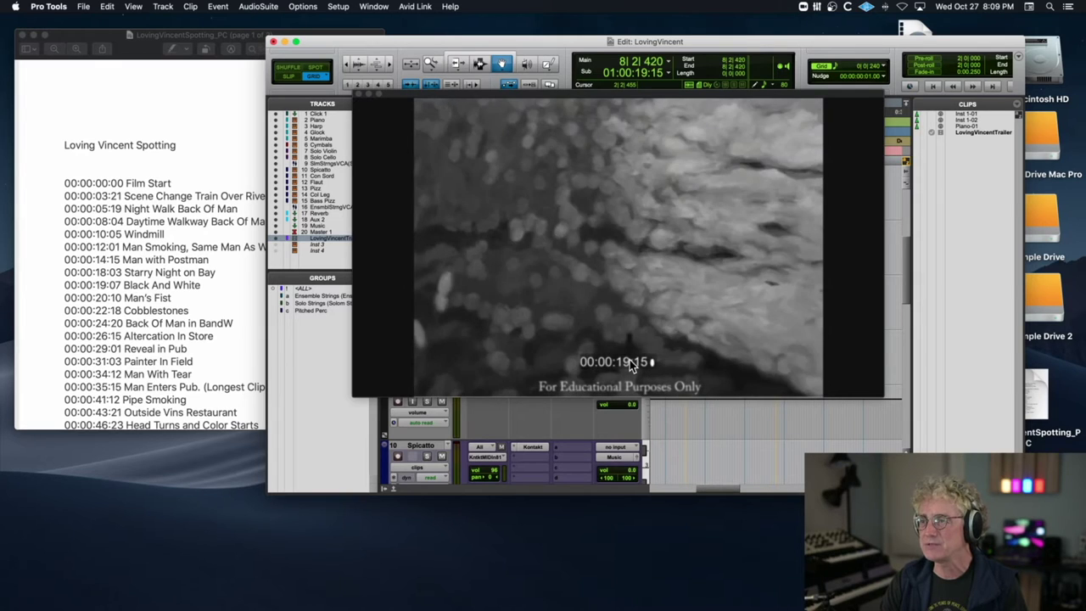
{"action": "key", "text": "KP_Add"}
{"action": "key", "text": "KP_Add"}
{"action": "key", "text": "KP_Add"}
{"action": "key", "text": "KP_Add"}
{"action": "key", "text": "KP_Add"}
{"action": "key", "text": "KP_Add"}
{"action": "key", "text": "KP_Add"}
{"action": "key", "text": "KP_Add"}
{"action": "key", "text": "KP_Add"}
{"action": "key", "text": "KP_Add"}
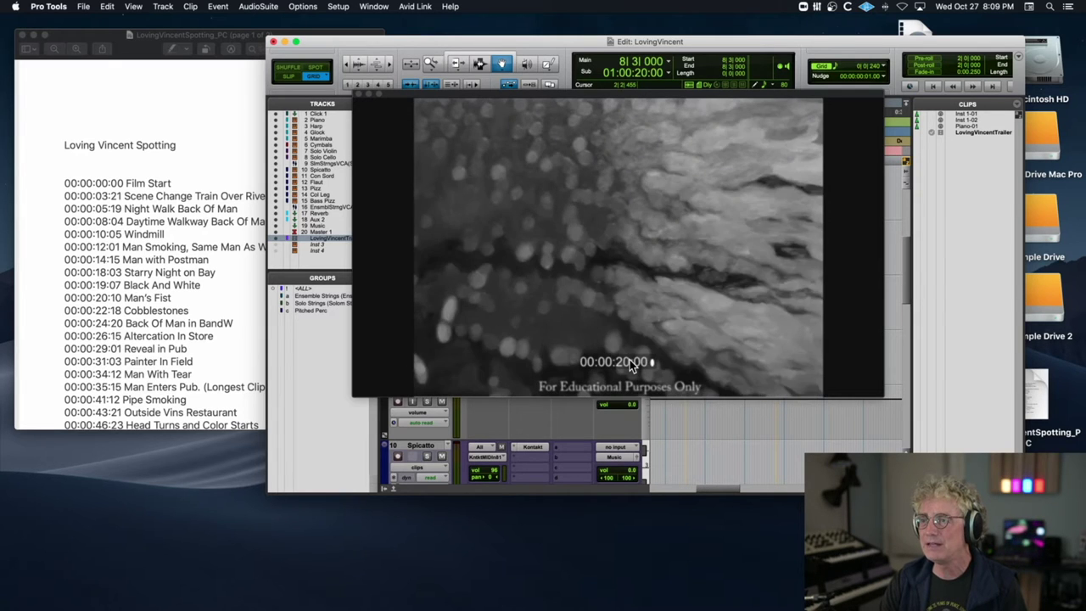
{"action": "key", "text": "KP_Add"}
{"action": "key", "text": "KP_Add"}
{"action": "key", "text": "KP_Add"}
{"action": "key", "text": "KP_Add"}
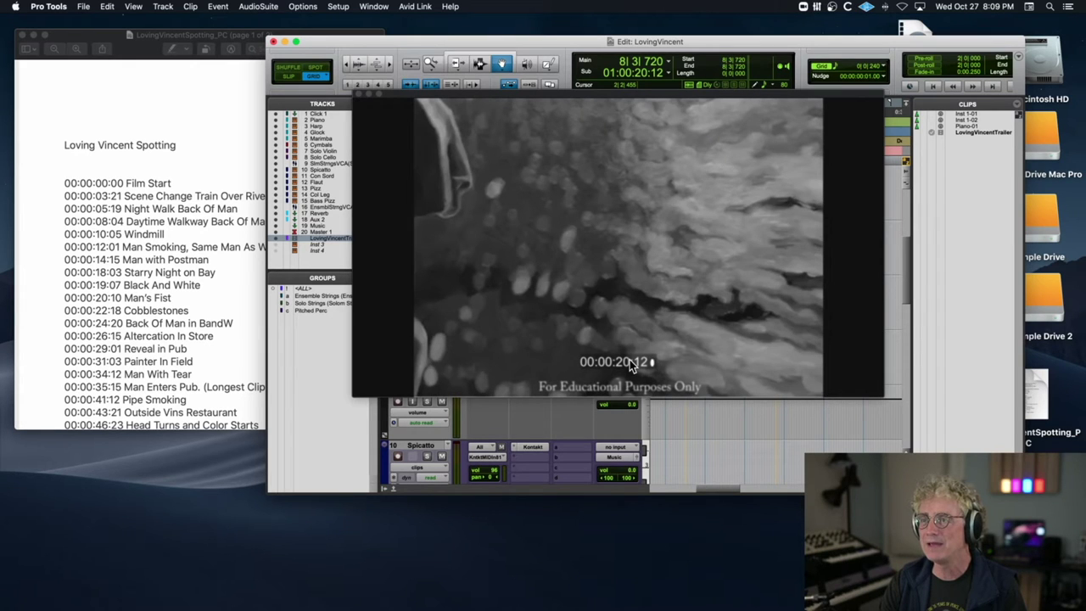
{"action": "key", "text": "KP_Add"}
{"action": "key", "text": "KP_Add"}
{"action": "key", "text": "KP_Add"}
{"action": "key", "text": "KP_Add"}
{"action": "key", "text": "KP_Add"}
{"action": "key", "text": "KP_Add"}
{"action": "key", "text": "KP_Add"}
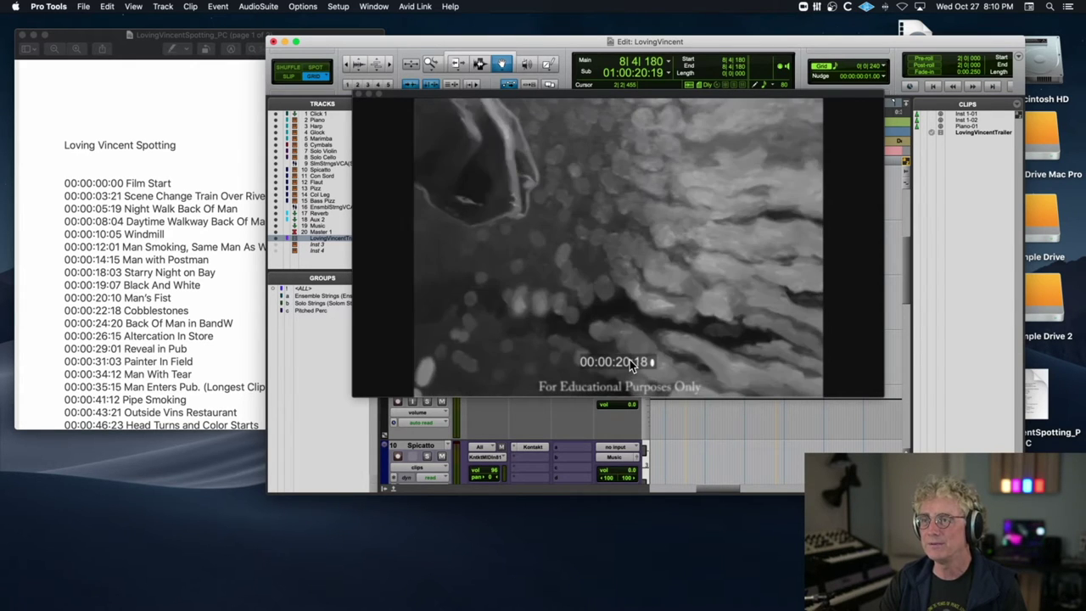
{"action": "key", "text": "KP_Add"}
{"action": "key", "text": "KP_Add"}
{"action": "key", "text": "KP_Add"}
{"action": "key", "text": "KP_Add"}
{"action": "key", "text": "KP_Add"}
{"action": "key", "text": "KP_Add"}
{"action": "key", "text": "KP_Add"}
{"action": "key", "text": "KP_Add"}
{"action": "key", "text": "KP_Add"}
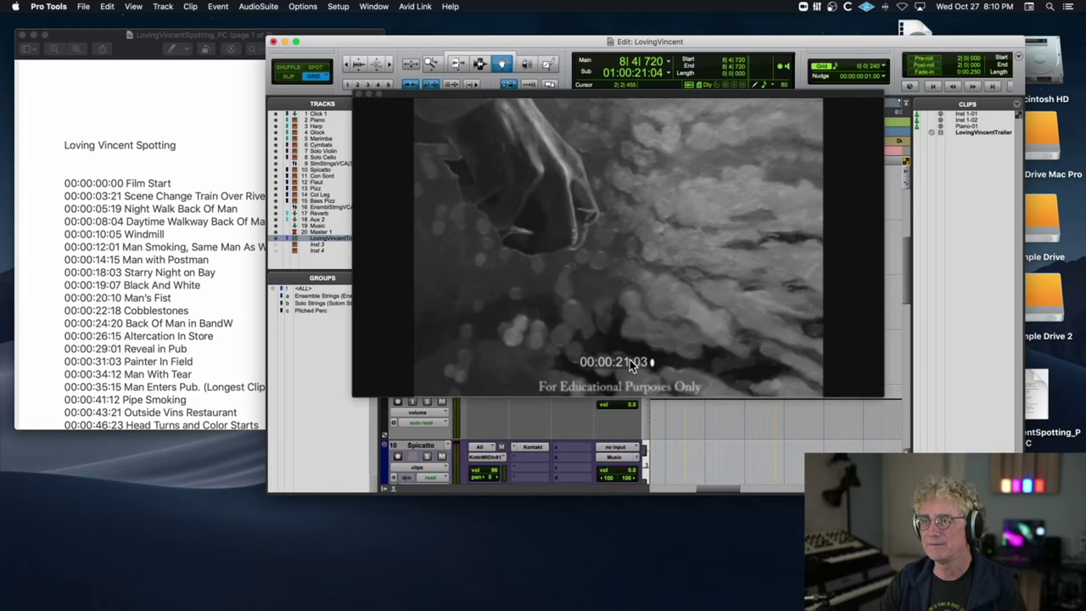
{"action": "key", "text": "KP_Add"}
{"action": "key", "text": "KP_Add"}
{"action": "key", "text": "KP_Add"}
{"action": "key", "text": "KP_Add"}
{"action": "key", "text": "KP_Add"}
{"action": "key", "text": "KP_Add"}
{"action": "key", "text": "KP_Add"}
{"action": "key", "text": "KP_Add"}
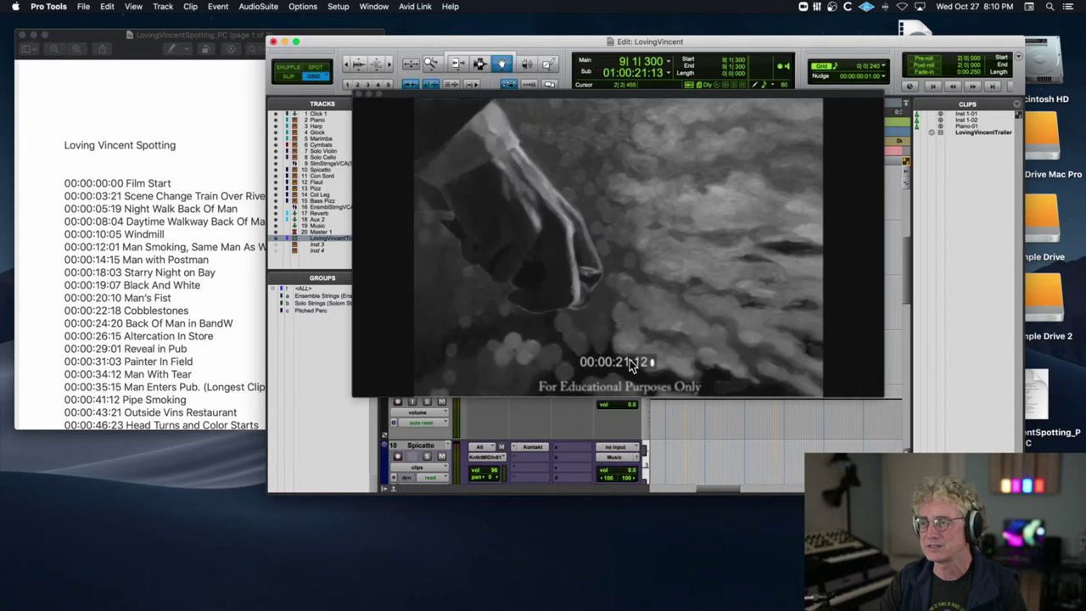
{"action": "key", "text": "KP_Add"}
{"action": "key", "text": "KP_Add"}
{"action": "key", "text": "KP_Add"}
{"action": "key", "text": "KP_Add"}
{"action": "key", "text": "KP_Add"}
{"action": "key", "text": "KP_Add"}
{"action": "key", "text": "KP_Add"}
{"action": "key", "text": "KP_Add"}
{"action": "key", "text": "KP_Add"}
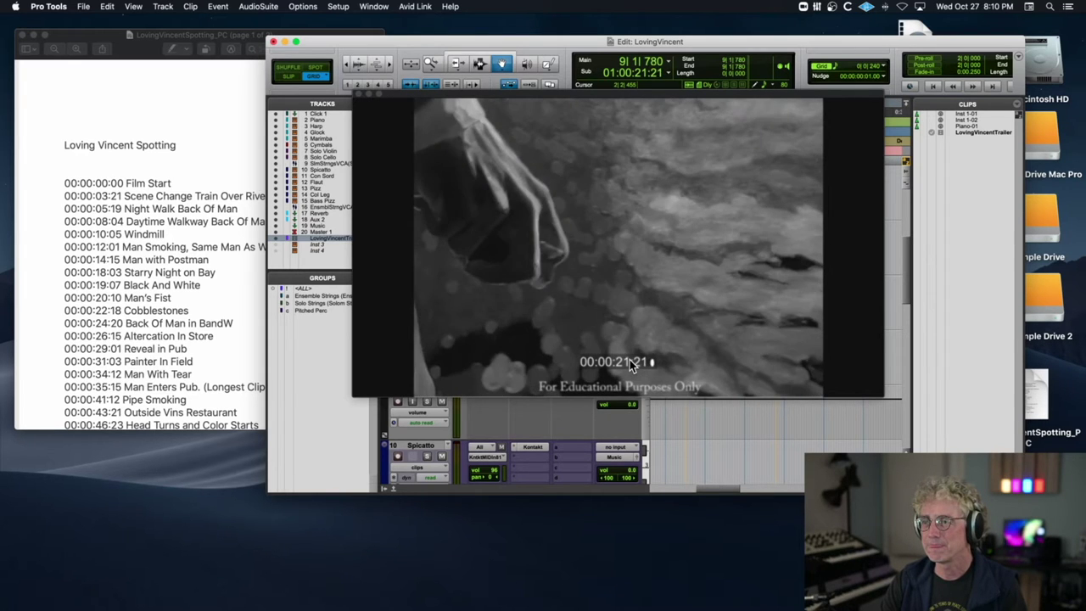
{"action": "key", "text": "KP_Add"}
{"action": "key", "text": "KP_Add"}
{"action": "key", "text": "KP_Add"}
{"action": "key", "text": "KP_Add"}
{"action": "key", "text": "KP_Add"}
{"action": "key", "text": "KP_Add"}
{"action": "key", "text": "KP_Add"}
{"action": "key", "text": "KP_Add"}
{"action": "key", "text": "KP_Add"}
{"action": "key", "text": "KP_Add"}
{"action": "key", "text": "KP_Add"}
{"action": "key", "text": "KP_Add"}
{"action": "key", "text": "KP_Add"}
{"action": "key", "text": "KP_Add"}
{"action": "key", "text": "KP_Add"}
{"action": "key", "text": "KP_Add"}
{"action": "key", "text": "KP_Add"}
{"action": "key", "text": "KP_Add"}
{"action": "key", "text": "KP_Add"}
{"action": "key", "text": "KP_Add"}
{"action": "key", "text": "KP_Add"}
{"action": "key", "text": "KP_Add"}
{"action": "key", "text": "KP_Add"}
{"action": "key", "text": "KP_Add"}
{"action": "key", "text": "KP_Add"}
{"action": "key", "text": "KP_Add"}
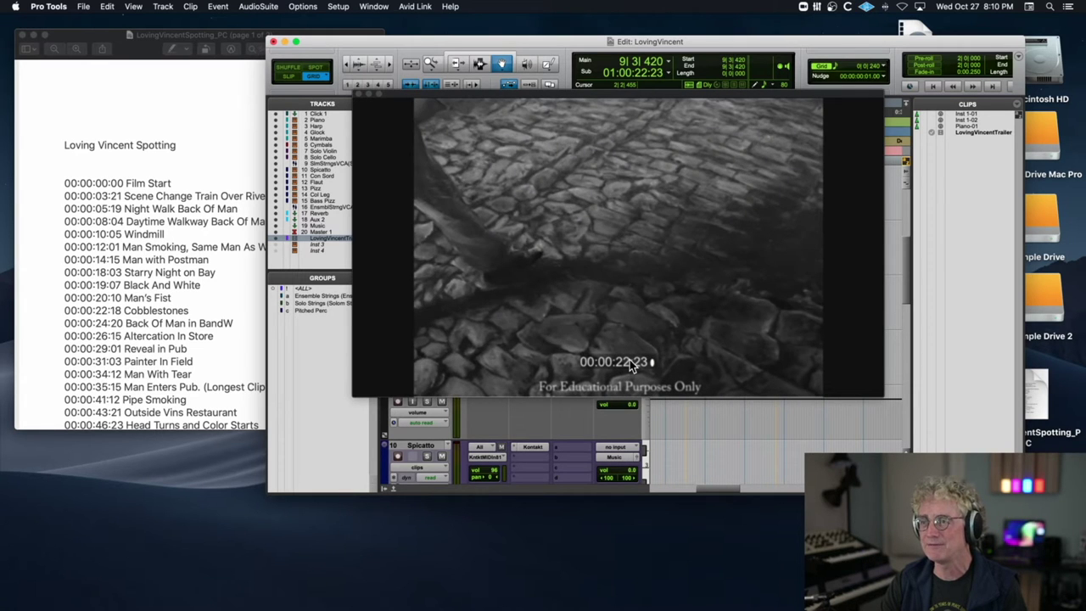
{"action": "key", "text": "KP_Subtract"}
{"action": "key", "text": "KP_Subtract"}
{"action": "key", "text": "KP_Subtract"}
{"action": "key", "text": "KP_Add"}
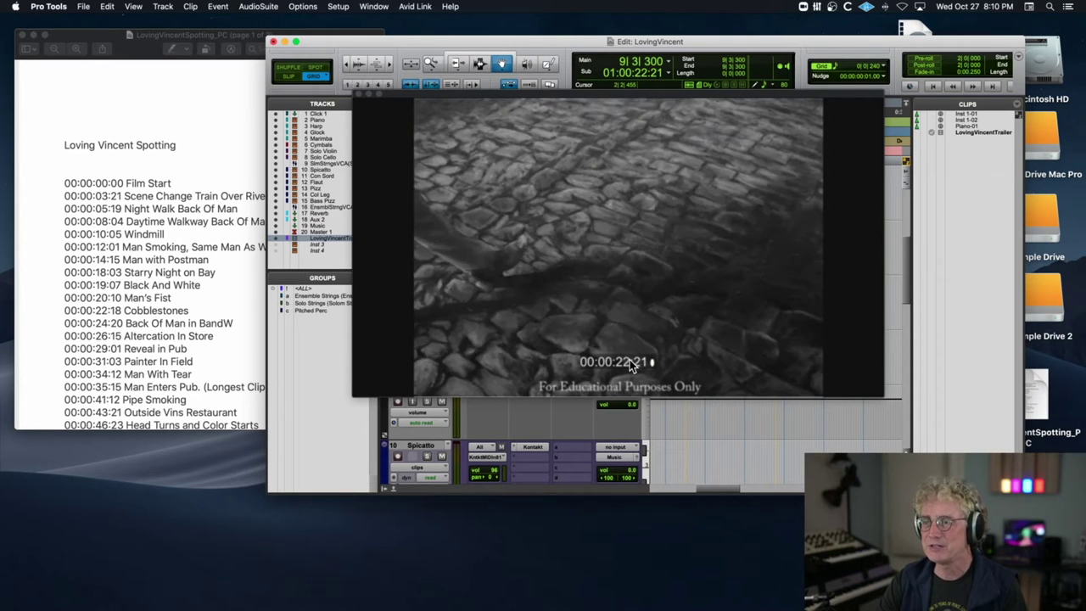
Step the video forward frame by frame through the cobblestones shot to 01:00:23:05, checking when the walking feet appear
{"action": "key", "text": "KP_Add"}
{"action": "key", "text": "KP_Add"}
{"action": "key", "text": "KP_Add"}
{"action": "key", "text": "KP_Add"}
{"action": "key", "text": "KP_Add"}
{"action": "key", "text": "KP_Add"}
{"action": "key", "text": "KP_Add"}
{"action": "key", "text": "KP_Add"}
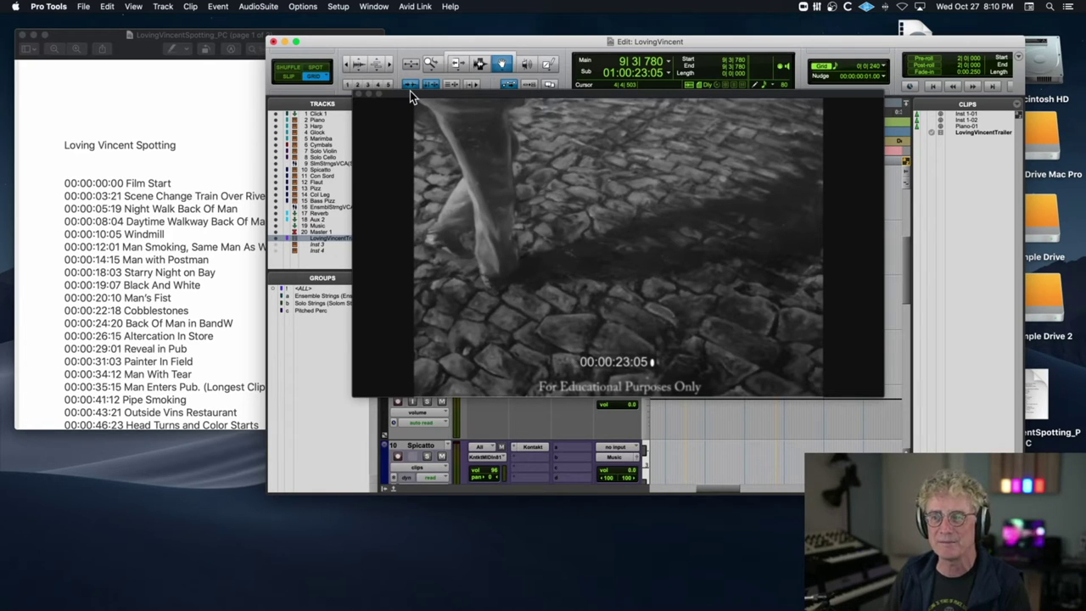
Locate the session to 01:00:20:10 and create a marker there with Absolute reference, named Mans Hand B and W
{"action": "left_click", "coordinate": [640, 73]}
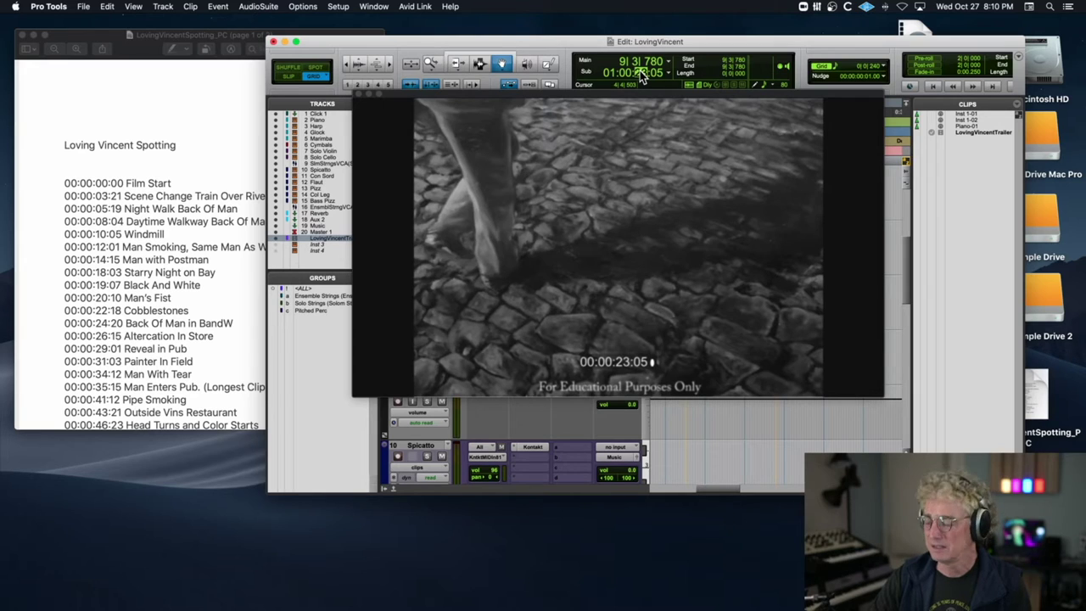
{"action": "type", "text": "2010"}
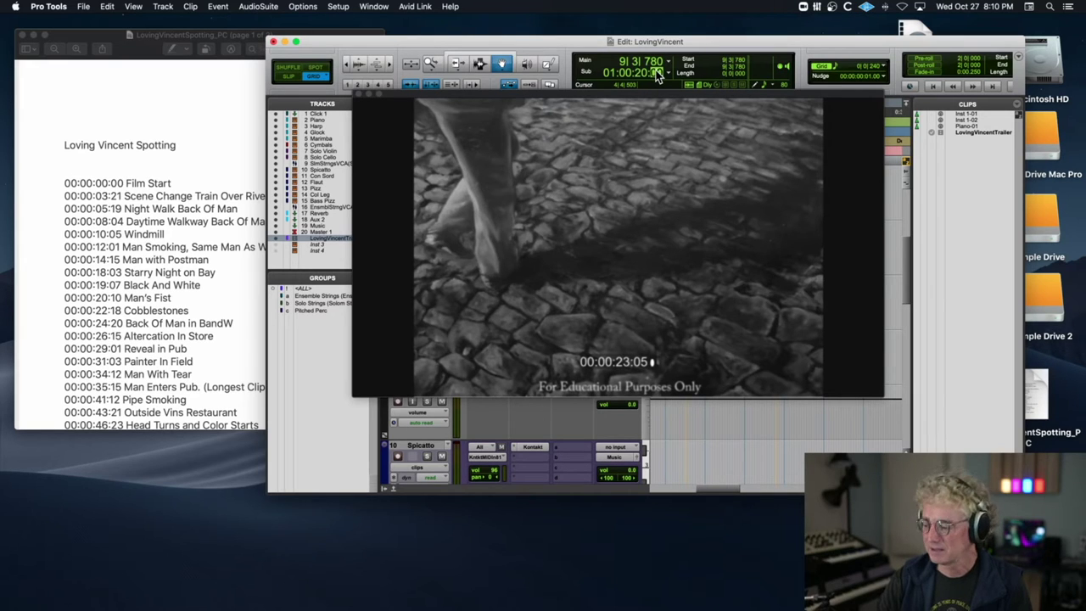
{"action": "key", "text": "Return"}
{"action": "key", "text": "KP_Enter"}
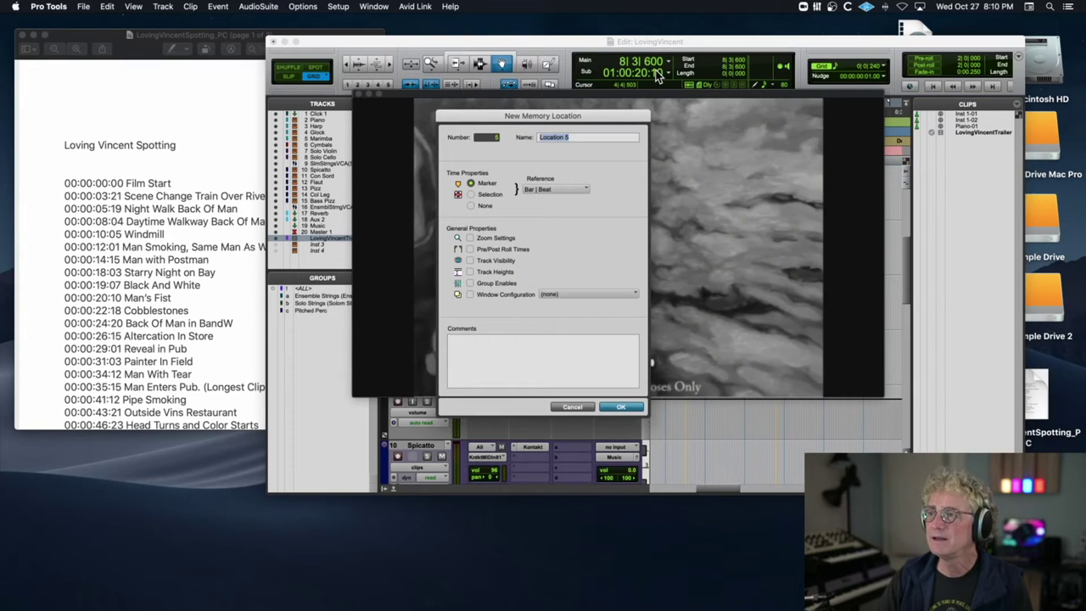
{"action": "type", "text": "Mans Hand B and W"}
{"action": "left_click", "coordinate": [540, 190]}
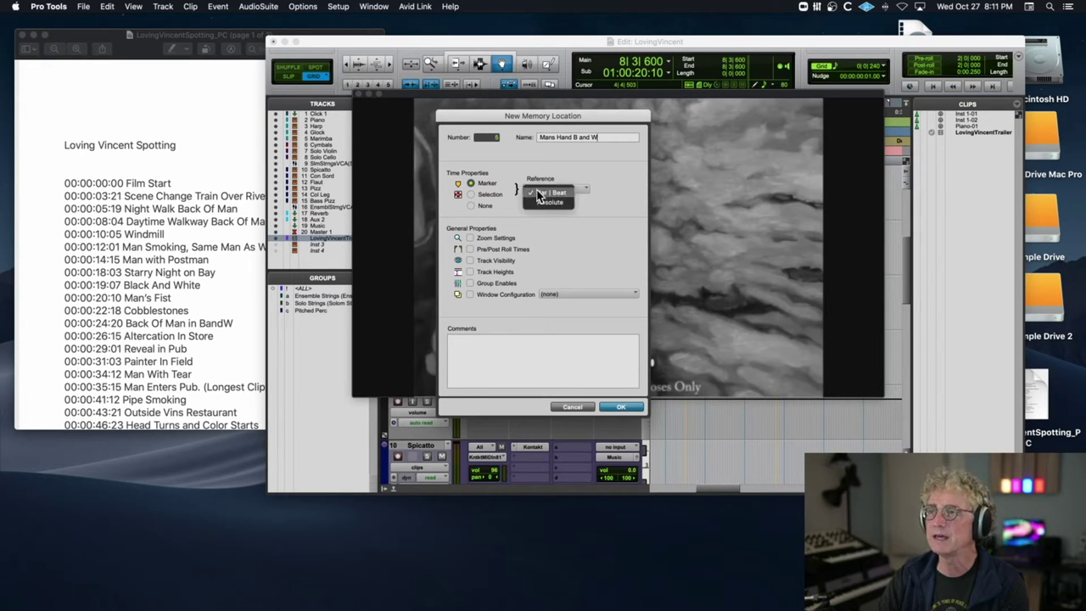
{"action": "left_click", "coordinate": [550, 202]}
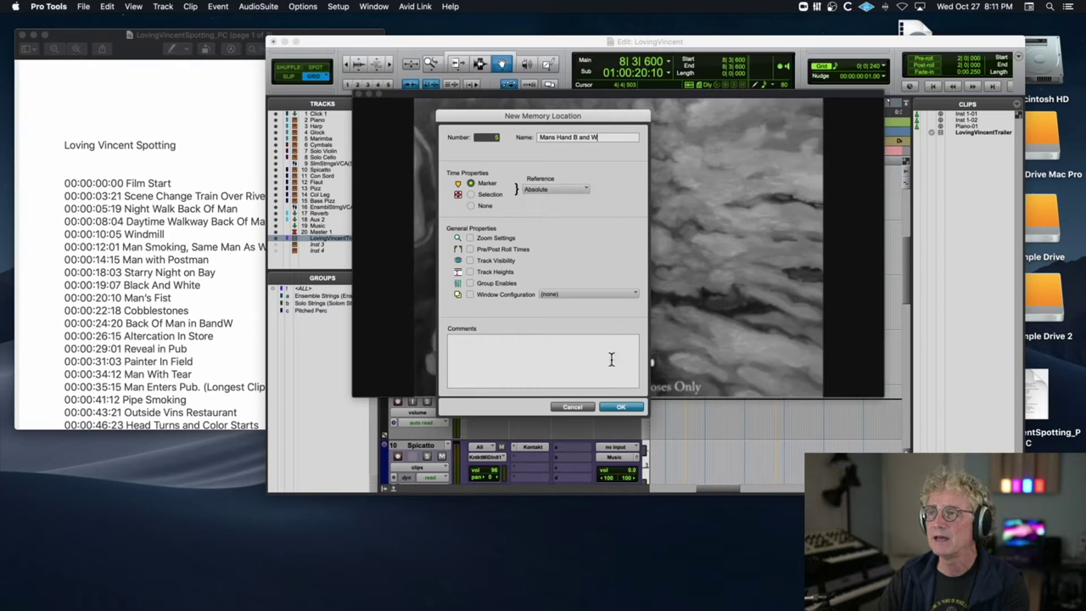
{"action": "left_click", "coordinate": [619, 404]}
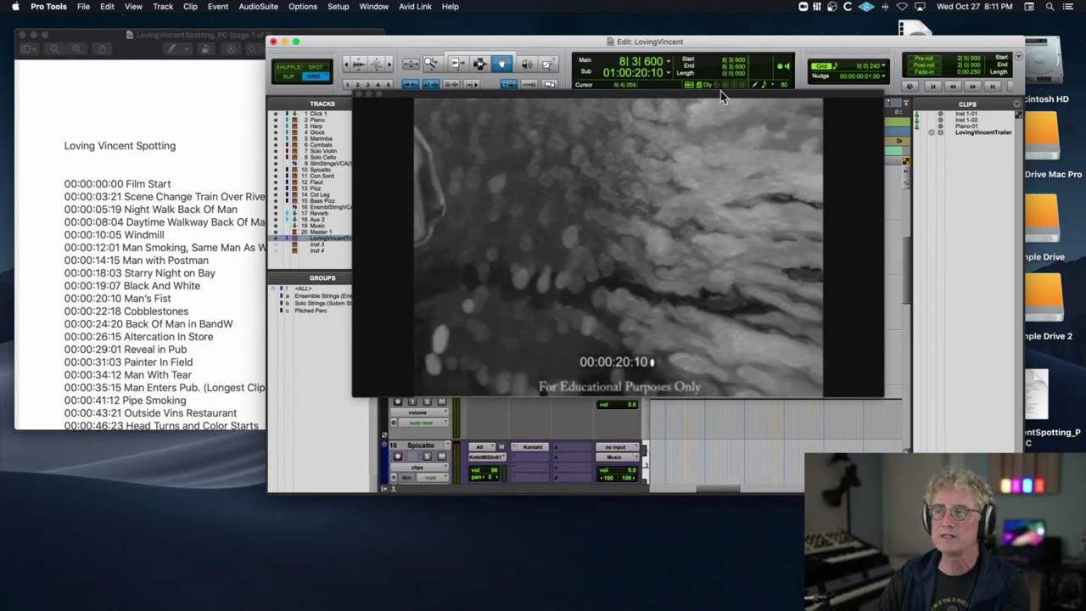
Locate the session to 01:00:26:15 for the Altercation In Store entry
{"action": "type", "text": "26:"}
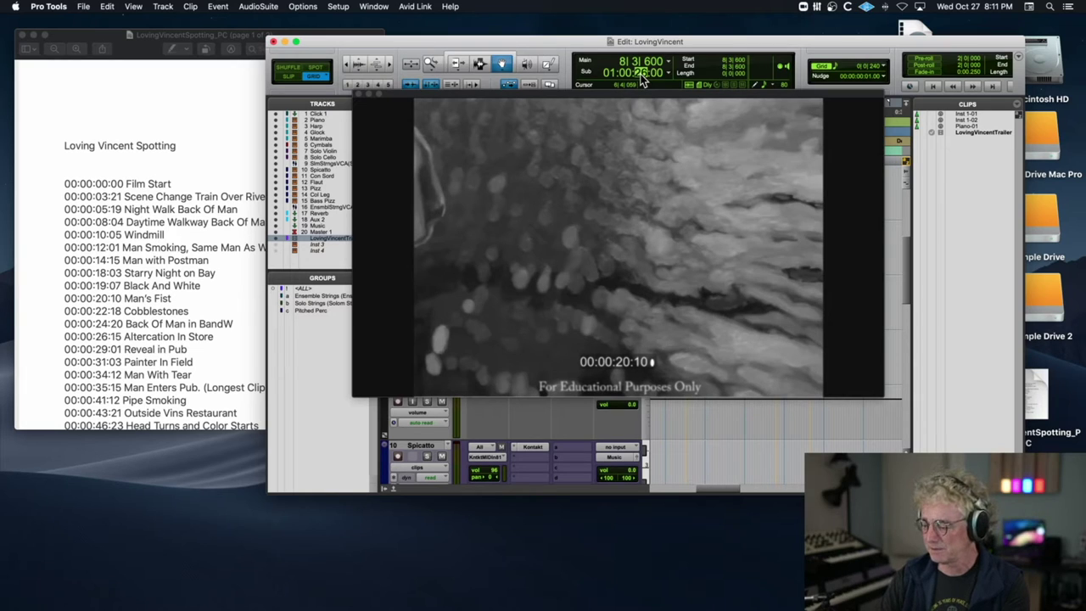
{"action": "key", "text": "period"}
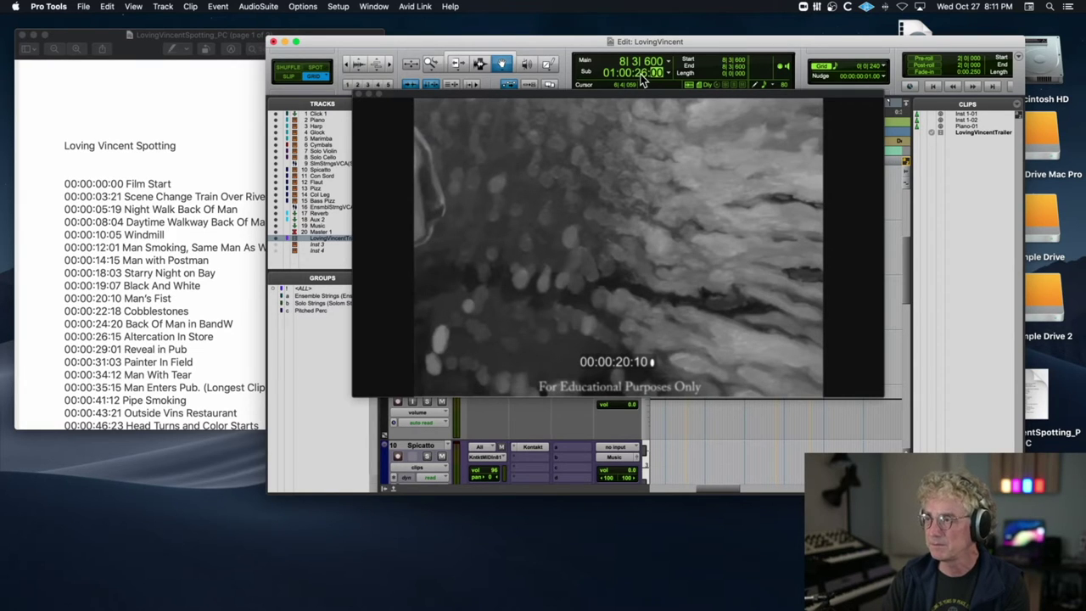
{"action": "type", "text": "15"}
{"action": "key", "text": "Return"}
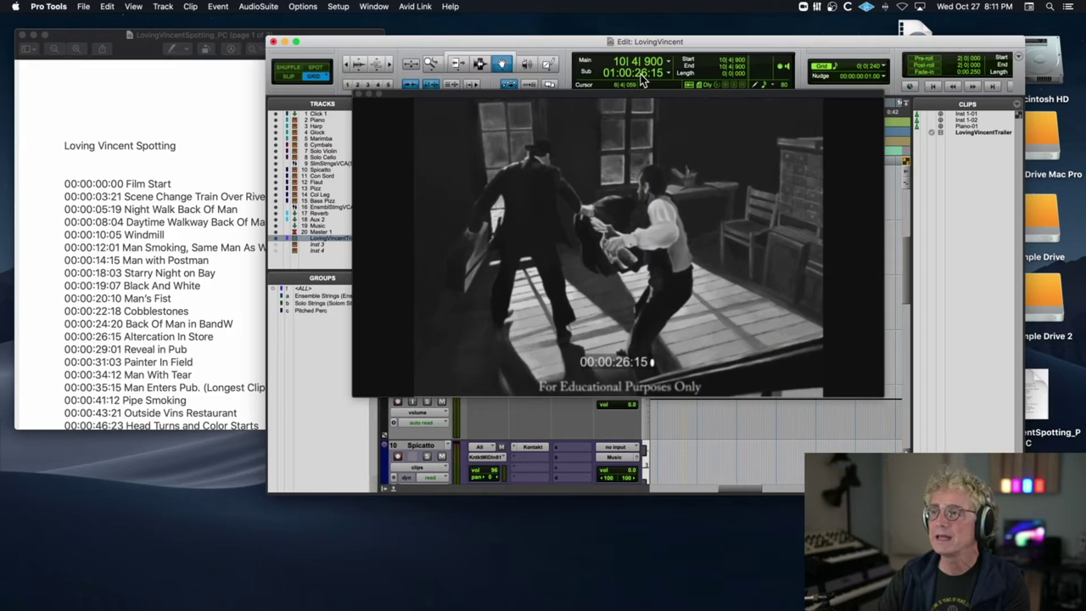
Create a marker with Absolute reference at the current position, named Altercation In A Store
{"action": "key", "text": "KP_Enter"}
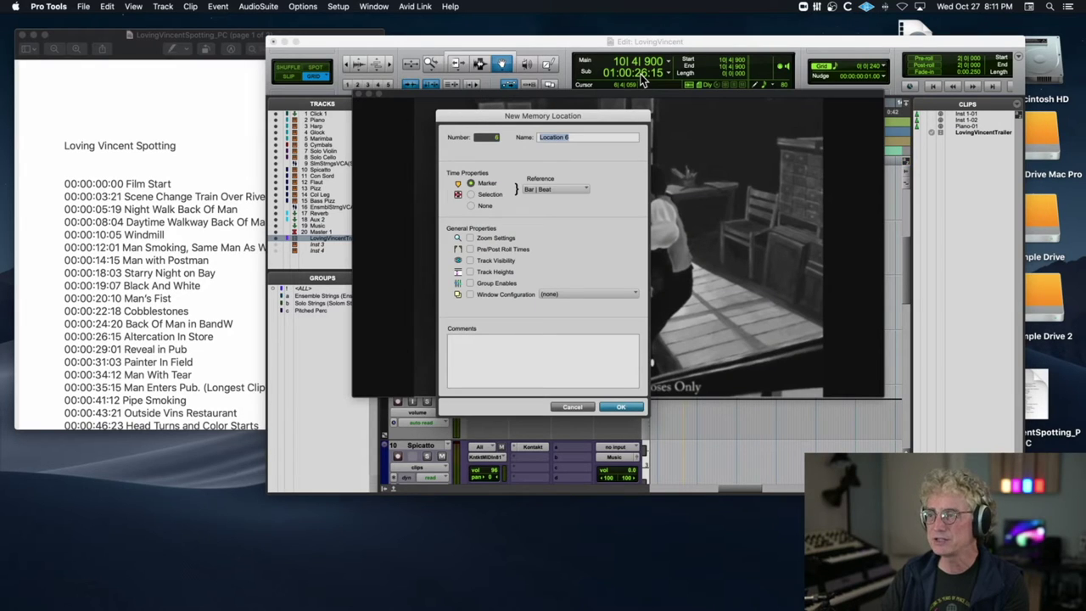
{"action": "type", "text": "Alter"}
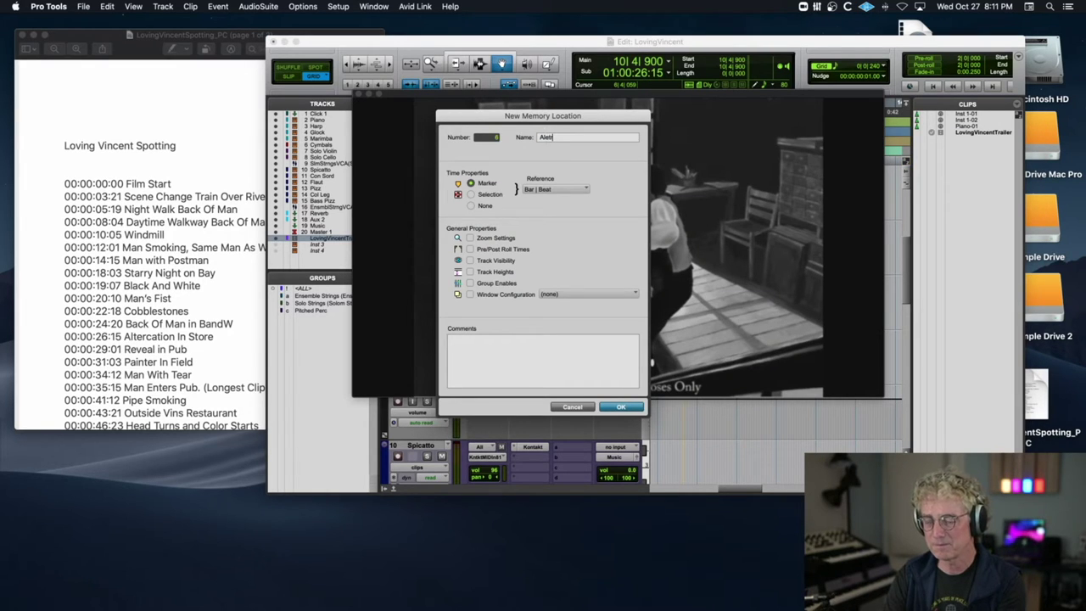
{"action": "type", "text": "letrca"}
{"action": "key", "text": "BackSpace"}
{"action": "key", "text": "BackSpace"}
{"action": "key", "text": "BackSpace"}
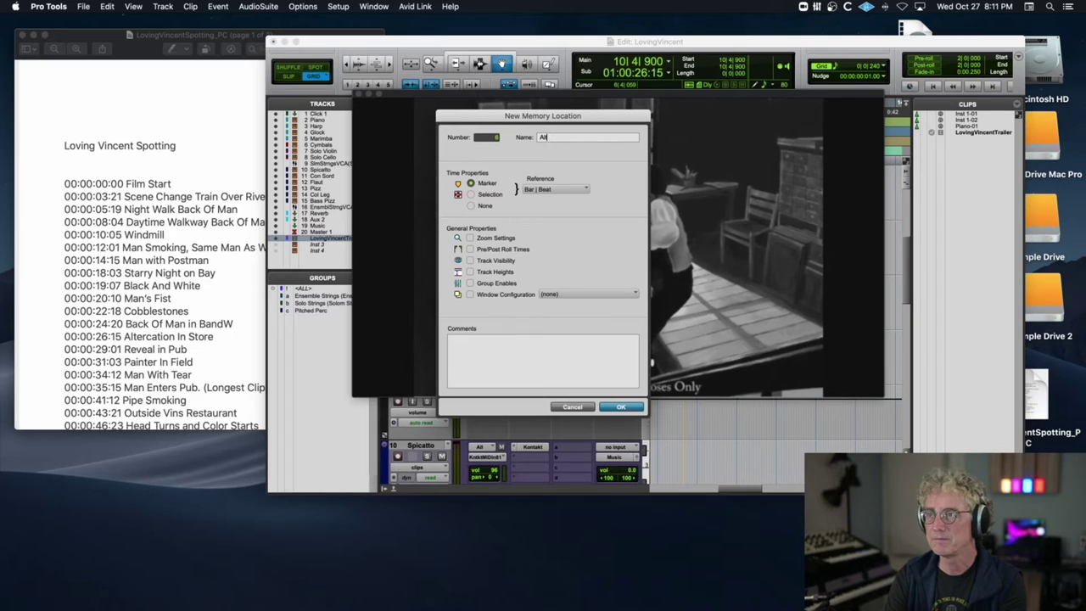
{"action": "type", "text": "cation In A Store"}
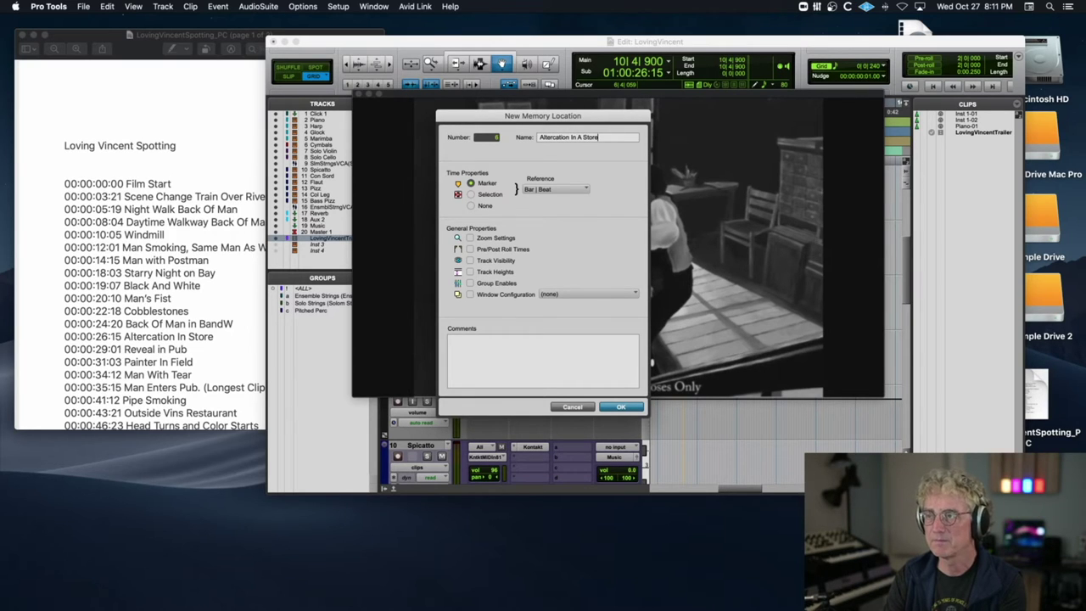
{"action": "left_click", "coordinate": [556, 189]}
{"action": "left_click", "coordinate": [551, 197]}
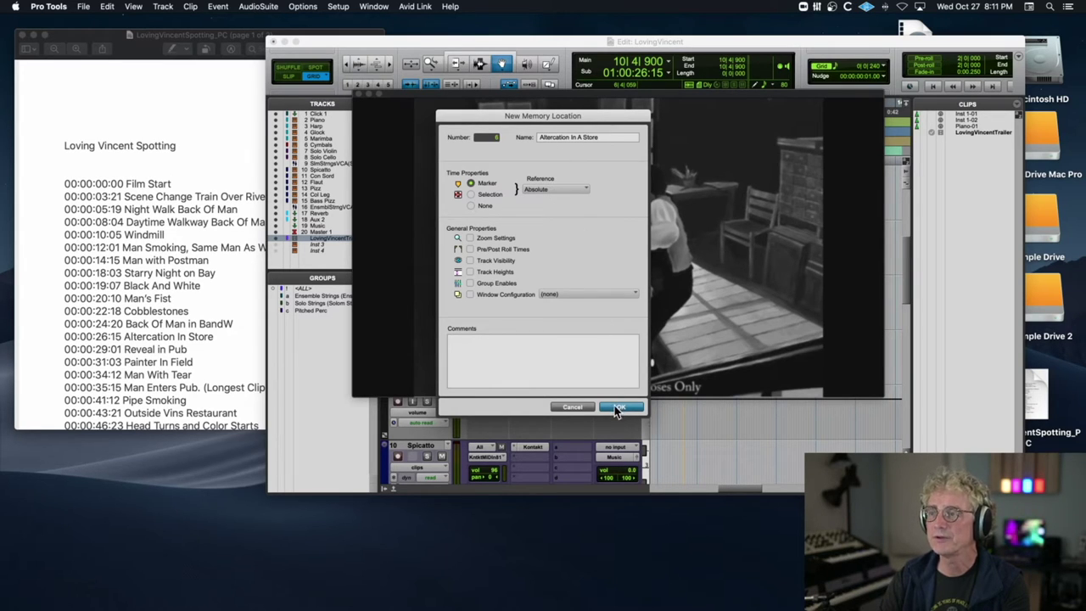
{"action": "key", "text": "BackSpace"}
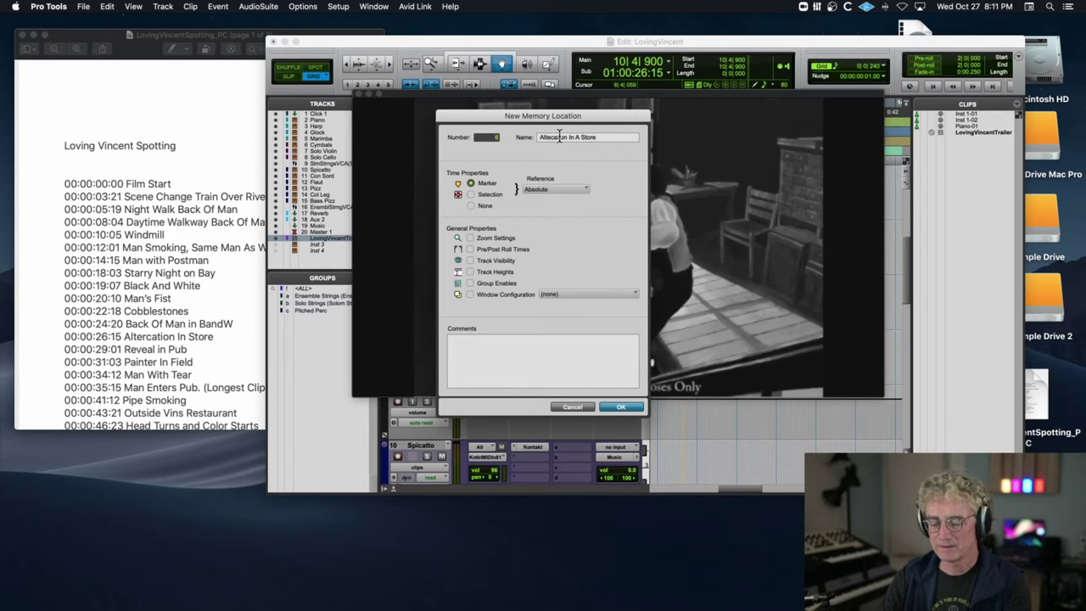
{"action": "left_click", "coordinate": [627, 408]}
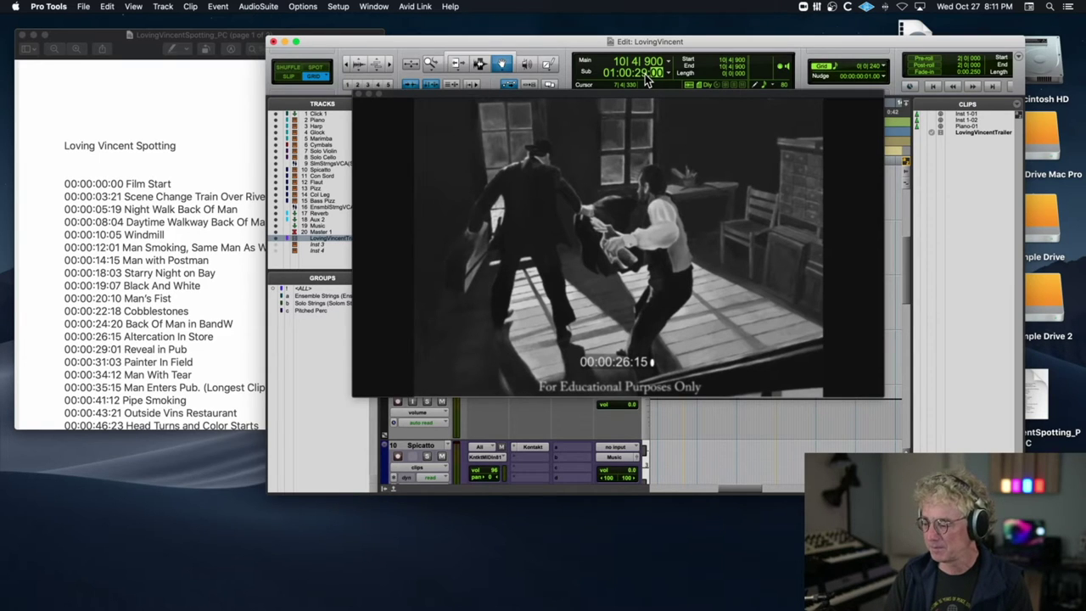
Locate the session to 01:00:29:01 and create a marker there with Absolute reference, named Reveal In Pub
{"action": "key", "text": "Return"}
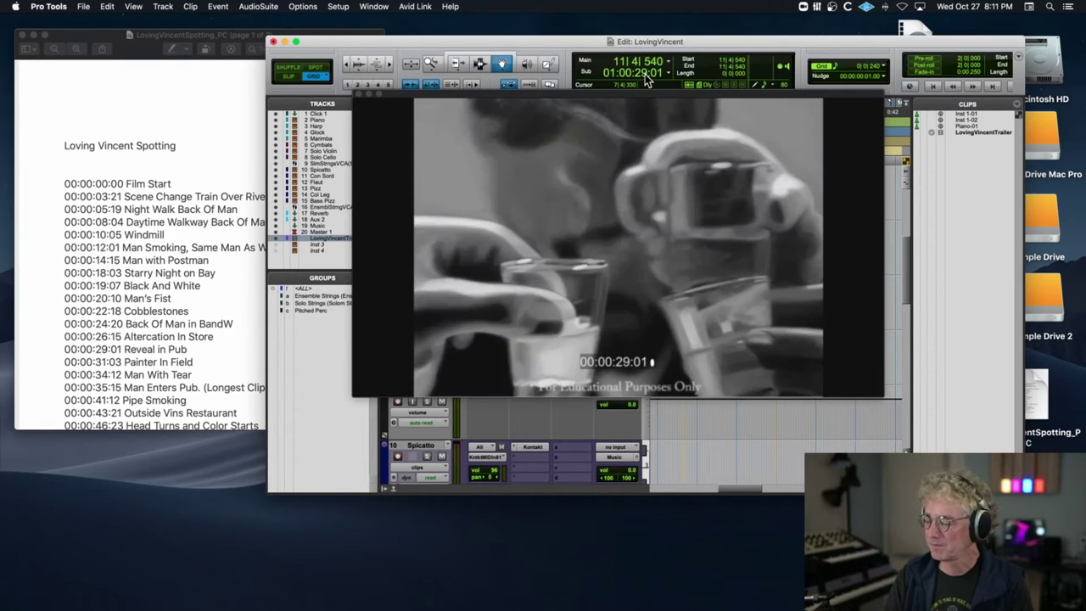
{"action": "key", "text": "KP_Enter"}
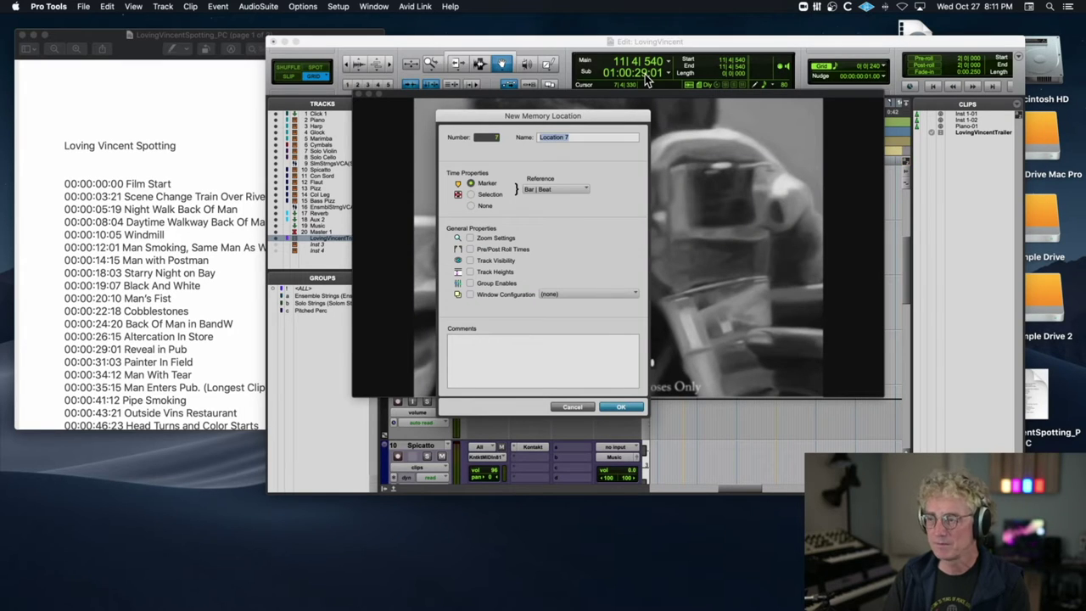
{"action": "type", "text": "Reveal In Pub"}
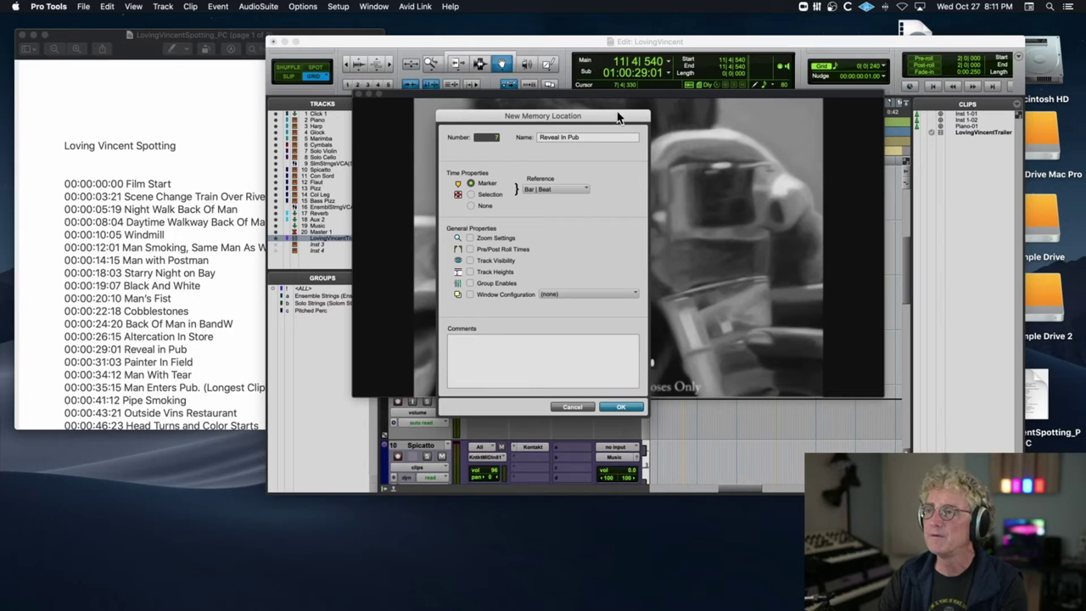
{"action": "left_click", "coordinate": [545, 188]}
{"action": "left_click", "coordinate": [551, 198]}
{"action": "left_click", "coordinate": [621, 406]}
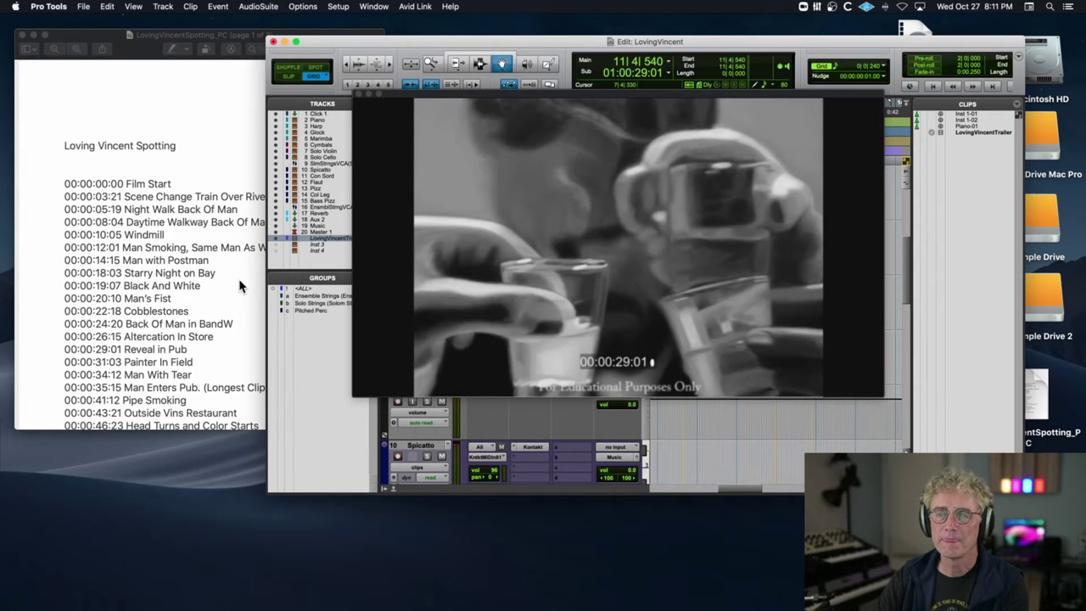
Find the Man With Tear entry in the spotting list and locate the session to 01:00:34:12
{"action": "scroll", "coordinate": [239, 287], "scroll_direction": "down", "scroll_amount": 3}
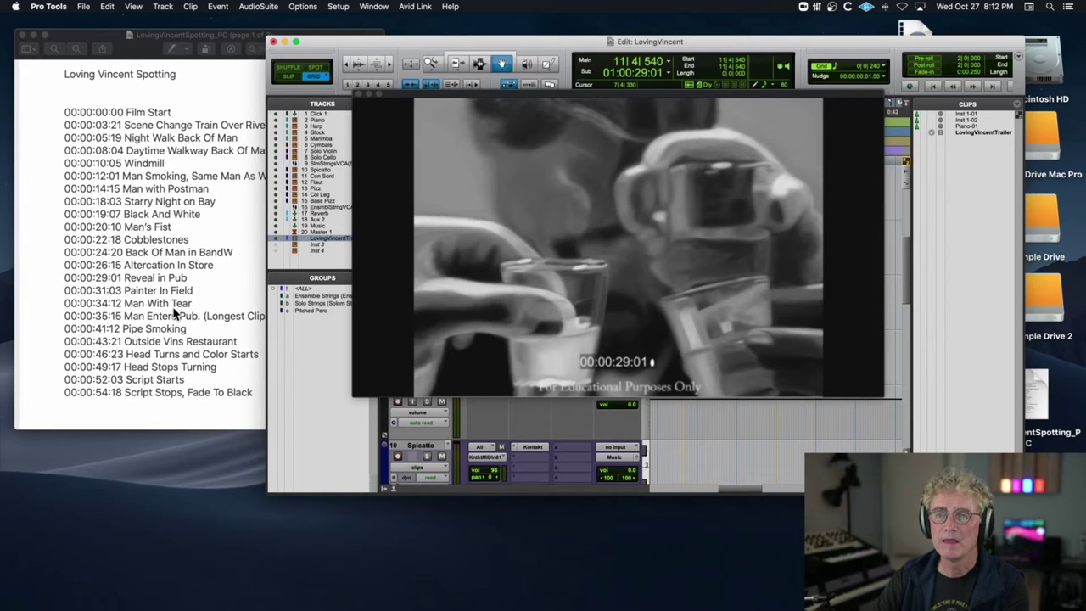
{"action": "scroll", "coordinate": [248, 297], "scroll_direction": "down", "scroll_amount": 1}
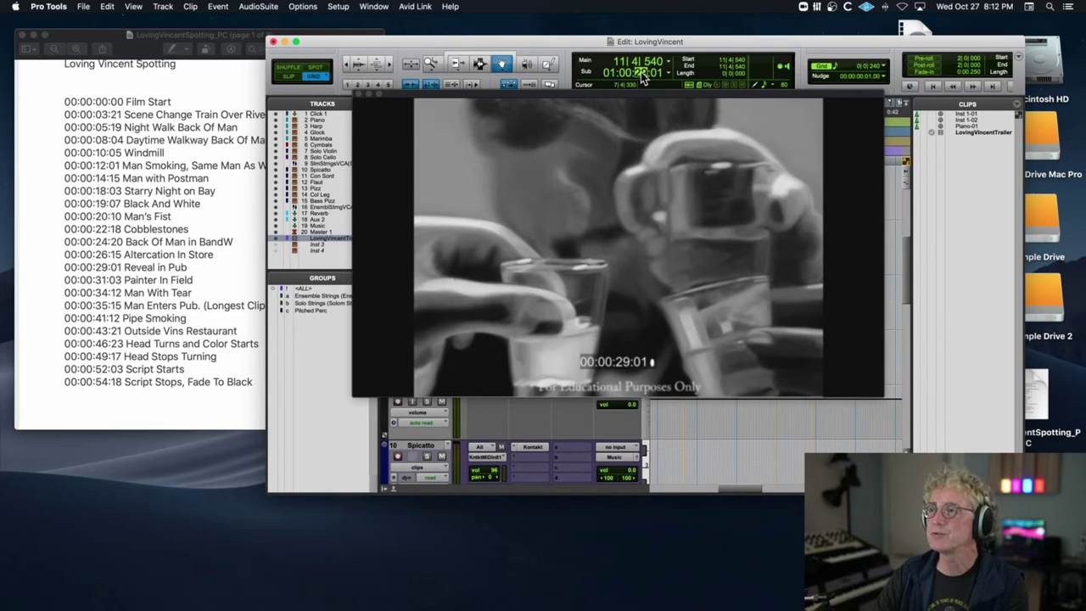
{"action": "type", "text": "34:"}
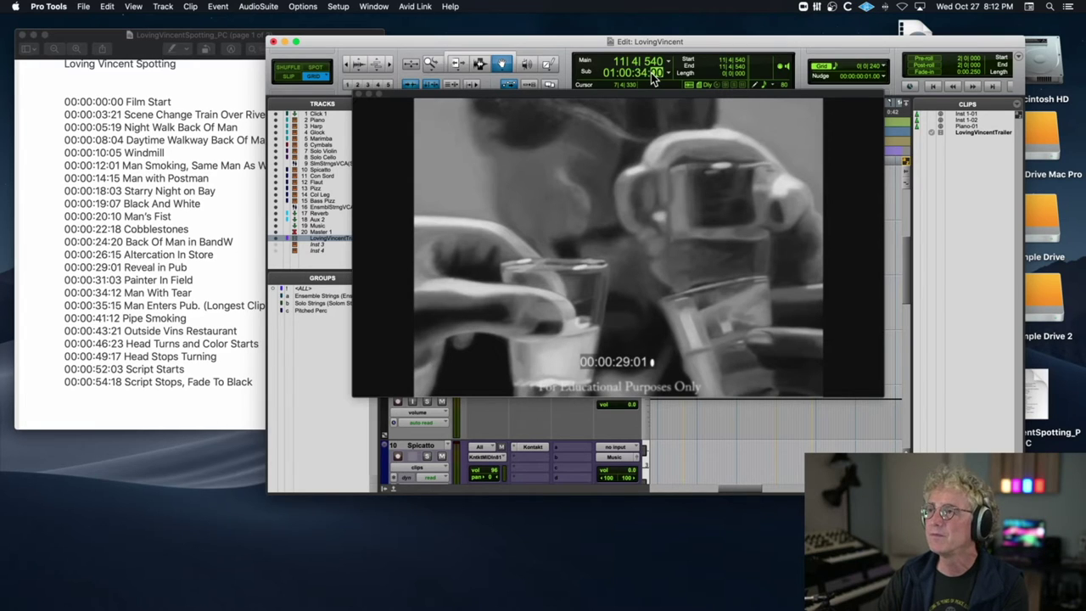
{"action": "type", "text": "12"}
{"action": "key", "text": "Return"}
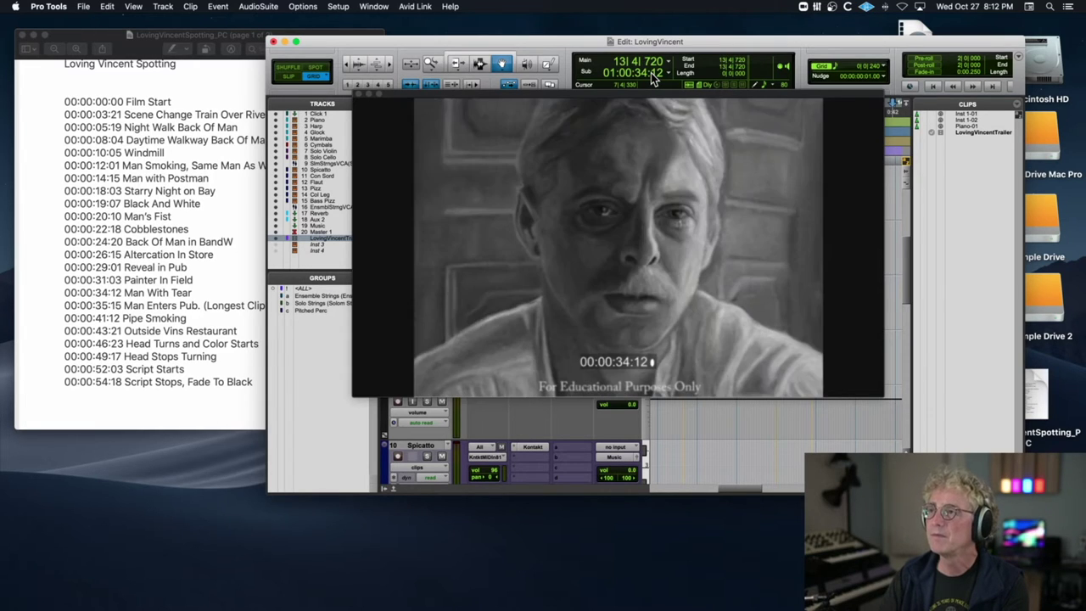
Create a marker with Absolute reference at the current position, named Man With Tear
{"action": "key", "text": "KP_Enter"}
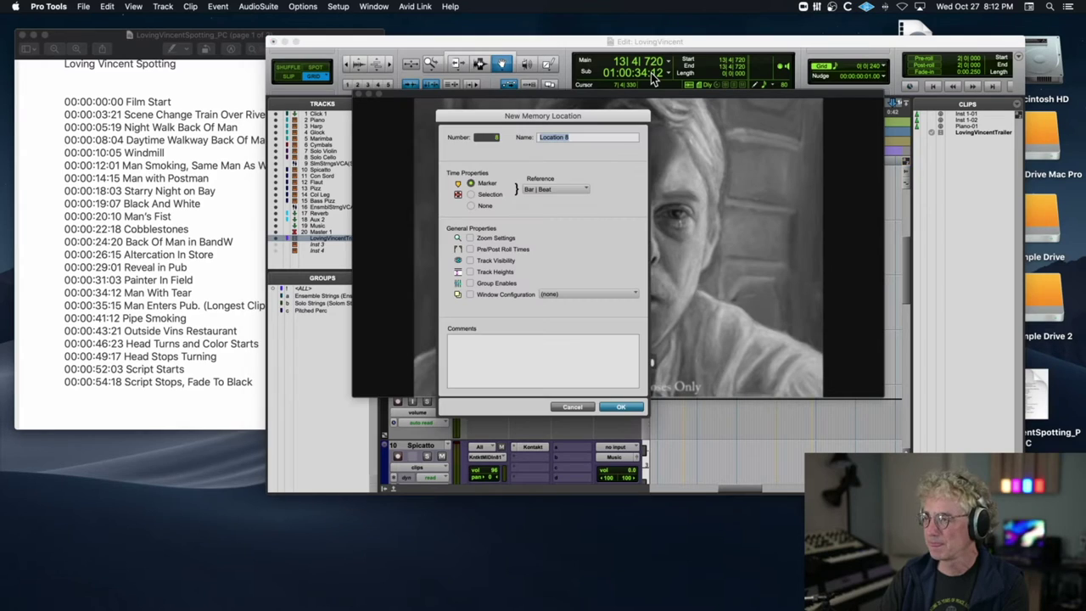
{"action": "type", "text": "Man Wit"}
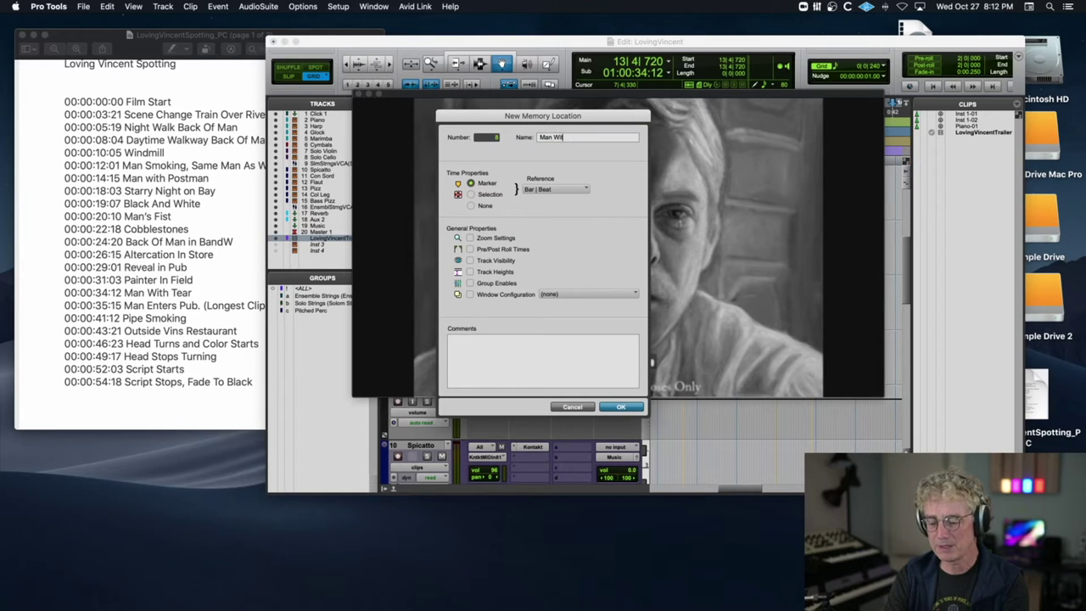
{"action": "type", "text": " Tear"}
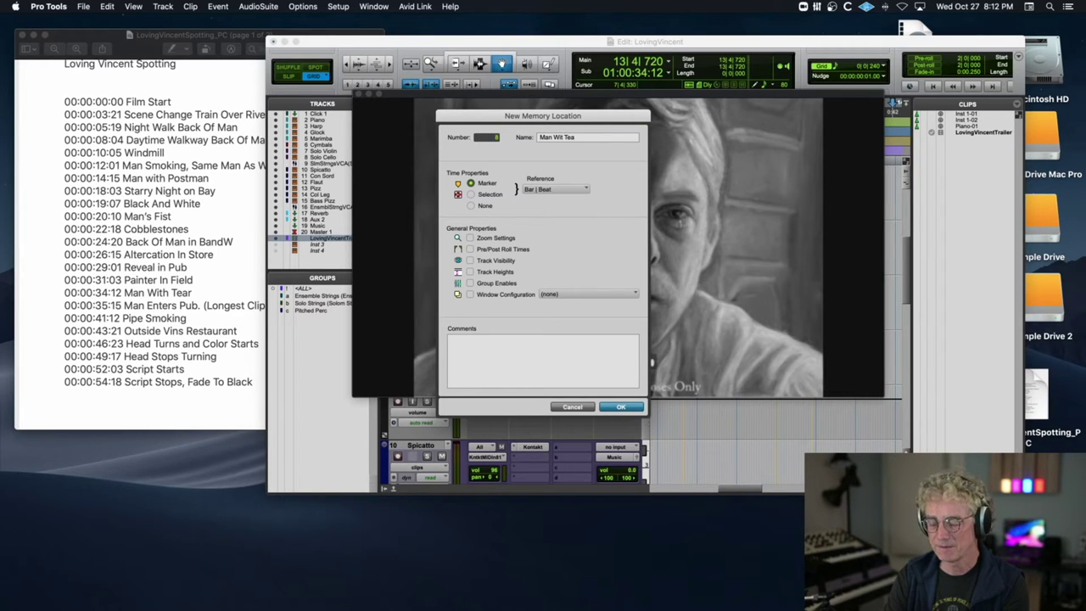
{"action": "key", "text": "Left"}
{"action": "key", "text": "Left"}
{"action": "key", "text": "Left"}
{"action": "key", "text": "Left"}
{"action": "key", "text": "Left"}
{"action": "type", "text": "h"}
{"action": "left_click", "coordinate": [557, 189]}
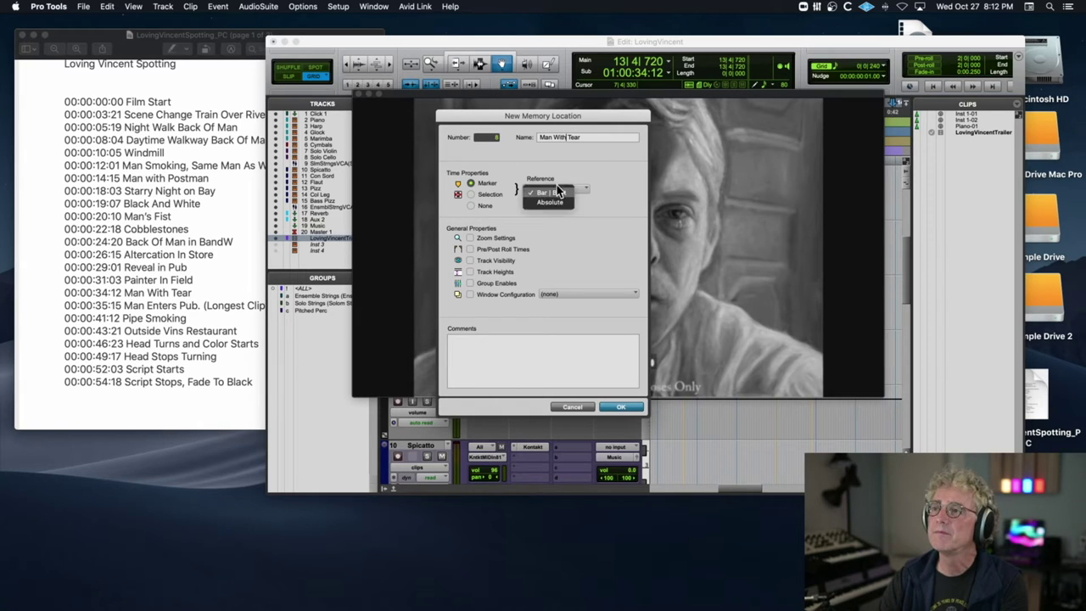
{"action": "left_click", "coordinate": [552, 202]}
{"action": "left_click", "coordinate": [622, 407]}
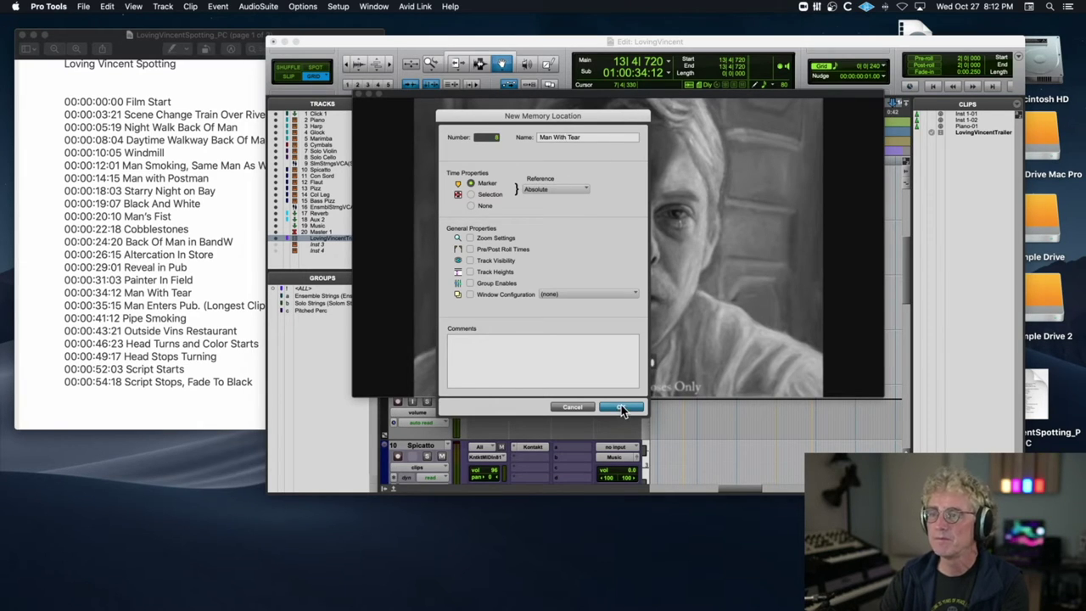
Find the Pipe Smoking entry in the spotting list and locate the session to 01:00:41:12
{"action": "scroll", "coordinate": [180, 231], "scroll_direction": "down", "scroll_amount": 1}
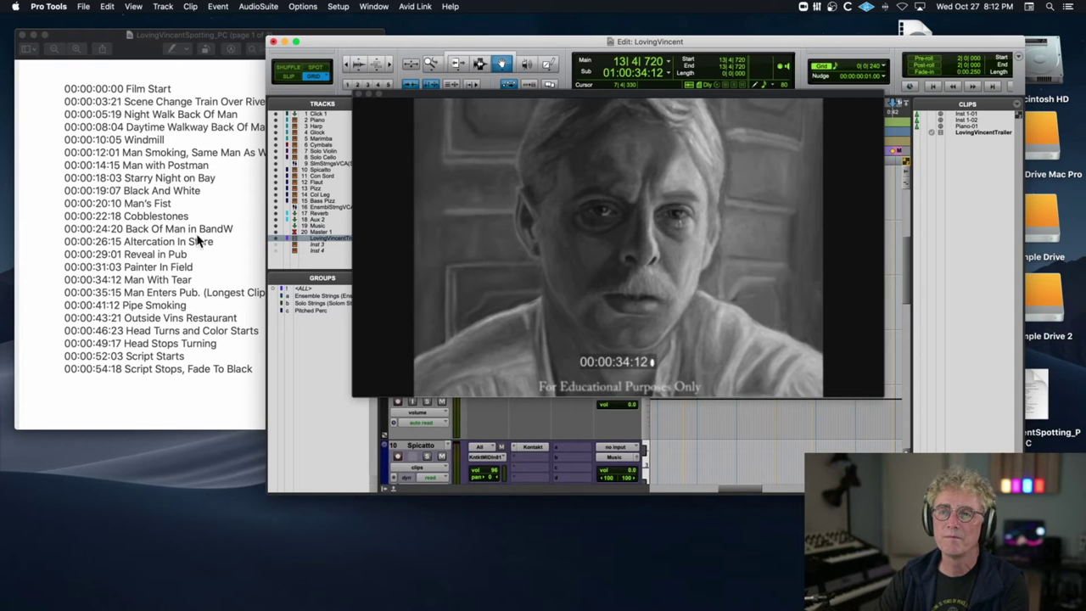
{"action": "scroll", "coordinate": [212, 242], "scroll_direction": "down", "scroll_amount": 1}
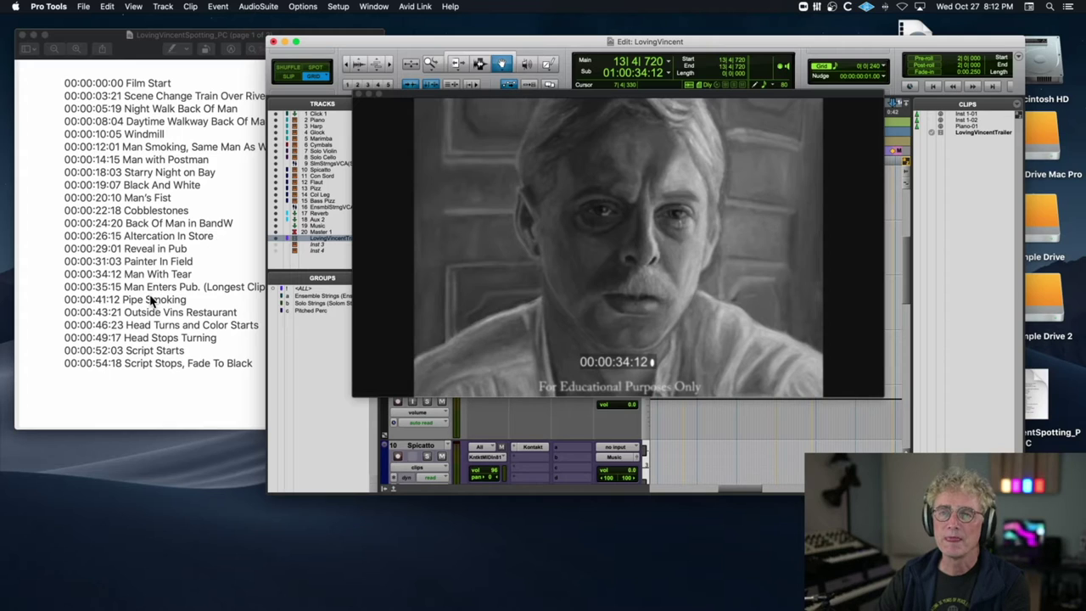
{"action": "type", "text": "41"}
{"action": "left_click", "coordinate": [657, 73]}
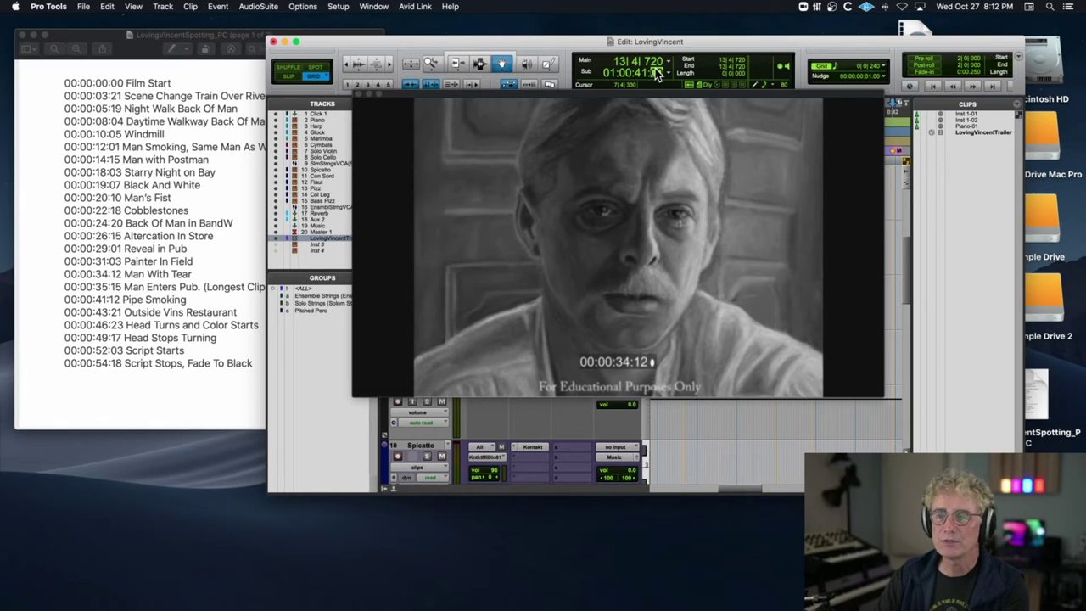
{"action": "key", "text": "Return"}
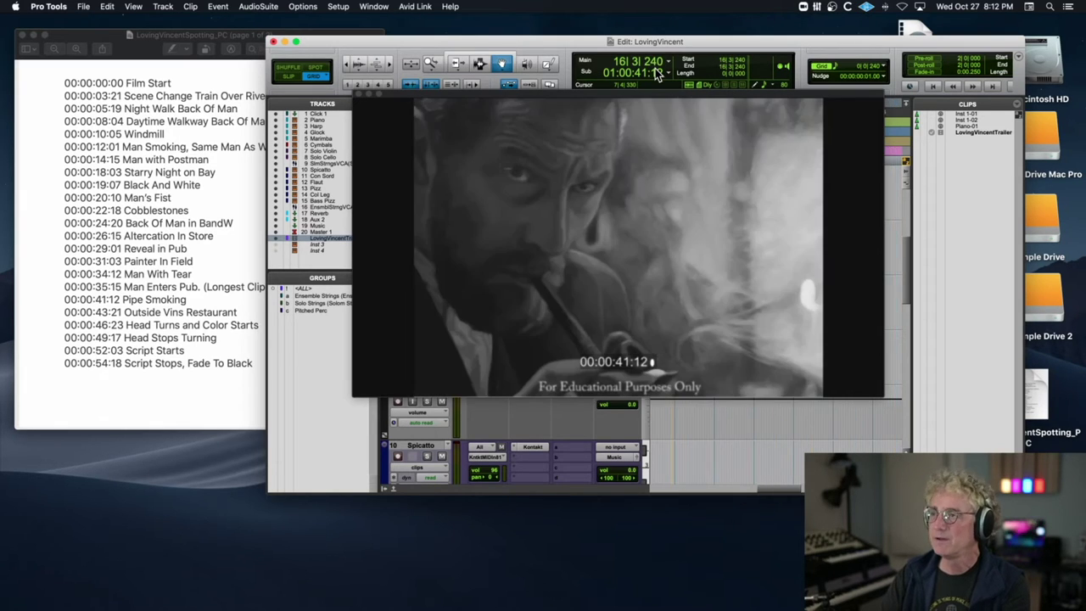
Create a marker with Absolute reference at the current position, named Pipe Smoking
{"action": "key", "text": "KP_Enter"}
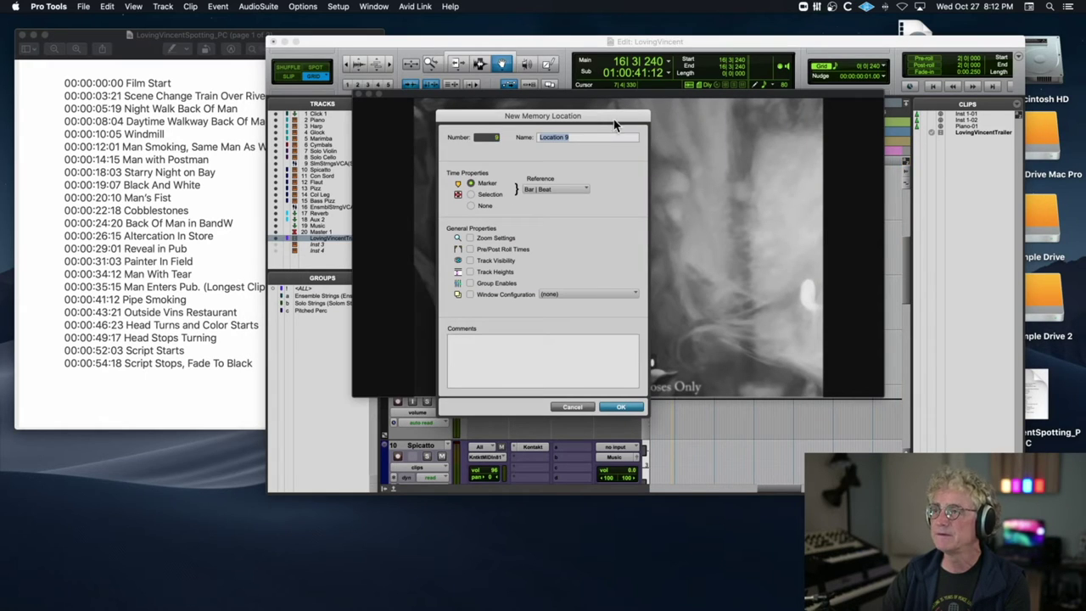
{"action": "left_click", "coordinate": [543, 192]}
{"action": "left_click", "coordinate": [547, 202]}
{"action": "type", "text": "Pipe Sm"}
{"action": "key", "text": "BackSpace"}
{"action": "key", "text": "BackSpace"}
{"action": "key", "text": "BackSpace"}
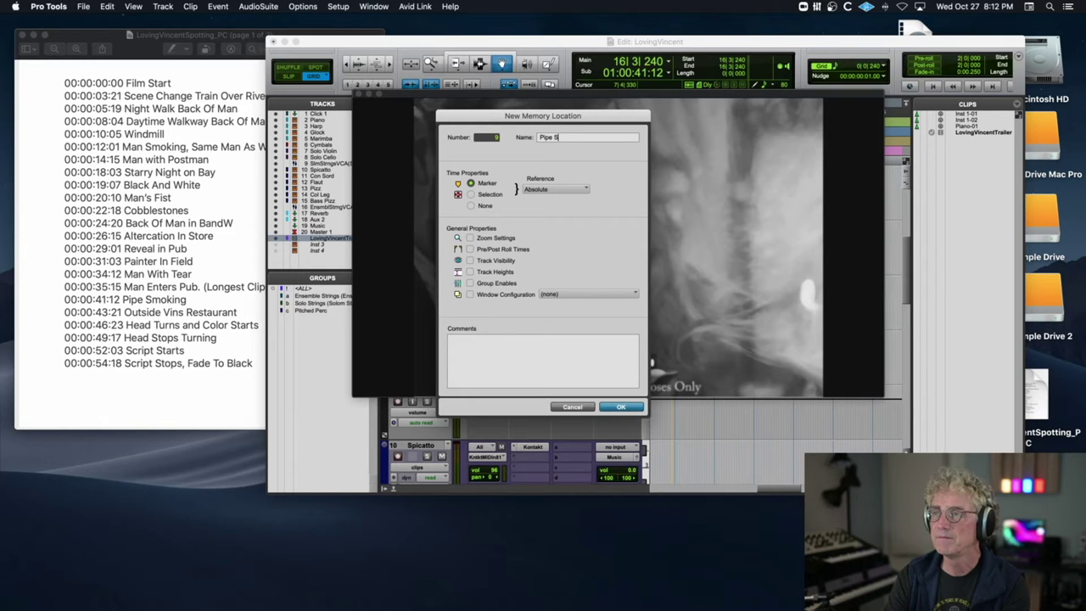
{"action": "type", "text": "moking"}
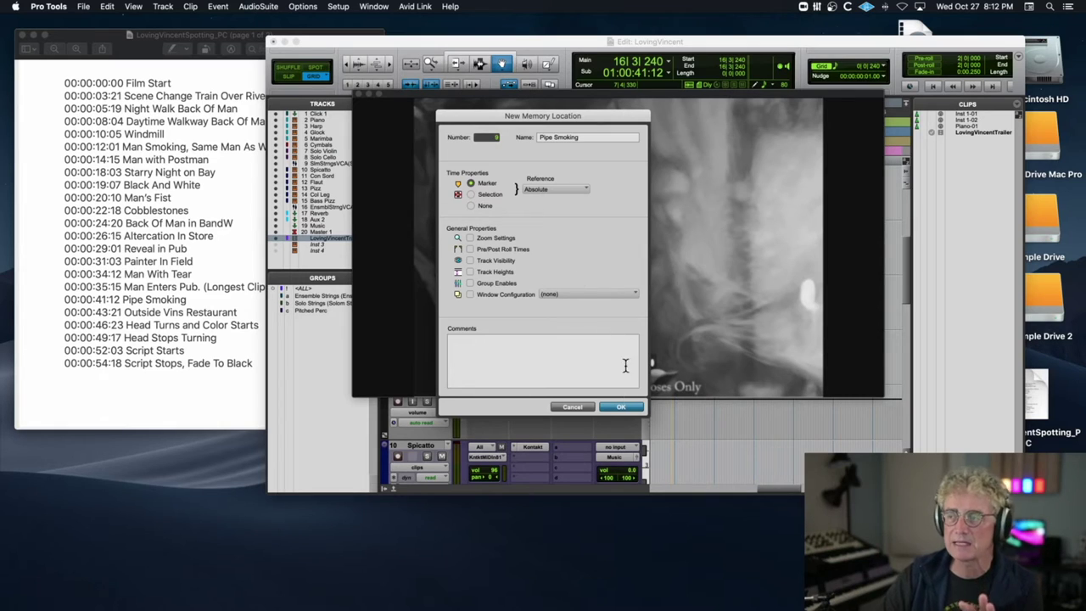
{"action": "left_click", "coordinate": [626, 408]}
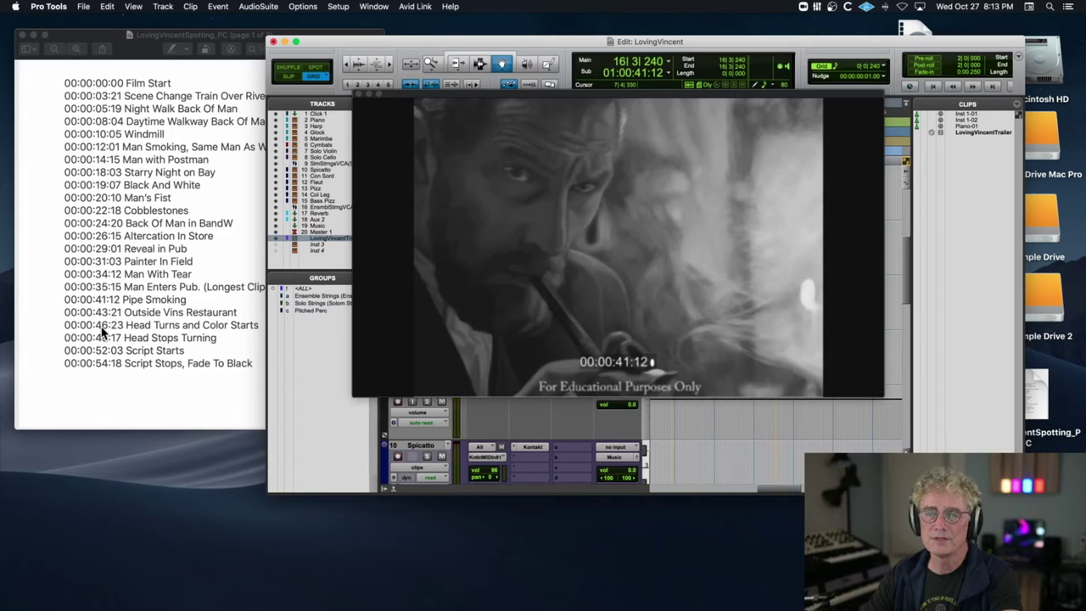
Locate the session to 01:00:46:23 and create a marker there named Head Turns
{"action": "left_click", "coordinate": [638, 74]}
{"action": "type", "text": "46"}
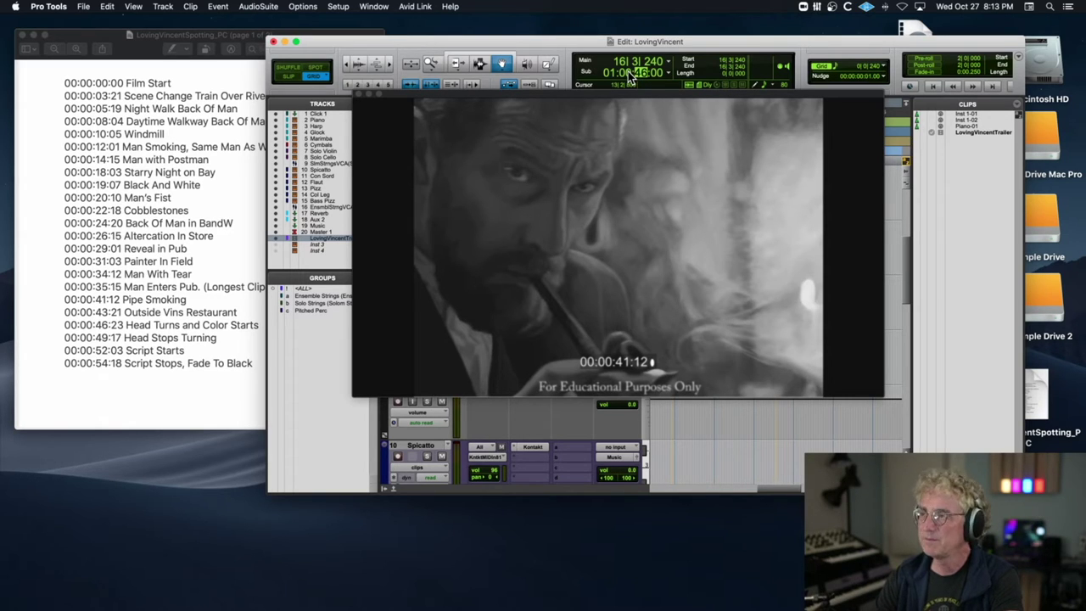
{"action": "left_click", "coordinate": [654, 74]}
{"action": "type", "text": "23"}
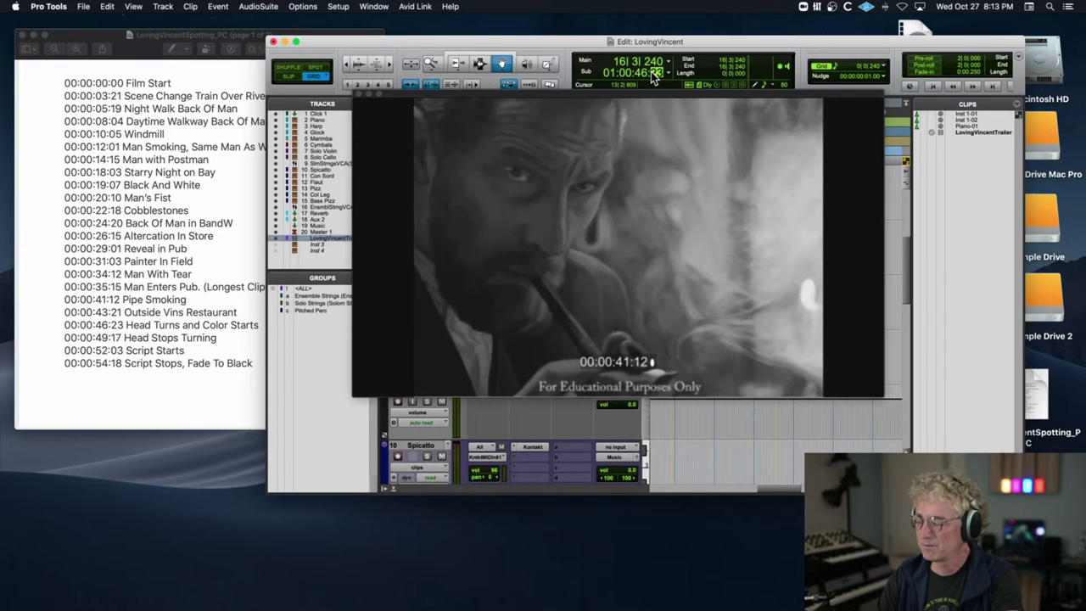
{"action": "key", "text": "Return"}
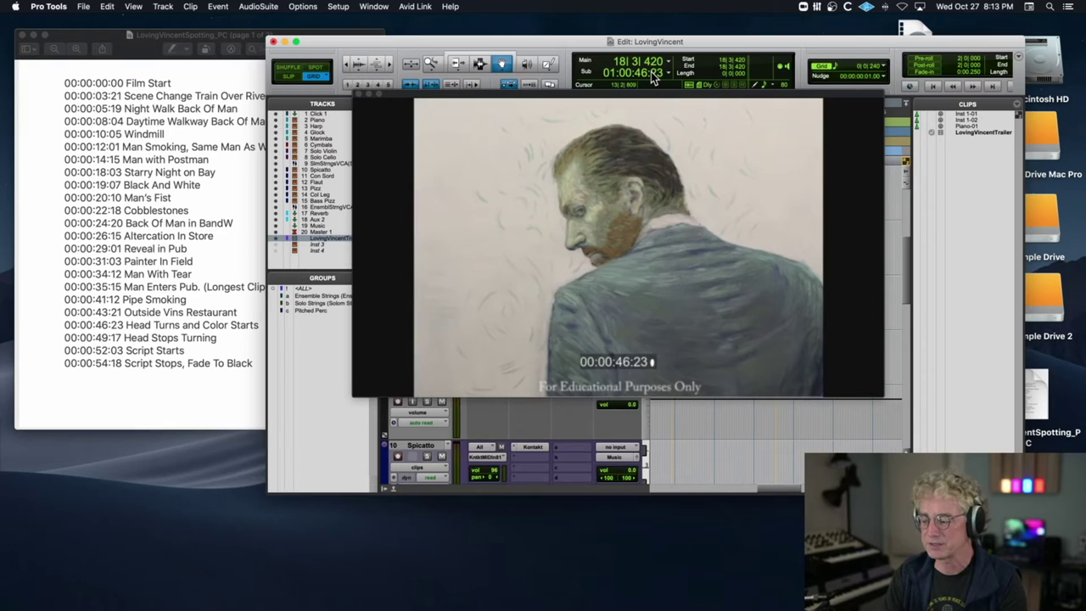
{"action": "key", "text": "KP_Enter"}
{"action": "type", "text": "Head Turns"}
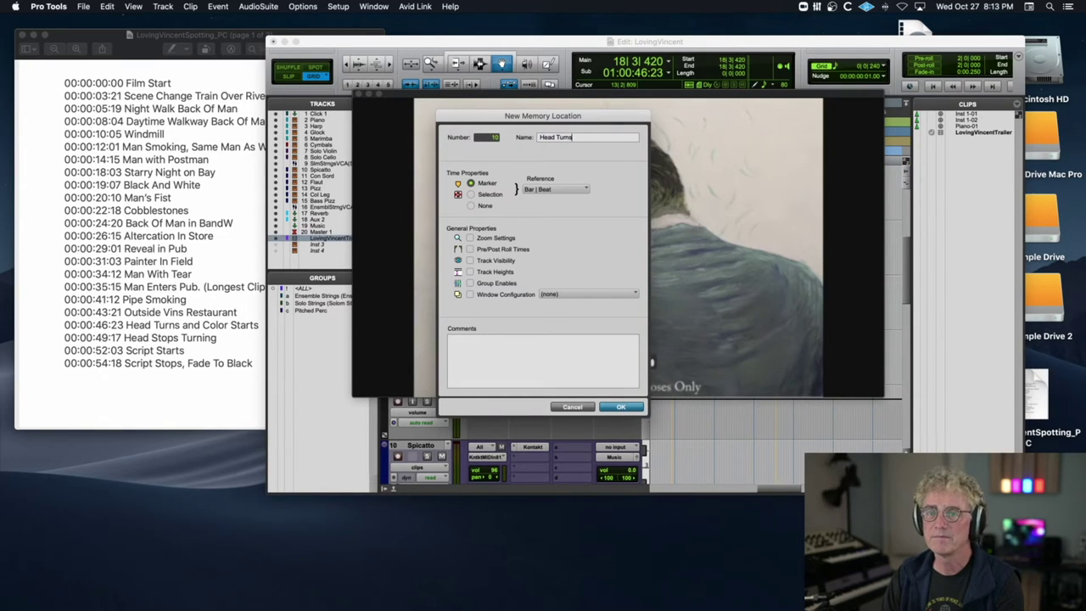
{"action": "key", "text": "Return"}
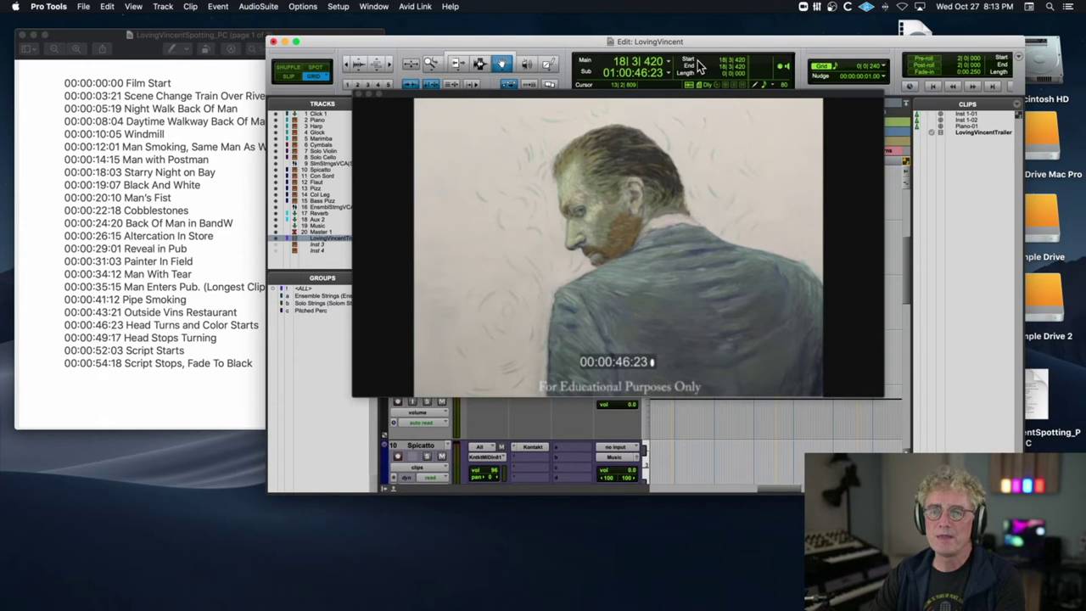
Locate the session to 01:00:52:03 for the Script Starts entry in the spotting list
{"action": "type", "text": "52"}
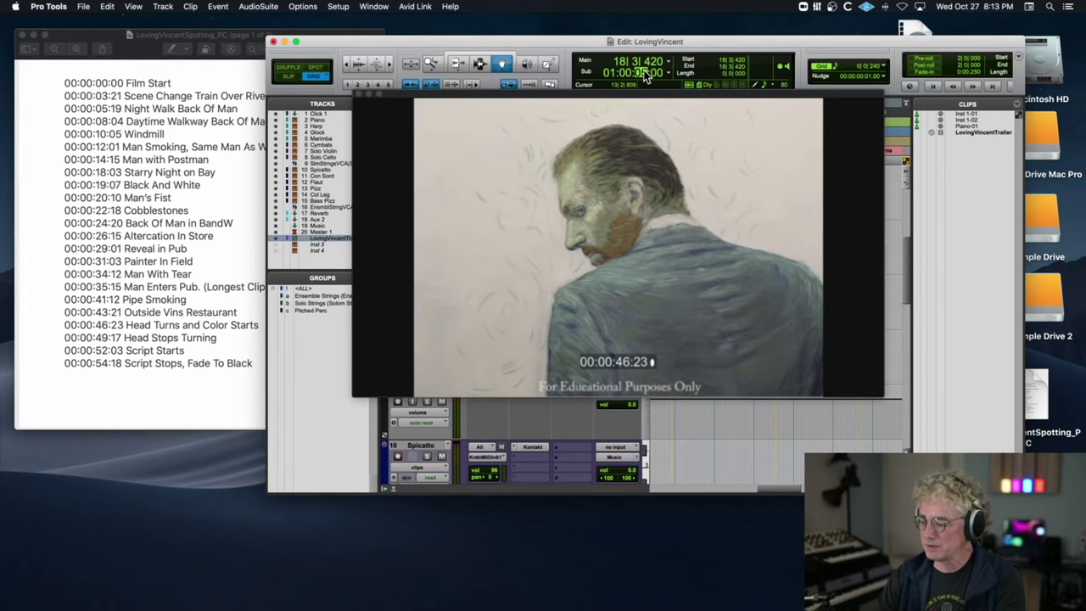
{"action": "left_click", "coordinate": [658, 72]}
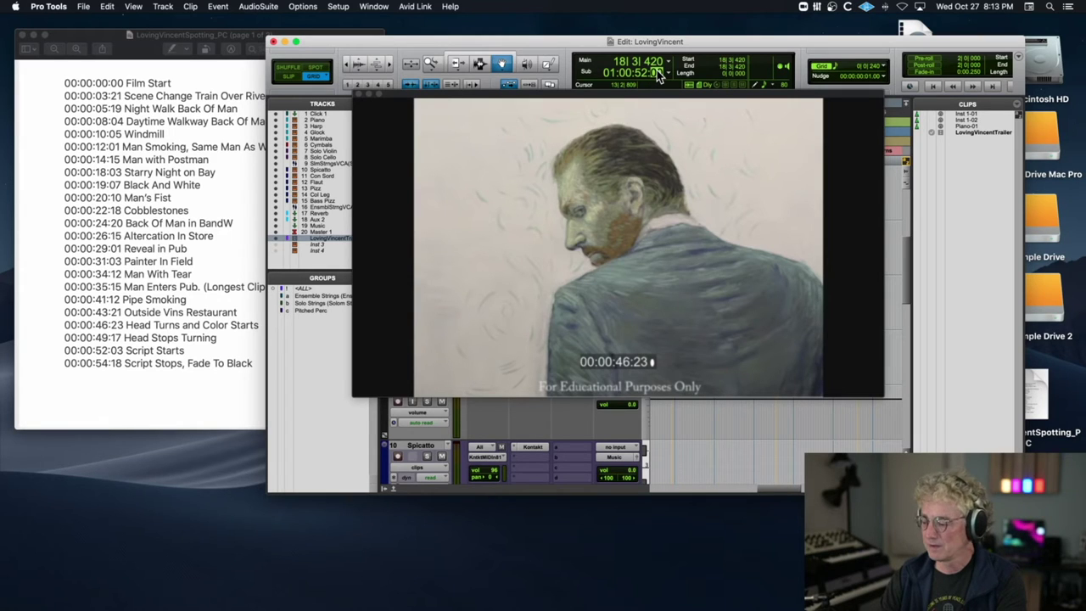
{"action": "key", "text": "Return"}
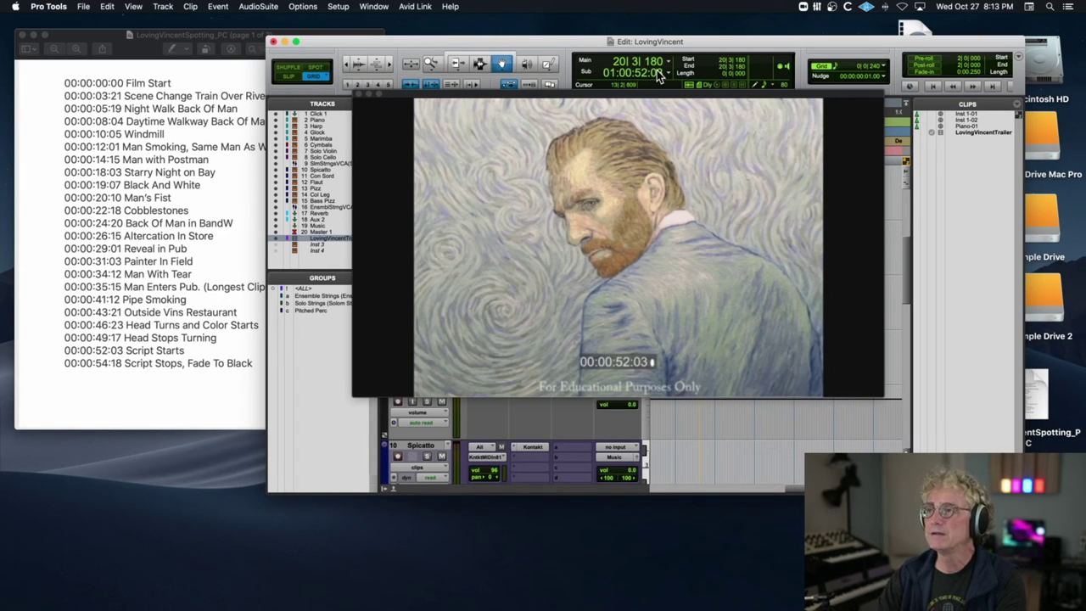
Create a marker with Absolute reference at the current position, named Script Starts
{"action": "key", "text": "KP_Enter"}
{"action": "left_click", "coordinate": [538, 188]}
{"action": "left_click", "coordinate": [538, 198]}
{"action": "type", "text": "Scr"}
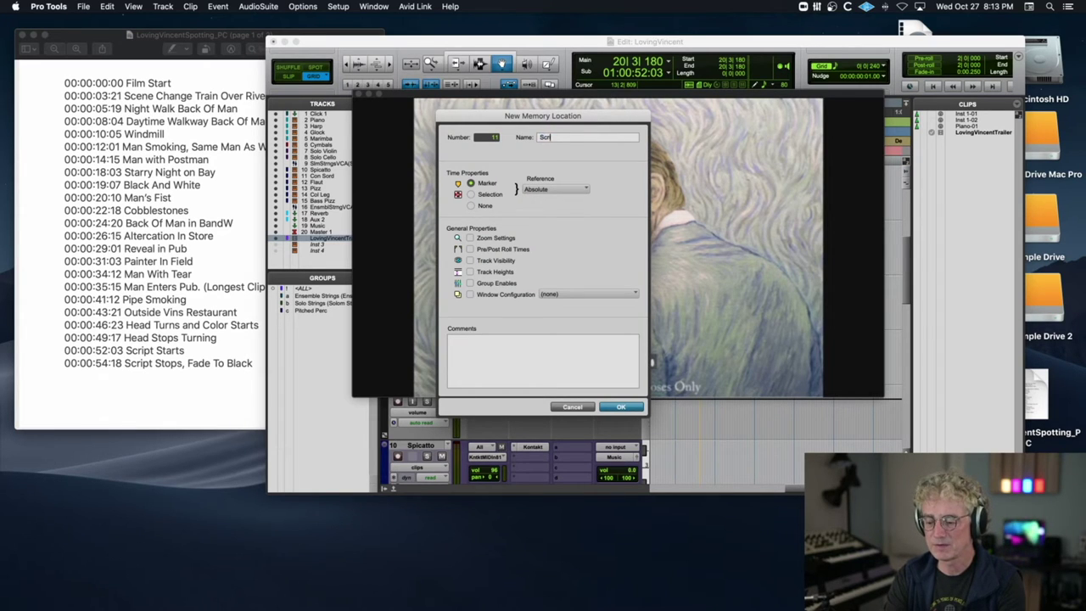
{"action": "type", "text": "ipt Starts"}
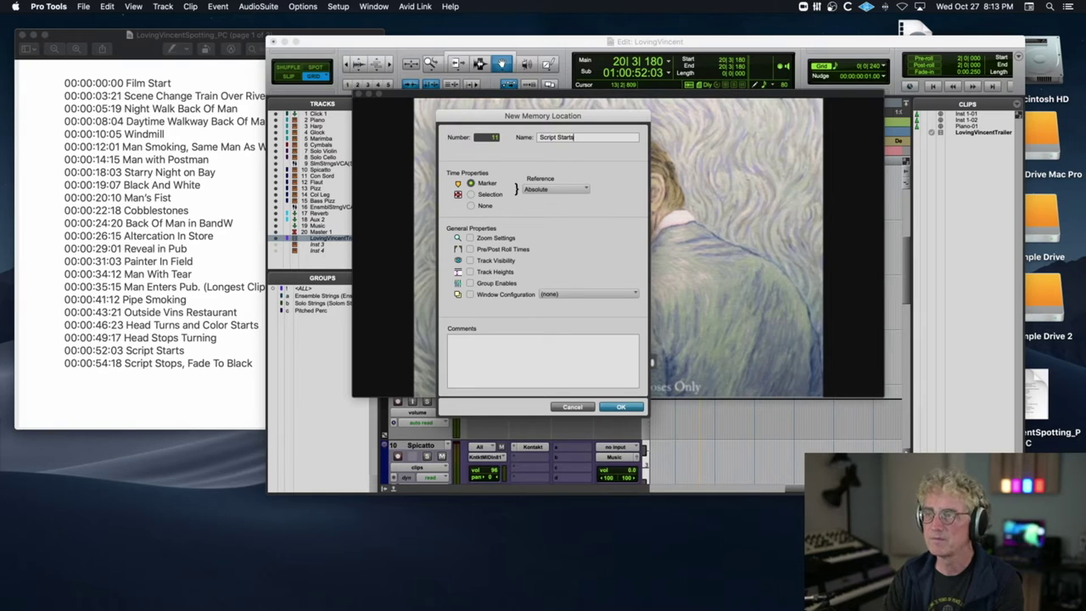
{"action": "key", "text": "Return"}
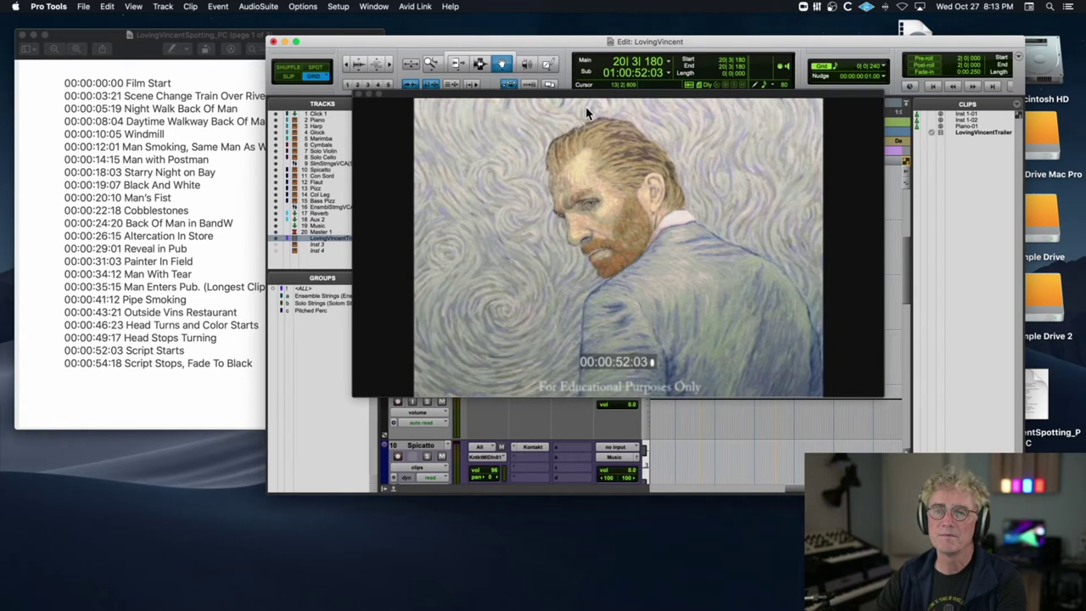
{"action": "left_click", "coordinate": [644, 74]}
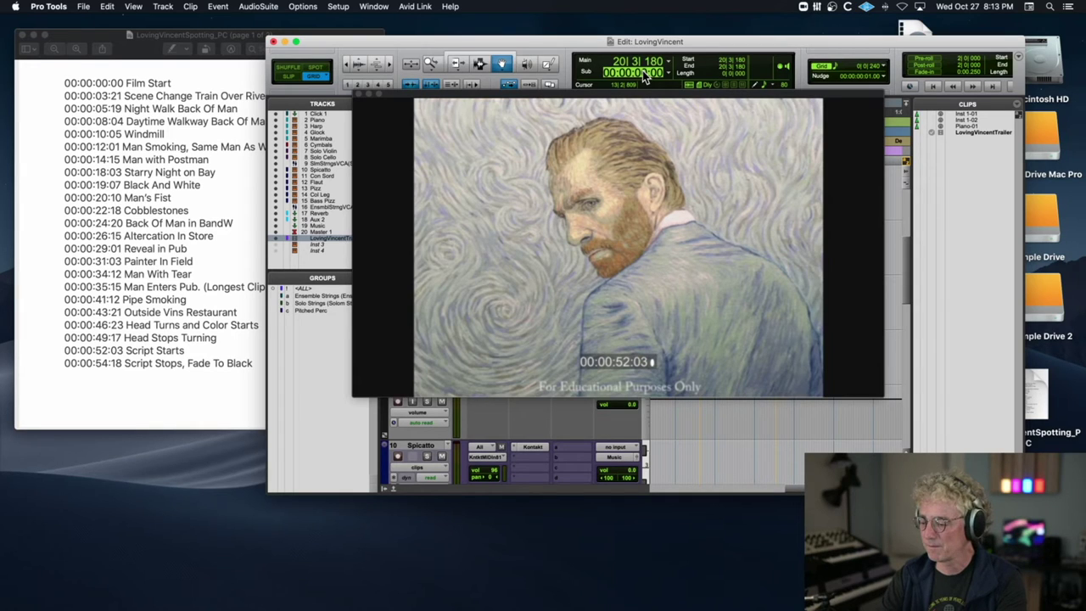
{"action": "type", "text": "54"}
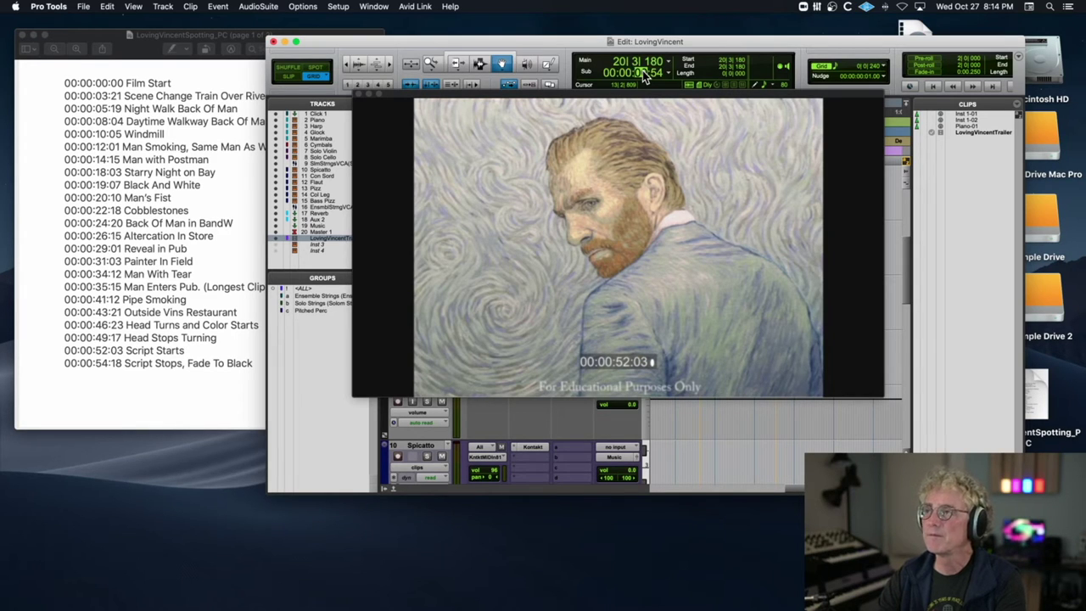
{"action": "type", "text": "00"}
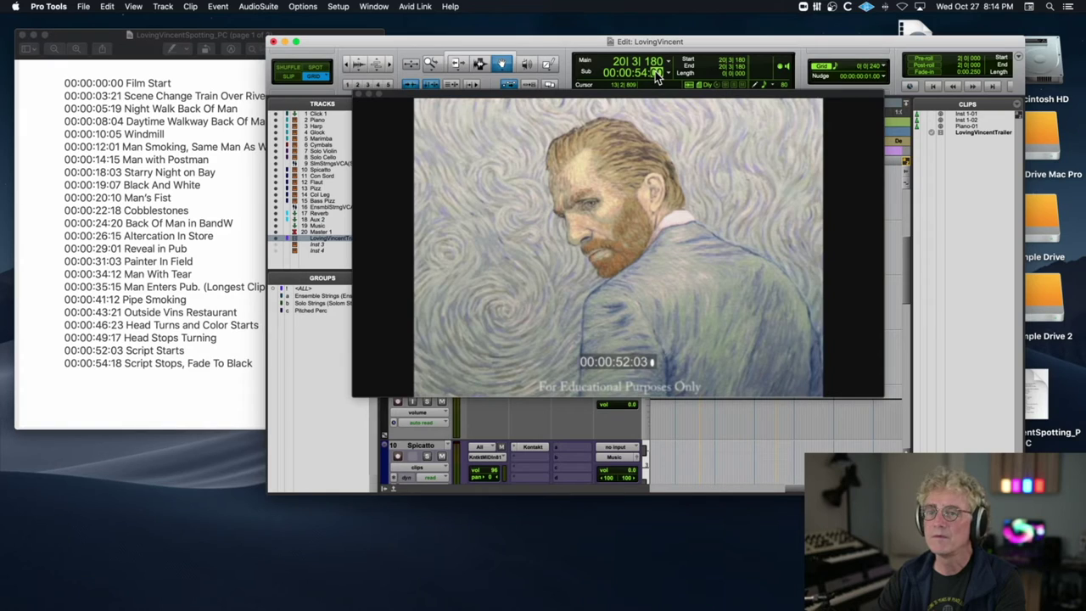
{"action": "type", "text": "18"}
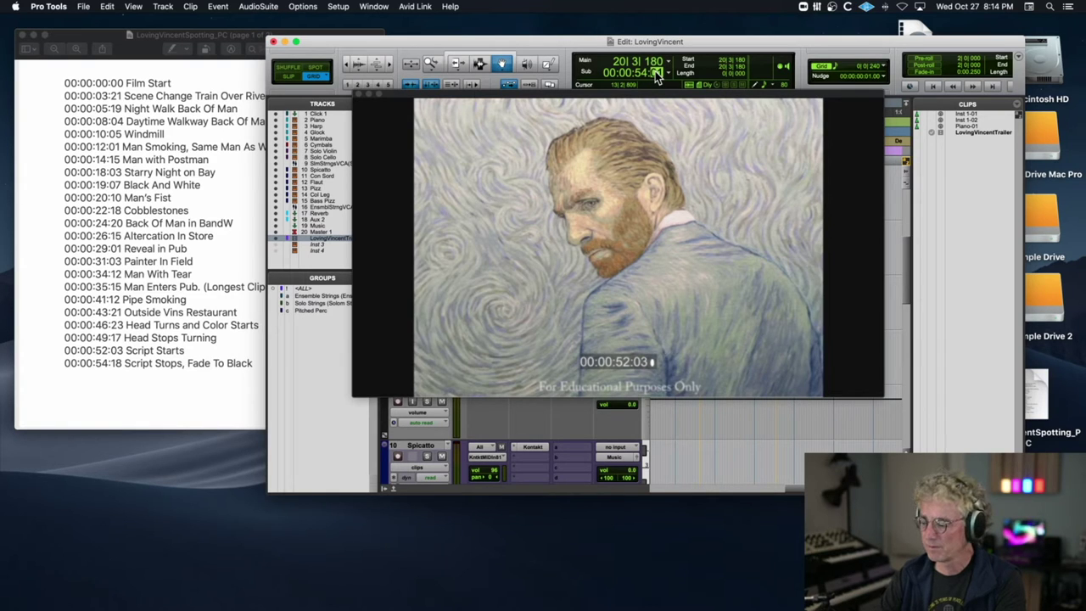
{"action": "key", "text": "Return"}
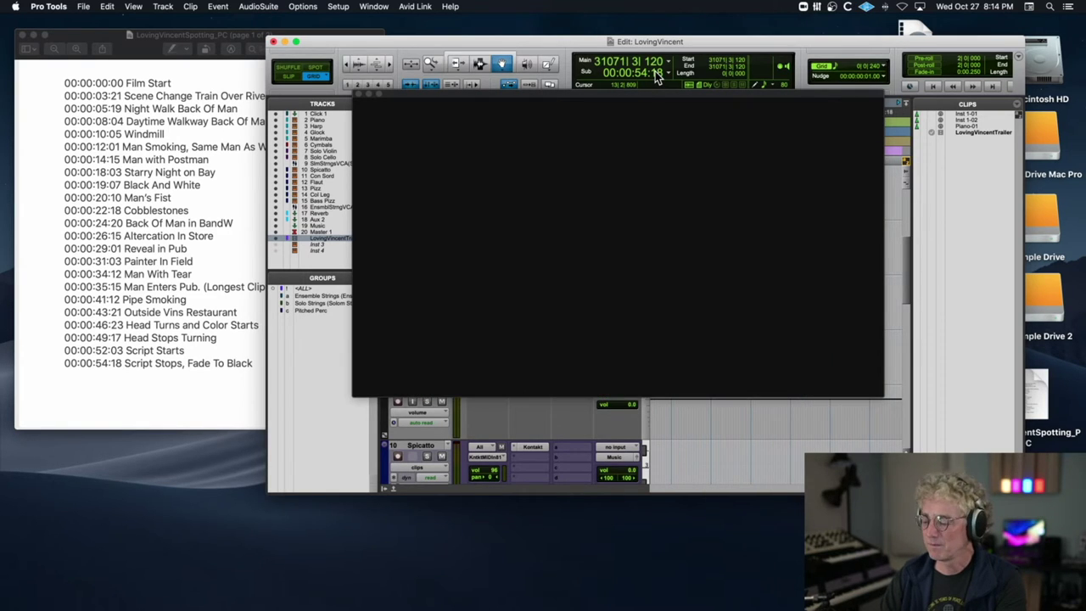
{"action": "key", "text": "KP_Enter"}
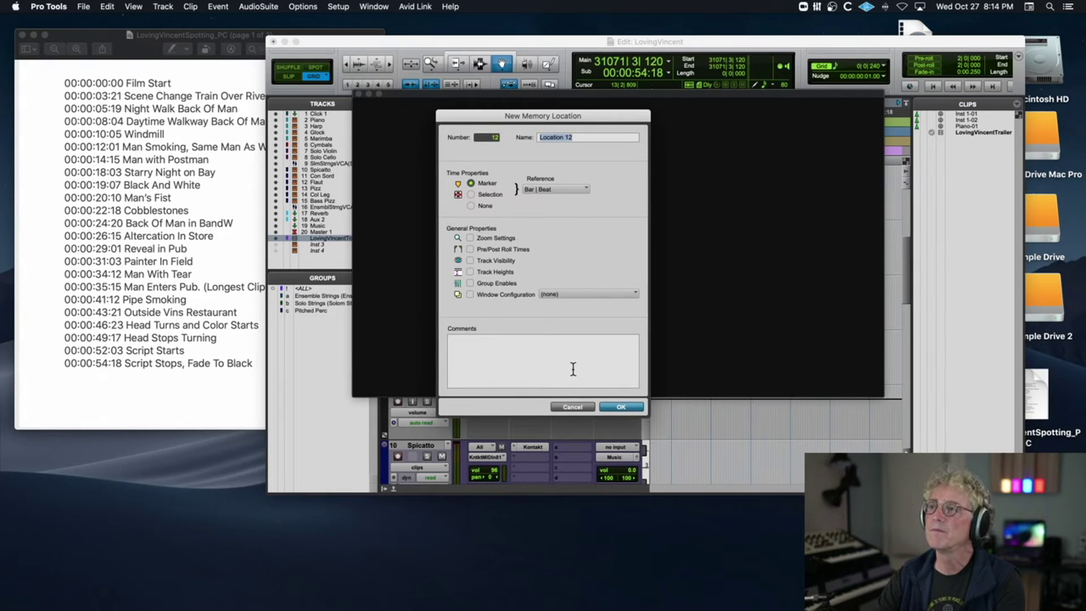
{"action": "left_click", "coordinate": [577, 407]}
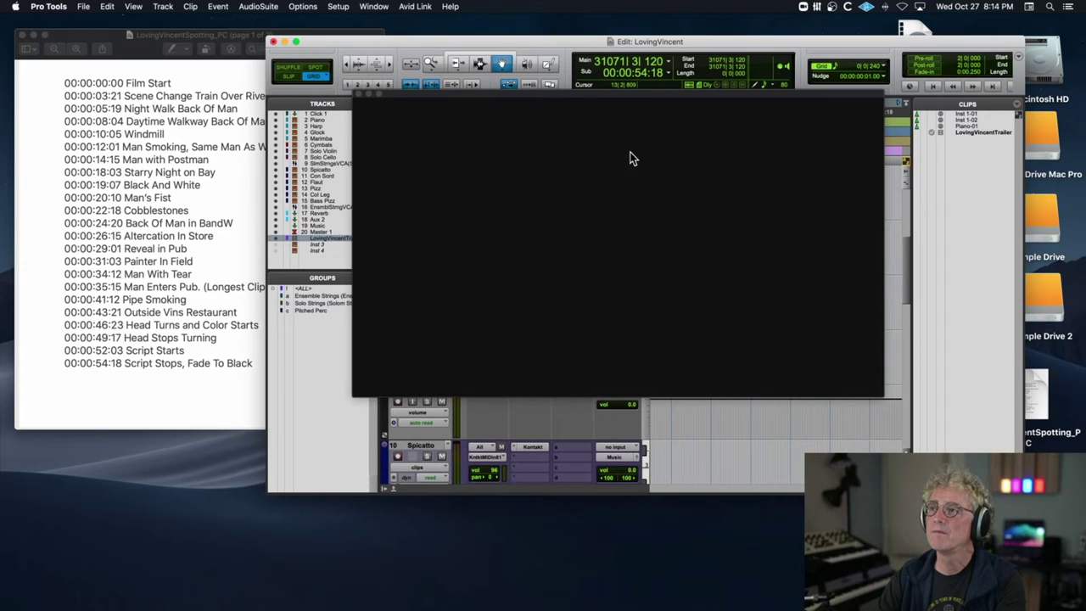
Shrink the video window to uncover the timeline rulers and locate the session to 01:00:54:18
{"action": "left_click_drag", "start_coordinate": [634, 90], "coordinate": [650, 231]}
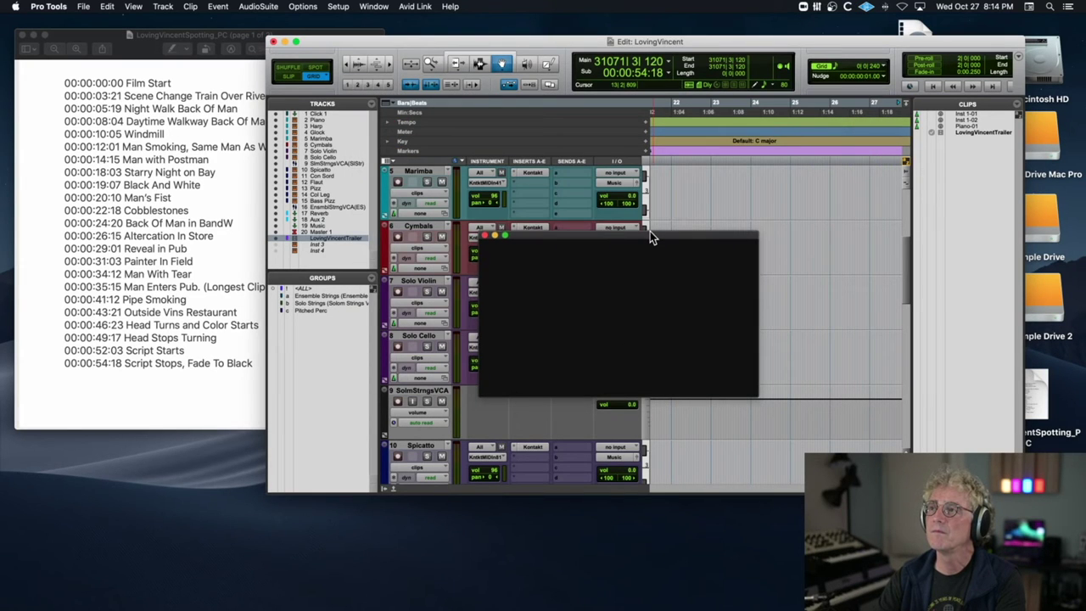
{"action": "left_click_drag", "start_coordinate": [650, 231], "coordinate": [649, 154]}
{"action": "left_click", "coordinate": [608, 75]}
{"action": "type", "text": "1:"}
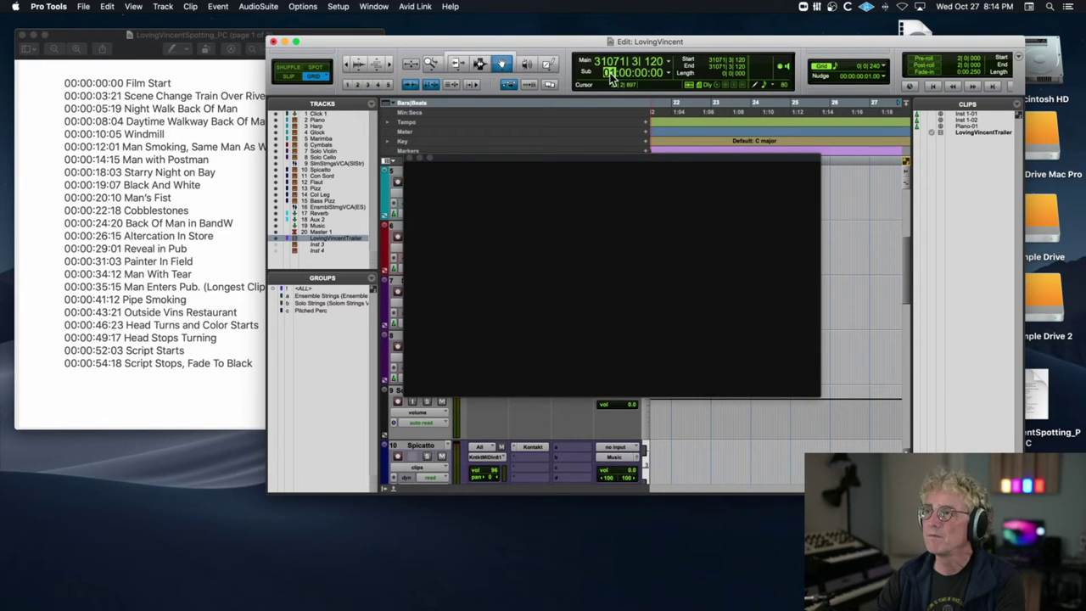
{"action": "left_click", "coordinate": [644, 73]}
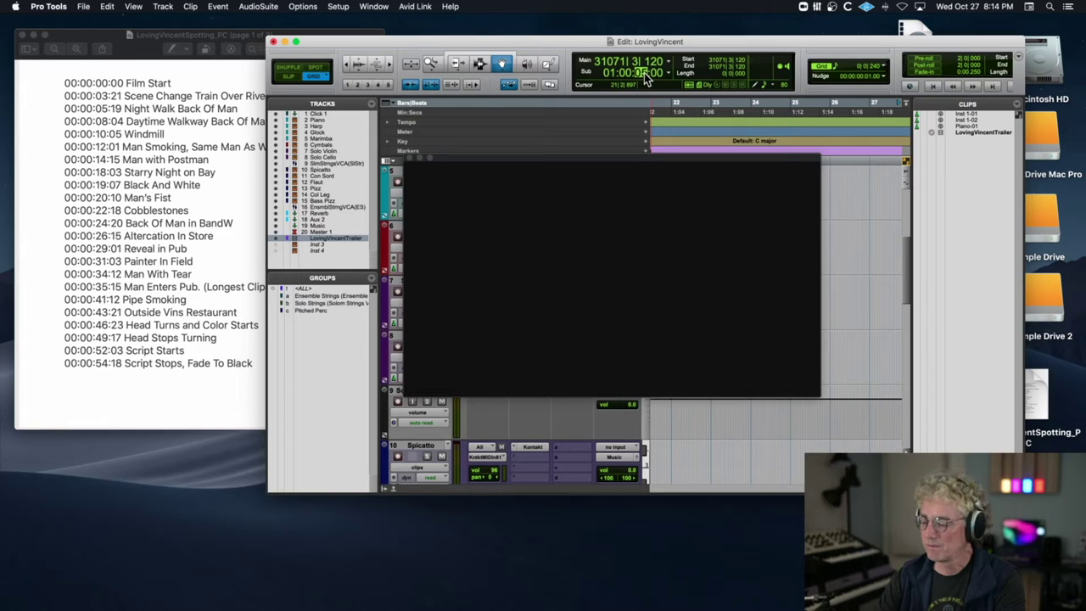
{"action": "type", "text": "18"}
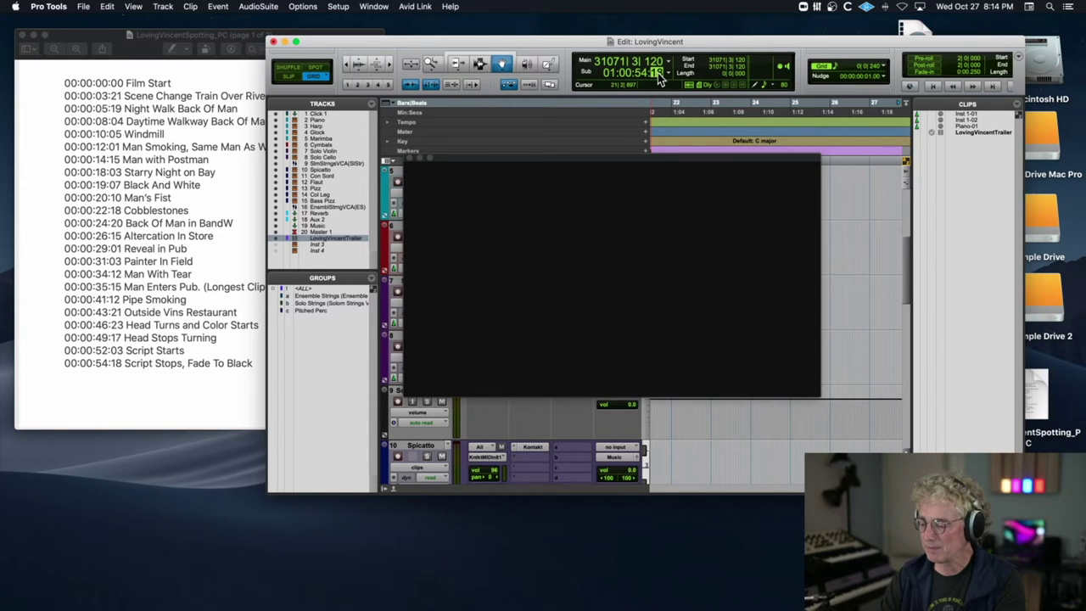
{"action": "key", "text": "Return"}
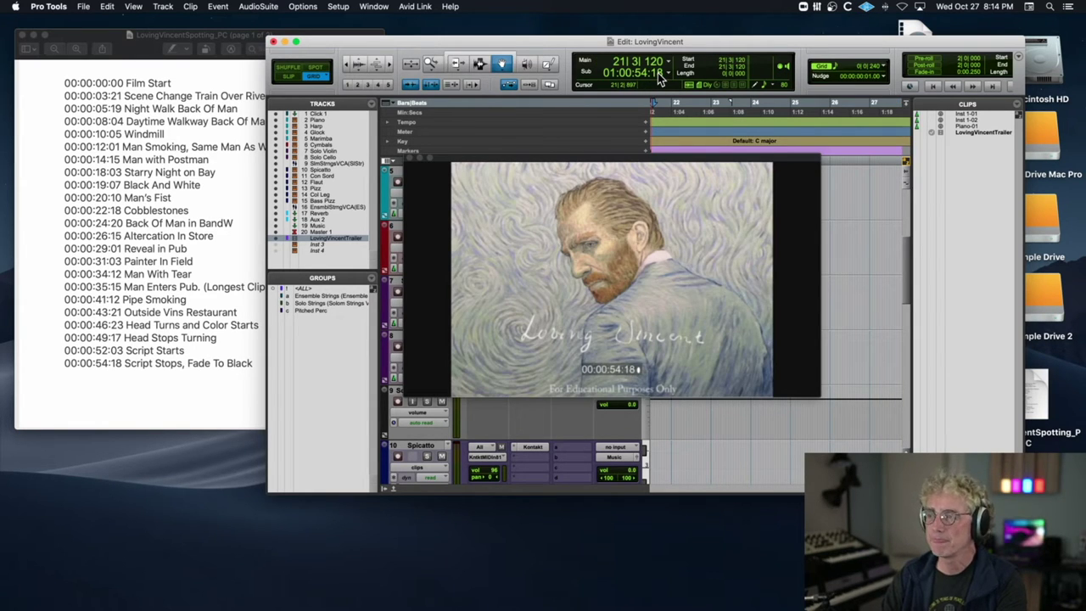
Create a marker at the current position, named Script Stops
{"action": "key", "text": "KP_Enter"}
{"action": "type", "text": "Script Stops"}
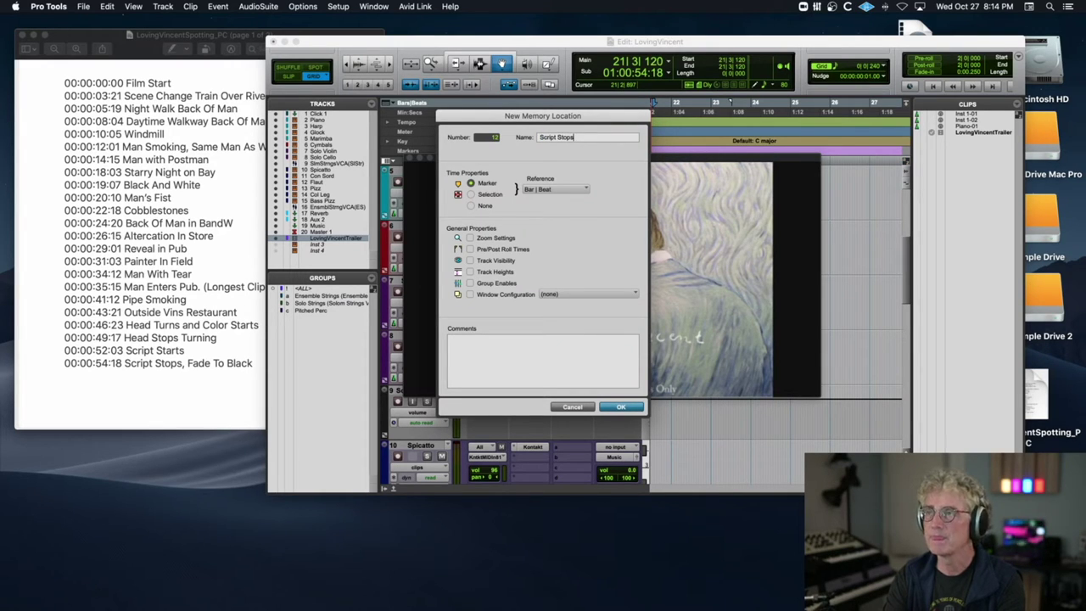
{"action": "key", "text": "Return"}
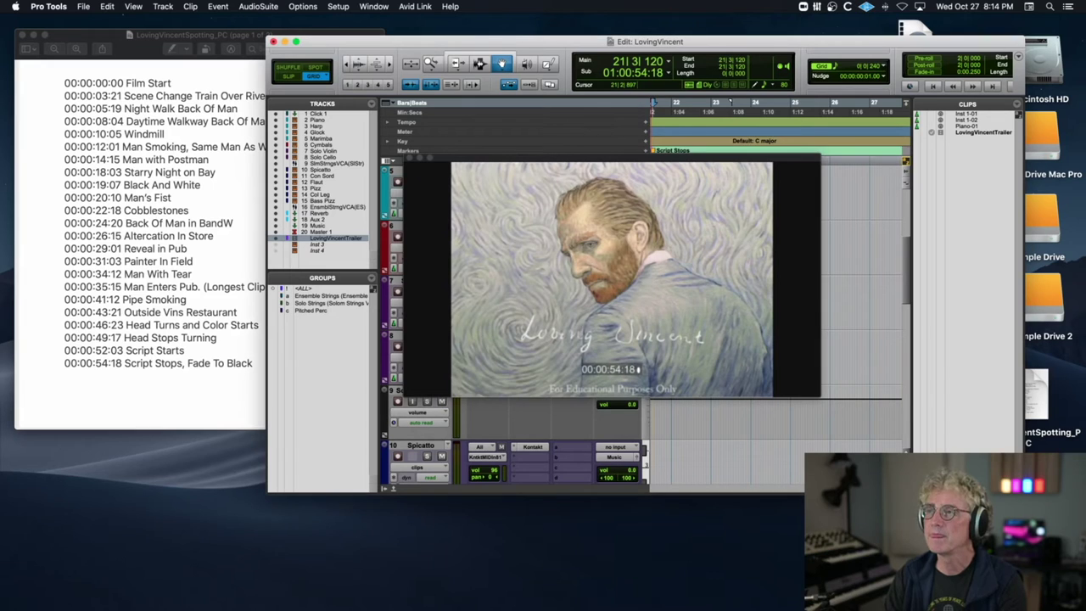
Minimize the video window and move the Edit window over the spotting list, clear of the desktop icons
{"action": "left_click", "coordinate": [420, 159]}
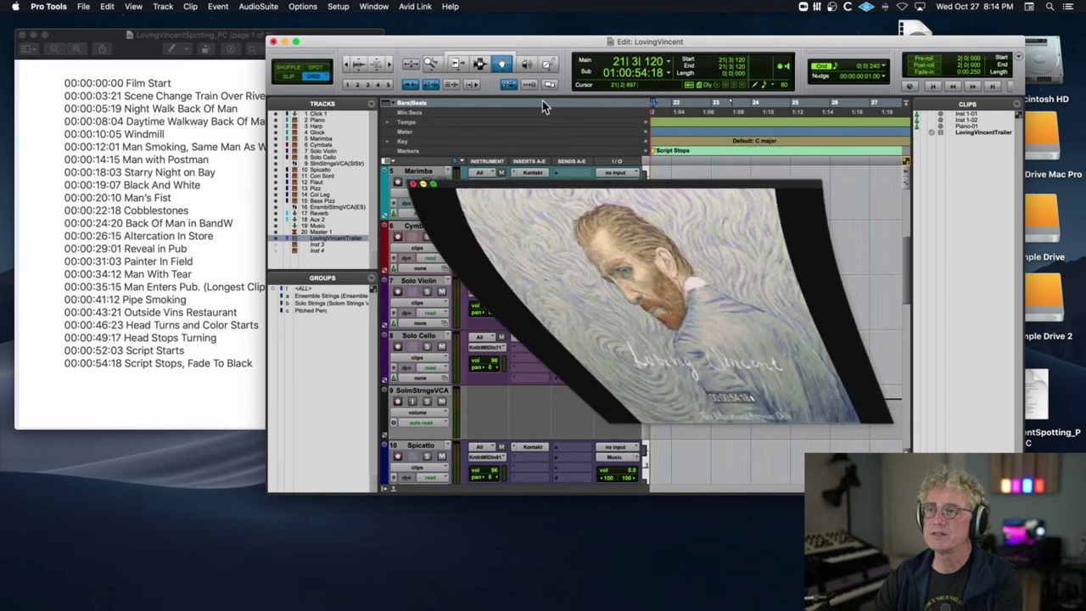
{"action": "left_click_drag", "start_coordinate": [610, 43], "coordinate": [450, 35]}
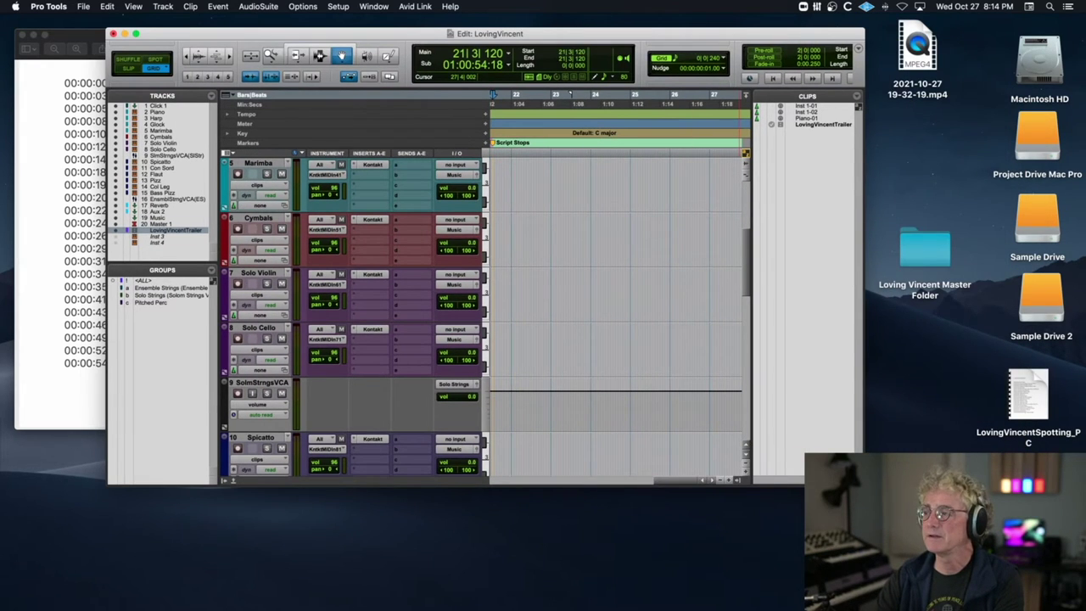
Enlarge the Edit window and reposition it to fill most of the screen, with more markers in view
{"action": "left_click_drag", "start_coordinate": [864, 486], "coordinate": [1085, 583]}
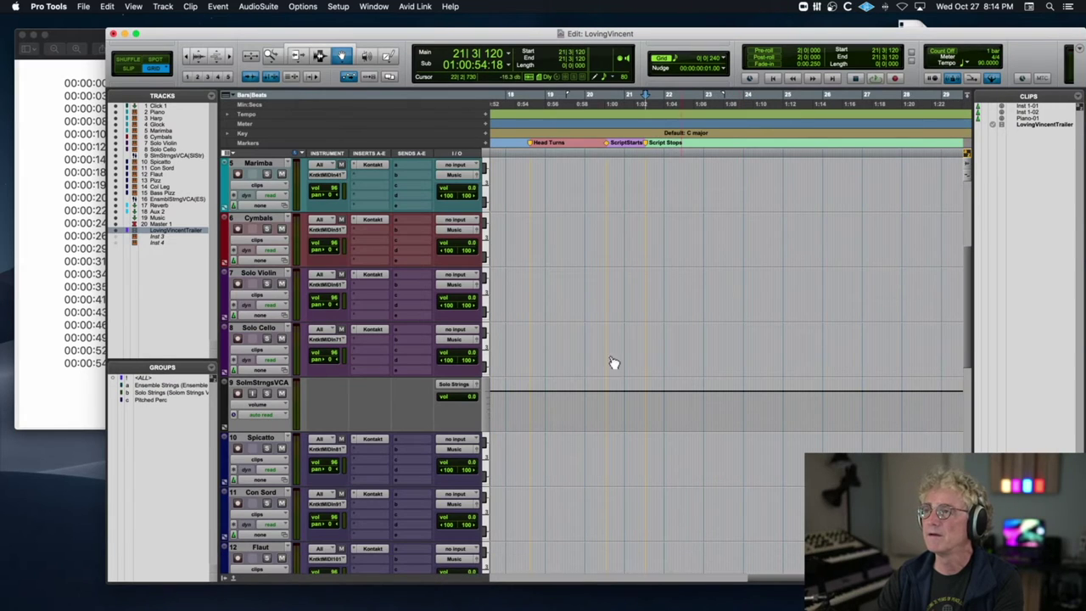
{"action": "scroll", "coordinate": [598, 308], "scroll_direction": "left", "scroll_amount": 5}
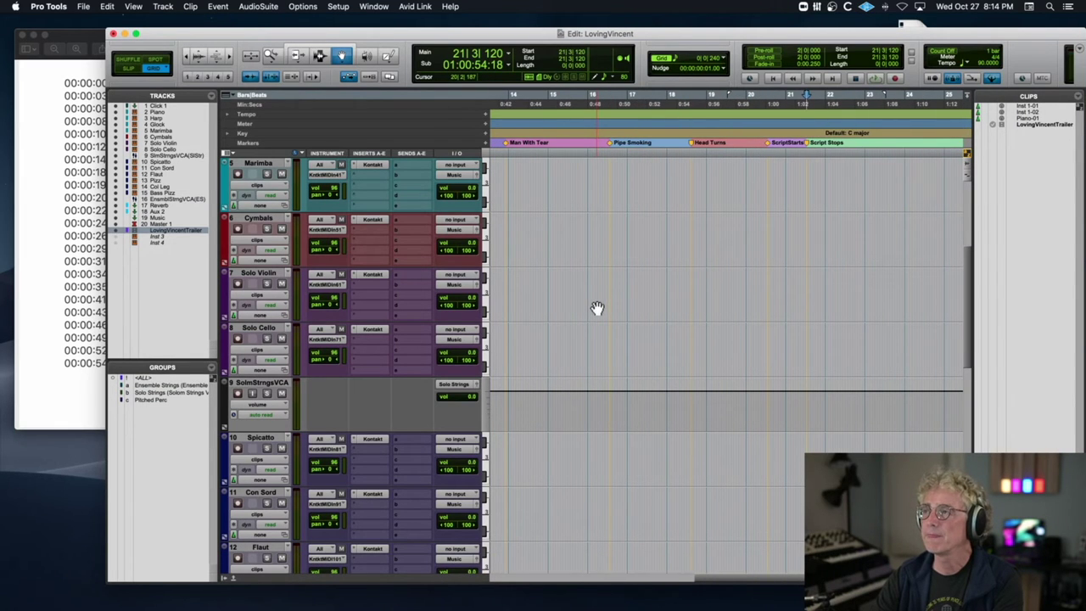
{"action": "left_click_drag", "start_coordinate": [510, 39], "coordinate": [431, 32]}
{"action": "left_click_drag", "start_coordinate": [1006, 578], "coordinate": [1055, 605]}
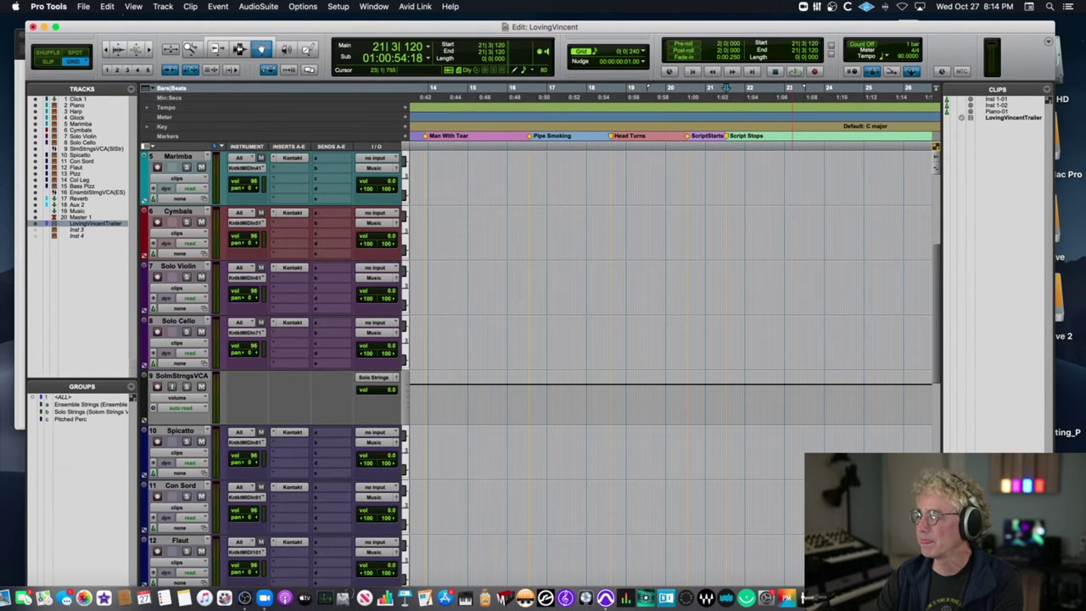
Bring back the video window, place it below the marker ruler, and frame the named markers on the timeline
{"action": "key", "text": "super+9"}
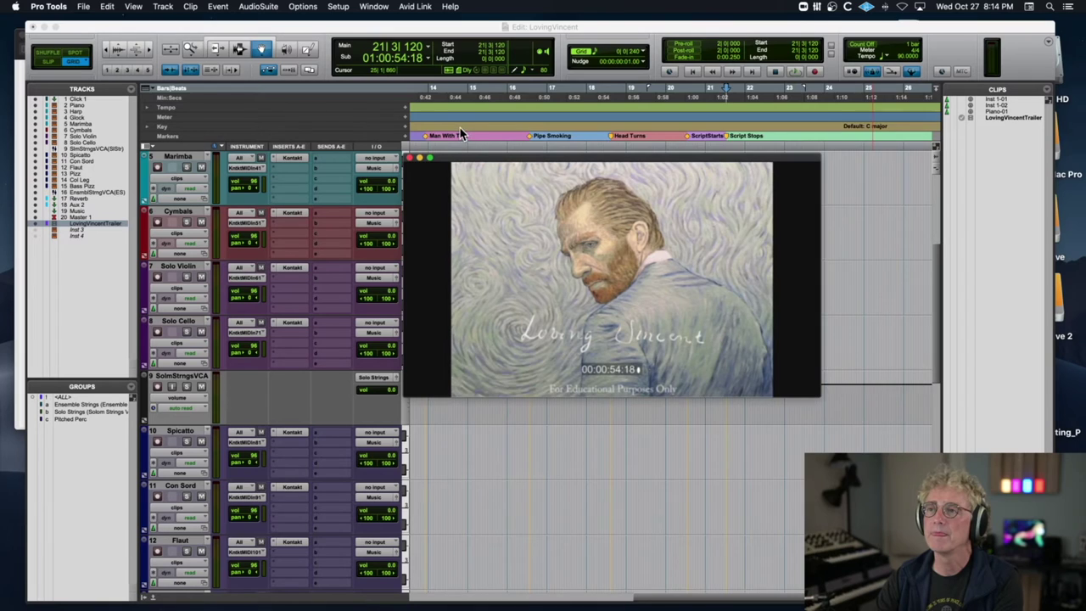
{"action": "scroll", "coordinate": [460, 131], "scroll_direction": "left", "scroll_amount": 10}
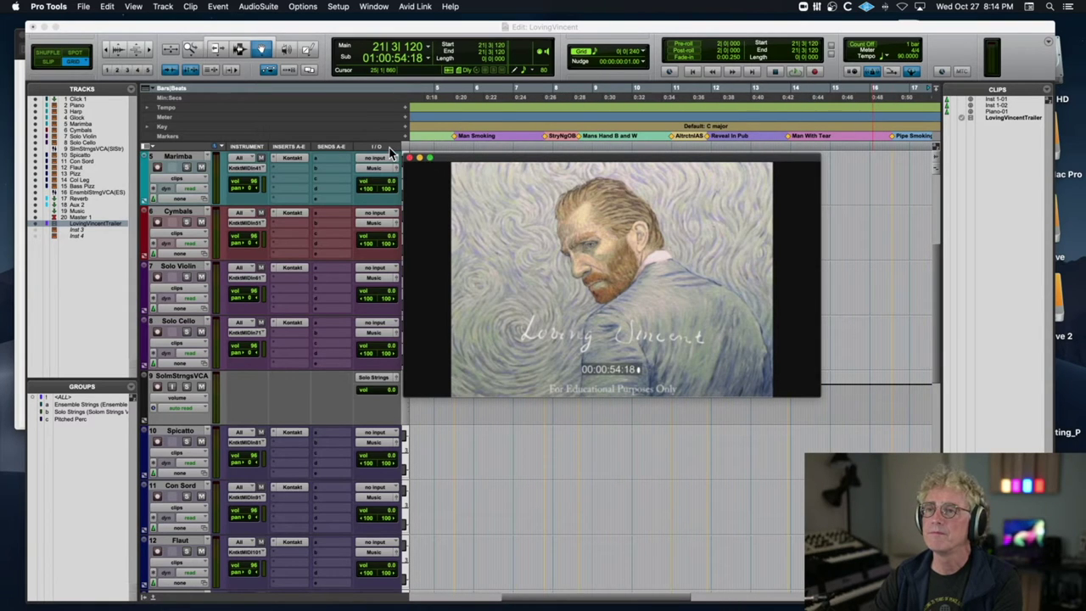
{"action": "left_click_drag", "start_coordinate": [470, 154], "coordinate": [484, 296]}
{"action": "key", "text": "r"}
{"action": "key", "text": "r"}
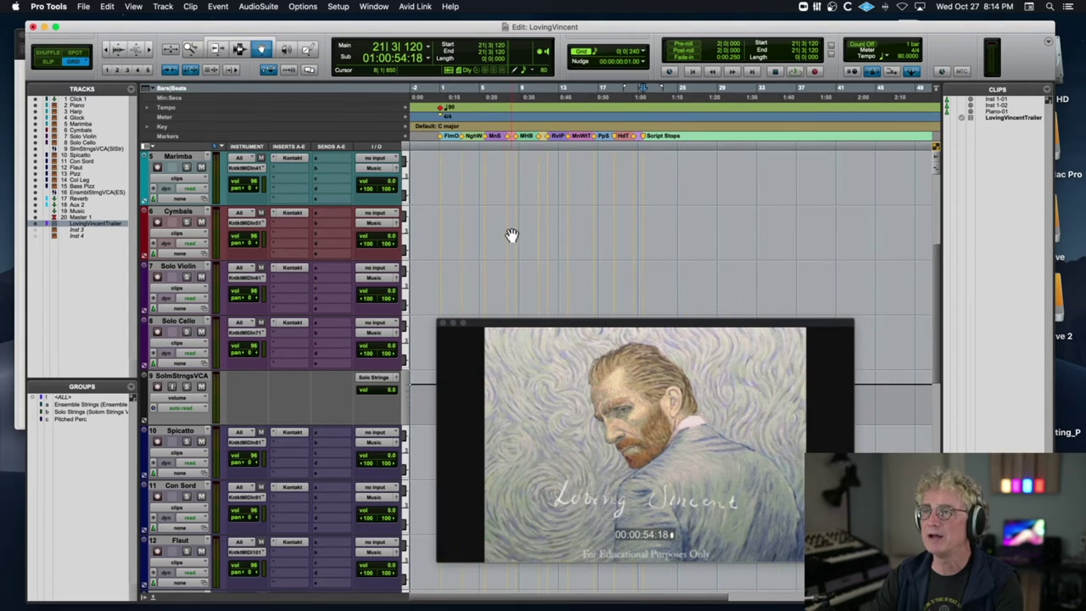
{"action": "key", "text": "t"}
{"action": "key", "text": "t"}
{"action": "key", "text": "t"}
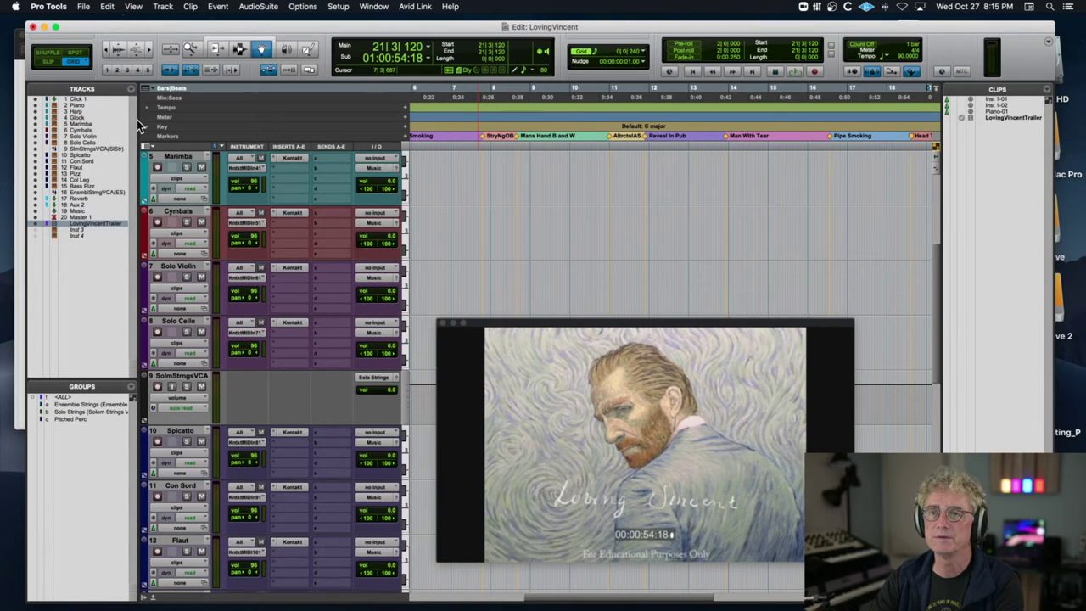
Hide the Tracks and Groups lists, the I/O column and the Clips list to widen the timeline
{"action": "left_click_drag", "start_coordinate": [137, 115], "coordinate": [35, 114]}
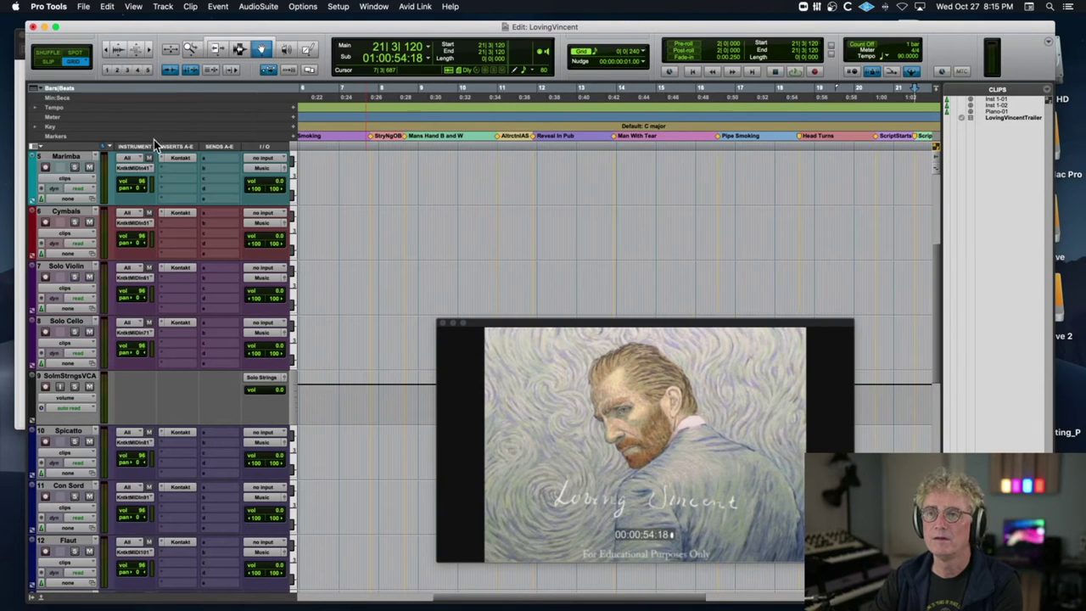
{"action": "left_click", "coordinate": [37, 147]}
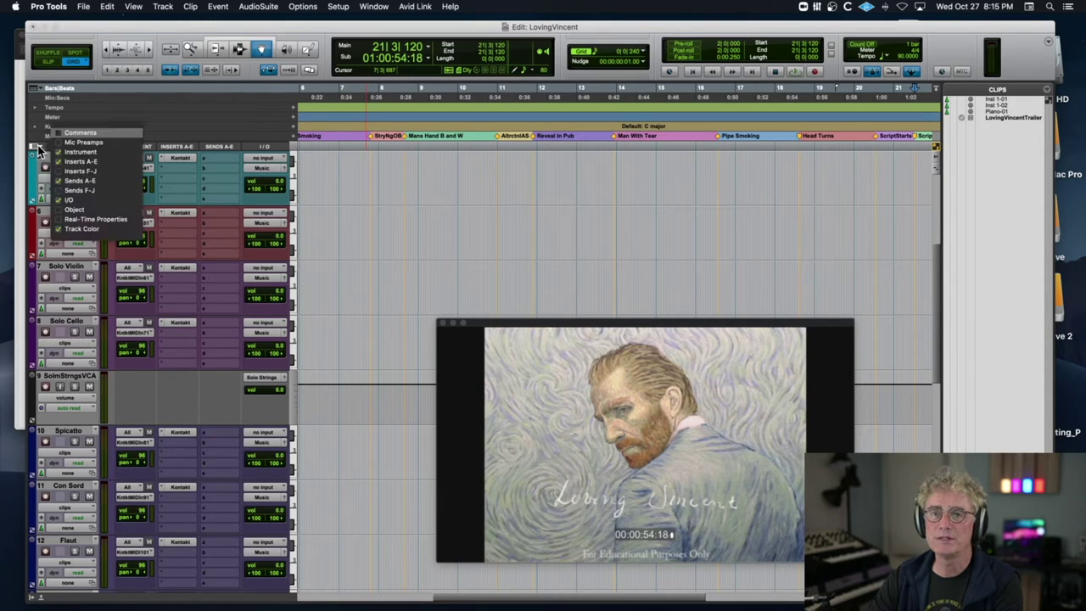
{"action": "left_click", "coordinate": [61, 202]}
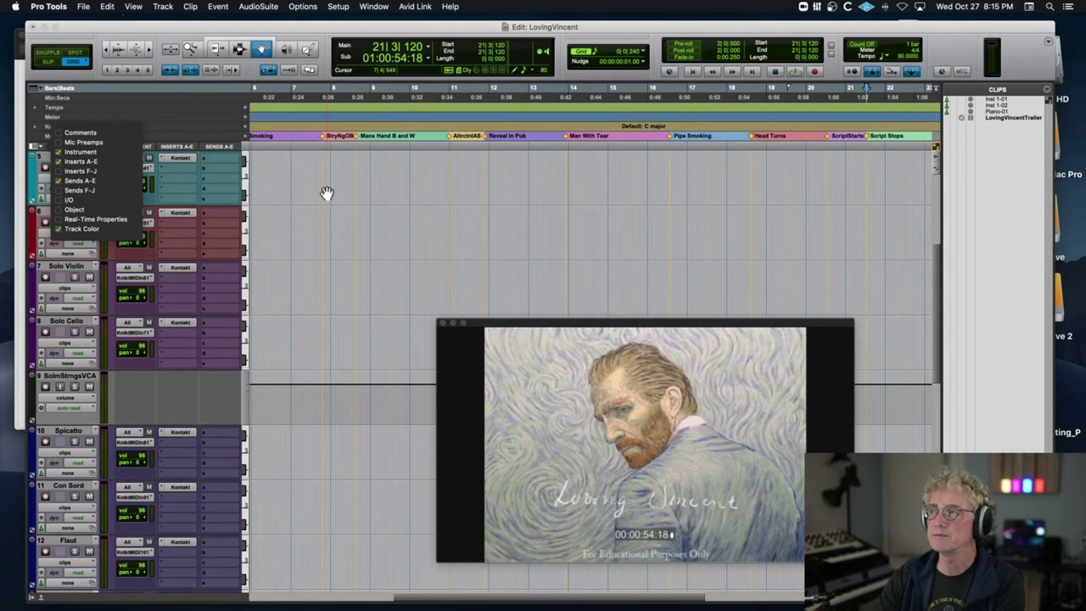
{"action": "key", "text": "Escape"}
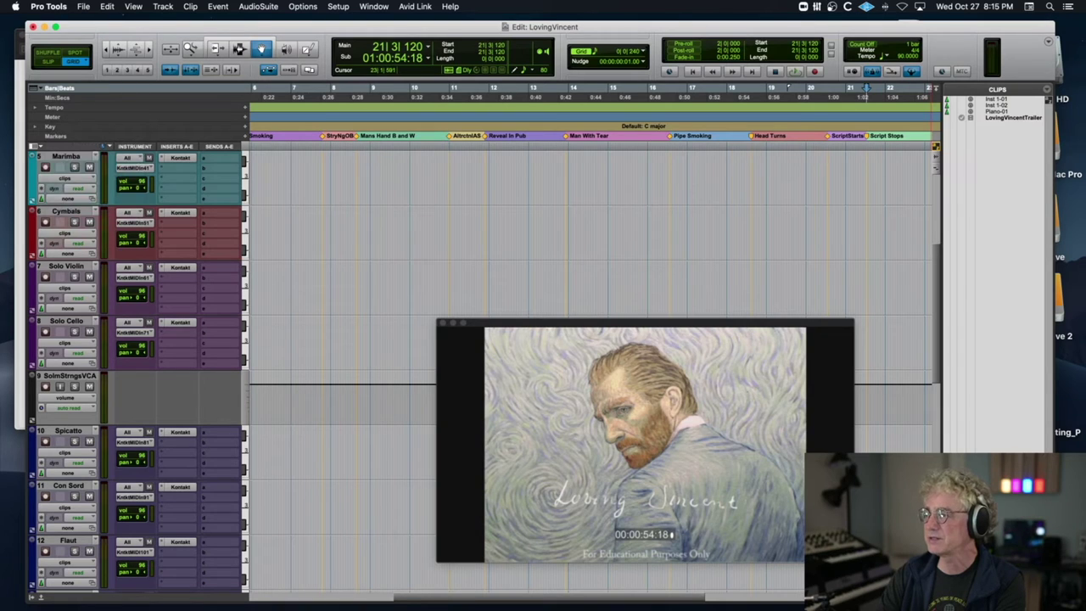
{"action": "left_click", "coordinate": [1049, 597]}
{"action": "scroll", "coordinate": [389, 228], "scroll_direction": "up", "scroll_amount": 5}
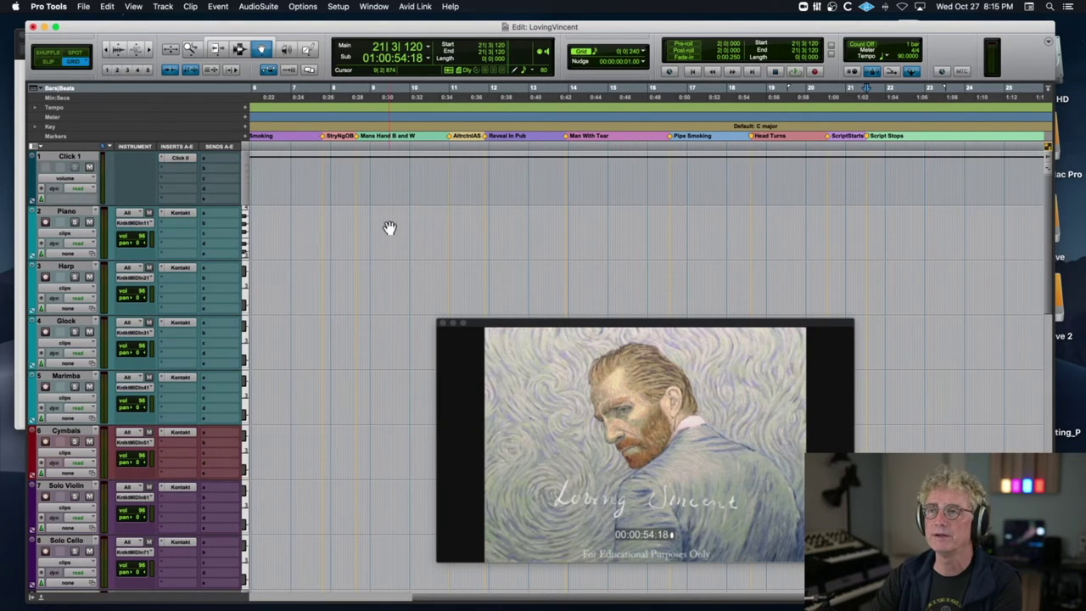
Return to the session start and recall memory location 5, Mans Hand B and W
{"action": "scroll", "coordinate": [389, 228], "scroll_direction": "left", "scroll_amount": 10}
{"action": "scroll", "coordinate": [390, 228], "scroll_direction": "down", "scroll_amount": 2}
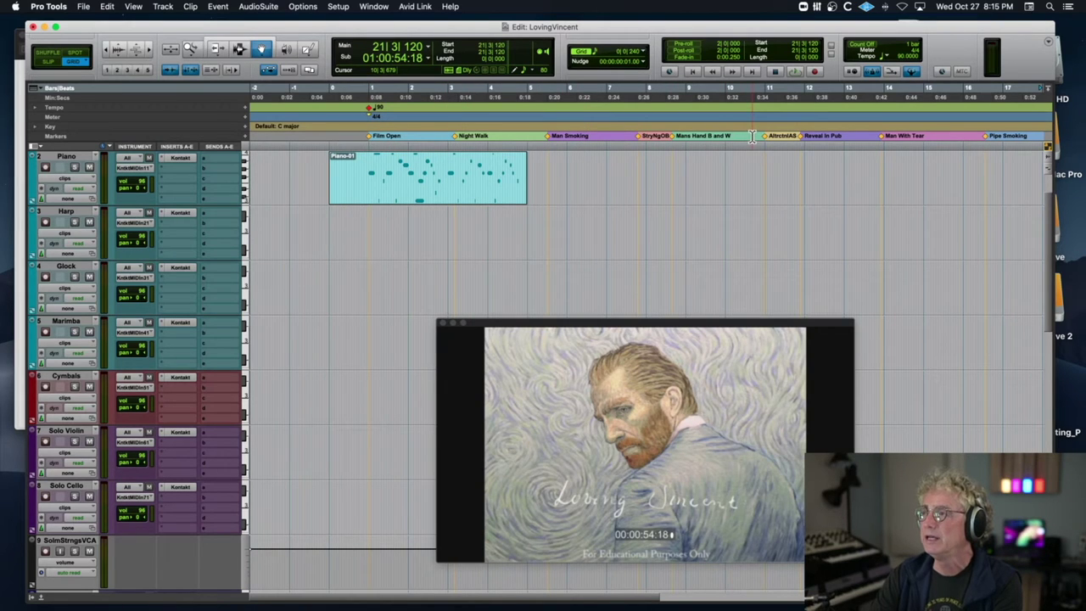
{"action": "scroll", "coordinate": [752, 137], "scroll_direction": "right", "scroll_amount": 3}
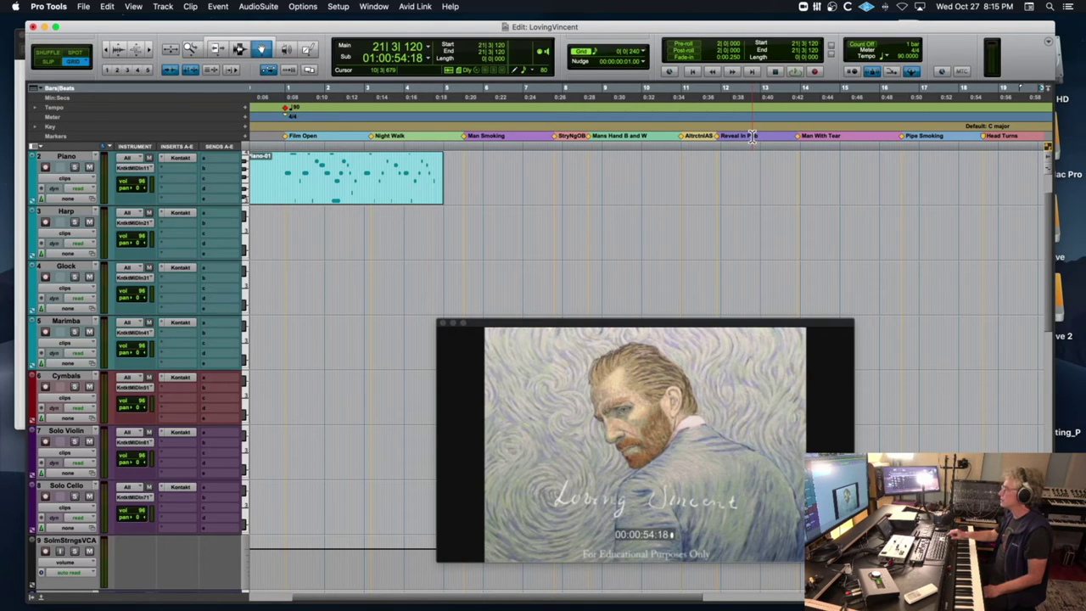
{"action": "key", "text": "Return"}
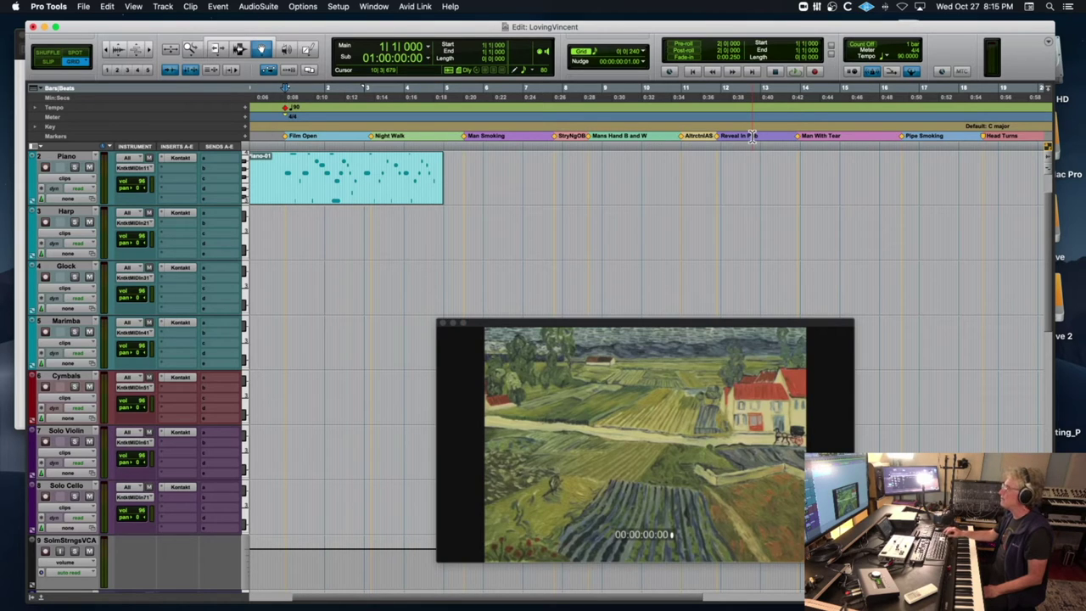
{"action": "key", "text": "period"}
{"action": "key", "text": "5"}
{"action": "key", "text": "period"}
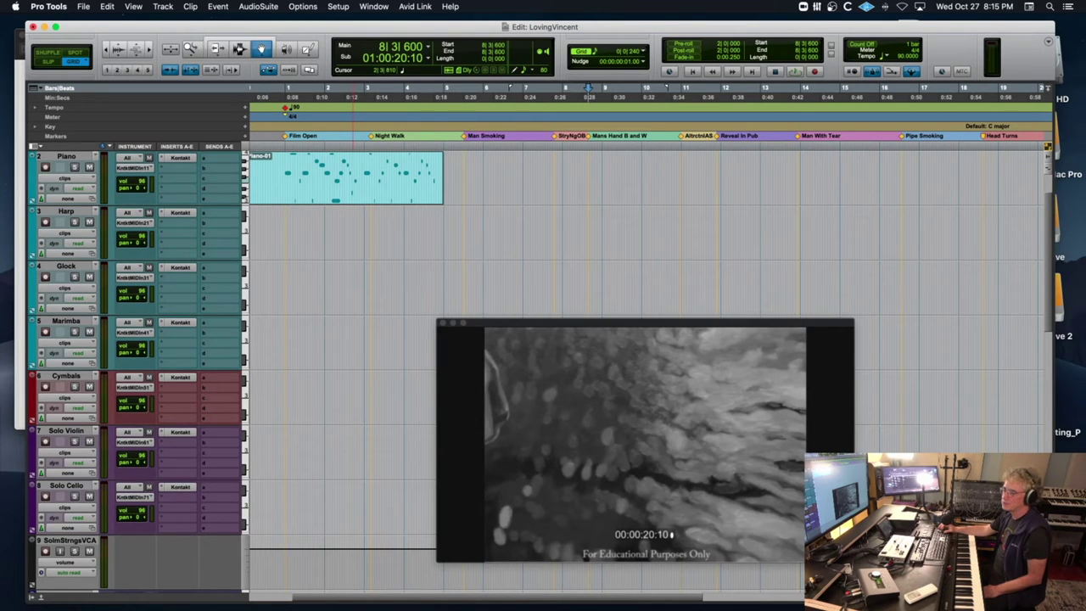
Open the Memory Locations window clear of the track controls and recall the Pipe Smoking marker
{"action": "left_click", "coordinate": [374, 6]}
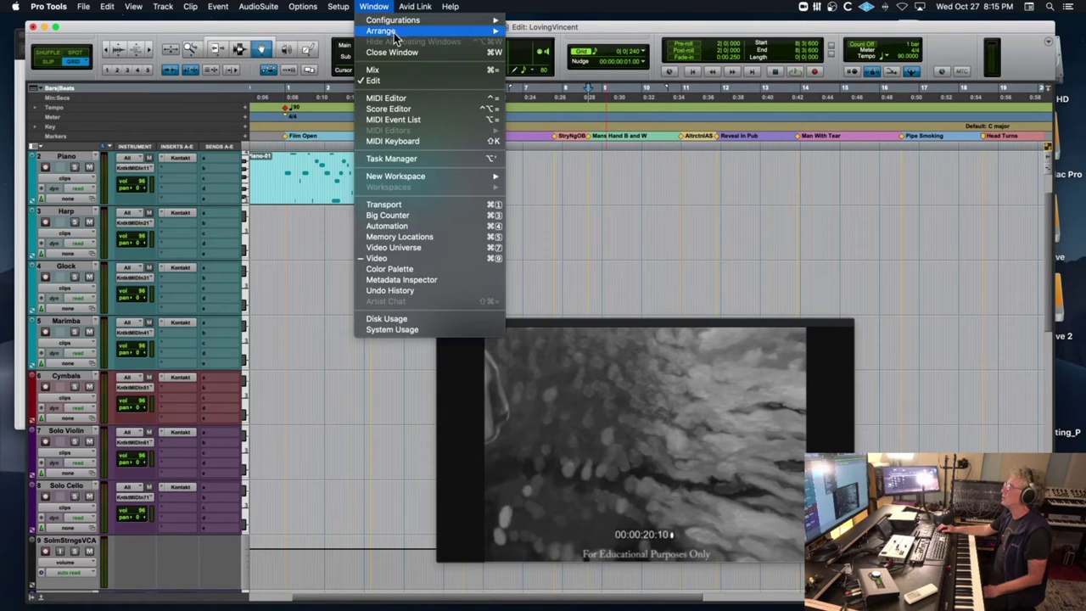
{"action": "left_click", "coordinate": [417, 237]}
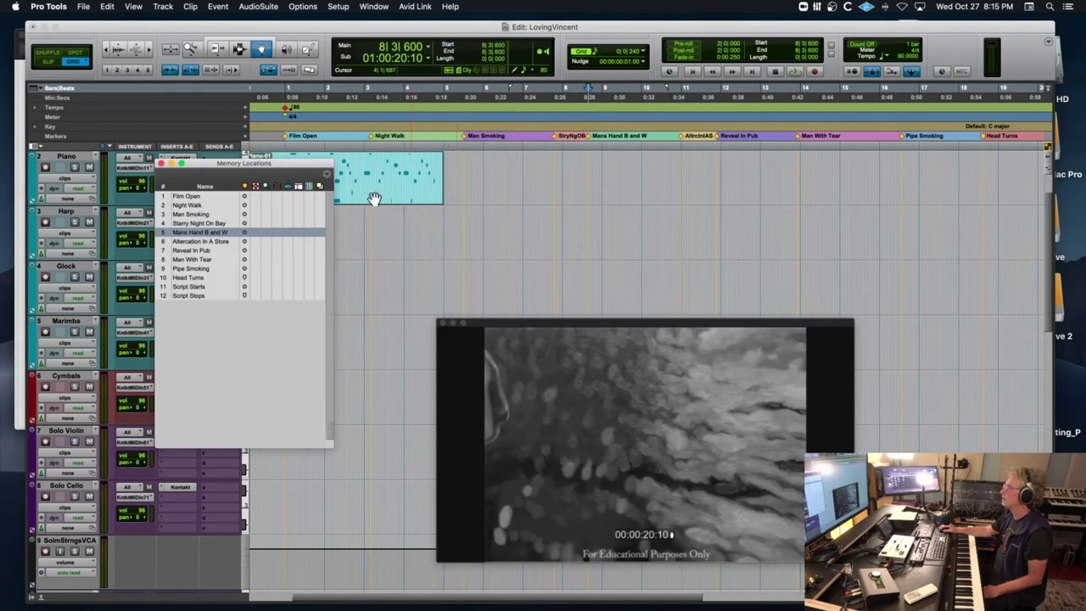
{"action": "left_click_drag", "start_coordinate": [242, 163], "coordinate": [489, 168]}
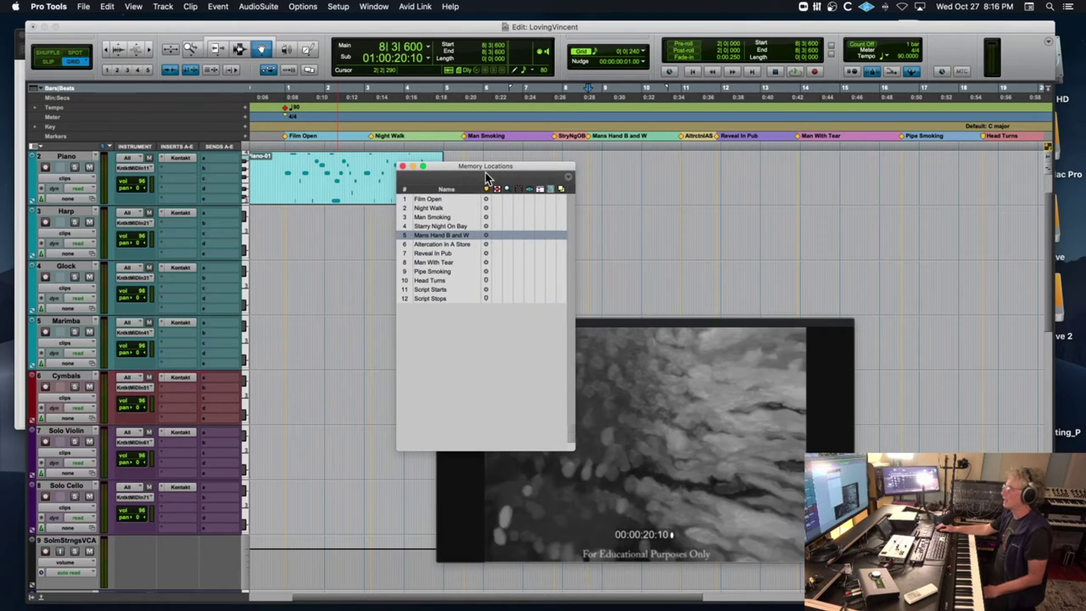
{"action": "left_click", "coordinate": [408, 272]}
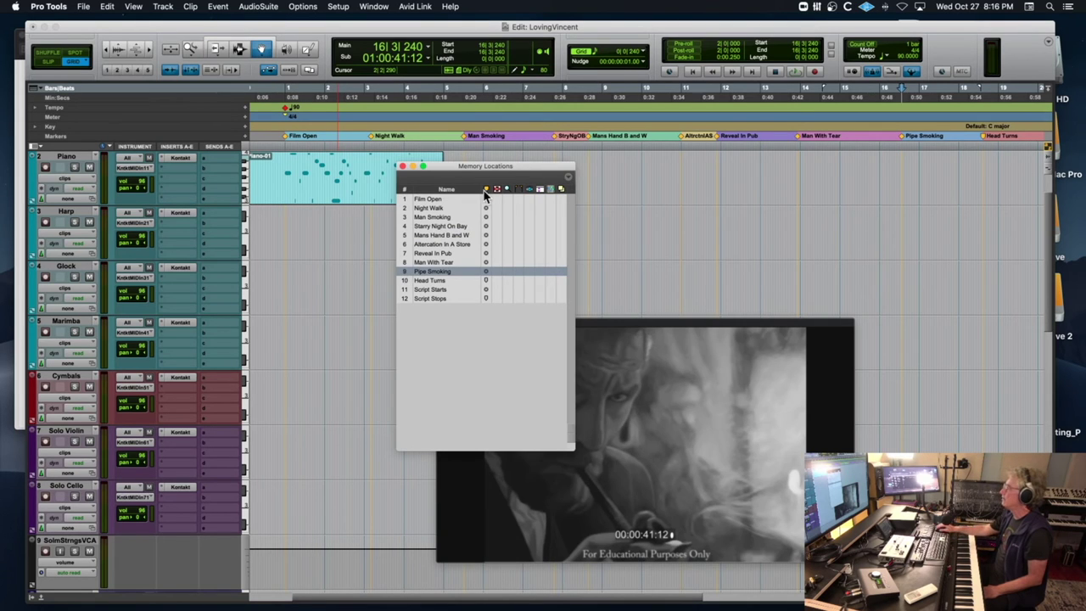
Save the session and clear the Memory Locations window from the Edit window
{"action": "left_click_drag", "start_coordinate": [494, 170], "coordinate": [321, 186]}
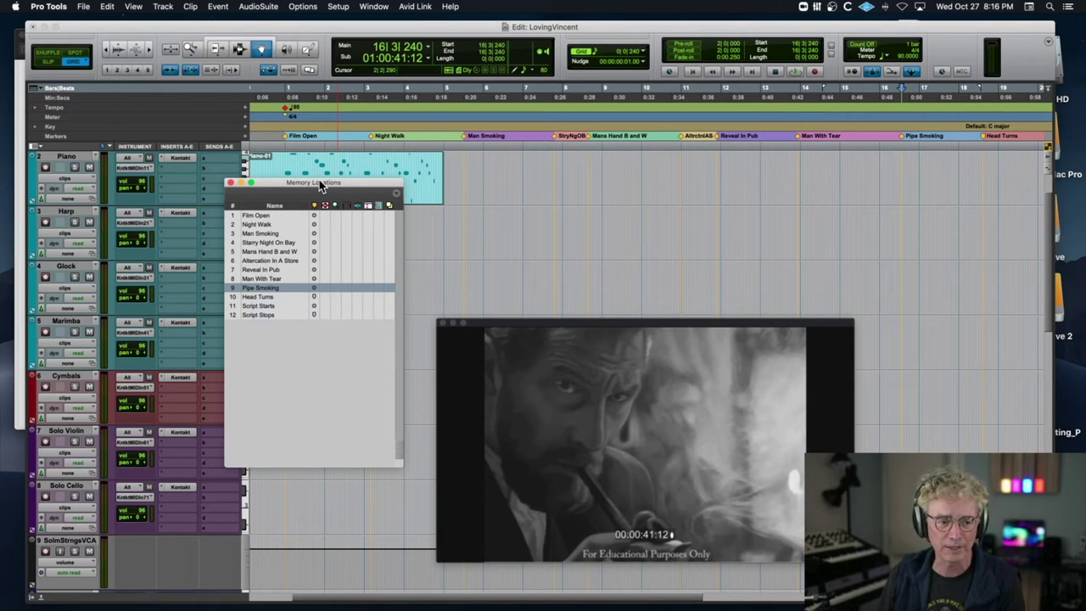
{"action": "key", "text": "super+s"}
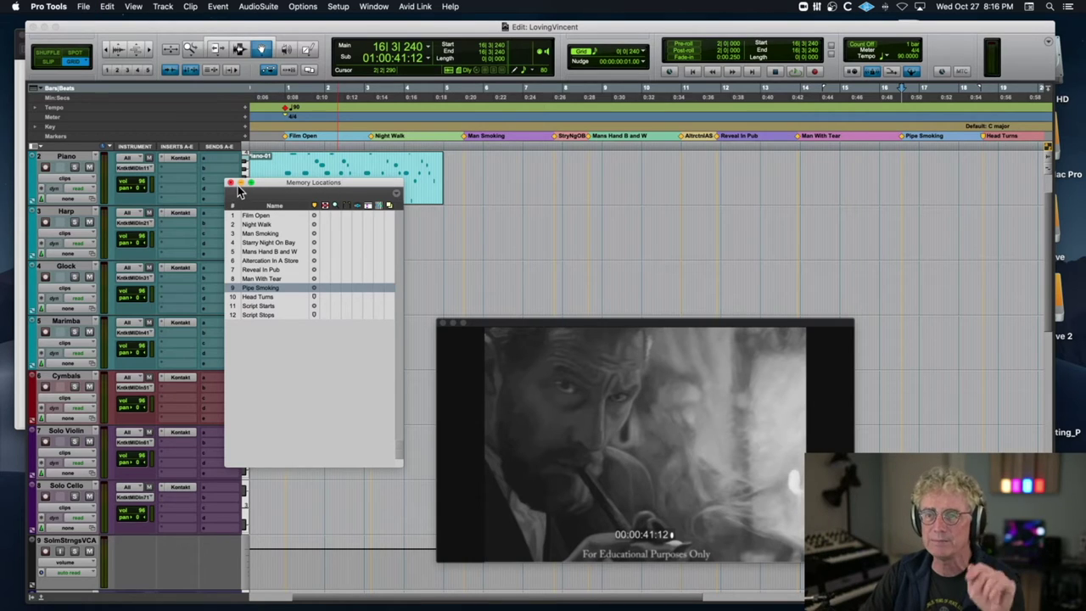
{"action": "left_click_drag", "start_coordinate": [288, 192], "coordinate": [1085, 212]}
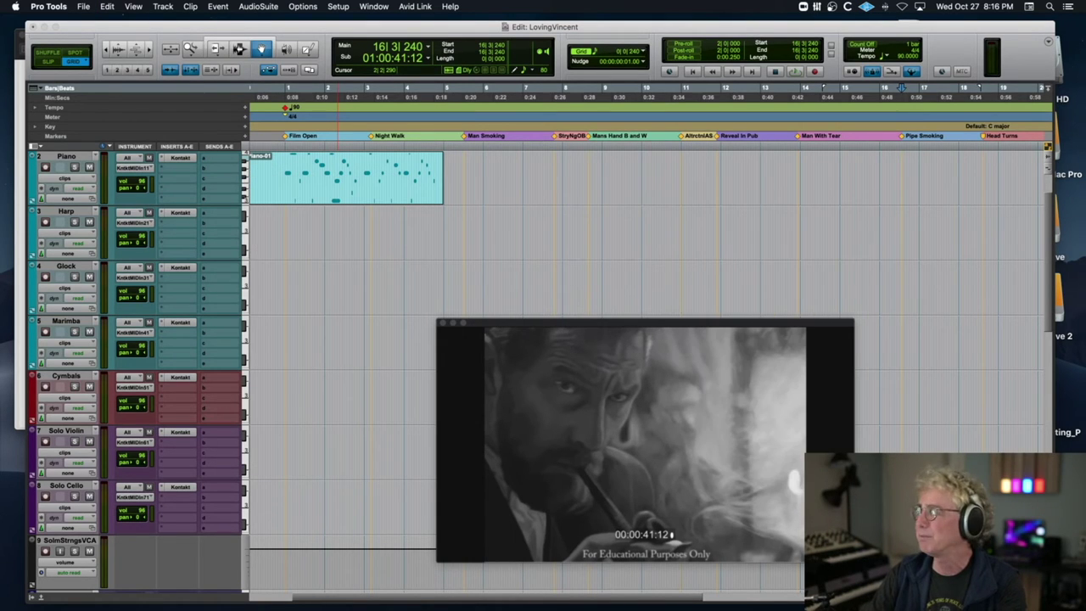
Shrink the video window and park it over the far end of the timeline rulers, clear of the first markers
{"action": "left_click_drag", "start_coordinate": [759, 320], "coordinate": [971, 29]}
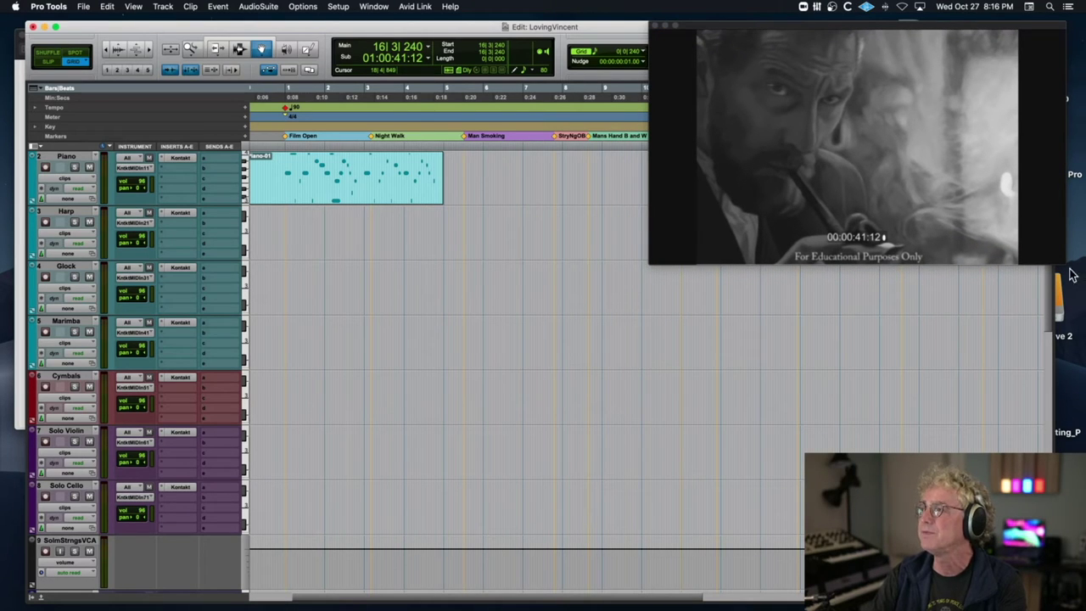
{"action": "left_click_drag", "start_coordinate": [1063, 265], "coordinate": [849, 175]}
{"action": "left_click_drag", "start_coordinate": [743, 27], "coordinate": [933, 27]}
{"action": "left_click_drag", "start_coordinate": [801, 31], "coordinate": [823, 26]}
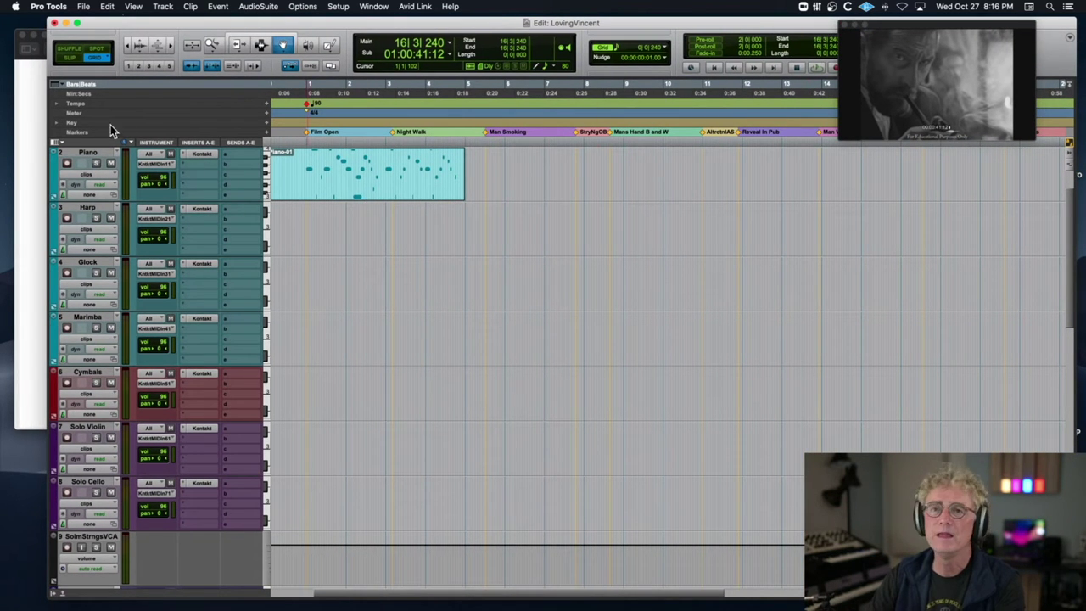
Close the LovingVincentSpotting_PC document in Preview and extend the Pro Tools Edit window to fill the screen
{"action": "left_click", "coordinate": [30, 119]}
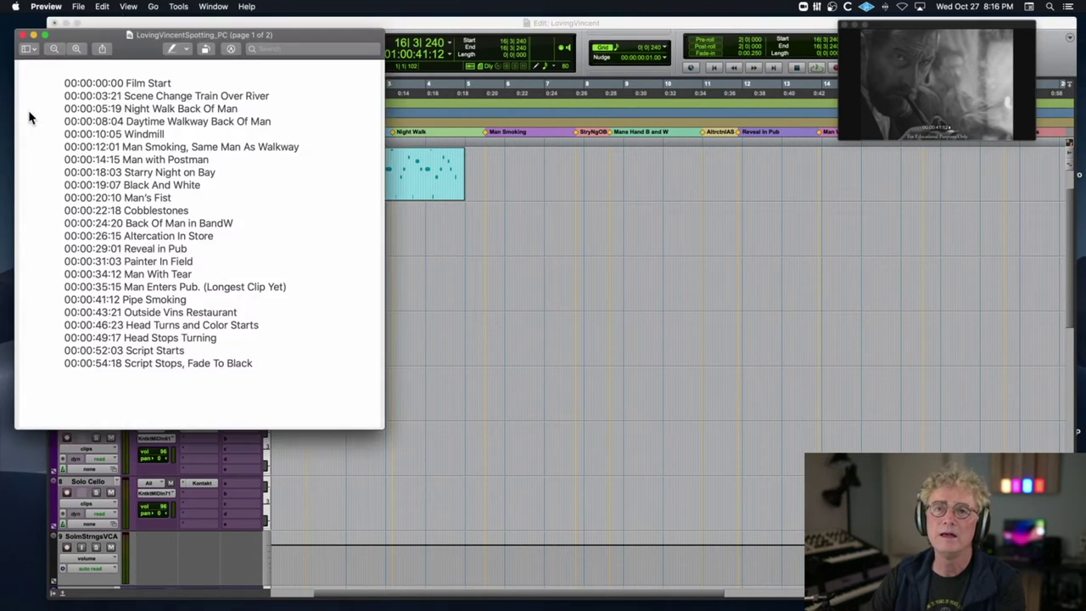
{"action": "left_click", "coordinate": [24, 35]}
{"action": "left_click_drag", "start_coordinate": [138, 24], "coordinate": [113, 24]}
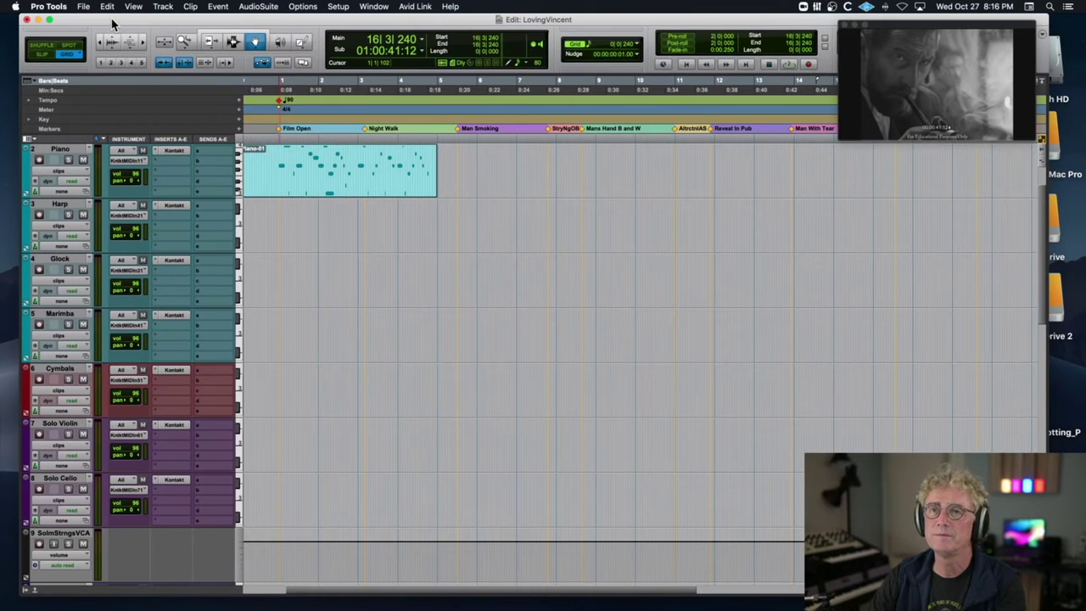
{"action": "left_click_drag", "start_coordinate": [1048, 595], "coordinate": [1085, 606]}
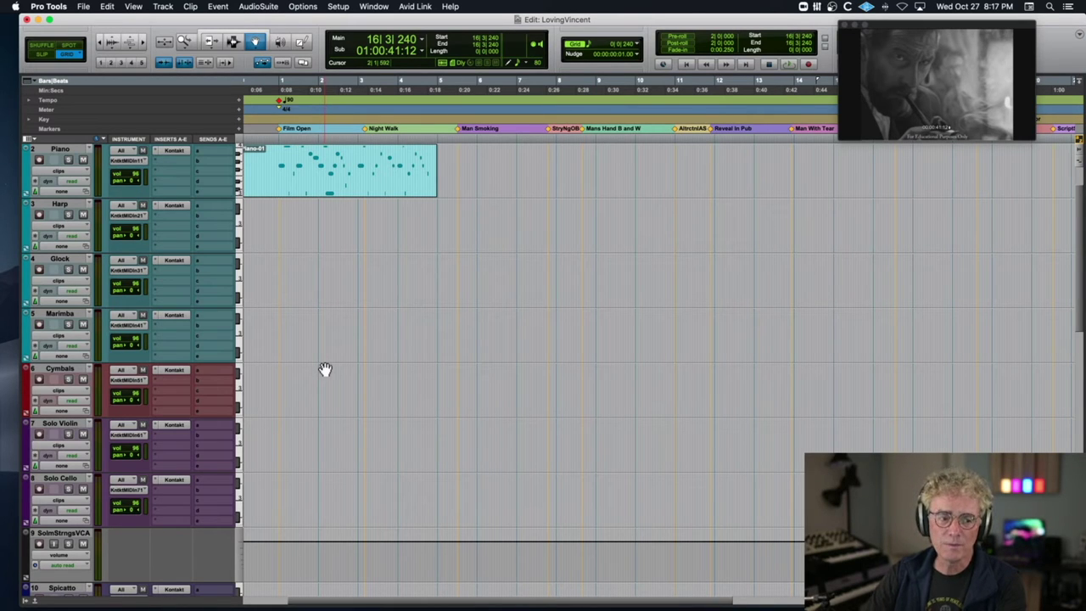
Record-enable the Piano, Harp, Glock, Marimba and Cymbals tracks one after another to audition each instrument
{"action": "scroll", "coordinate": [325, 369], "scroll_direction": "up", "scroll_amount": 2}
{"action": "scroll", "coordinate": [325, 369], "scroll_direction": "left", "scroll_amount": 2}
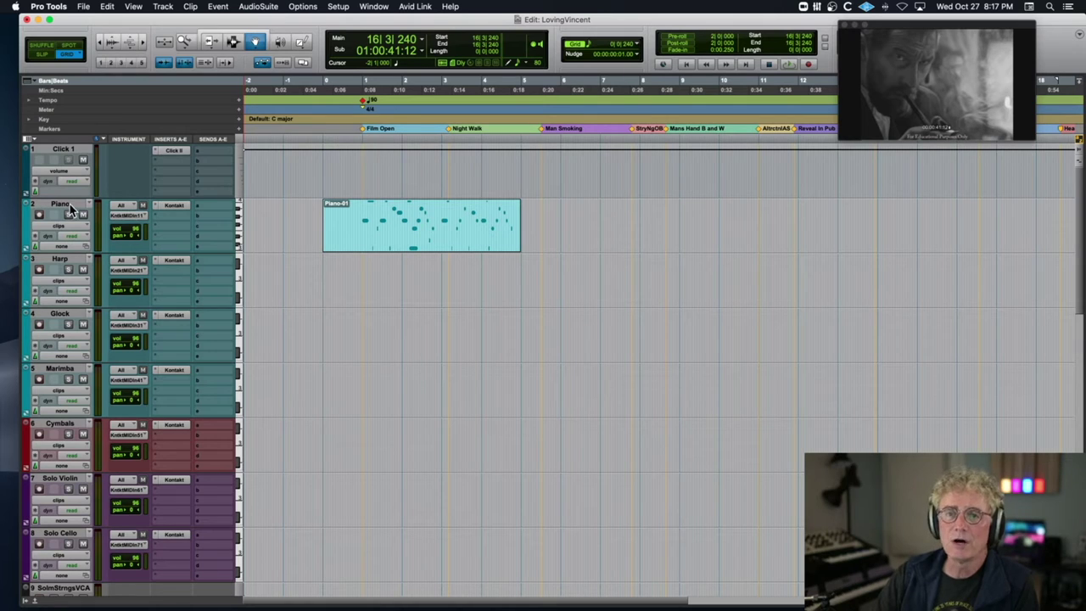
{"action": "scroll", "coordinate": [70, 207], "scroll_direction": "right", "scroll_amount": 1}
{"action": "scroll", "coordinate": [69, 207], "scroll_direction": "left", "scroll_amount": 1}
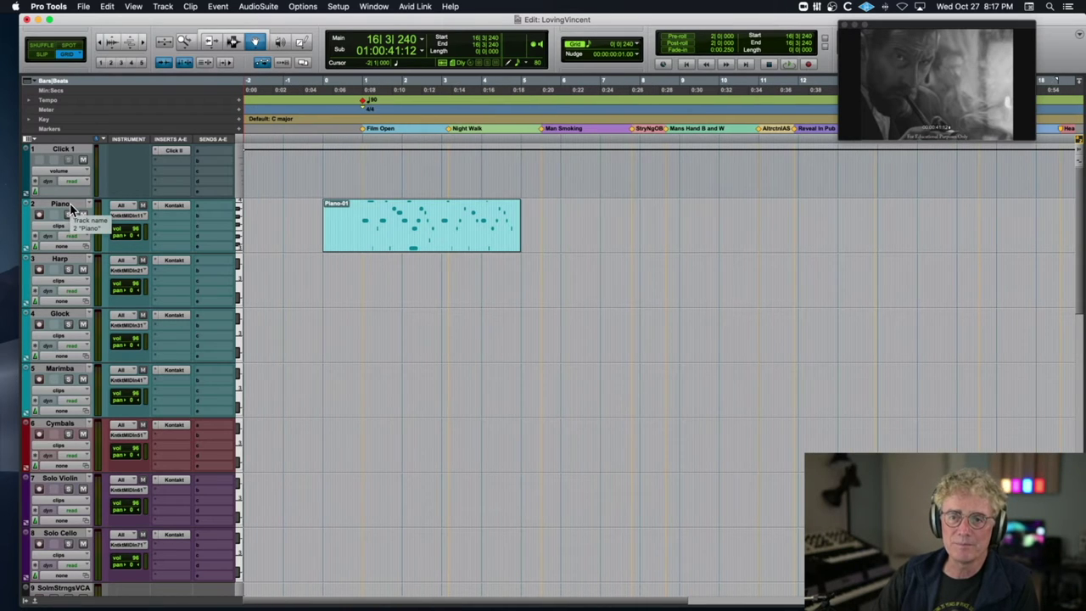
{"action": "left_click", "coordinate": [40, 214]}
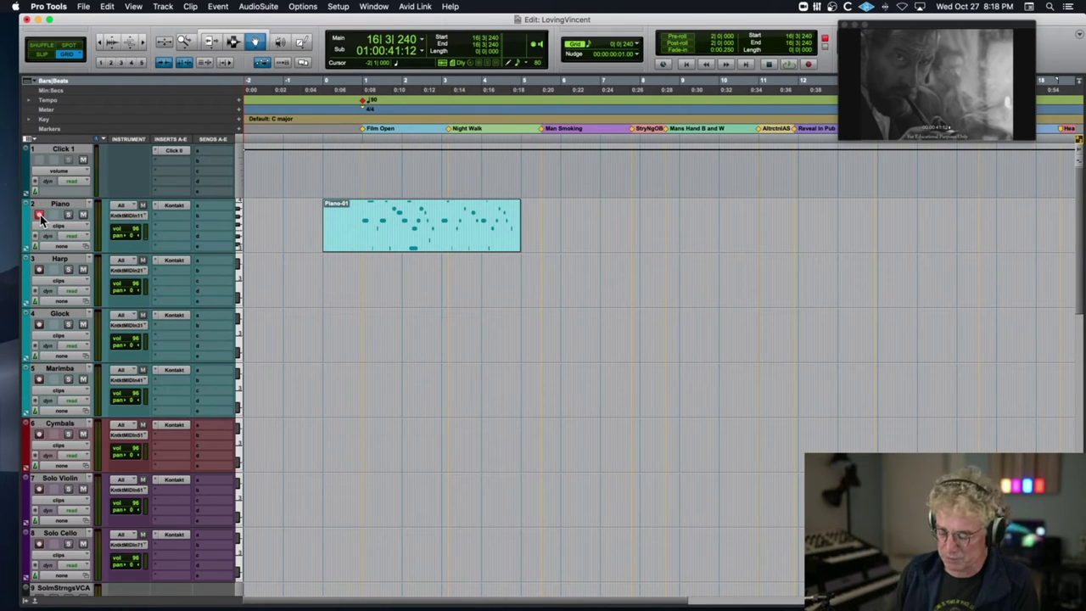
{"action": "left_click", "coordinate": [39, 269]}
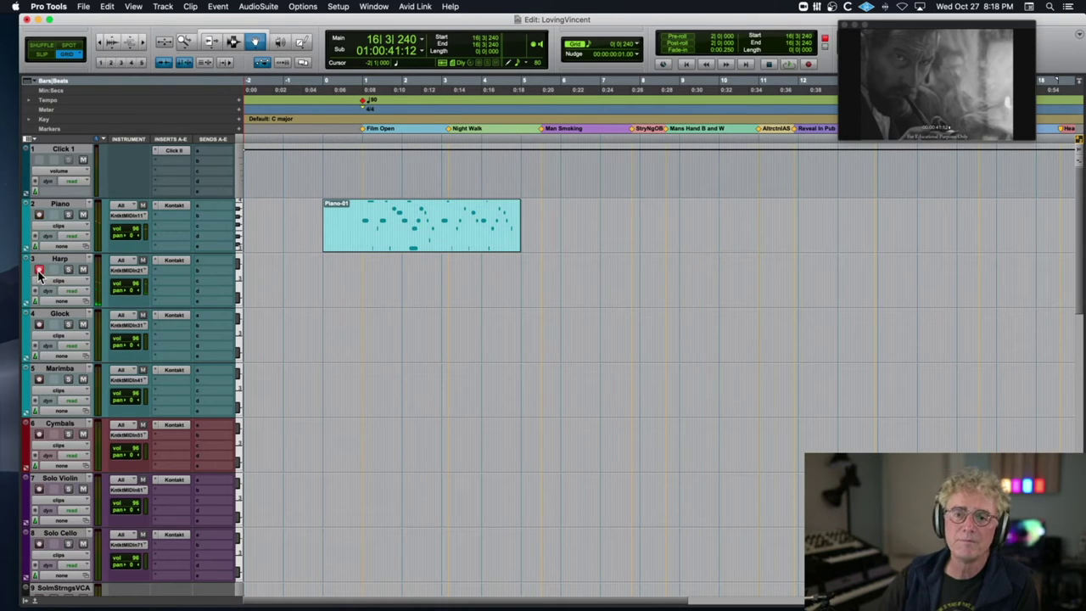
{"action": "left_click", "coordinate": [38, 324]}
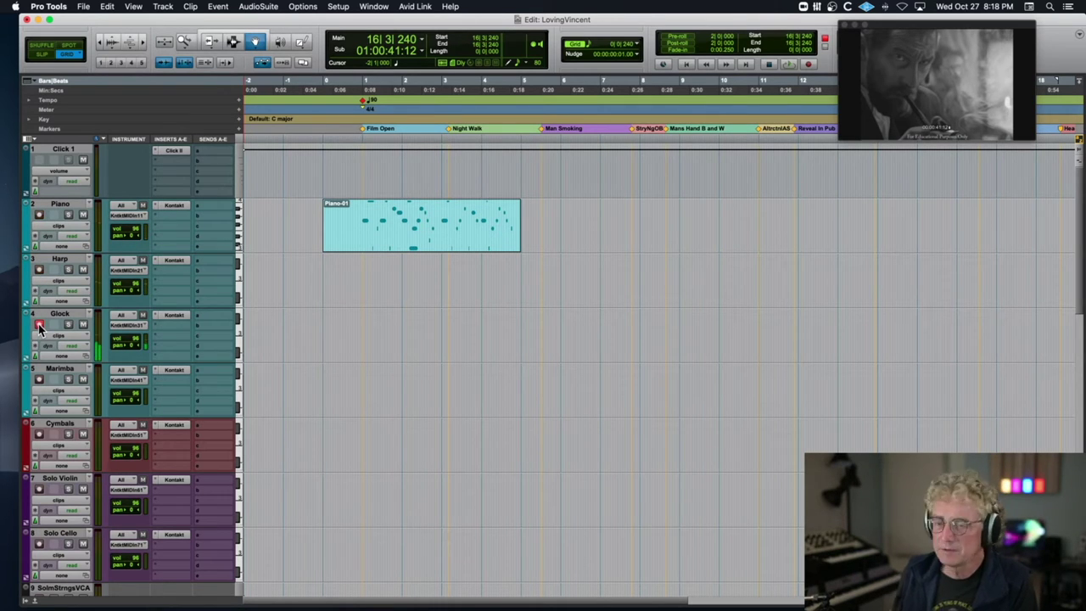
{"action": "left_click", "coordinate": [39, 378]}
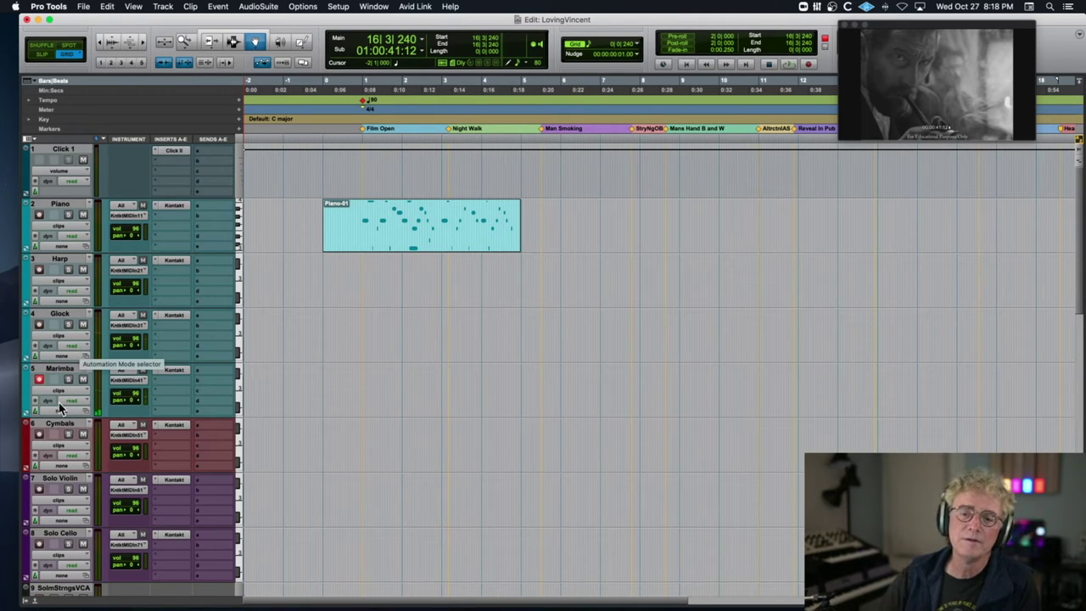
{"action": "left_click", "coordinate": [39, 436]}
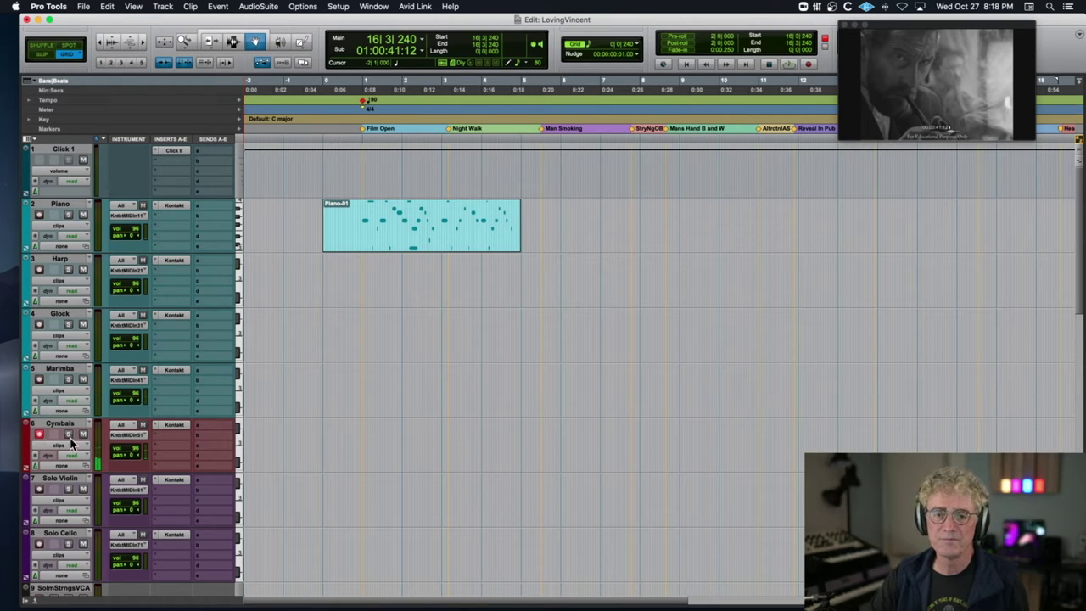
Record-enable the Solo Violin and Solo Cello tracks one after another to audition both solo strings
{"action": "scroll", "coordinate": [70, 465], "scroll_direction": "down", "scroll_amount": 3}
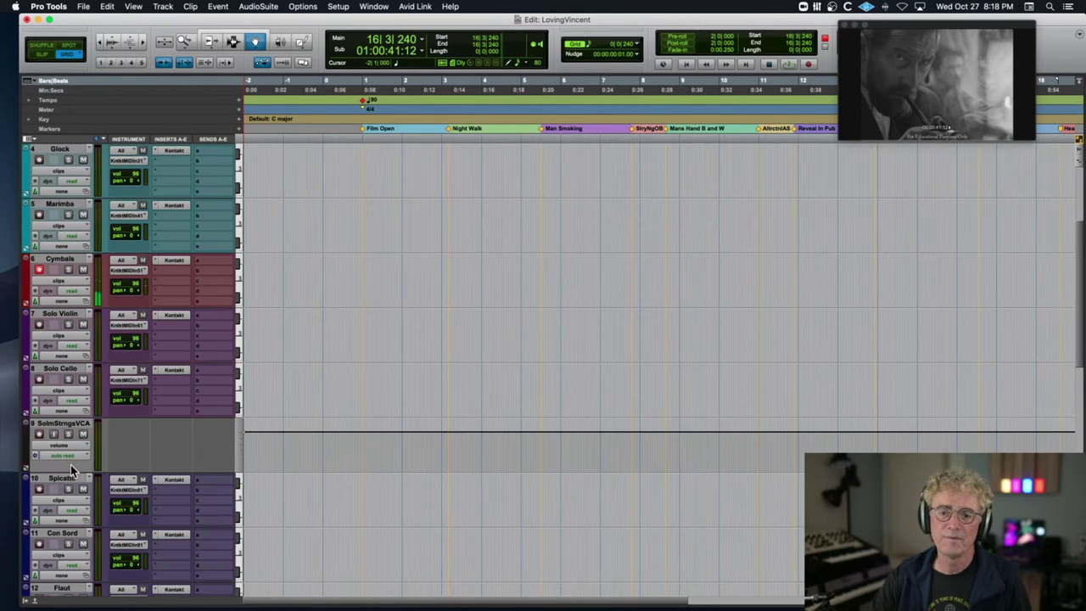
{"action": "left_click", "coordinate": [41, 327]}
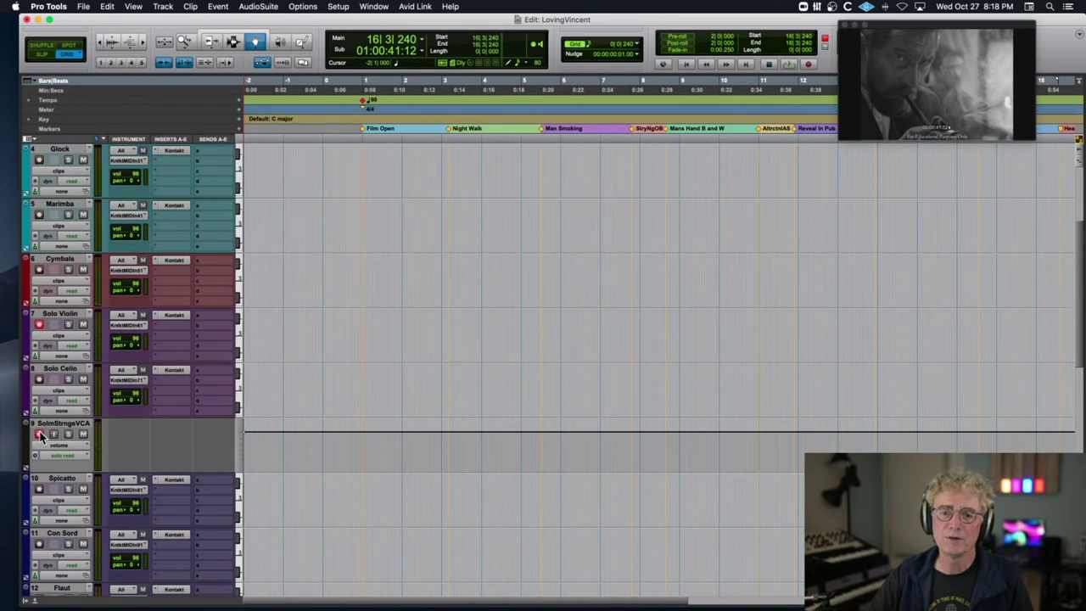
{"action": "left_click", "coordinate": [40, 381]}
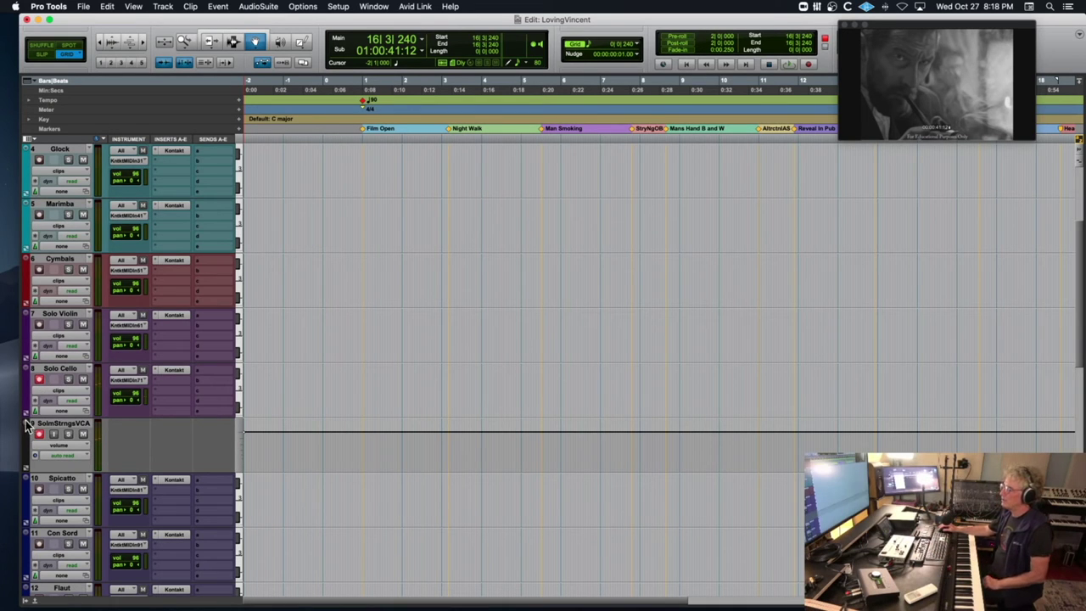
Audition the ensemble strings by record-enabling Spicatto, Con Sord, Flaut, Pizz, Col Leg and Bass Pizz one after another
{"action": "left_click", "coordinate": [38, 489]}
{"action": "scroll", "coordinate": [72, 472], "scroll_direction": "down", "scroll_amount": 5}
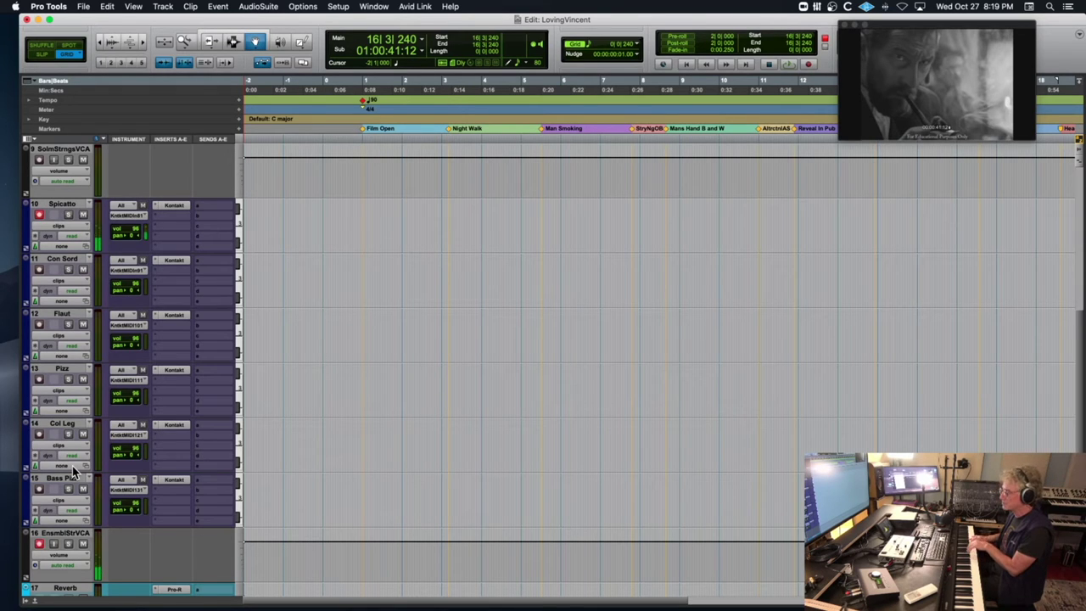
{"action": "scroll", "coordinate": [660, 341], "scroll_direction": "right", "scroll_amount": 1}
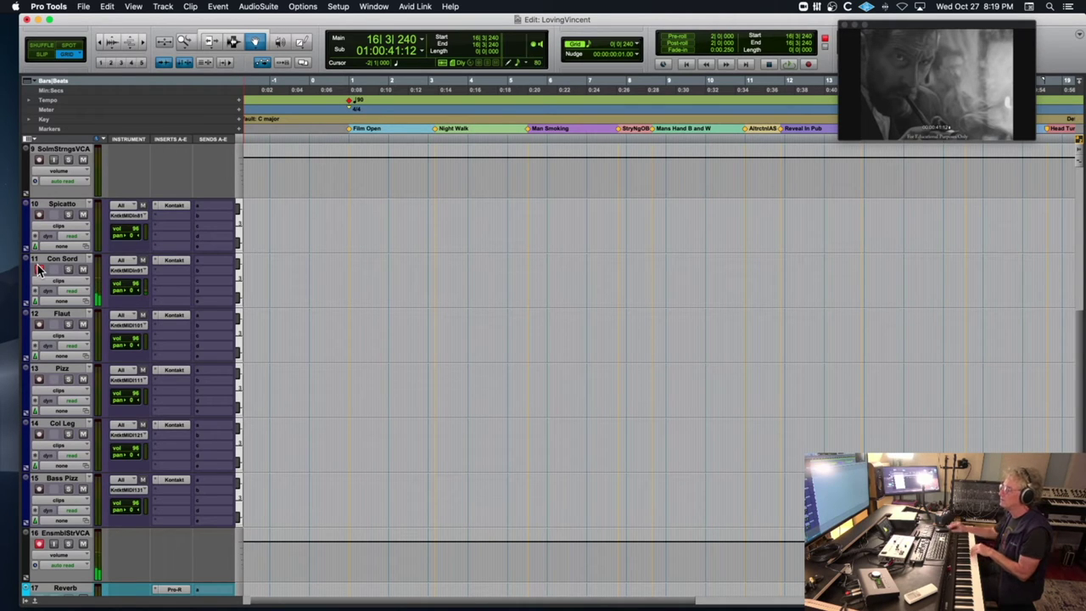
{"action": "left_click", "coordinate": [39, 325]}
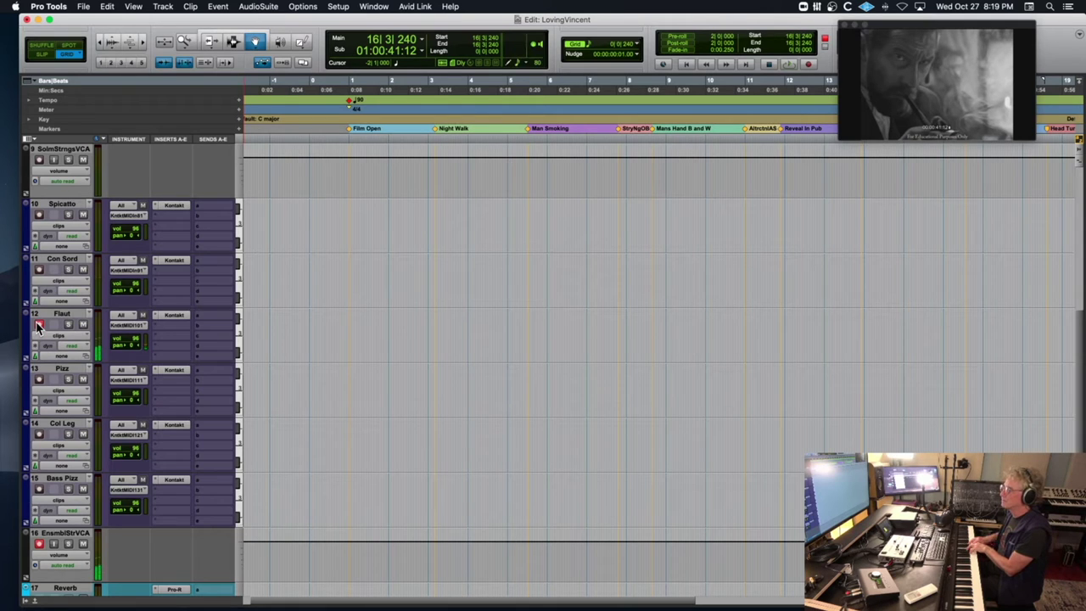
{"action": "left_click", "coordinate": [39, 380]}
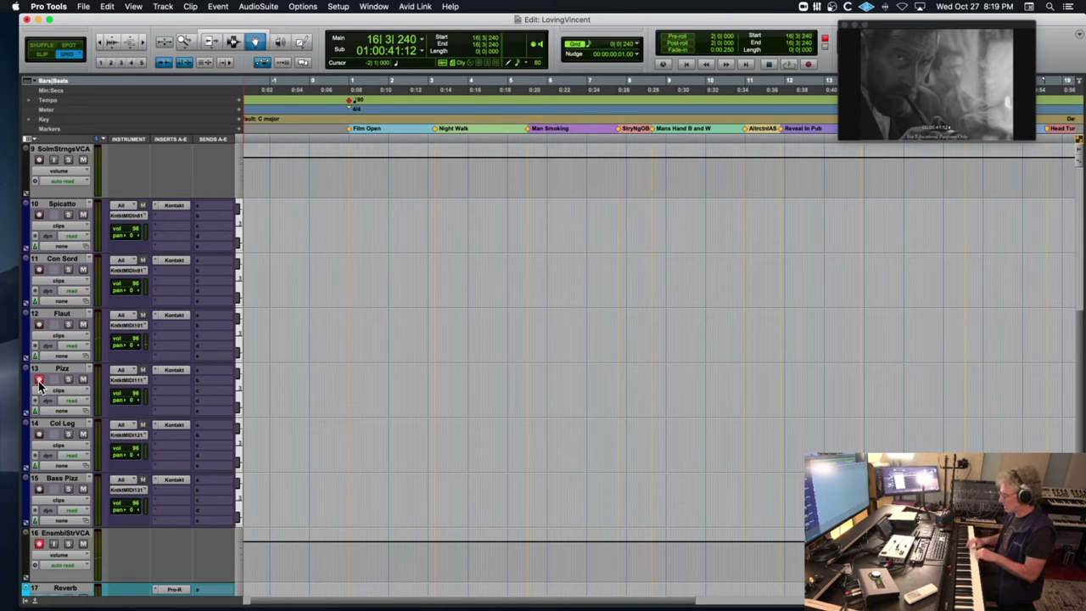
{"action": "scroll", "coordinate": [39, 386], "scroll_direction": "down", "scroll_amount": 1}
{"action": "scroll", "coordinate": [39, 386], "scroll_direction": "down", "scroll_amount": 3}
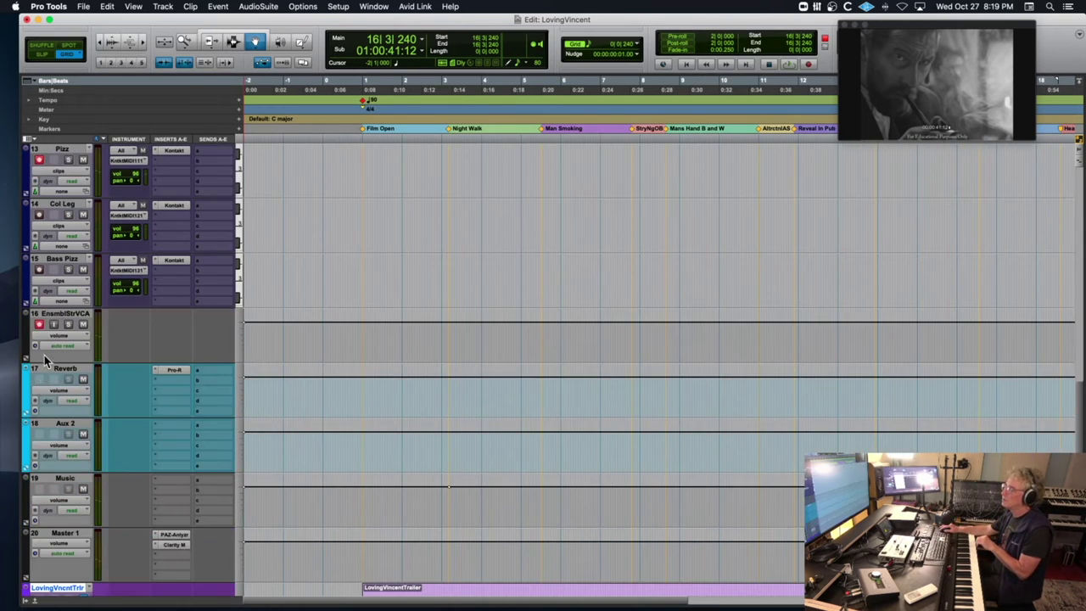
{"action": "left_click", "coordinate": [38, 215]}
{"action": "left_click", "coordinate": [39, 270]}
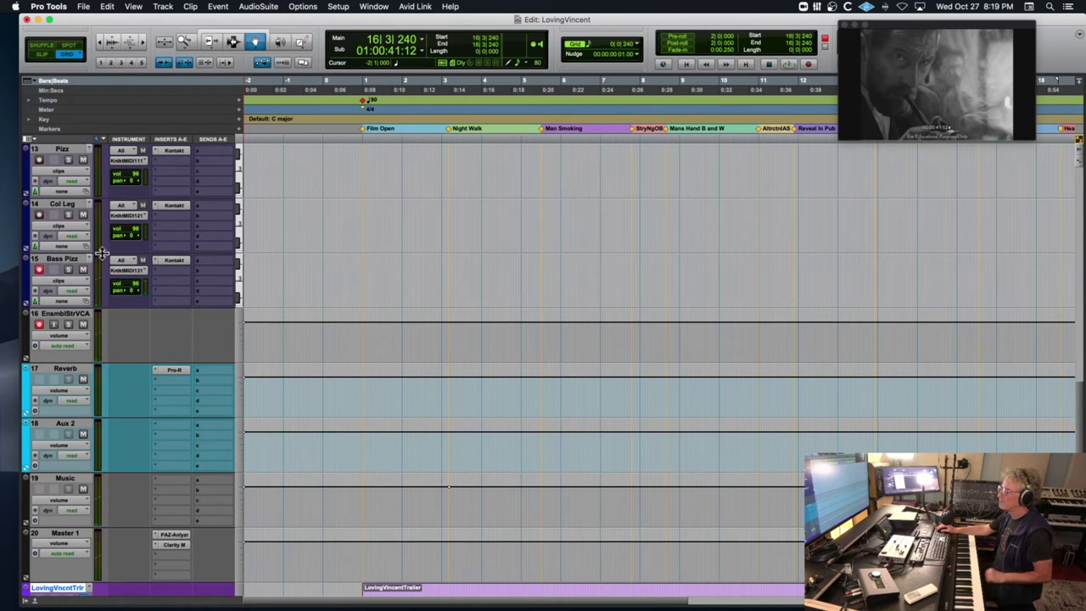
Show the I/O column in the Edit window to display the routing of the Reverb and Music tracks
{"action": "left_click", "coordinate": [73, 370]}
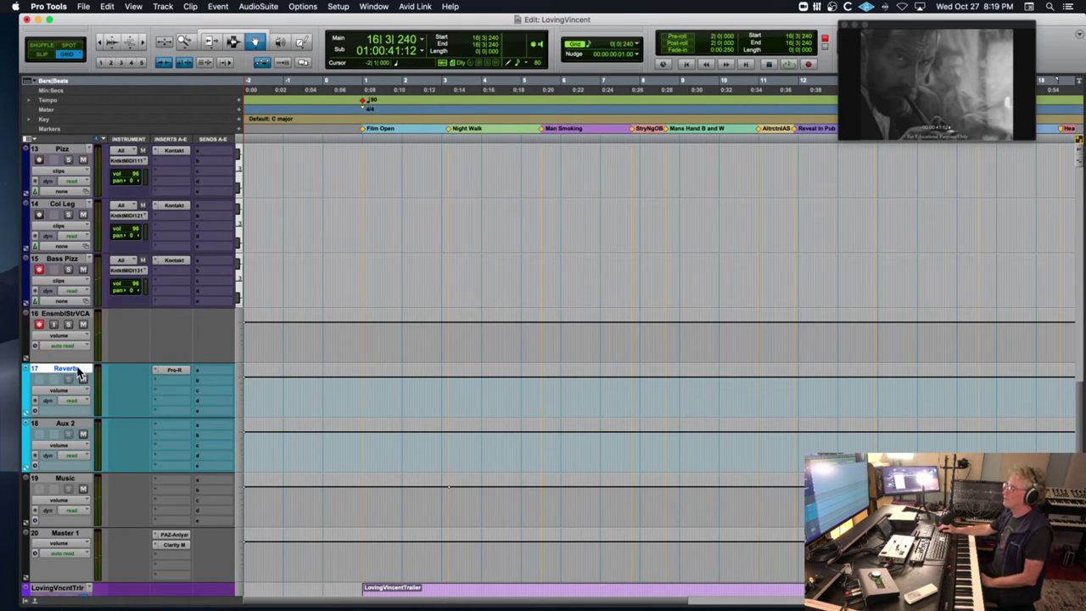
{"action": "left_click", "coordinate": [73, 480]}
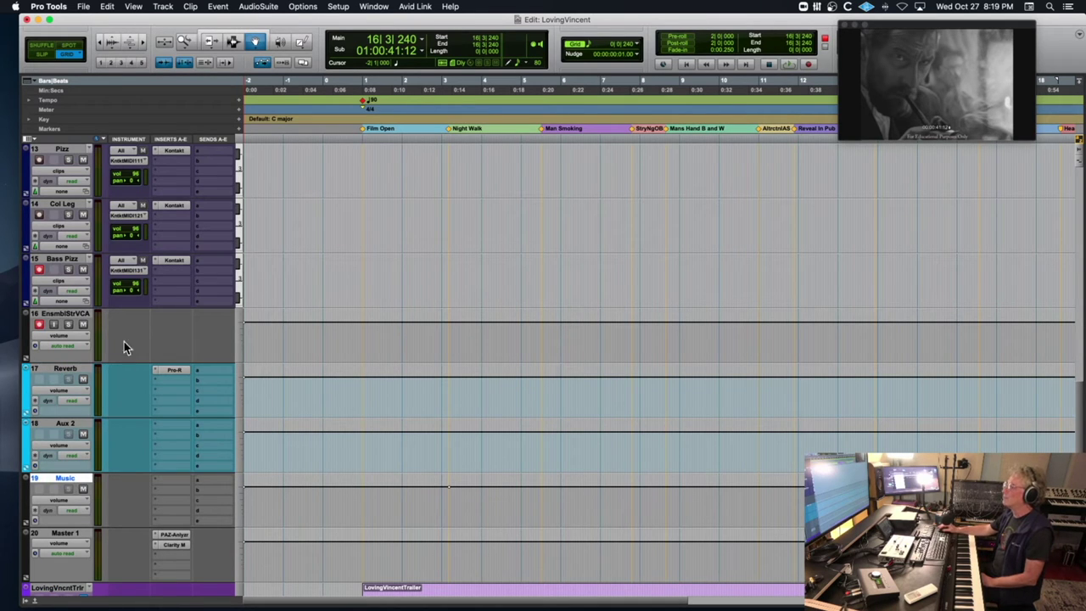
{"action": "left_click", "coordinate": [32, 139]}
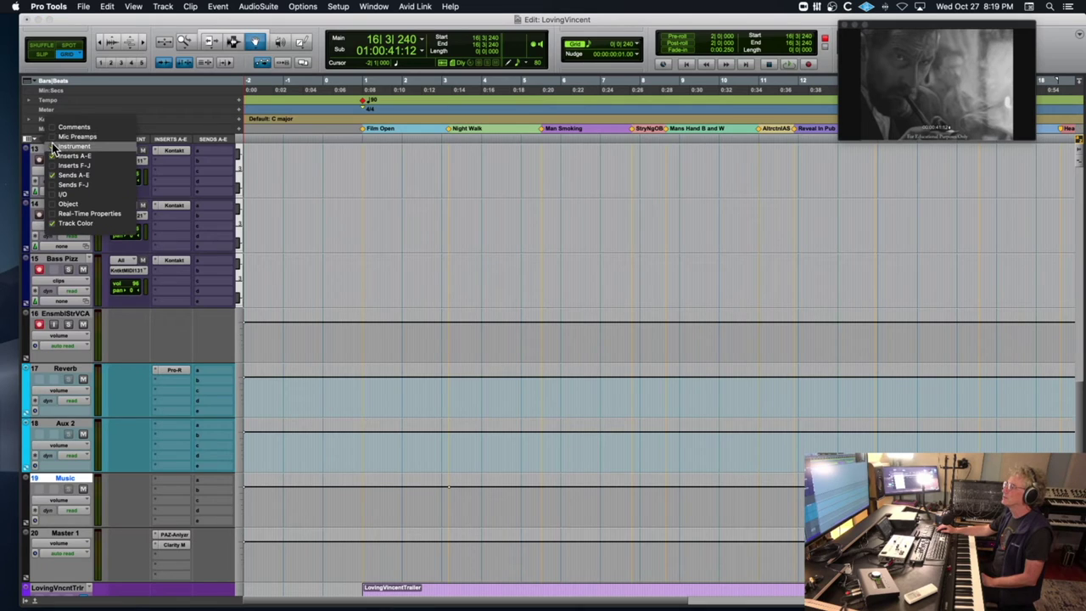
{"action": "left_click", "coordinate": [61, 194]}
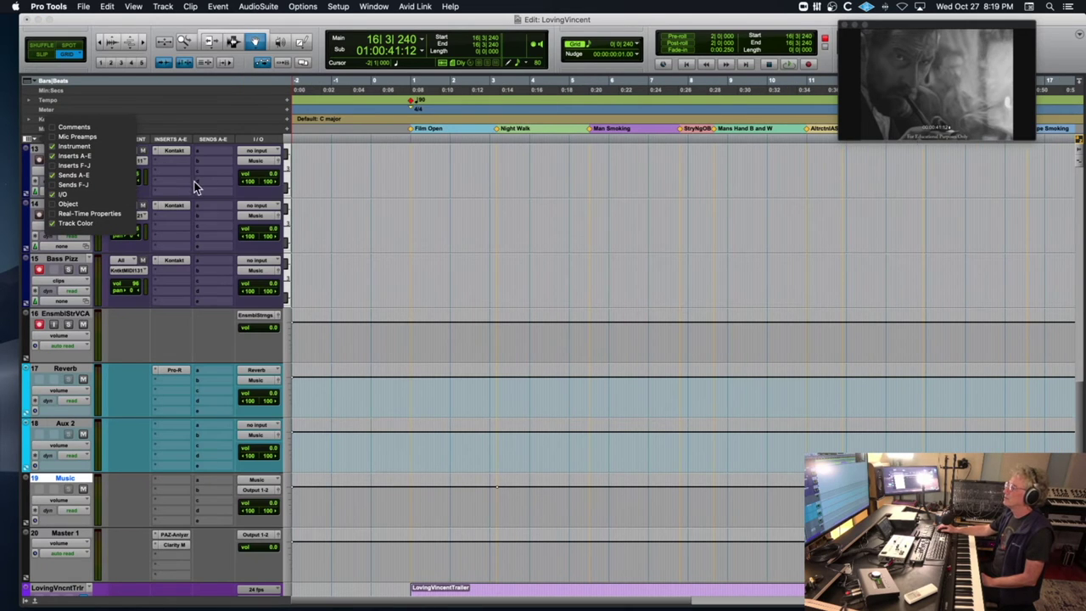
{"action": "left_click", "coordinate": [67, 478]}
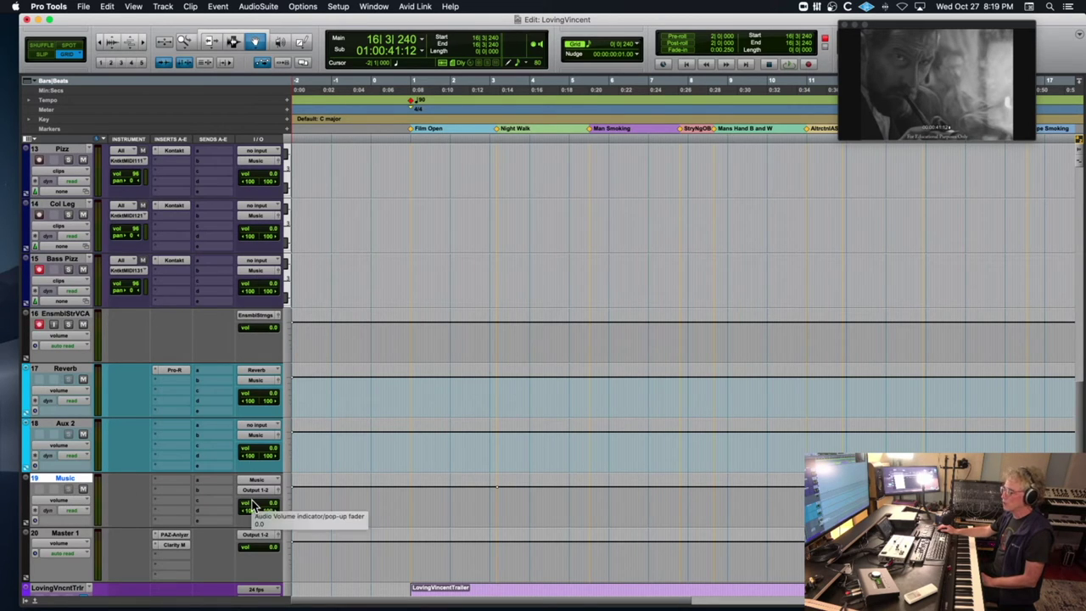
Select the area around the stray volume breakpoint near bar 3 on the Music track and delete the breakpoint
{"action": "scroll", "coordinate": [177, 504], "scroll_direction": "down", "scroll_amount": 3}
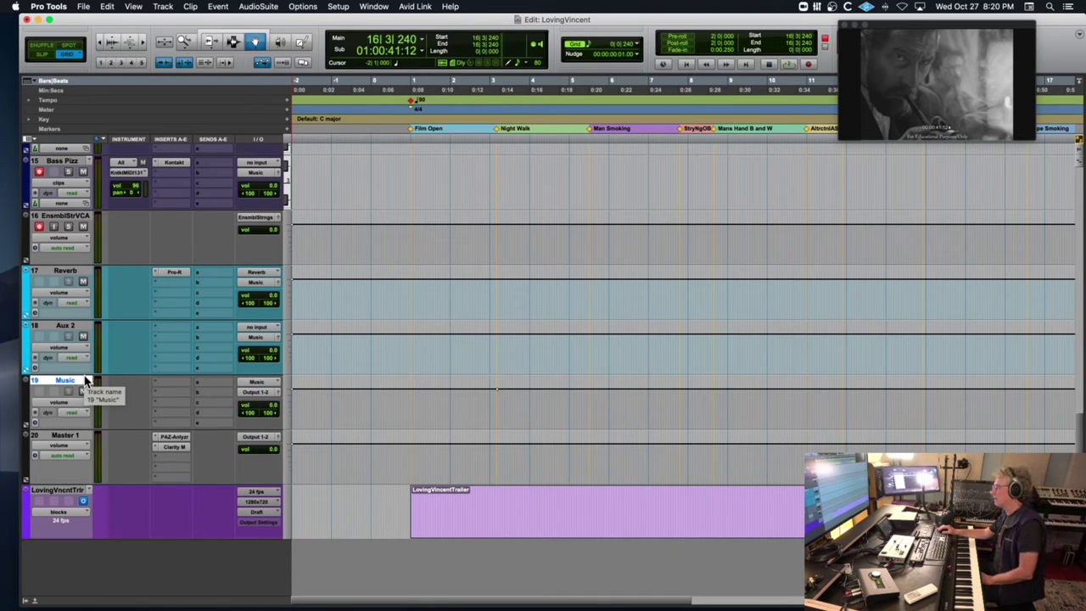
{"action": "left_click", "coordinate": [233, 41]}
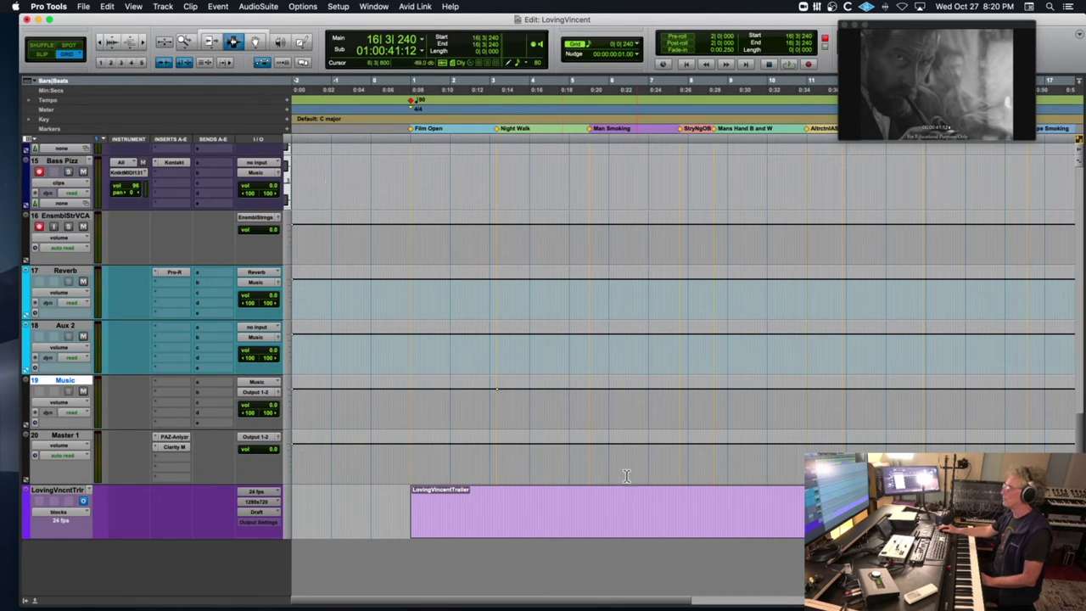
{"action": "left_click_drag", "start_coordinate": [477, 404], "coordinate": [534, 405]}
{"action": "left_click", "coordinate": [475, 405]}
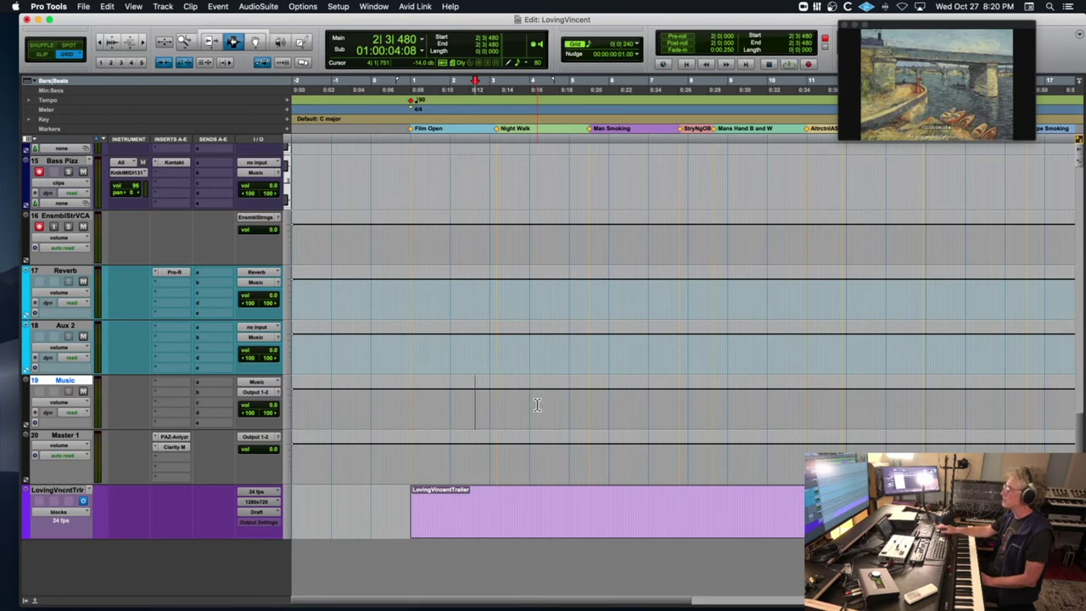
Try the Music track's volume at -6.6 dB, reset it to 0.0 and deselect the track
{"action": "left_click_drag", "start_coordinate": [272, 408], "coordinate": [277, 416]}
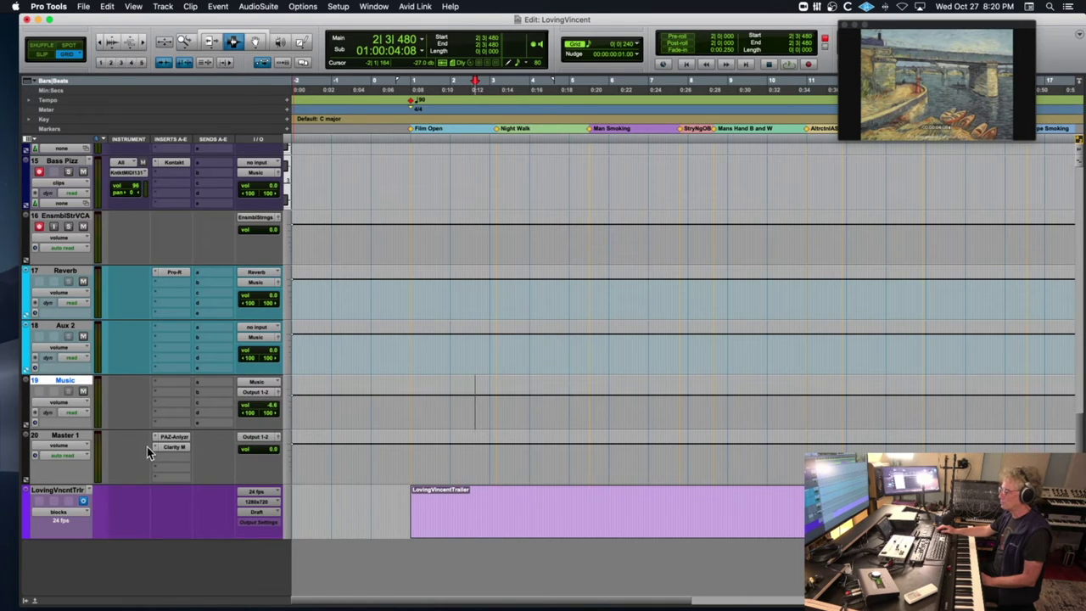
{"action": "left_click", "coordinate": [267, 411], "text": "alt"}
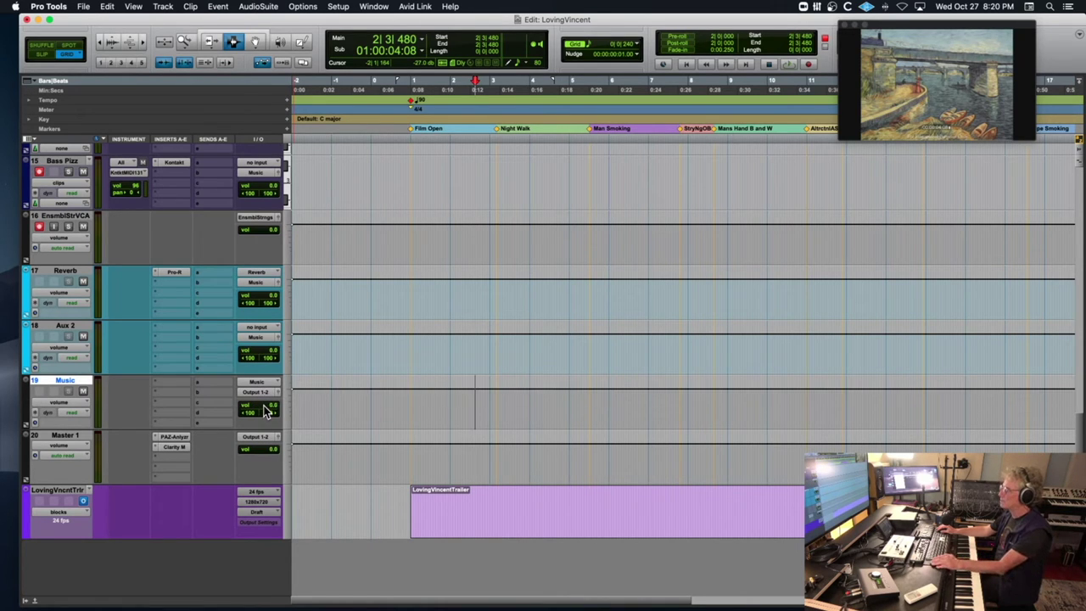
{"action": "left_click", "coordinate": [80, 382]}
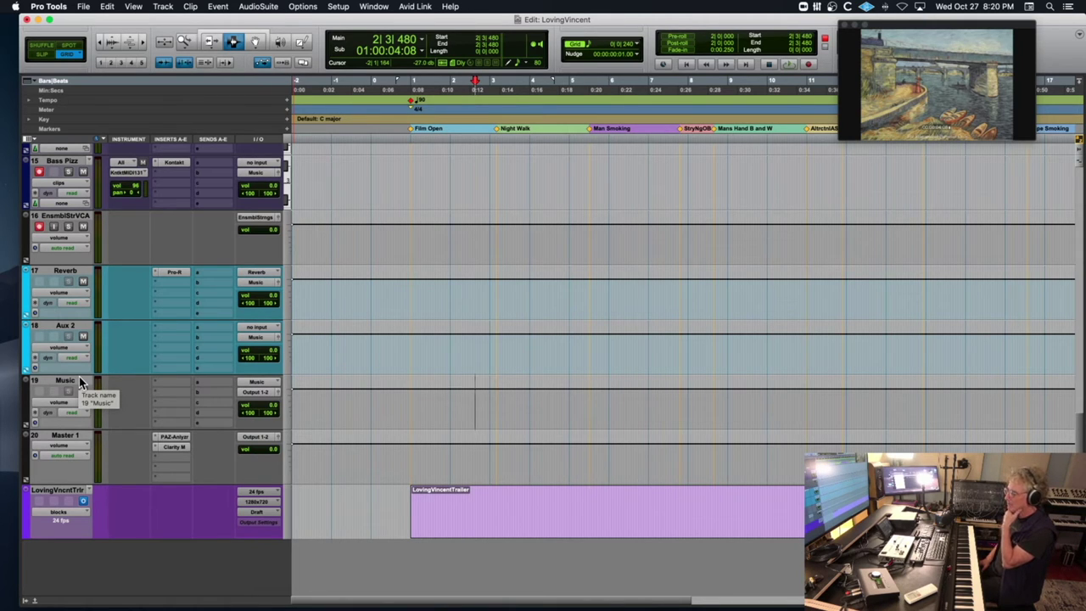
Inspect the PAZ-Analyzer and Clarity M metering plug-ins on the Master 1 track, closing each one after viewing
{"action": "left_click", "coordinate": [174, 437]}
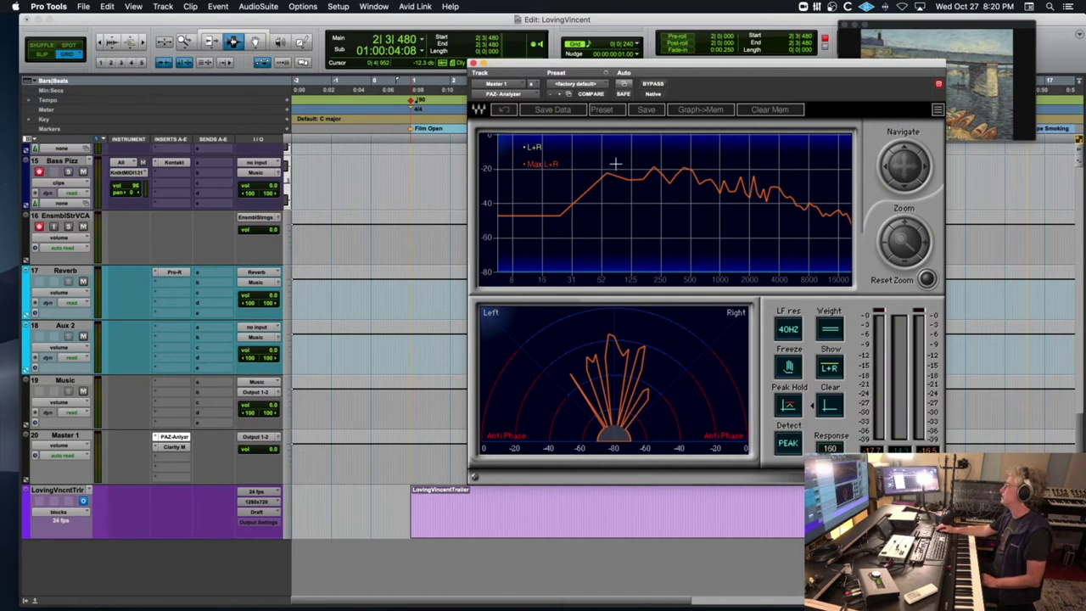
{"action": "left_click", "coordinate": [474, 65]}
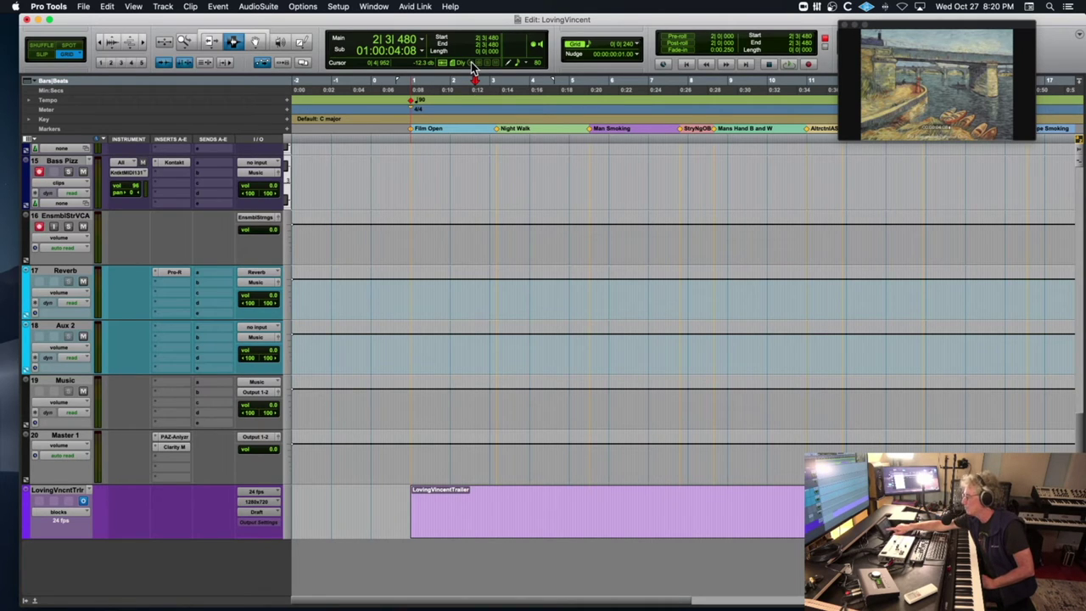
{"action": "left_click", "coordinate": [179, 447]}
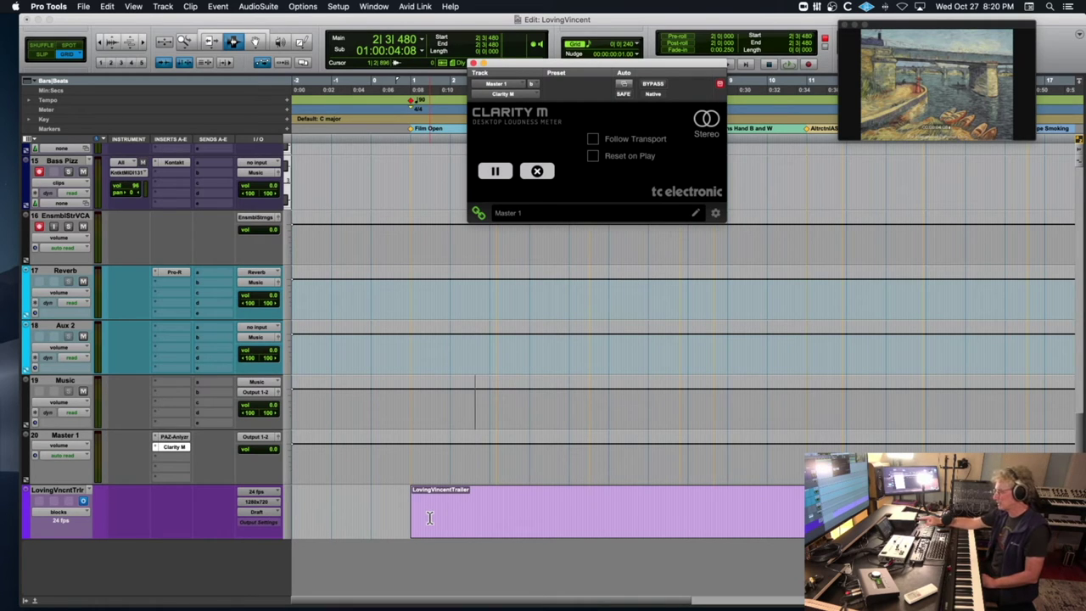
{"action": "scroll", "coordinate": [472, 382], "scroll_direction": "right", "scroll_amount": 3}
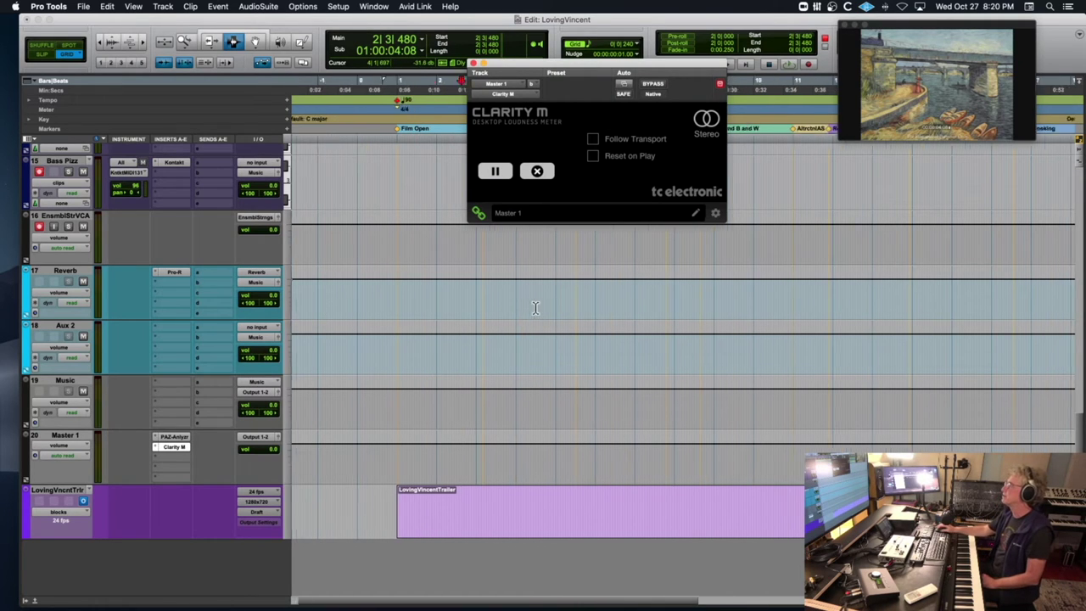
{"action": "left_click", "coordinate": [474, 63]}
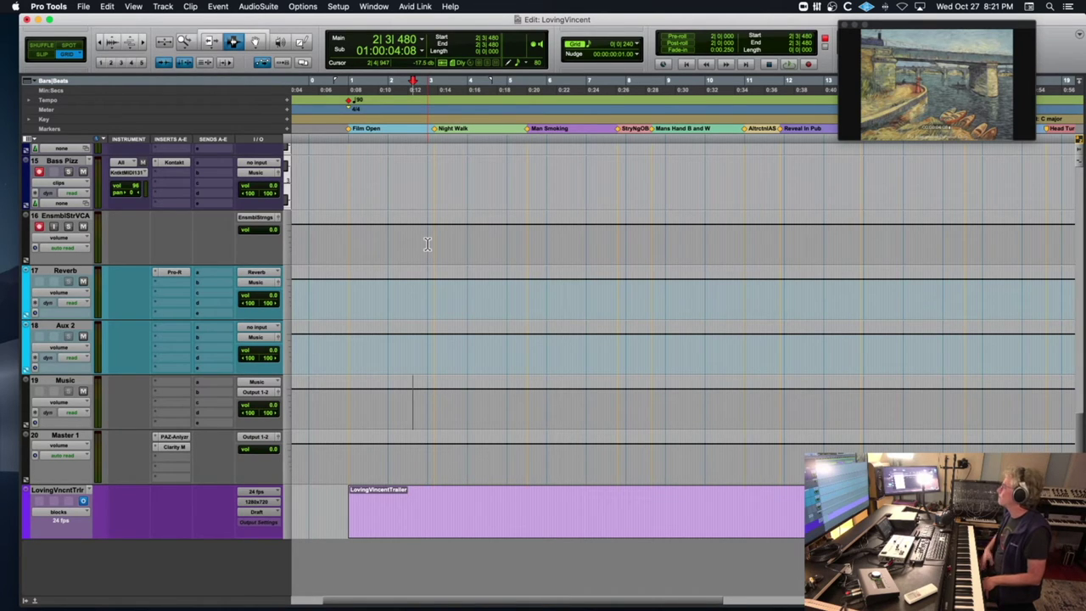
Move the video window over the track area, enlarge it to fill the space below the markers, and locate playback to bar 0
{"action": "left_click_drag", "start_coordinate": [896, 26], "coordinate": [392, 137]}
{"action": "left_click_drag", "start_coordinate": [529, 253], "coordinate": [940, 484]}
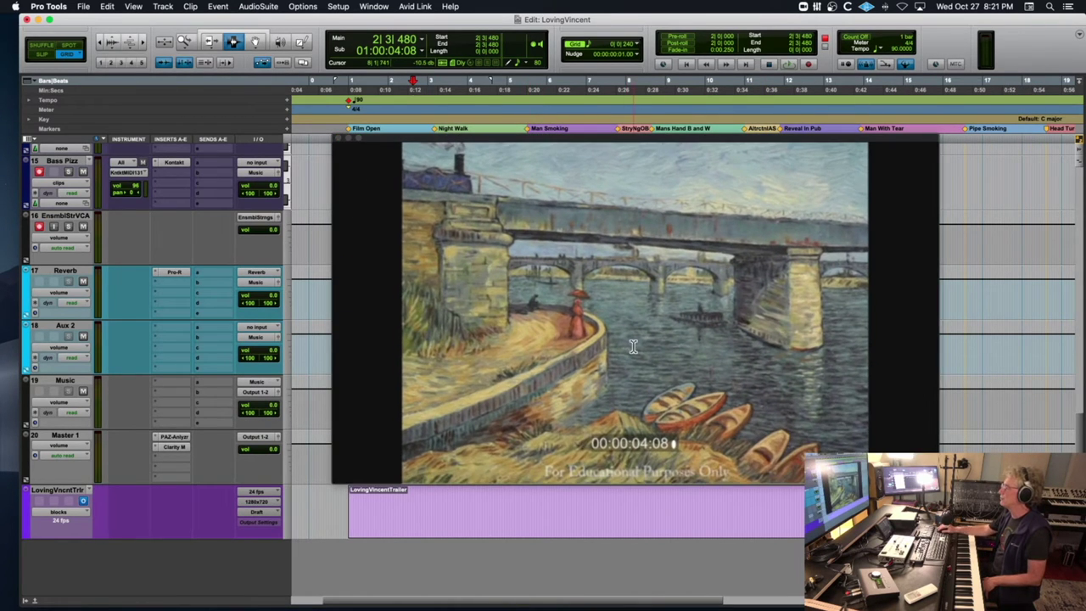
{"action": "left_click", "coordinate": [376, 45]}
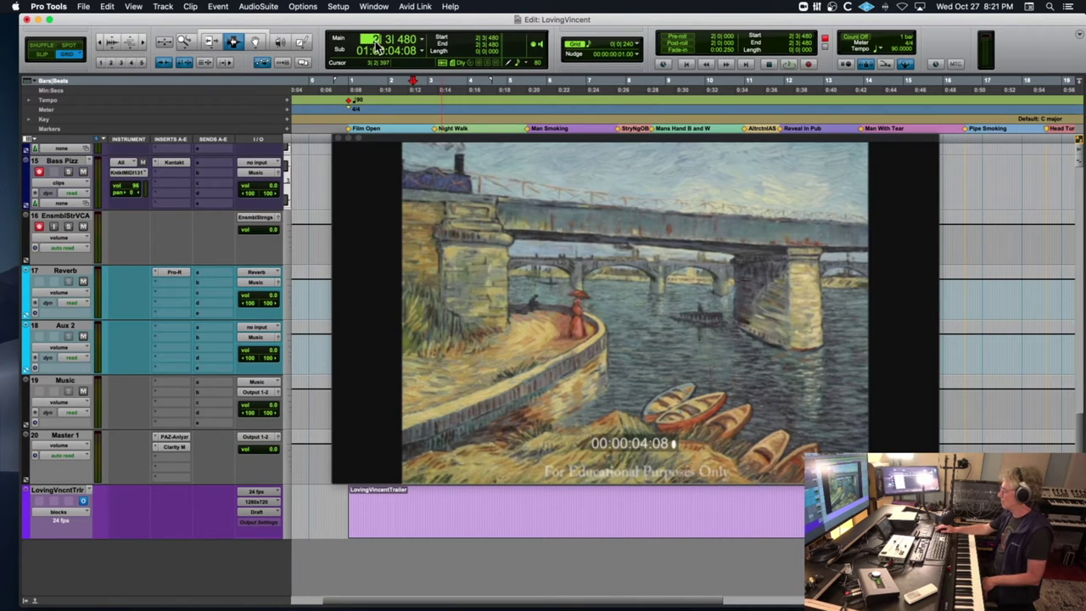
{"action": "type", "text": "0"}
{"action": "key", "text": "Return"}
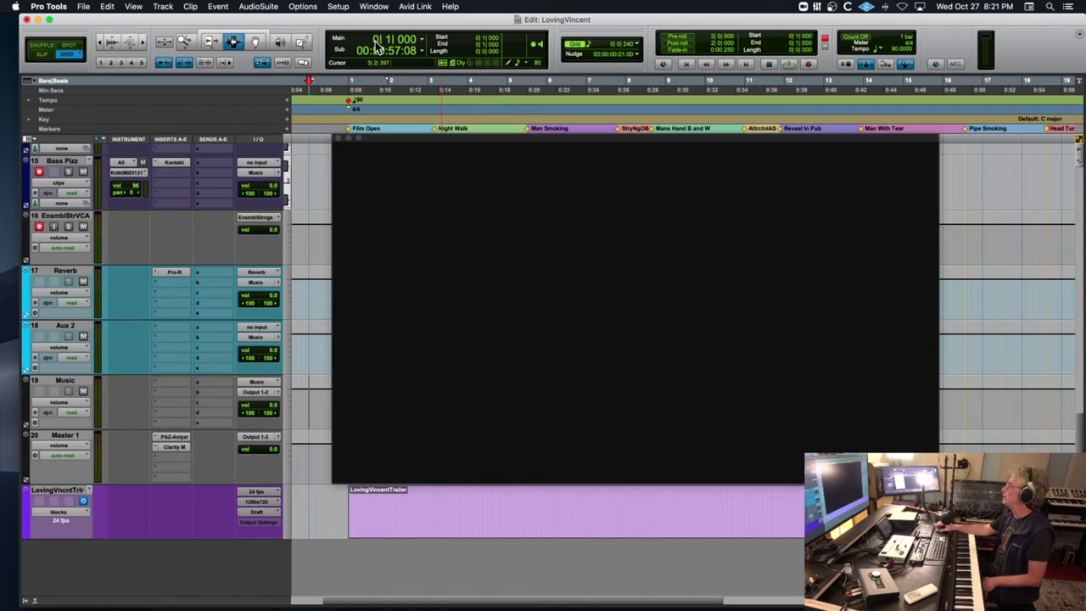
Set the click to sound during play and record in the Click/Countoff Options
{"action": "double_click", "coordinate": [867, 65]}
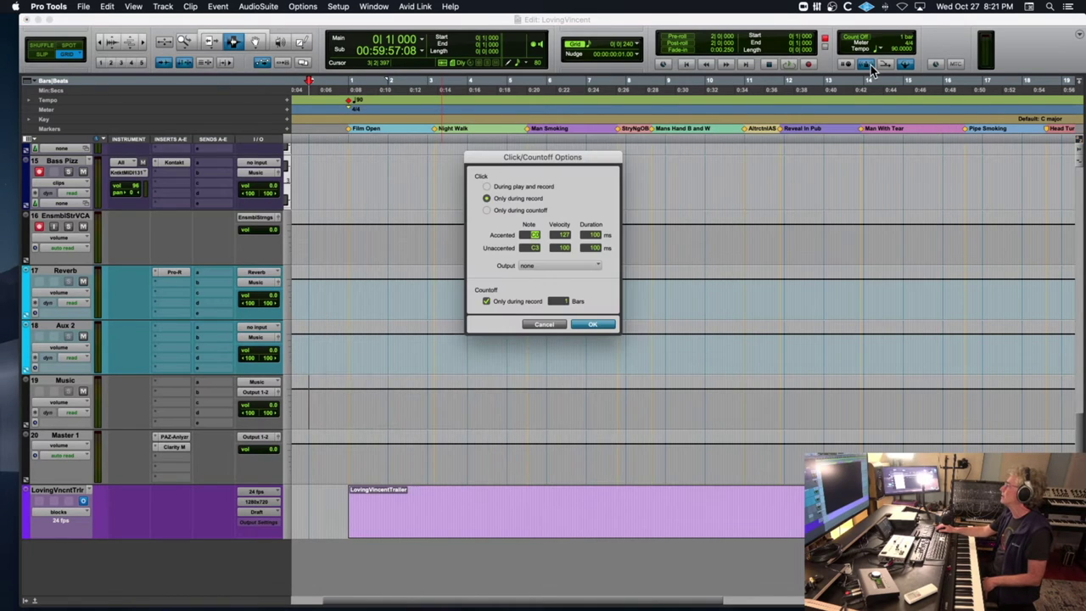
{"action": "left_click", "coordinate": [487, 186]}
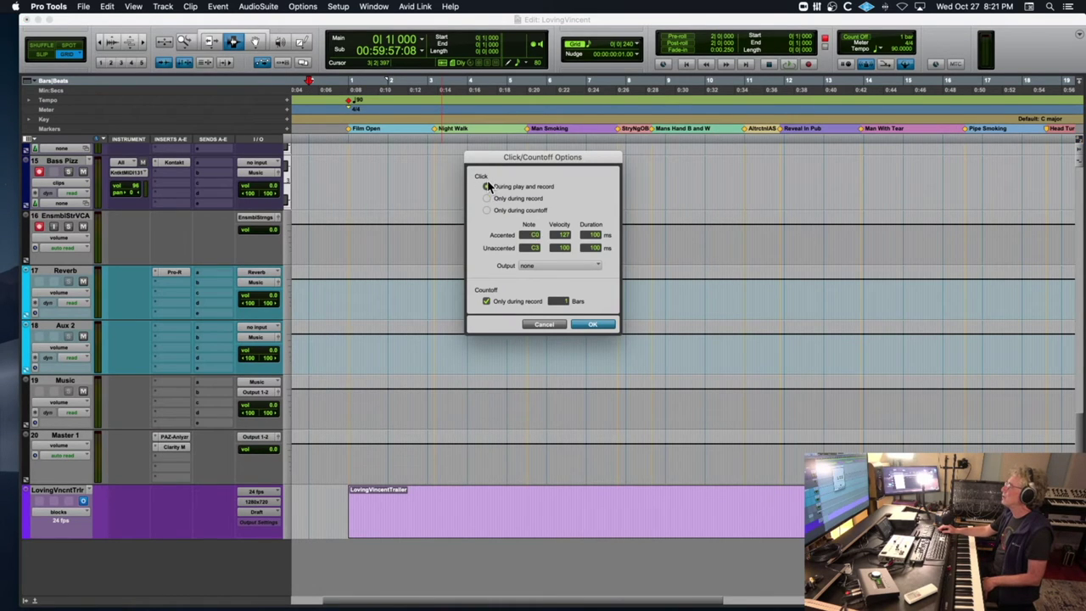
{"action": "left_click", "coordinate": [592, 325]}
With the Piano track muted, play the trailer against the click from bar 0 past the Script Stops marker and return to bar 1
{"action": "scroll", "coordinate": [163, 211], "scroll_direction": "up", "scroll_amount": 10}
{"action": "scroll", "coordinate": [163, 211], "scroll_direction": "up", "scroll_amount": 5}
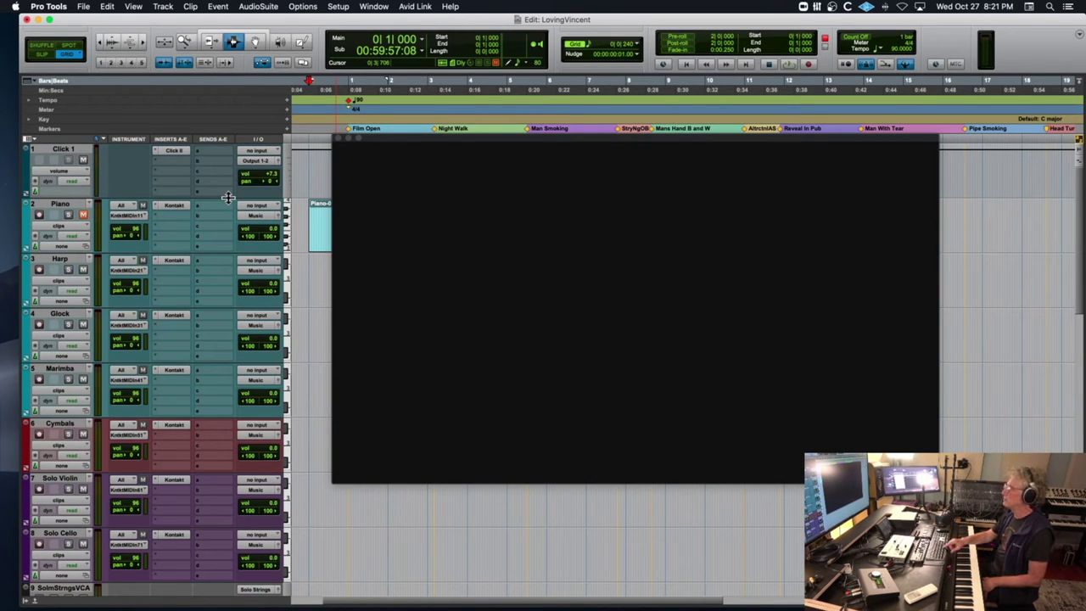
{"action": "key", "text": "space"}
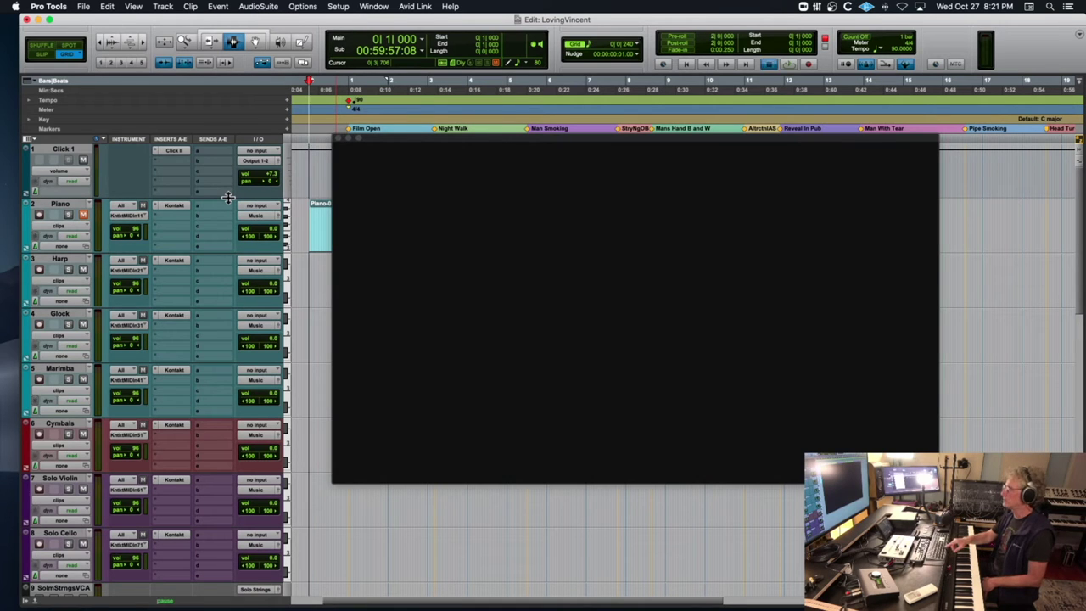
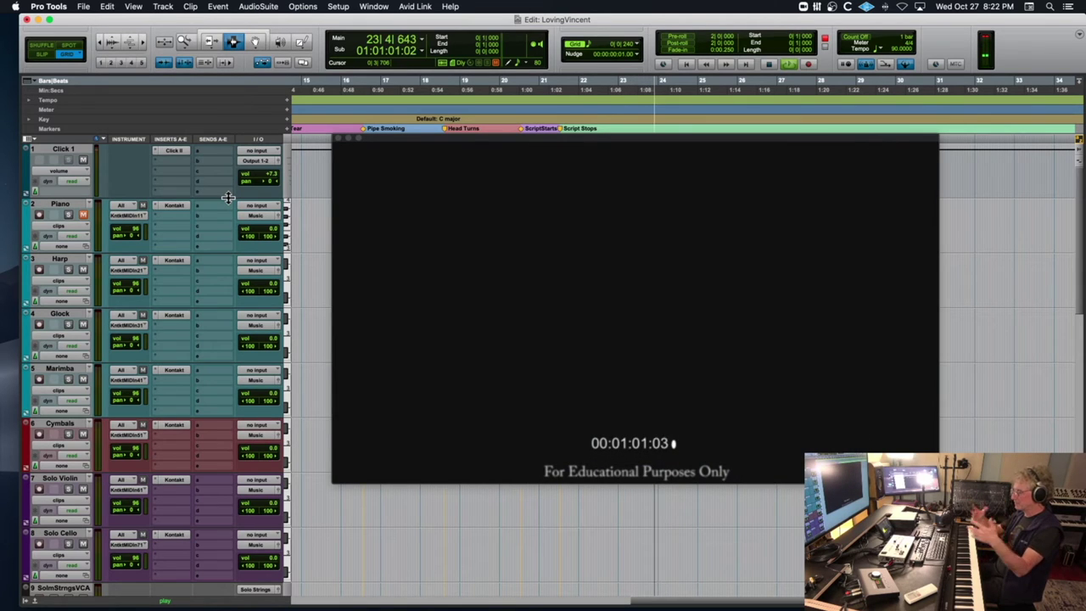
{"action": "key", "text": "space"}
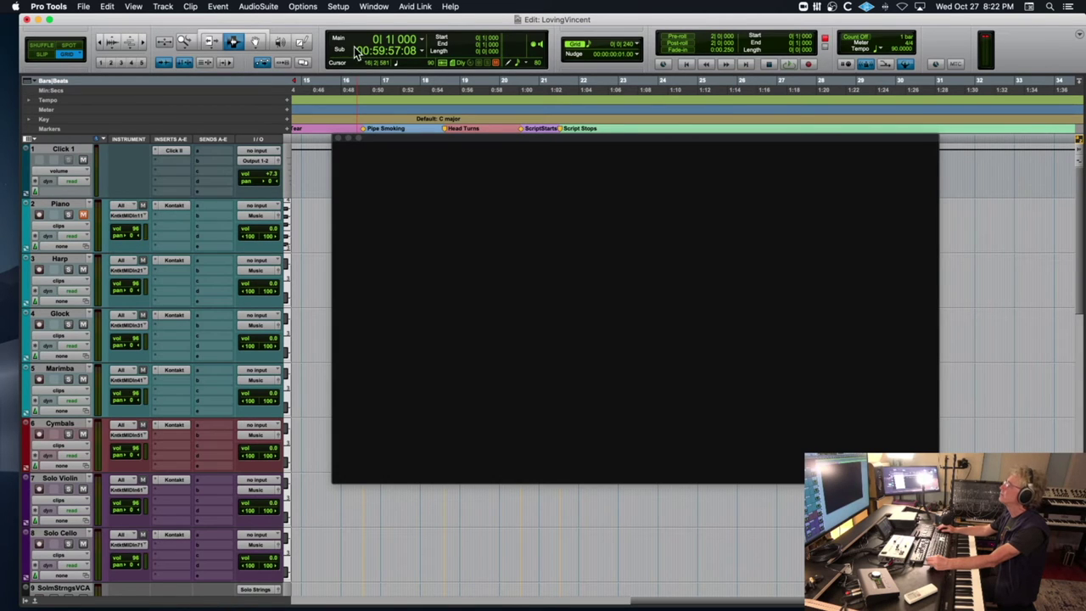
{"action": "key", "text": "Return"}
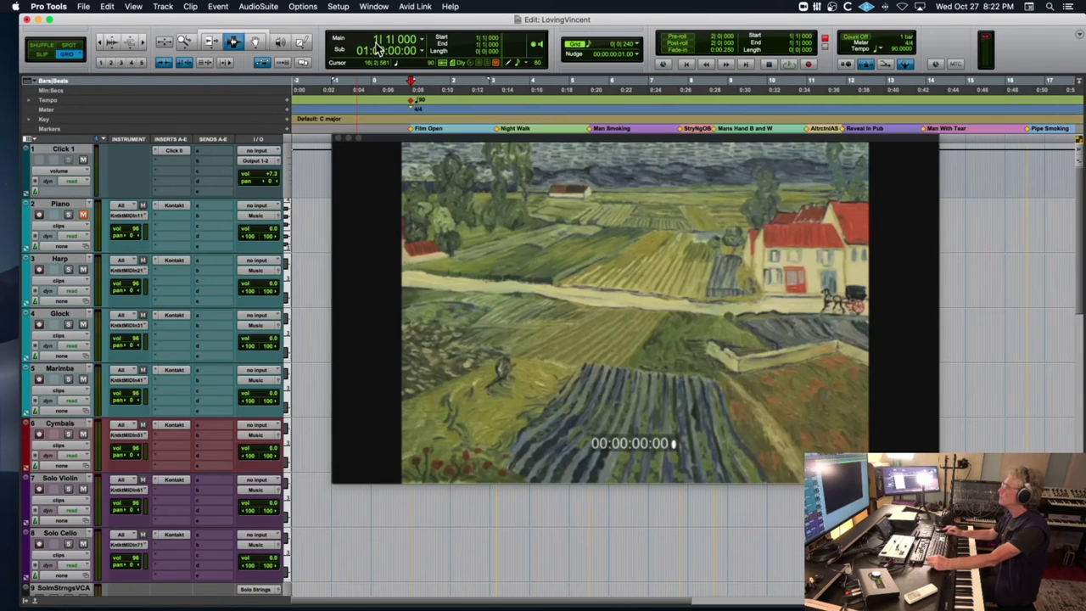
Set the bar 1 tempo to 60 BPM and play the whole trailer against the click
{"action": "double_click", "coordinate": [413, 102]}
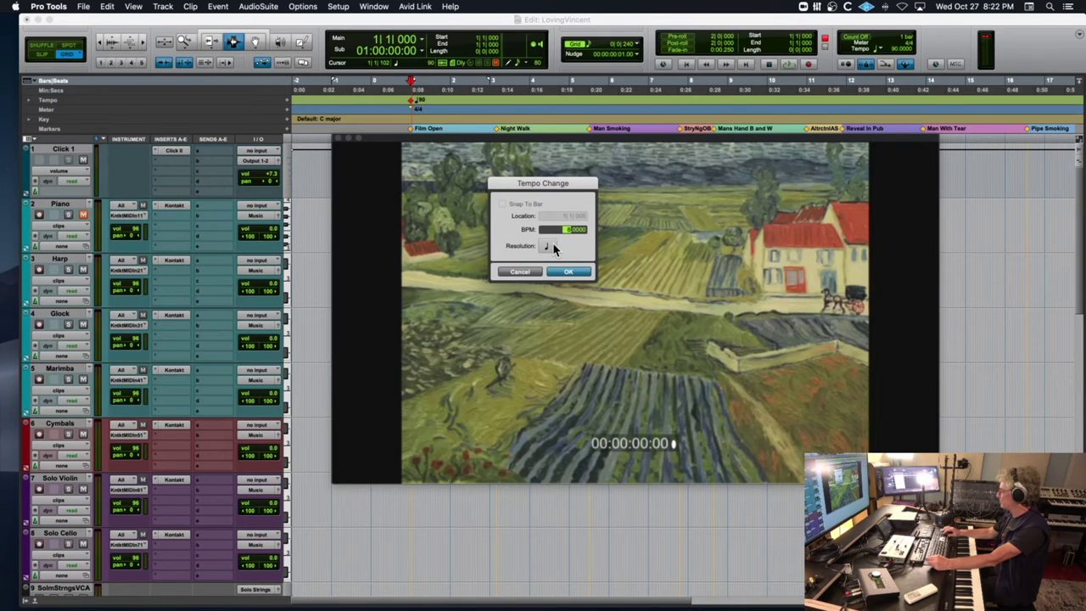
{"action": "key", "text": "Return"}
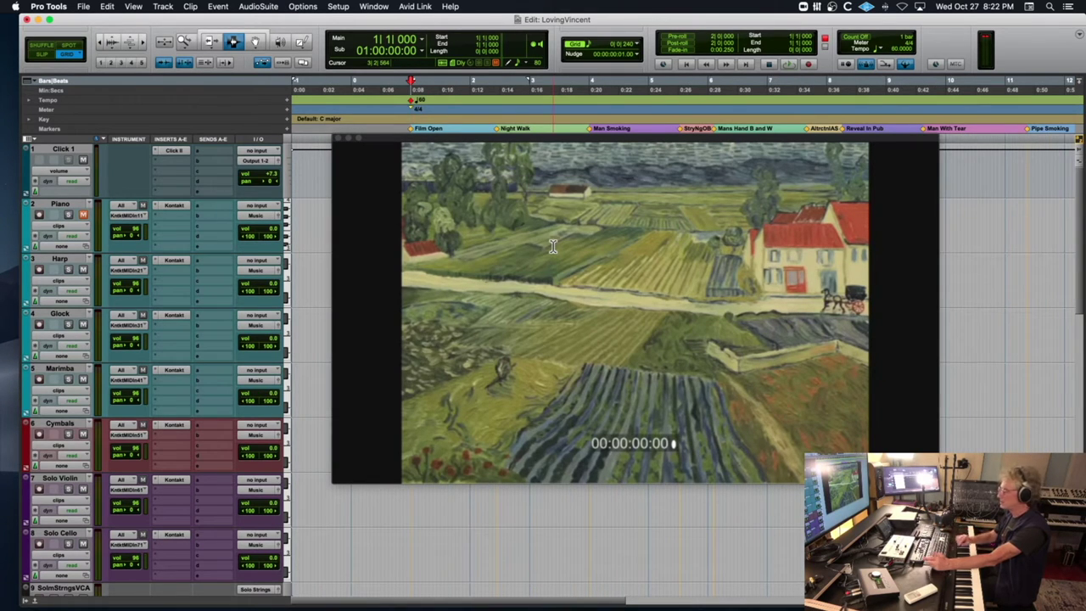
{"action": "key", "text": "space"}
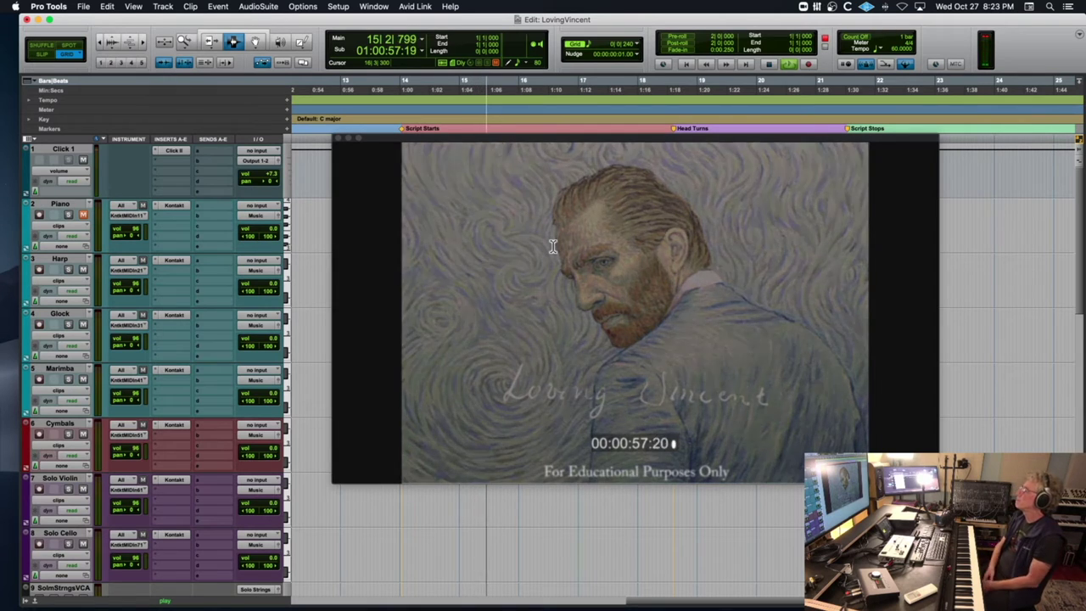
{"action": "key", "text": "space"}
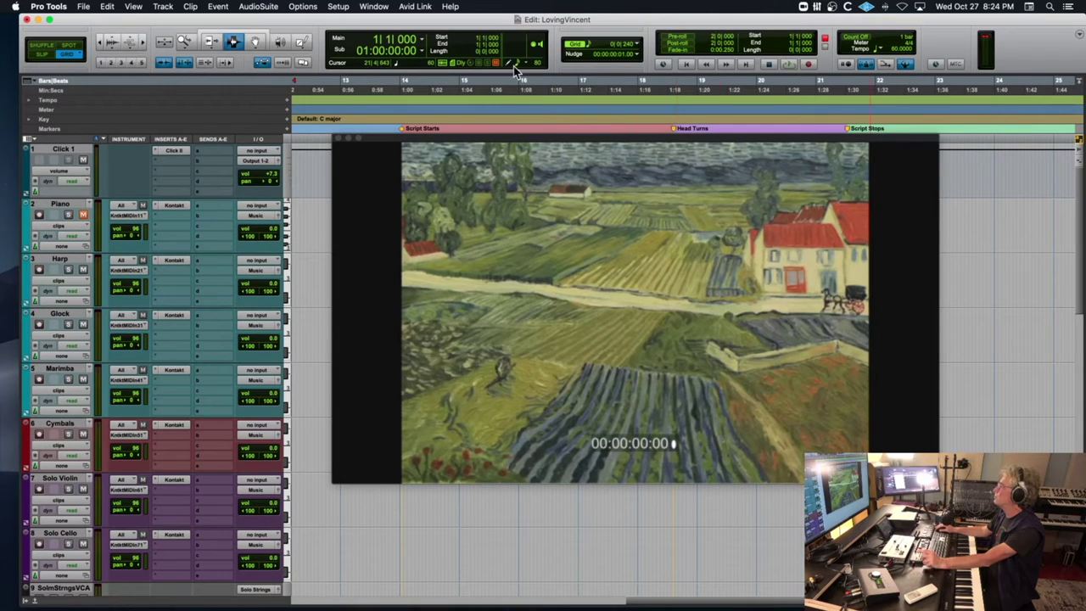
Set the bar 1 tempo to 120 BPM, play the trailer against the click to its end, and return to bar 1
{"action": "left_click", "coordinate": [288, 100]}
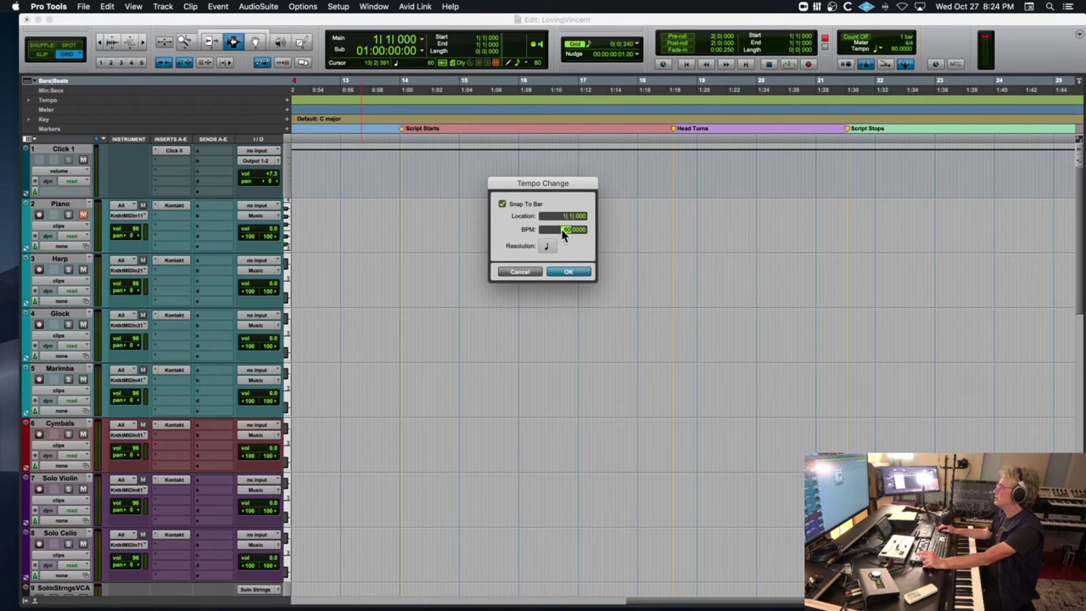
{"action": "key", "text": "Return"}
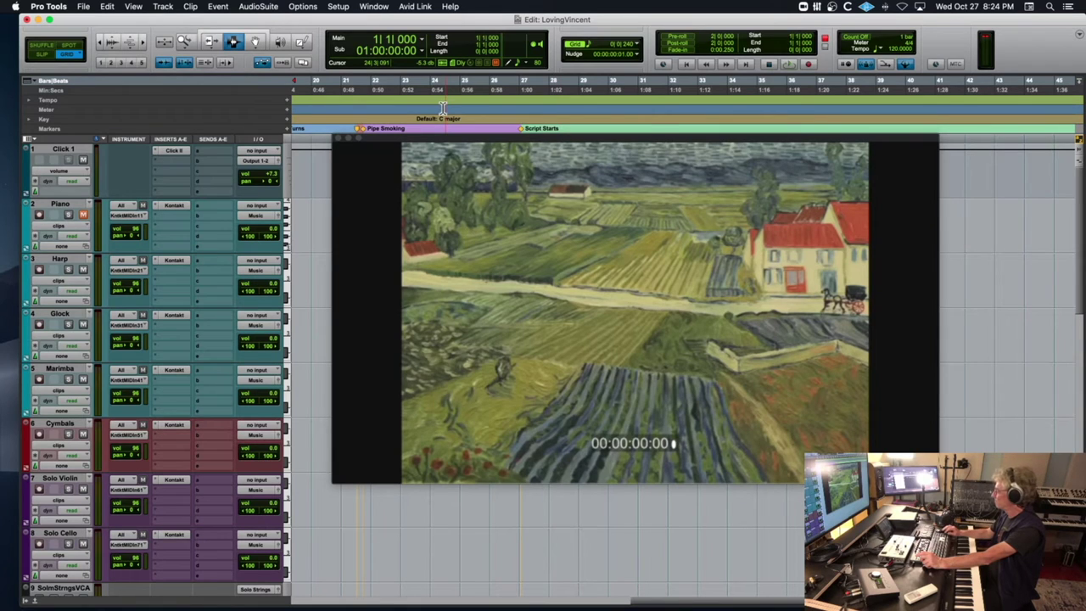
{"action": "key", "text": "KP_Enter"}
{"action": "left_click", "coordinate": [561, 408]}
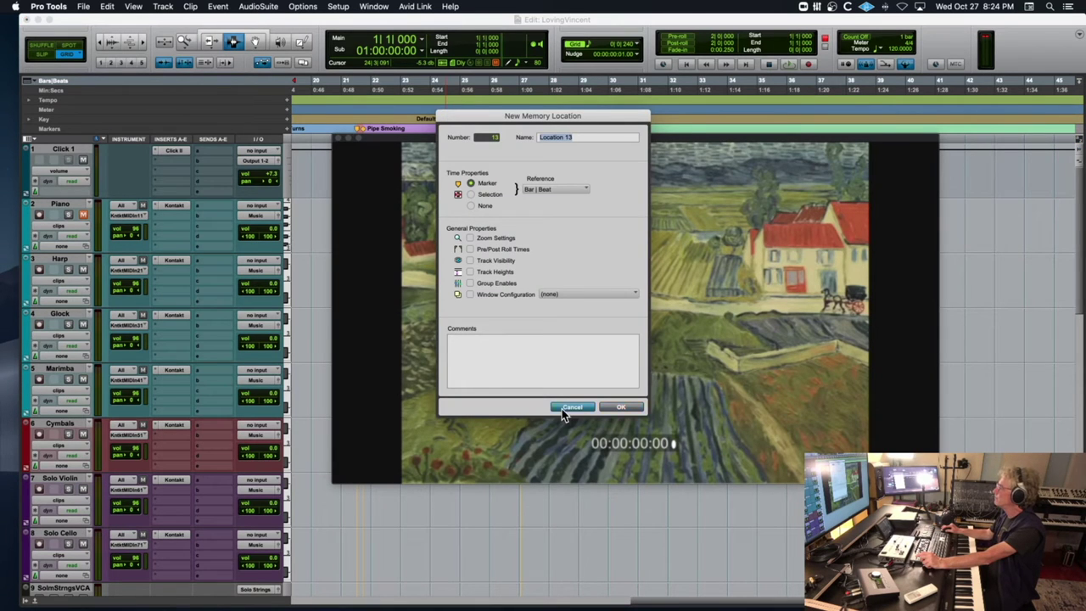
{"action": "key", "text": "Return"}
{"action": "key", "text": "space"}
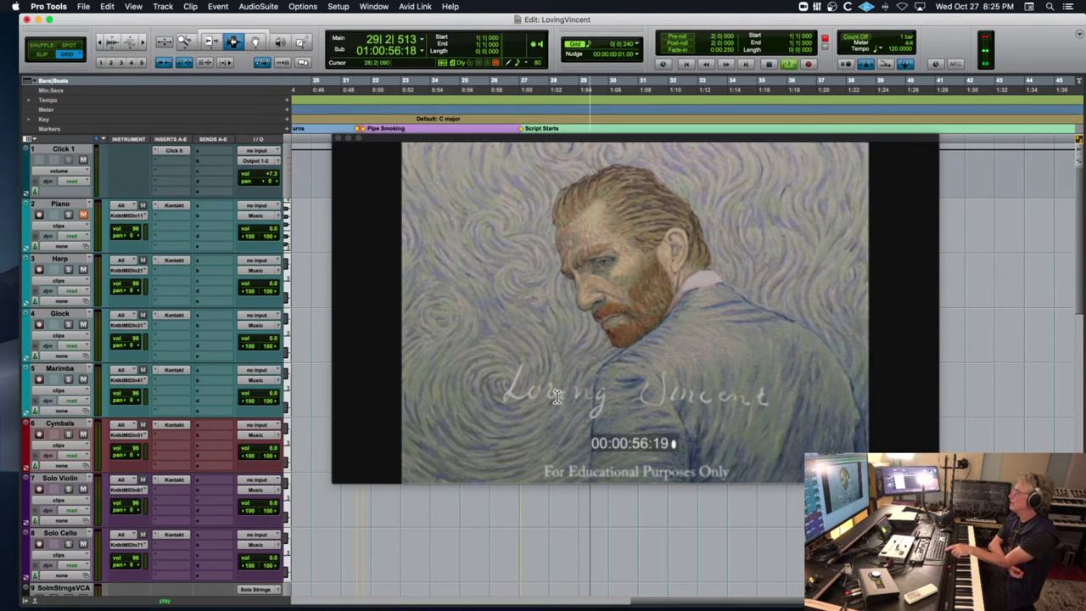
{"action": "key", "text": "space"}
{"action": "key", "text": "Return"}
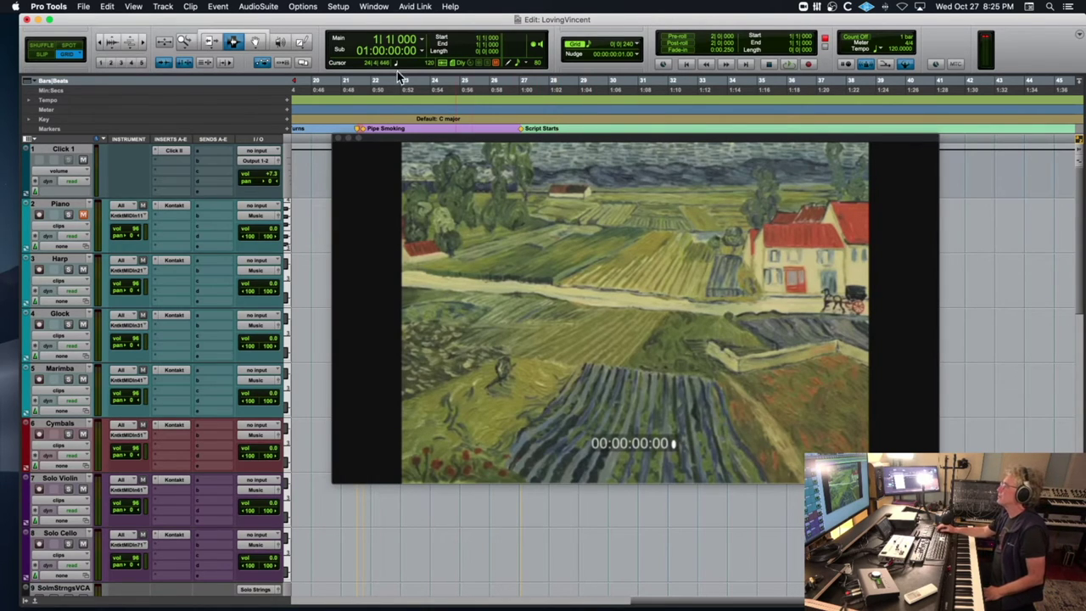
Set the bar 1 tempo to 60 BPM and mute the Piano-01 clip on the Piano track
{"action": "left_click", "coordinate": [286, 102]}
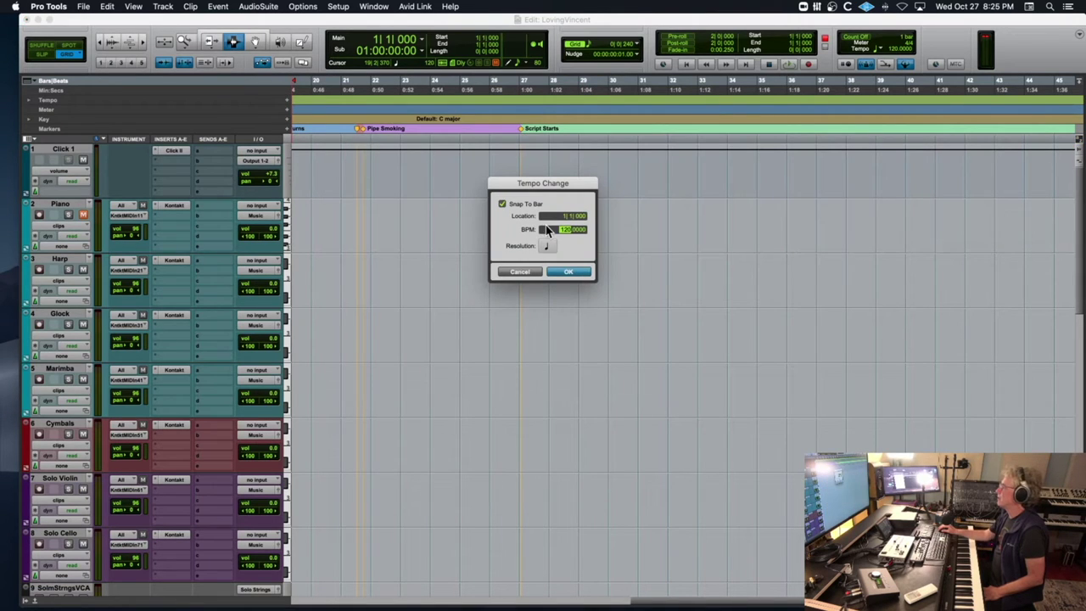
{"action": "key", "text": "Return"}
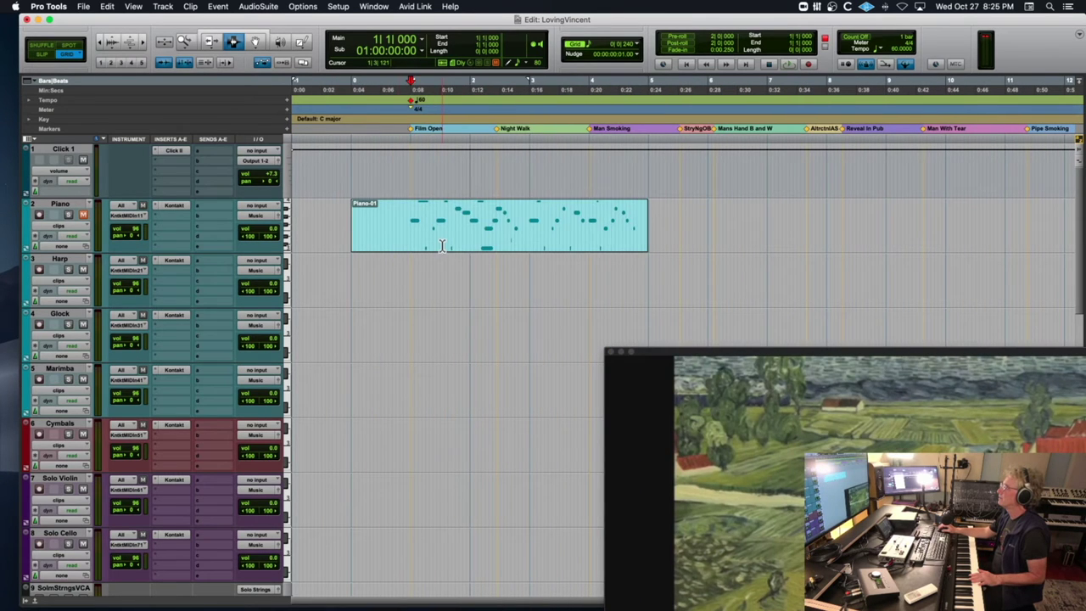
{"action": "double_click", "coordinate": [442, 247]}
{"action": "key", "text": "super+m"}
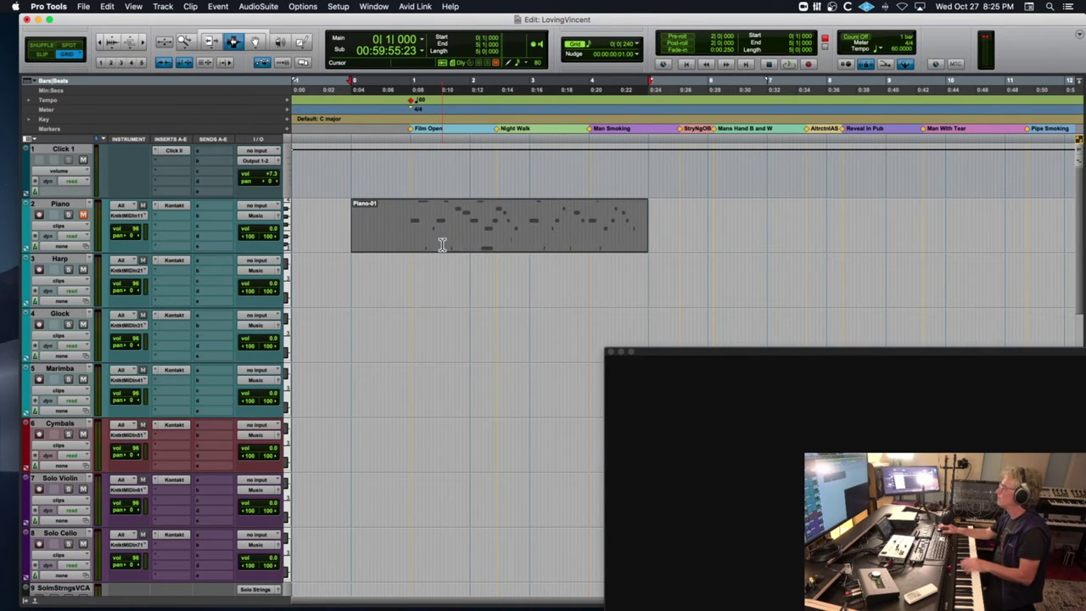
Move the video window up over the tracks and play the trailer from bar 1 with the Piano track record-armed and unmuted
{"action": "left_click_drag", "start_coordinate": [693, 356], "coordinate": [503, 181]}
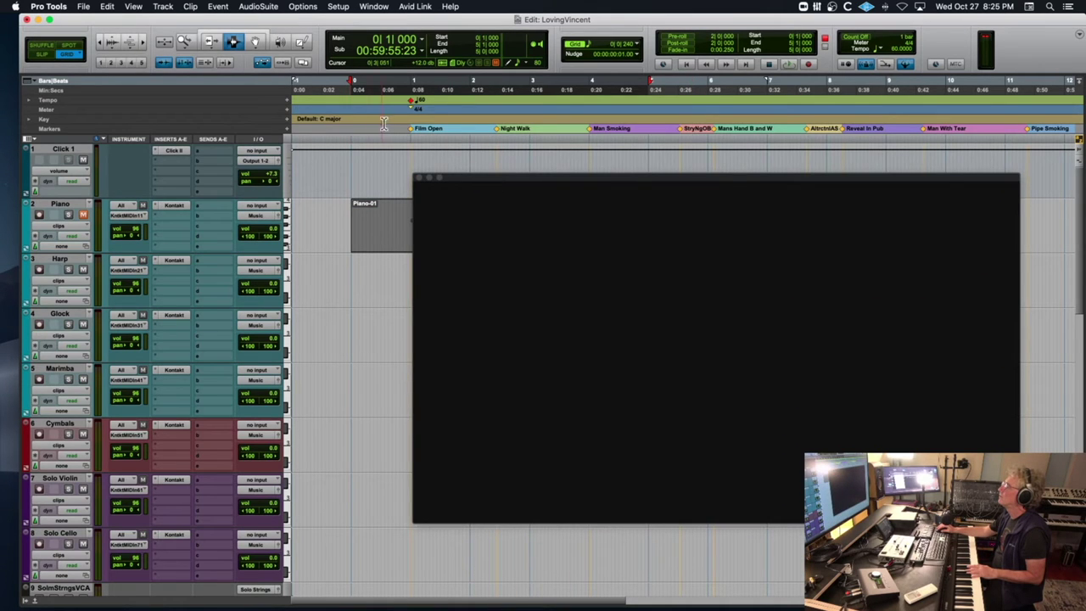
{"action": "left_click", "coordinate": [410, 119]}
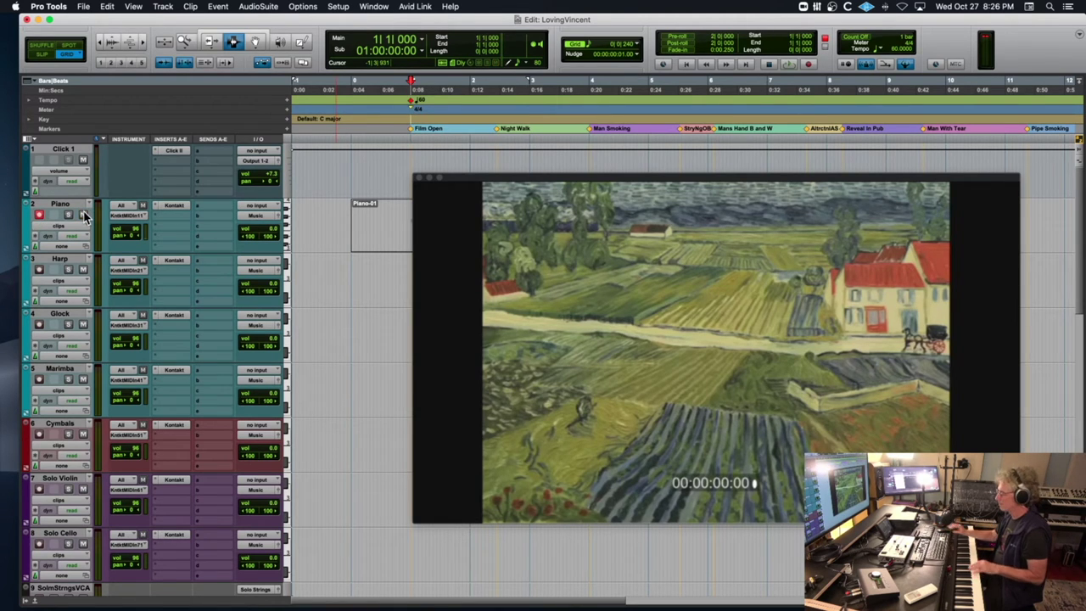
{"action": "key", "text": "space"}
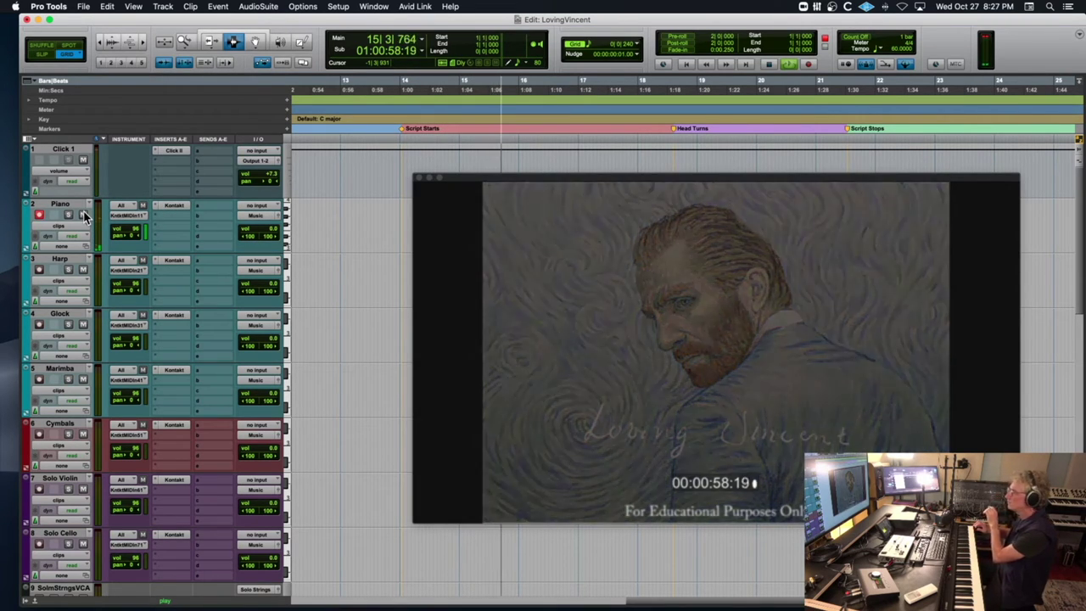
{"action": "key", "text": "space"}
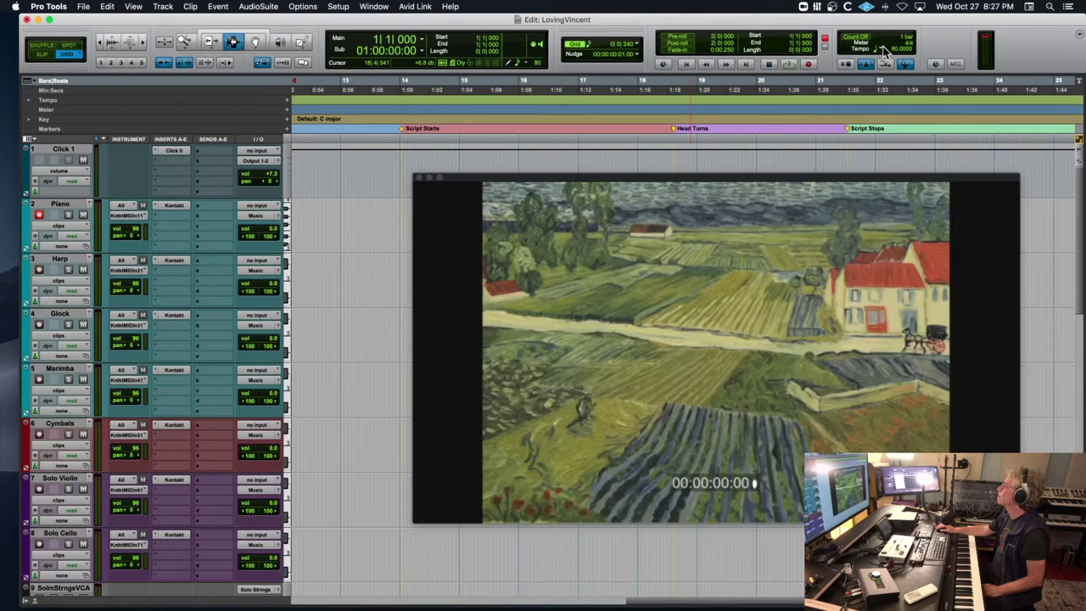
Set the bar 1 tempo to 90 BPM and play the trailer from bar 0 with the Piano track record-armed
{"action": "left_click", "coordinate": [285, 102]}
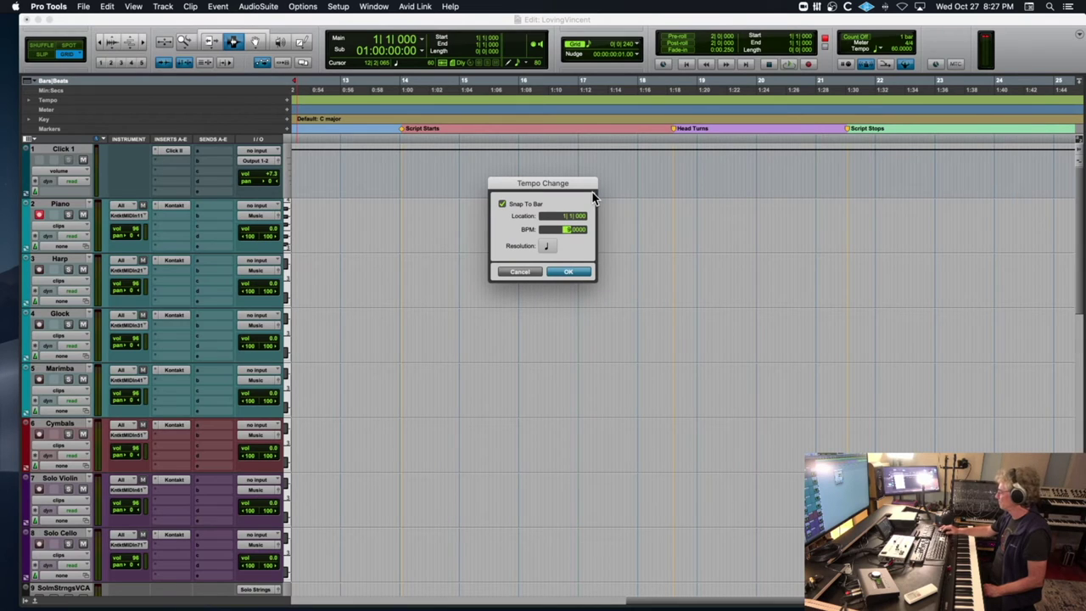
{"action": "key", "text": "Return"}
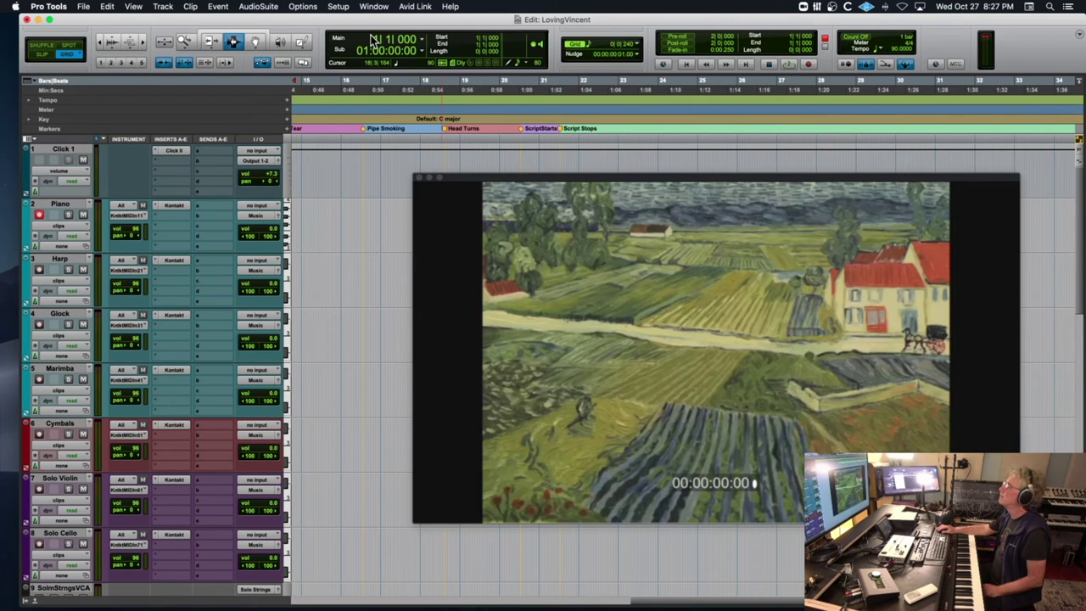
{"action": "key", "text": "Return"}
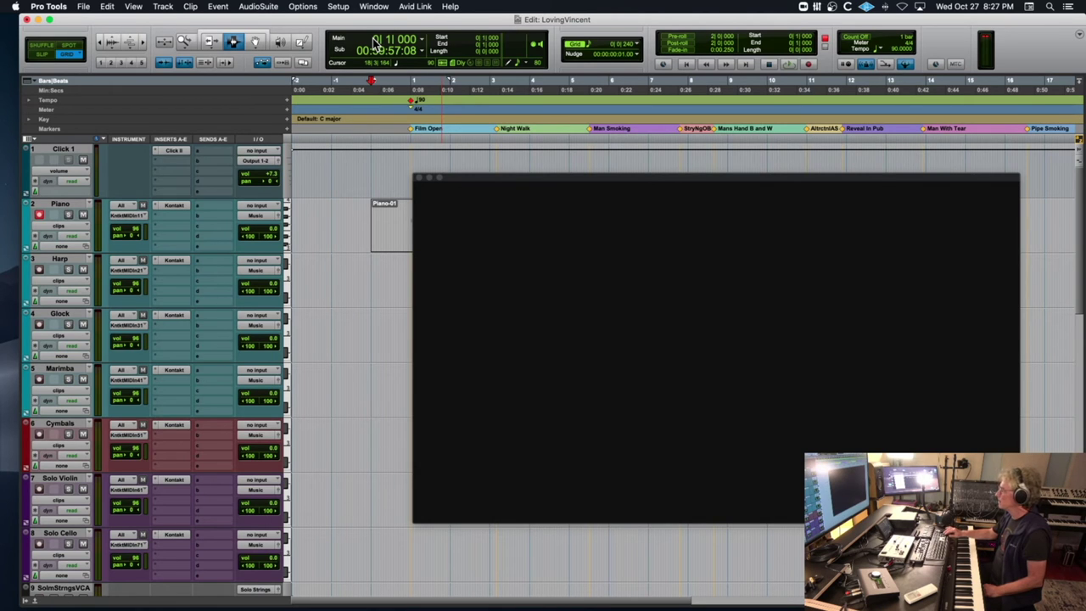
{"action": "key", "text": "space"}
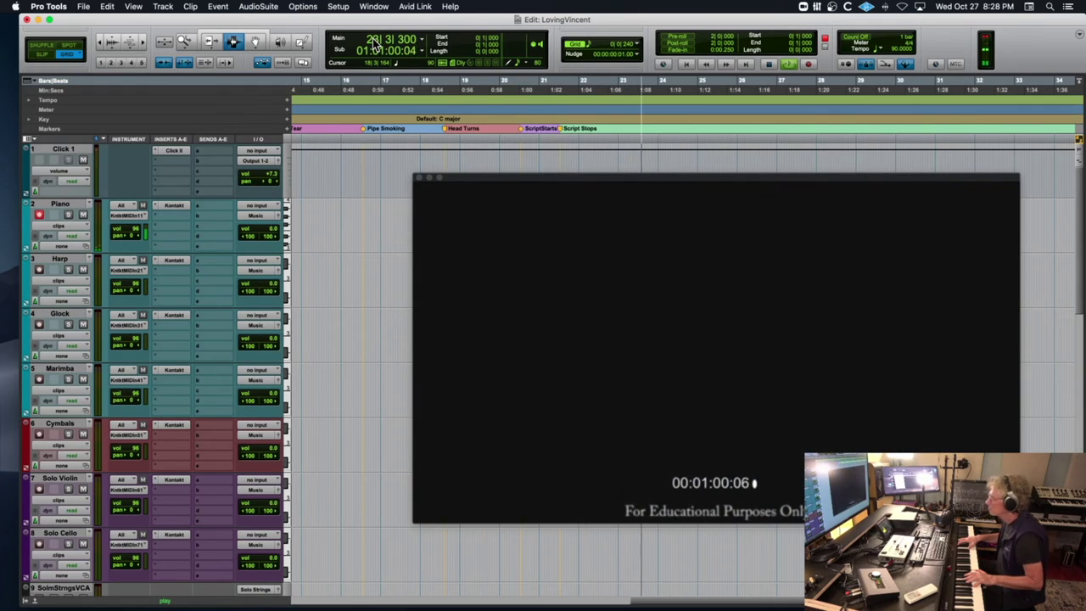
{"action": "key", "text": "space"}
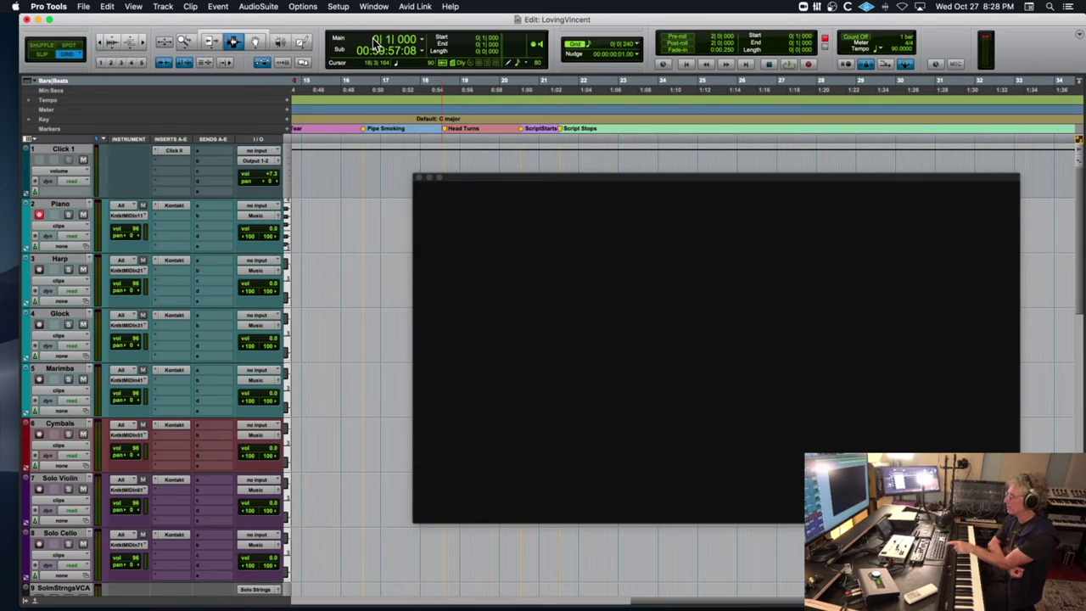
Replay the trailer to its end with the click at 90 BPM to try out piano ideas against the picture
{"action": "key", "text": "Return"}
{"action": "key", "text": "space"}
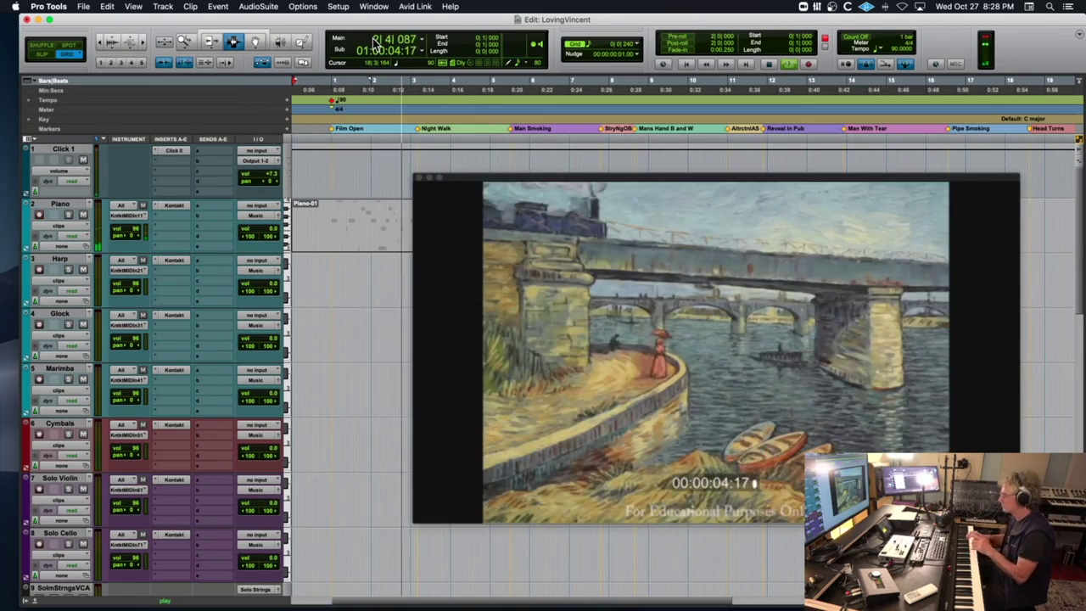
{"action": "key", "text": "space"}
{"action": "key", "text": "space"}
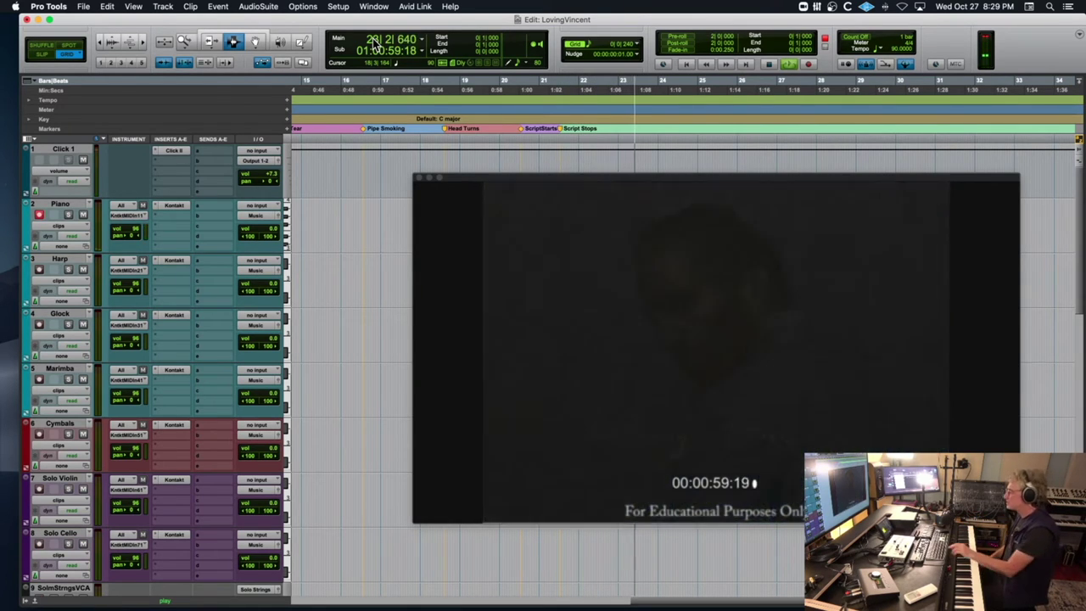
{"action": "key", "text": "space"}
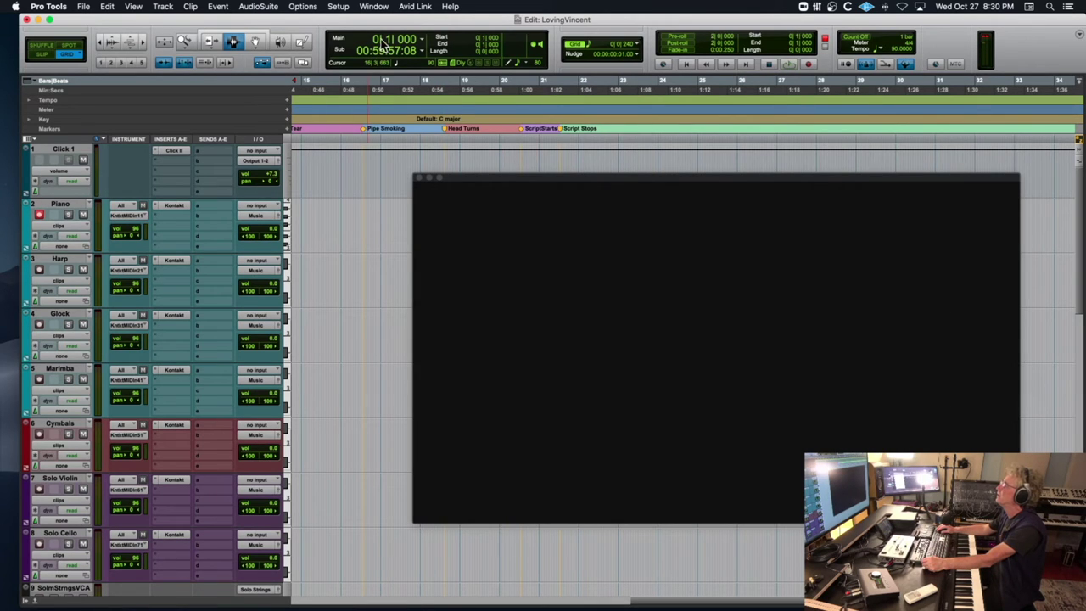
Return to bar 1 and set the tempo there to 120 BPM
{"action": "key", "text": "Return"}
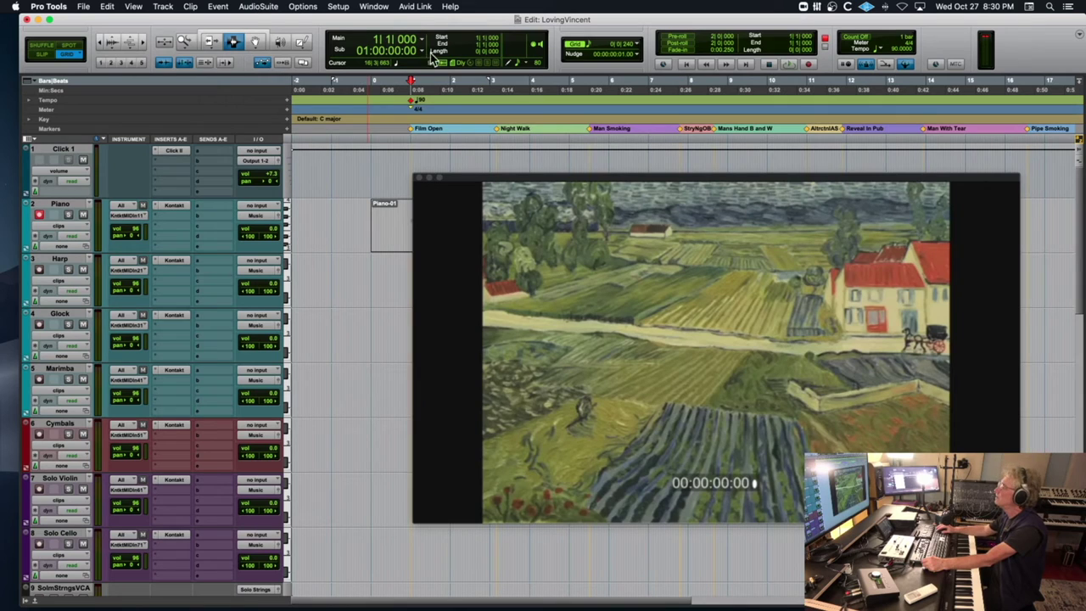
{"action": "double_click", "coordinate": [413, 103]}
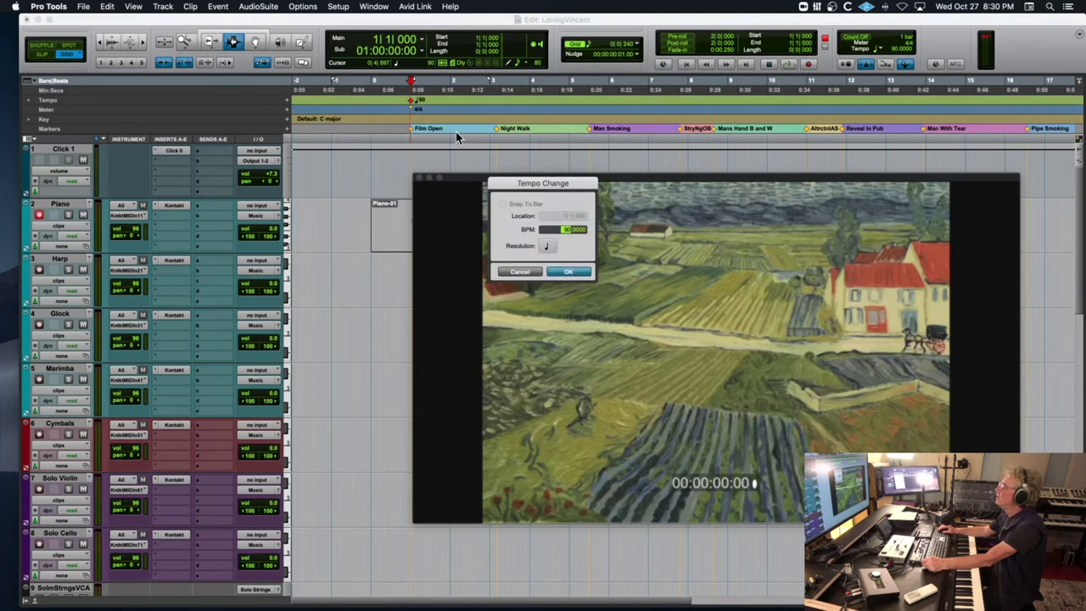
{"action": "key", "text": "Return"}
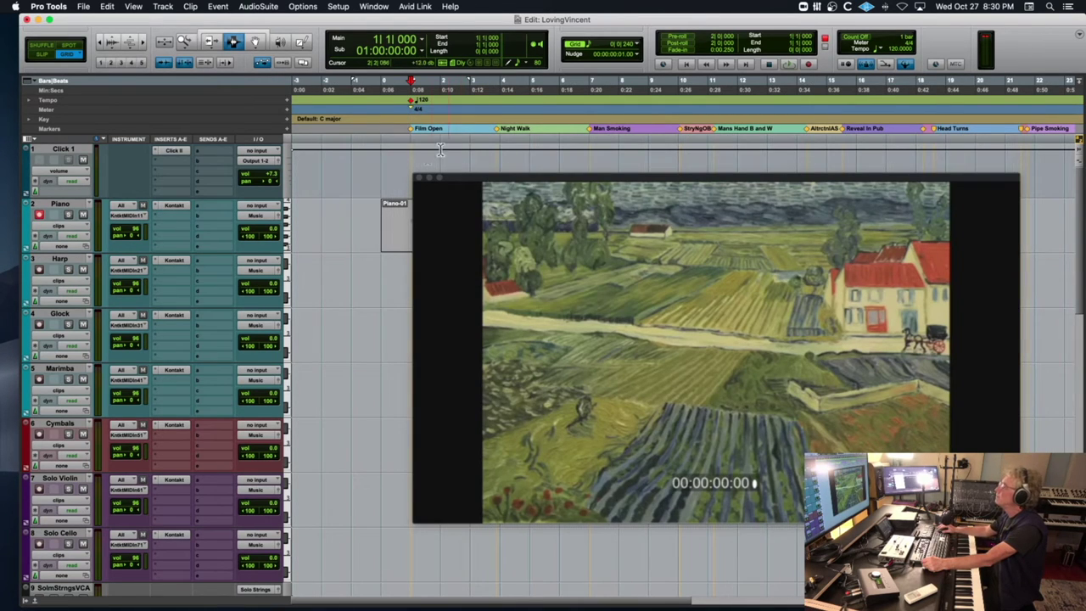
Play the film from the Film Open marker at bar 1, and replay it from the start to study the scenes
{"action": "left_click", "coordinate": [395, 128]}
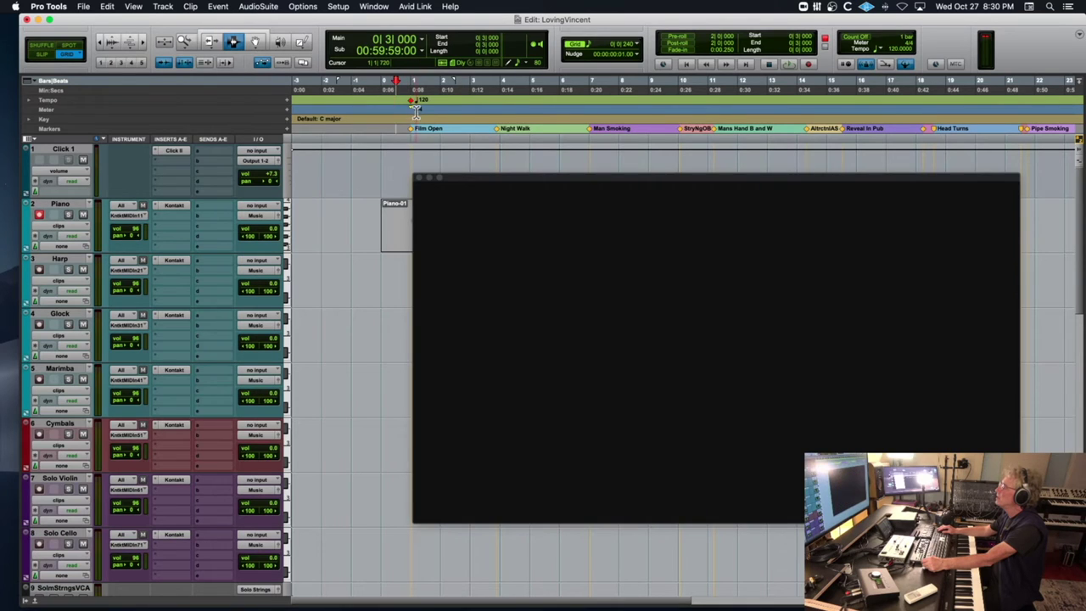
{"action": "left_click", "coordinate": [411, 122]}
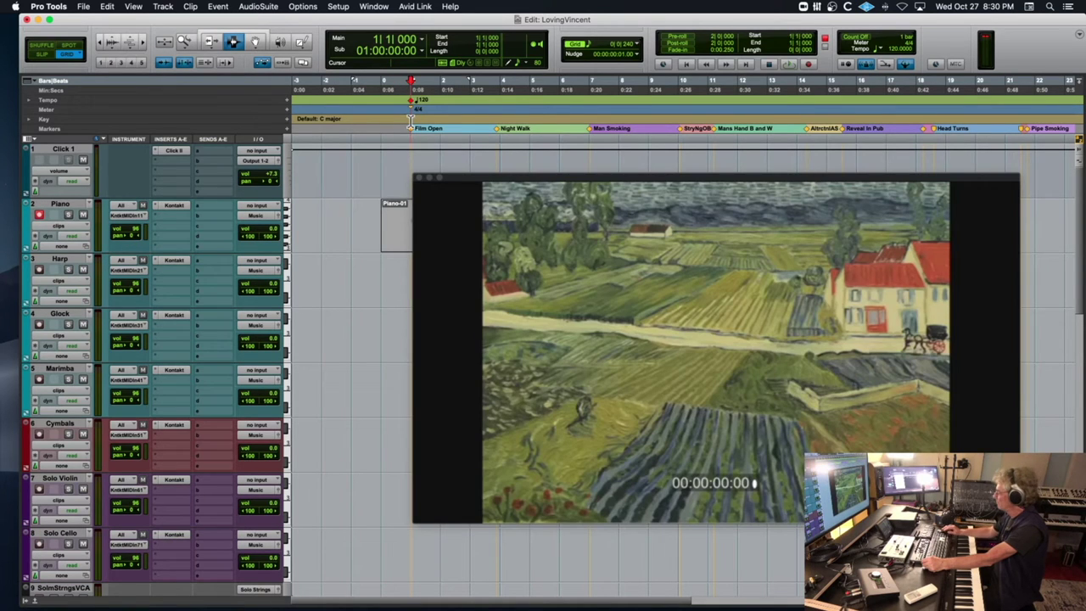
{"action": "key", "text": "space"}
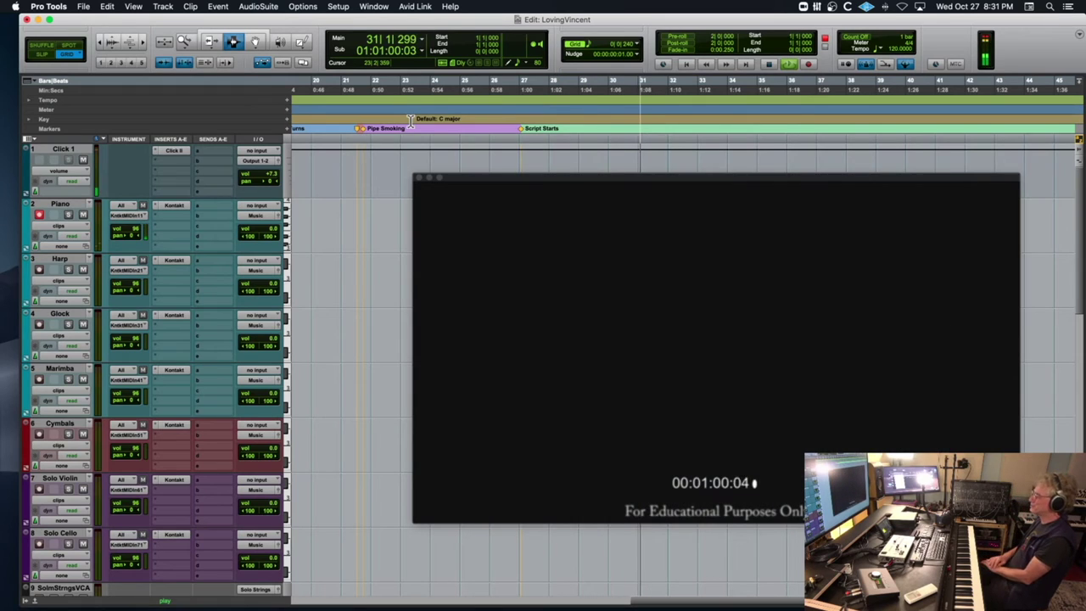
{"action": "key", "text": "Return"}
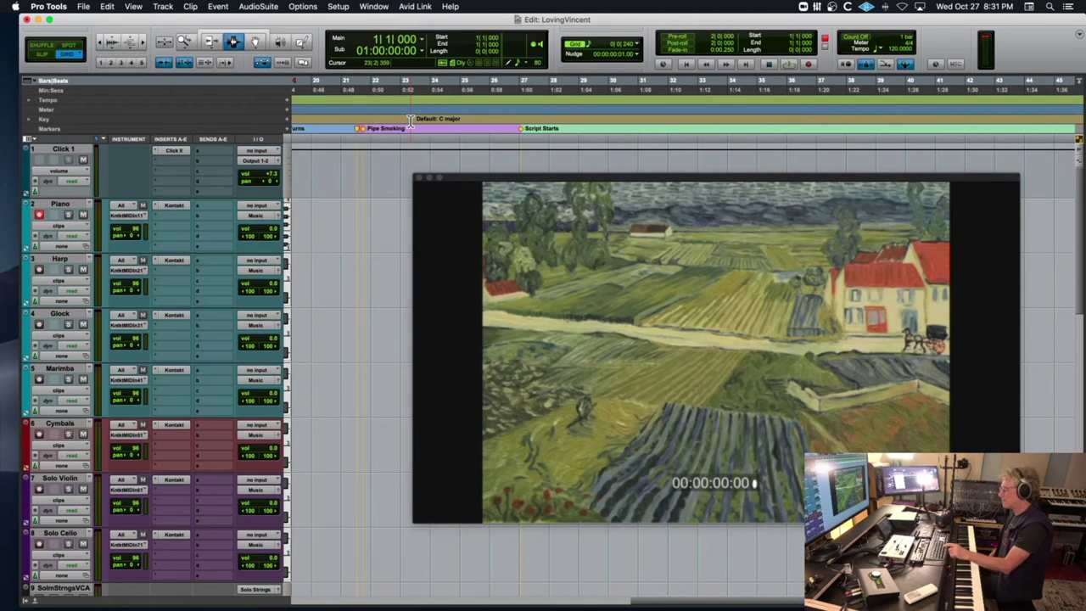
{"action": "key", "text": "space"}
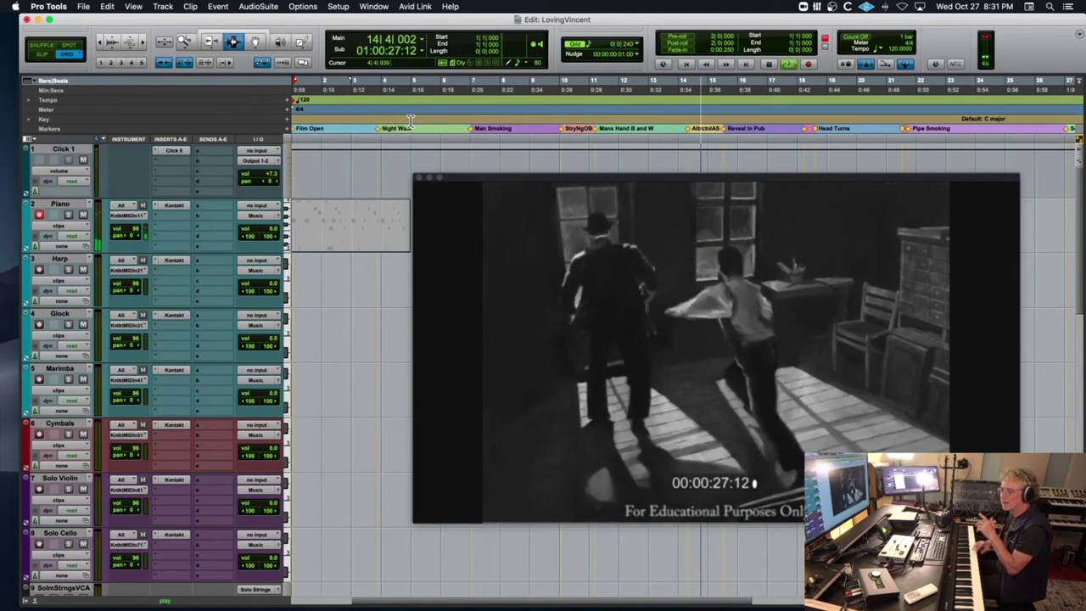
{"action": "key", "text": "space"}
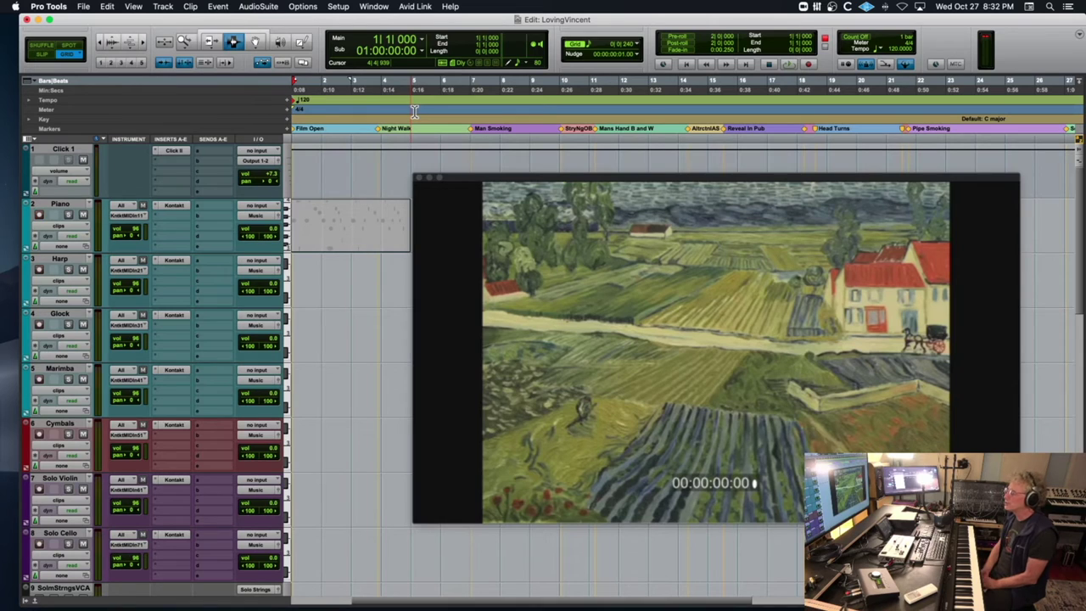
{"action": "scroll", "coordinate": [414, 111], "scroll_direction": "left", "scroll_amount": 5}
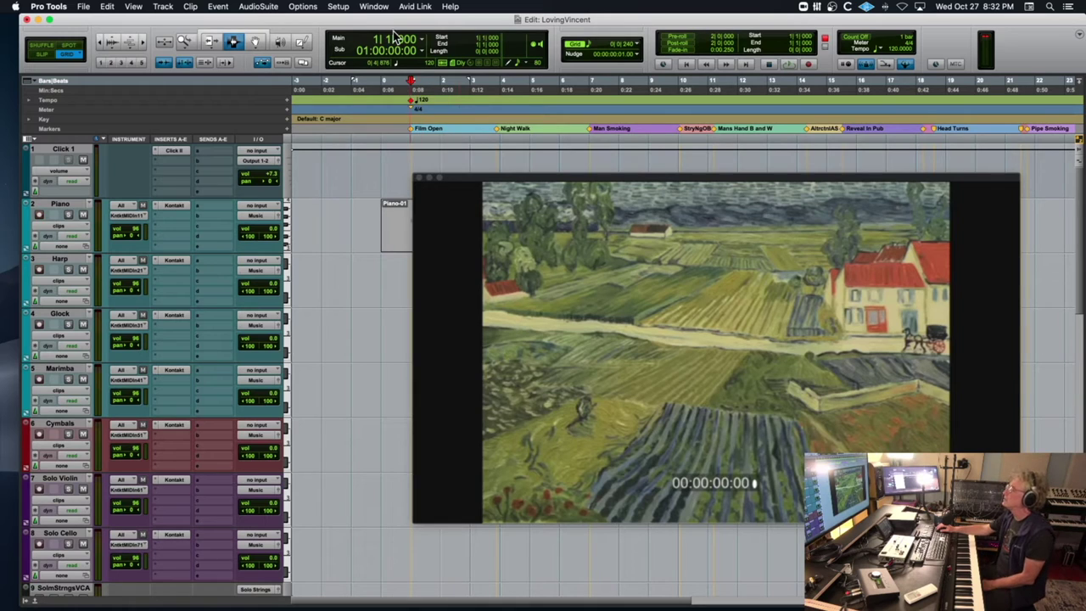
Display the Memory Locations list and set the Head Turns marker's time reference to Absolute
{"action": "left_click", "coordinate": [379, 9]}
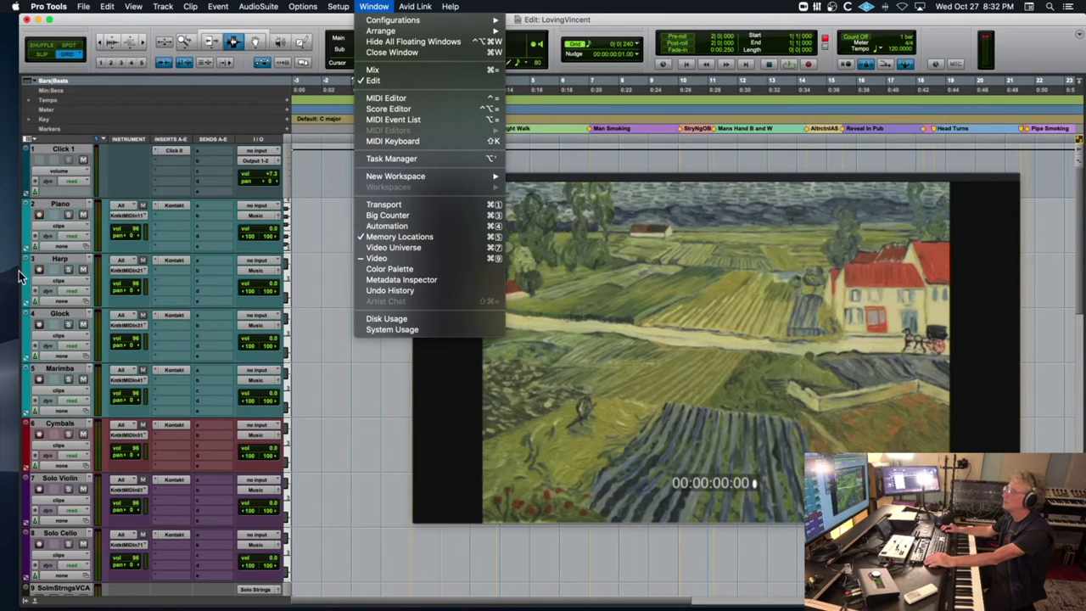
{"action": "left_click", "coordinate": [330, 244]}
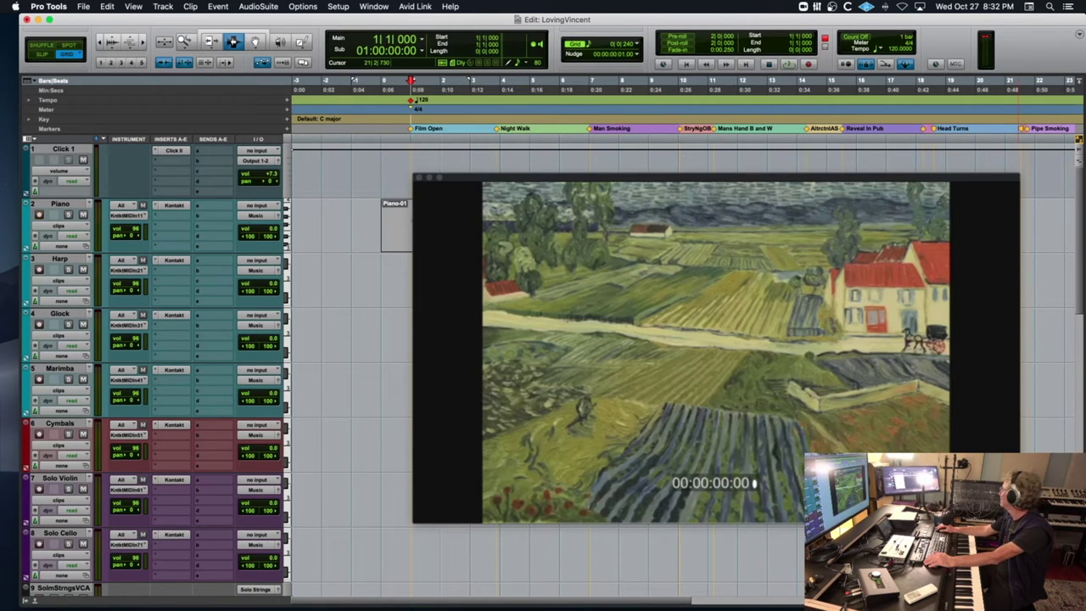
{"action": "key", "text": "super+5"}
{"action": "left_click_drag", "start_coordinate": [533, 139], "coordinate": [470, 138]}
{"action": "double_click", "coordinate": [436, 243]}
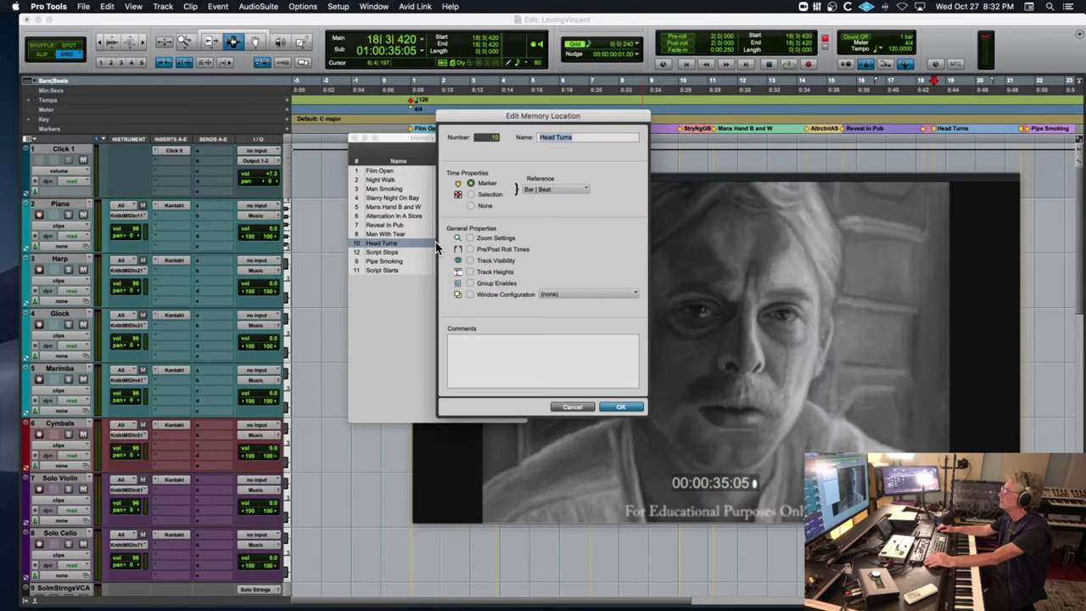
{"action": "left_click", "coordinate": [546, 193]}
{"action": "left_click", "coordinate": [543, 201]}
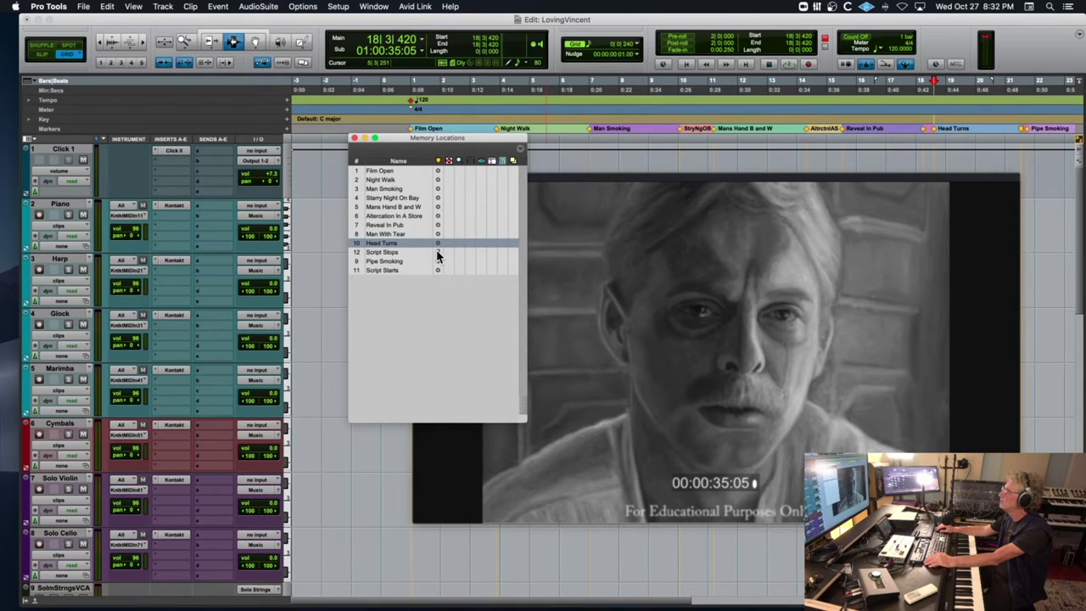
Set the Script Stops marker's time reference to Absolute and close the Memory Locations list
{"action": "double_click", "coordinate": [438, 256]}
{"action": "left_click", "coordinate": [565, 190]}
{"action": "left_click", "coordinate": [564, 202]}
{"action": "left_click", "coordinate": [619, 407]}
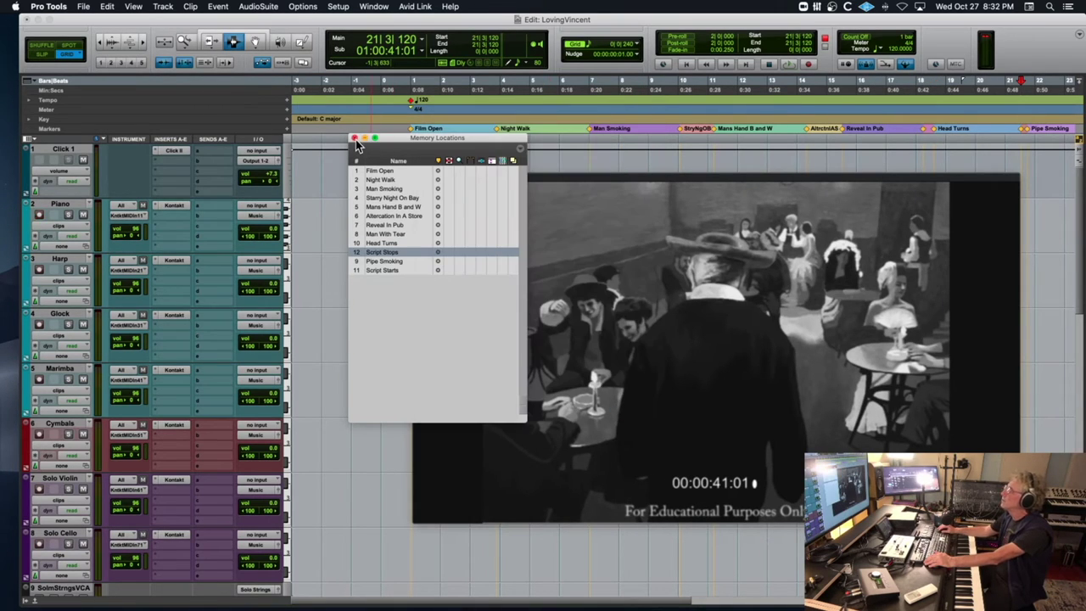
{"action": "left_click", "coordinate": [355, 139]}
Set the tempo event at bar 1 to 90 BPM and audition the click from bar 0
{"action": "double_click", "coordinate": [413, 103]}
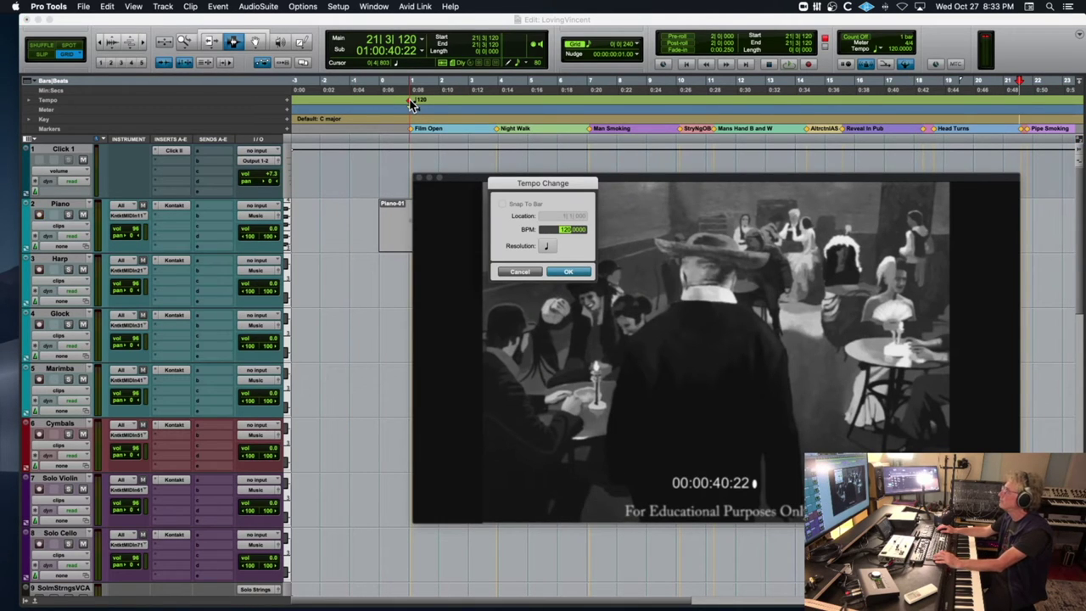
{"action": "left_click", "coordinate": [527, 271]}
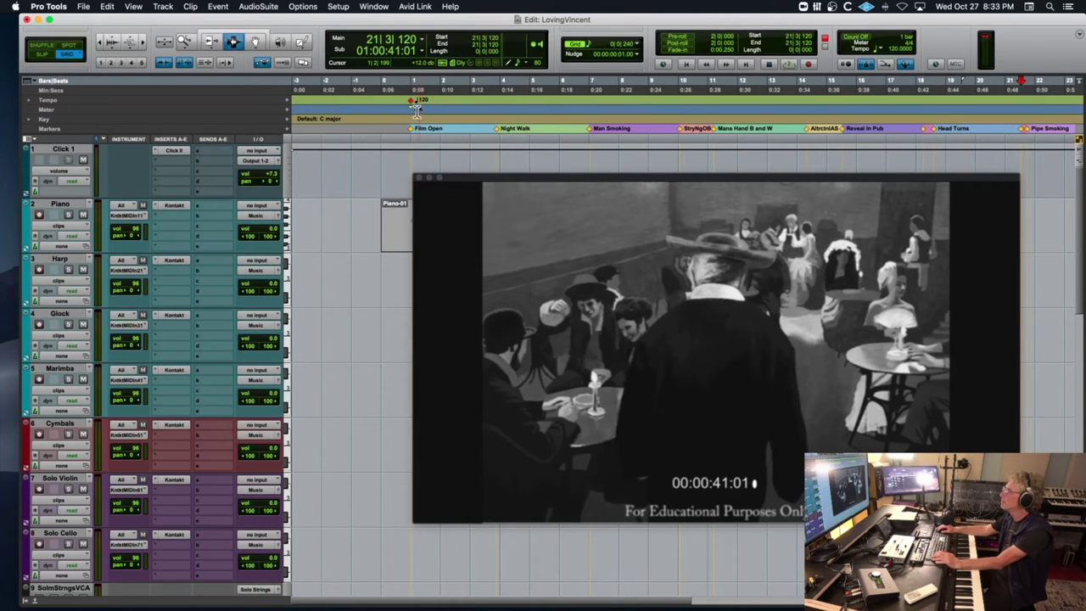
{"action": "double_click", "coordinate": [413, 101]}
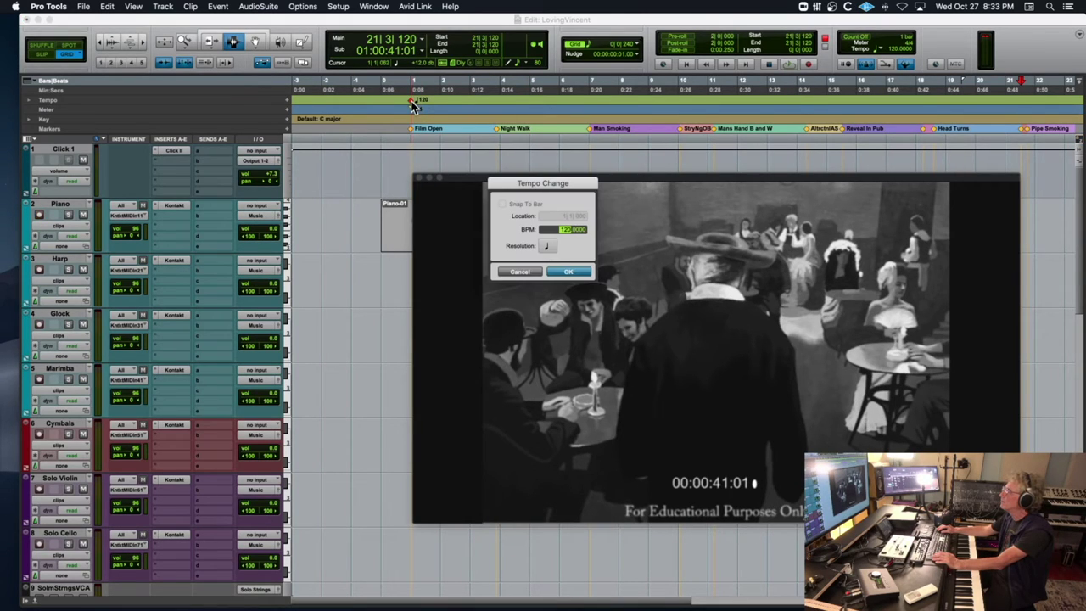
{"action": "type", "text": "90"}
{"action": "key", "text": "Return"}
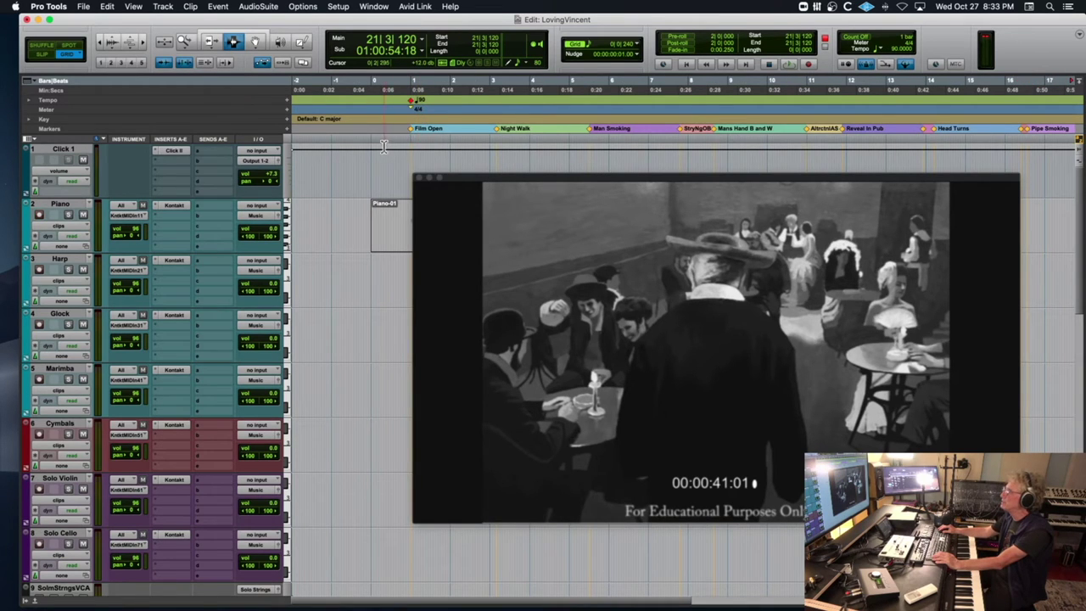
{"action": "left_click", "coordinate": [371, 148]}
{"action": "key", "text": "space"}
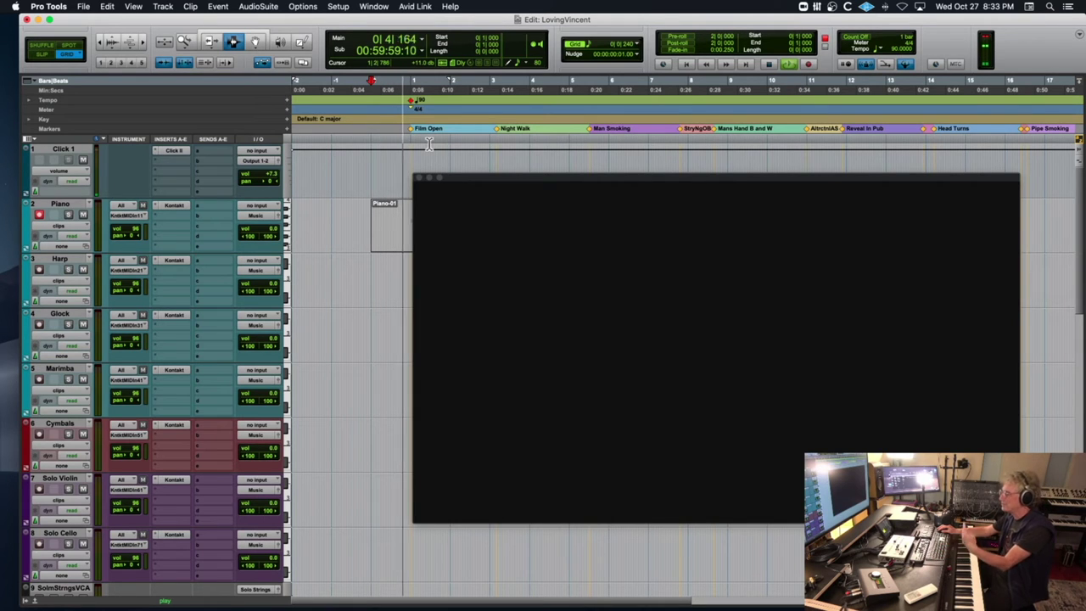
{"action": "key", "text": "space"}
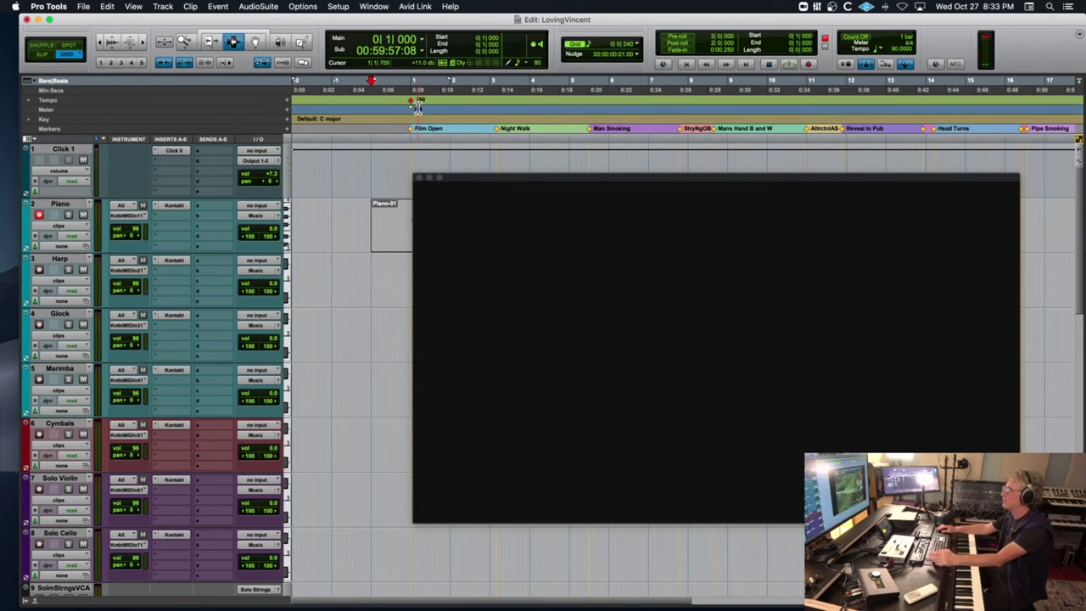
Set the tempo event at bar 1 to 60 BPM and audition the opening from bar 0
{"action": "double_click", "coordinate": [411, 102]}
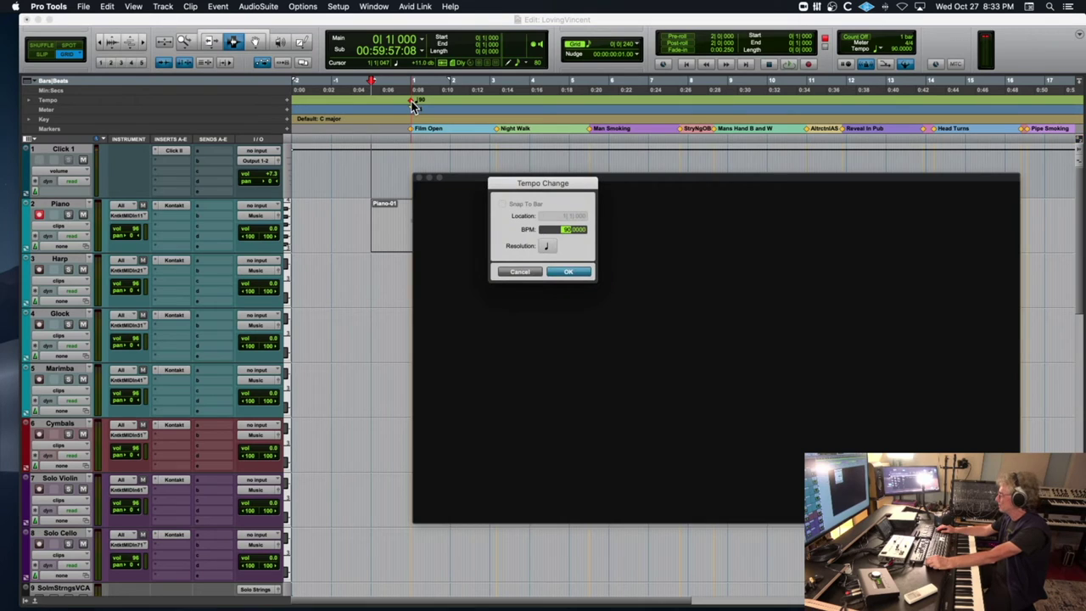
{"action": "key", "text": "Return"}
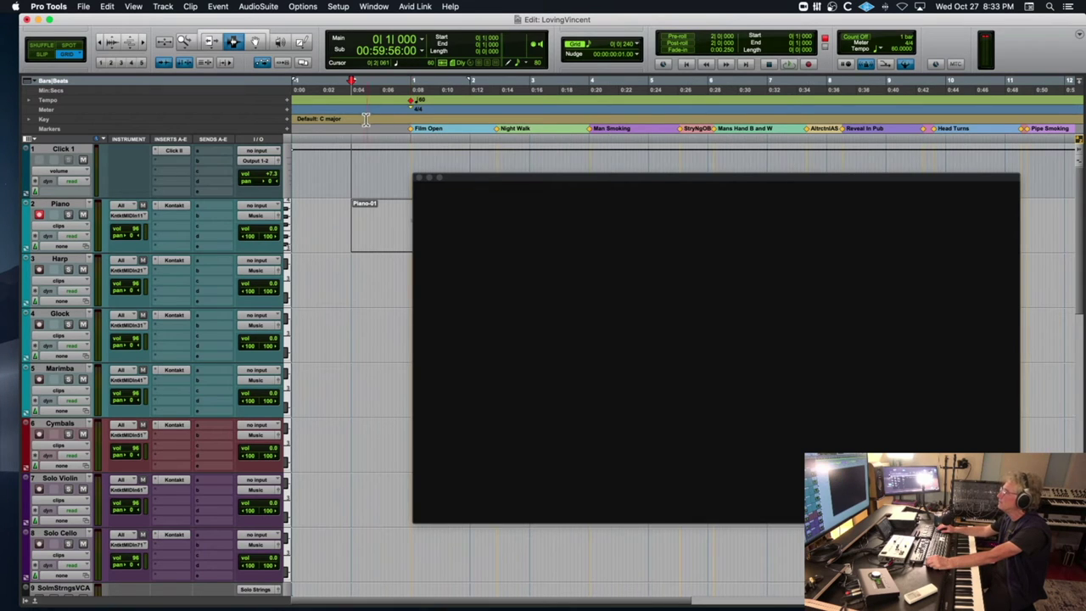
{"action": "key", "text": "space"}
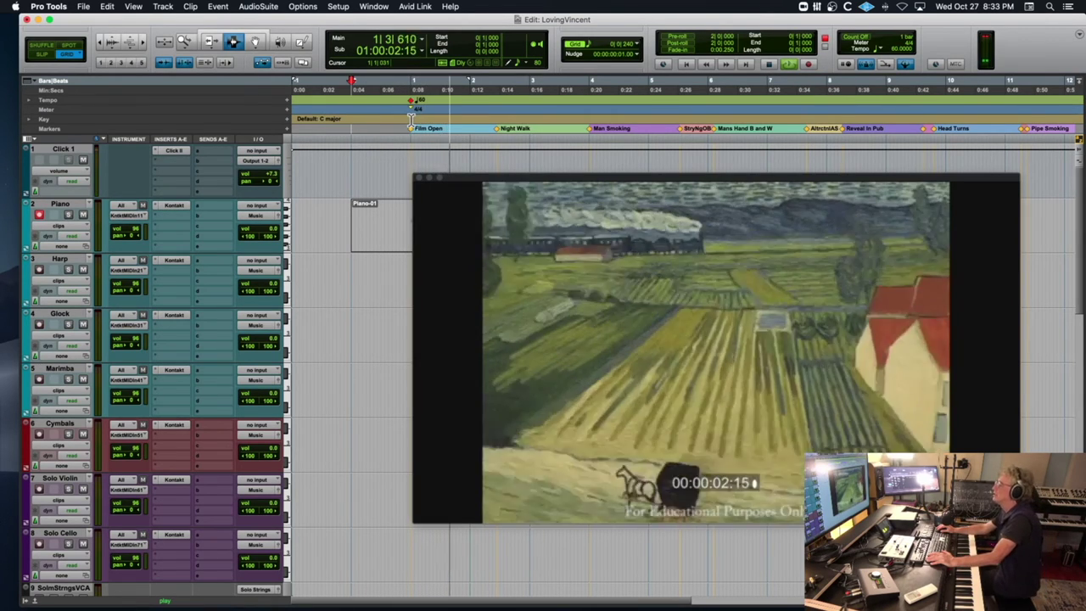
{"action": "key", "text": "space"}
Delete the Piano-01 clip from the Piano track while playing from bar 0
{"action": "key", "text": "space"}
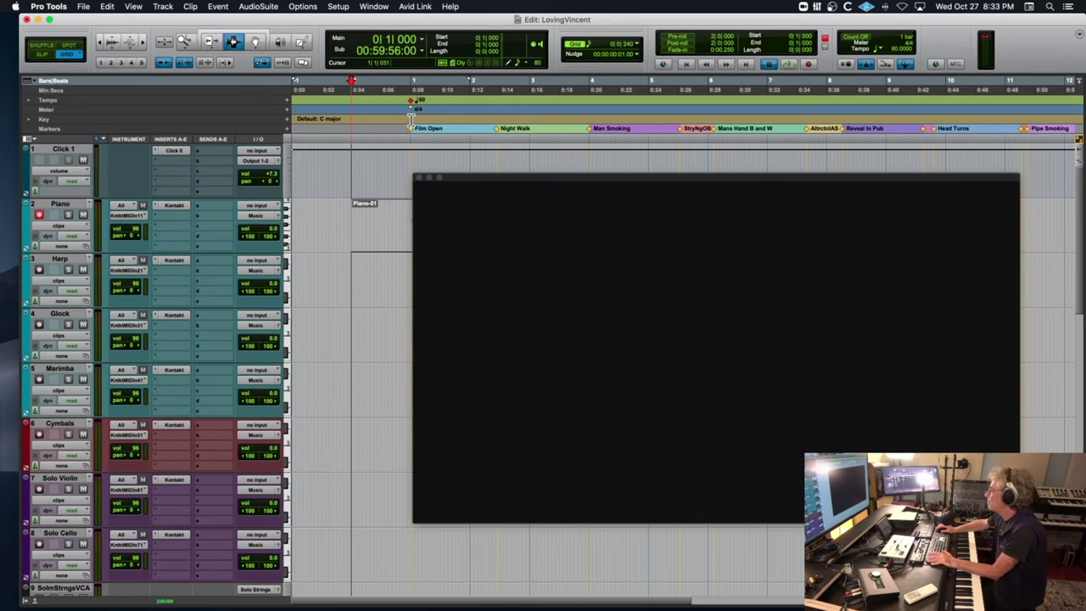
{"action": "scroll", "coordinate": [425, 153], "scroll_direction": "right", "scroll_amount": 2}
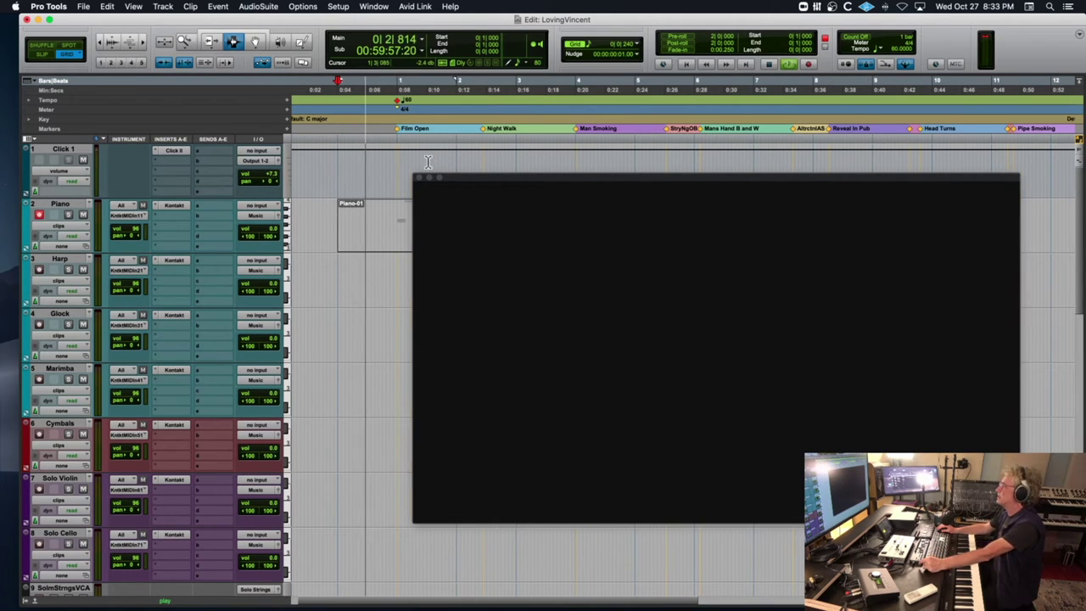
{"action": "left_click", "coordinate": [383, 209]}
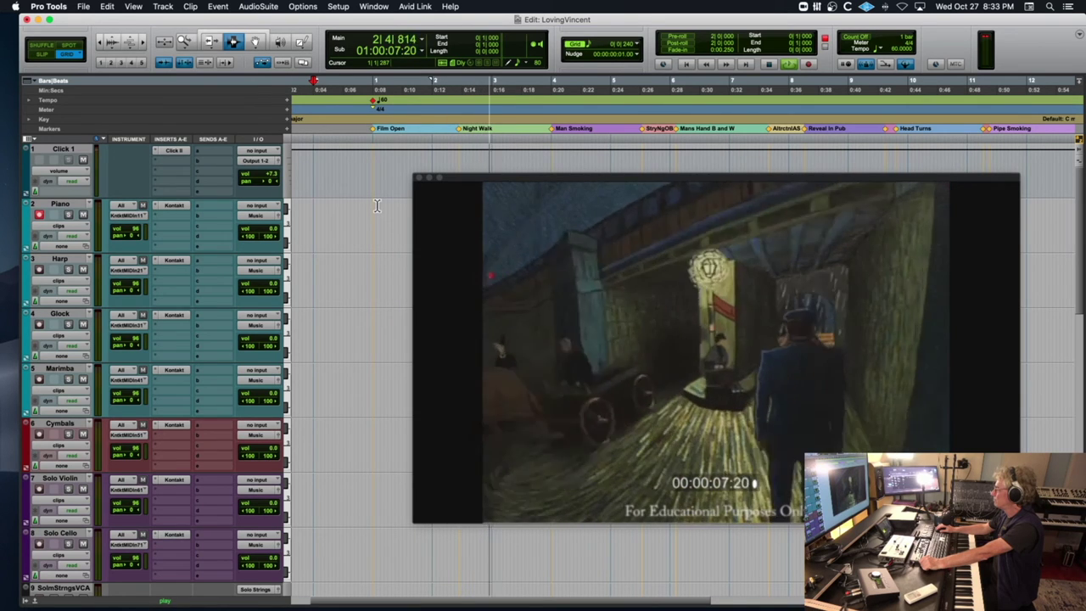
Play the opening repeatedly from 0|4|240, just before the Film Open marker, to judge the click against the picture
{"action": "key", "text": "space"}
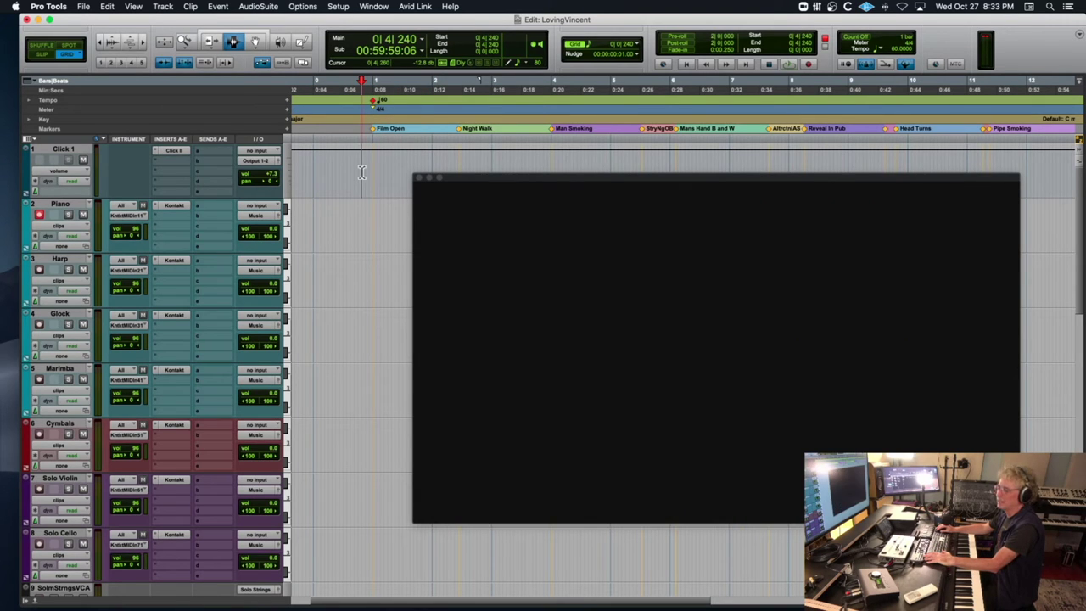
{"action": "key", "text": "space"}
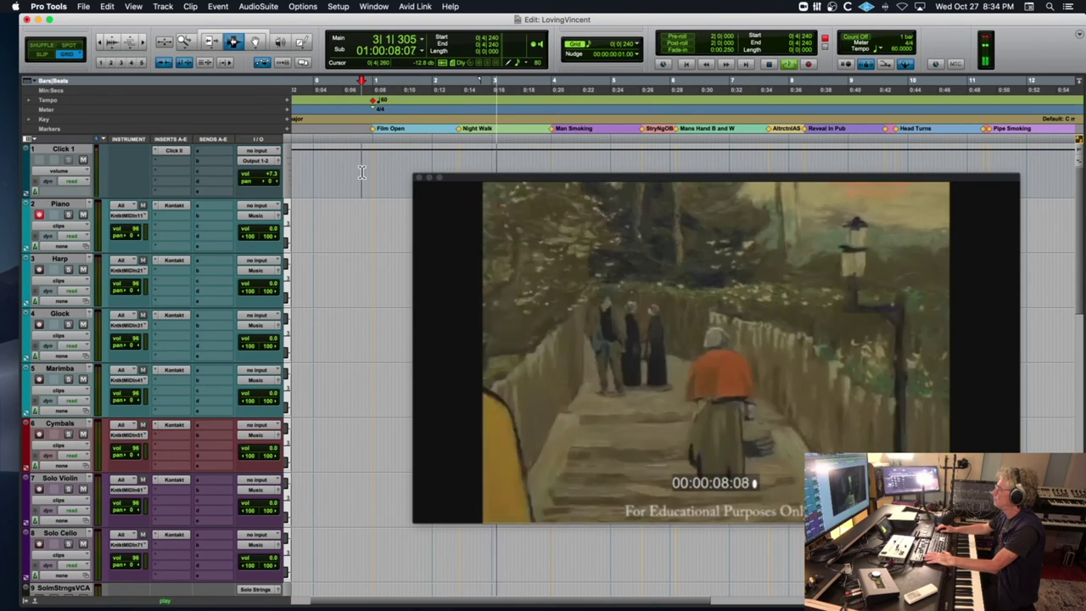
{"action": "key", "text": "space"}
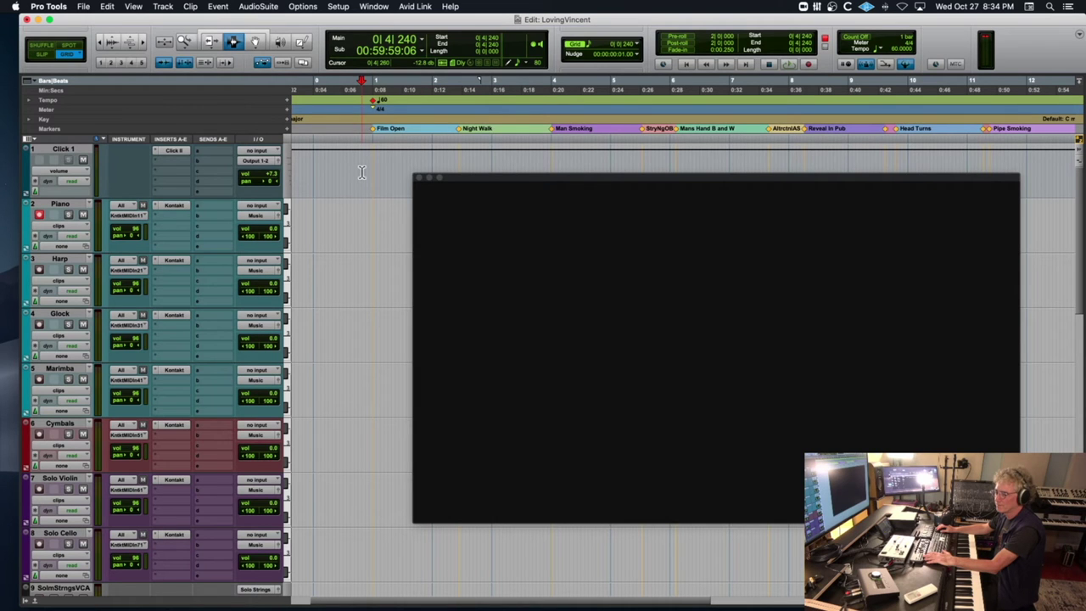
{"action": "key", "text": "space"}
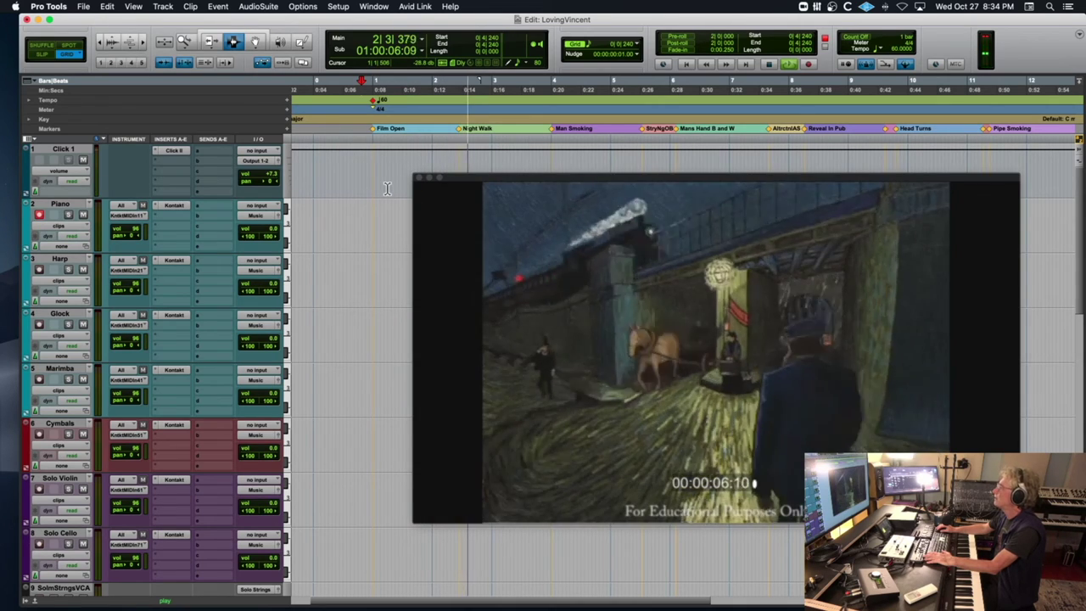
{"action": "key", "text": "space"}
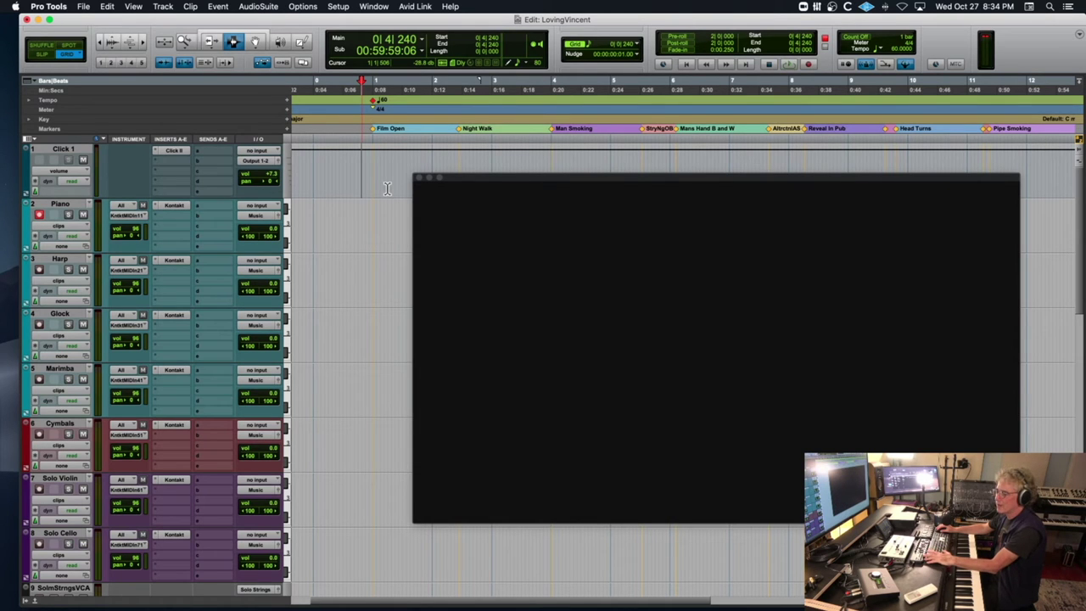
{"action": "key", "text": "space"}
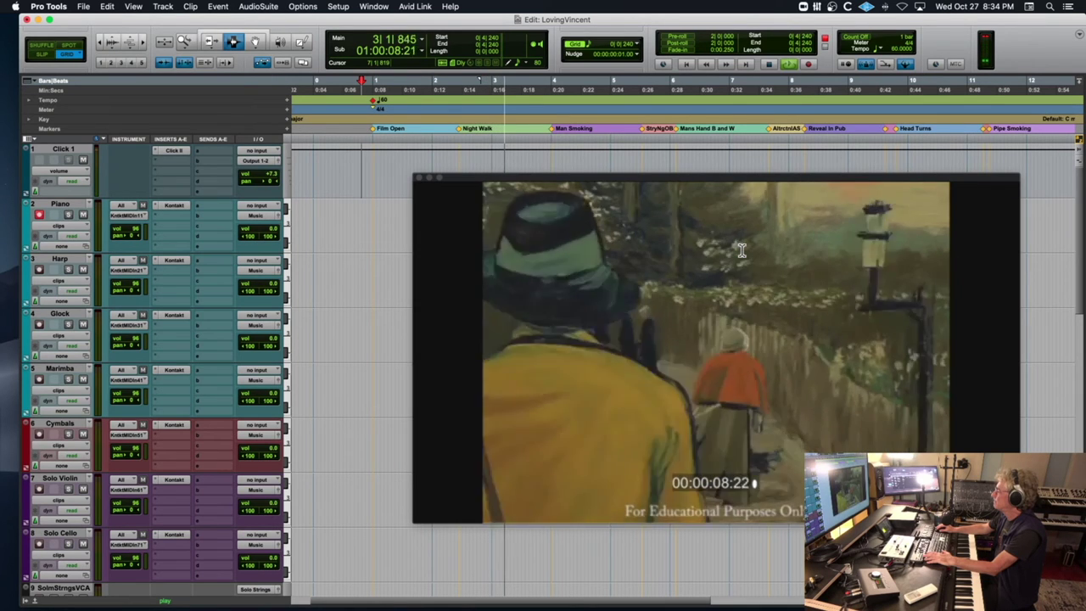
{"action": "key", "text": "space"}
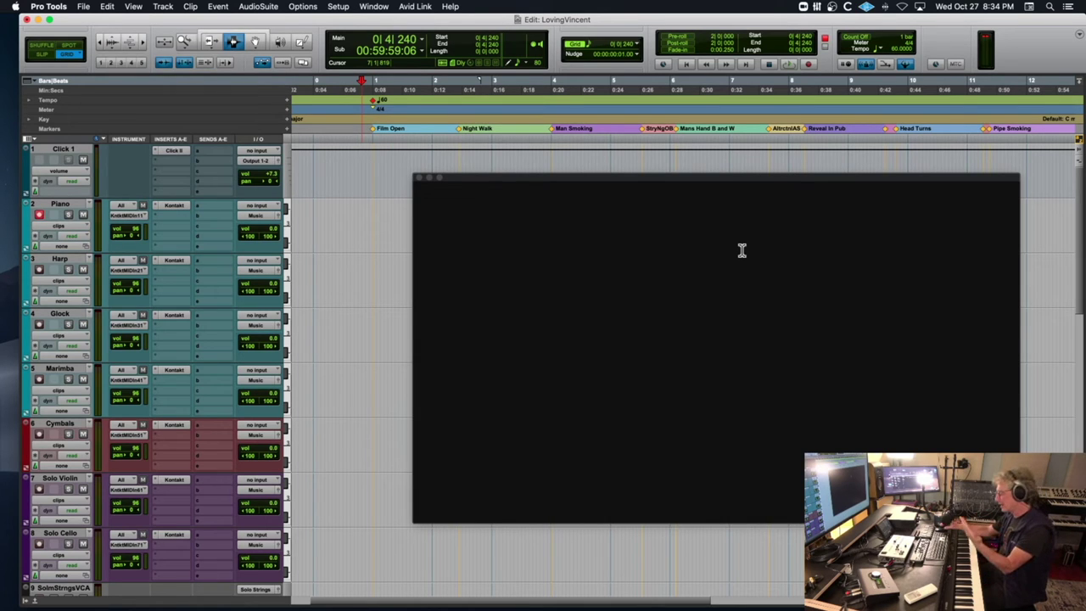
Replay the lead-in to and scenes after the Night Walk marker, starting playback from 2|4|240 and 2|1|480
{"action": "key", "text": "space"}
{"action": "left_click", "coordinate": [481, 130]}
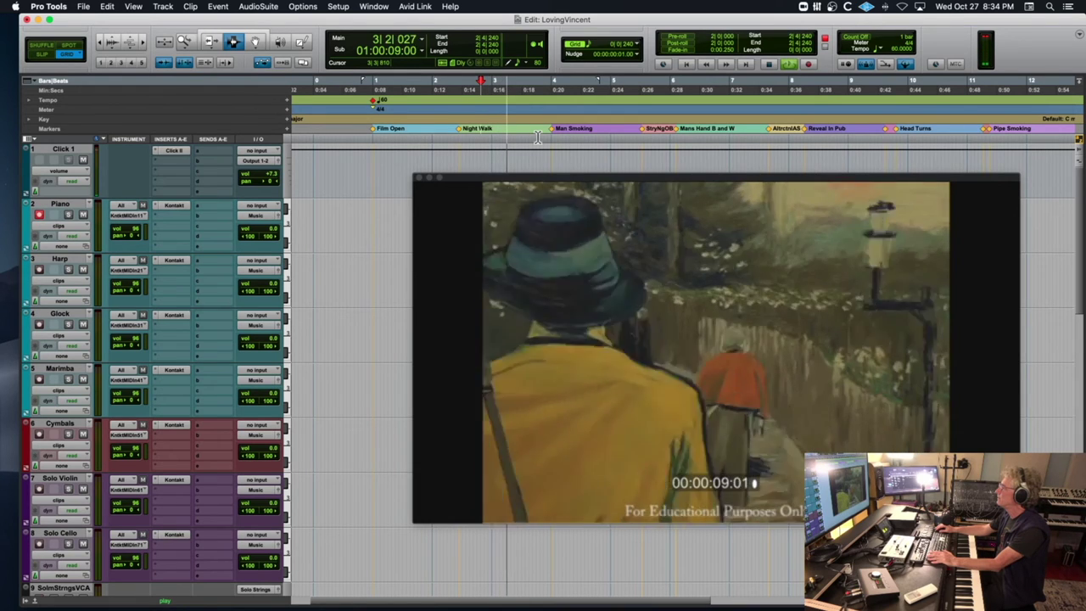
{"action": "left_click", "coordinate": [440, 137]}
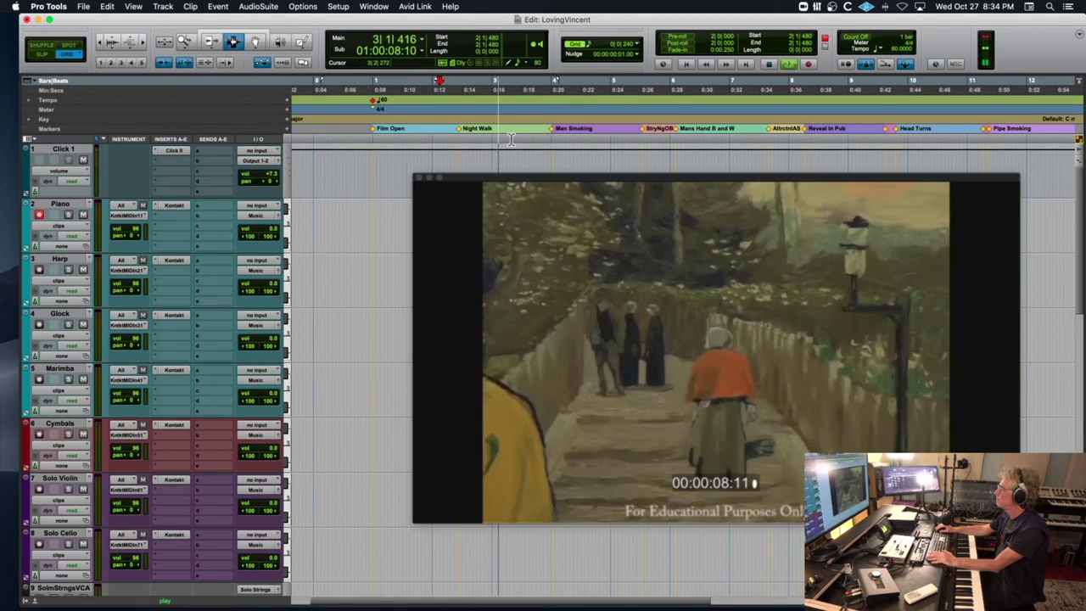
{"action": "key", "text": "space"}
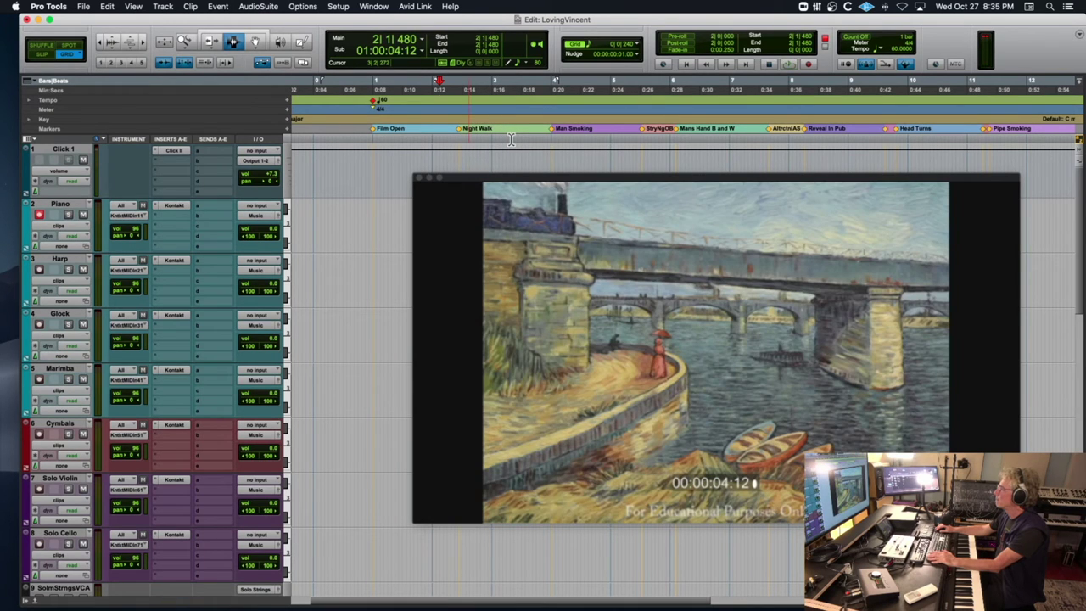
{"action": "key", "text": "space"}
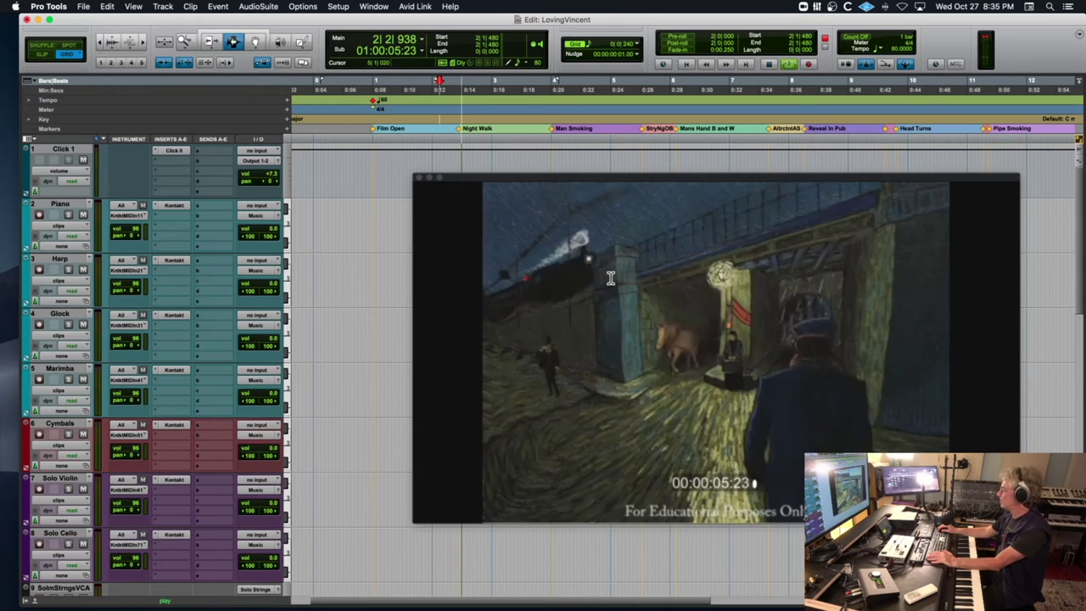
Replay the scene around the Night Walk marker and move that marker to 3|1|000
{"action": "key", "text": "space"}
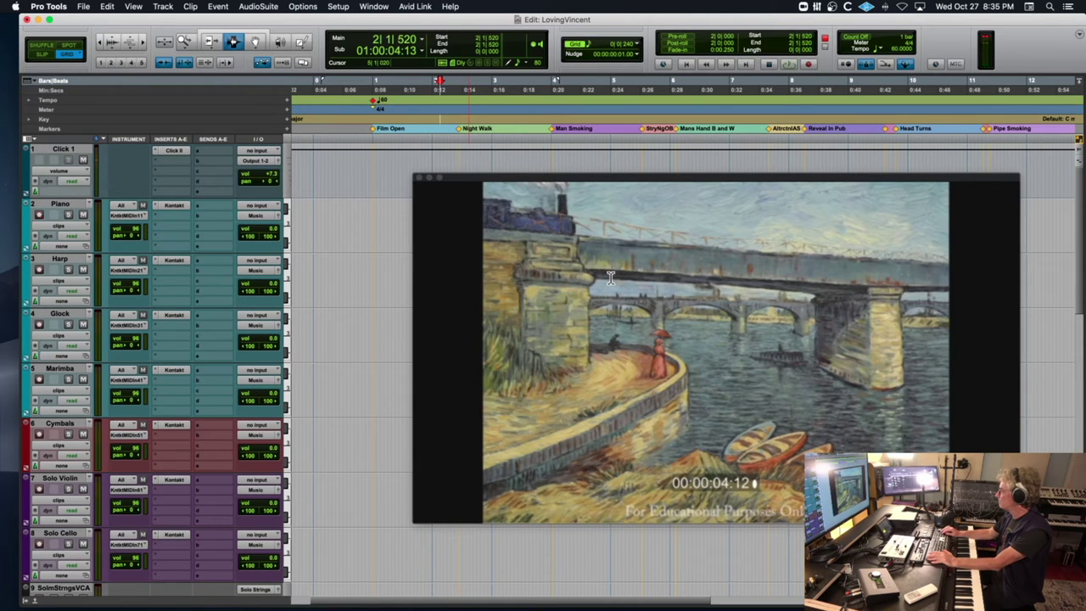
{"action": "key", "text": "space"}
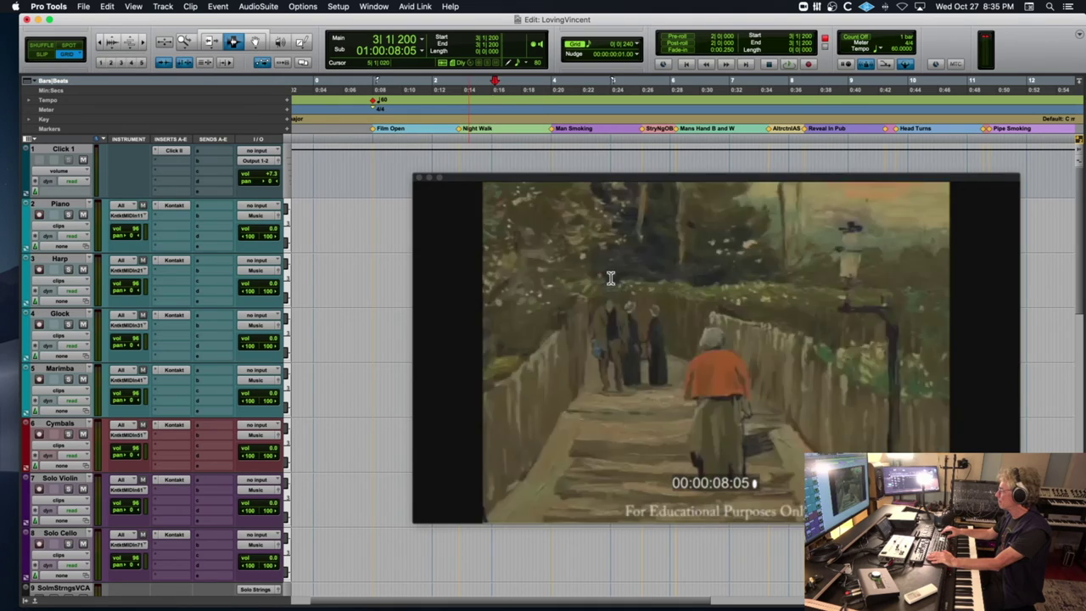
{"action": "left_click", "coordinate": [462, 132]}
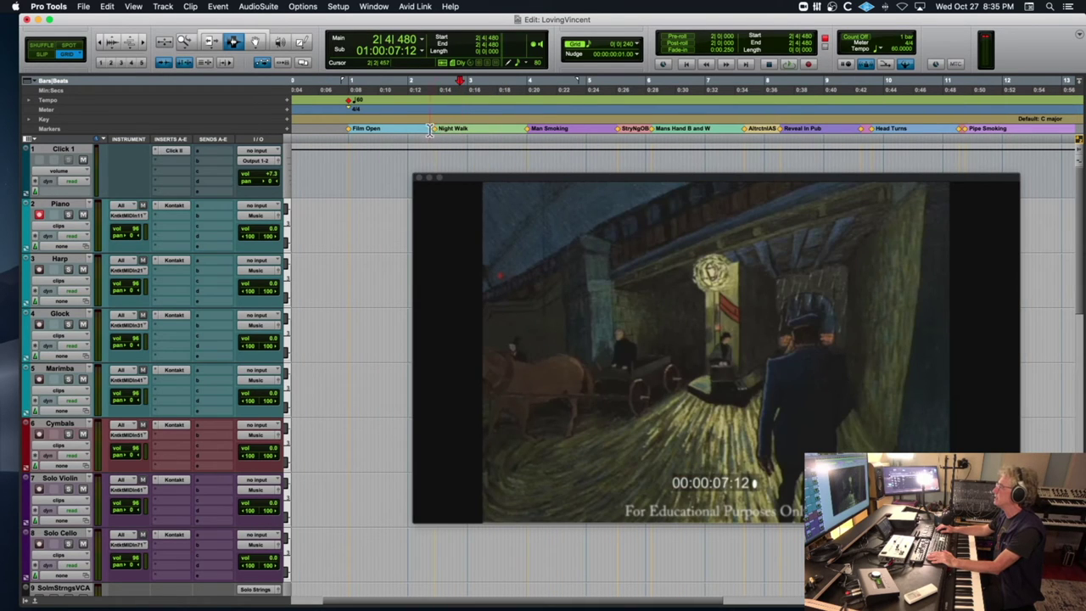
{"action": "left_click_drag", "start_coordinate": [435, 133], "coordinate": [463, 134]}
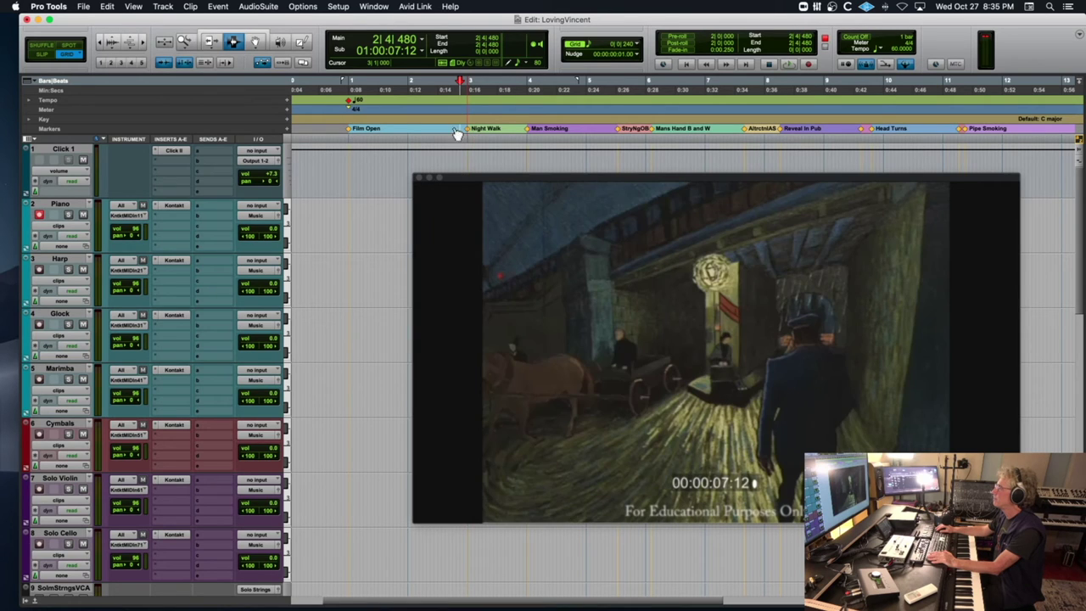
Rename the Night Walk marker as No Train
{"action": "double_click", "coordinate": [468, 133]}
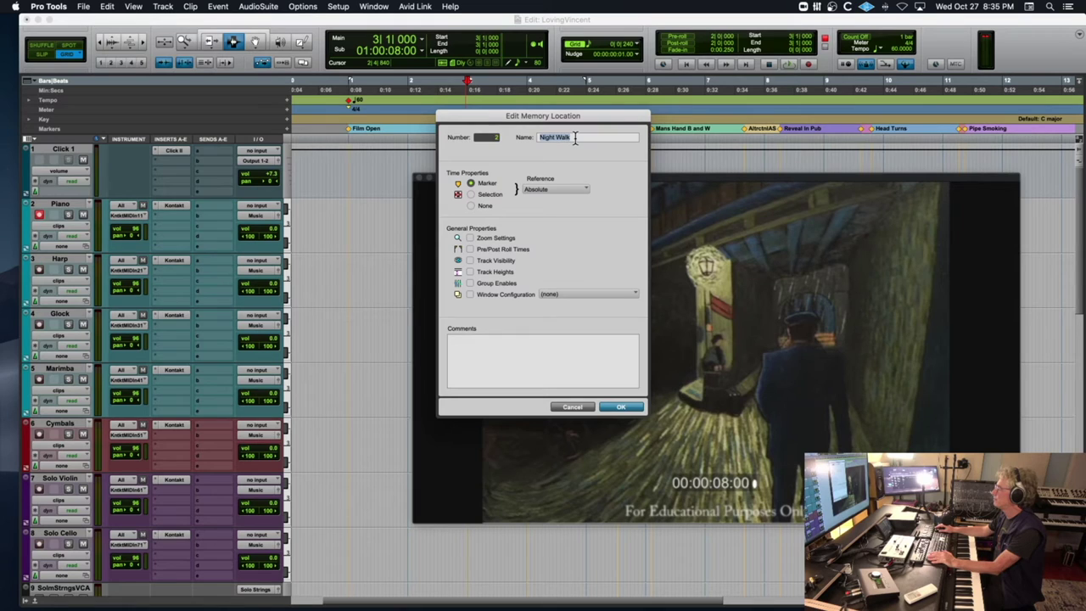
{"action": "type", "text": "No Train"}
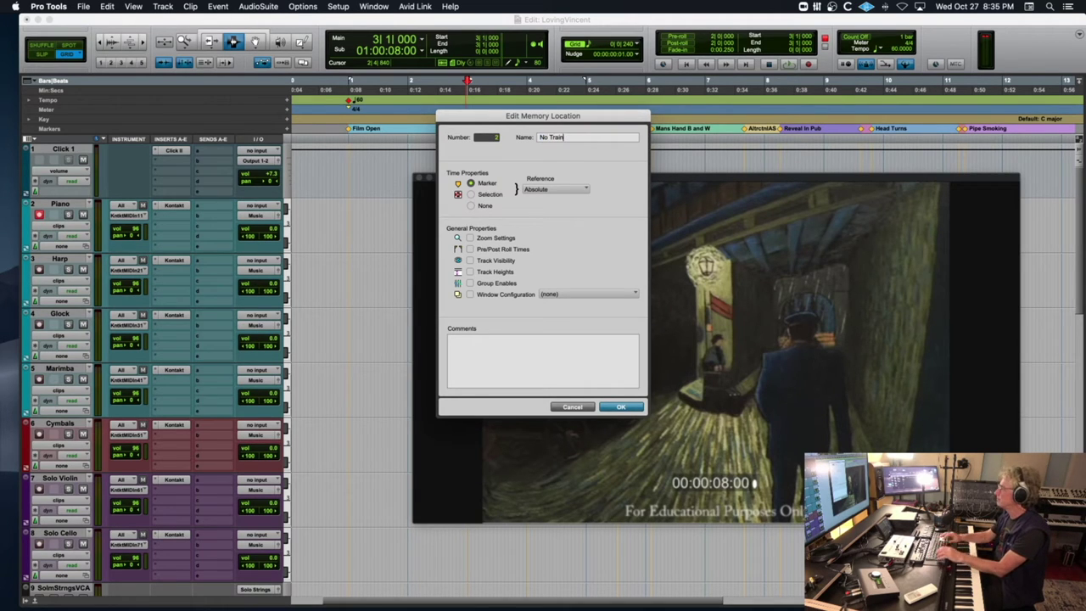
{"action": "key", "text": "Return"}
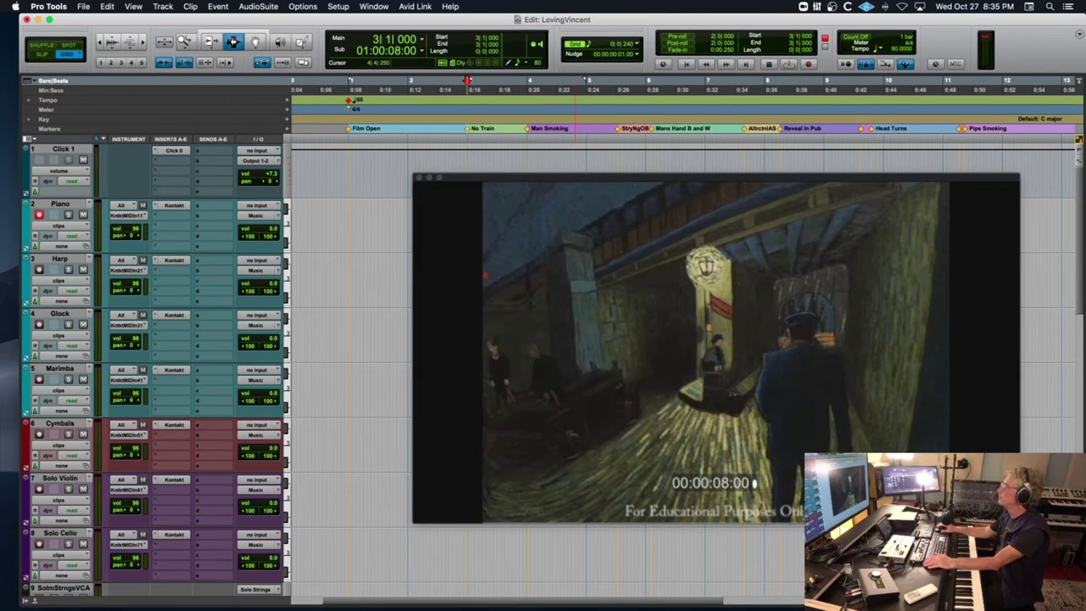
Play the scene from bar 1 past the No Train marker to check its placement against the picture
{"action": "left_click", "coordinate": [349, 161]}
{"action": "key", "text": "space"}
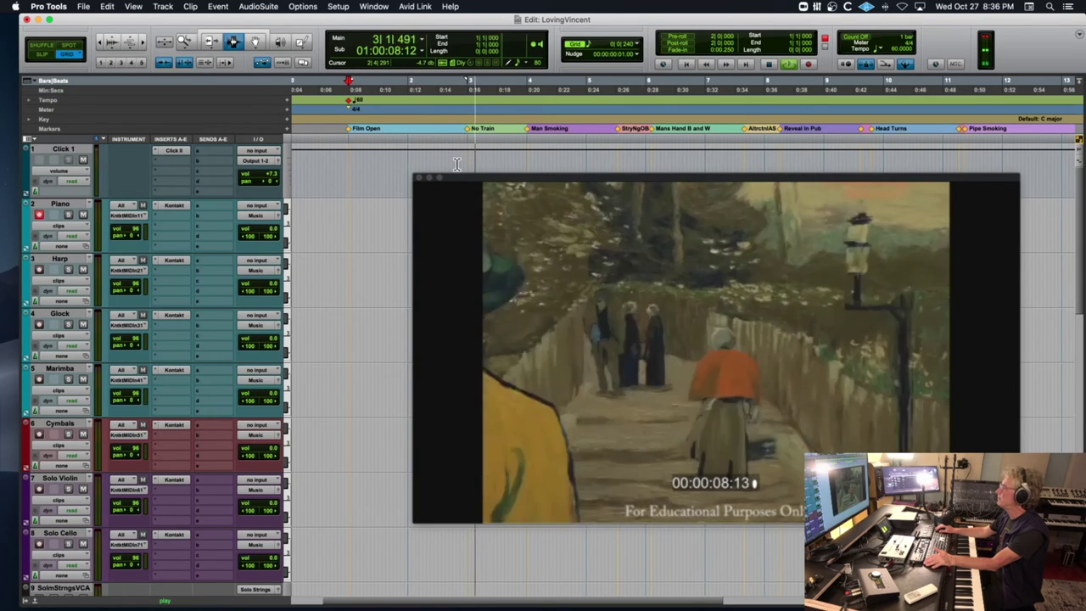
{"action": "key", "text": "space"}
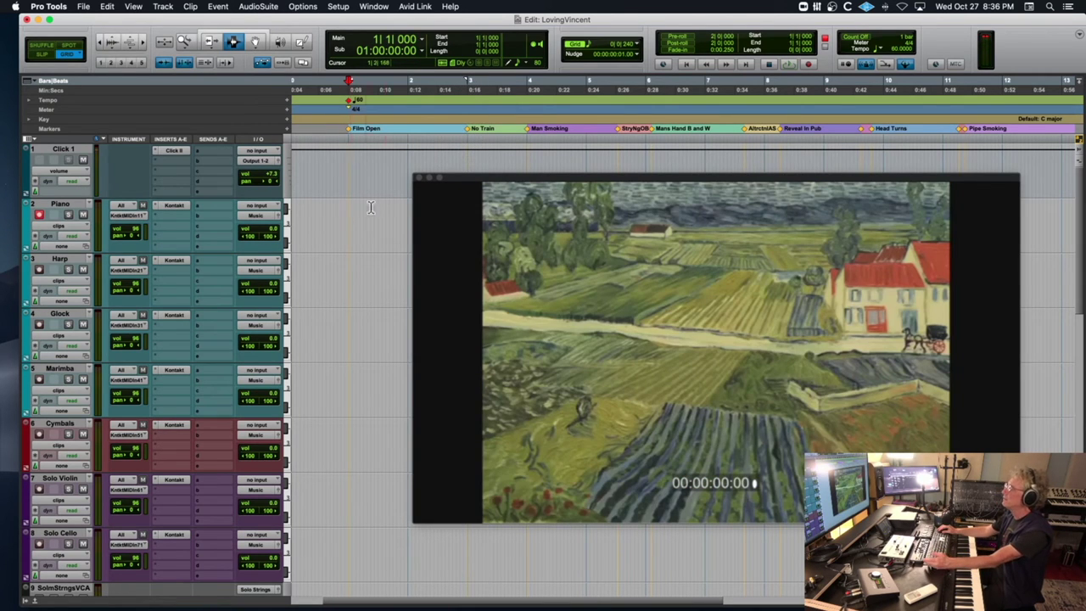
Move the video window down off the upper tracks and play the opening from bar 0 into bar 3
{"action": "left_click_drag", "start_coordinate": [470, 178], "coordinate": [479, 365]}
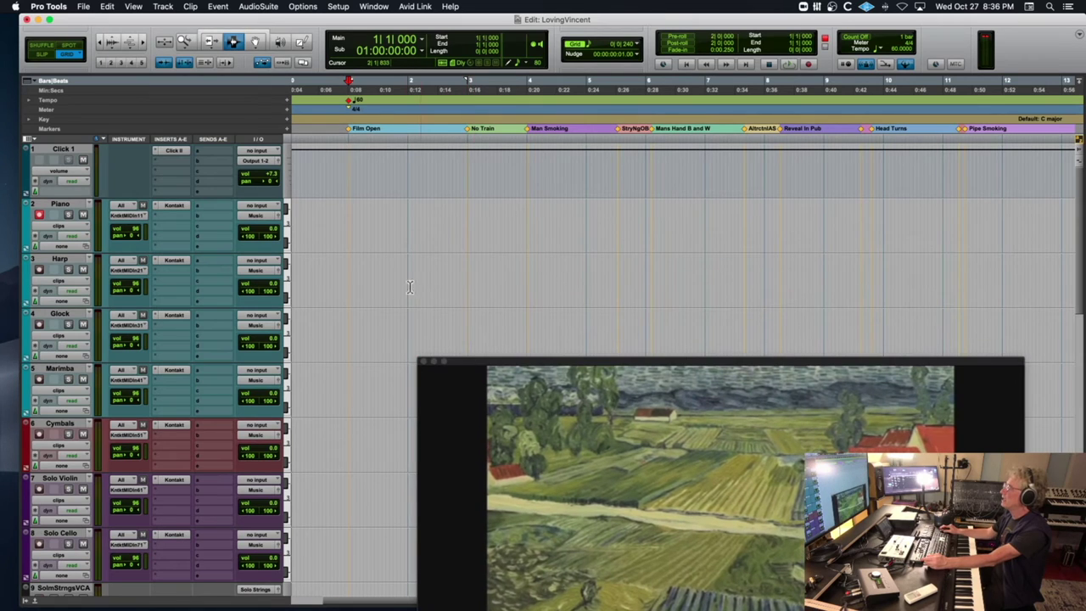
{"action": "scroll", "coordinate": [326, 245], "scroll_direction": "left", "scroll_amount": 2}
{"action": "left_click", "coordinate": [335, 236]}
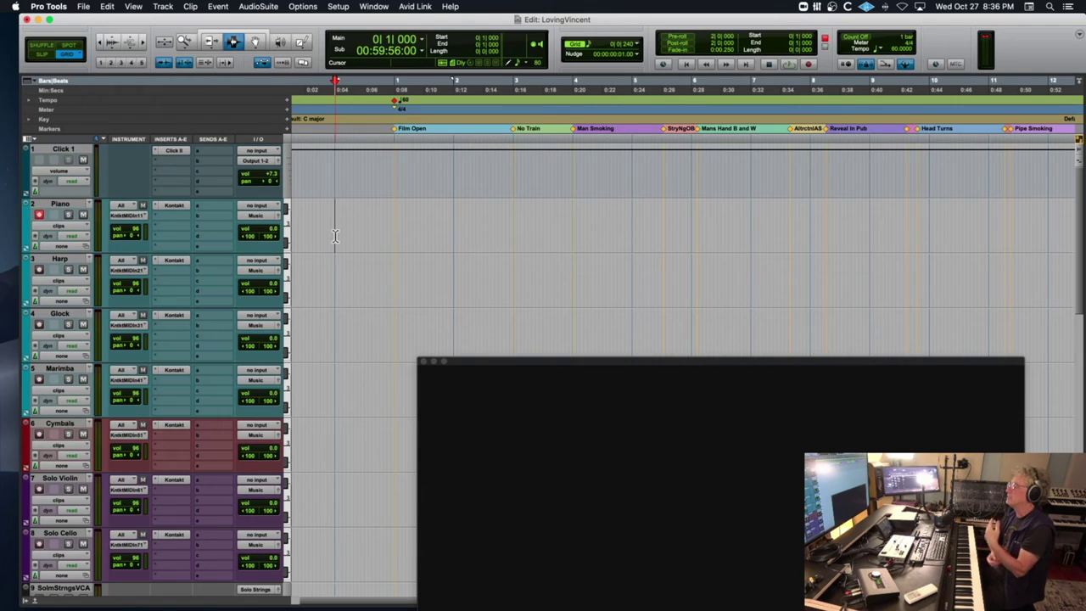
{"action": "scroll", "coordinate": [336, 236], "scroll_direction": "down", "scroll_amount": 10}
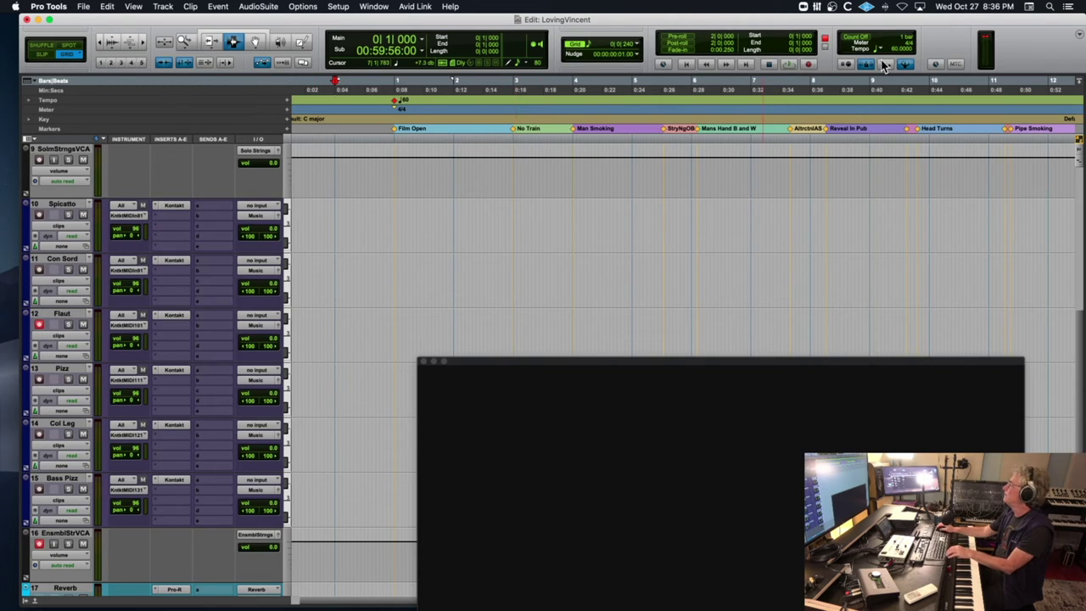
{"action": "key", "text": "space"}
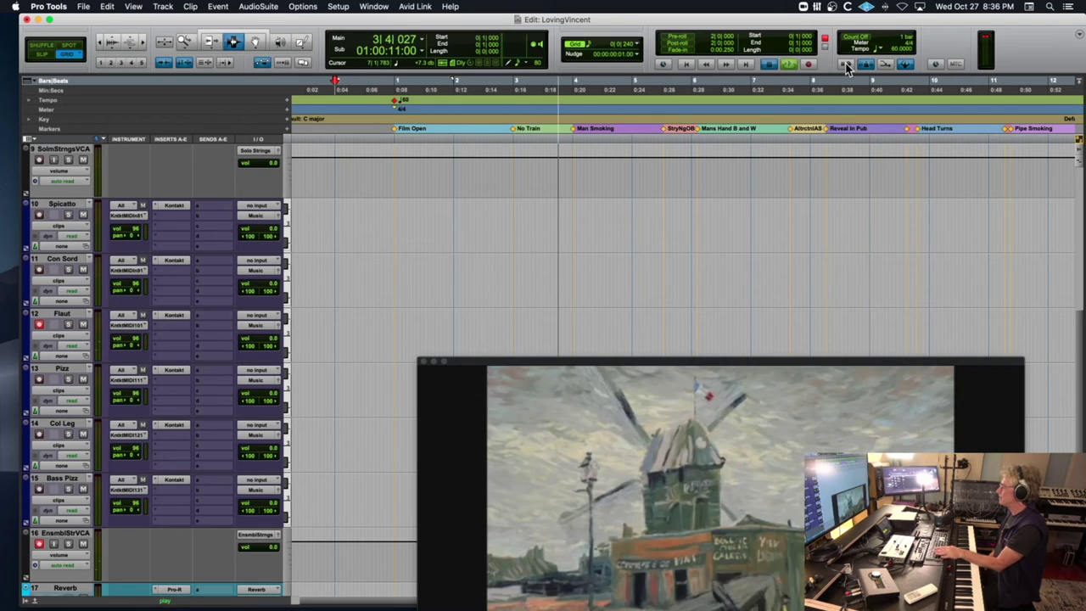
{"action": "key", "text": "space"}
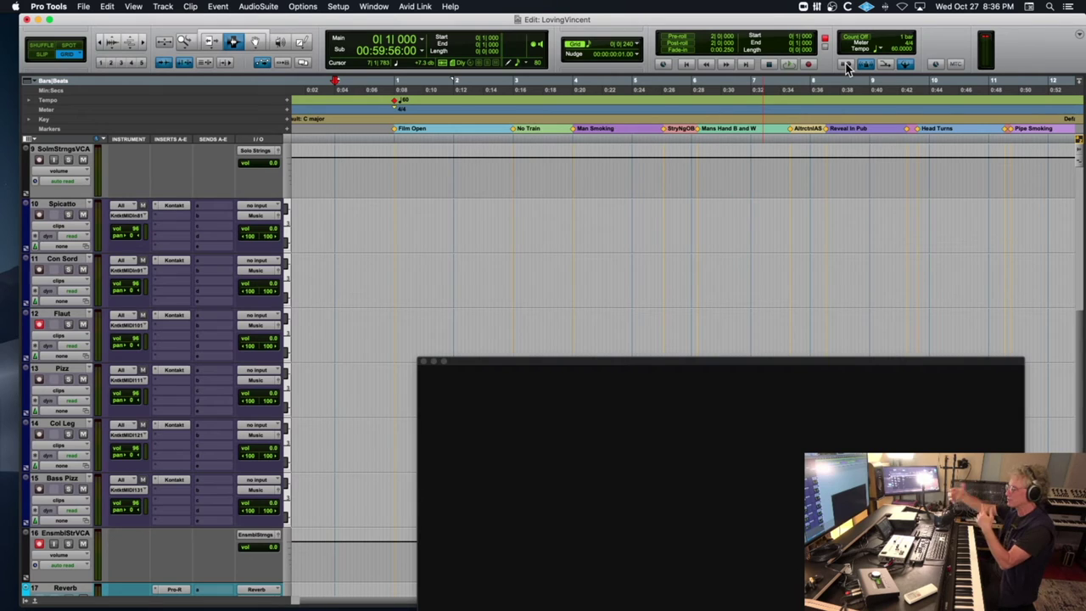
Move the video window back up and play the scene from bar 1 to watch the bar counter against the picture
{"action": "left_click_drag", "start_coordinate": [514, 365], "coordinate": [453, 126]}
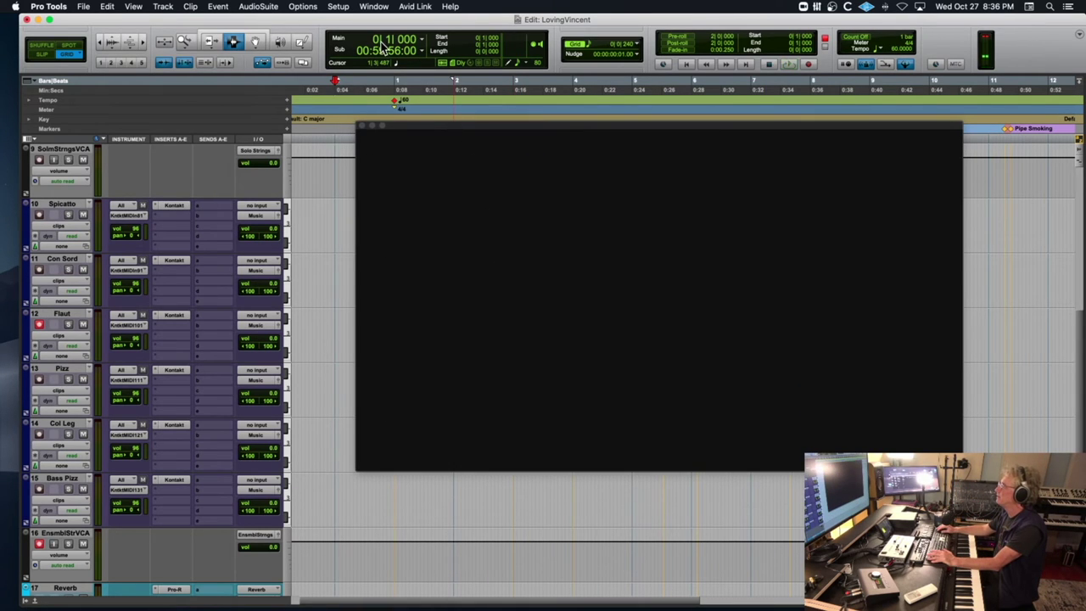
{"action": "key", "text": "space"}
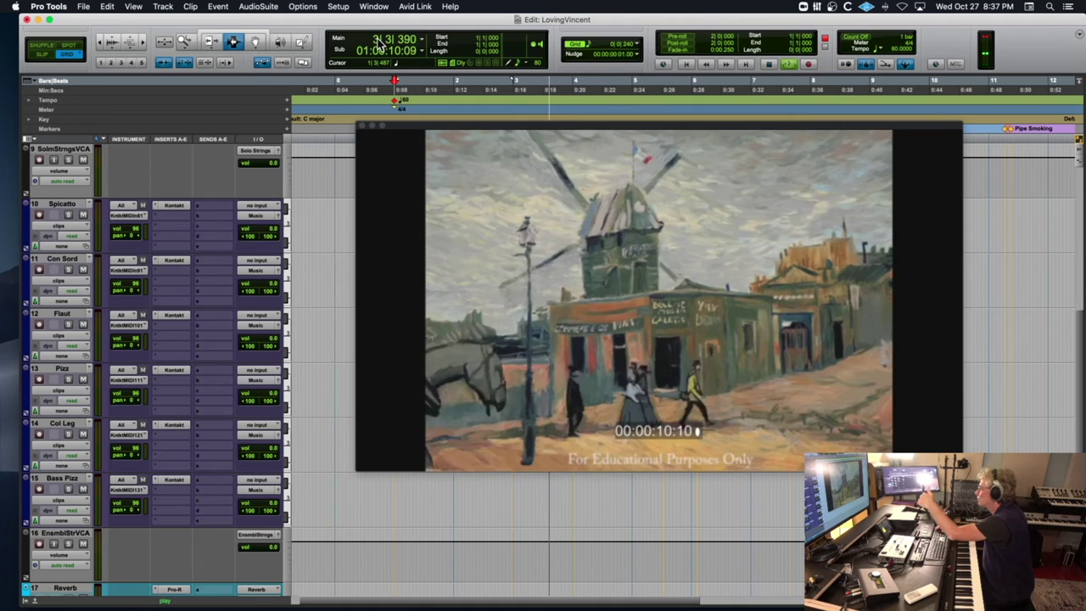
{"action": "key", "text": "space"}
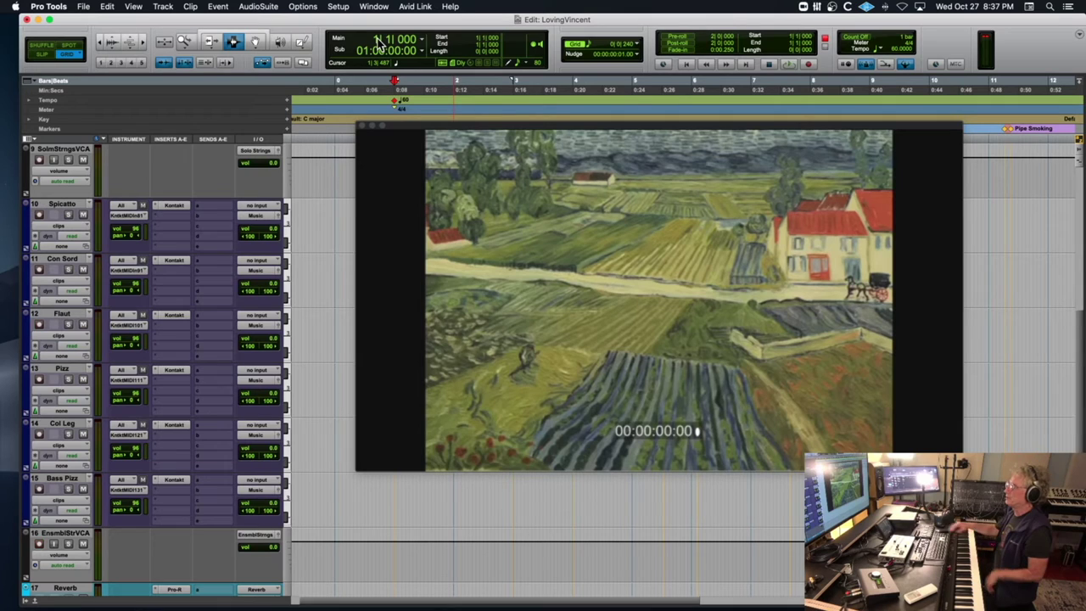
Move the video window clear of the Piano track, record-enable the track and record a piano part from bar 0 to bar 6
{"action": "scroll", "coordinate": [276, 188], "scroll_direction": "up", "scroll_amount": 10}
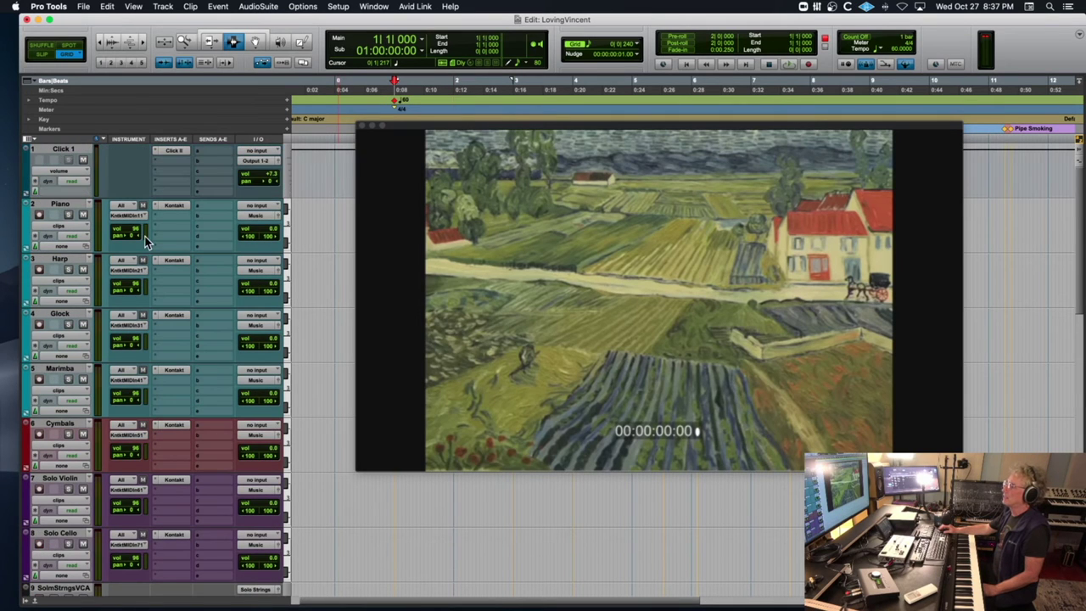
{"action": "left_click", "coordinate": [39, 215]}
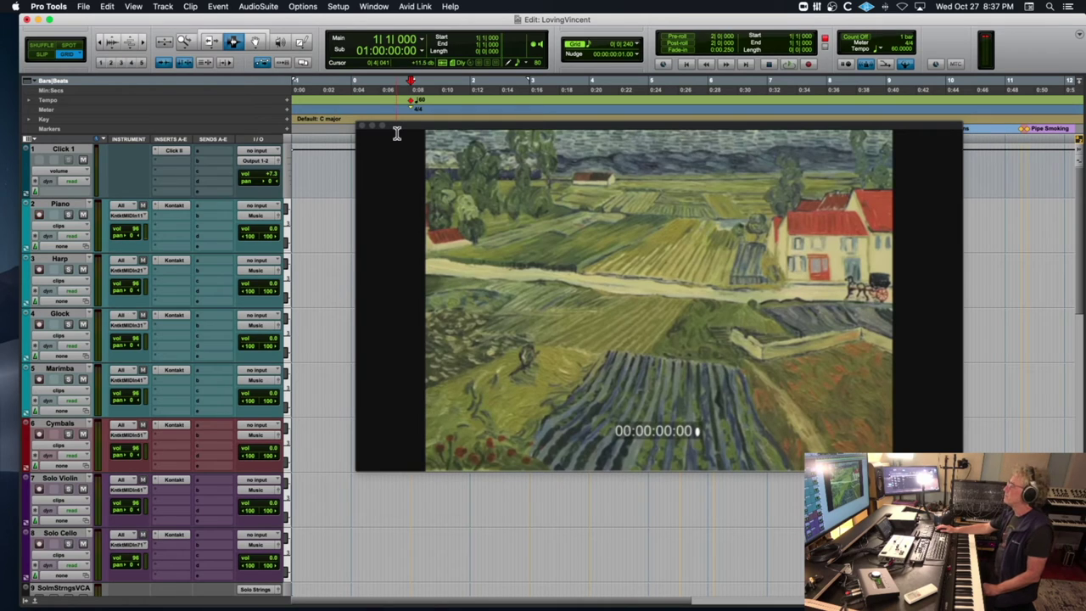
{"action": "left_click_drag", "start_coordinate": [400, 129], "coordinate": [600, 181]}
{"action": "key", "text": "super+space"}
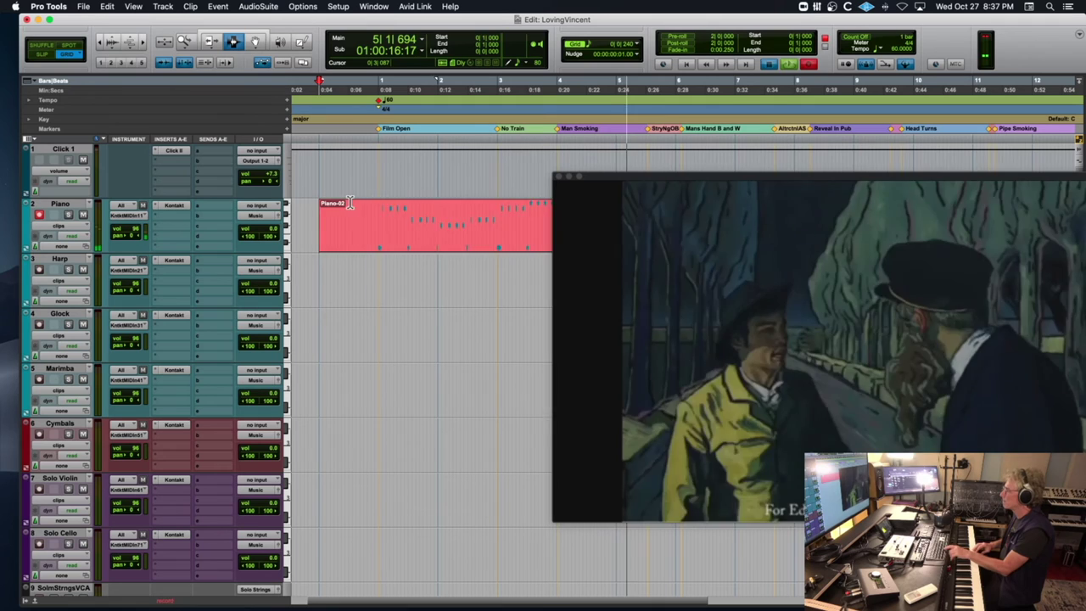
{"action": "key", "text": "space"}
Quantize the note starts of the Piano-02 clip to a 1/16-note grid at 90% strength, preserving note durations
{"action": "scroll", "coordinate": [365, 205], "scroll_direction": "right", "scroll_amount": 1}
{"action": "double_click", "coordinate": [384, 216]}
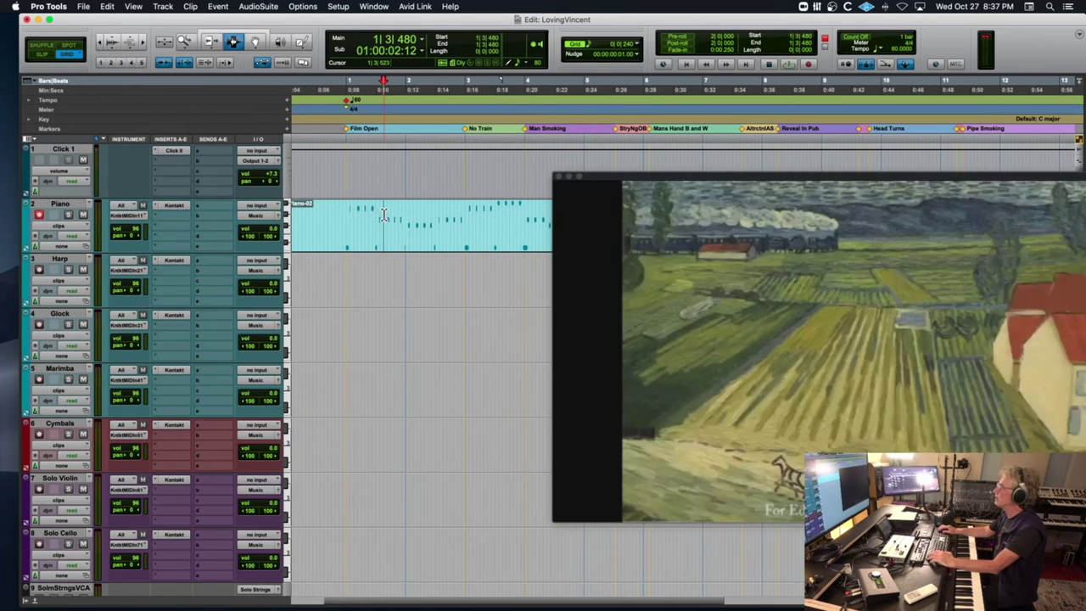
{"action": "key", "text": "alt+0"}
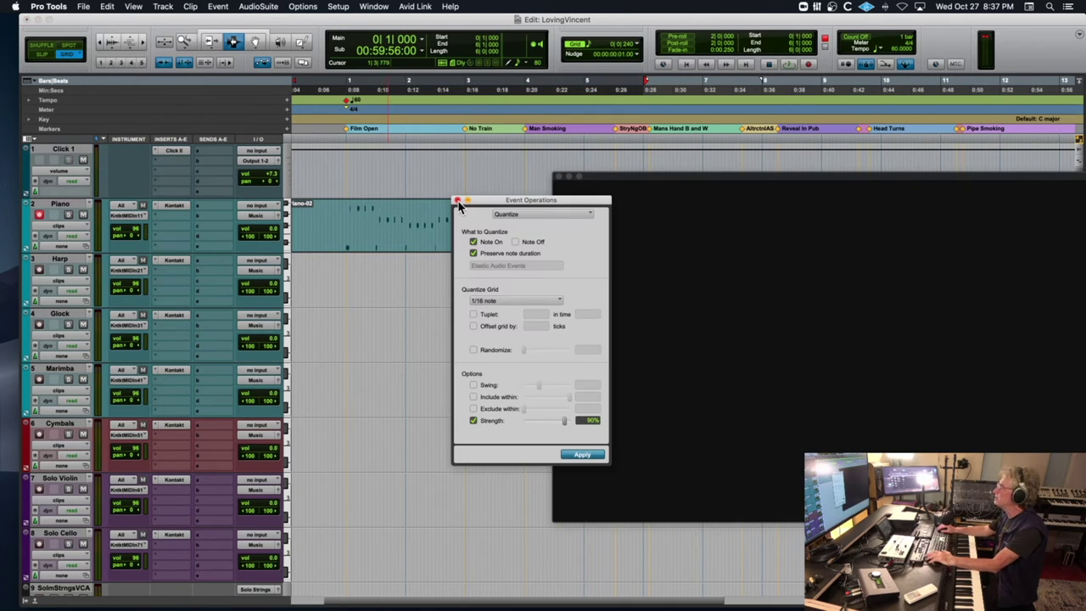
{"action": "left_click", "coordinate": [458, 201]}
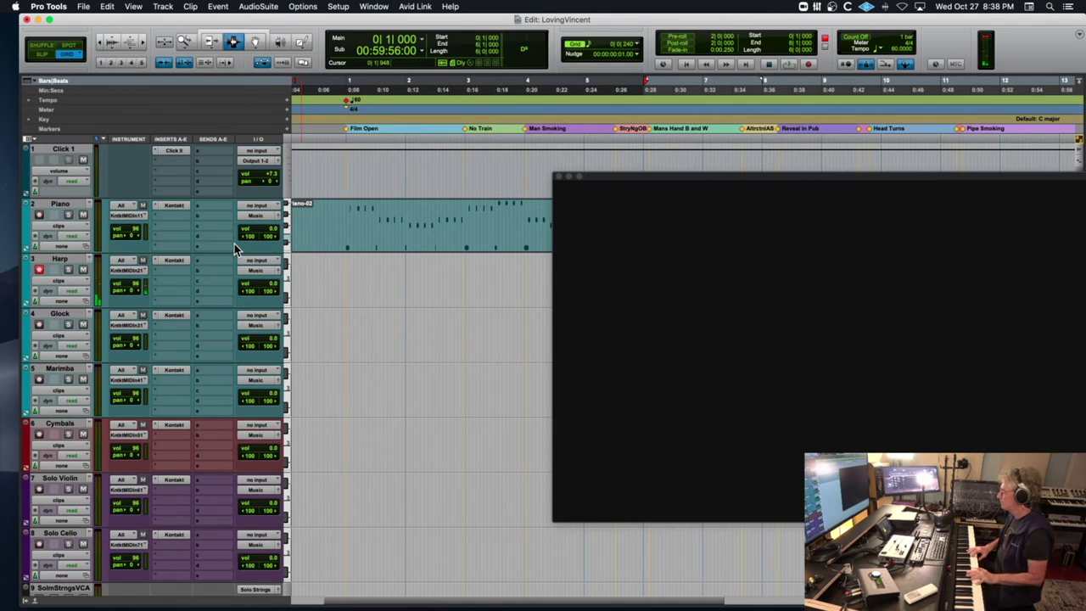
Record a harp part over the piano from bar 0 and quantize its note starts to a 1/16-note grid at 90% strength
{"action": "key", "text": "super+space"}
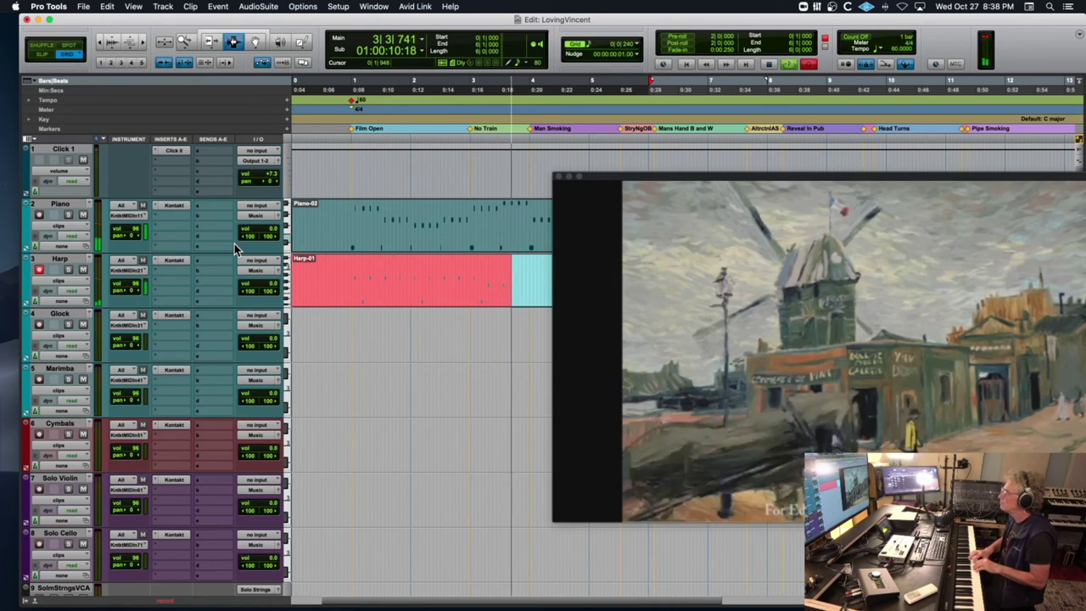
{"action": "key", "text": "space"}
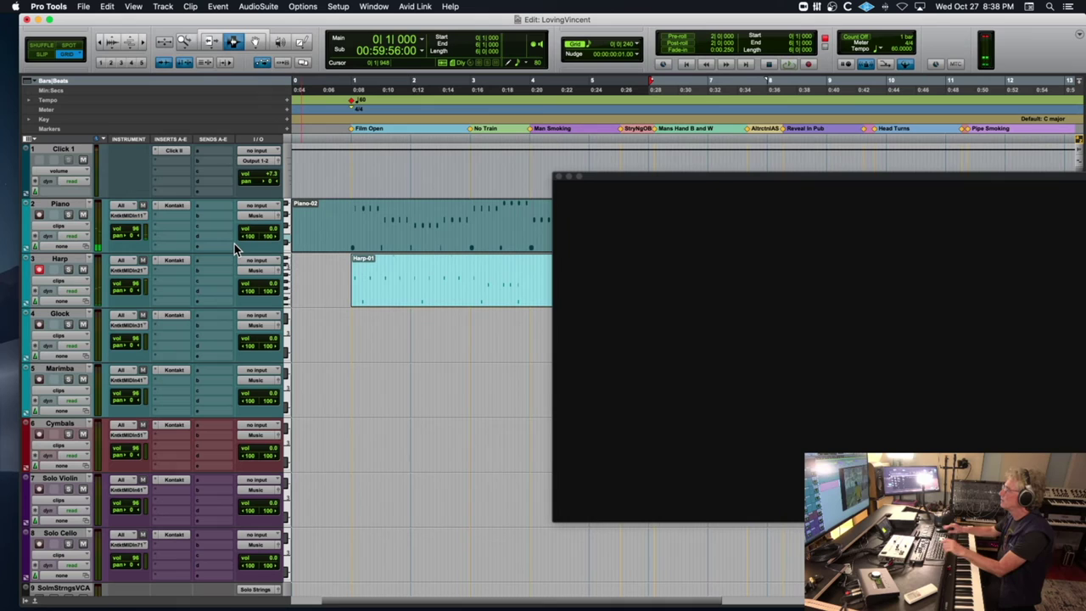
{"action": "left_click", "coordinate": [450, 290]}
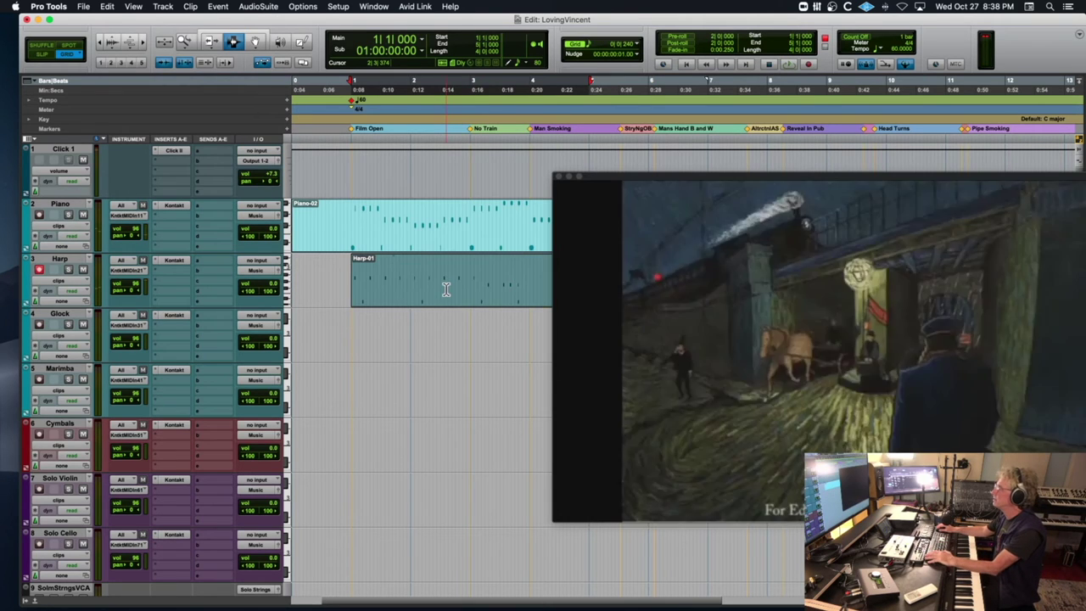
{"action": "key", "text": "alt+0"}
{"action": "scroll", "coordinate": [444, 286], "scroll_direction": "down", "scroll_amount": 2}
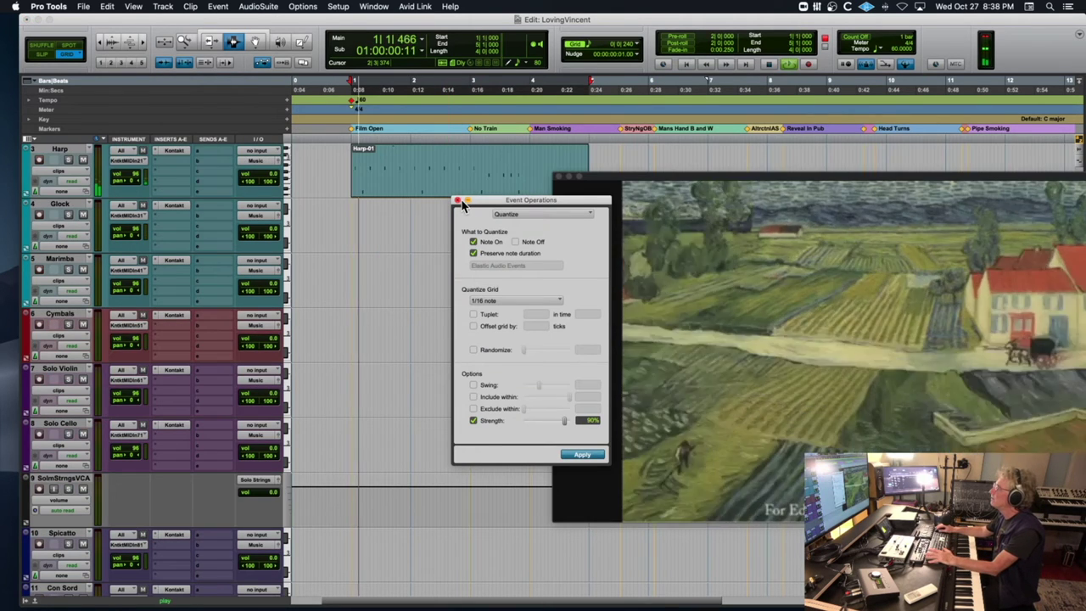
{"action": "left_click", "coordinate": [458, 200]}
Listen to the quantized piano and harp parts together from bar 1 against the picture
{"action": "scroll", "coordinate": [433, 202], "scroll_direction": "up", "scroll_amount": 1}
{"action": "scroll", "coordinate": [433, 202], "scroll_direction": "up", "scroll_amount": 1}
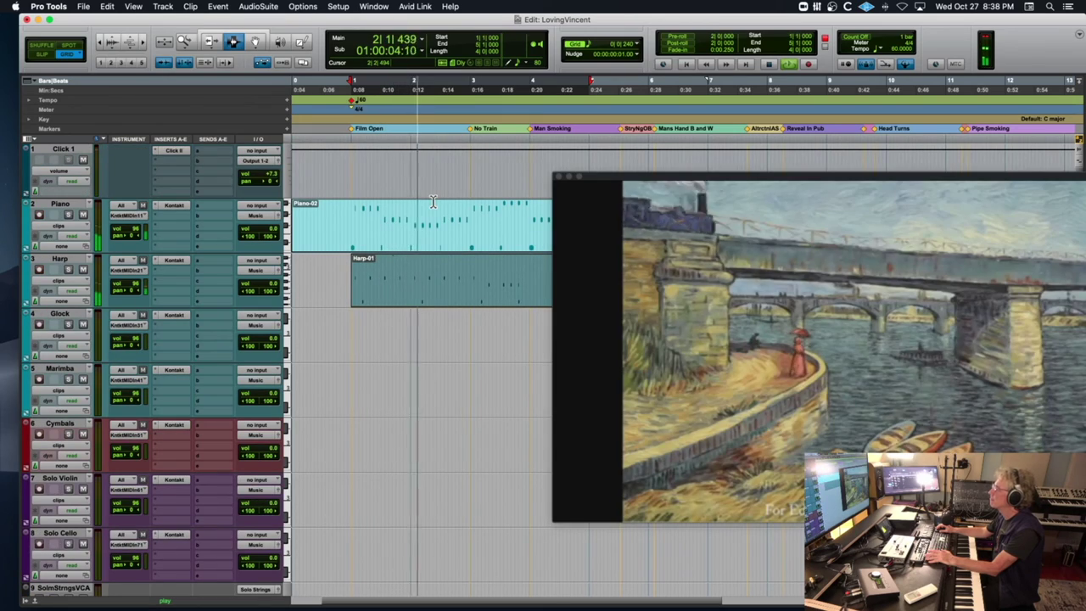
{"action": "key", "text": "t"}
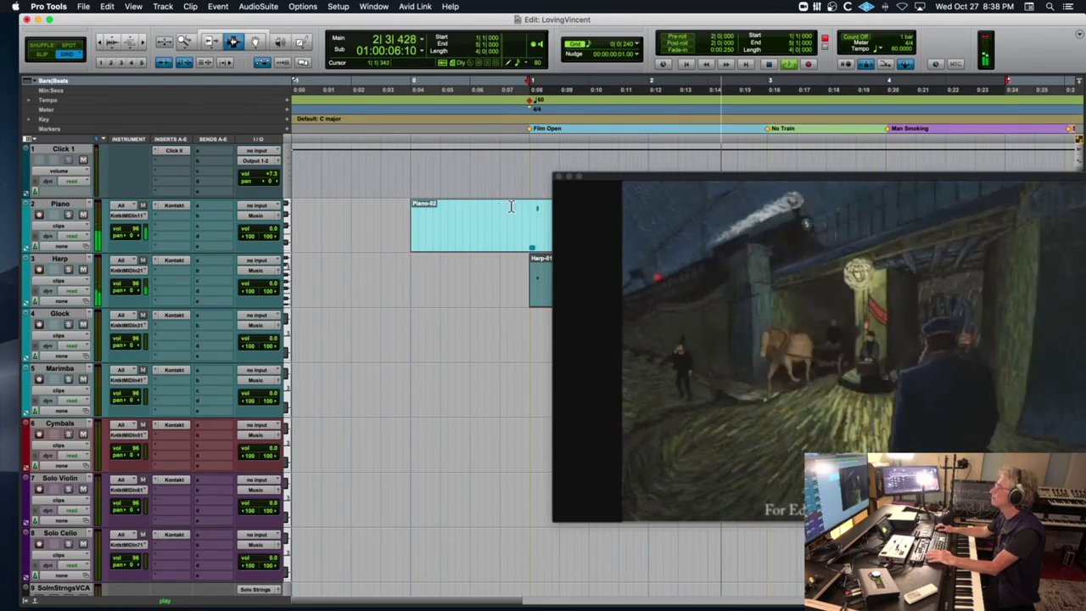
{"action": "key", "text": "space"}
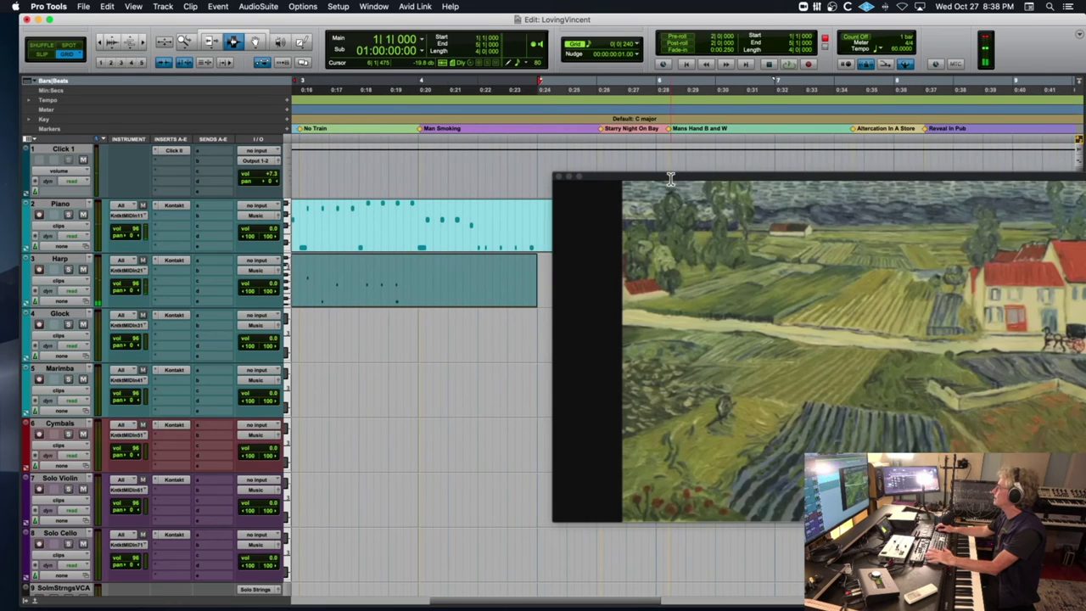
Shrink the video window and place it above the tracks so the Piano and Harp clips are uncovered
{"action": "left_click_drag", "start_coordinate": [671, 178], "coordinate": [453, 122]}
{"action": "left_click_drag", "start_coordinate": [940, 466], "coordinate": [613, 283]}
{"action": "left_click_drag", "start_coordinate": [517, 125], "coordinate": [928, 53]}
Audition the harp from 2|4|480 and delete its section from 3|1|000 to about 4|2|000
{"action": "key", "text": "space"}
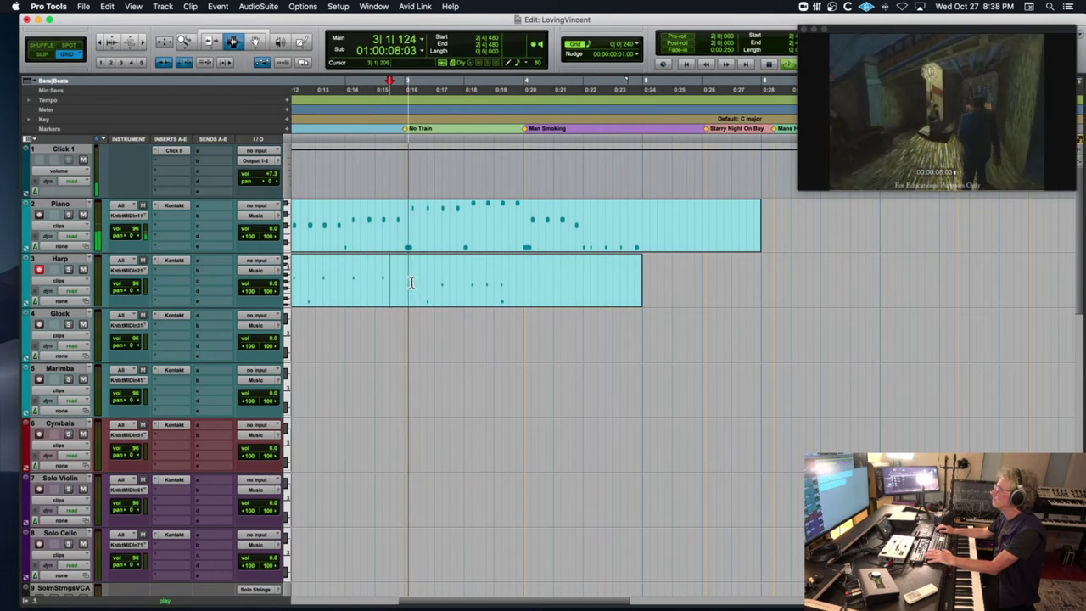
{"action": "left_click_drag", "start_coordinate": [408, 280], "coordinate": [553, 280]}
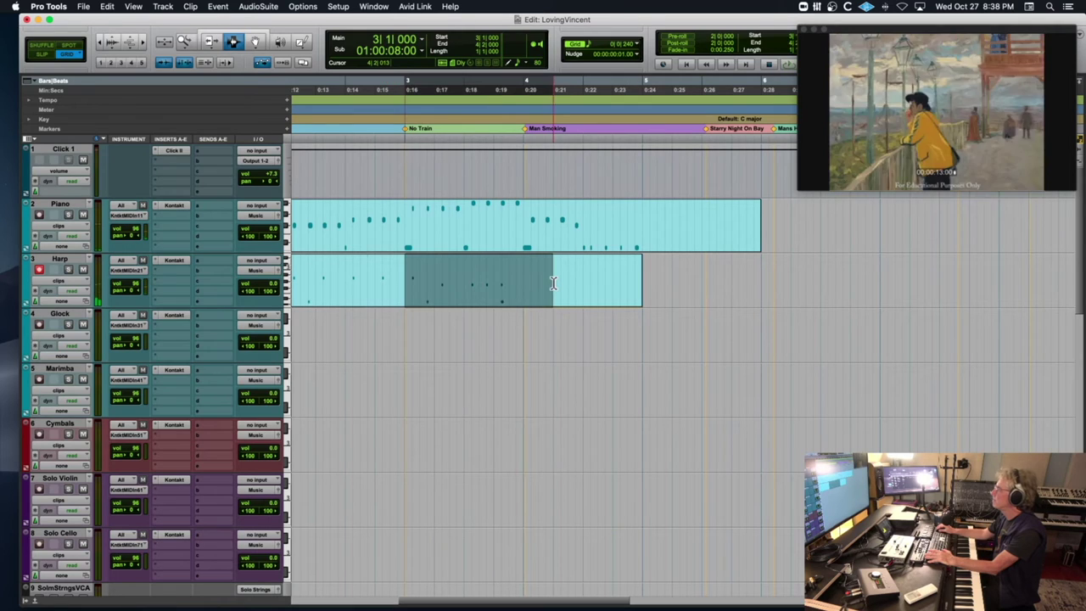
{"action": "key", "text": "space"}
{"action": "key", "text": "Delete"}
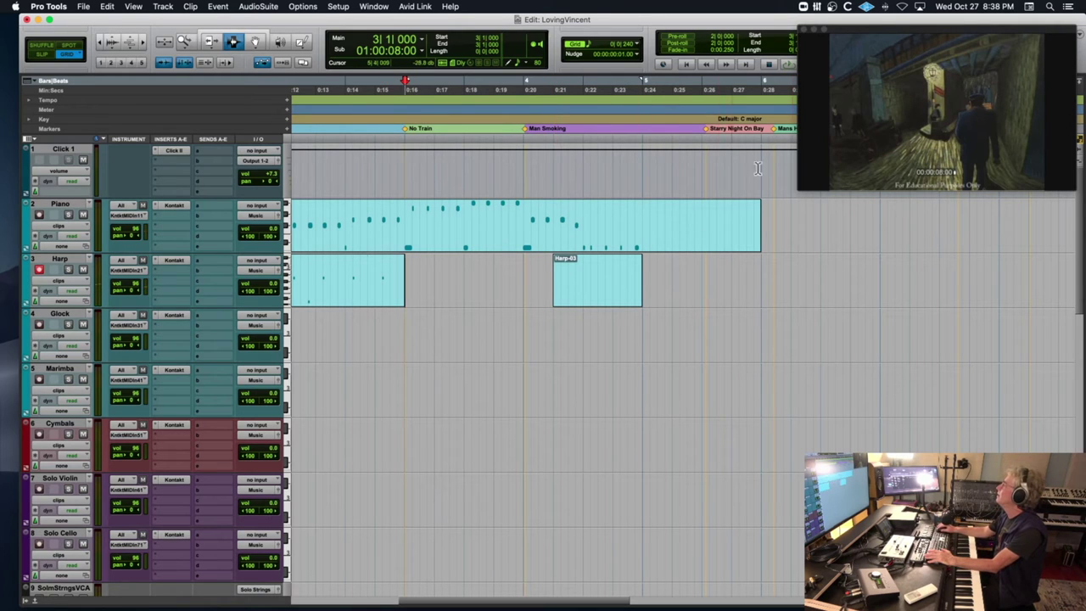
Move the video window below the marker ruler to uncover the transport's MIDI controls
{"action": "left_click_drag", "start_coordinate": [919, 40], "coordinate": [928, 161]}
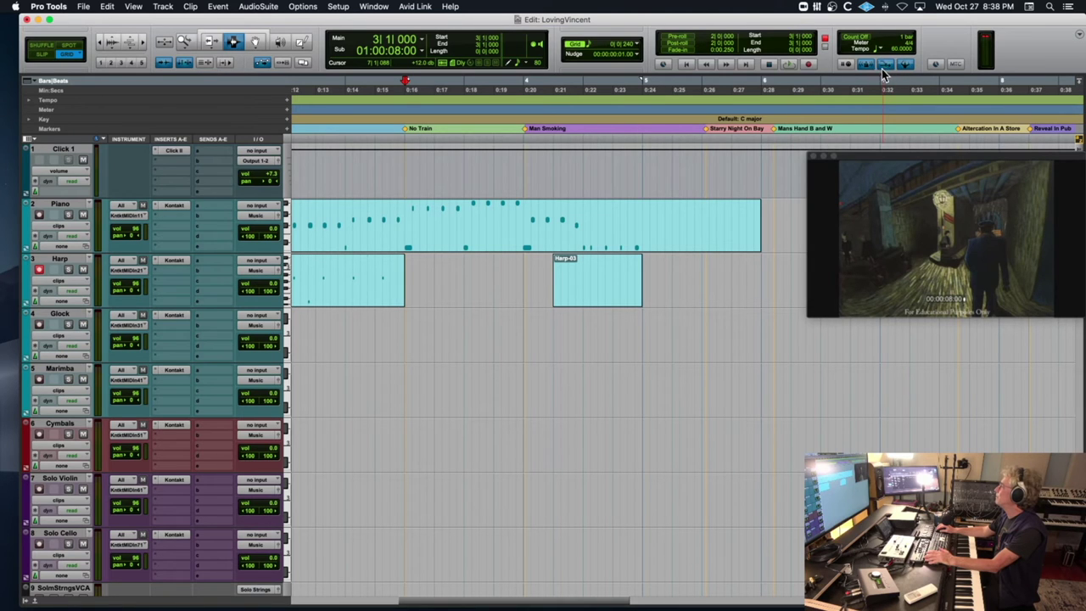
{"action": "scroll", "coordinate": [509, 247], "scroll_direction": "left", "scroll_amount": 5}
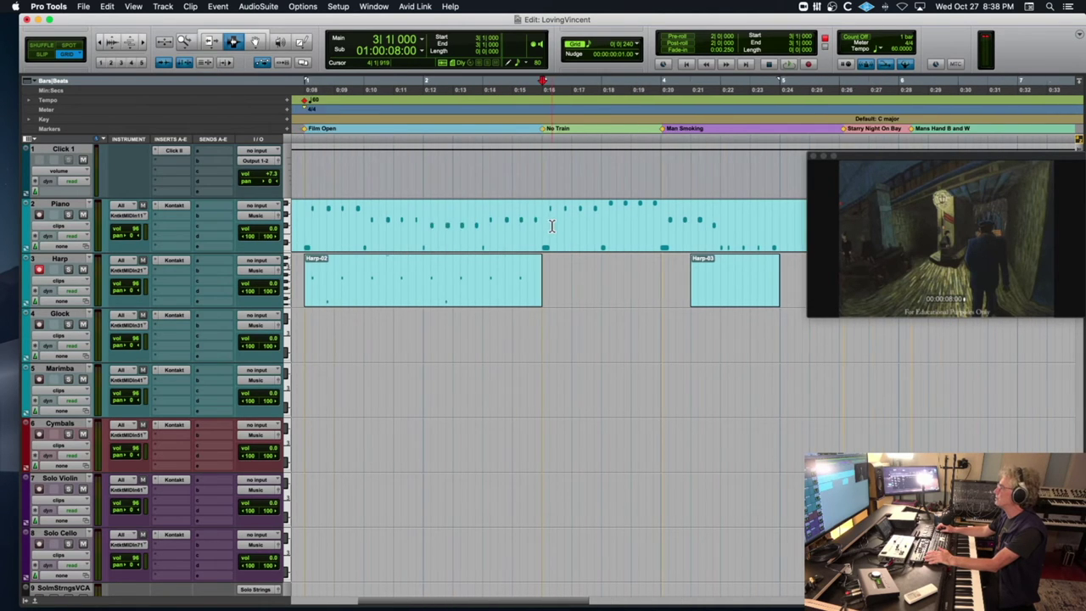
Rehearse the harp line from 2|1|000, and record its continuation from bar 3 past 5|1 on the Harp track
{"action": "left_click", "coordinate": [457, 272]}
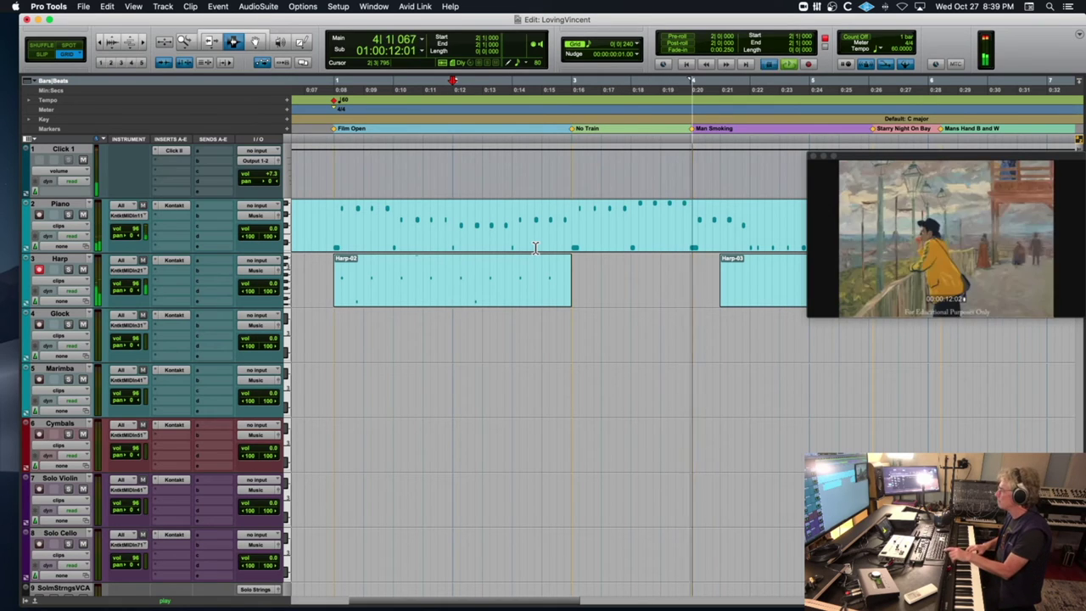
{"action": "key", "text": "space"}
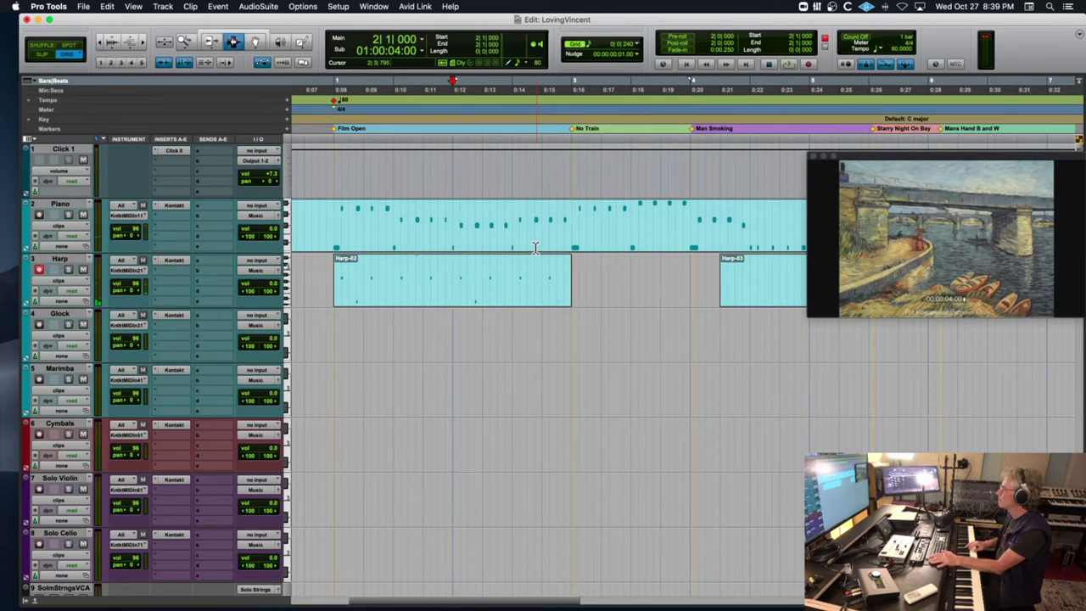
{"action": "key", "text": "space"}
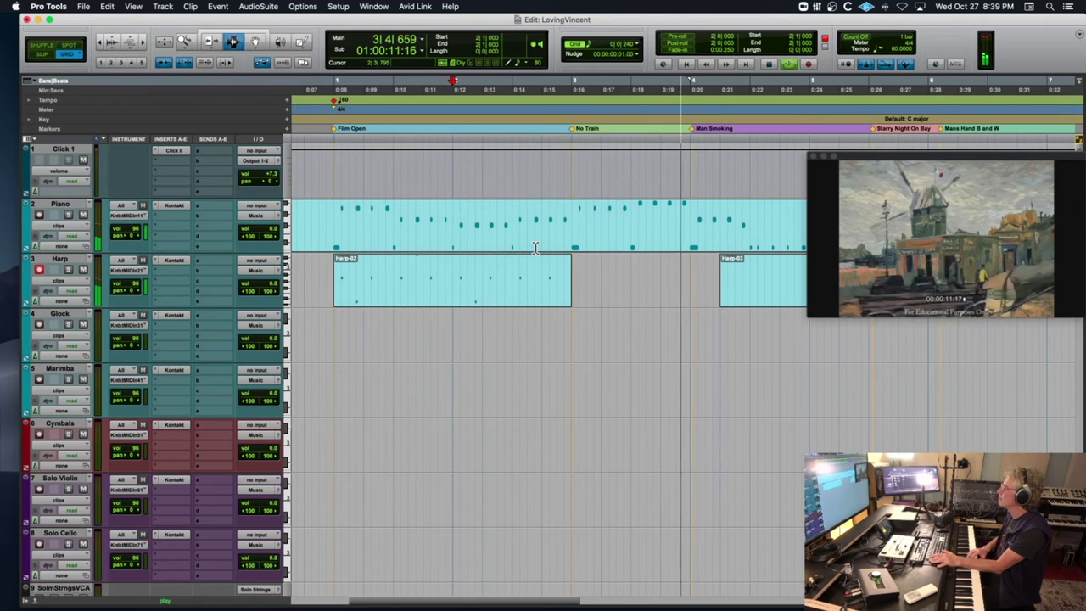
{"action": "key", "text": "super+space"}
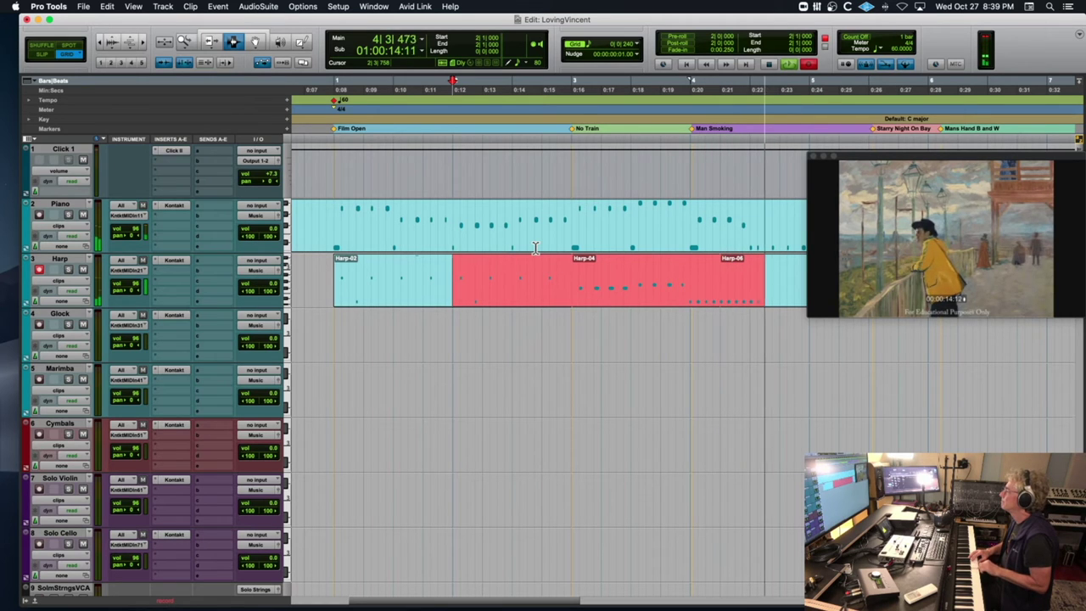
{"action": "key", "text": "space"}
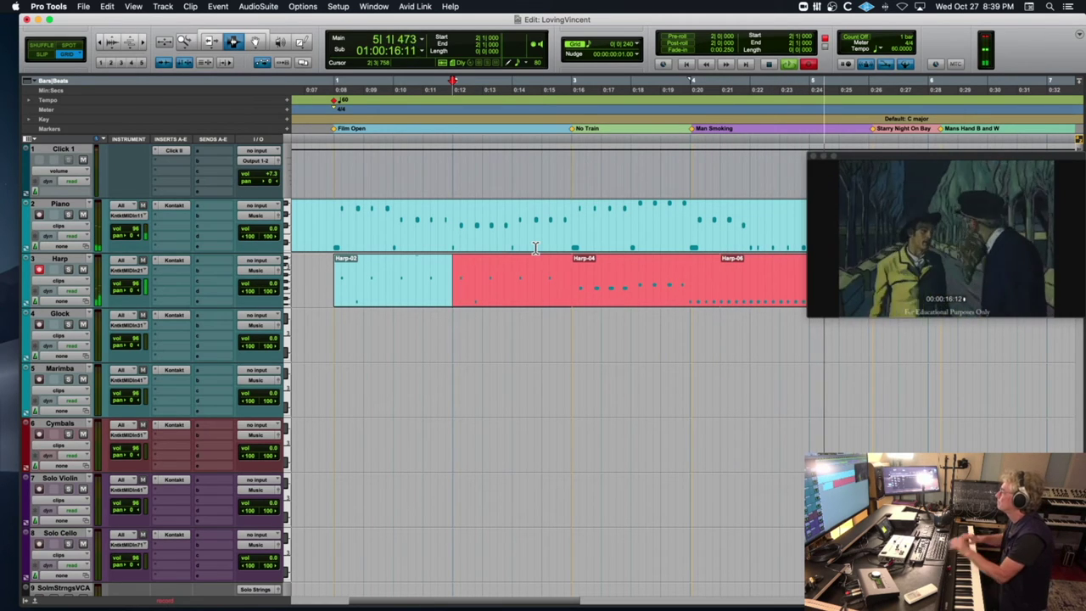
Quantize the new harp clips from 3|1|000 to bar 5 to a 1/16-note grid at 90% strength
{"action": "double_click", "coordinate": [633, 284]}
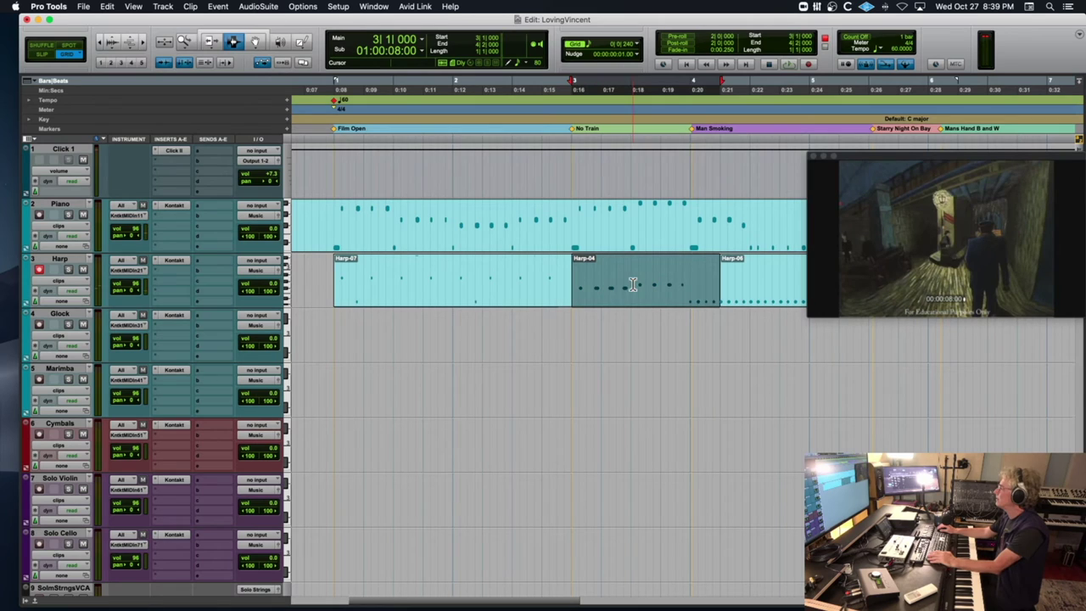
{"action": "left_click", "coordinate": [726, 286], "text": "shift"}
{"action": "key", "text": "alt+0"}
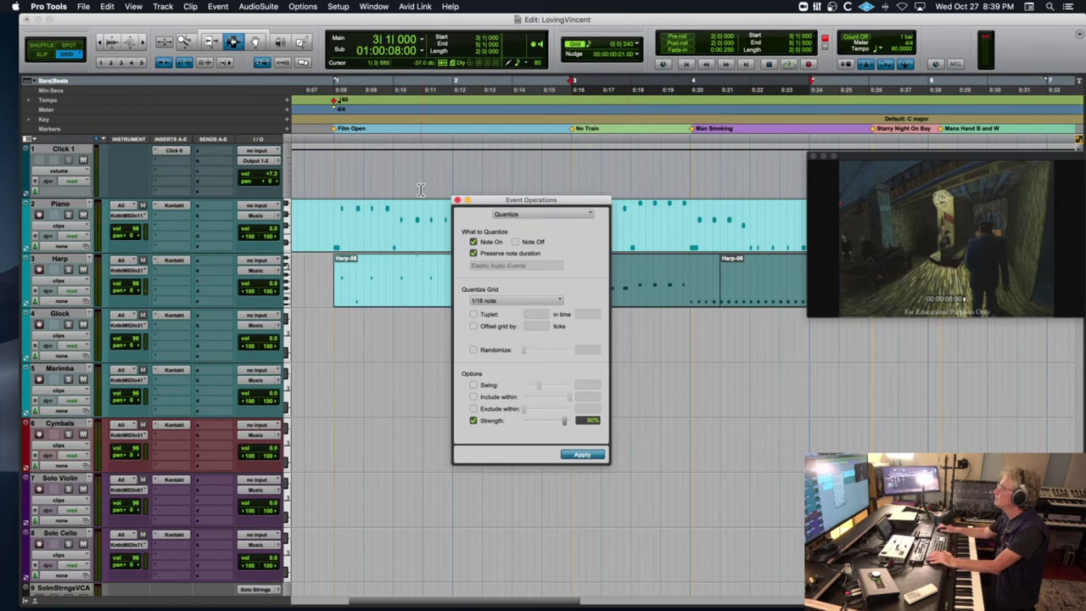
{"action": "left_click", "coordinate": [458, 202]}
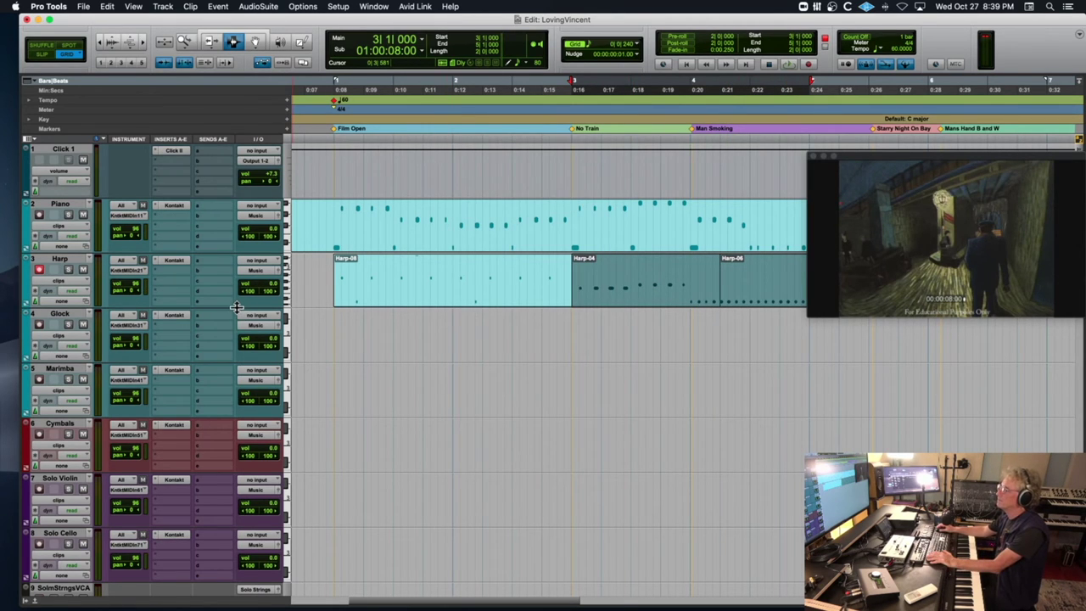
Record-enable the Bass Pizz track and rehearse a bass line against the picture from 0|1|000
{"action": "scroll", "coordinate": [238, 307], "scroll_direction": "down", "scroll_amount": 10}
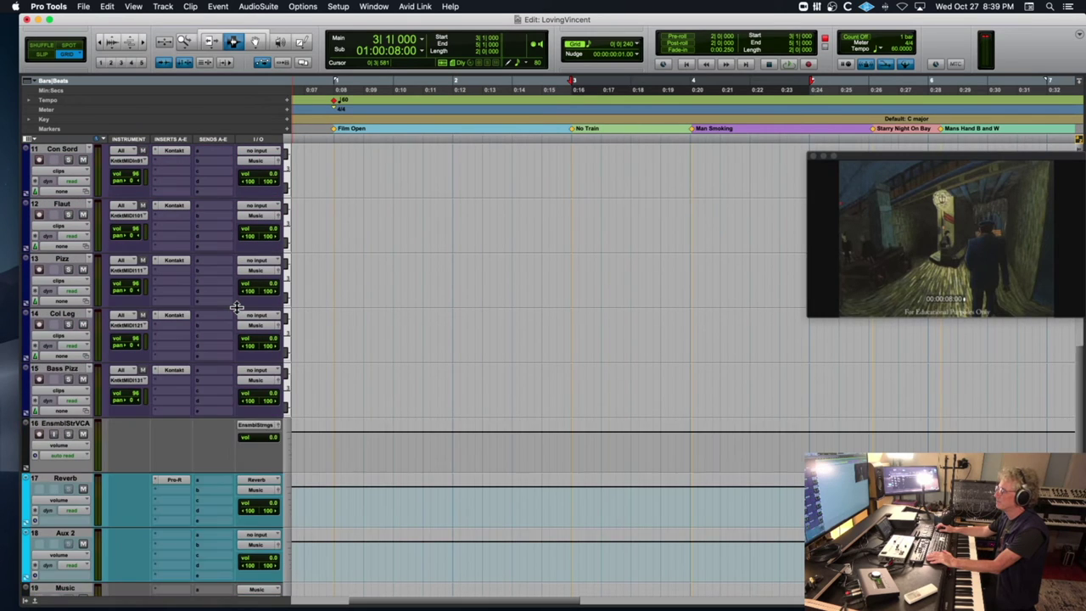
{"action": "key", "text": "Return"}
{"action": "key", "text": "space"}
{"action": "key", "text": "space"}
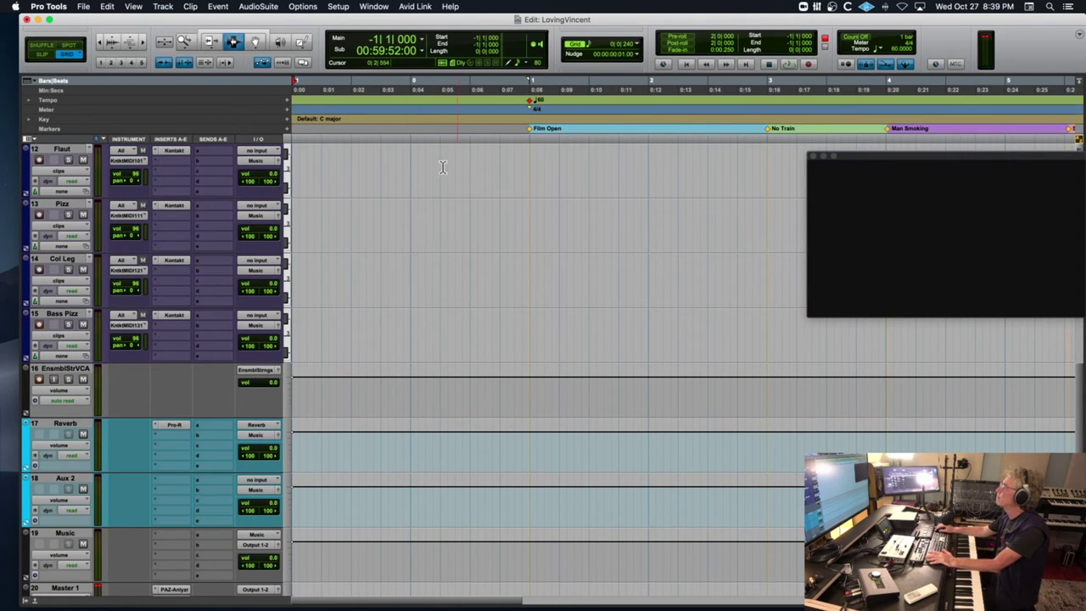
{"action": "key", "text": "space"}
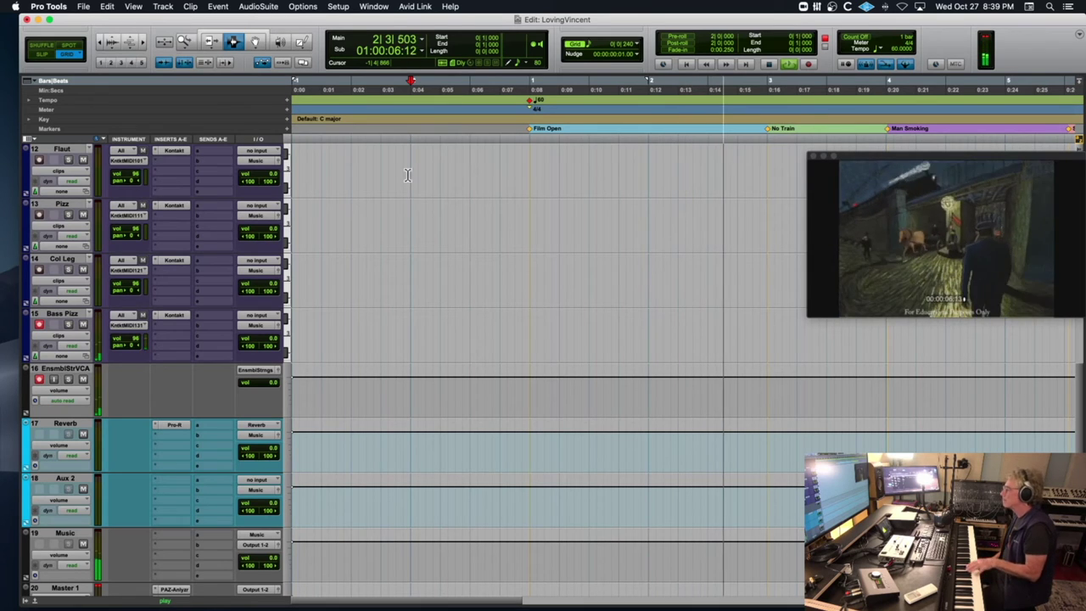
Record the bass line on the Bass Pizz track from 0|1|000 through bar 4 and play the take back
{"action": "key", "text": "space"}
{"action": "key", "text": "space"}
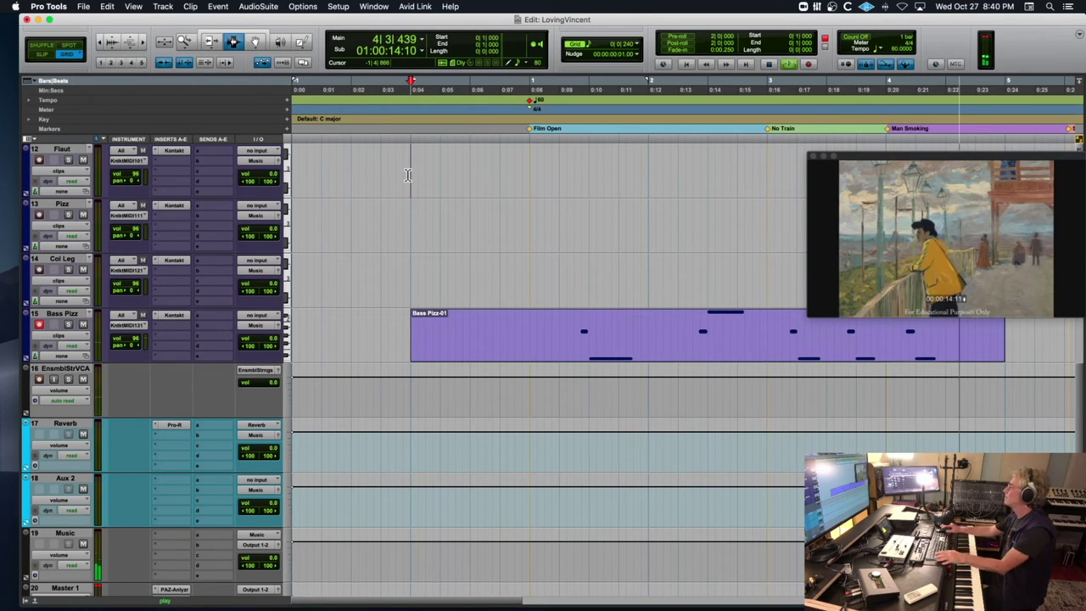
{"action": "key", "text": "space"}
Trim the Bass Pizz clip to start at 1|1|000 and quantize it to a 1/16-note grid at 90% strength
{"action": "double_click", "coordinate": [589, 332]}
{"action": "key", "text": "alt+0"}
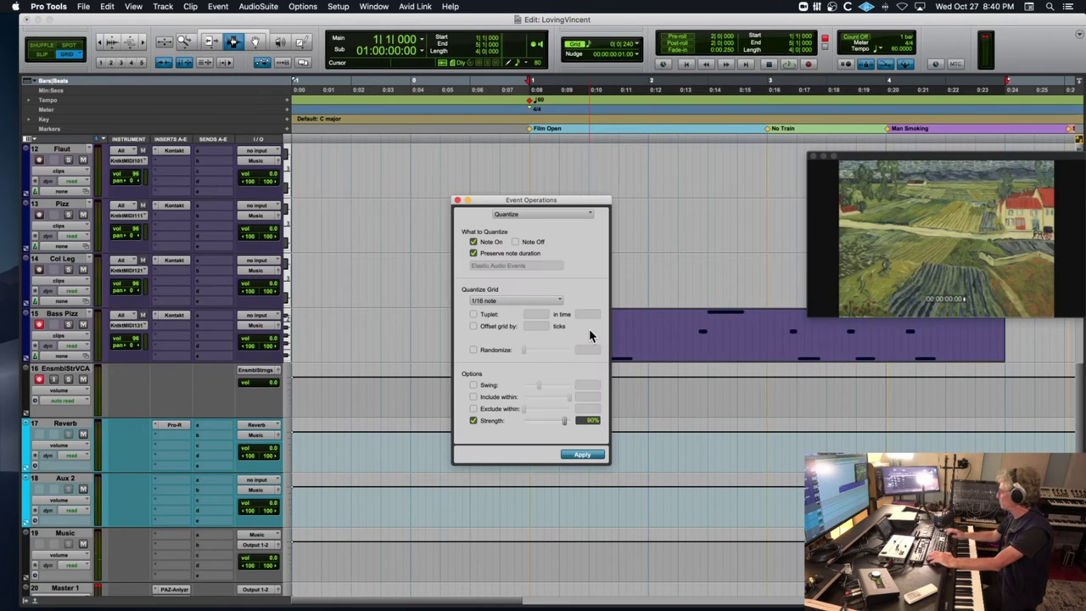
{"action": "left_click", "coordinate": [458, 201]}
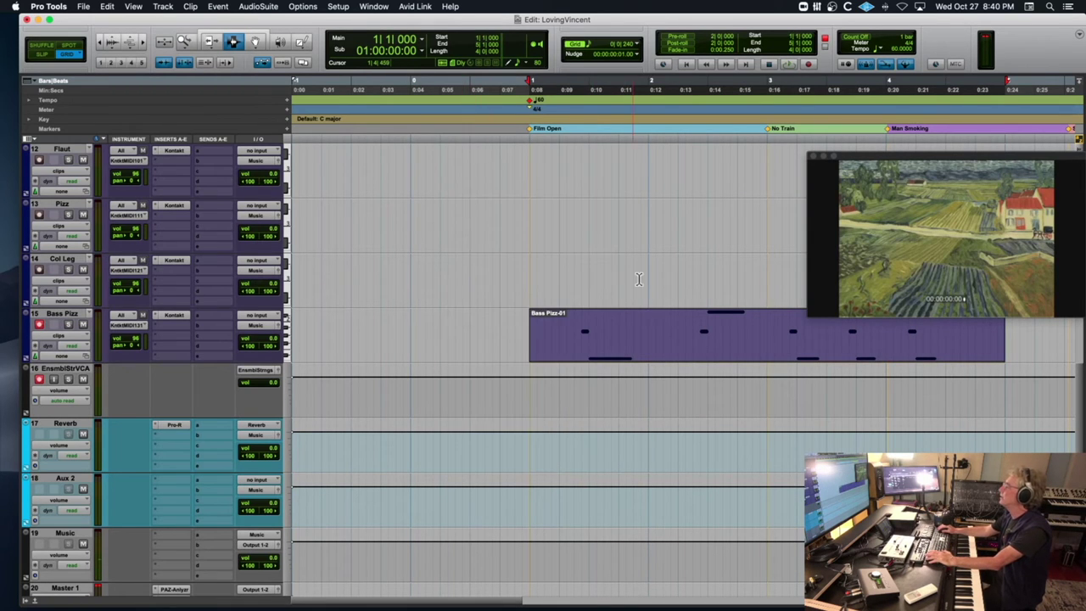
Listen to the quantized bass pizzicato with the other parts from 0|4|720 against the picture
{"action": "left_click", "coordinate": [520, 306]}
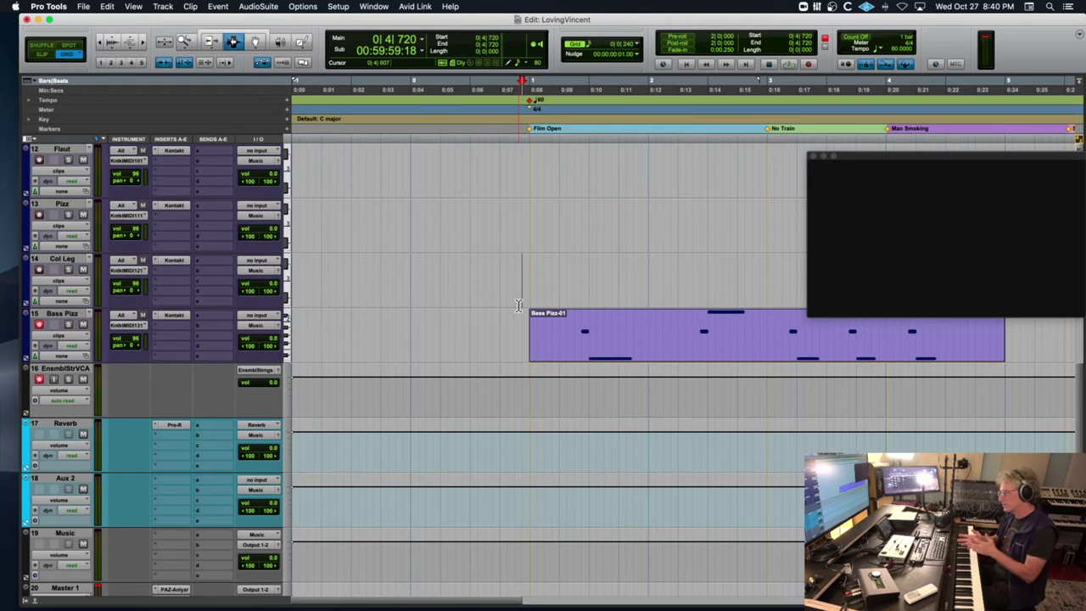
{"action": "key", "text": "space"}
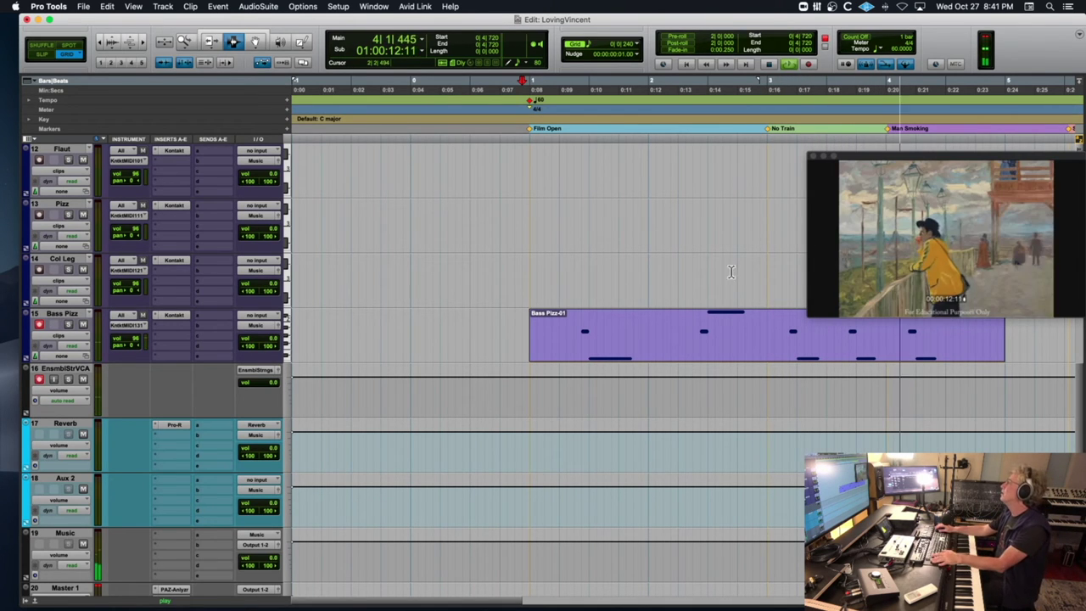
{"action": "key", "text": "space"}
Move the video window over the middle of the tracks and play the harp section from 3|1|000
{"action": "left_click", "coordinate": [864, 161]}
{"action": "left_click_drag", "start_coordinate": [864, 158], "coordinate": [512, 181]}
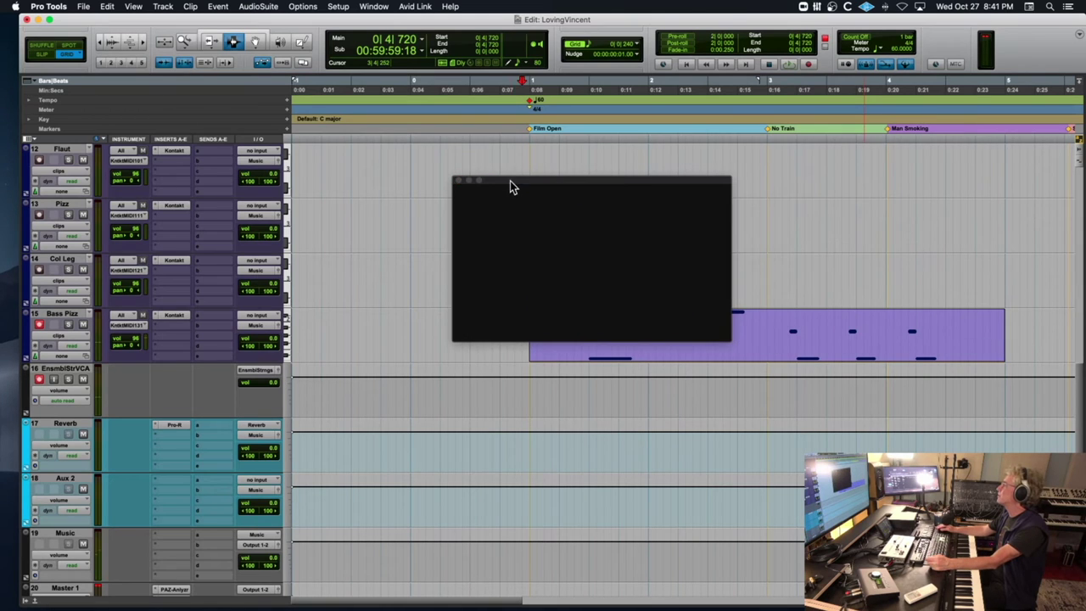
{"action": "scroll", "coordinate": [735, 175], "scroll_direction": "up", "scroll_amount": 10}
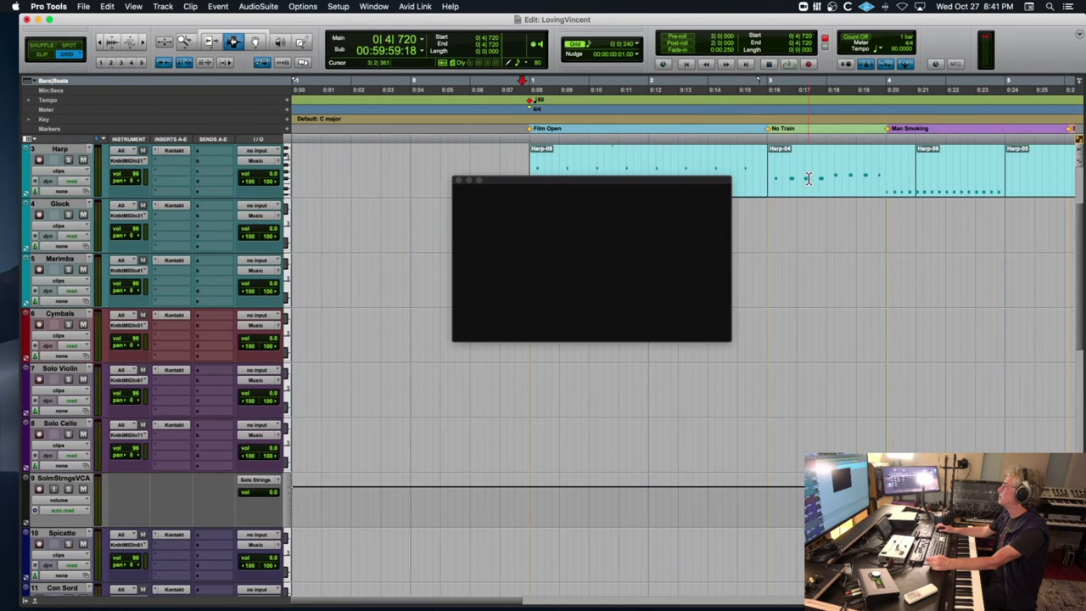
{"action": "left_click", "coordinate": [767, 179]}
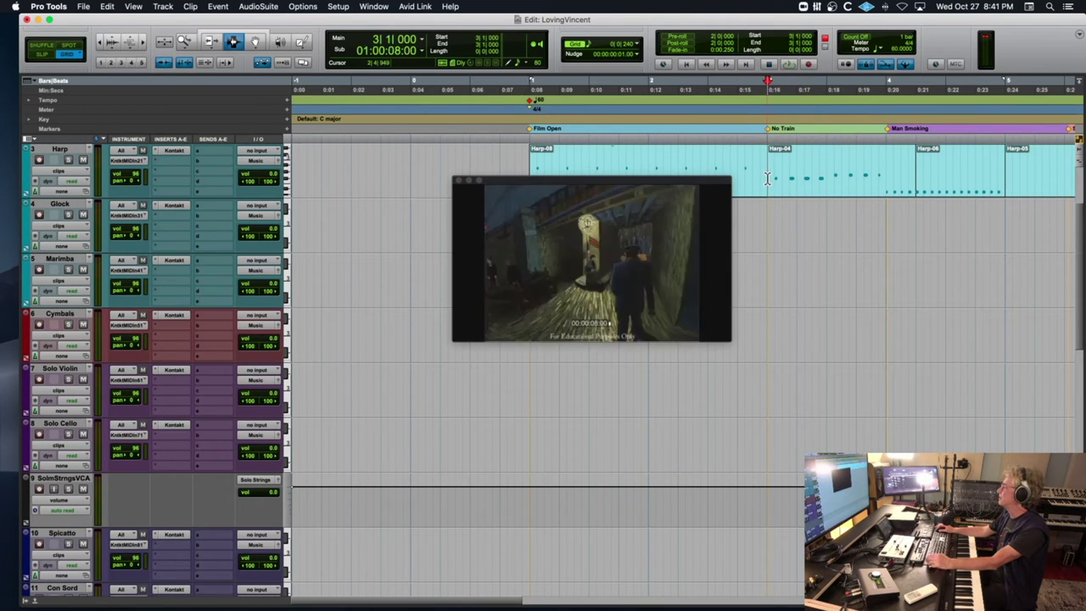
{"action": "key", "text": "space"}
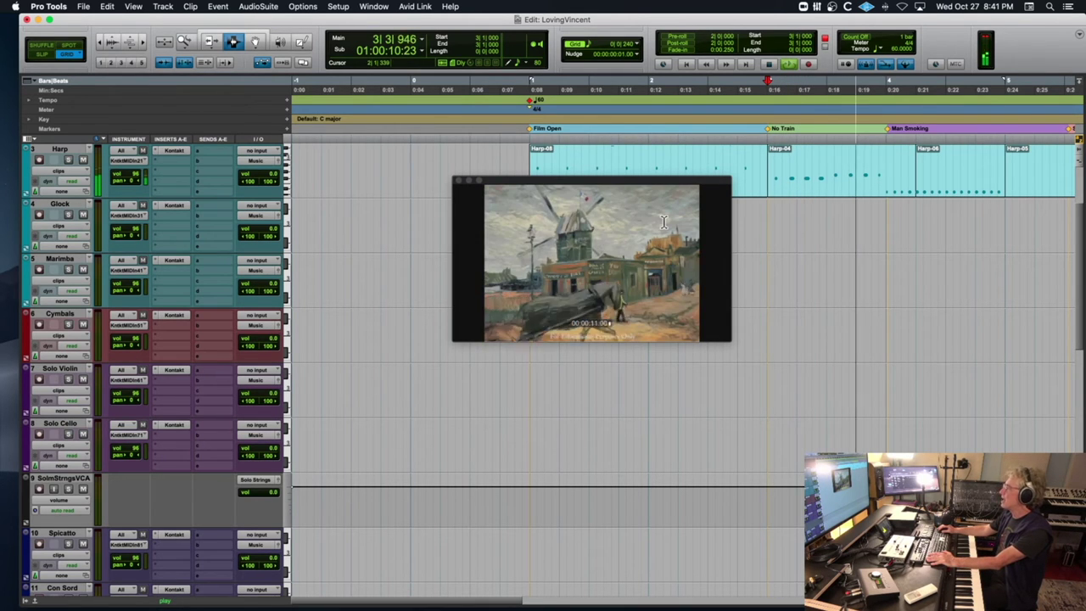
{"action": "key", "text": "space"}
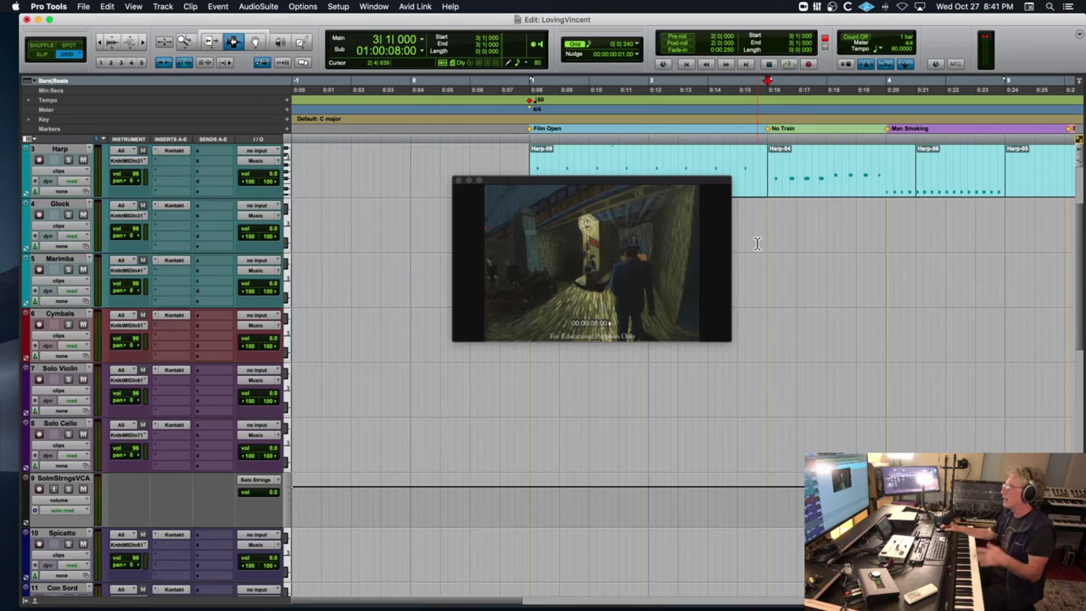
Return to the Bass Pizz track, move the video window above the tracks, and audition the opening from 1|1|000
{"action": "scroll", "coordinate": [757, 244], "scroll_direction": "down", "scroll_amount": 10}
{"action": "scroll", "coordinate": [757, 243], "scroll_direction": "up", "scroll_amount": 2}
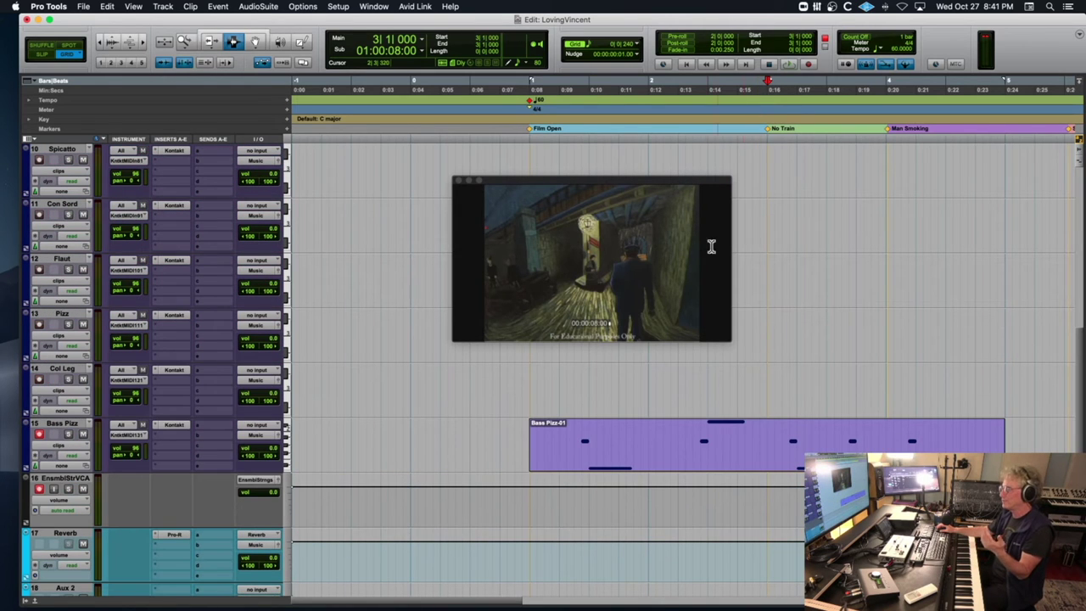
{"action": "left_click", "coordinate": [408, 173]}
{"action": "left_click_drag", "start_coordinate": [522, 180], "coordinate": [878, 21]}
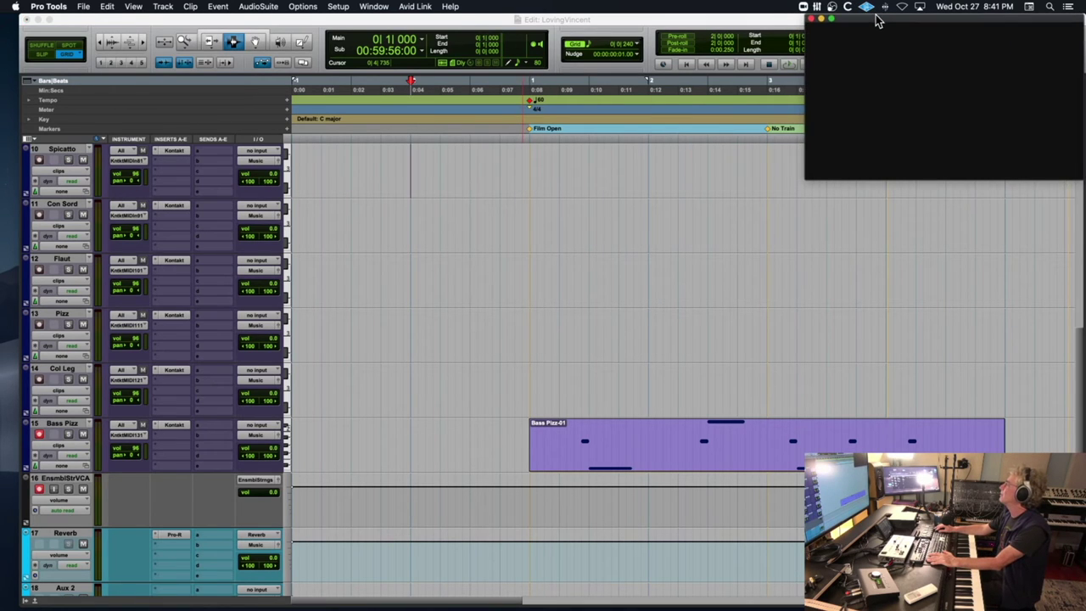
{"action": "left_click", "coordinate": [531, 285]}
{"action": "key", "text": "space"}
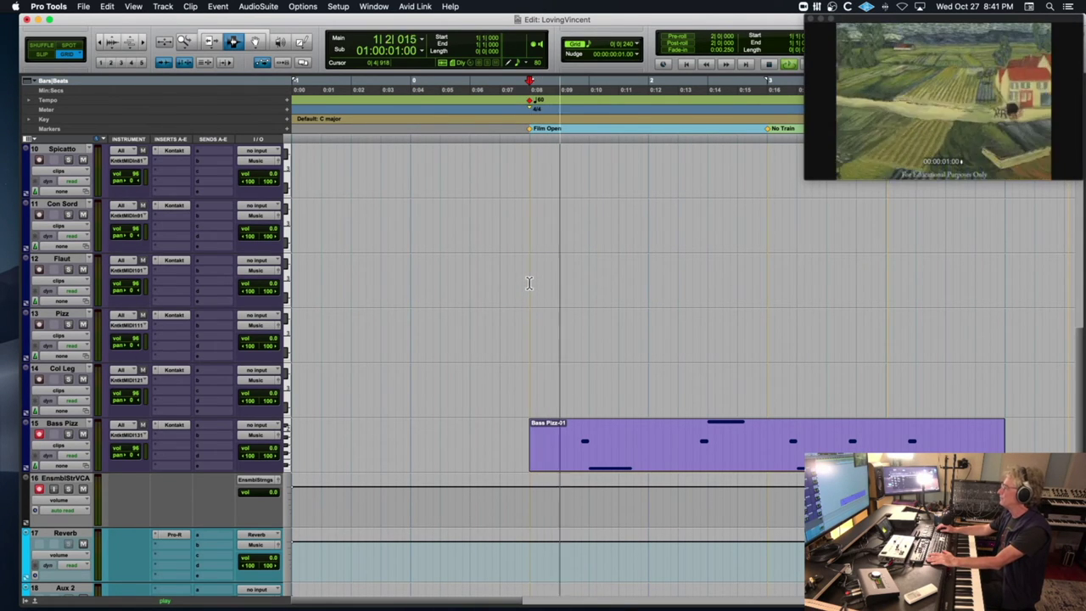
{"action": "key", "text": "space"}
Move the video window below the marker ruler to uncover the transport, and review the click and countoff options
{"action": "left_click_drag", "start_coordinate": [912, 22], "coordinate": [913, 176]}
{"action": "double_click", "coordinate": [867, 67]}
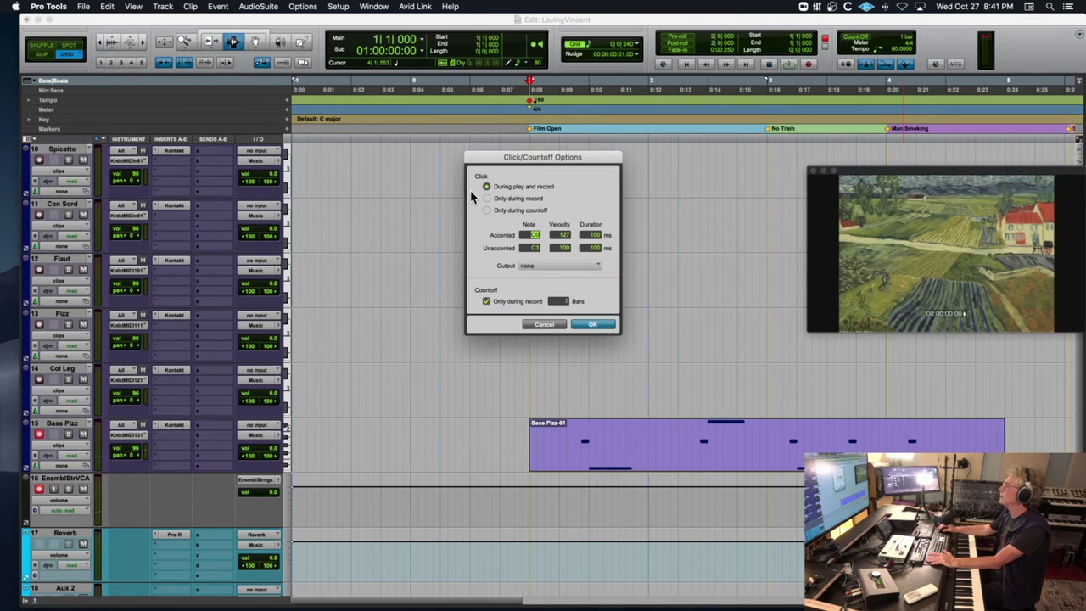
{"action": "left_click", "coordinate": [592, 325]}
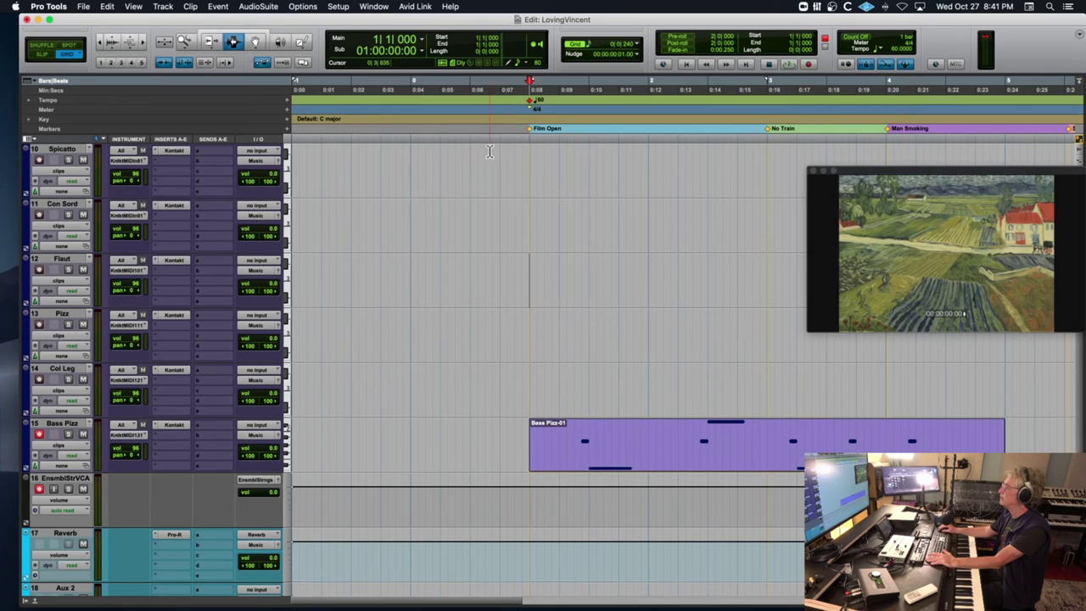
Play the score from 0|3|720 while moving the video window back above the tracks
{"action": "key", "text": "space"}
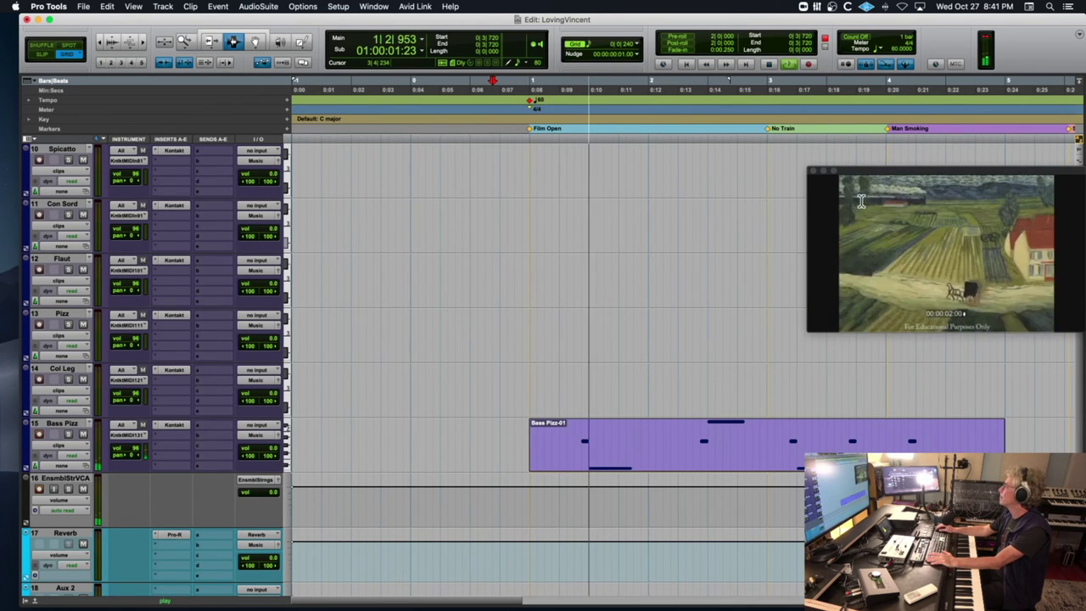
{"action": "left_click_drag", "start_coordinate": [885, 170], "coordinate": [872, 36]}
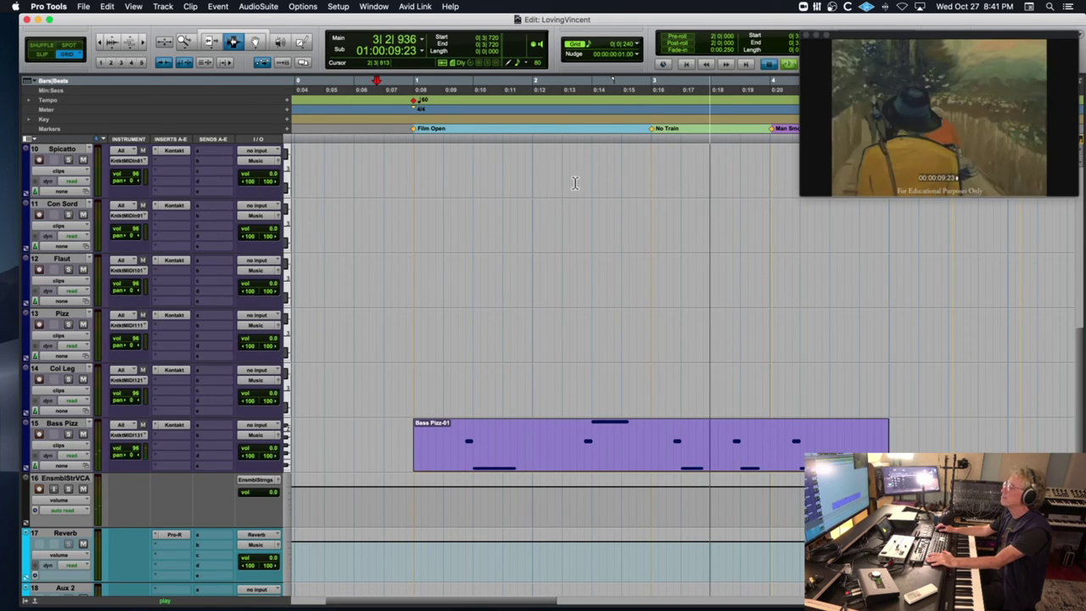
{"action": "key", "text": "space"}
Record-enable the Glock track and place the insertion point at 2|1|000
{"action": "left_click", "coordinate": [652, 160]}
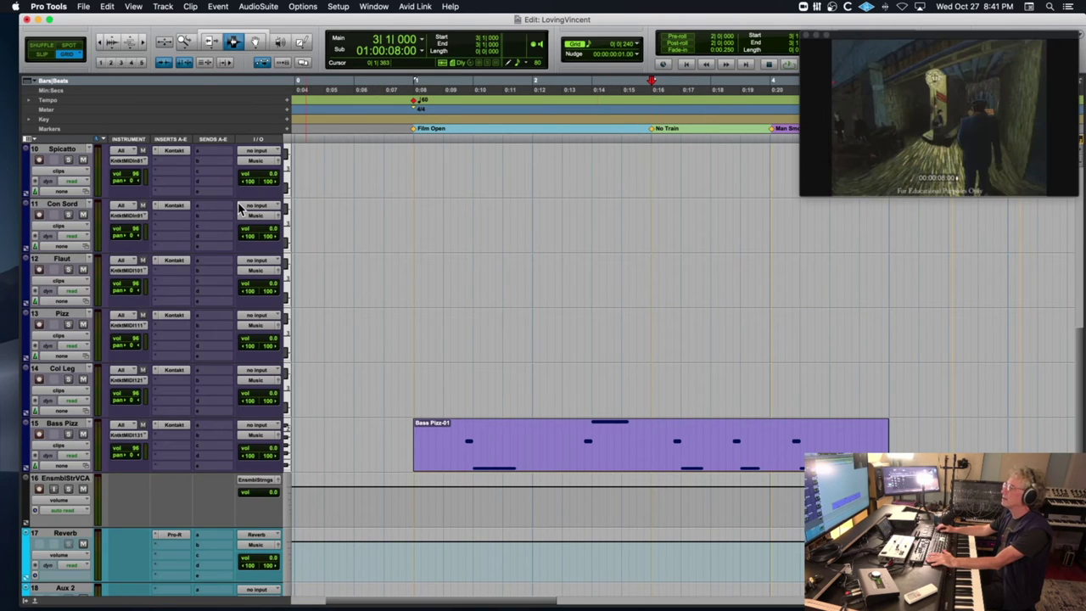
{"action": "scroll", "coordinate": [80, 222], "scroll_direction": "up", "scroll_amount": 5}
{"action": "scroll", "coordinate": [80, 222], "scroll_direction": "up", "scroll_amount": 3}
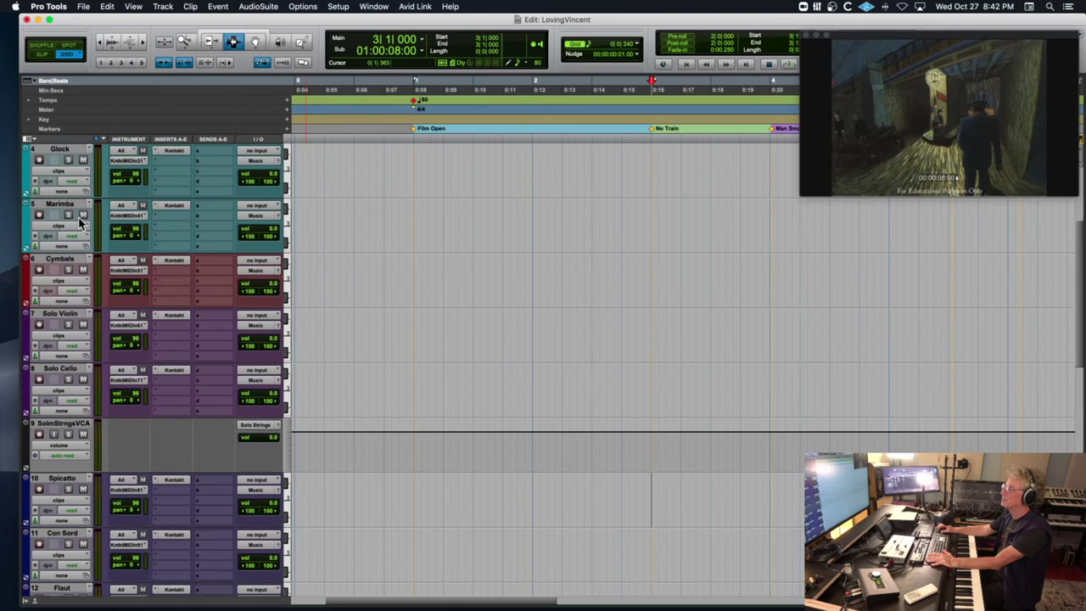
{"action": "left_click", "coordinate": [39, 161]}
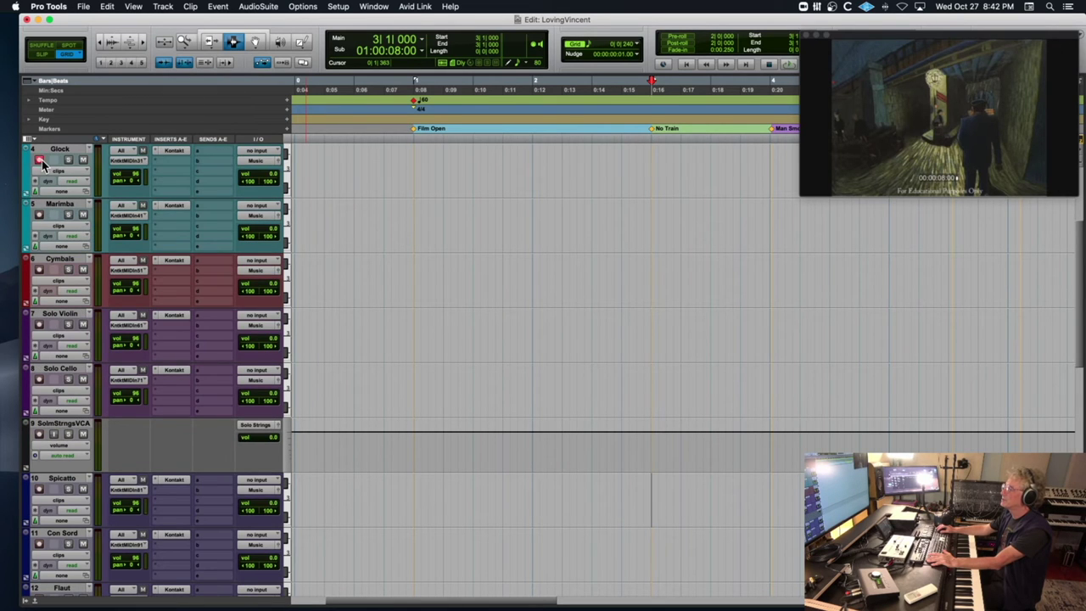
{"action": "left_click", "coordinate": [560, 194]}
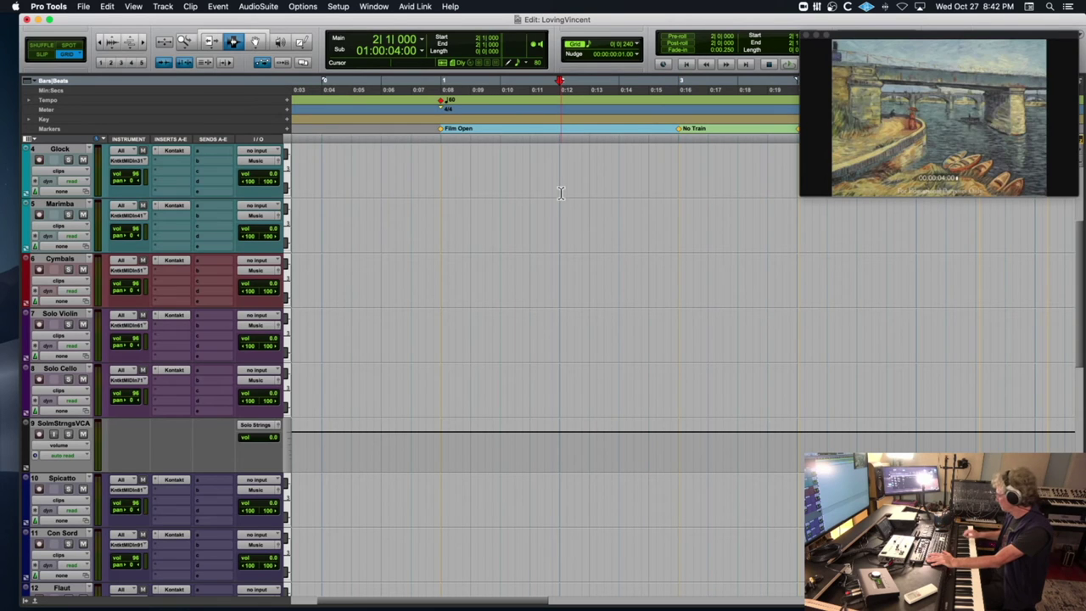
Try recording a glockenspiel line from 2|1|000 into bar 4, and undo the take
{"action": "key", "text": "super+space"}
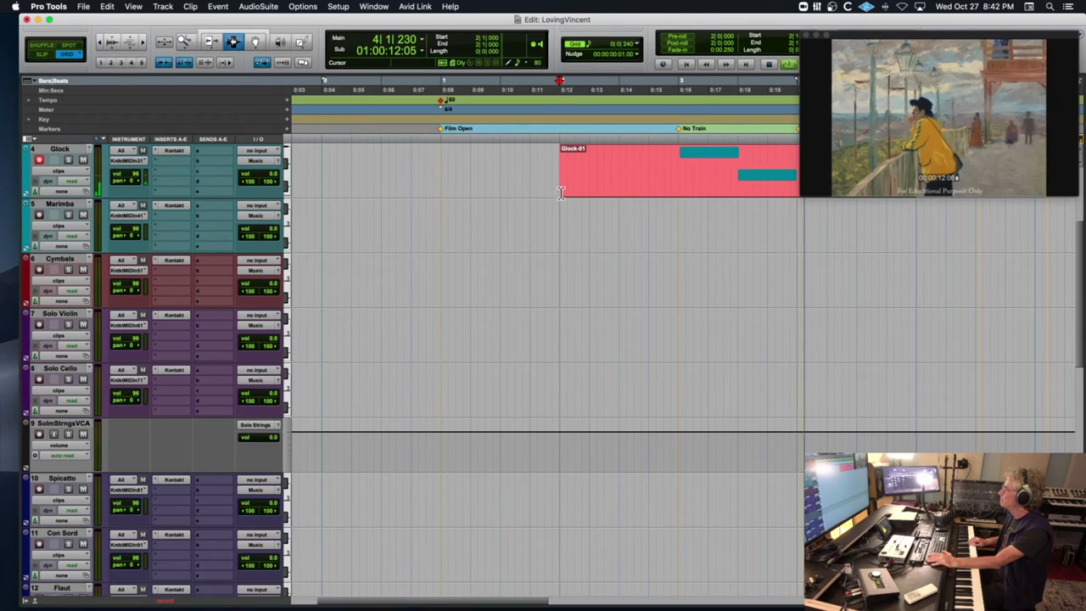
{"action": "key", "text": "space"}
{"action": "key", "text": "super+z"}
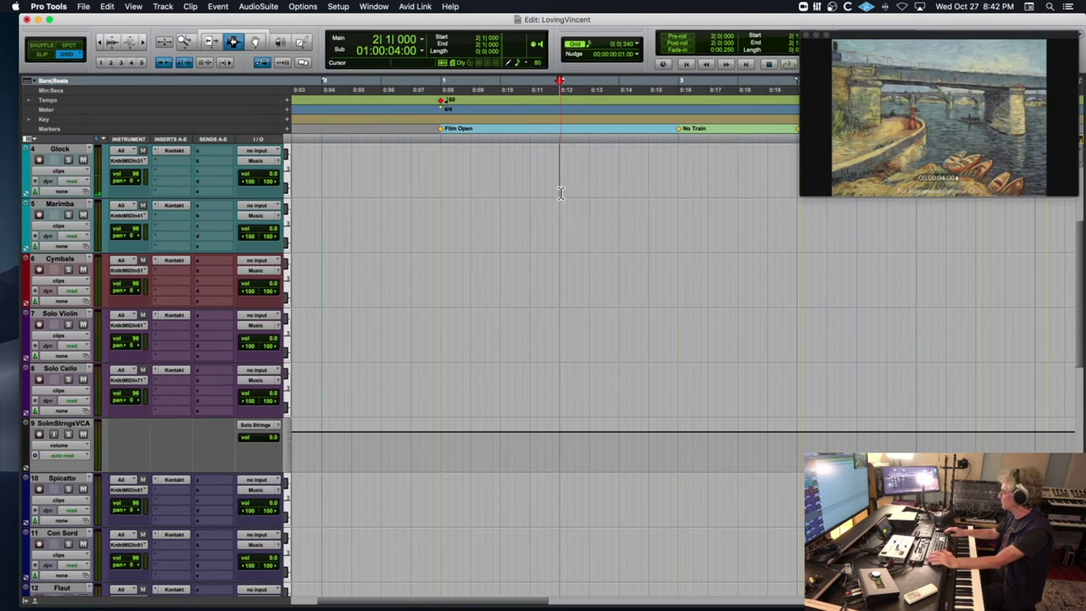
Try recording a Glock take from 2|1|000
{"action": "key", "text": "super+space"}
{"action": "key", "text": "space"}
{"action": "scroll", "coordinate": [538, 201], "scroll_direction": "left", "scroll_amount": 3}
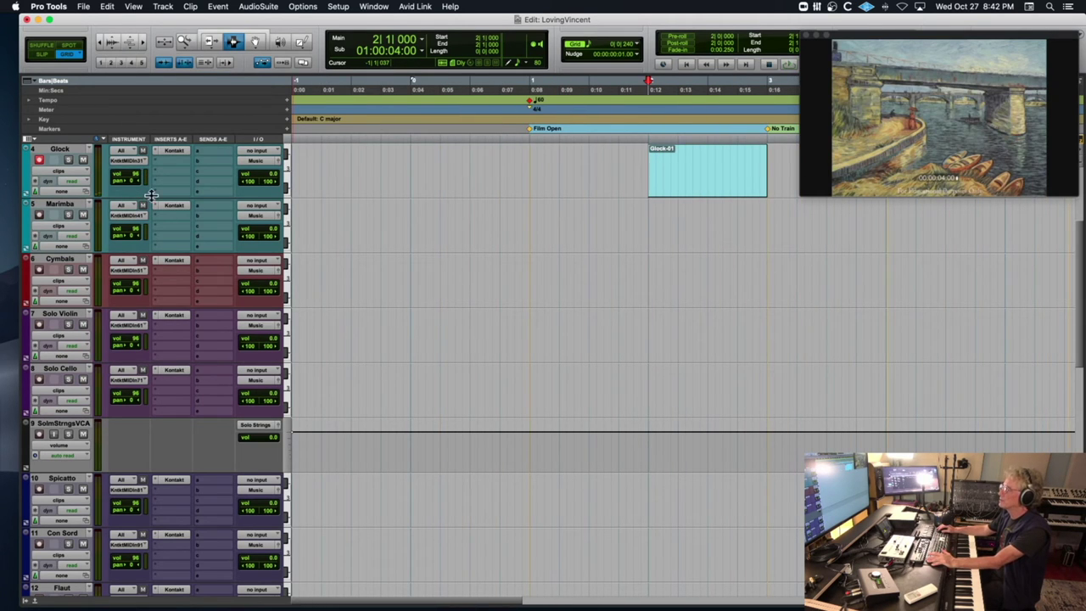
Show the Glock track's expression (11) data, lower the expression line early in bar 1, and return the track to clips view
{"action": "left_click", "coordinate": [79, 172]}
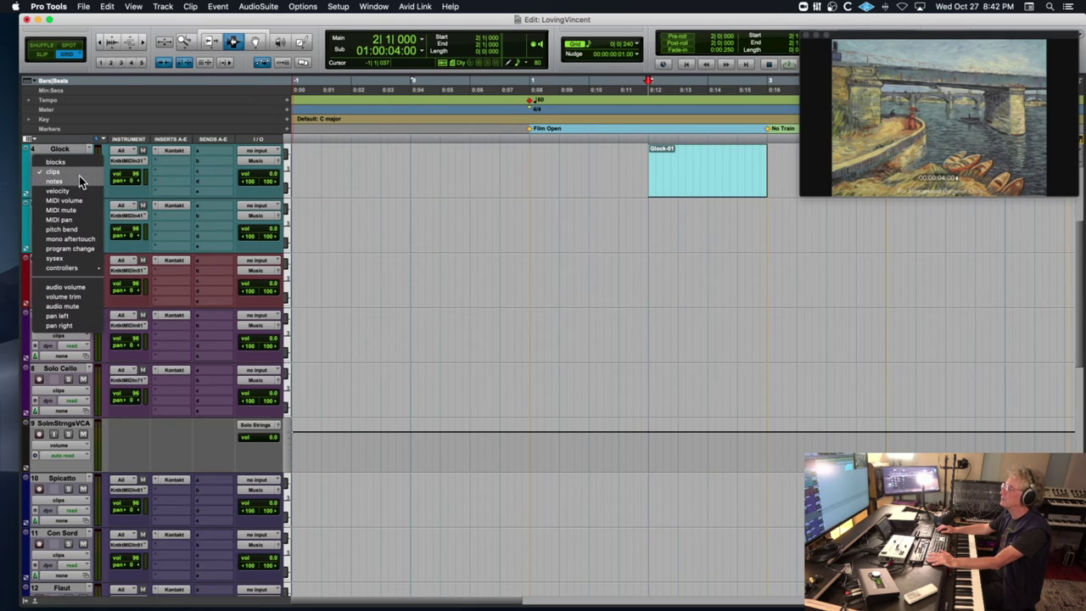
{"action": "mouse_move", "coordinate": [86, 268]}
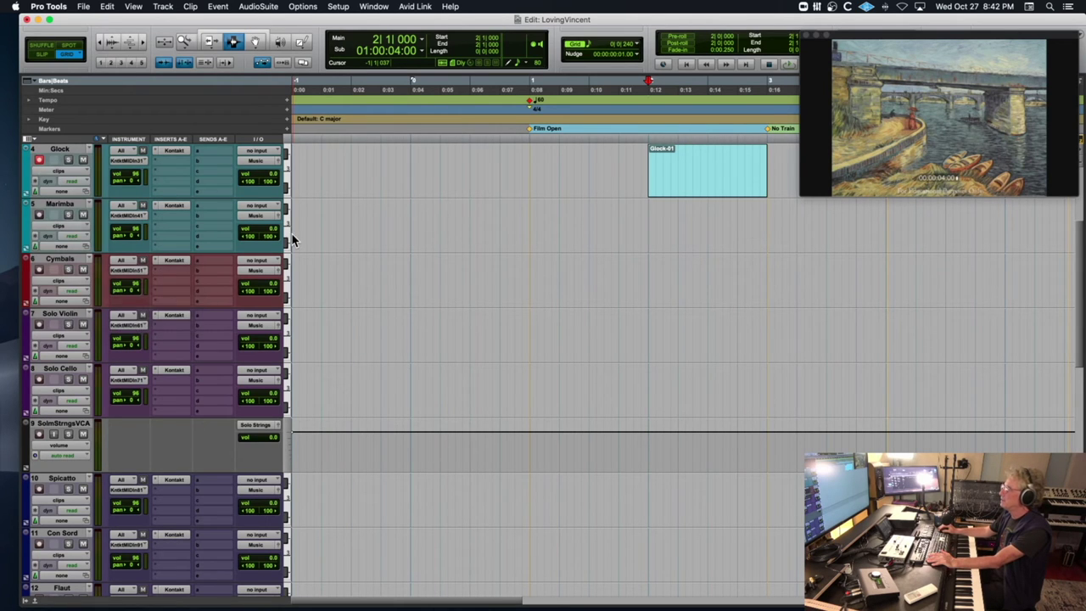
{"action": "left_click", "coordinate": [139, 299]}
{"action": "left_click_drag", "start_coordinate": [553, 150], "coordinate": [548, 167]}
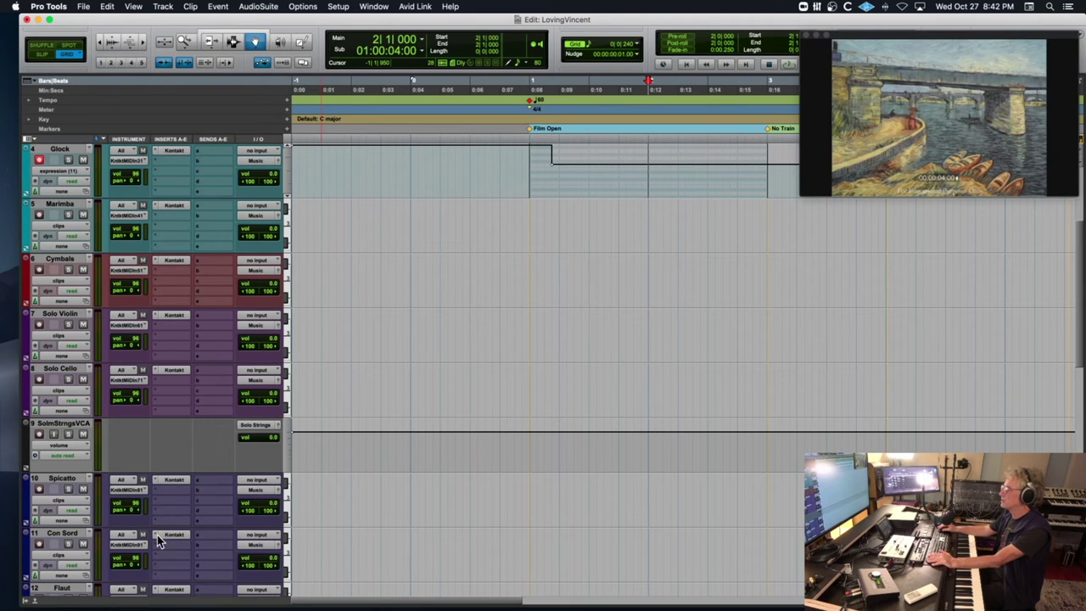
{"action": "left_click", "coordinate": [61, 173]}
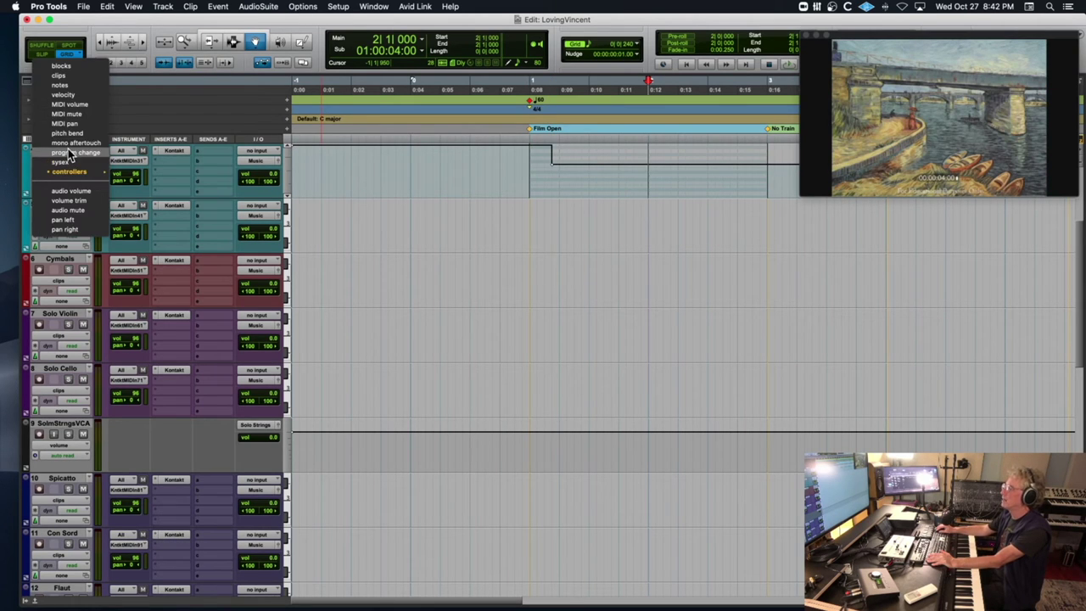
{"action": "left_click", "coordinate": [59, 76]}
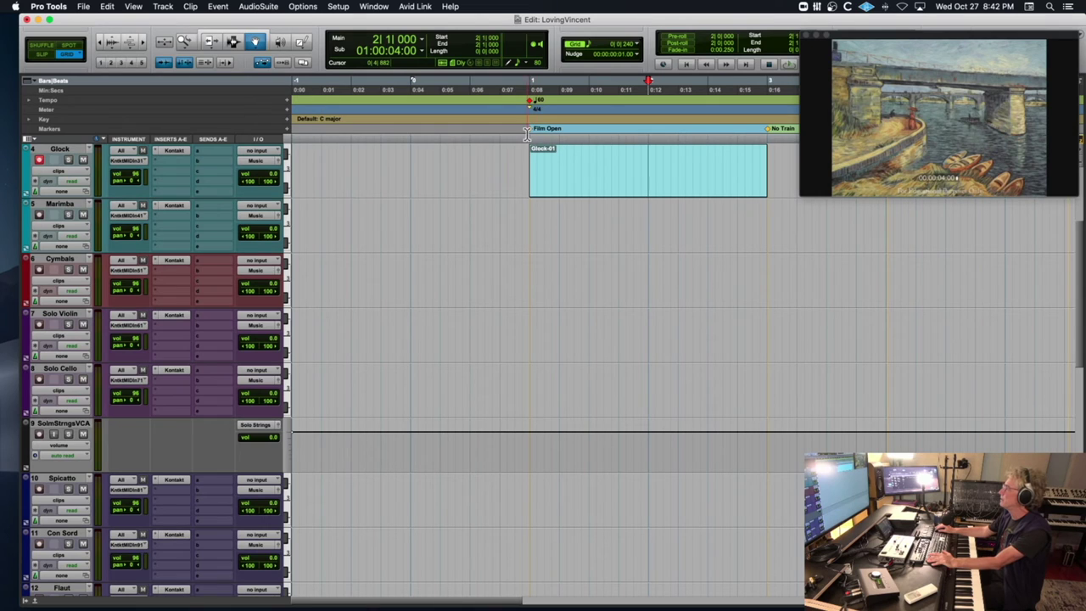
Set the insertion point back to 2|1|000 and record a Glock take through bar 4
{"action": "left_click", "coordinate": [731, 124]}
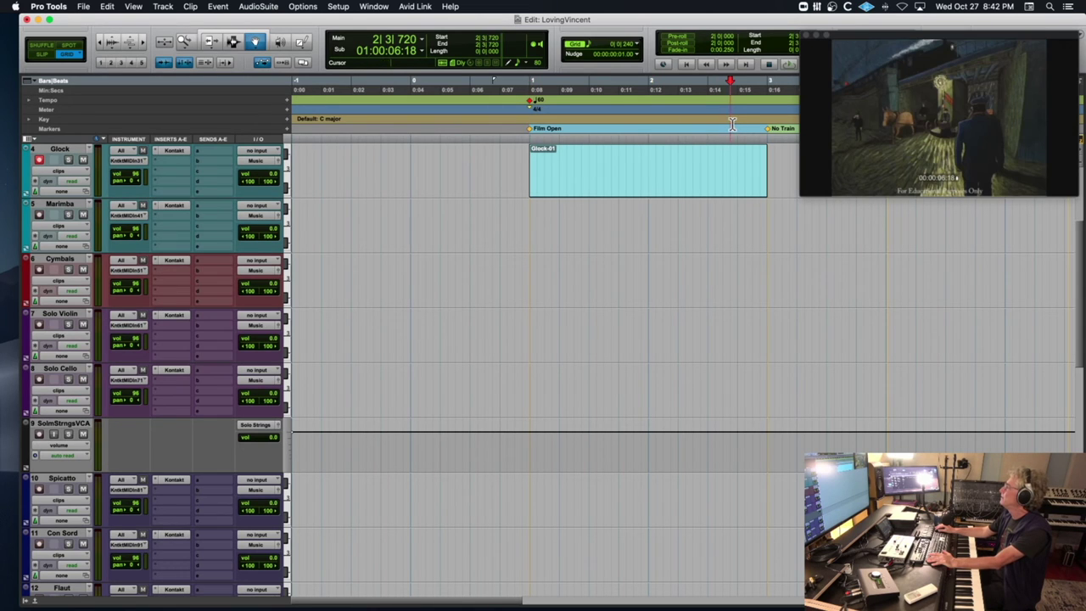
{"action": "left_click", "coordinate": [643, 132]}
{"action": "left_click", "coordinate": [648, 132]}
{"action": "key", "text": "super+space"}
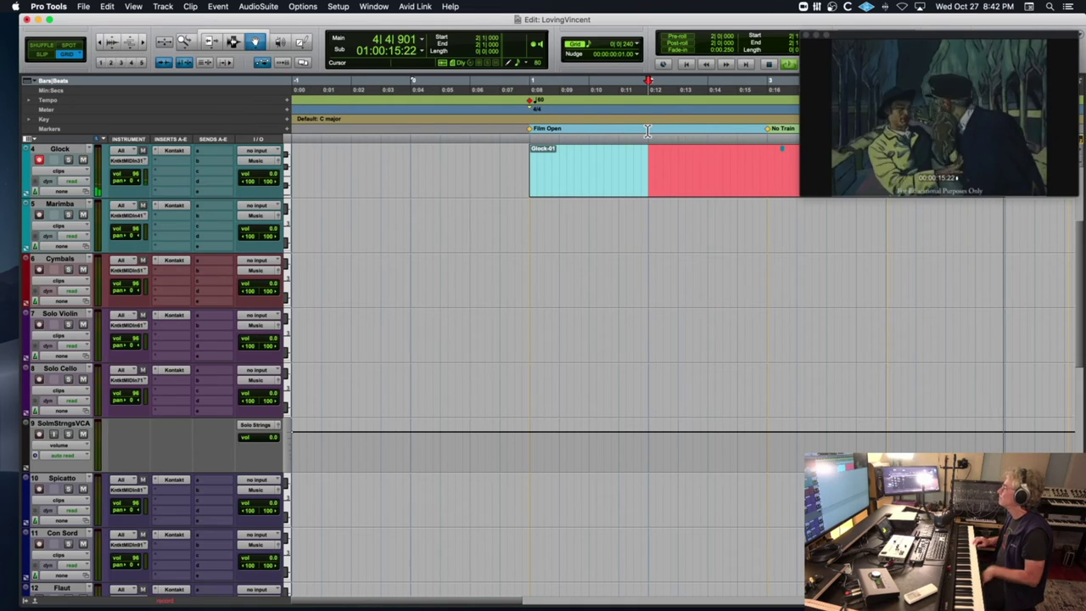
{"action": "key", "text": "space"}
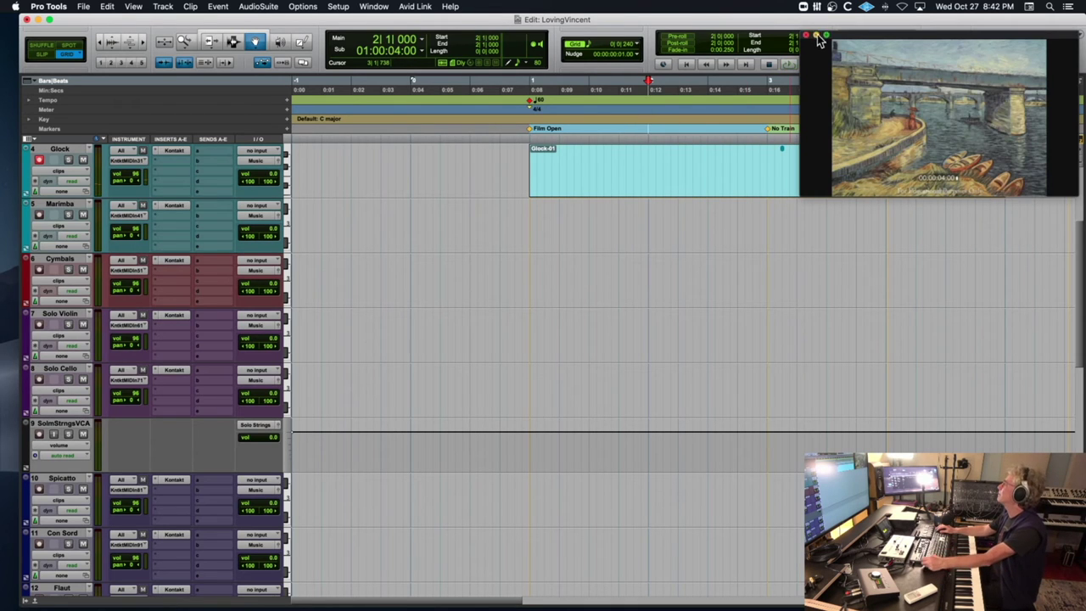
Select the recorded Glock clip and quantize its note starts to a 1/16 note grid during playback from 1|1|000
{"action": "key", "text": "space"}
{"action": "left_click", "coordinate": [774, 163]}
{"action": "key", "text": "alt+0"}
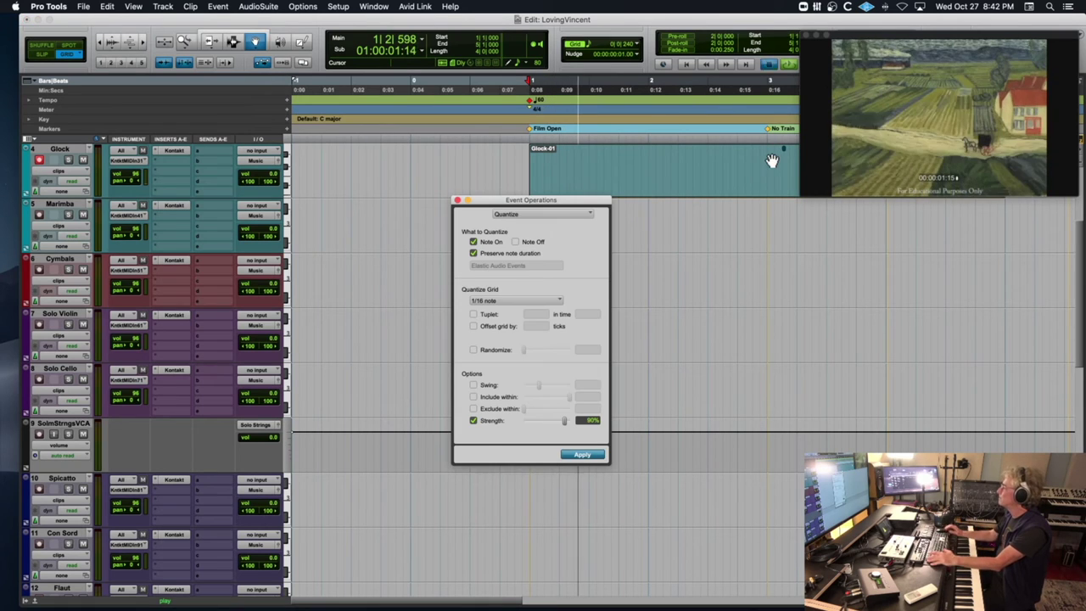
{"action": "left_click", "coordinate": [456, 201]}
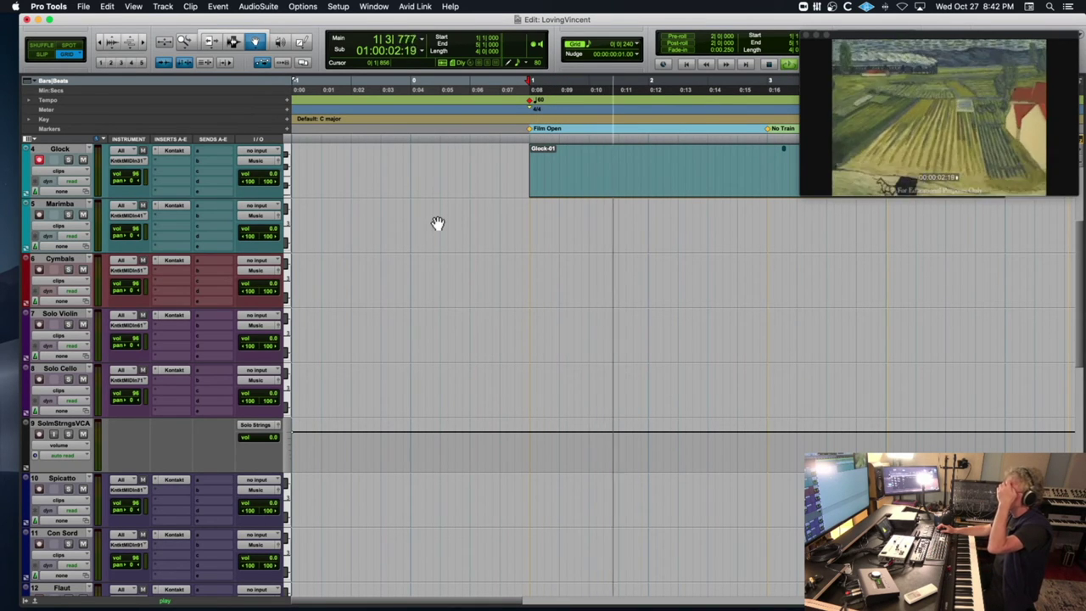
Record-enable the Solo Violin track and record a violin line from 1|1|000 through bar 4
{"action": "scroll", "coordinate": [437, 223], "scroll_direction": "down", "scroll_amount": 2}
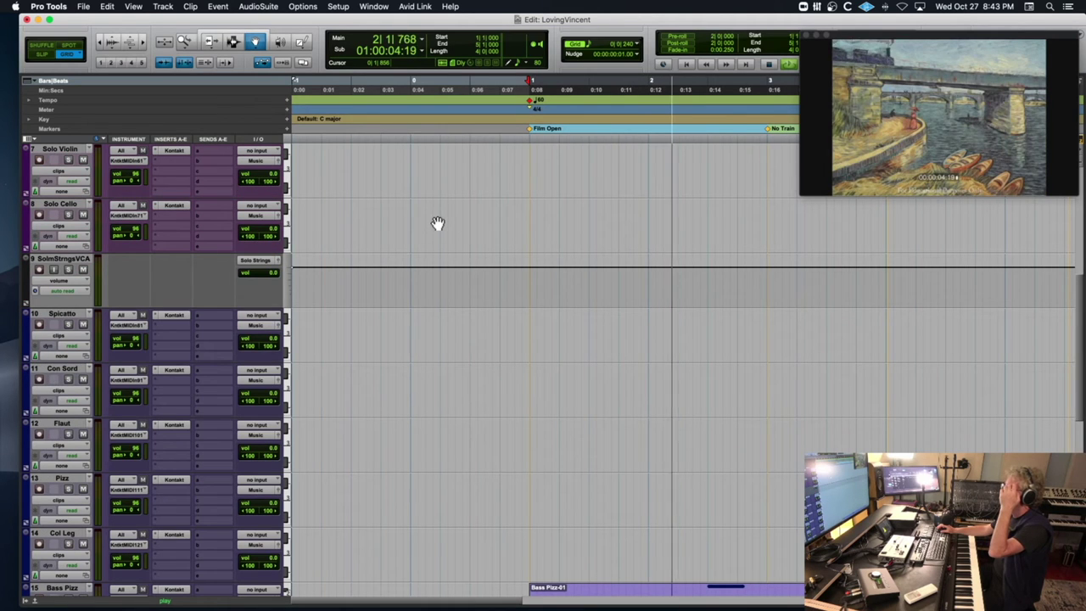
{"action": "left_click", "coordinate": [38, 161]}
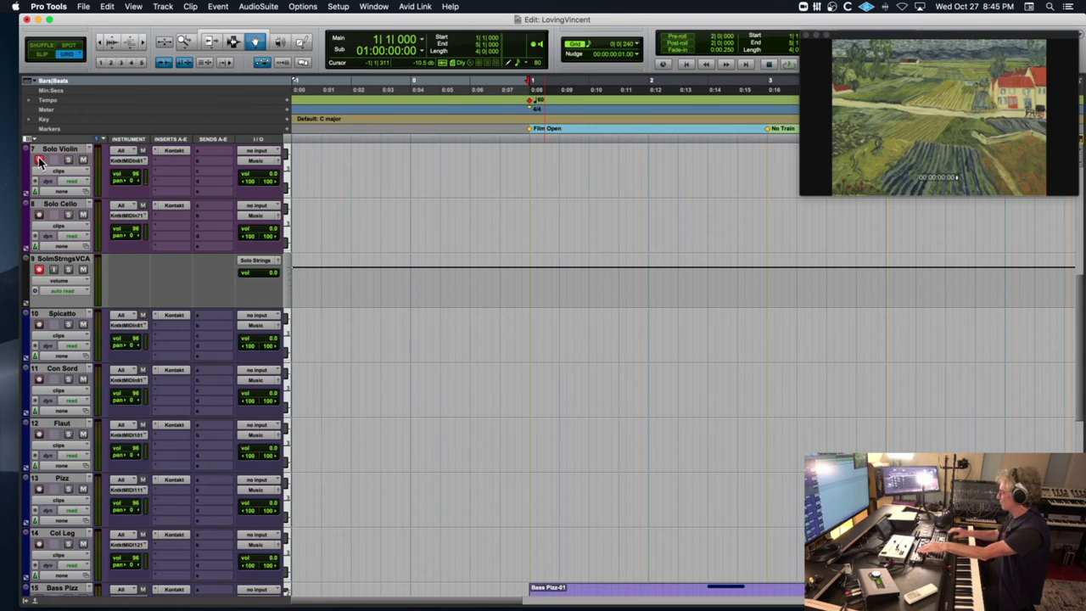
{"action": "key", "text": "space"}
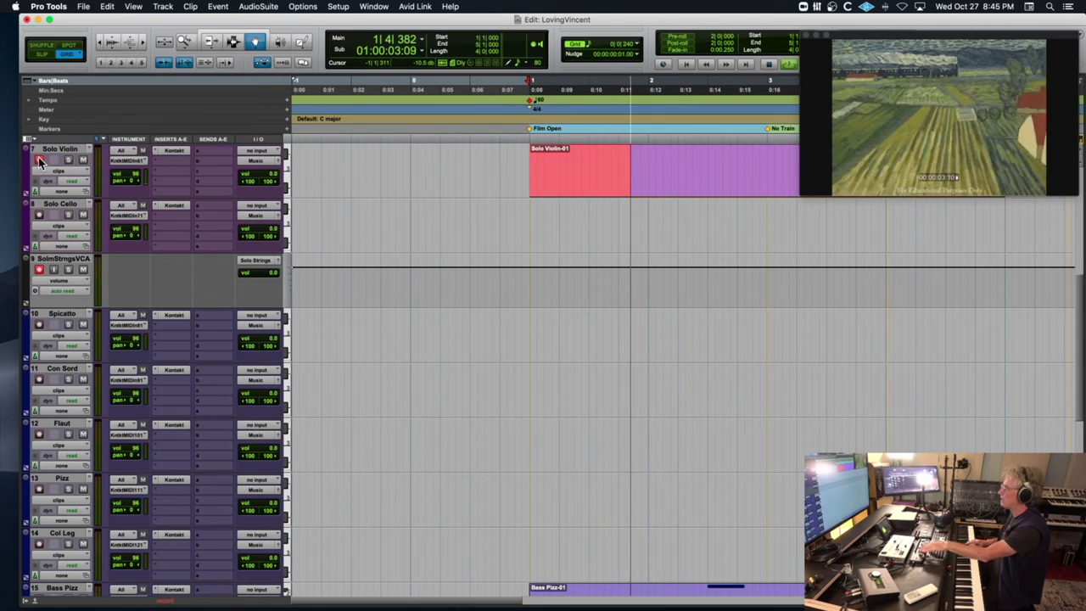
{"action": "key", "text": "F12"}
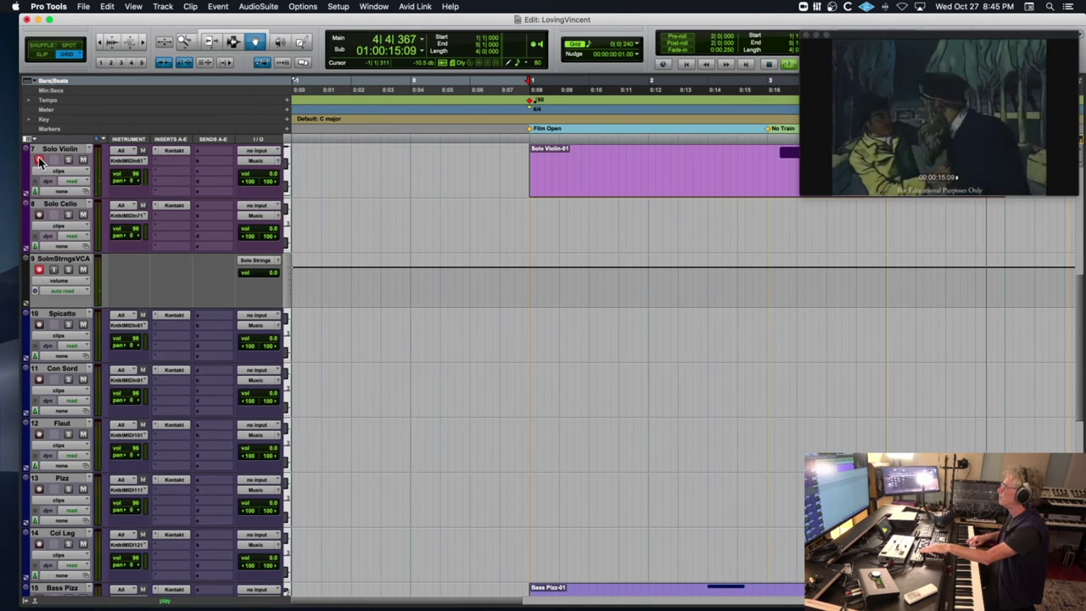
Try recording the Solo Violin again from 1|1|000, and dismiss the error dialog
{"action": "key", "text": "super+space"}
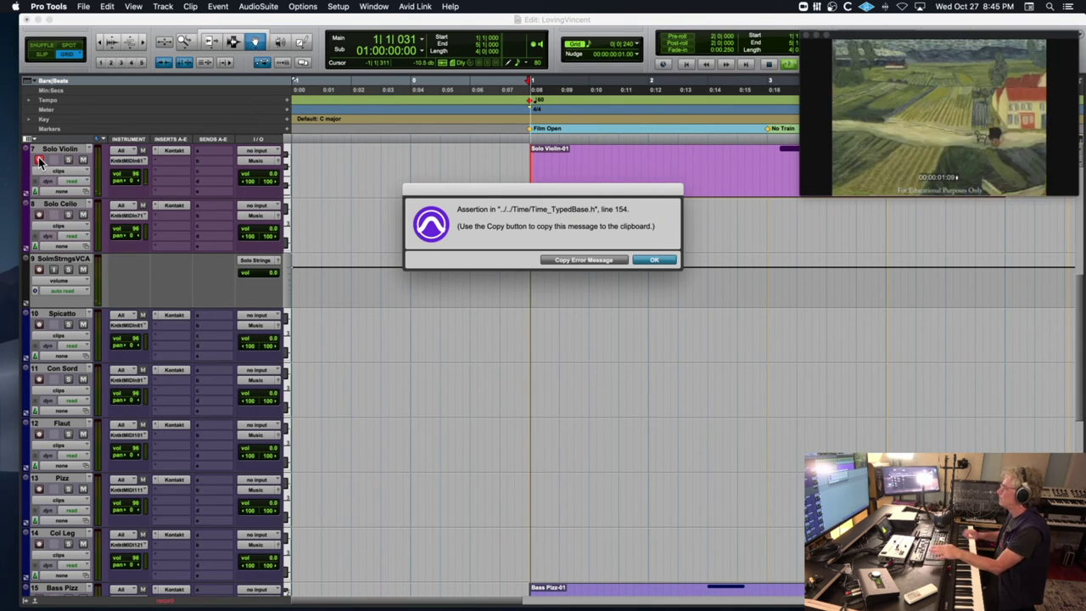
{"action": "left_click", "coordinate": [641, 260]}
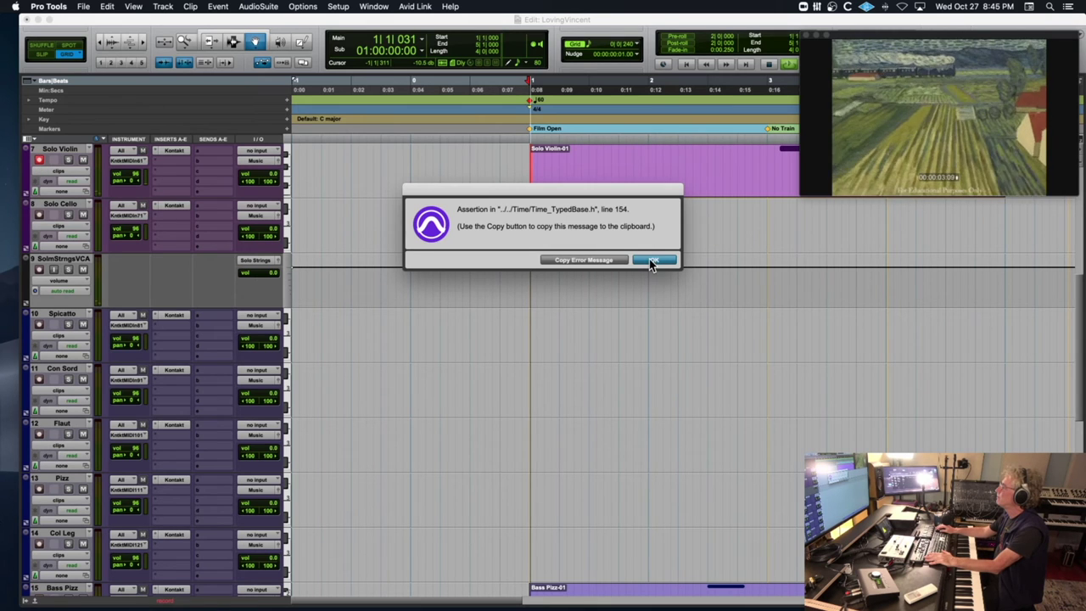
{"action": "left_click", "coordinate": [636, 259]}
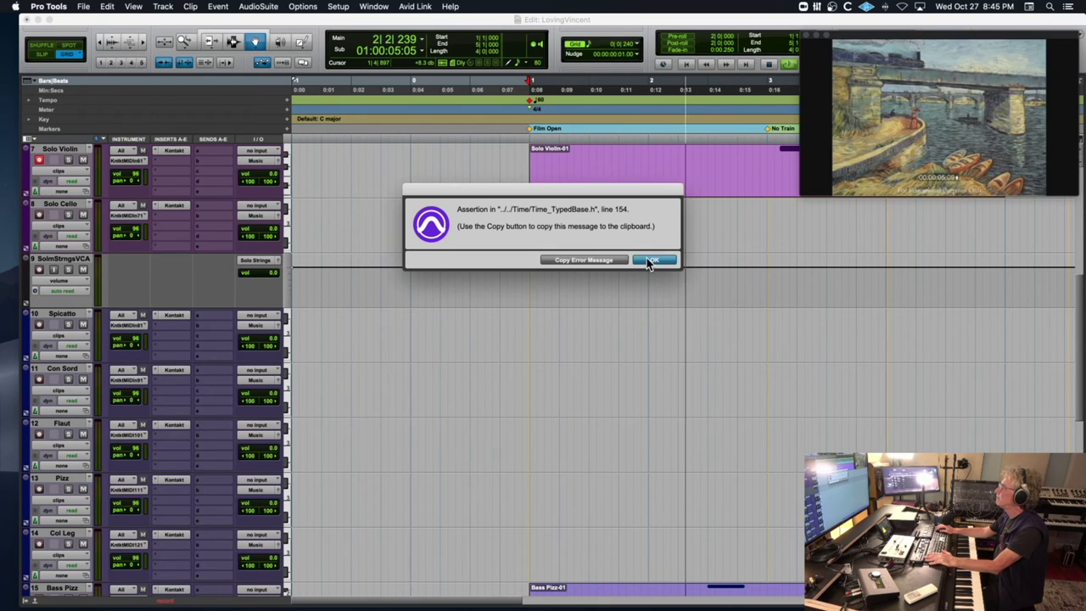
{"action": "left_click", "coordinate": [647, 258]}
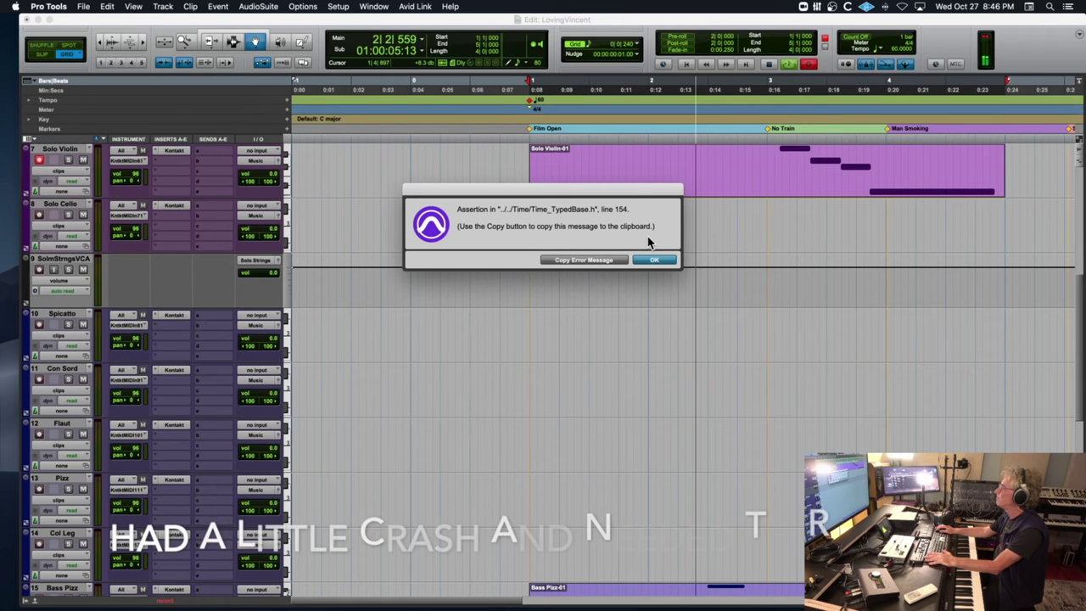
{"action": "left_click", "coordinate": [601, 260]}
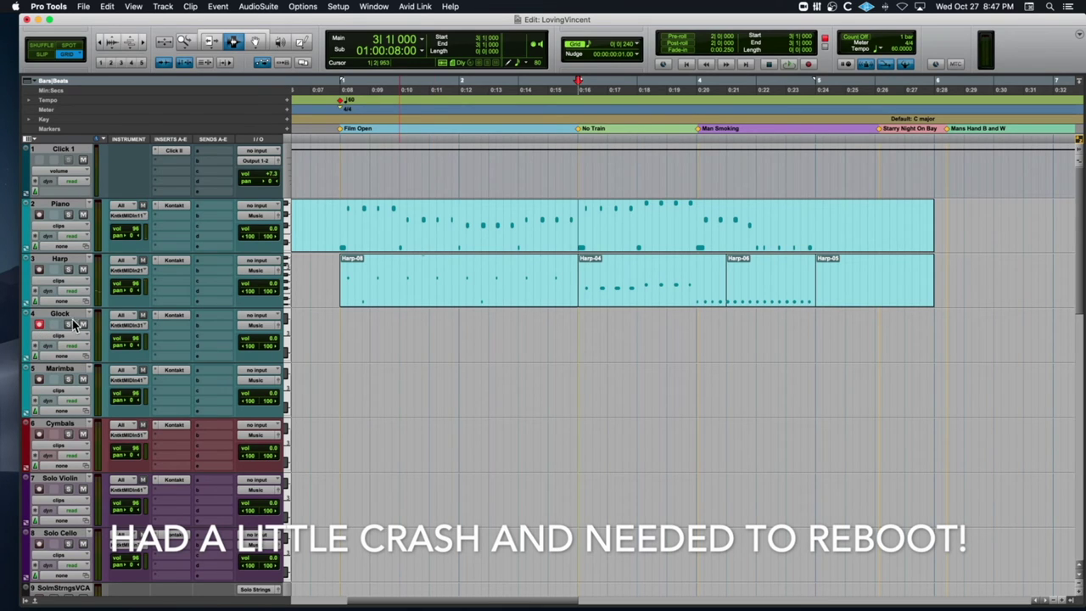
Try recording a Glock take from 3|1|000 with the track record-enabled, and undo the take
{"action": "left_click", "coordinate": [39, 325]}
{"action": "key", "text": "super+space"}
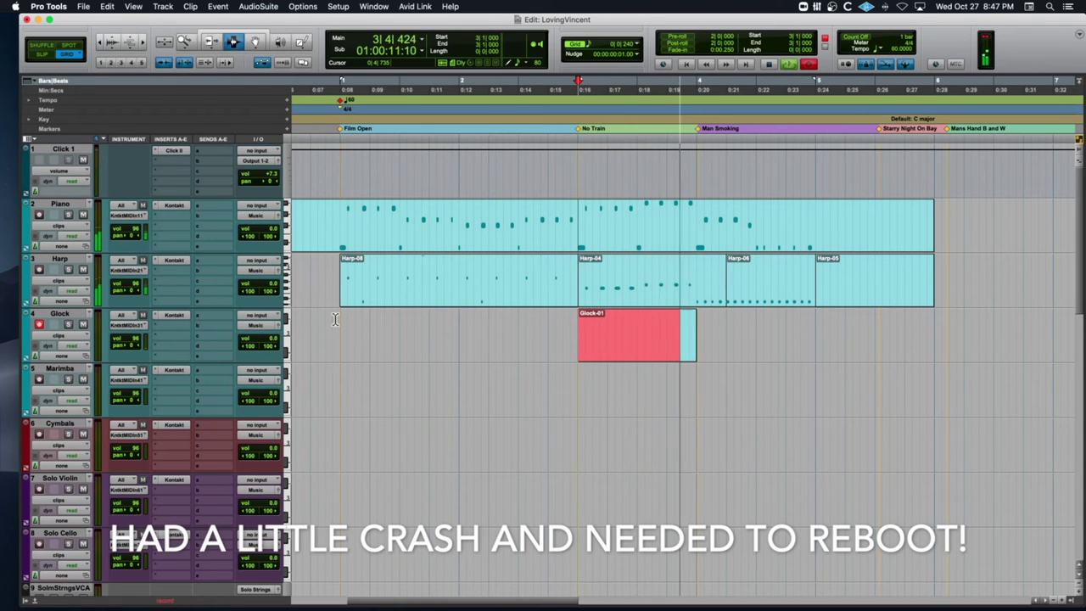
{"action": "key", "text": "space"}
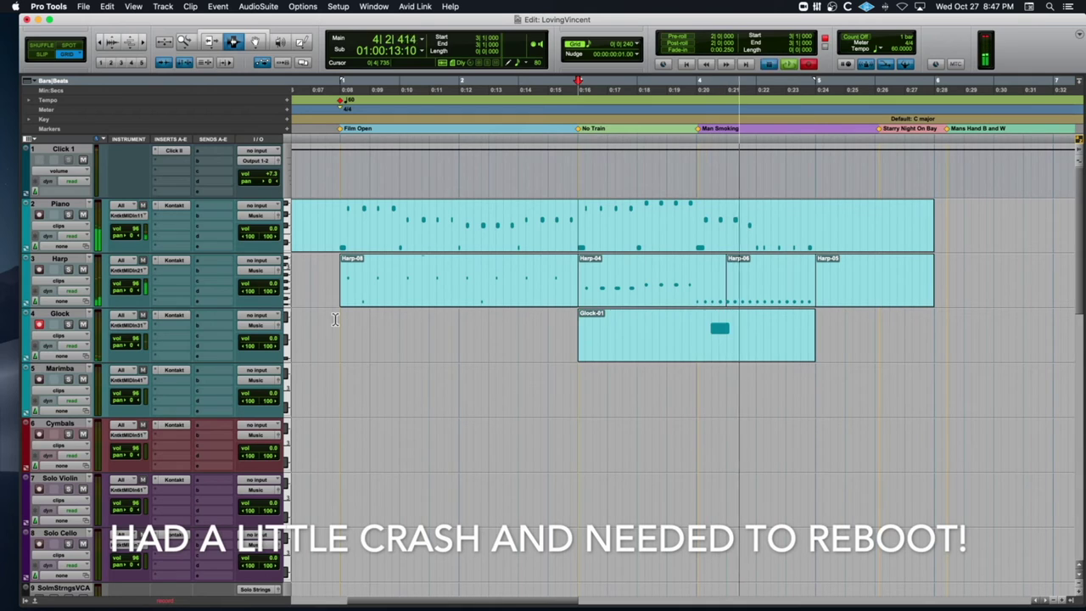
{"action": "key", "text": "super+z"}
Record a descending four-note Glock line from 2|2|000 into bar 4, undoing the first take and recording it again
{"action": "left_click", "coordinate": [485, 335]}
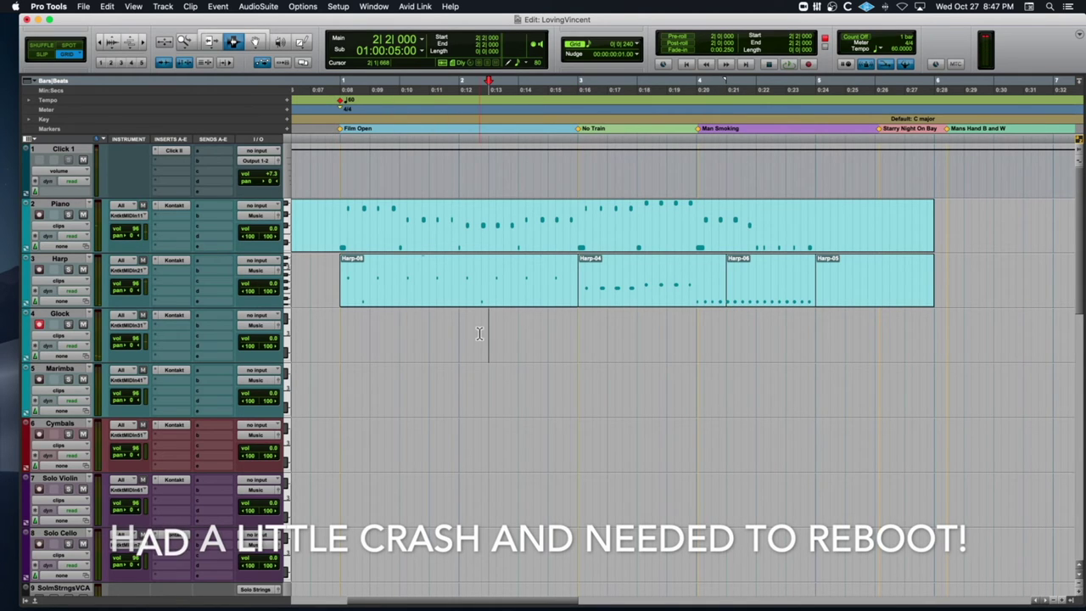
{"action": "key", "text": "super+space"}
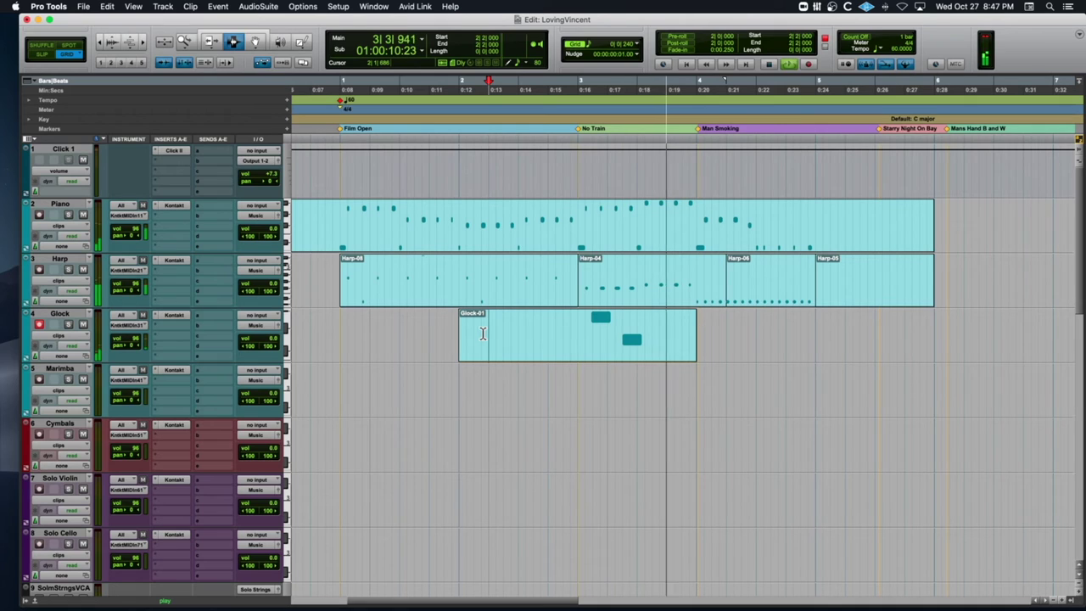
{"action": "key", "text": "space"}
{"action": "key", "text": "super+z"}
{"action": "key", "text": "super+space"}
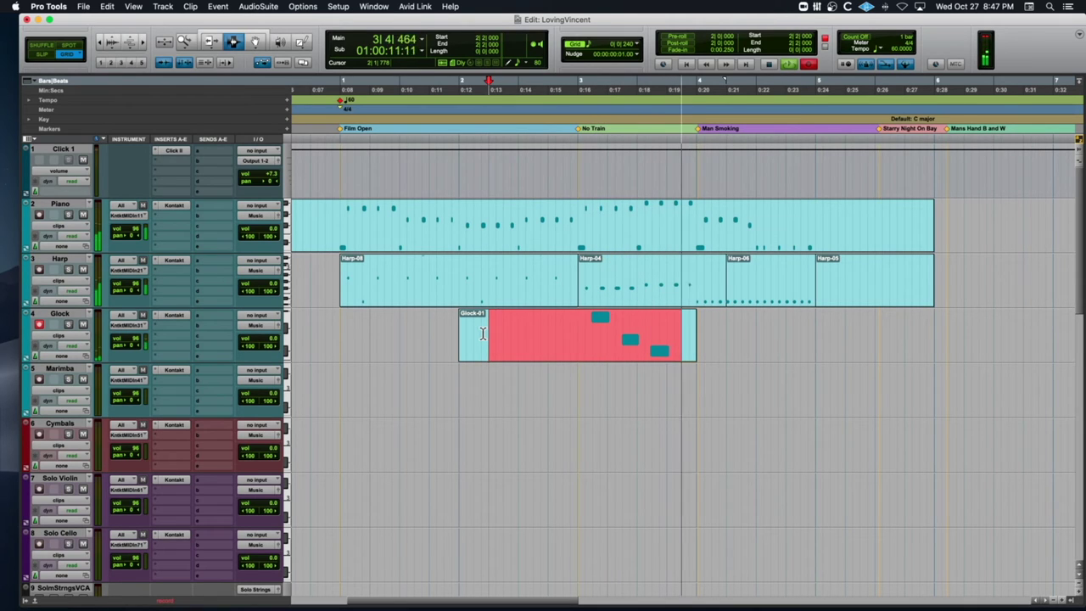
{"action": "key", "text": "space"}
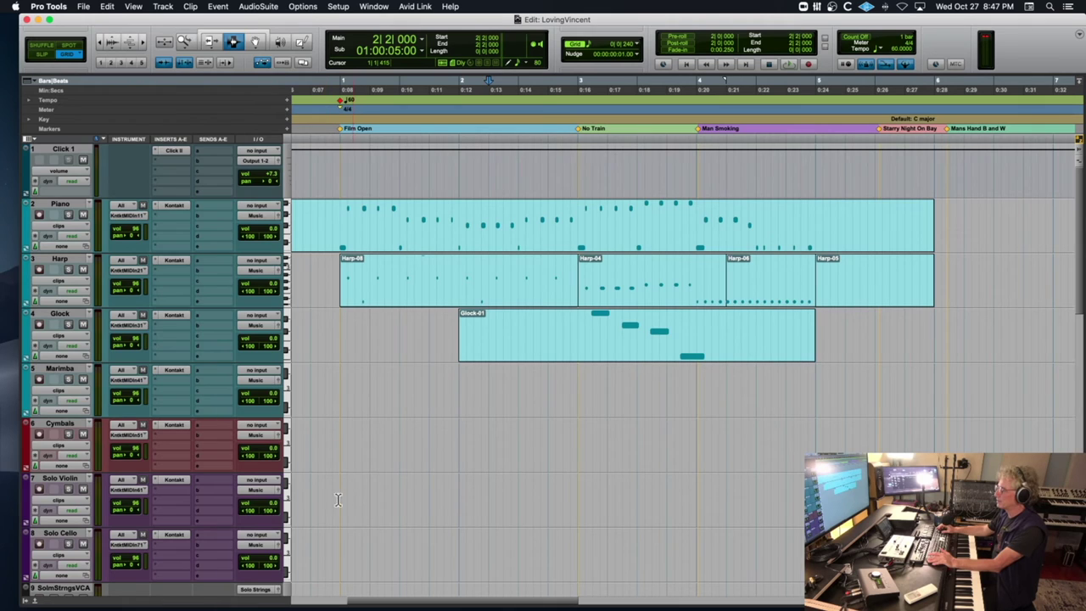
Record-enable the Solo Violin track and record a descending four-note line from 2|3|000 through bar 4
{"action": "scroll", "coordinate": [183, 501], "scroll_direction": "down", "scroll_amount": 10}
{"action": "scroll", "coordinate": [182, 502], "scroll_direction": "up", "scroll_amount": 5}
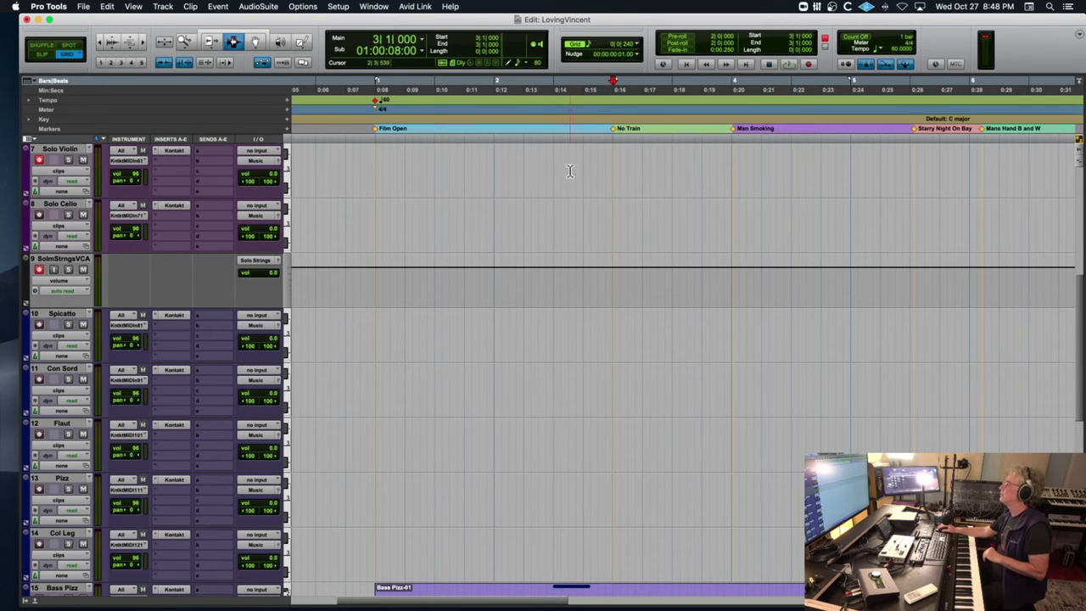
{"action": "key", "text": "super+space"}
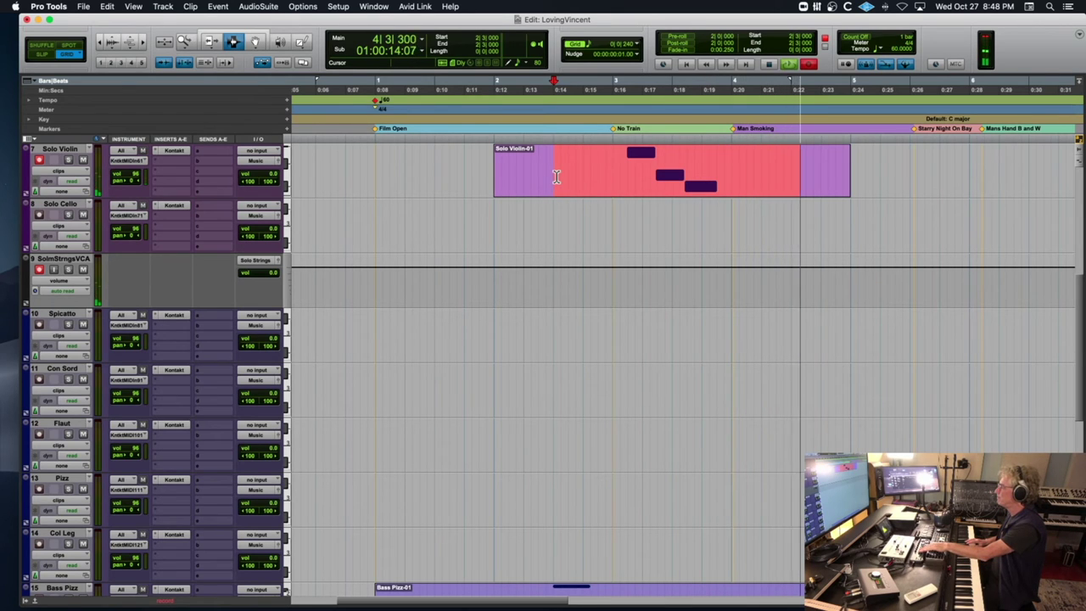
{"action": "key", "text": "space"}
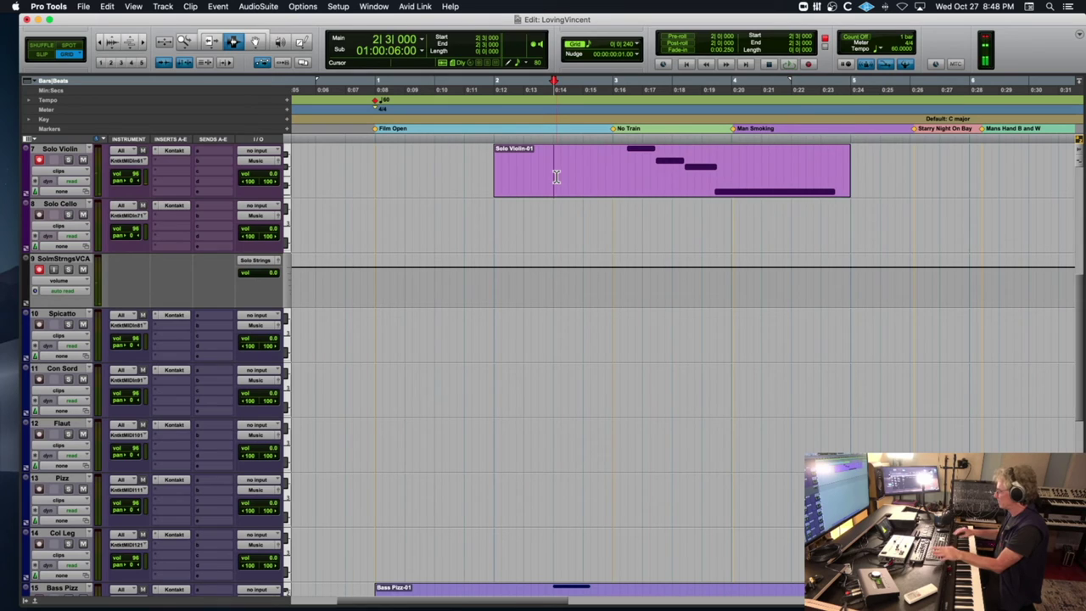
Disarm the Solo Violin track and play the score from 2|2|240 while reducing all track heights to fit every track in view
{"action": "key", "text": "super+space"}
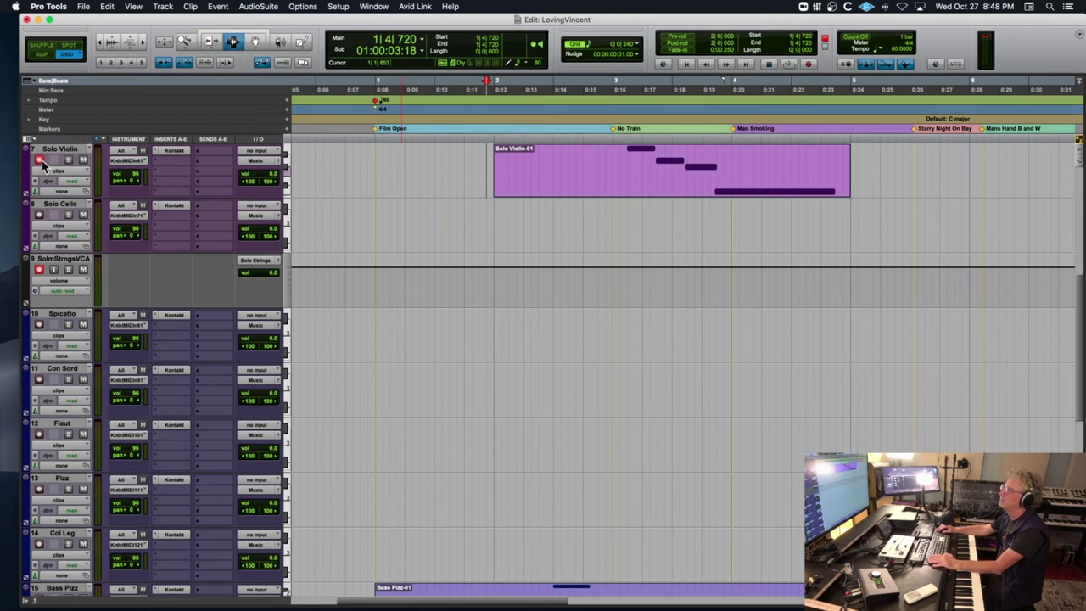
{"action": "key", "text": "space"}
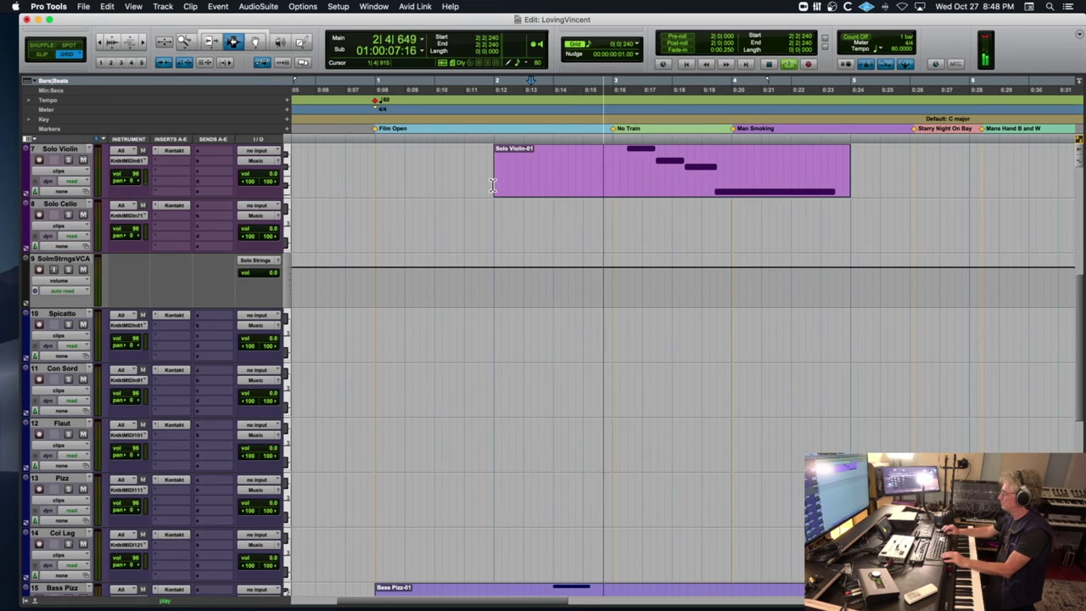
{"action": "key", "text": "ctrl+alt+Down"}
{"action": "key", "text": "ctrl+alt+Down"}
{"action": "key", "text": "ctrl+alt+Down"}
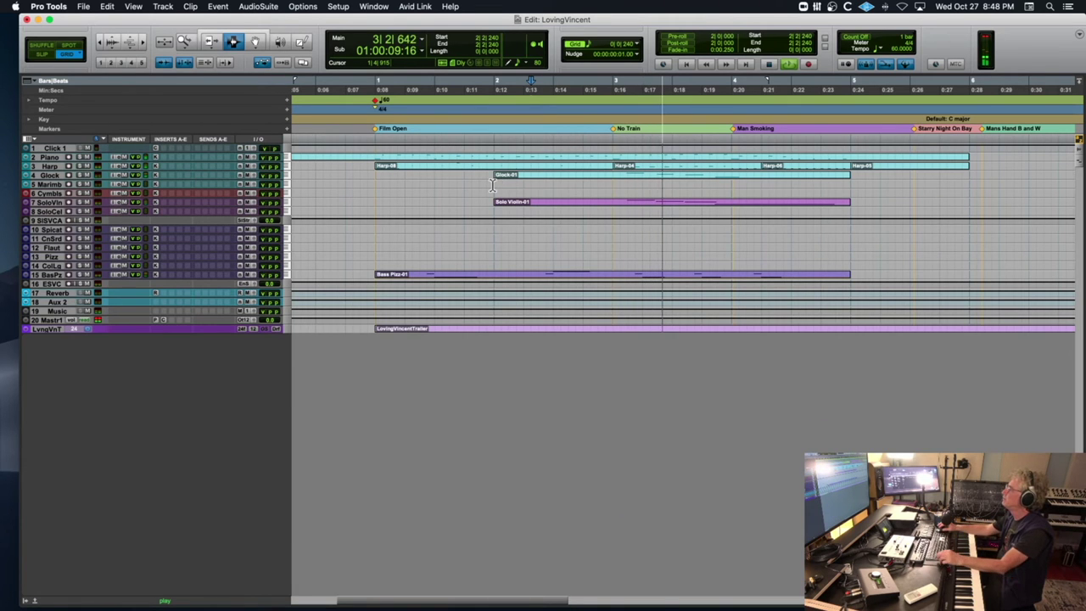
{"action": "scroll", "coordinate": [533, 175], "scroll_direction": "right", "scroll_amount": 1}
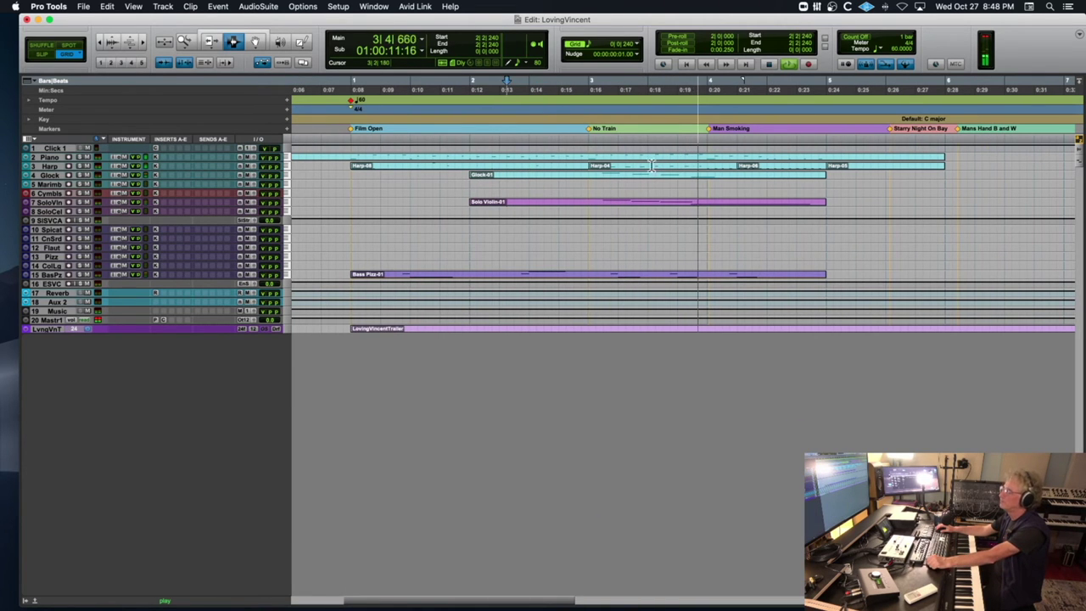
{"action": "key", "text": "space"}
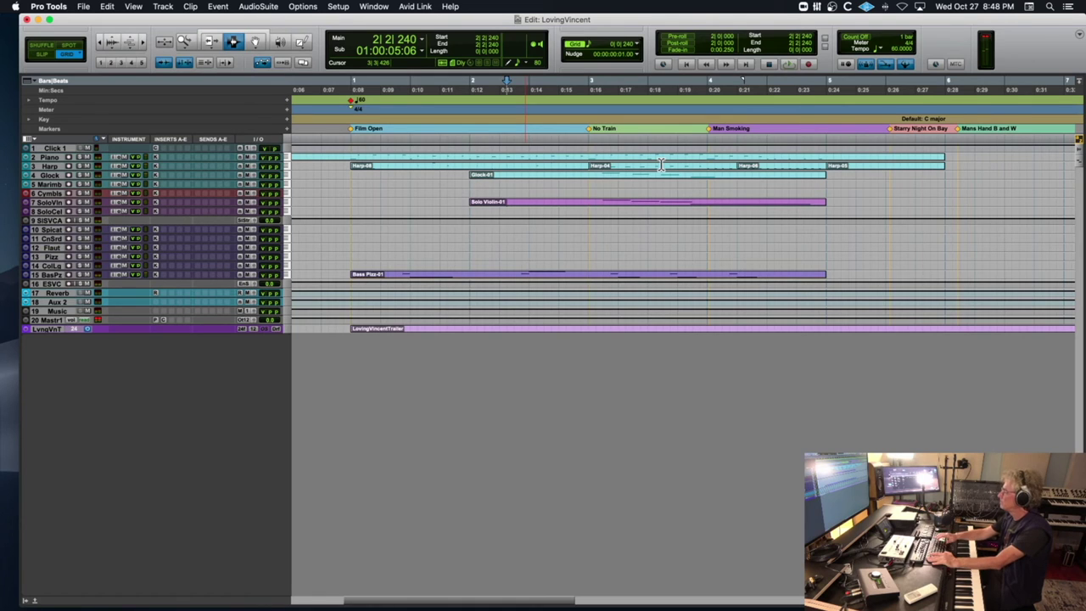
Open the video window and play the score against the picture
{"action": "key", "text": "ctrl+9"}
{"action": "key", "text": "space"}
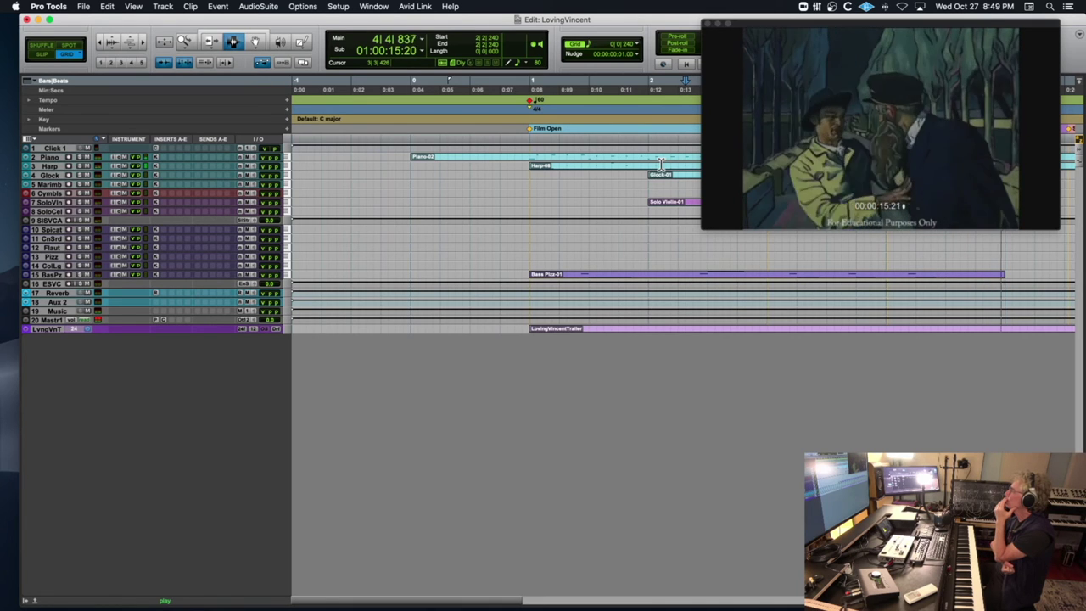
Stop playback, reposition the video window below the upper tracks to uncover the timeline, and audition the score from 3|4|000
{"action": "key", "text": "space"}
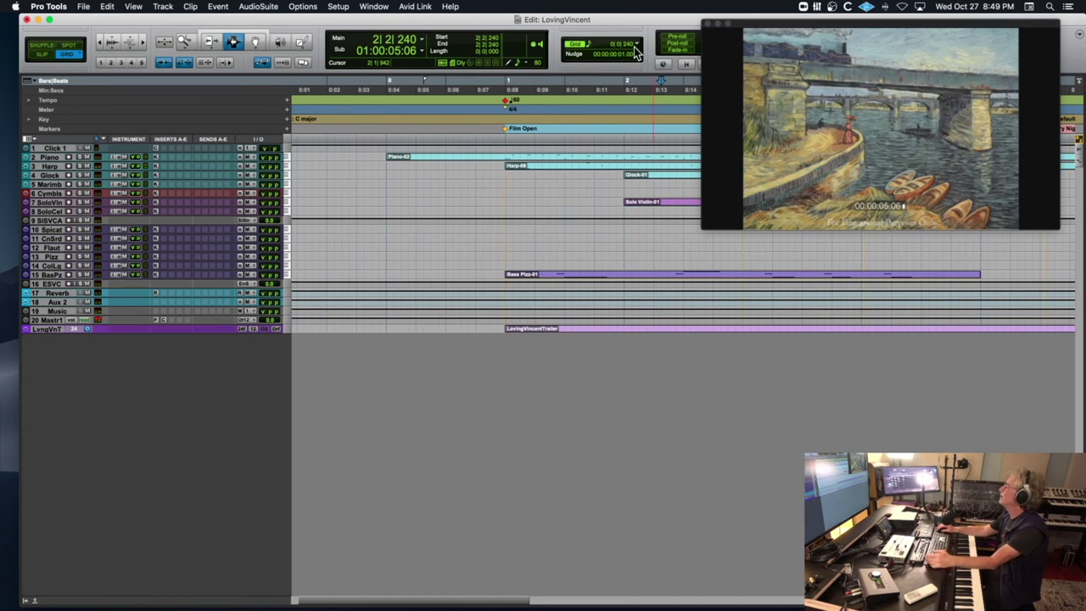
{"action": "left_click_drag", "start_coordinate": [839, 24], "coordinate": [501, 233]}
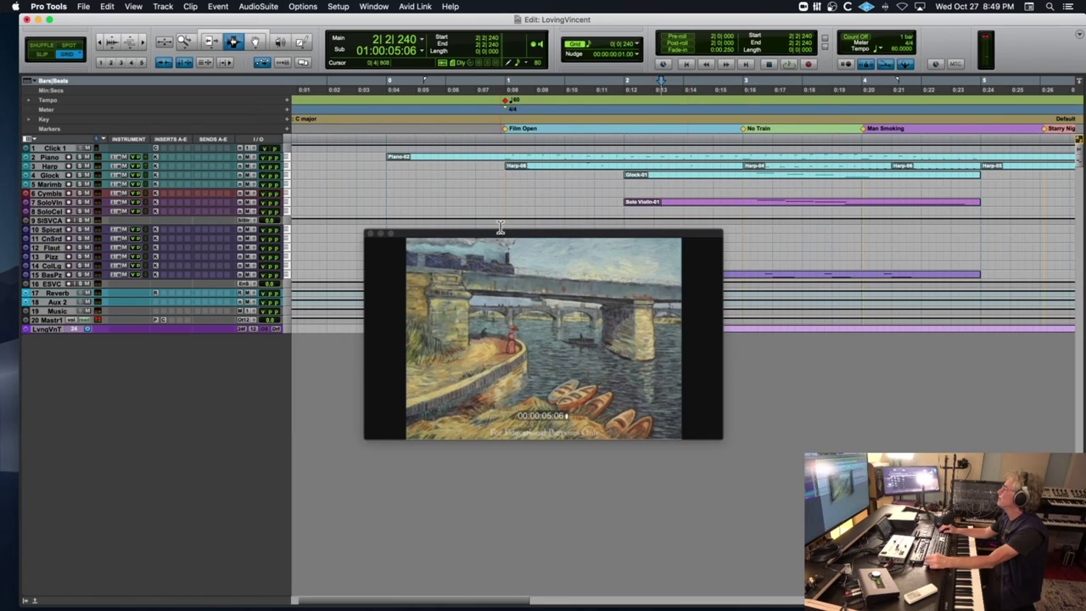
{"action": "left_click", "coordinate": [831, 134]}
{"action": "key", "text": "space"}
{"action": "key", "text": "space"}
{"action": "key", "text": "space"}
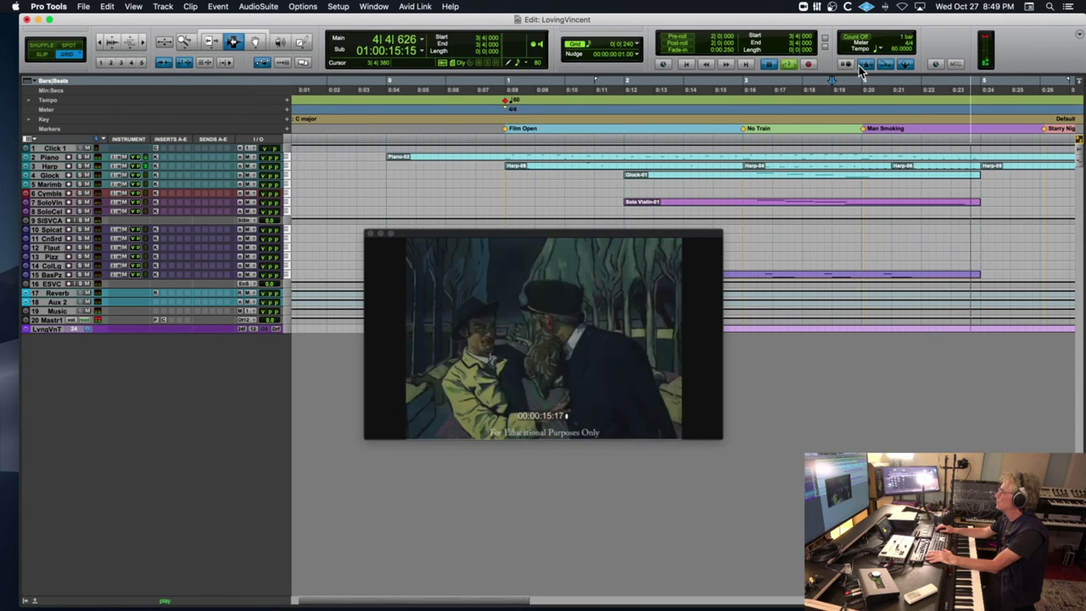
{"action": "key", "text": "space"}
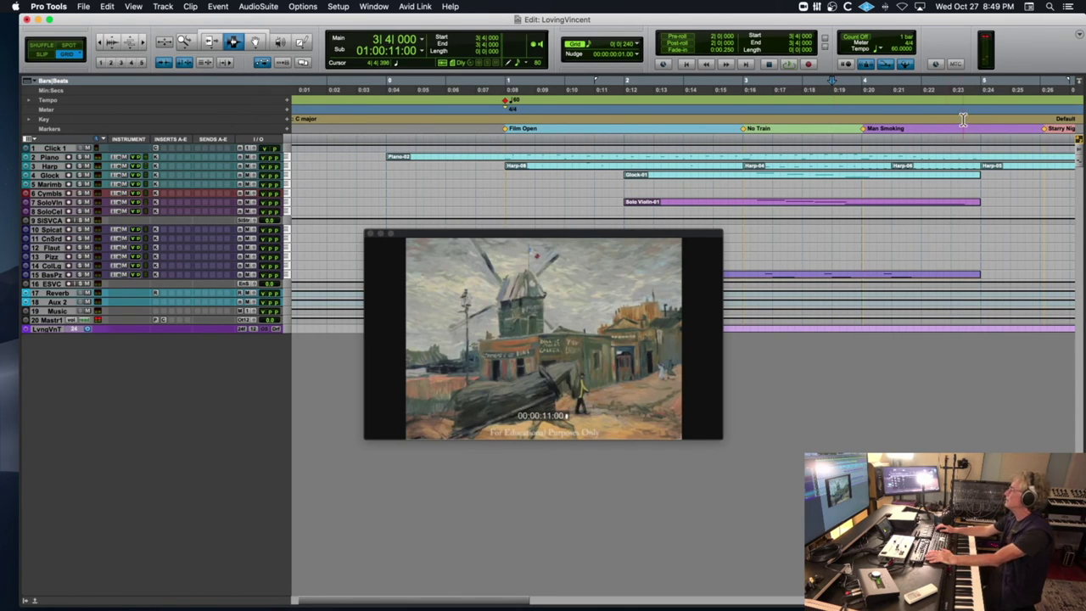
Play the score against the picture from 4|1|000 and again from the No Train marker at 3|1|000
{"action": "left_click", "coordinate": [983, 140]}
{"action": "left_click", "coordinate": [864, 142]}
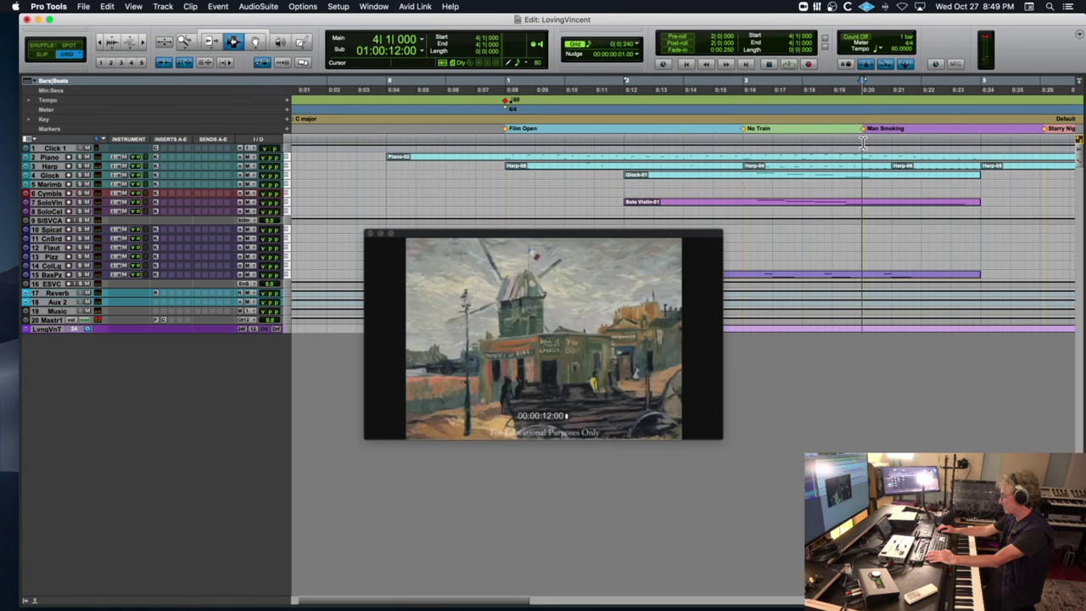
{"action": "key", "text": "space"}
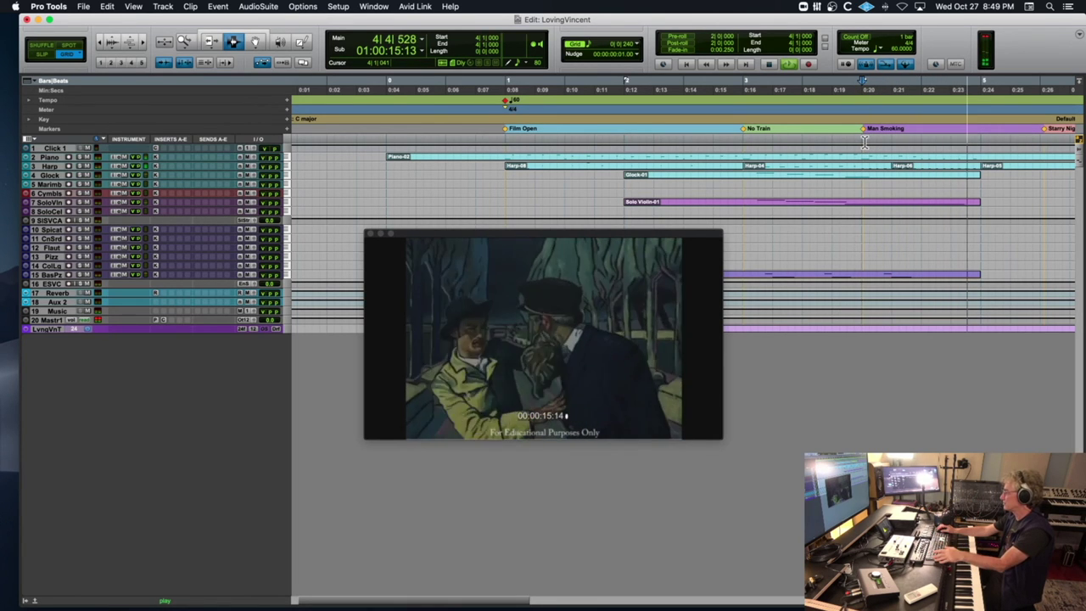
{"action": "key", "text": "space"}
{"action": "key", "text": "space"}
{"action": "left_click", "coordinate": [744, 144]}
{"action": "key", "text": "space"}
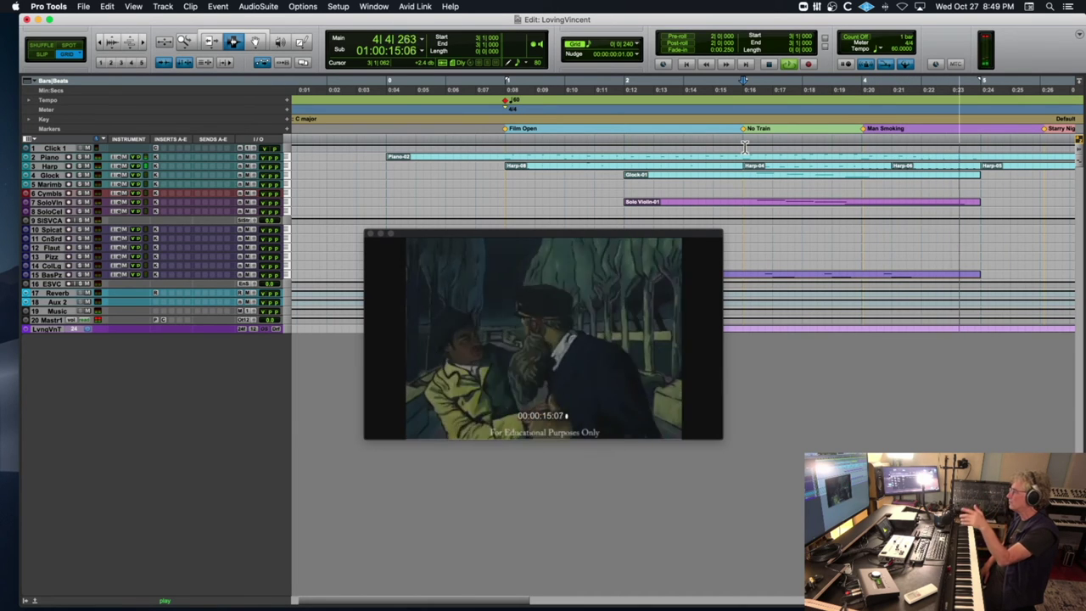
{"action": "key", "text": "space"}
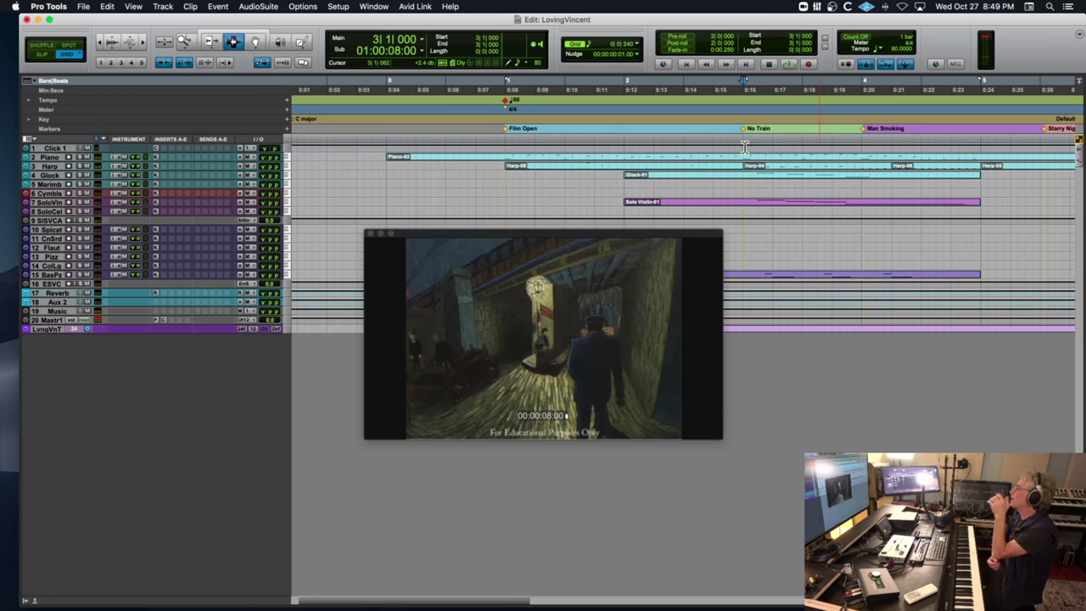
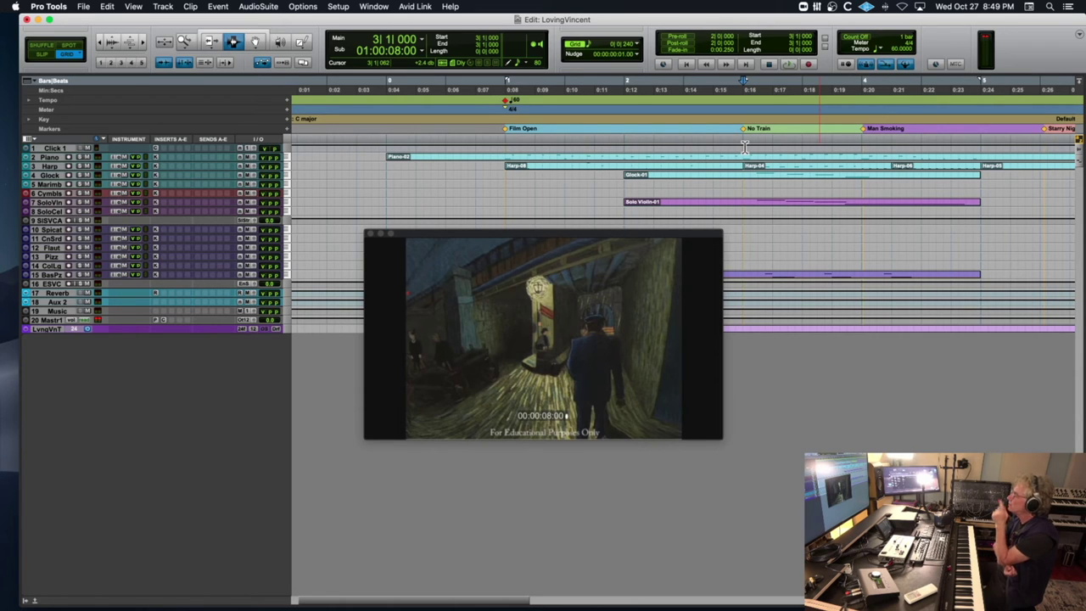
Audition the score from 3|4|480 and delete the Piano and Harp material between 4|4|000 and 5|1|480
{"action": "scroll", "coordinate": [728, 169], "scroll_direction": "right", "scroll_amount": 2}
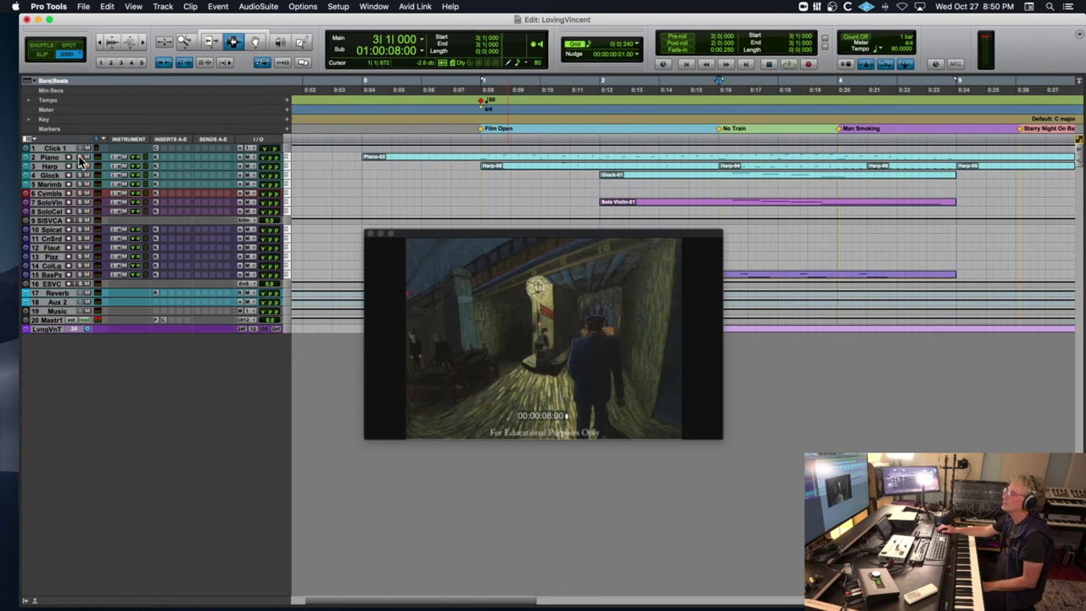
{"action": "left_click", "coordinate": [829, 158]}
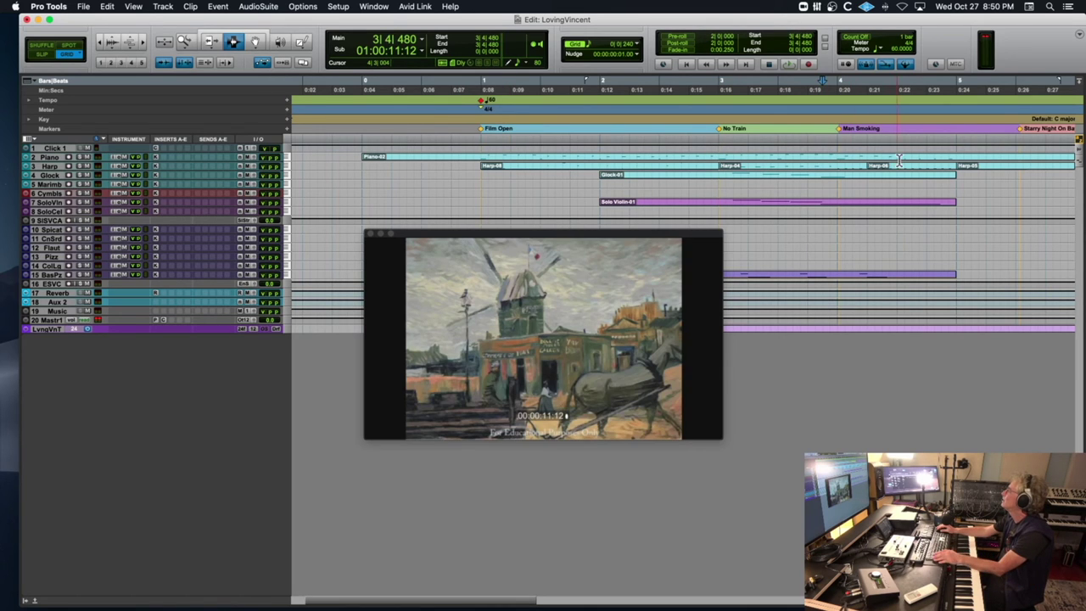
{"action": "key", "text": "space"}
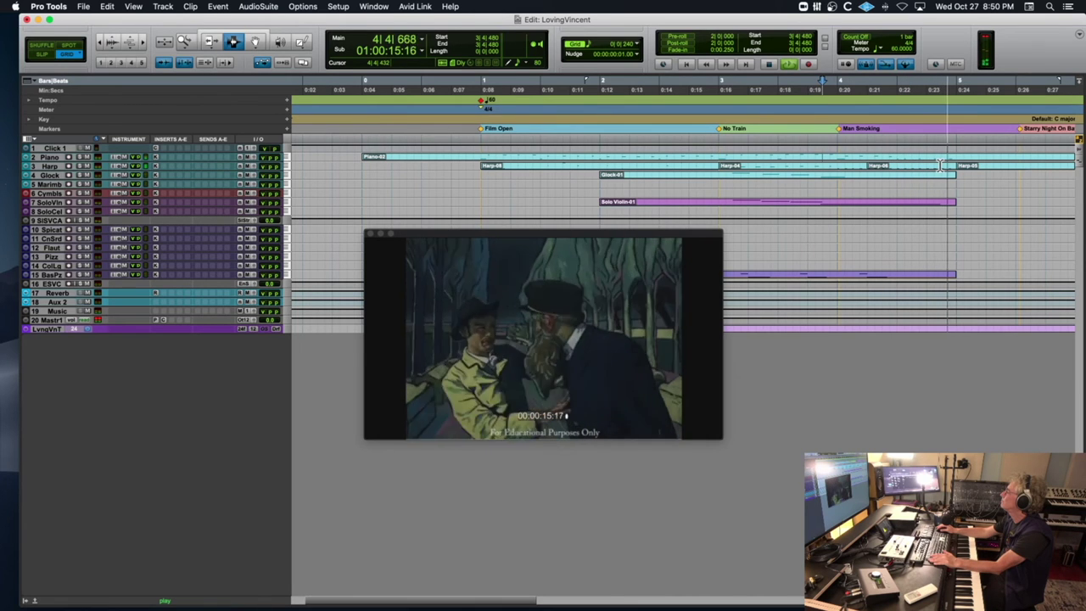
{"action": "key", "text": "space"}
{"action": "left_click_drag", "start_coordinate": [926, 160], "coordinate": [970, 165]}
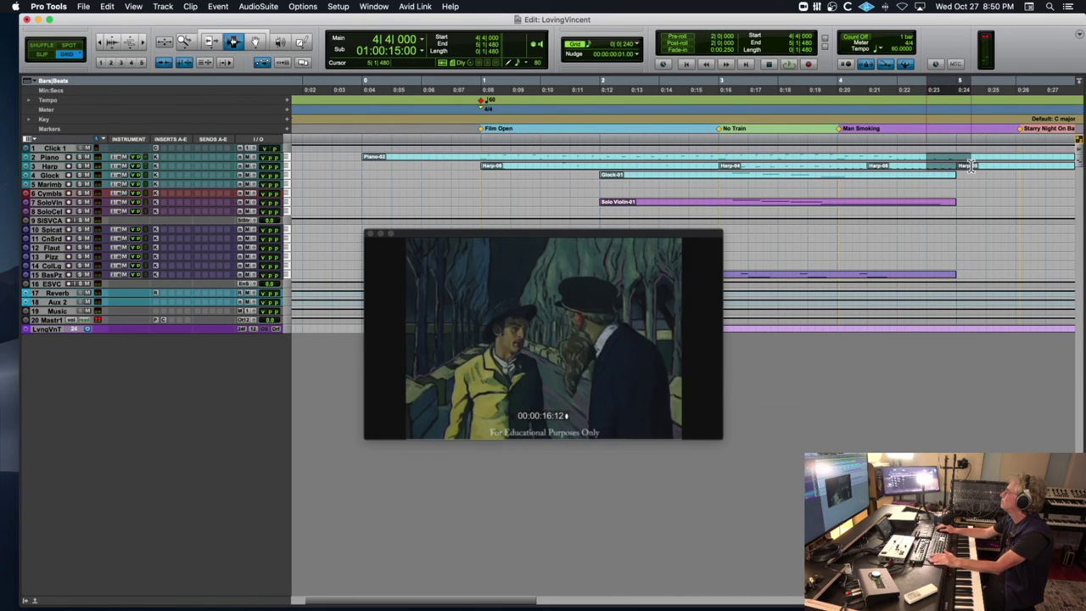
{"action": "key", "text": "Delete"}
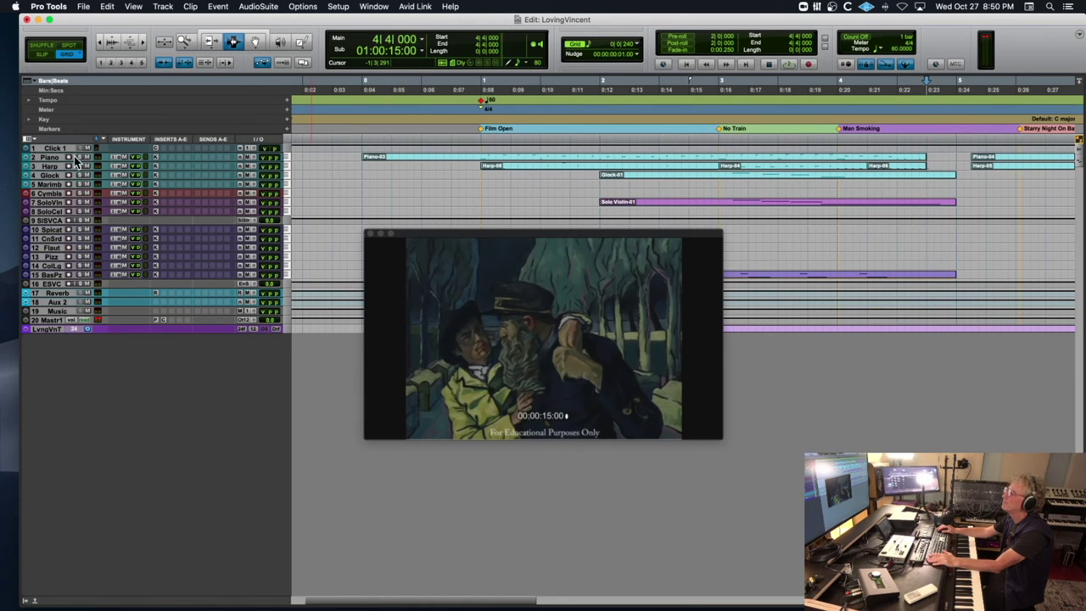
Try a new Piano take from 3|1|000 past the Starry Night marker and discard it
{"action": "left_click", "coordinate": [719, 154]}
{"action": "key", "text": "super+space"}
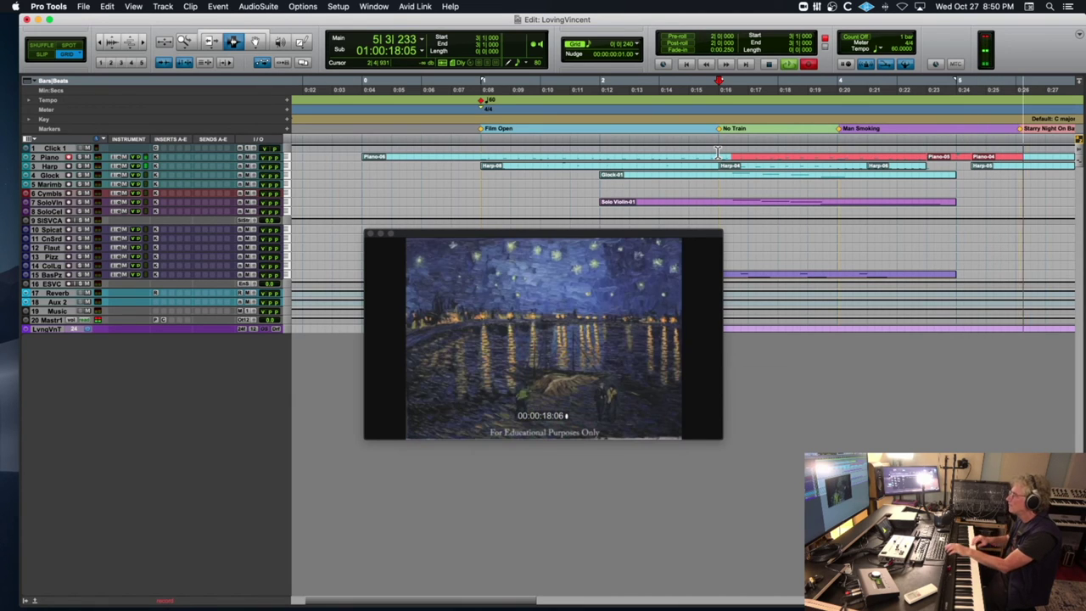
{"action": "key", "text": "super+period"}
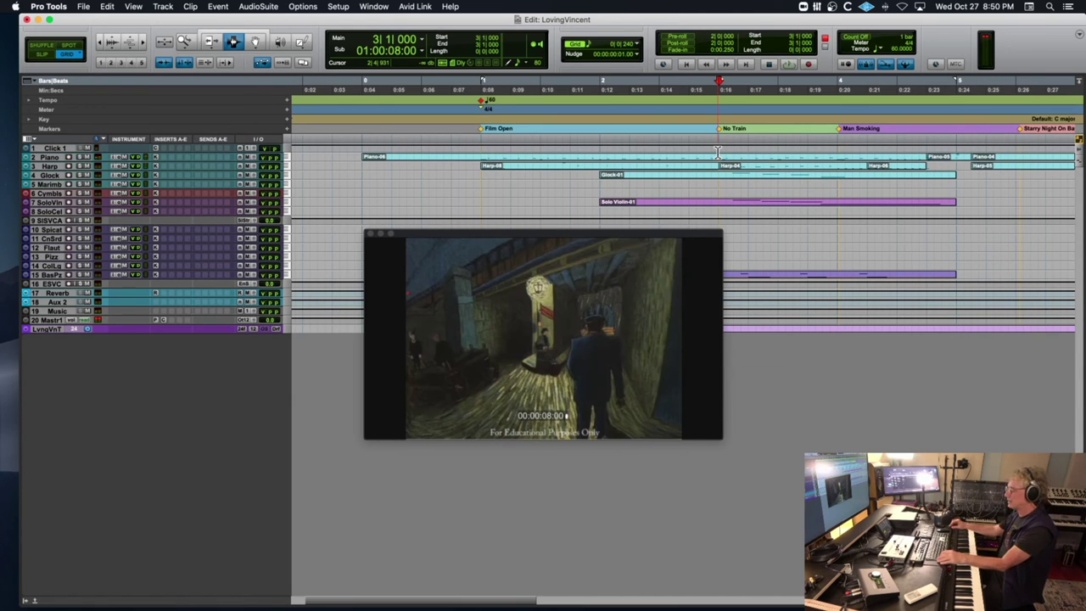
Insert a 3/4 meter change at 4|1|000, at the Man Smoking marker
{"action": "left_click", "coordinate": [837, 119]}
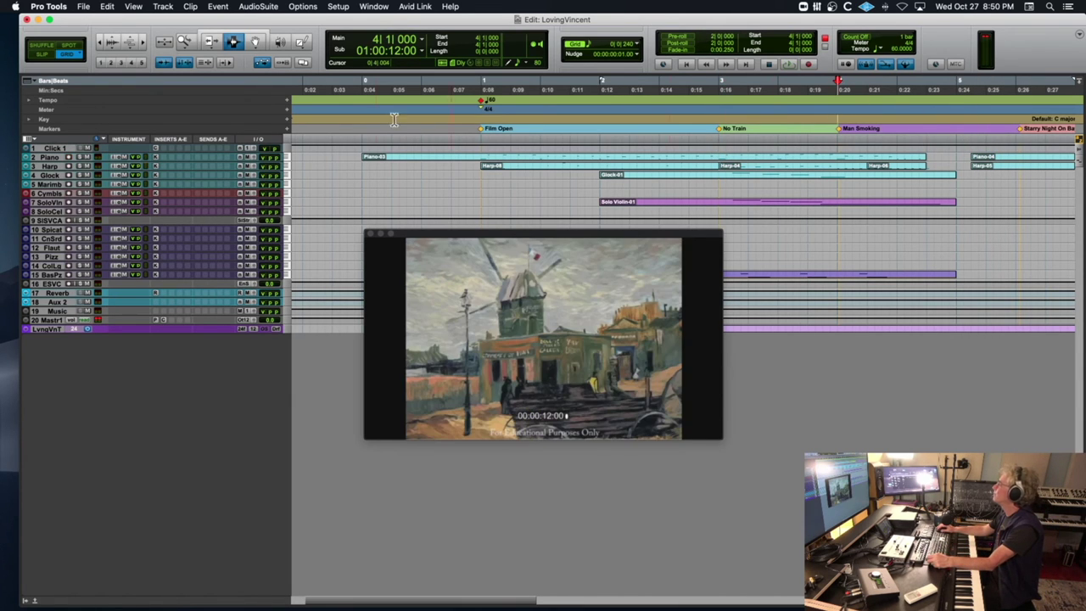
{"action": "left_click", "coordinate": [287, 109]}
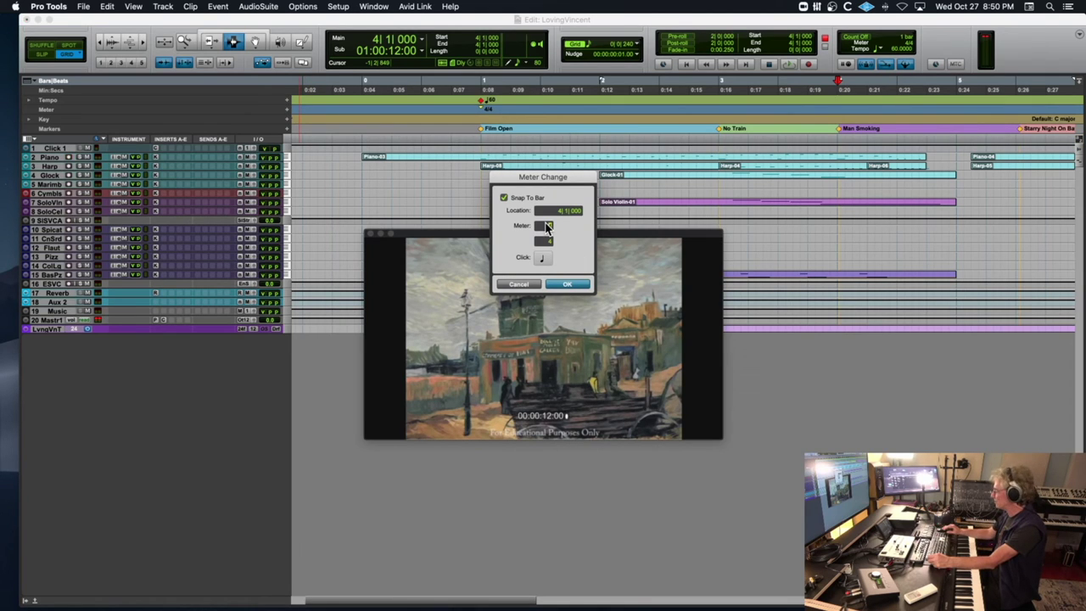
{"action": "type", "text": "3"}
{"action": "key", "text": "Return"}
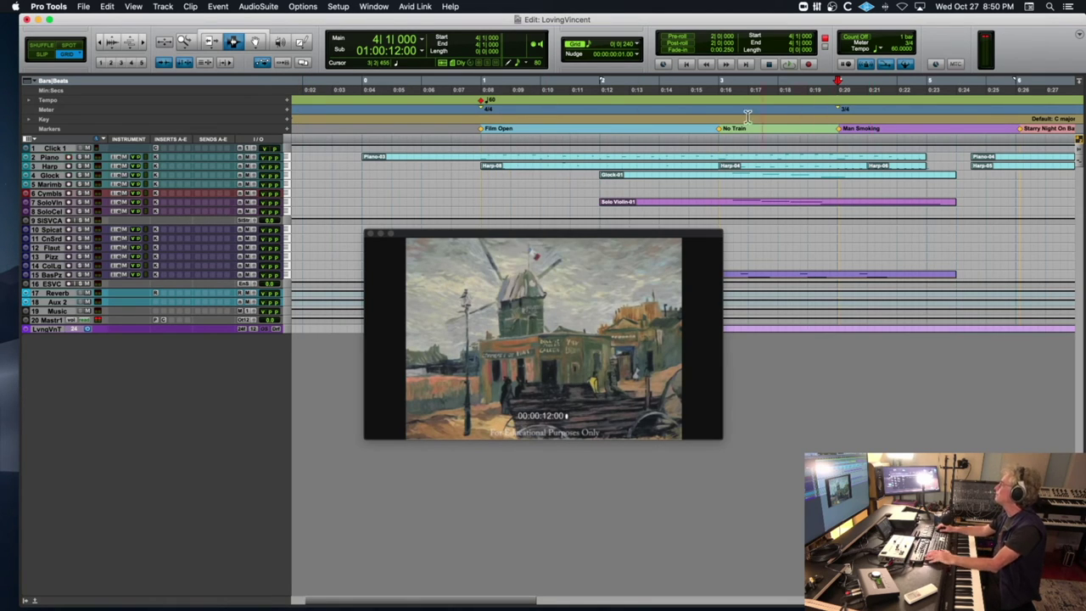
Play the score from 3|1|000 and from 5|1|000 to check how the 3/4 bars fit the picture
{"action": "left_click", "coordinate": [717, 120]}
{"action": "key", "text": "space"}
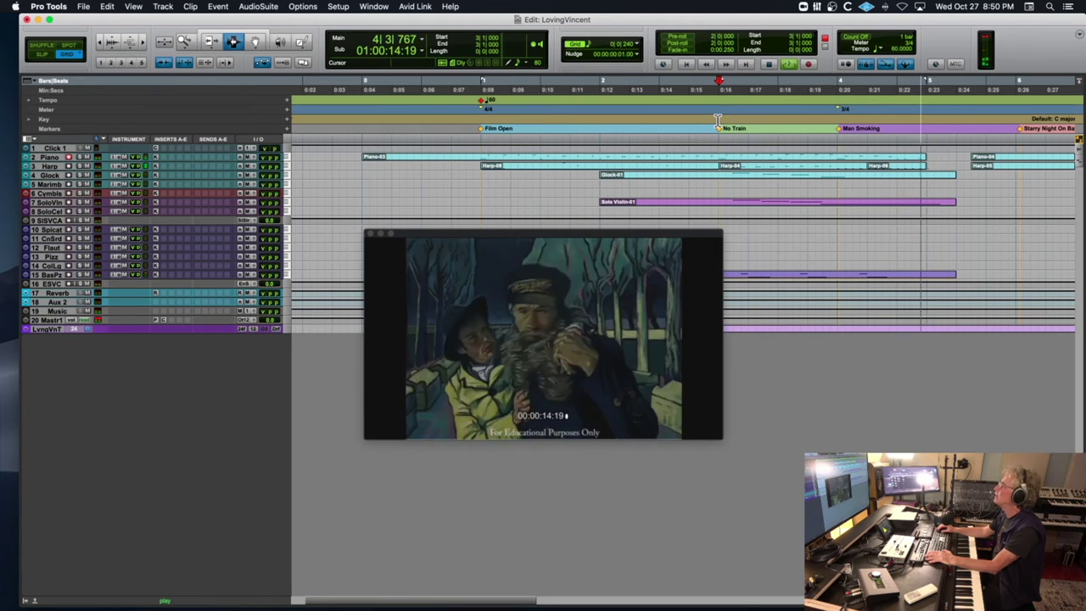
{"action": "key", "text": "space"}
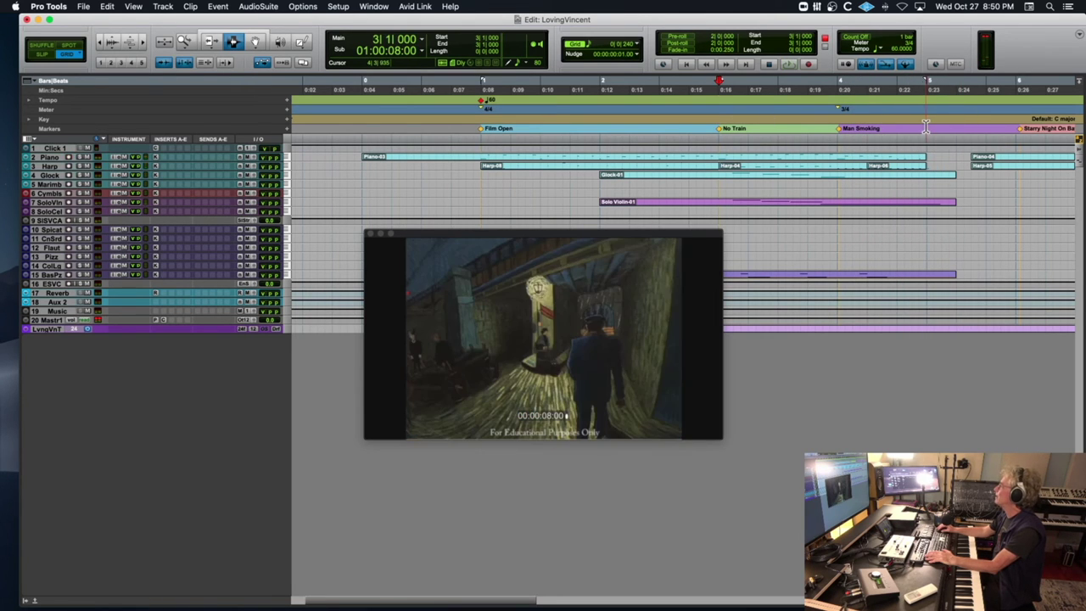
{"action": "left_click", "coordinate": [925, 126]}
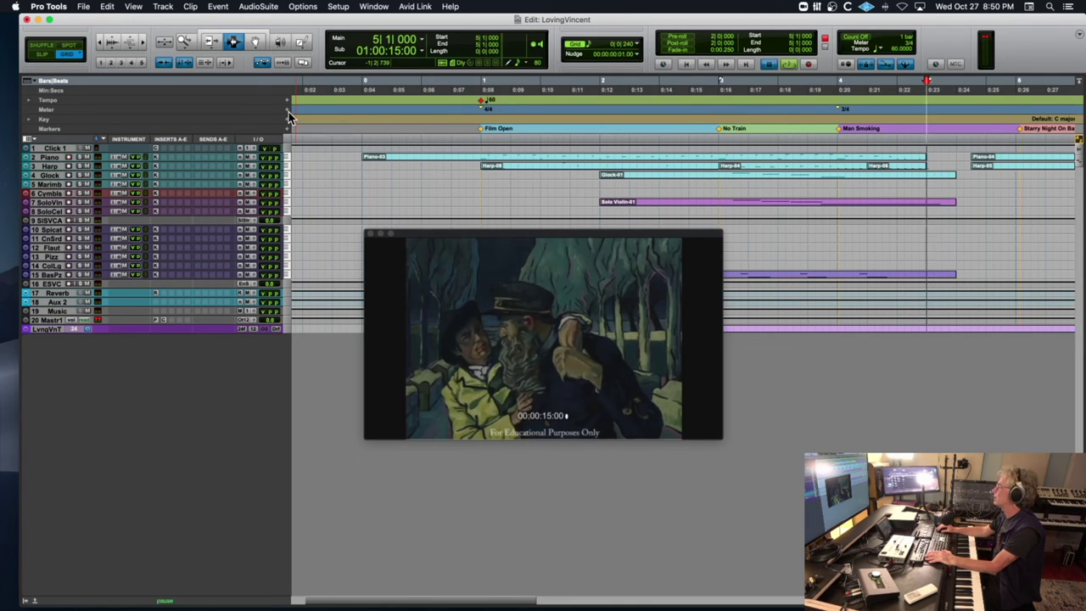
{"action": "key", "text": "space"}
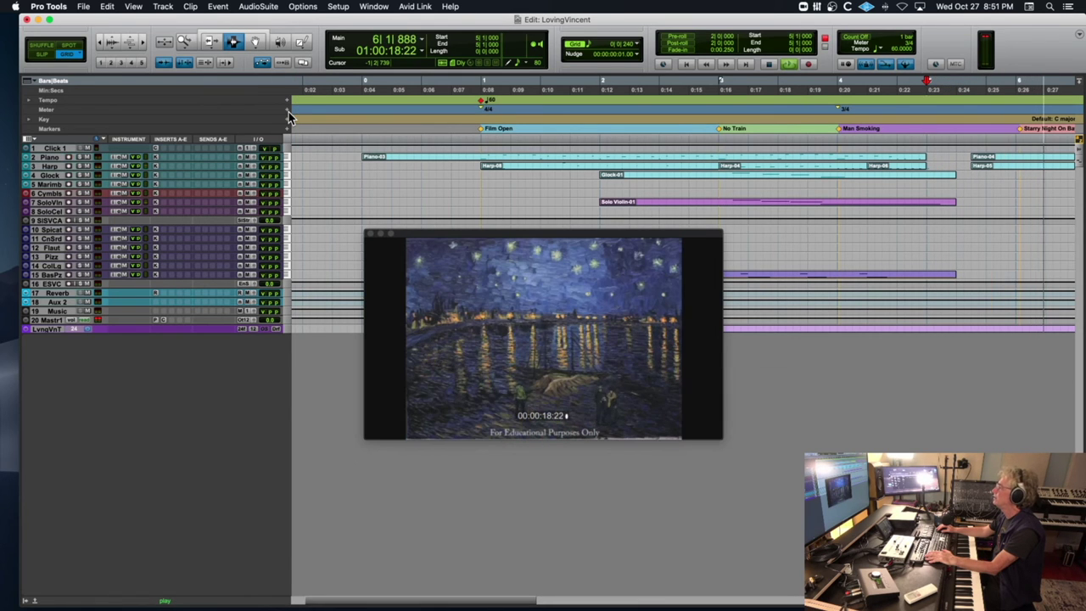
{"action": "key", "text": "space"}
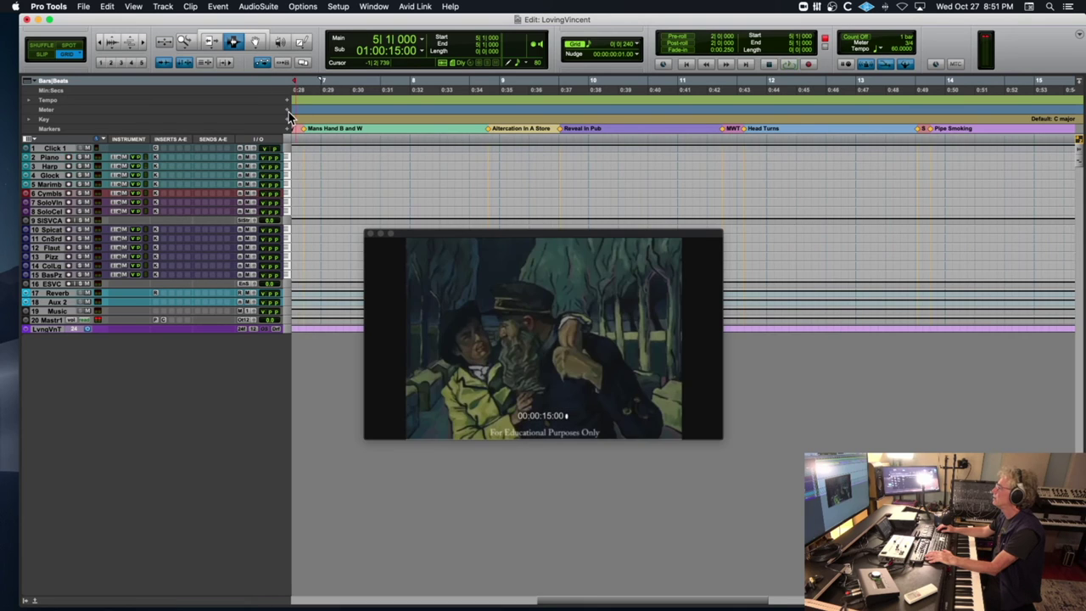
{"action": "key", "text": "space"}
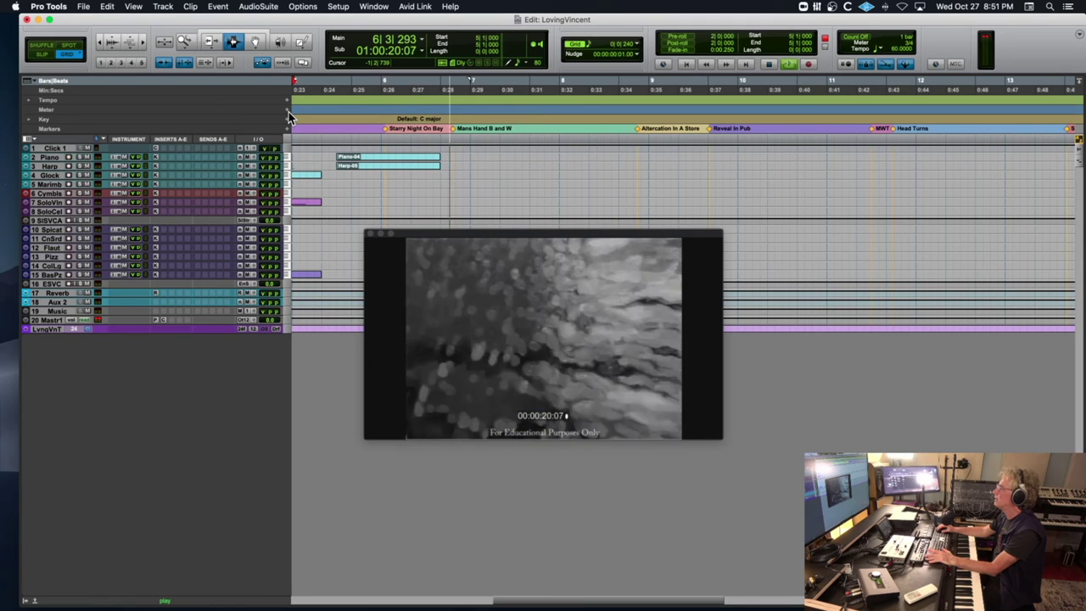
{"action": "key", "text": "space"}
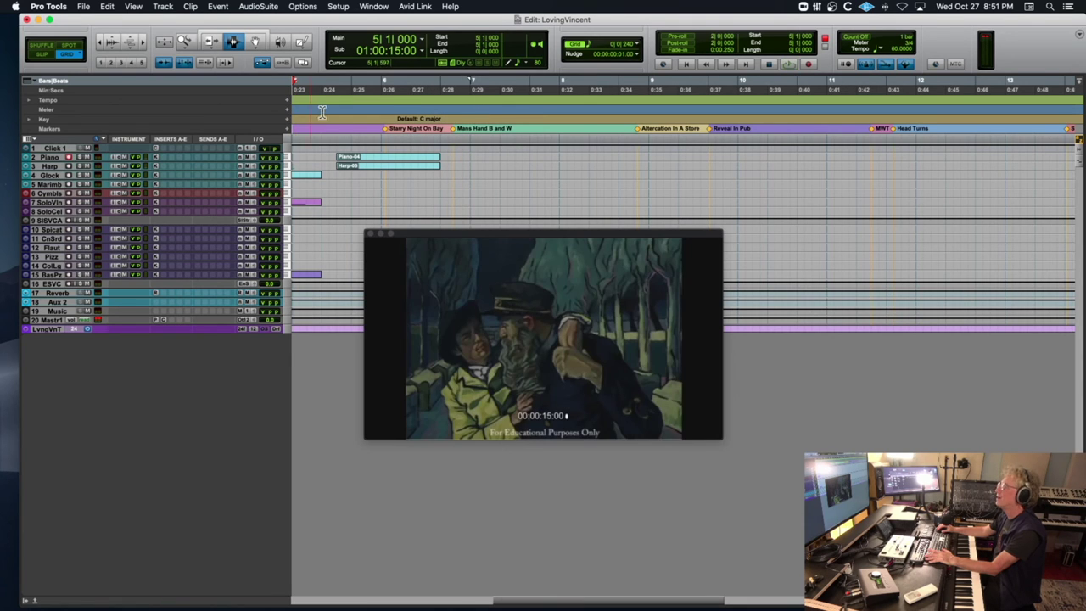
Locate the bar line just after the Mans Hand B and W marker and insert a 4/4 meter change at 7|1|000
{"action": "left_click", "coordinate": [452, 111]}
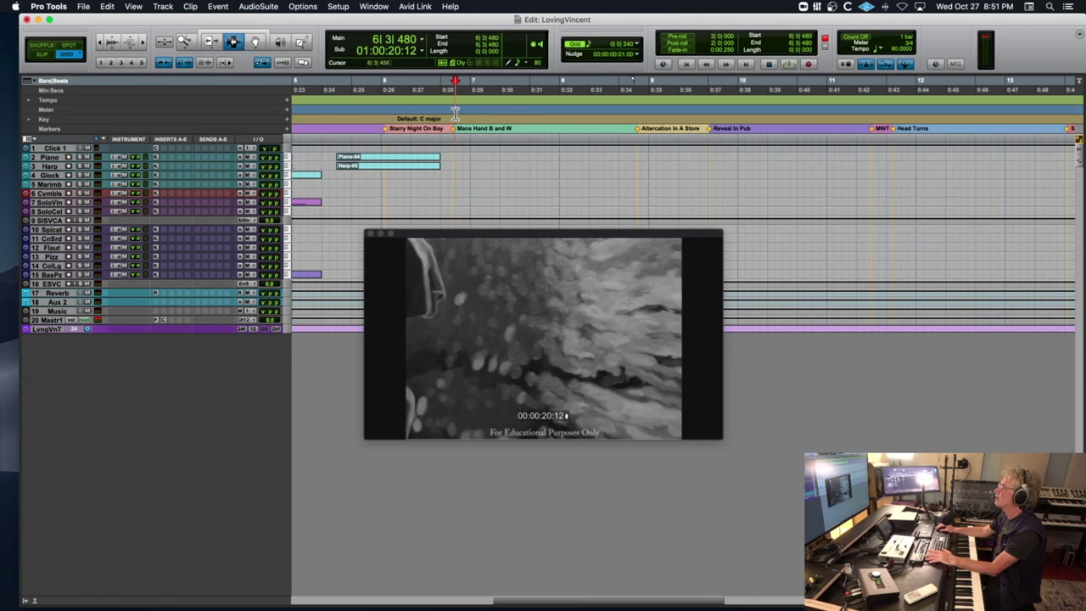
{"action": "left_click", "coordinate": [462, 113]}
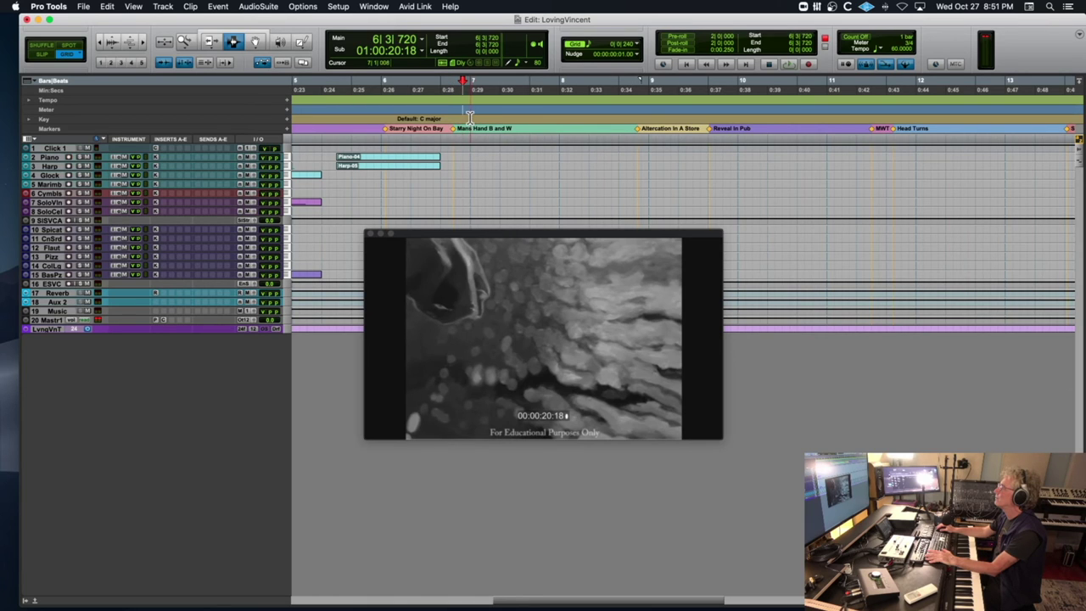
{"action": "left_click", "coordinate": [469, 114]}
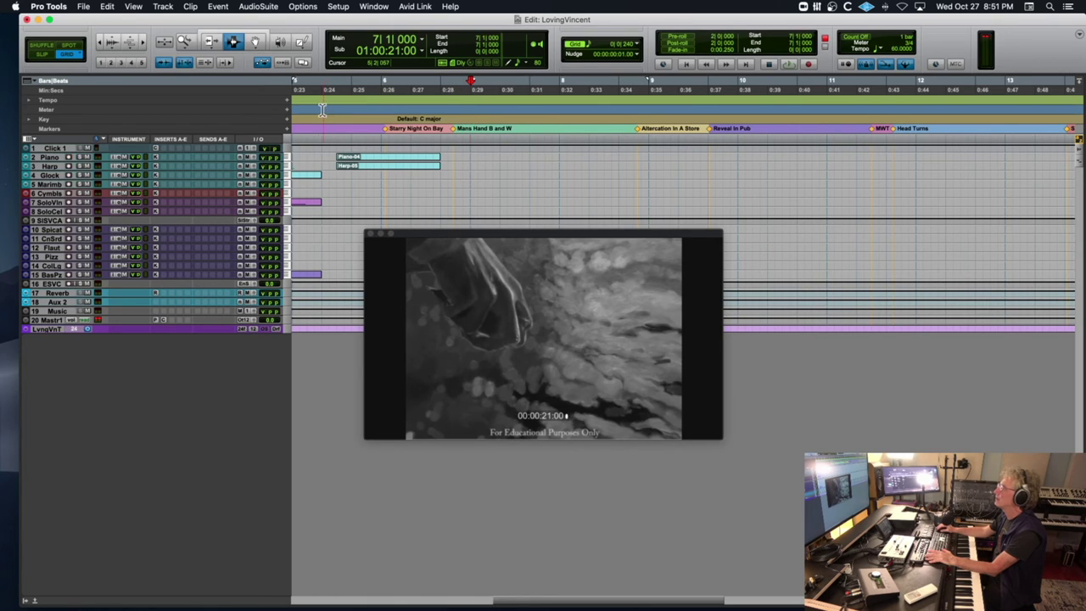
{"action": "left_click", "coordinate": [288, 101]}
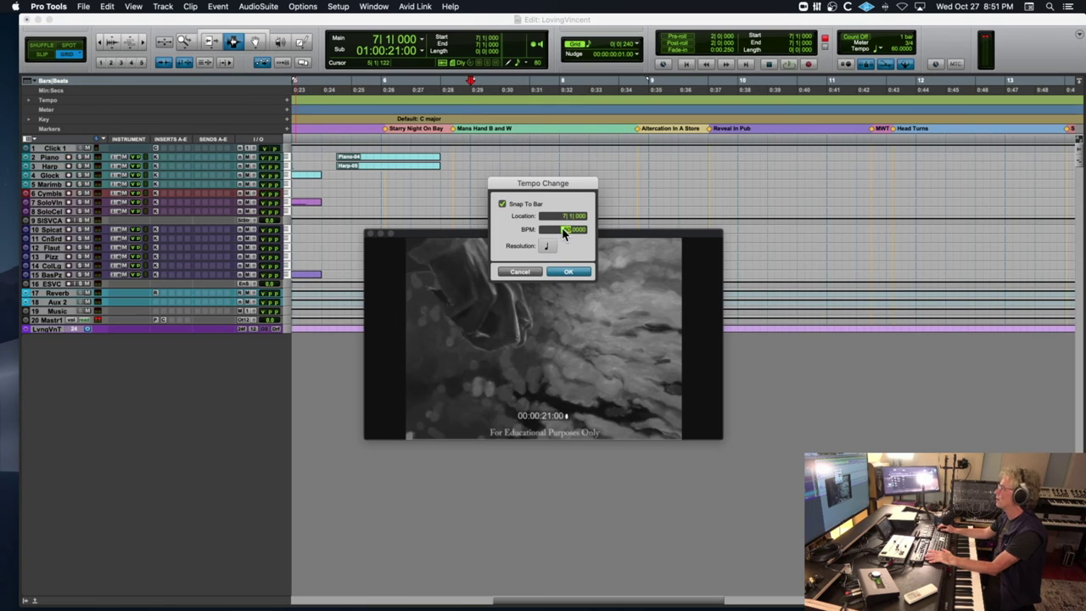
{"action": "left_click", "coordinate": [551, 272]}
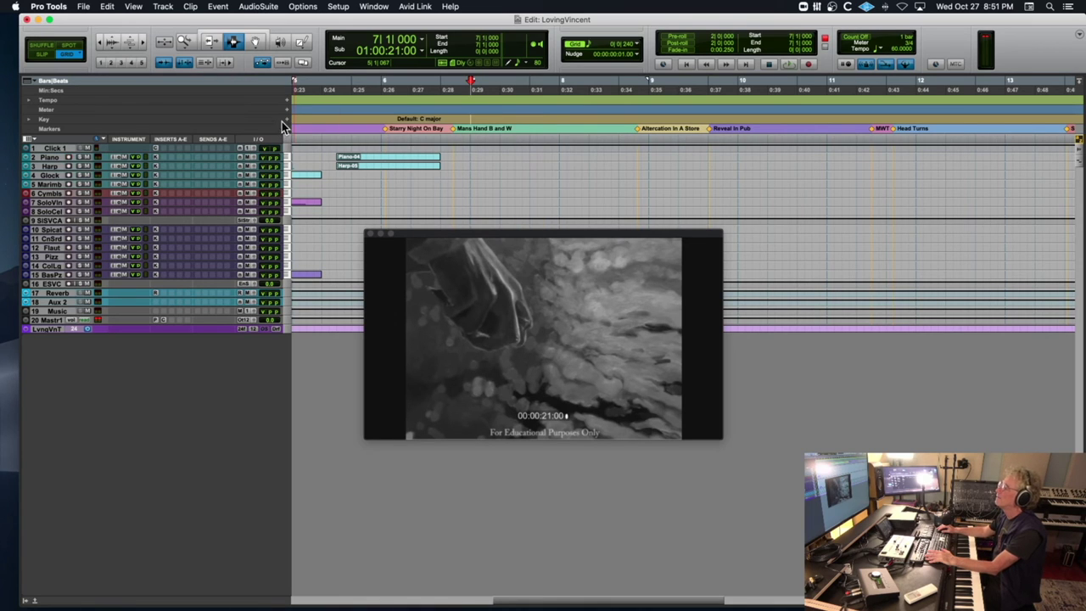
{"action": "left_click", "coordinate": [287, 109]}
{"action": "type", "text": "4"}
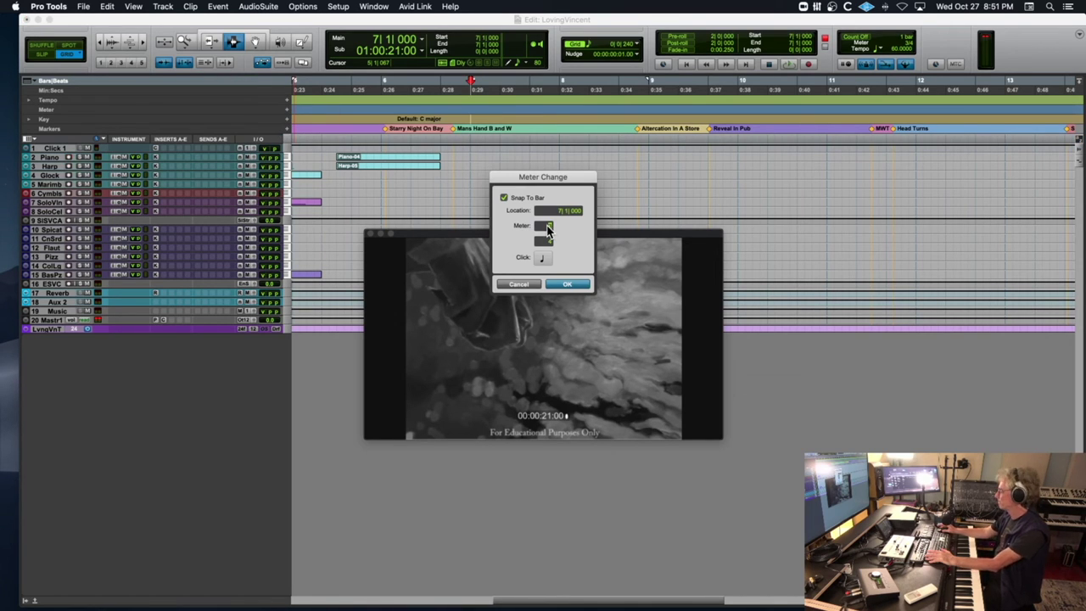
{"action": "key", "text": "Return"}
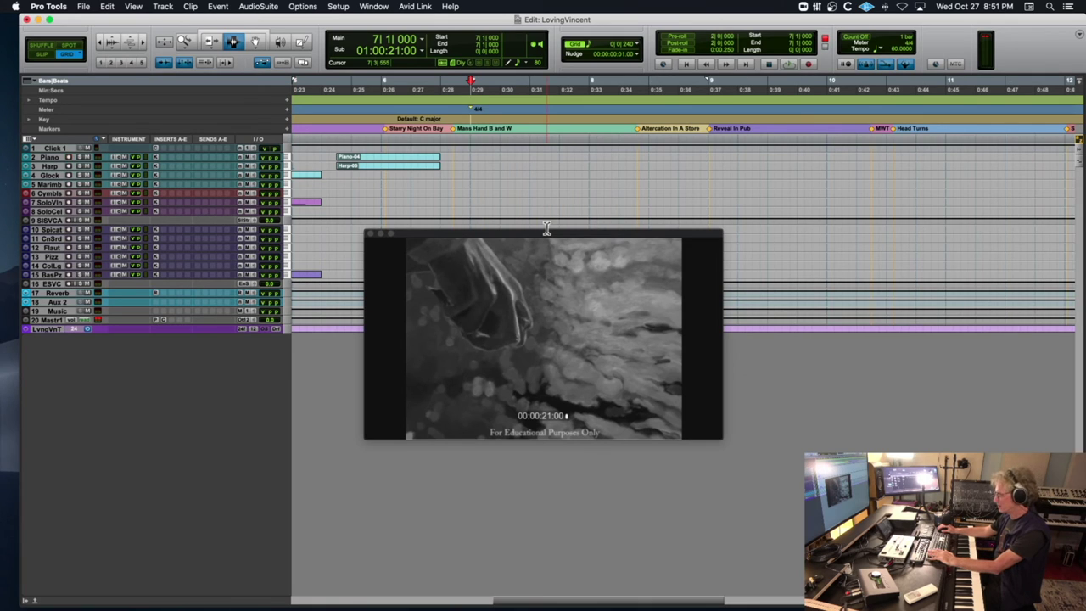
Set the click and countoff options to sound only during record, with a 1-bar countoff
{"action": "key", "text": "super+bracketleft"}
{"action": "left_click", "coordinate": [450, 128]}
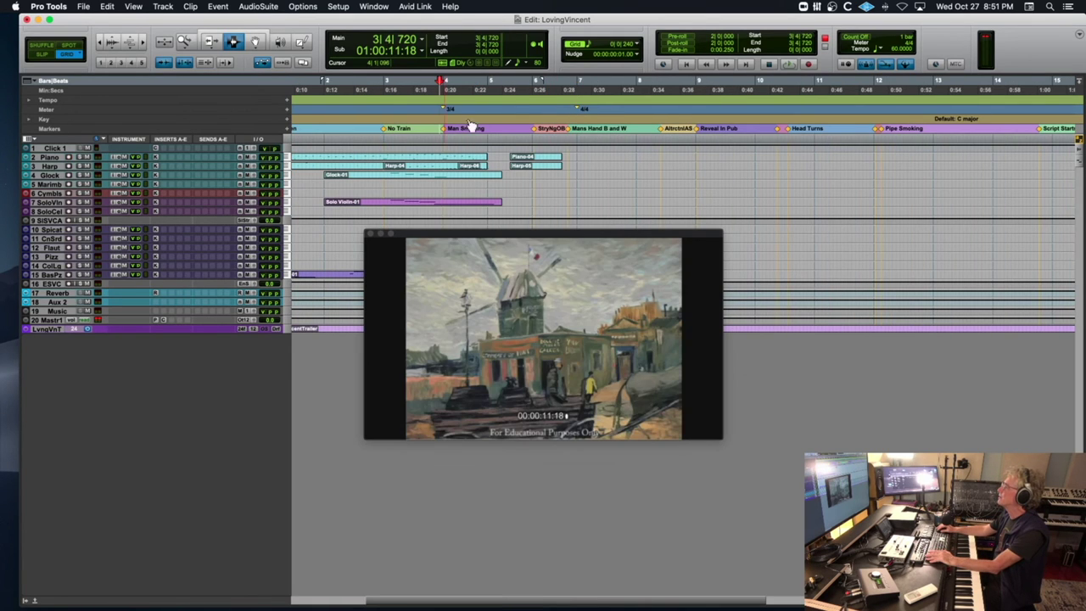
{"action": "double_click", "coordinate": [865, 66]}
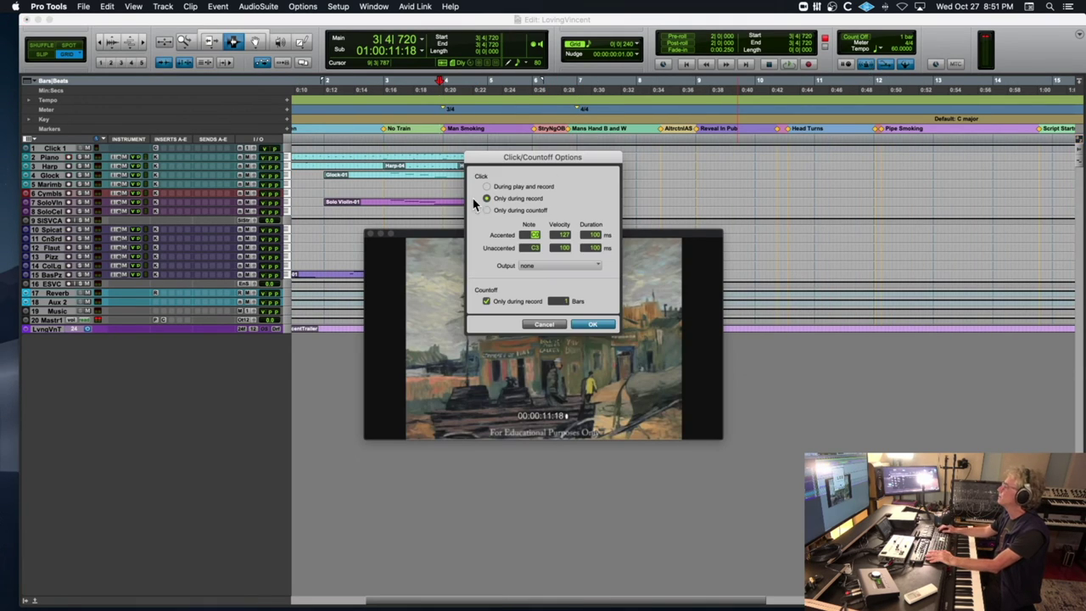
{"action": "left_click", "coordinate": [591, 326]}
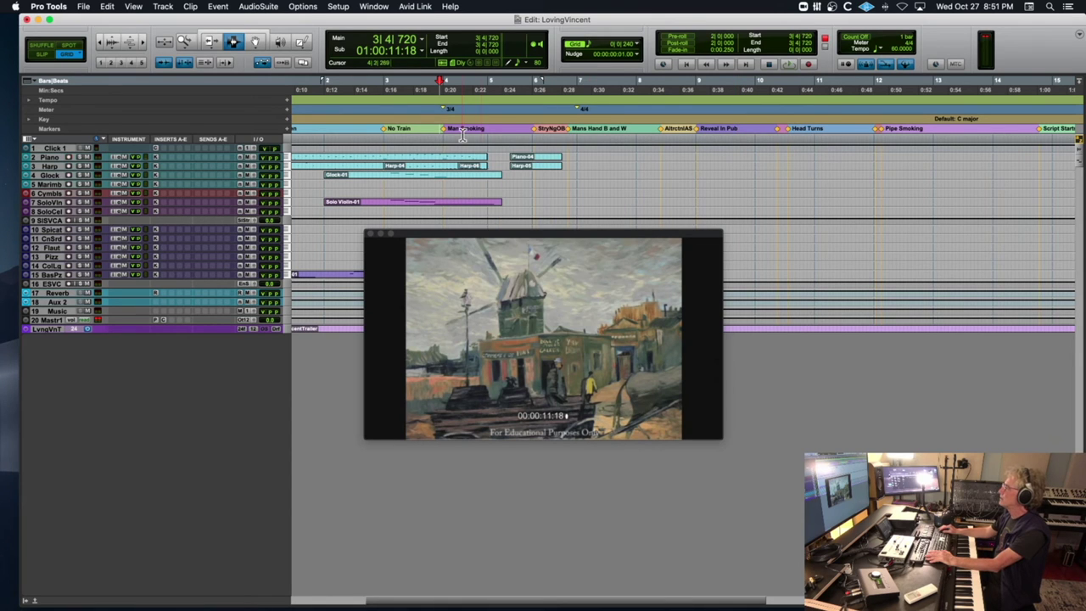
Play the score from 3|1|000, at the No Train marker, past the 4/4 change to check the meters against the picture
{"action": "left_click", "coordinate": [384, 128]}
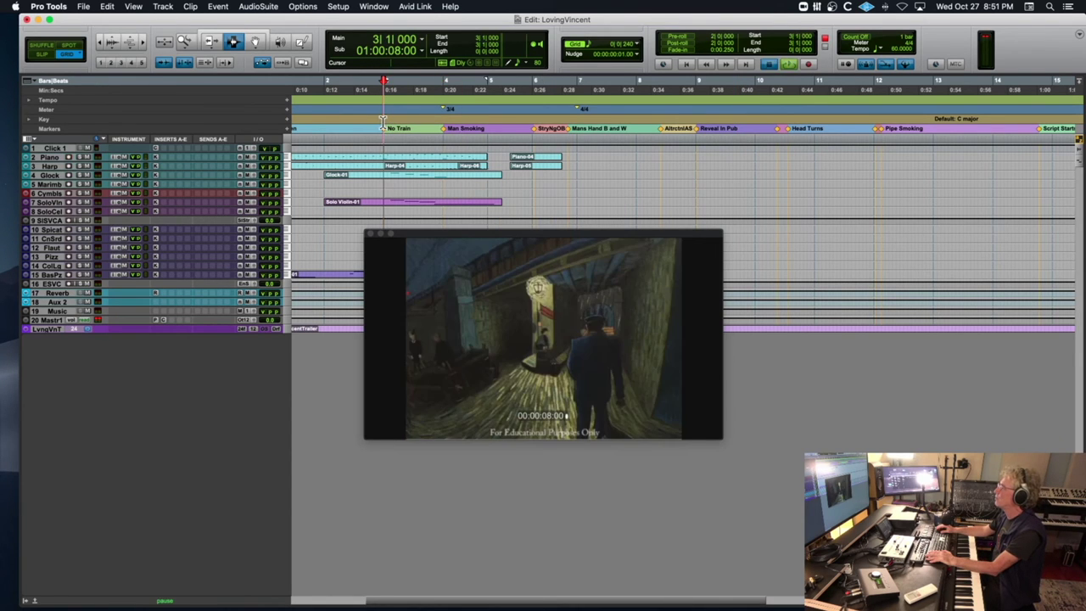
{"action": "key", "text": "space"}
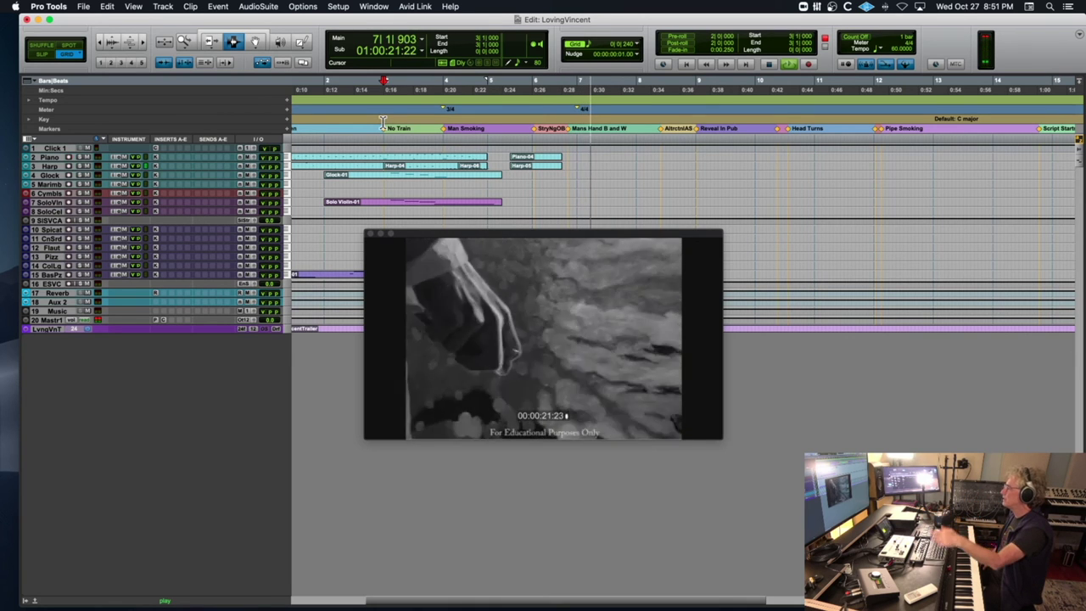
{"action": "key", "text": "space"}
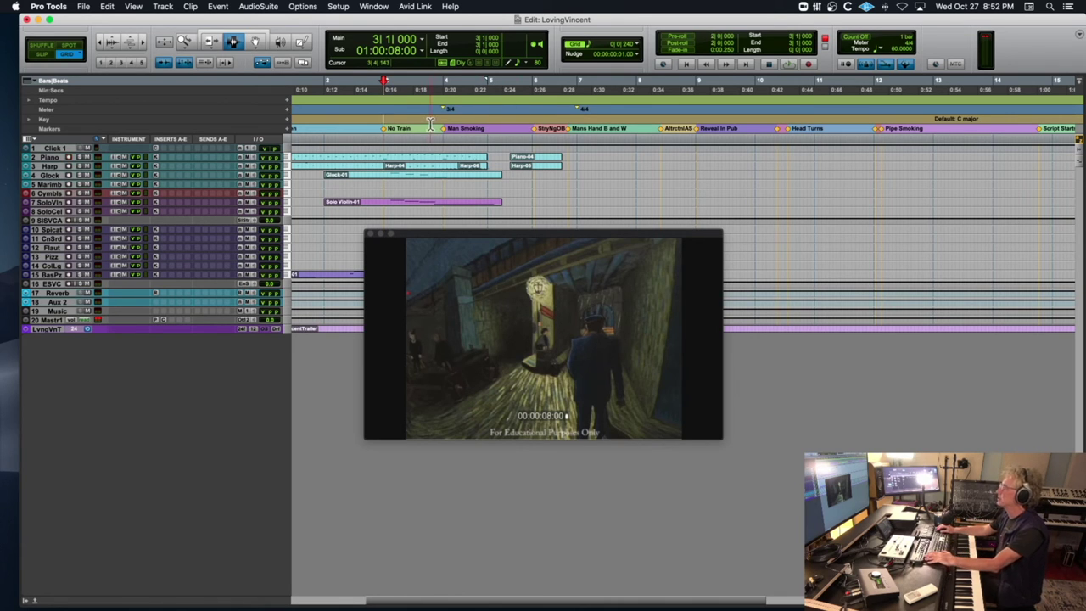
Try Piano takes from 3|1|000 across the Man Smoking marker and undo the last one
{"action": "scroll", "coordinate": [430, 123], "scroll_direction": "left", "scroll_amount": 2}
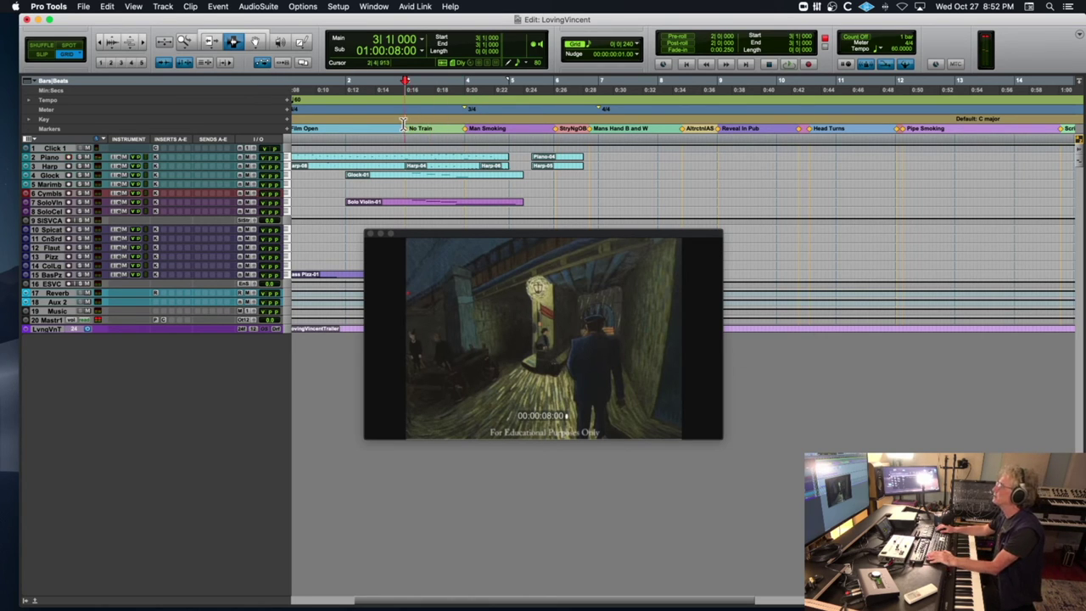
{"action": "key", "text": "super+space"}
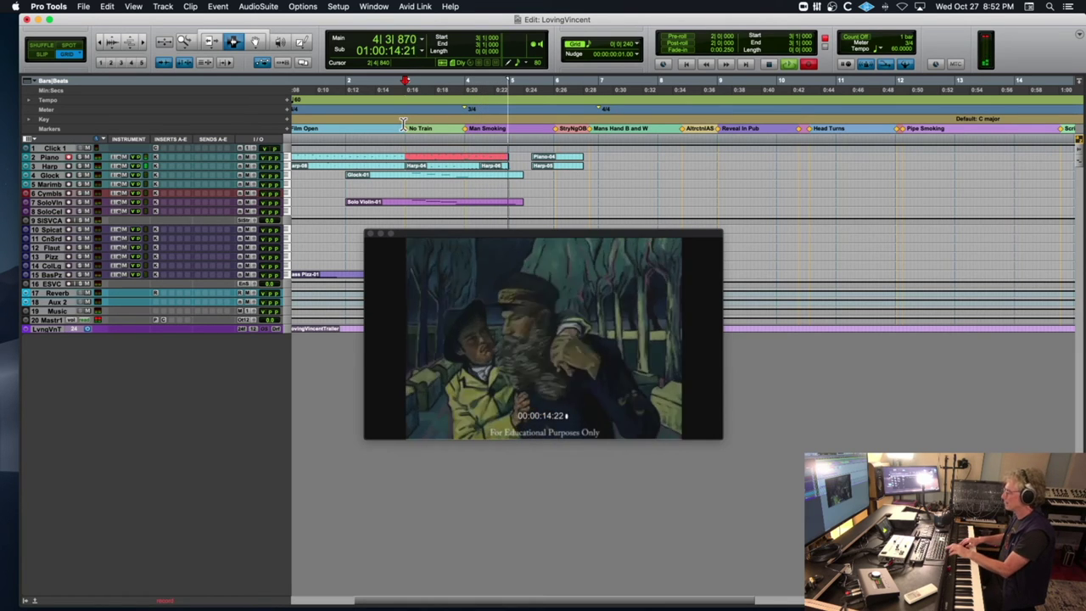
{"action": "key", "text": "space"}
{"action": "key", "text": "space"}
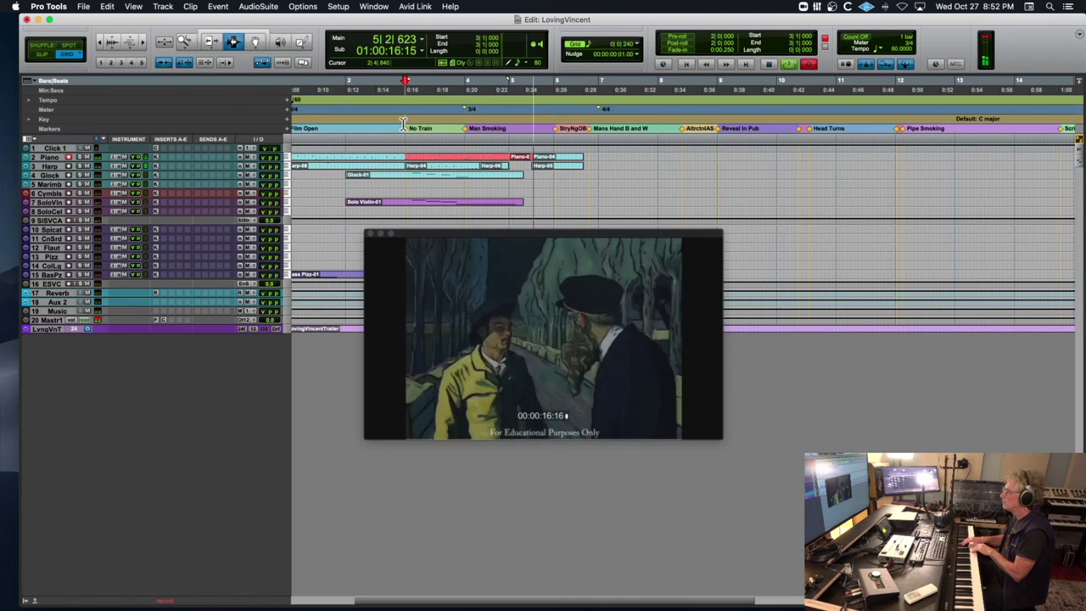
{"action": "key", "text": "space"}
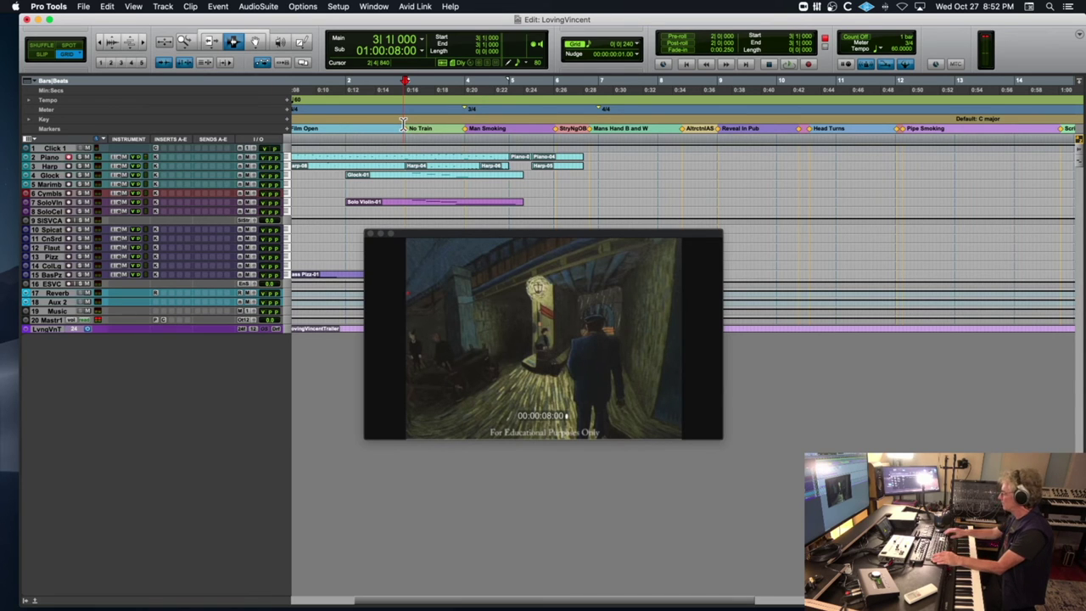
{"action": "key", "text": "super+space"}
{"action": "key", "text": "space"}
{"action": "key", "text": "super+z"}
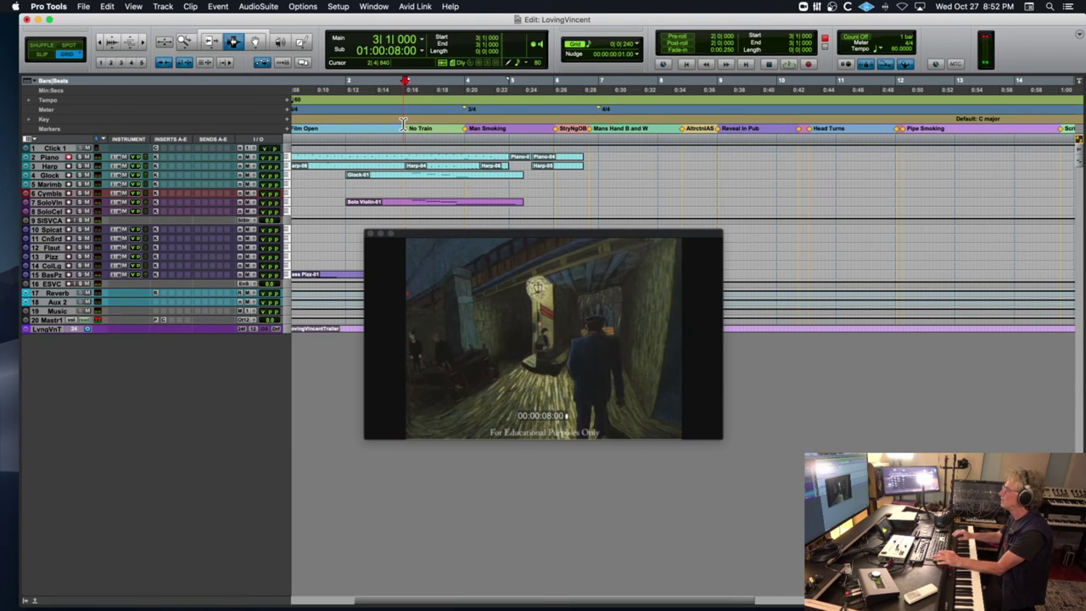
Retry the Piano part from 3|1|000 through the 3/4 bars and discard the takes
{"action": "key", "text": "super+space"}
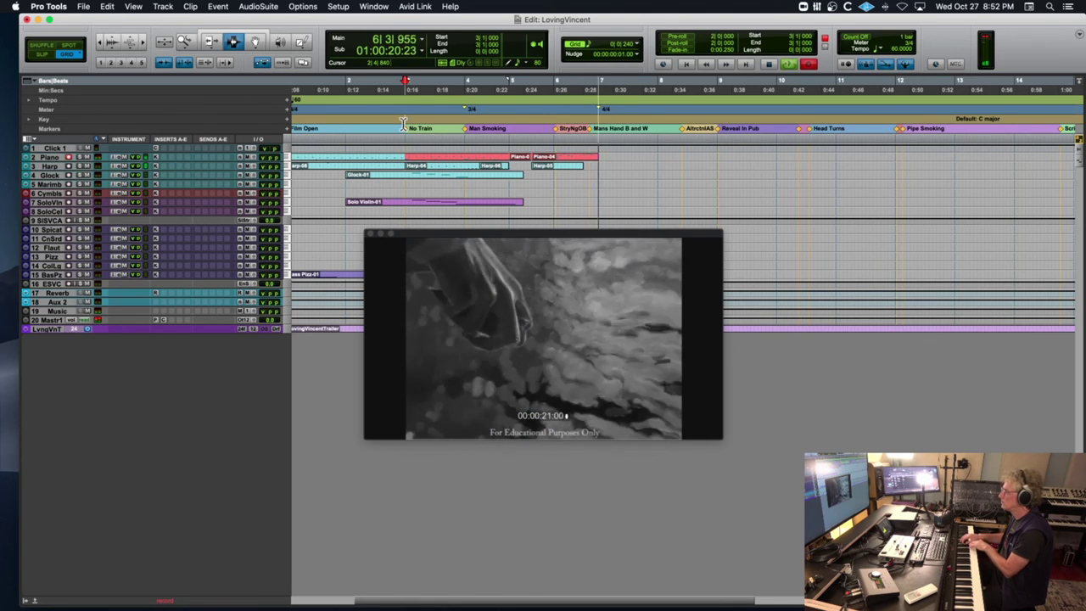
{"action": "key", "text": "space"}
{"action": "key", "text": "super+z"}
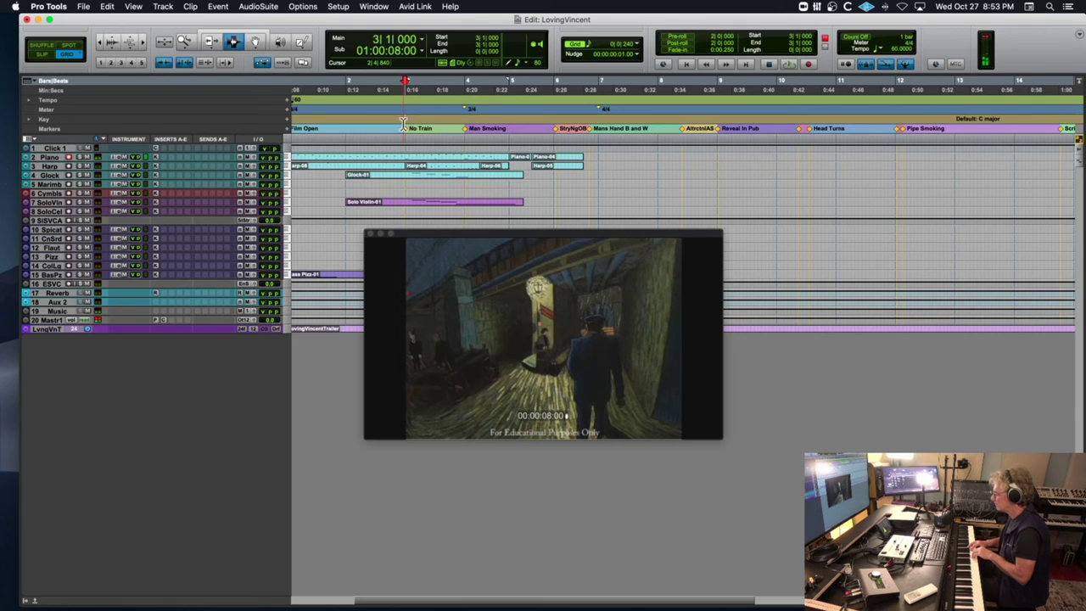
{"action": "key", "text": "super+space"}
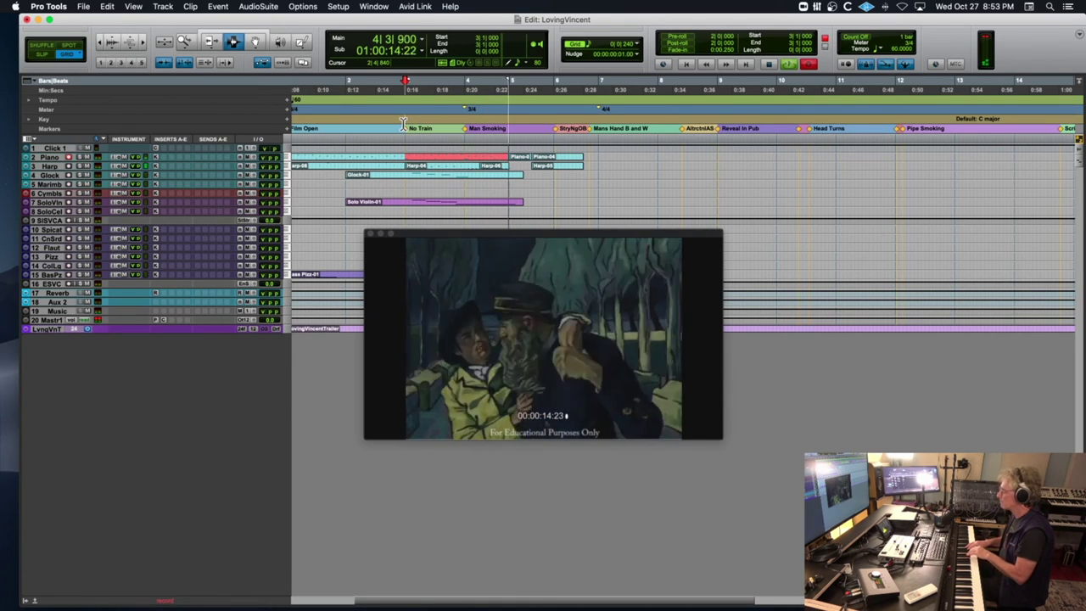
{"action": "key", "text": "space"}
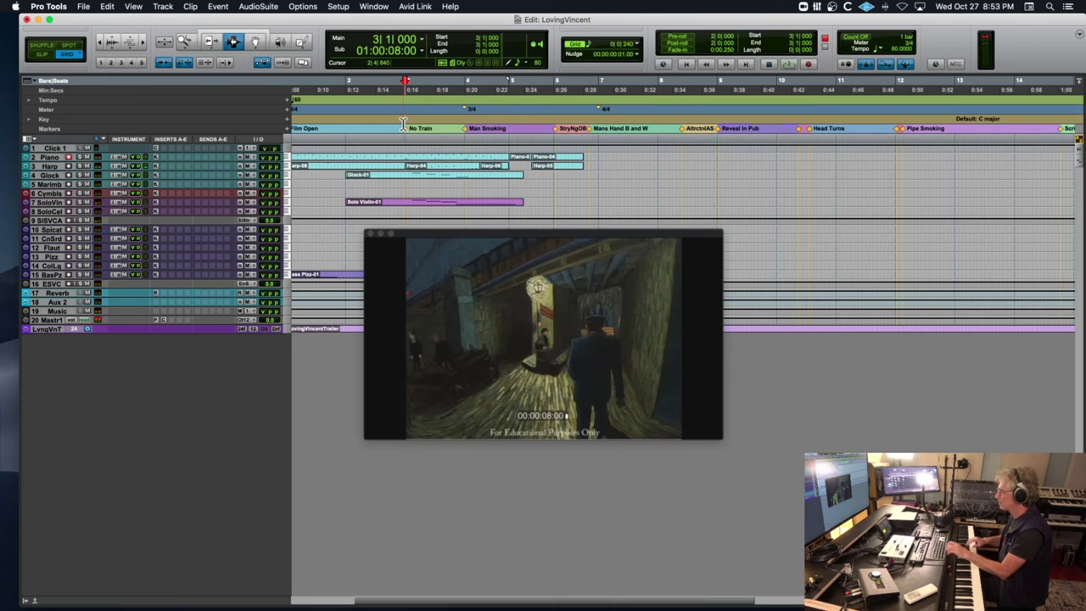
Record the Piano part from 3|1|000 past the 4/4 change and run through it again from the same point
{"action": "key", "text": "super+space"}
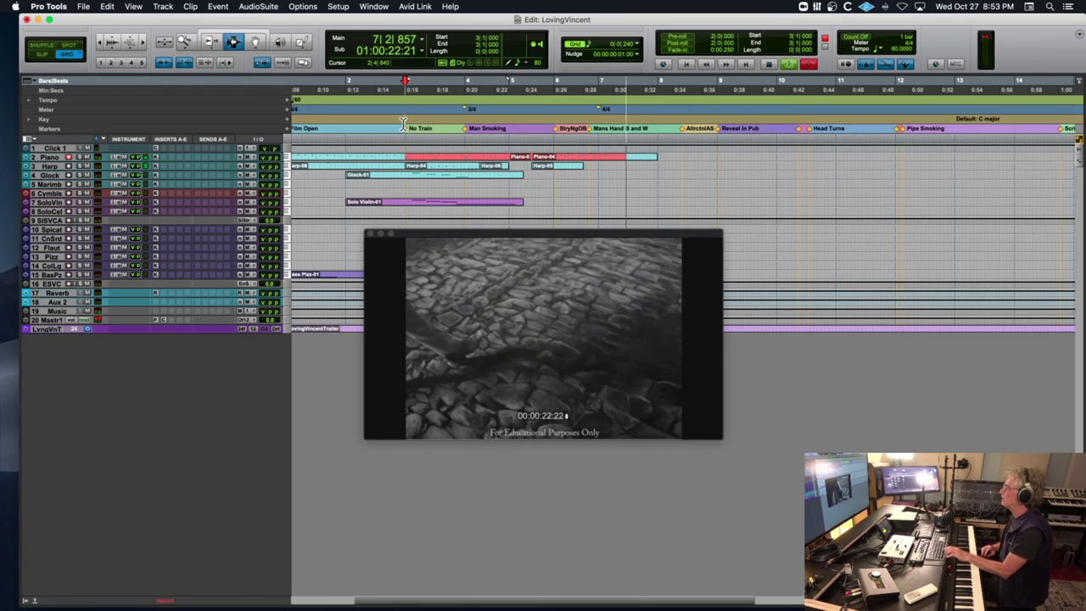
{"action": "key", "text": "space"}
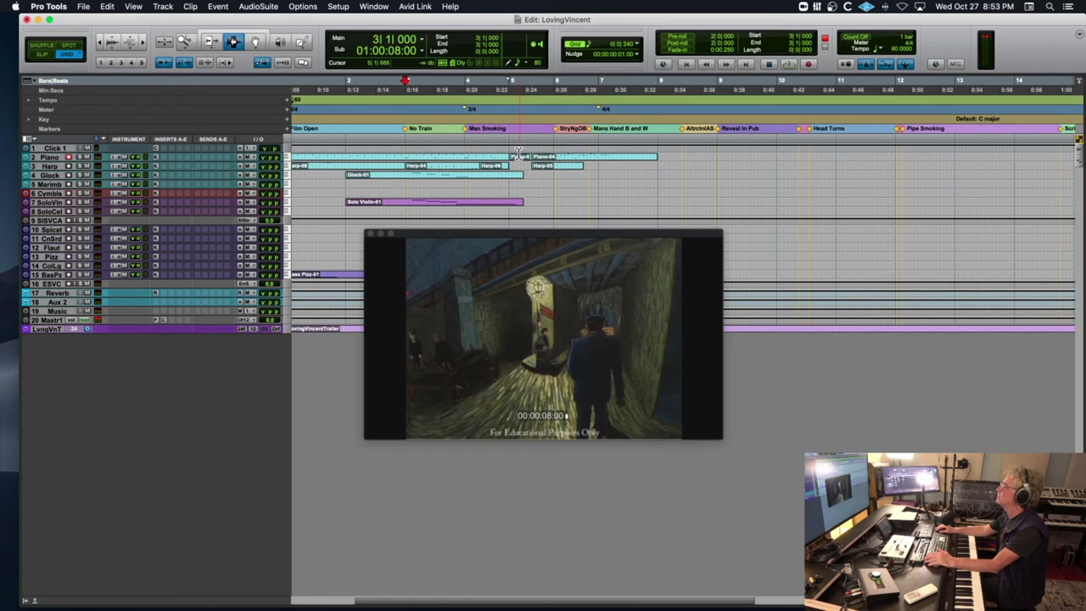
{"action": "scroll", "coordinate": [519, 154], "scroll_direction": "left", "scroll_amount": 2}
{"action": "key", "text": "super+space"}
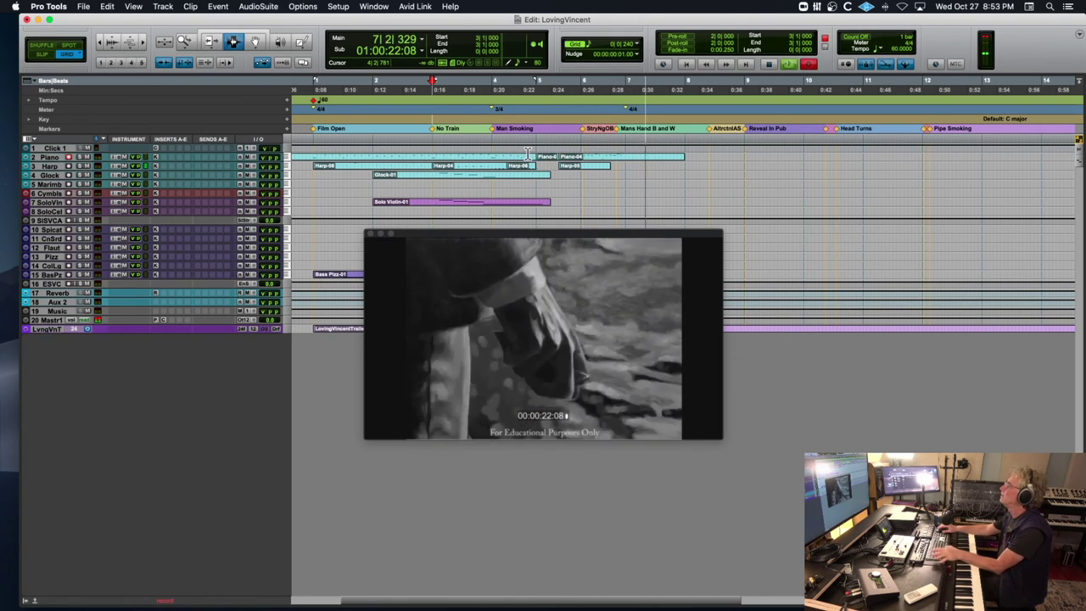
{"action": "key", "text": "super+period"}
Quantize the Piano clip starting at 5|2|480 to a 1/16 note grid at 90% strength and play it
{"action": "left_click", "coordinate": [607, 158]}
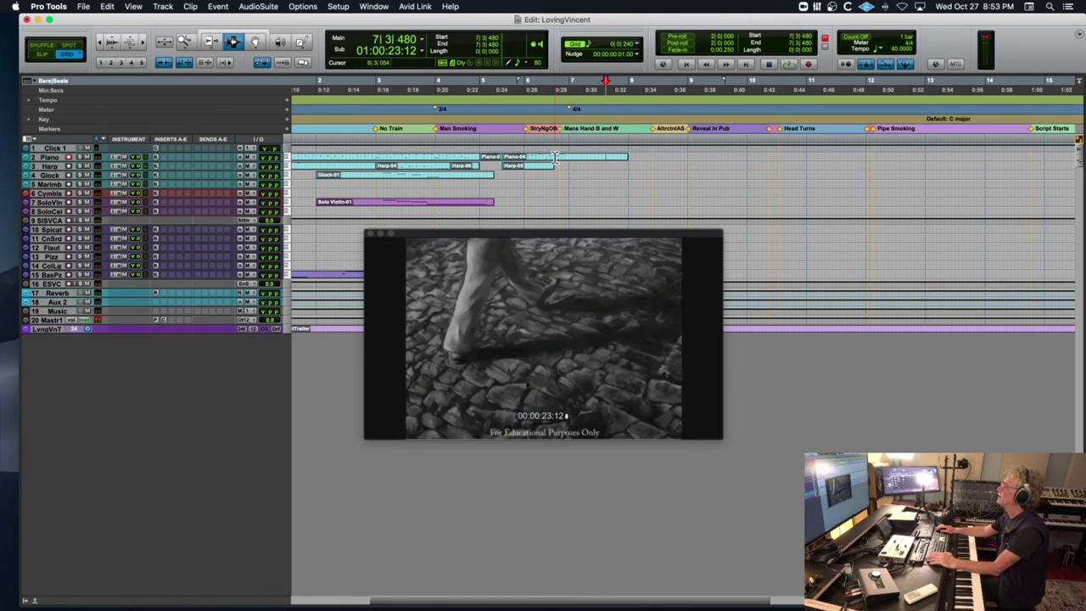
{"action": "double_click", "coordinate": [555, 159]}
{"action": "key", "text": "alt+0"}
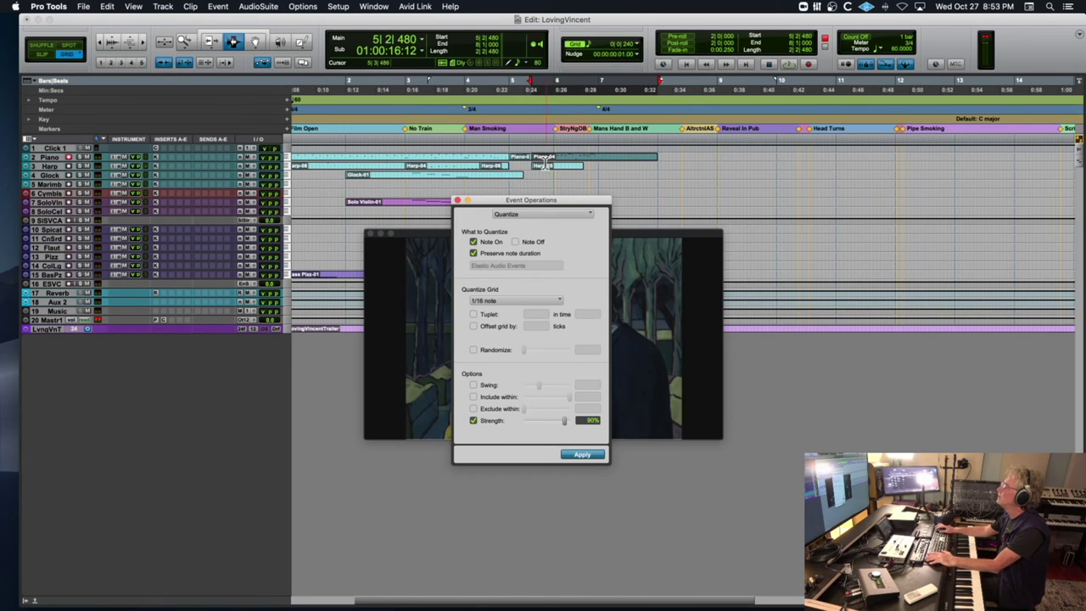
{"action": "key", "text": "space"}
{"action": "left_click", "coordinate": [457, 201]}
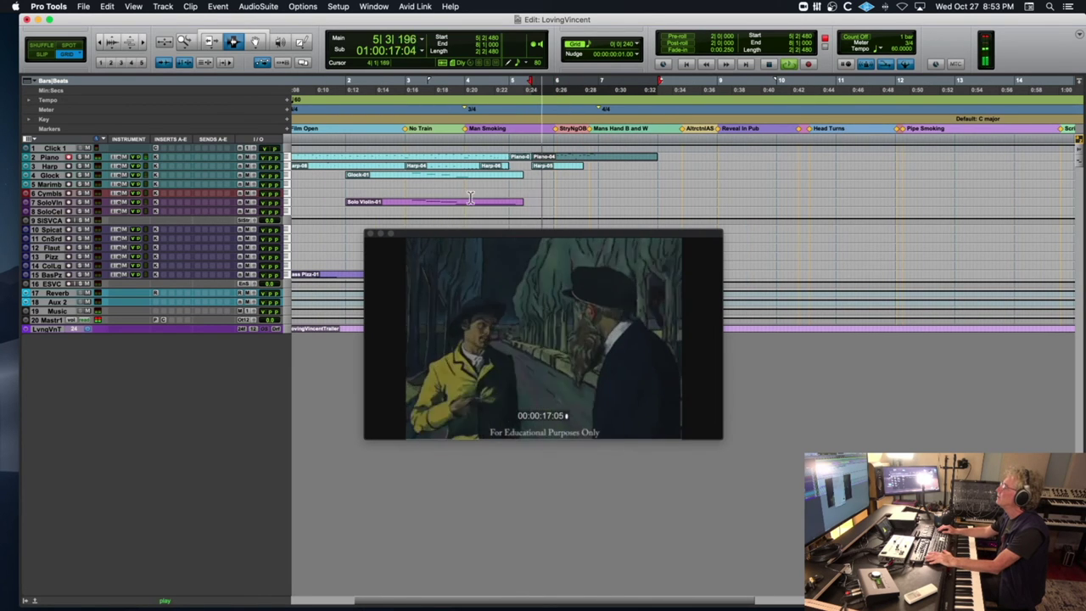
{"action": "key", "text": "space"}
Quantize the Piano clips from 5|1|000 to 8|1|000 to 1/16 notes at 90% strength and move the video window clear of the tracks
{"action": "left_click", "coordinate": [511, 158]}
{"action": "key", "text": "alt+0"}
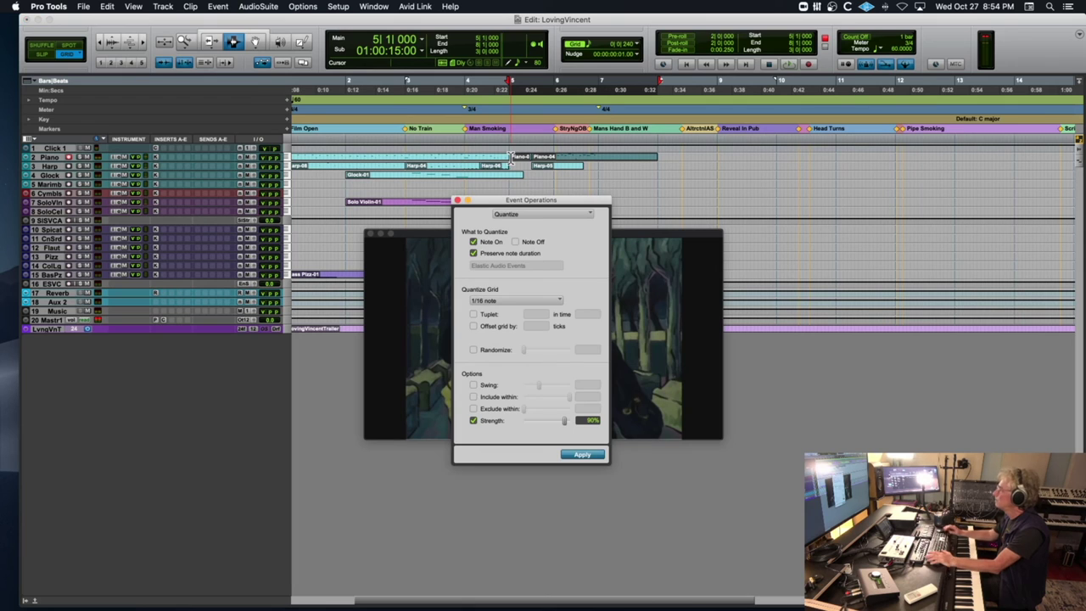
{"action": "key", "text": "space"}
{"action": "left_click", "coordinate": [457, 200]}
{"action": "left_click_drag", "start_coordinate": [435, 233], "coordinate": [800, 36]}
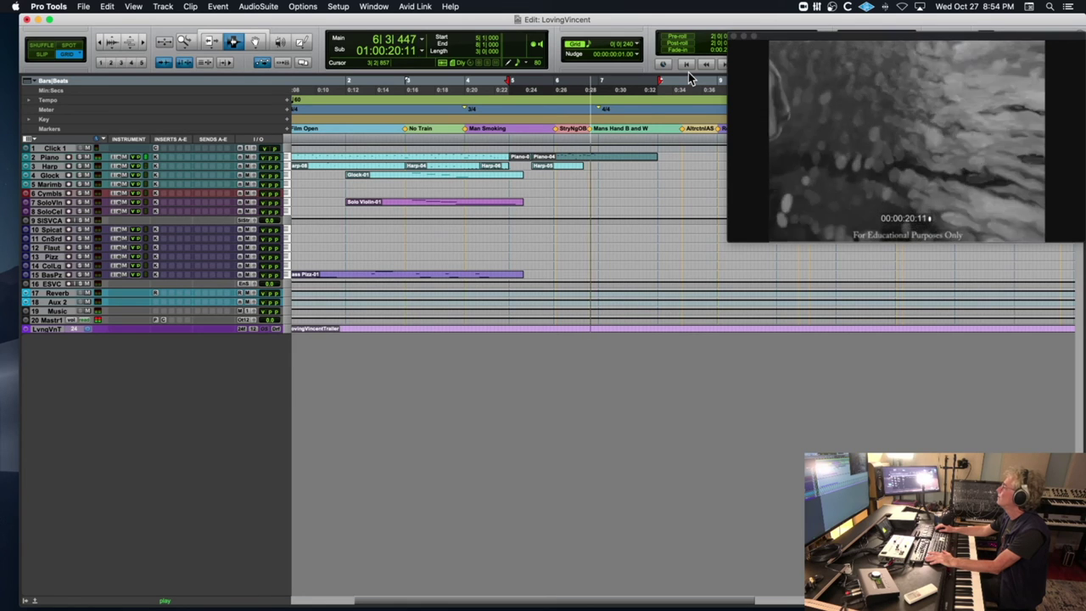
{"action": "key", "text": "space"}
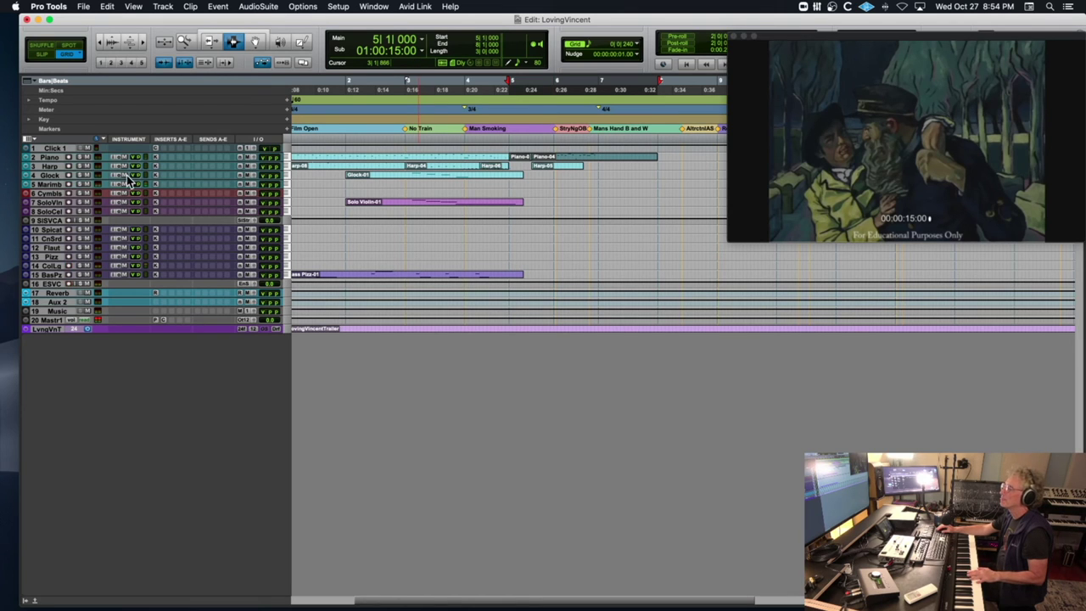
Try two Marimba takes from 4|1|000, at the Man Smoking marker, and discard them
{"action": "left_click", "coordinate": [466, 153]}
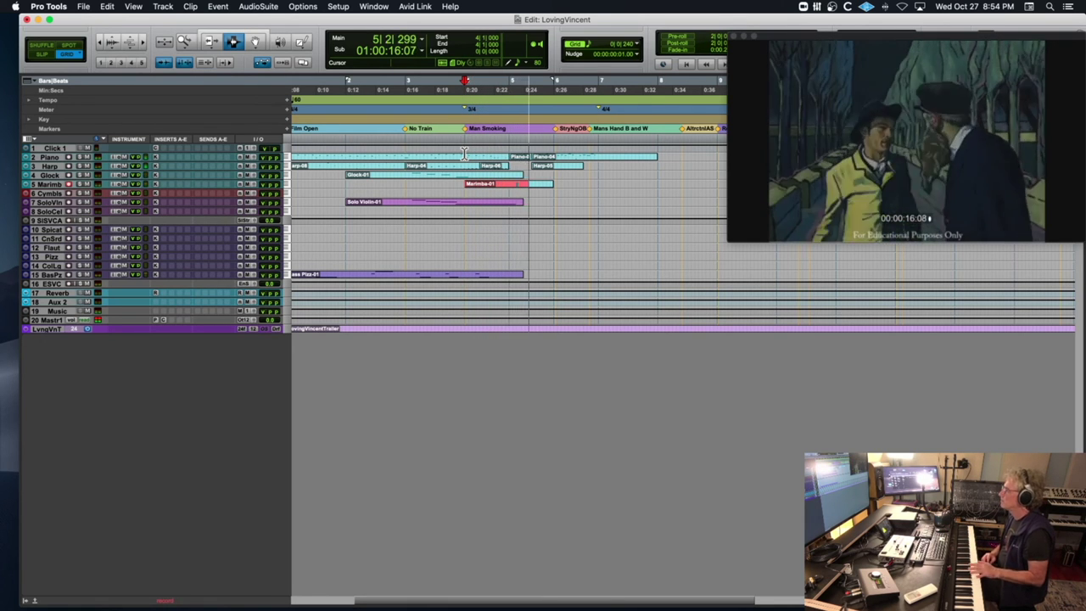
{"action": "key", "text": "super+period"}
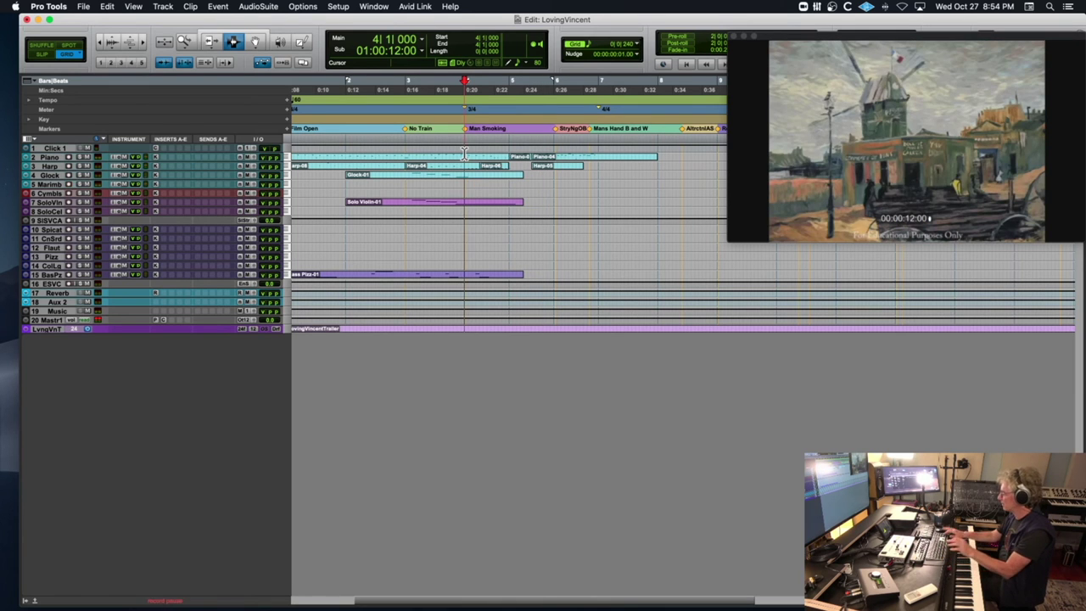
{"action": "key", "text": "super+space"}
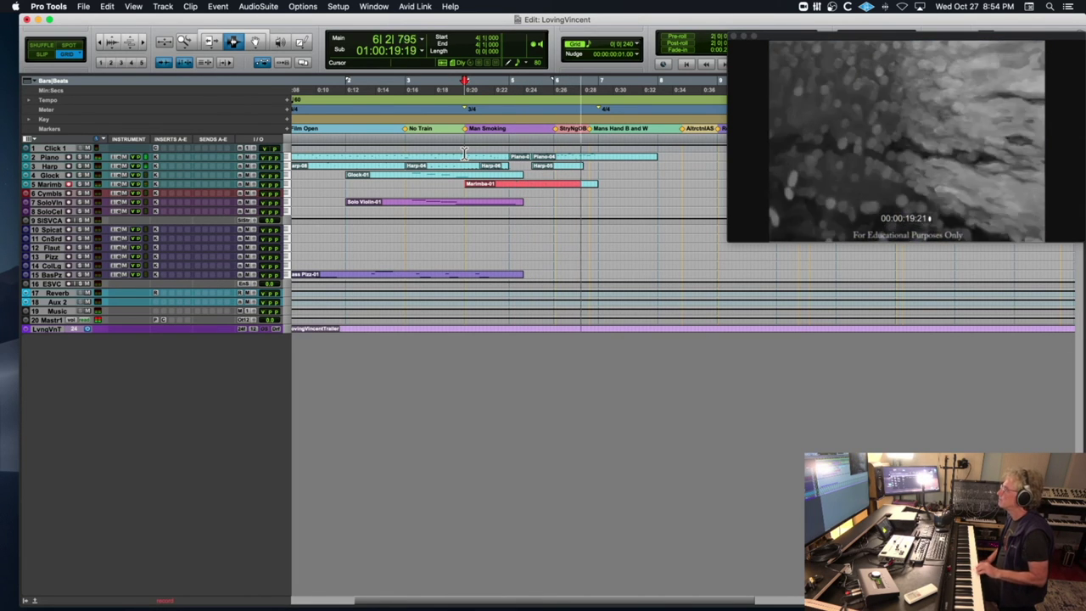
{"action": "key", "text": "space"}
{"action": "key", "text": "super+z"}
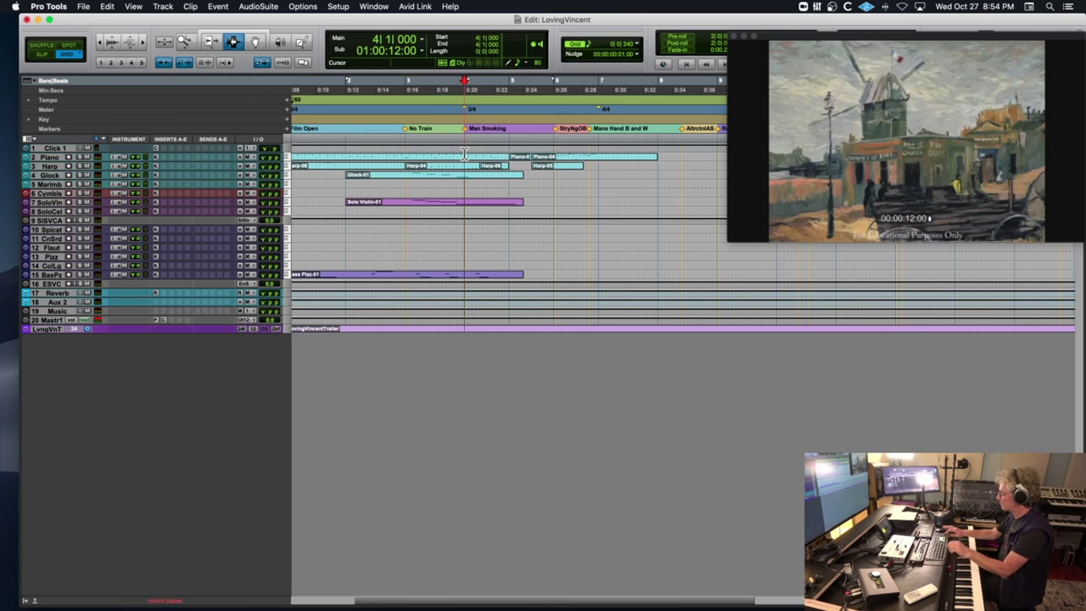
Record a Marimba part from 4|1|000 and trim its clip to run from 5|1|000 to 7|1|000
{"action": "key", "text": "super+space"}
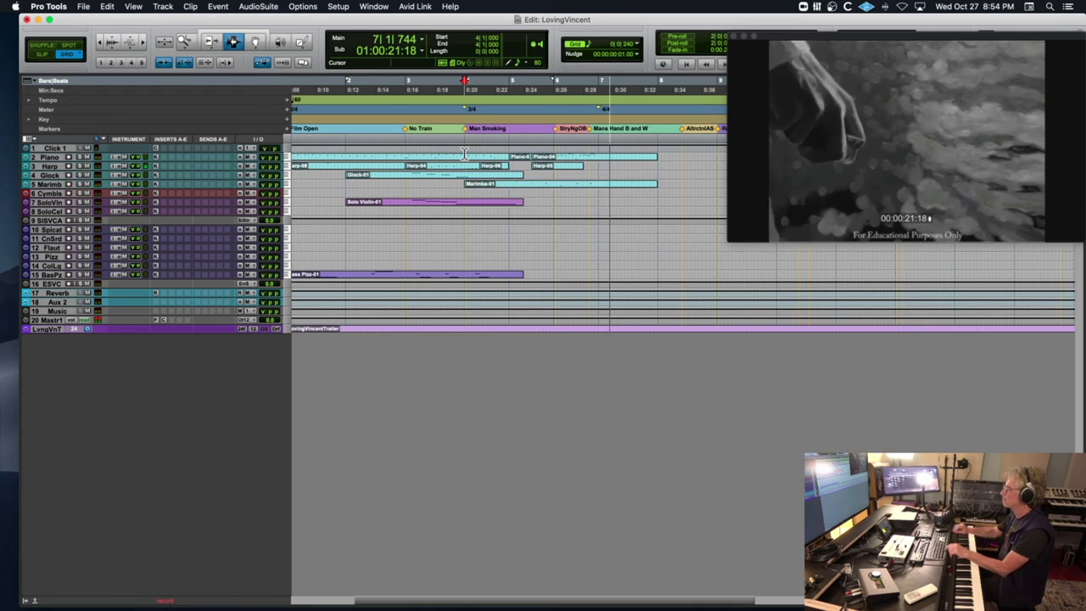
{"action": "key", "text": "space"}
{"action": "left_click", "coordinate": [574, 188]}
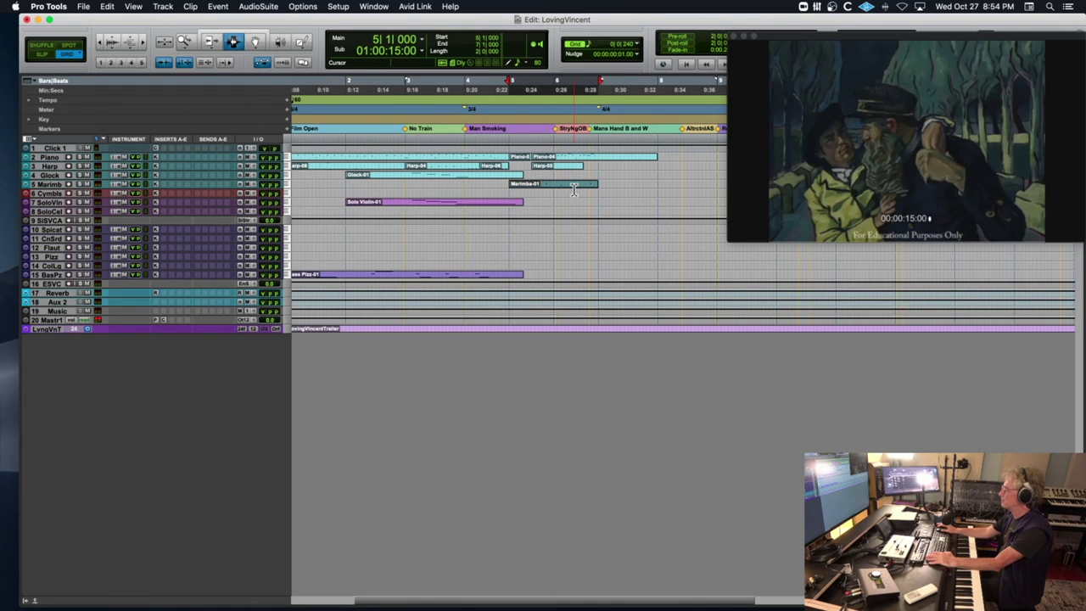
Quantize the trimmed Marimba clip and play it with the score from 5|2|480
{"action": "key", "text": "alt+0"}
{"action": "left_click", "coordinate": [458, 201]}
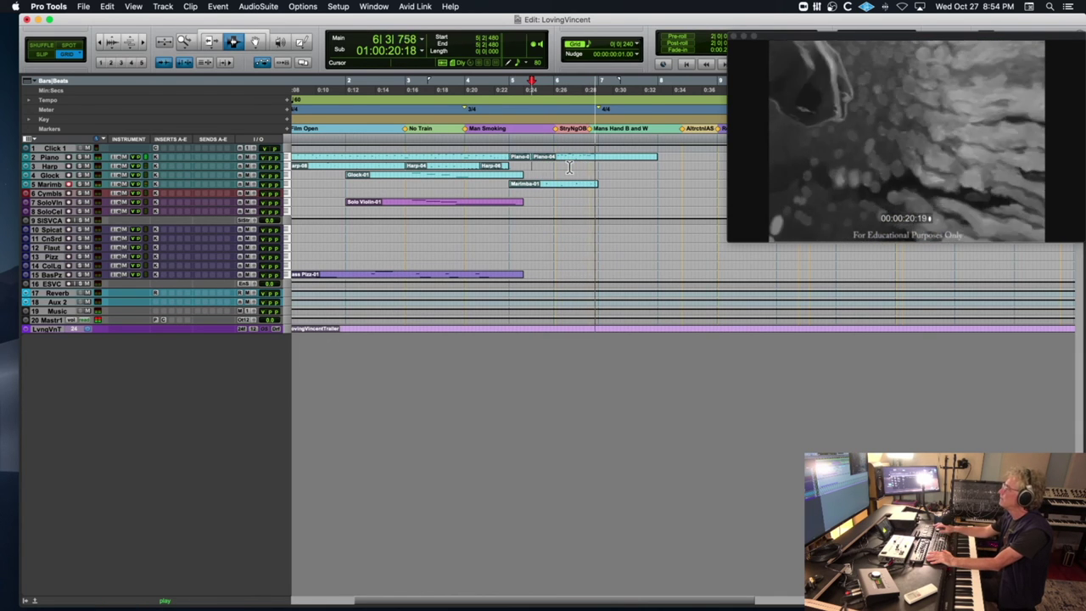
{"action": "key", "text": "space"}
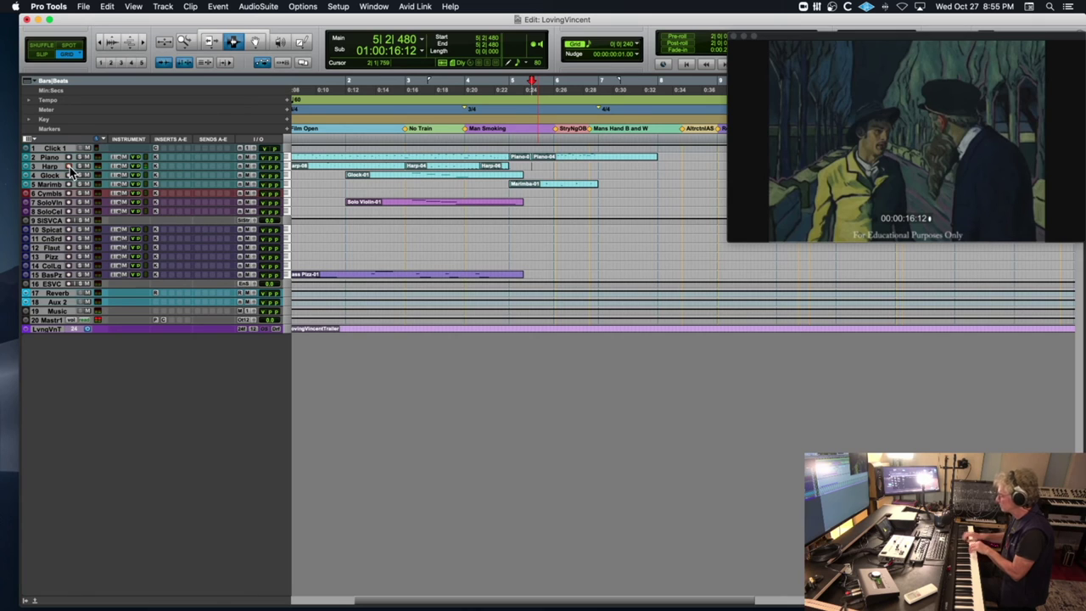
Record the Harp part against the score from 4|1|000, at the Man Smoking marker, extending its last clip to 8|1|000
{"action": "key", "text": "space"}
{"action": "key", "text": "space"}
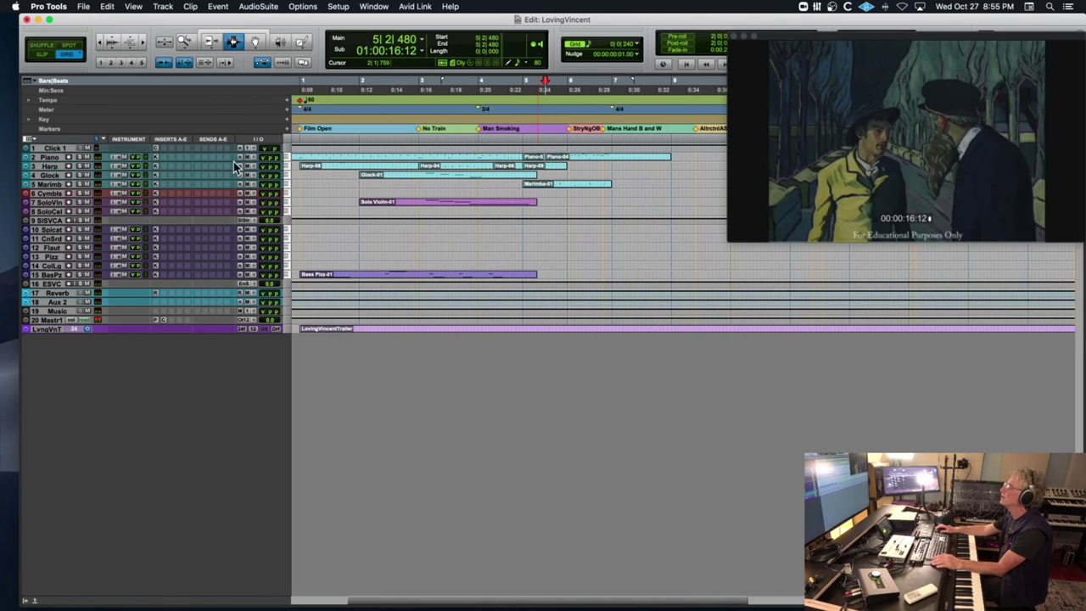
{"action": "left_click", "coordinate": [478, 141]}
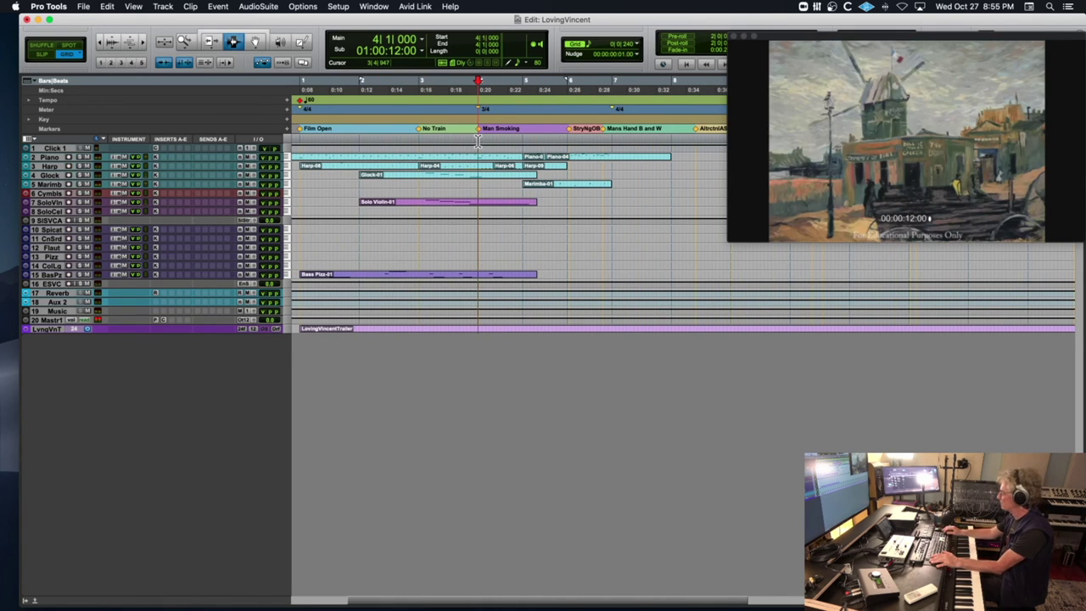
{"action": "key", "text": "super+space"}
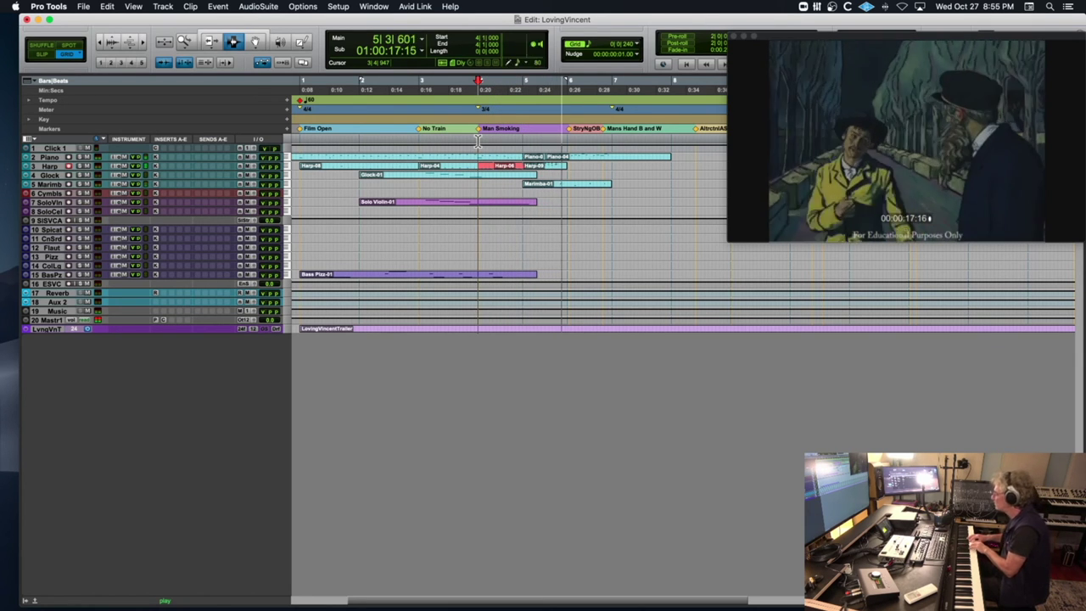
{"action": "key", "text": "space"}
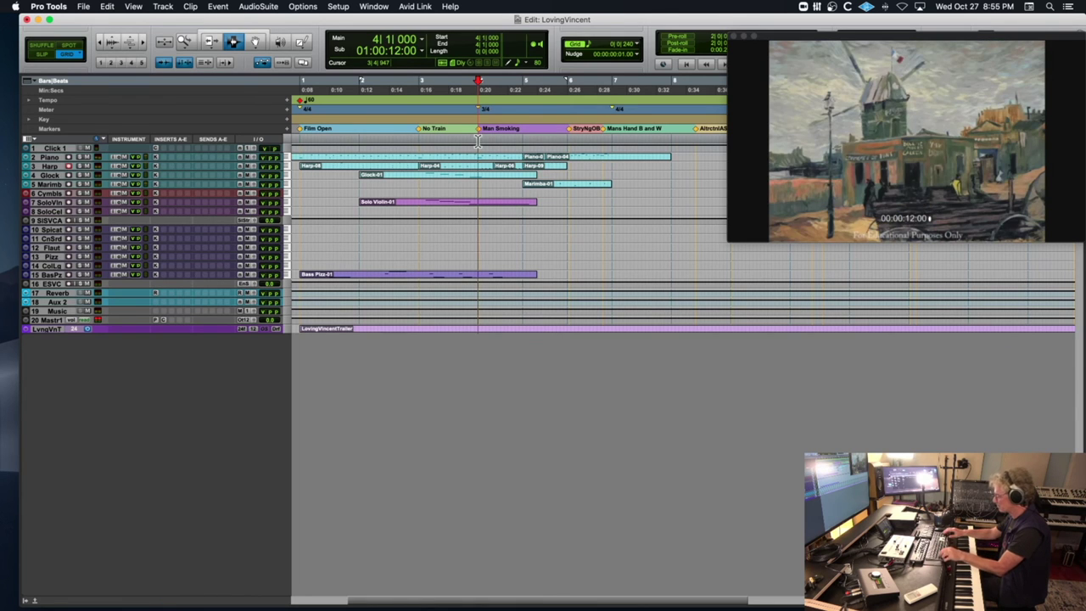
{"action": "key", "text": "super+space"}
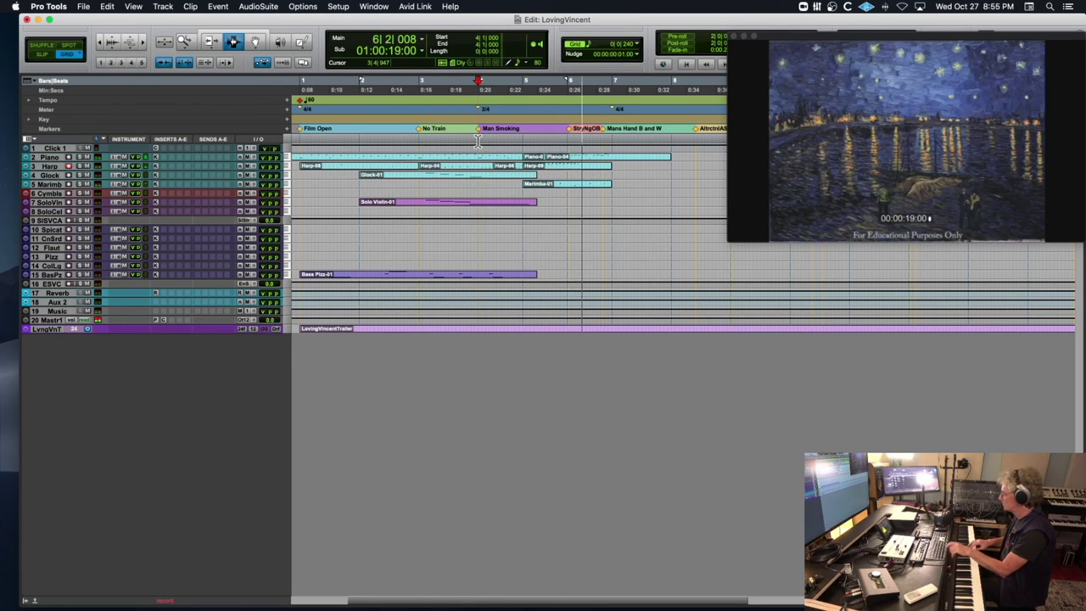
{"action": "key", "text": "space"}
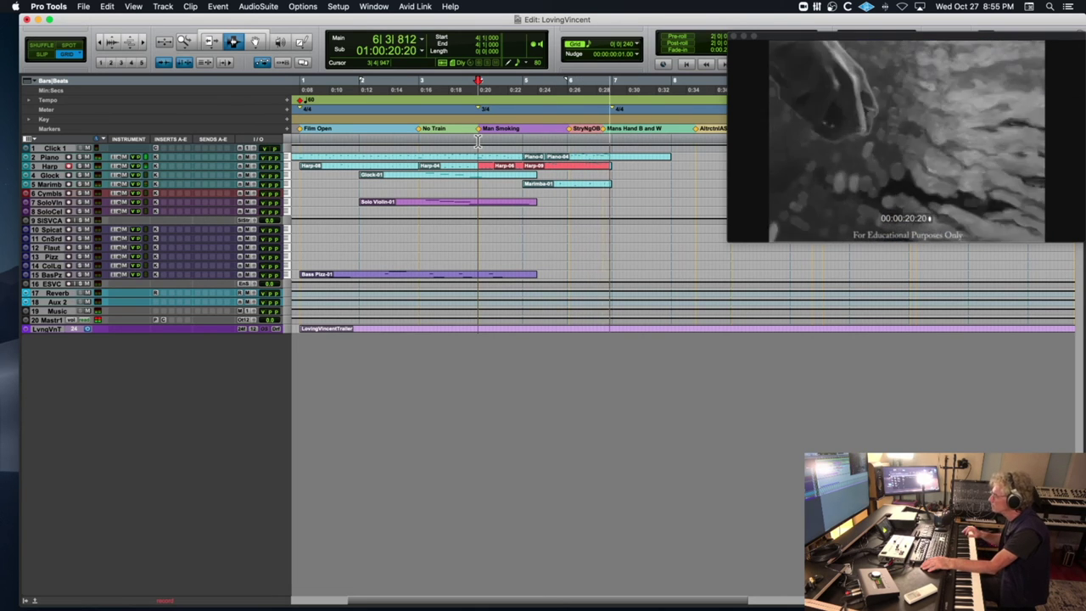
{"action": "key", "text": "space"}
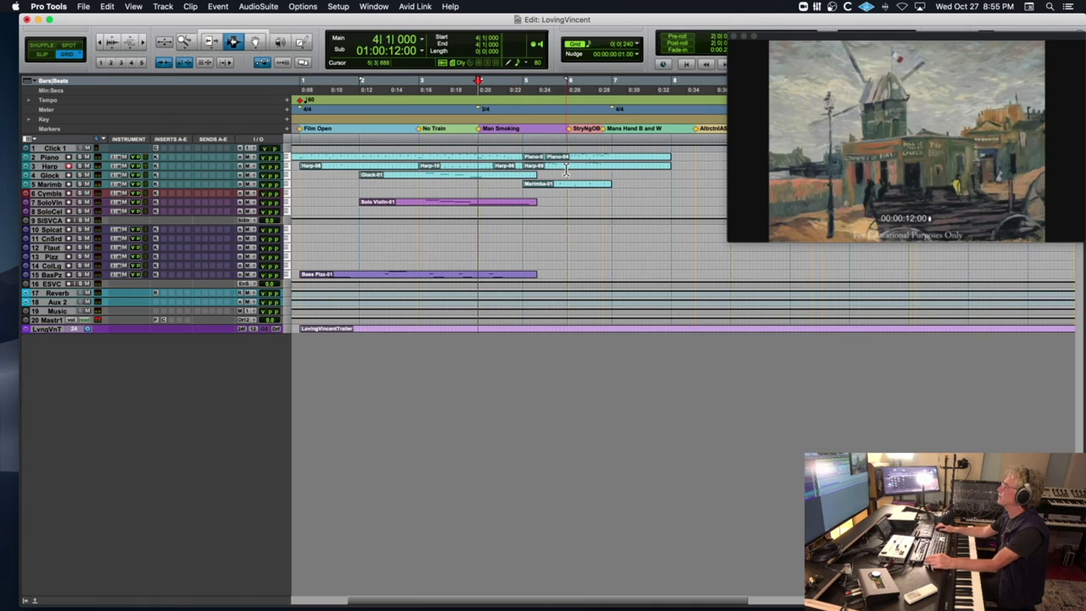
Quantize the Harp clip from 5|1|000 to 8|1|000 to 1/16 notes at 90% strength
{"action": "left_click", "coordinate": [565, 169]}
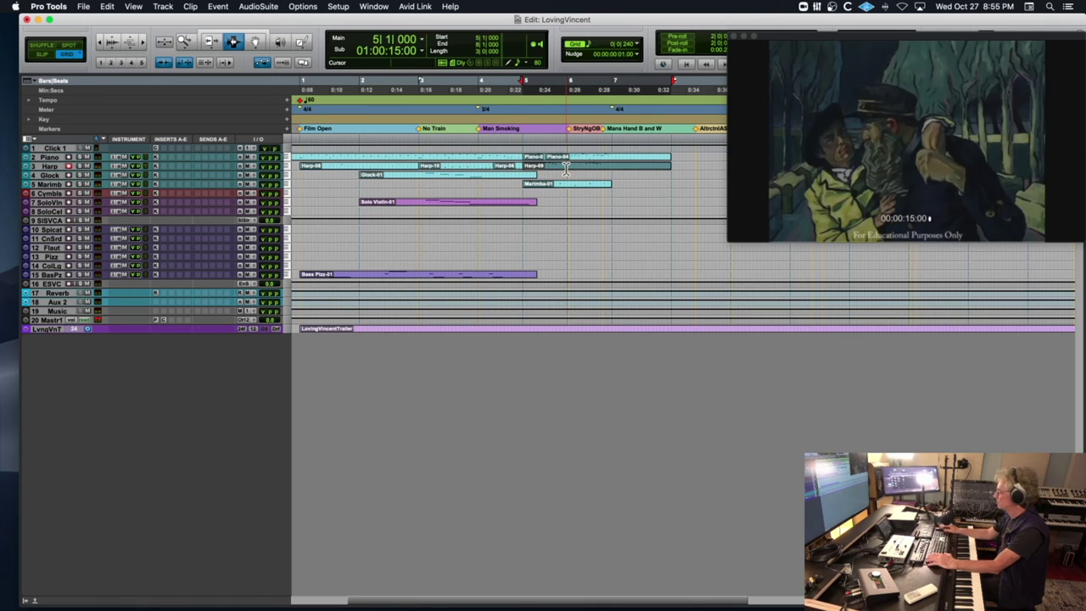
{"action": "key", "text": "alt+0"}
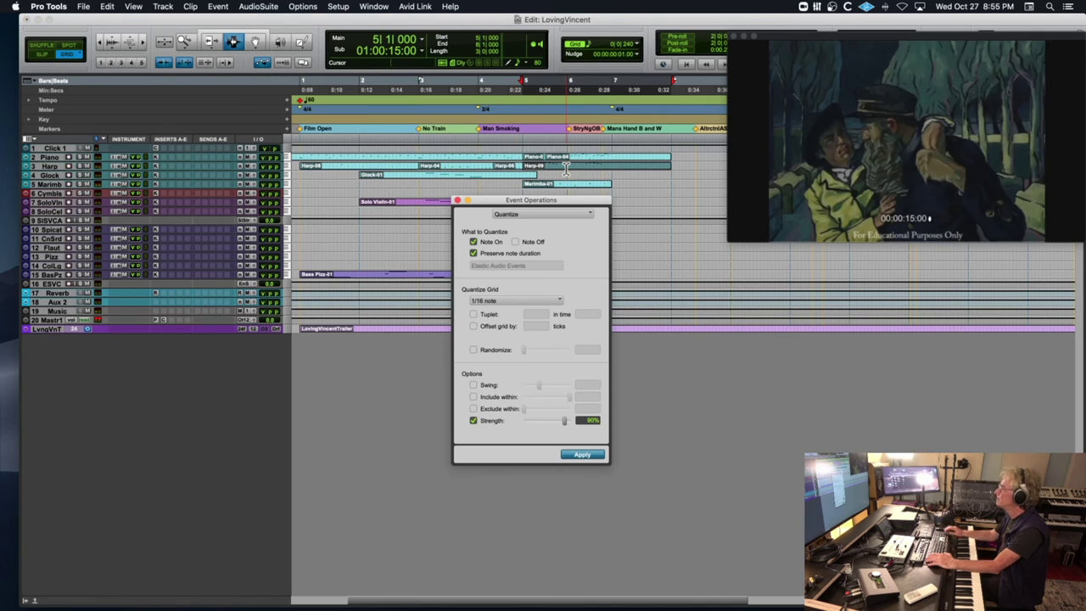
{"action": "left_click", "coordinate": [457, 201]}
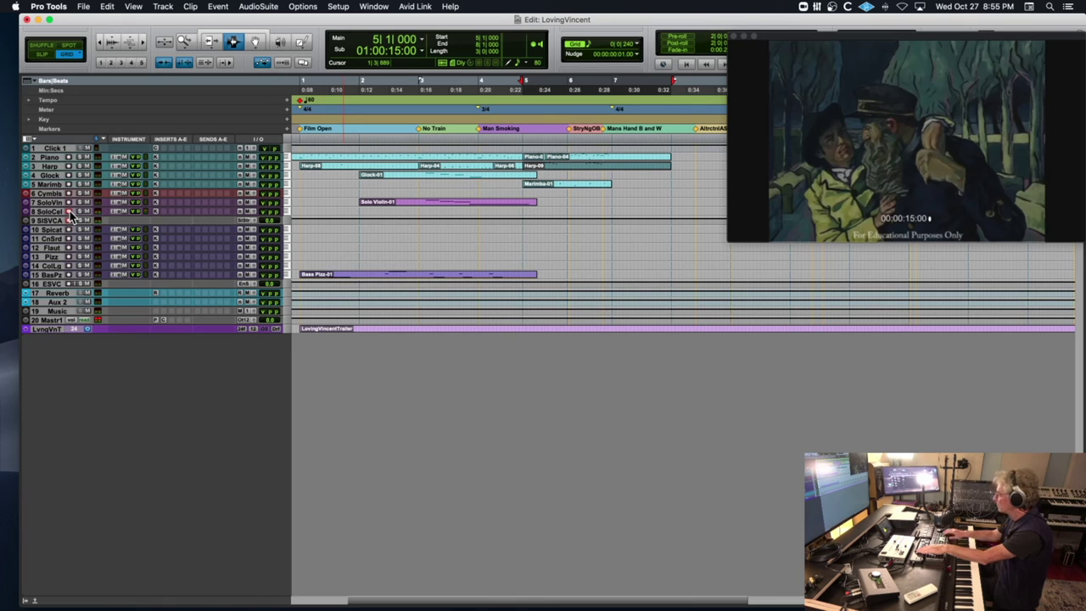
Try Solo Cello takes from 5|1|000 and from 4|1|000, and undo the last one
{"action": "key", "text": "super+space"}
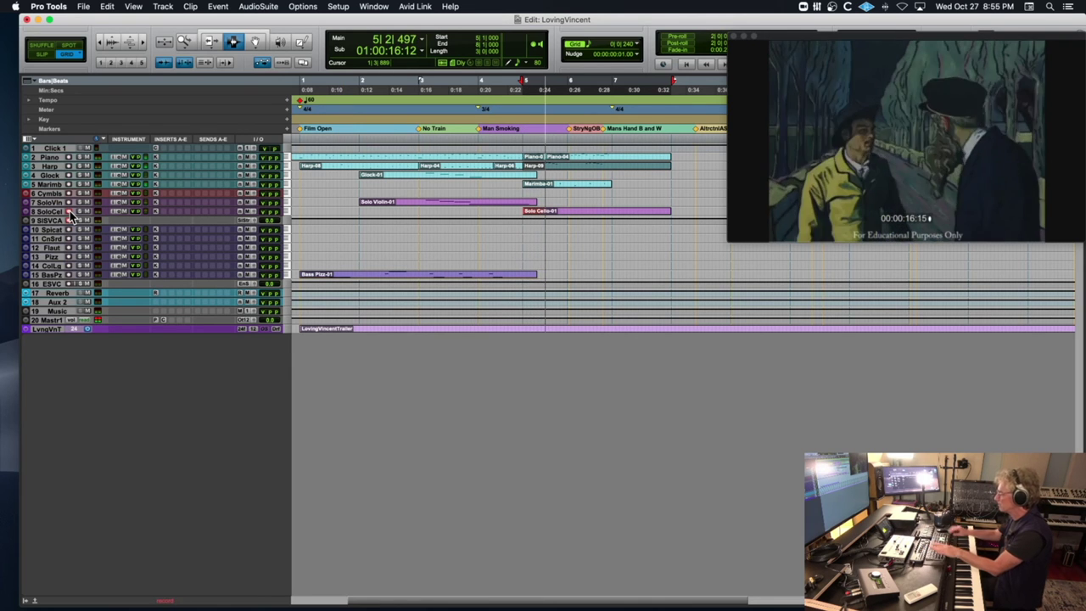
{"action": "key", "text": "space"}
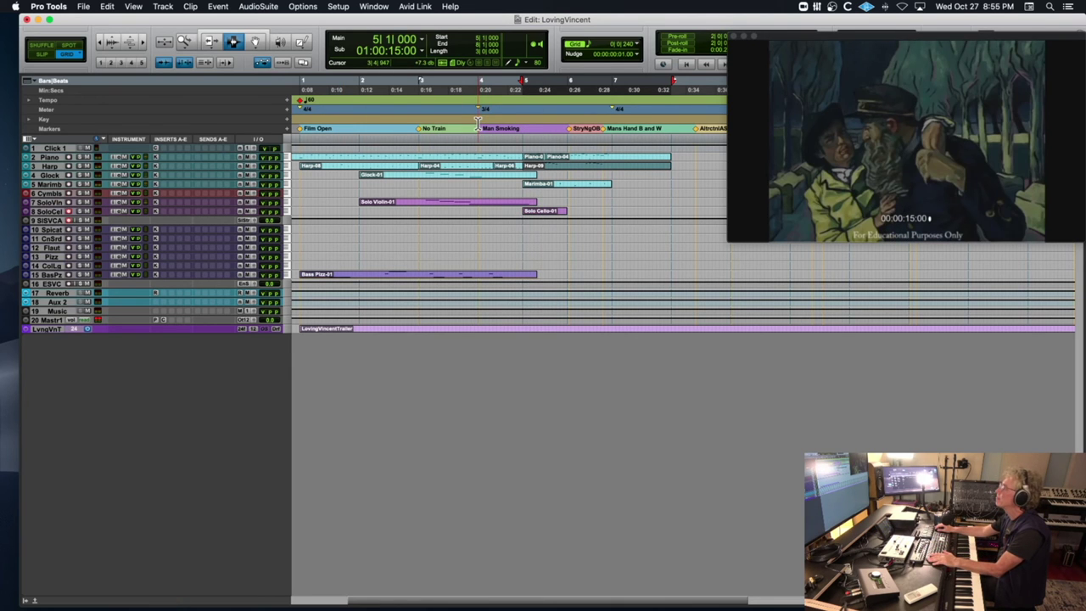
{"action": "left_click", "coordinate": [477, 125]}
{"action": "key", "text": "super+space"}
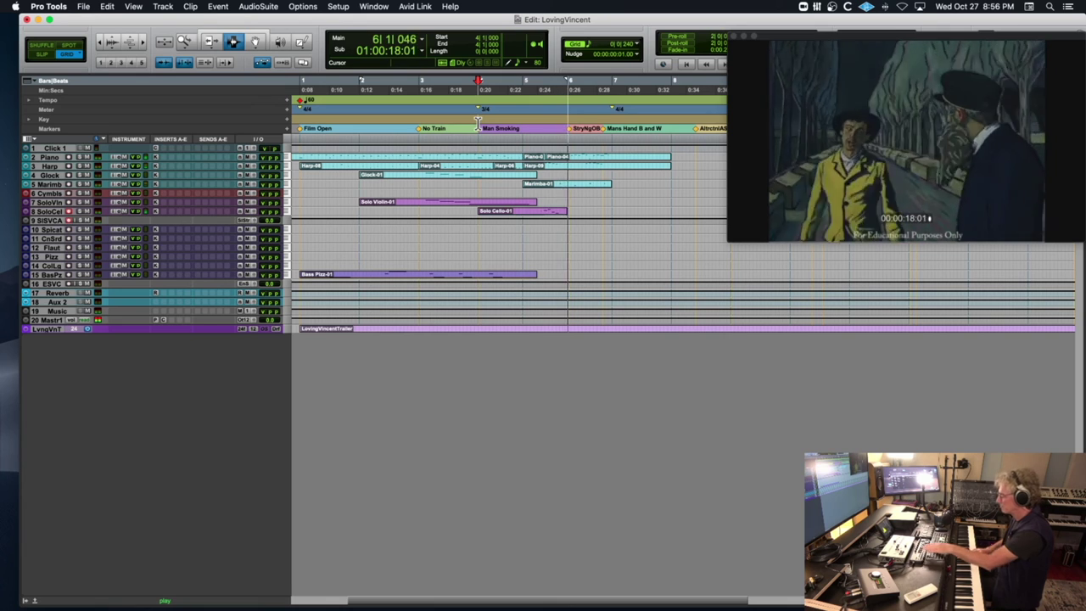
{"action": "key", "text": "space"}
{"action": "key", "text": "super+space"}
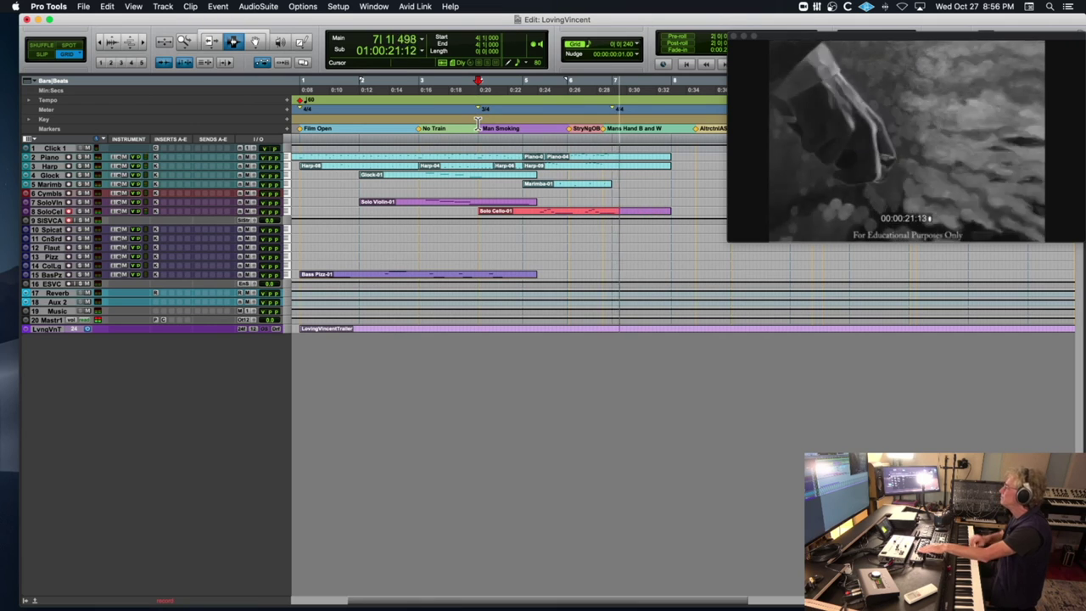
{"action": "key", "text": "space"}
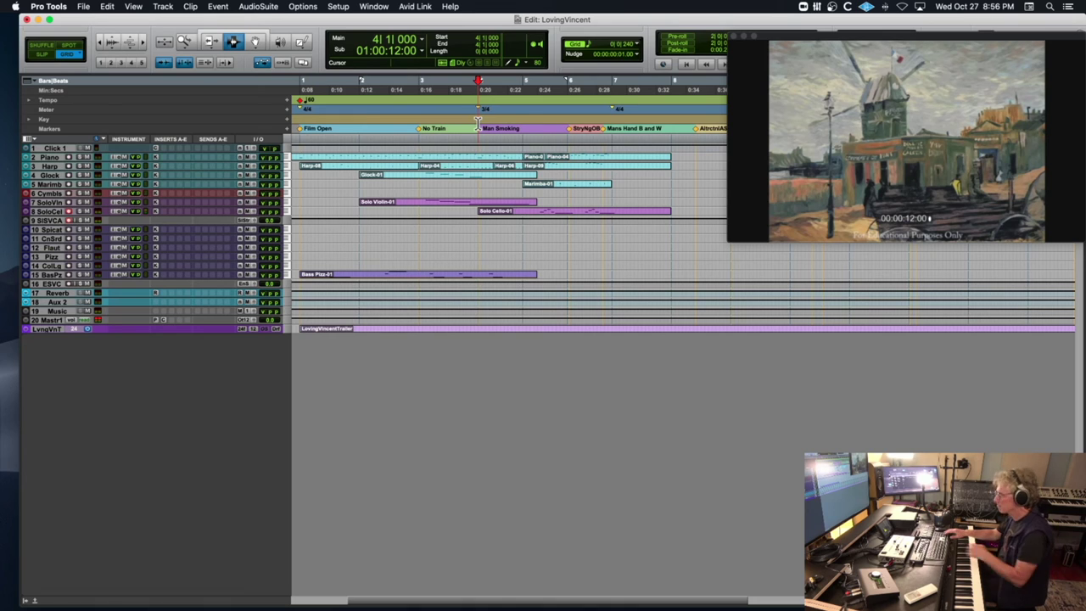
{"action": "key", "text": "super+z"}
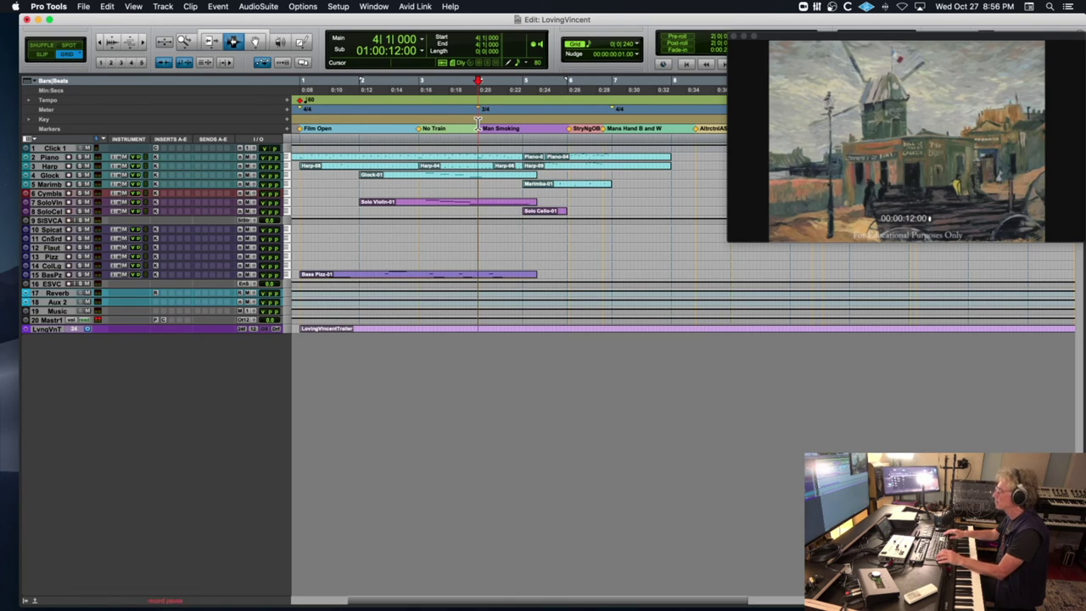
Try another short Solo Cello take from the Man Smoking marker and discard it
{"action": "key", "text": "space"}
{"action": "key", "text": "super+z"}
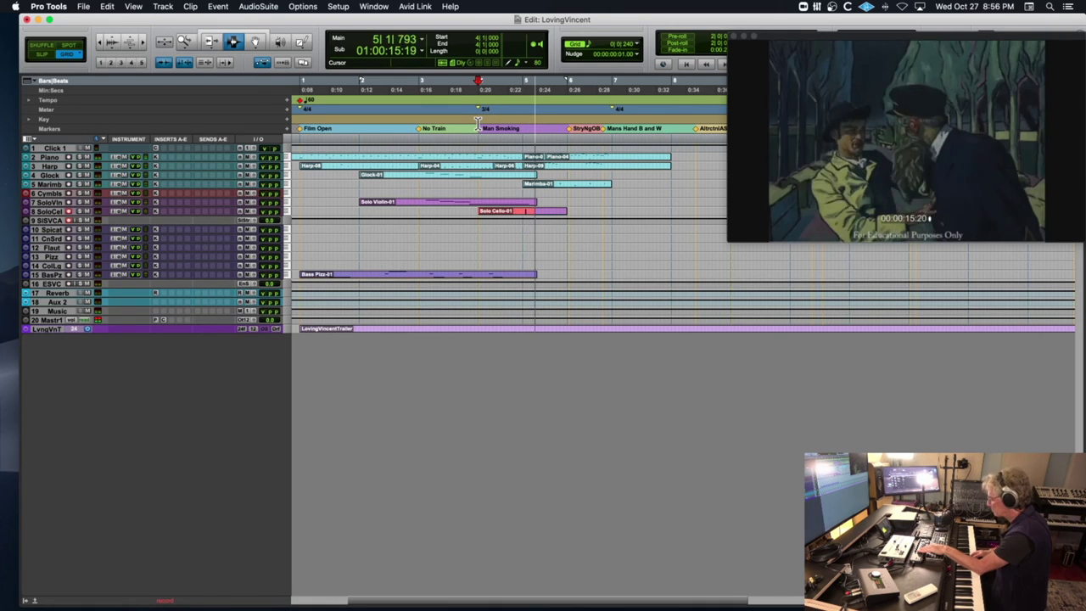
{"action": "key", "text": "space"}
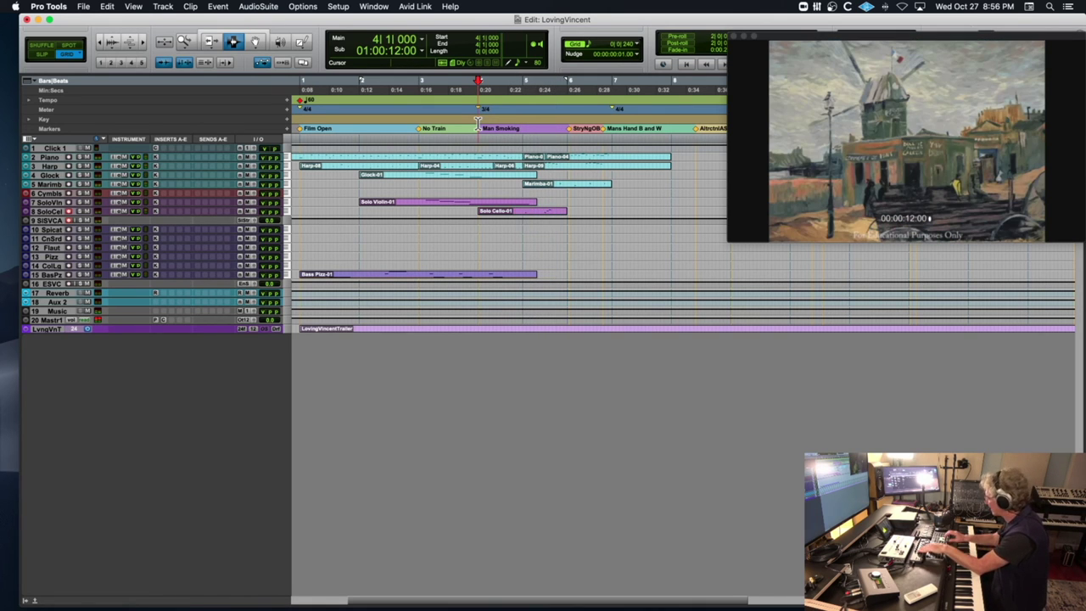
{"action": "key", "text": "super+z"}
{"action": "key", "text": "super+shift+z"}
Record a Solo Cello part from 4|1|000 up to 8|1|000
{"action": "key", "text": "space"}
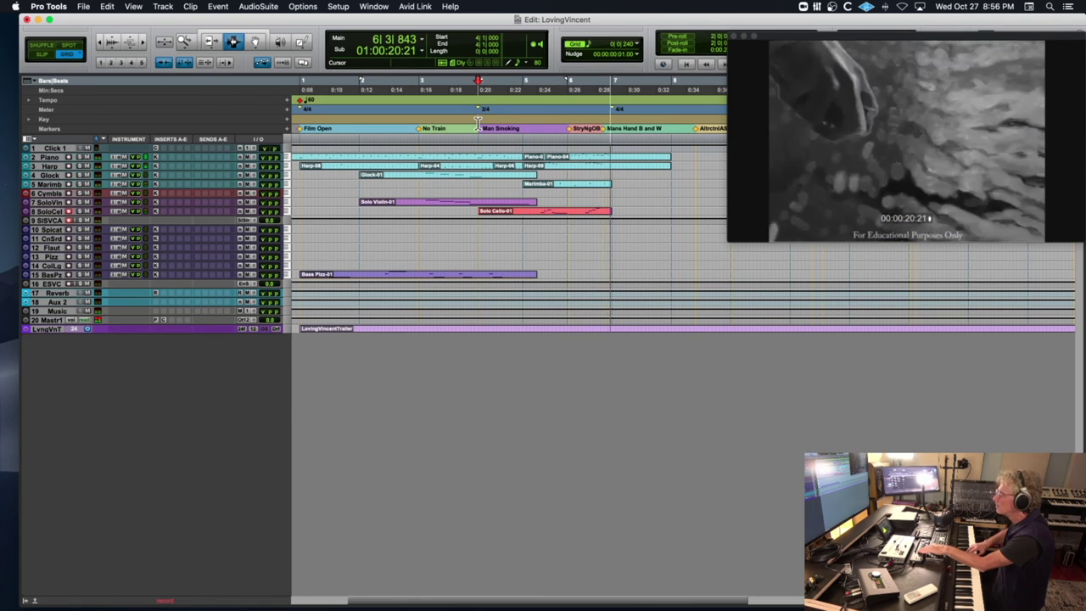
{"action": "key", "text": "space"}
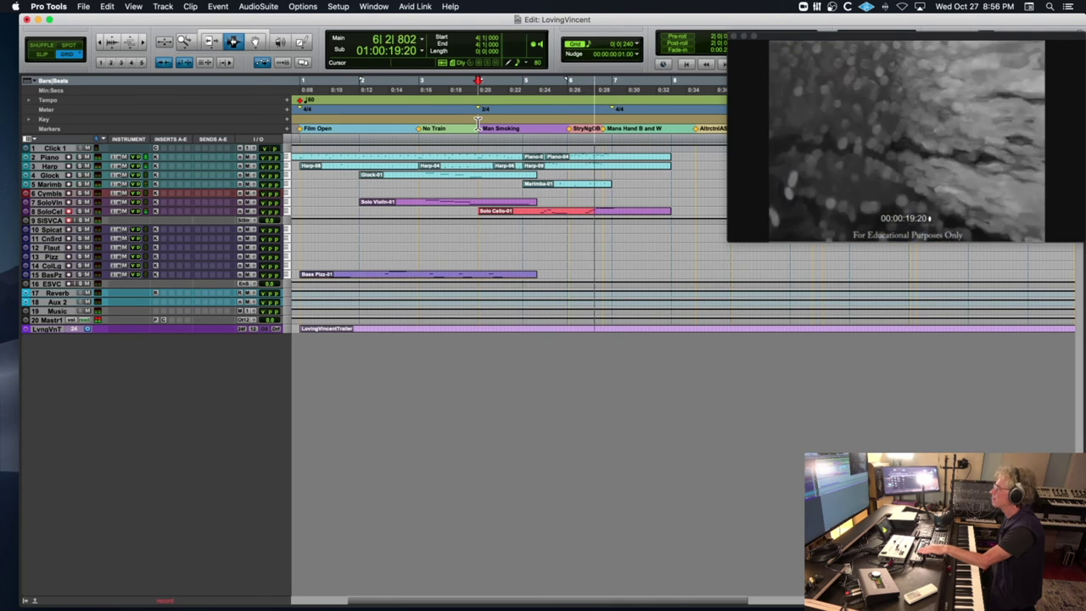
{"action": "key", "text": "space"}
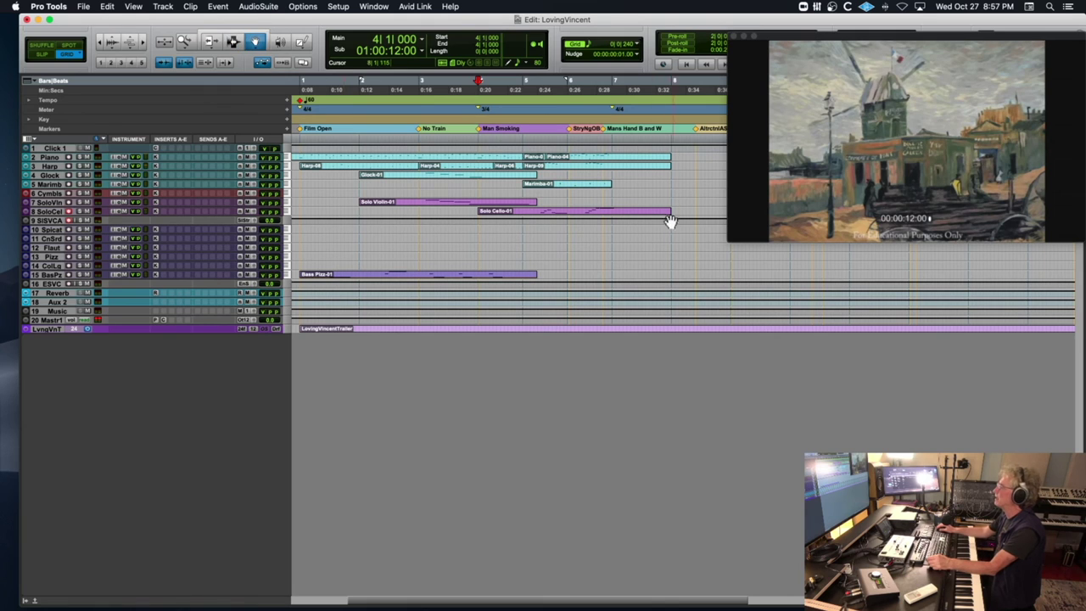
Show the Solo Cello clip in the docked MIDI Editor and lengthen its long G2 note to 0|1|477
{"action": "left_click", "coordinate": [615, 213]}
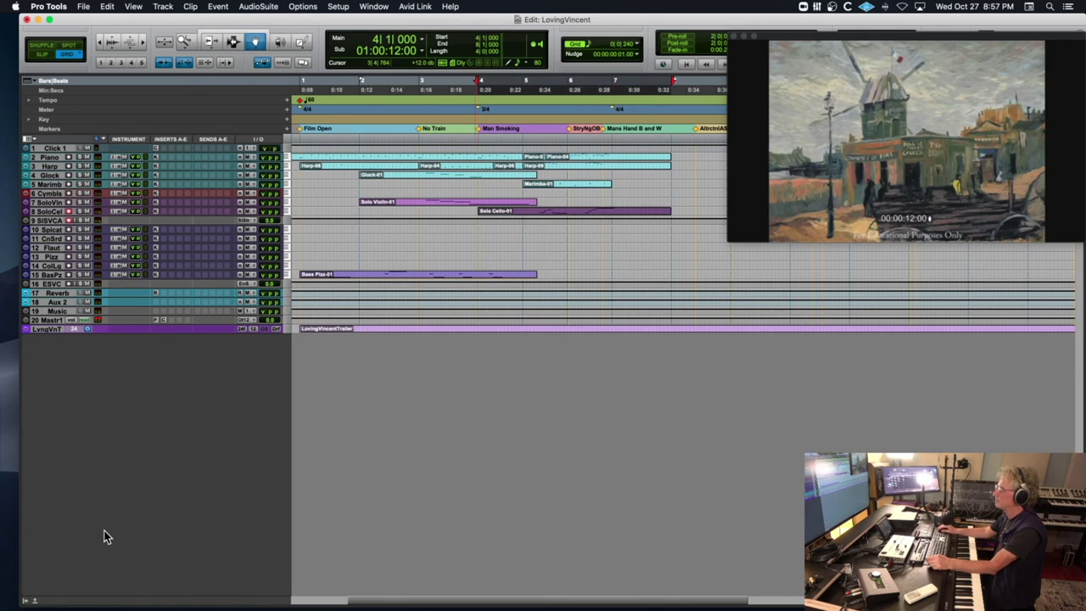
{"action": "left_click", "coordinate": [36, 601]}
{"action": "left_click", "coordinate": [488, 243]}
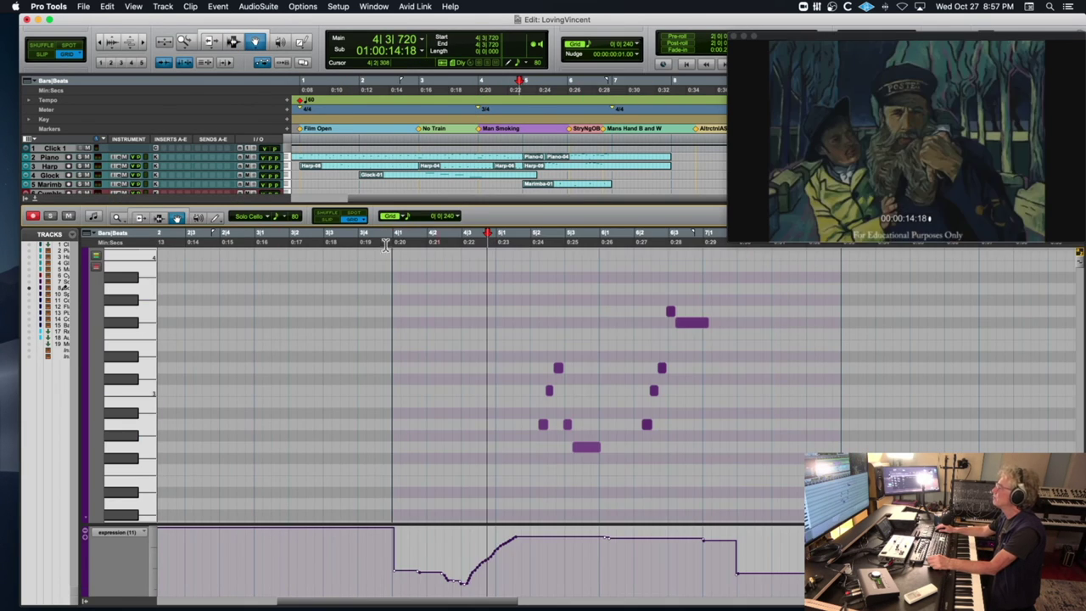
{"action": "left_click", "coordinate": [140, 217]}
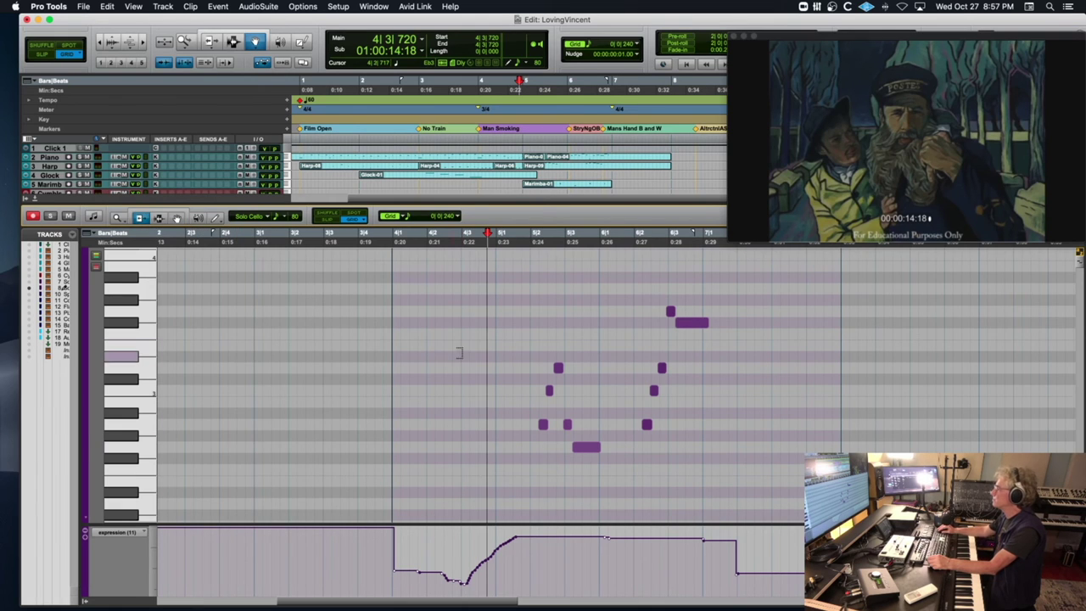
{"action": "left_click_drag", "start_coordinate": [597, 448], "coordinate": [621, 448]}
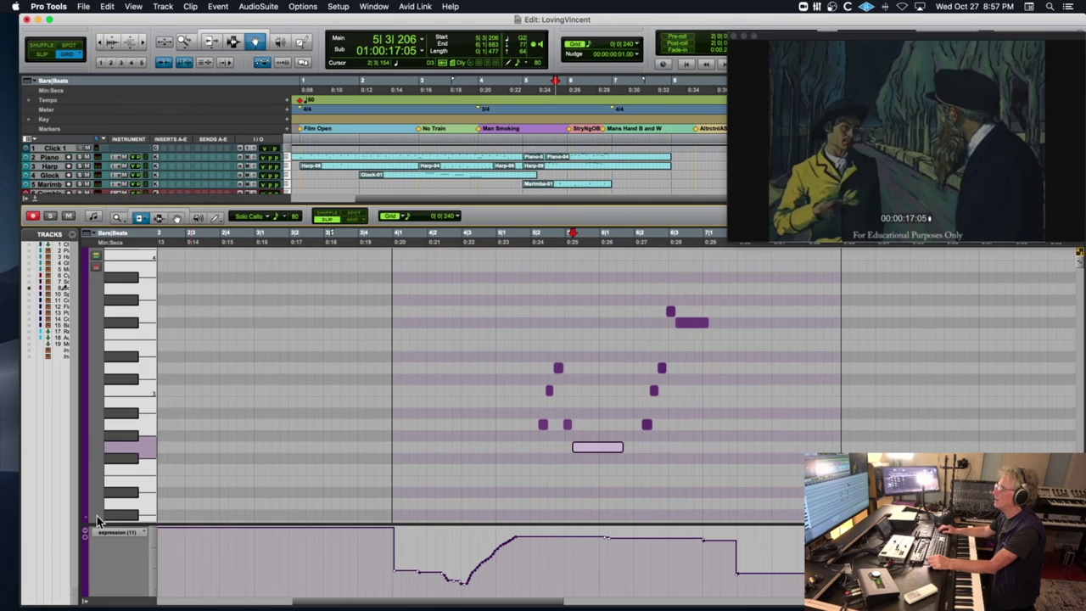
Draw a falling mod wheel (1) curve under the cello's long G2 note and play the phrase from 5|1|921
{"action": "left_click", "coordinate": [119, 543]}
{"action": "left_click", "coordinate": [186, 532]}
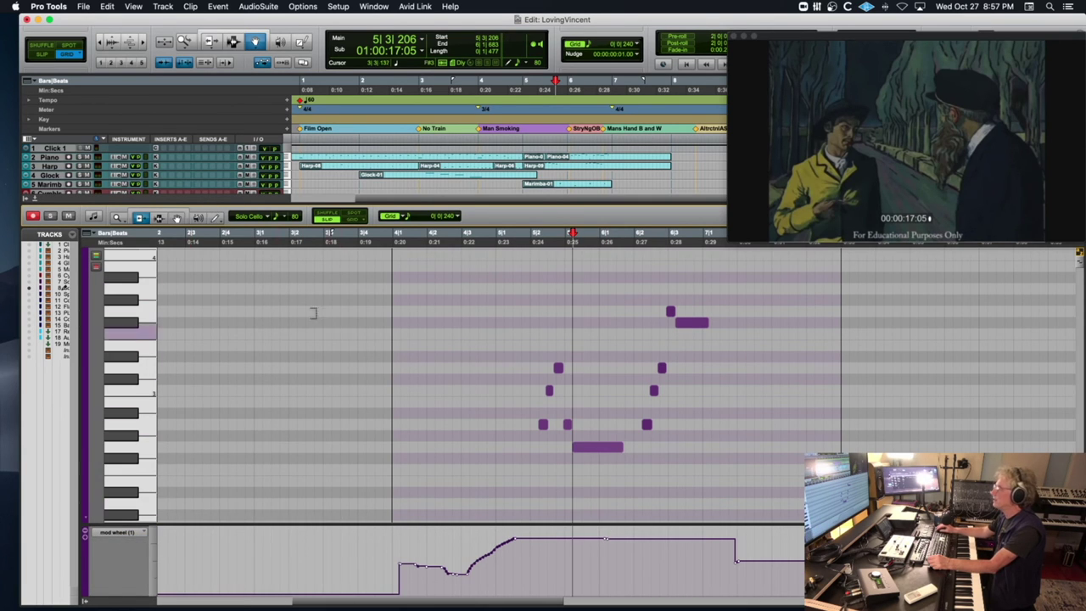
{"action": "left_click", "coordinate": [216, 218]}
{"action": "mouse_move", "coordinate": [594, 533]}
{"action": "left_mouse_down"}
{"action": "mouse_move", "coordinate": [633, 557]}
{"action": "mouse_move", "coordinate": [737, 560]}
{"action": "left_mouse_up"}
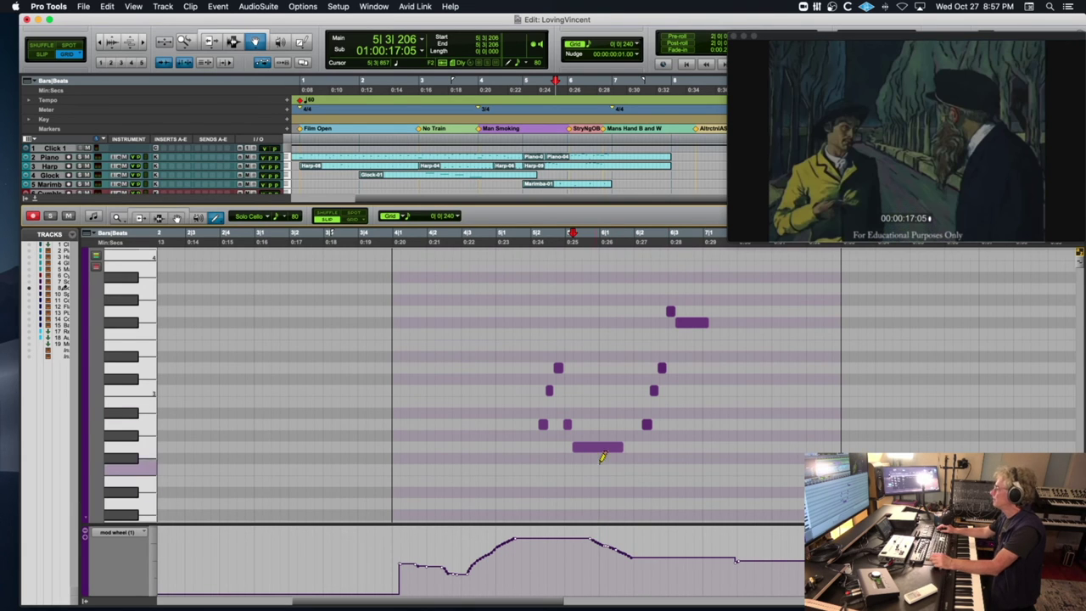
{"action": "left_click", "coordinate": [530, 246]}
{"action": "key", "text": "space"}
{"action": "key", "text": "t"}
{"action": "key", "text": "t"}
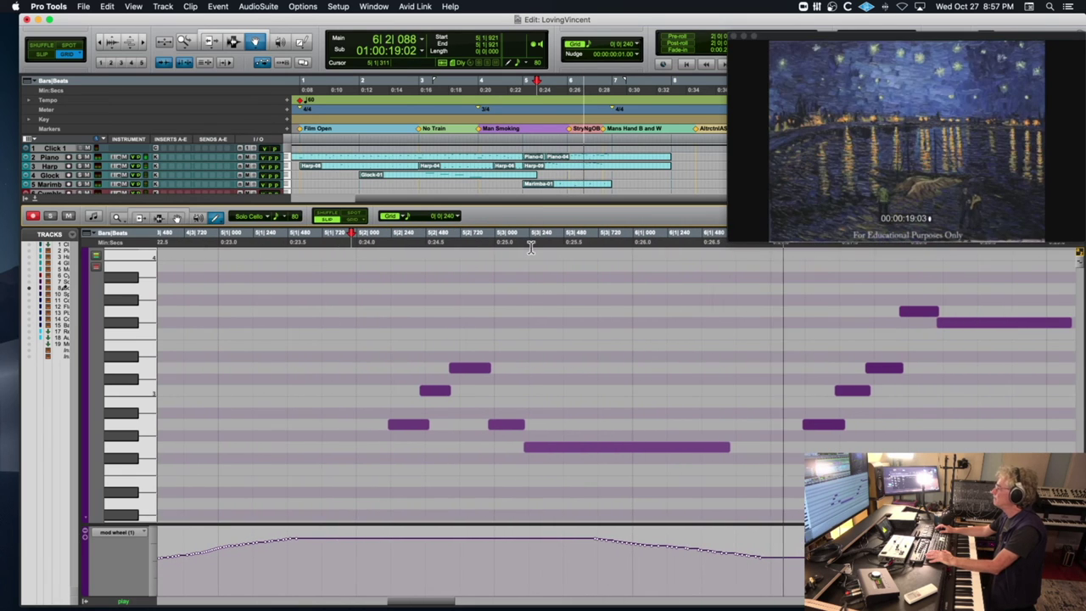
{"action": "key", "text": "space"}
Draw a falling expression (11) curve under the long G2 note and play the phrase back
{"action": "left_click", "coordinate": [125, 534]}
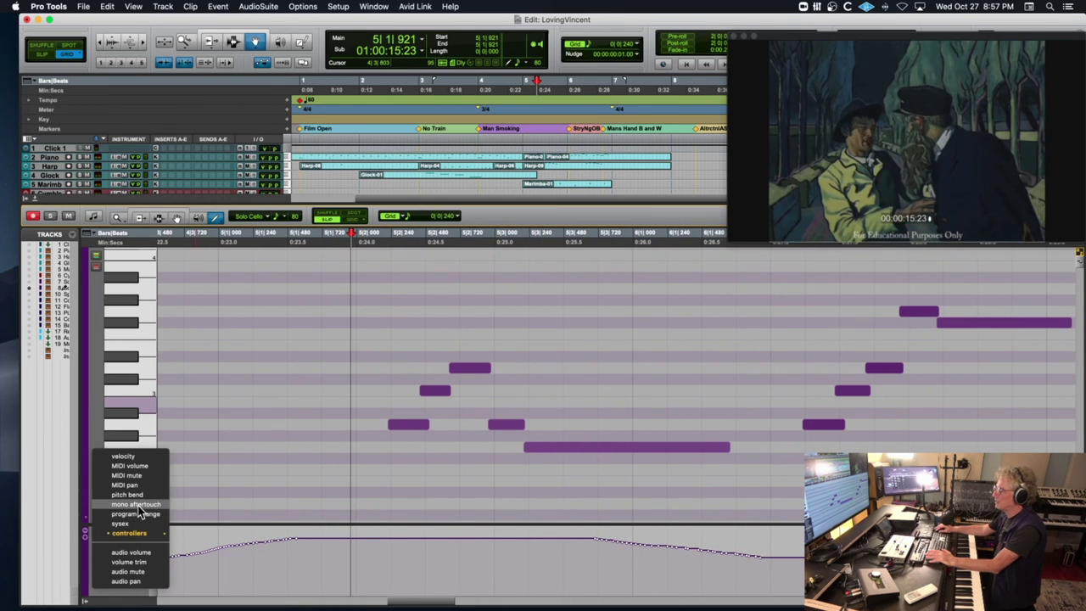
{"action": "mouse_move", "coordinate": [136, 544]}
{"action": "left_click", "coordinate": [253, 561]}
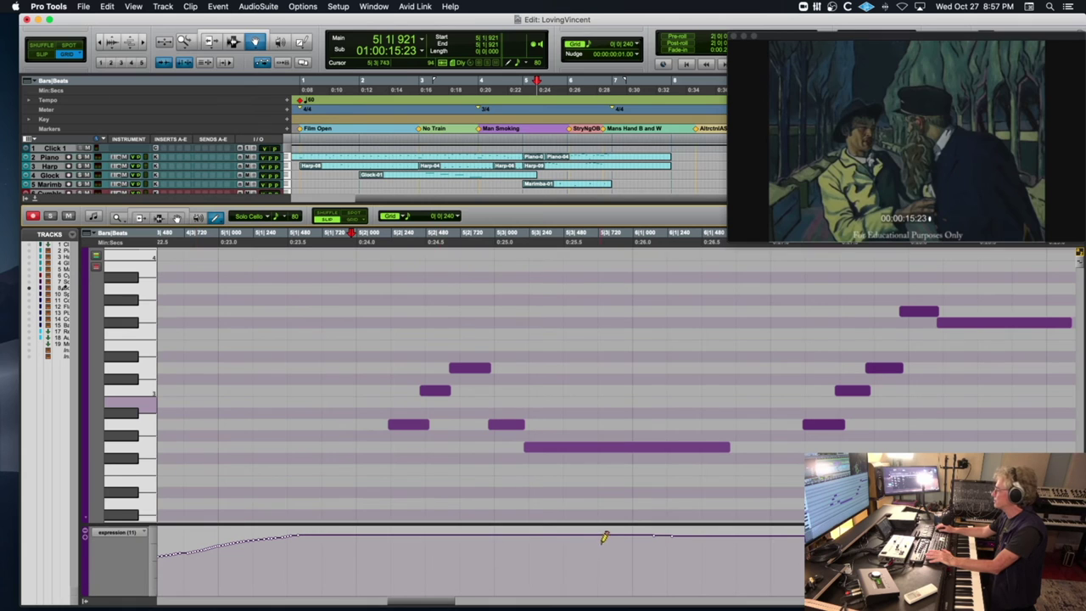
{"action": "left_click_drag", "start_coordinate": [610, 532], "coordinate": [760, 556]}
{"action": "left_click_drag", "start_coordinate": [608, 535], "coordinate": [753, 558]}
{"action": "key", "text": "space"}
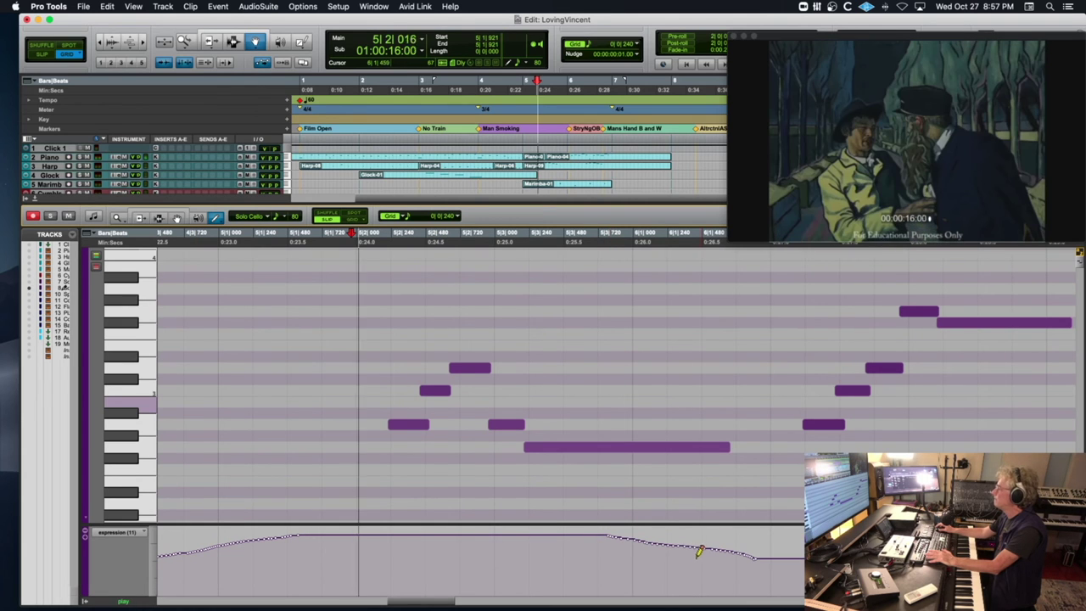
{"action": "key", "text": "r"}
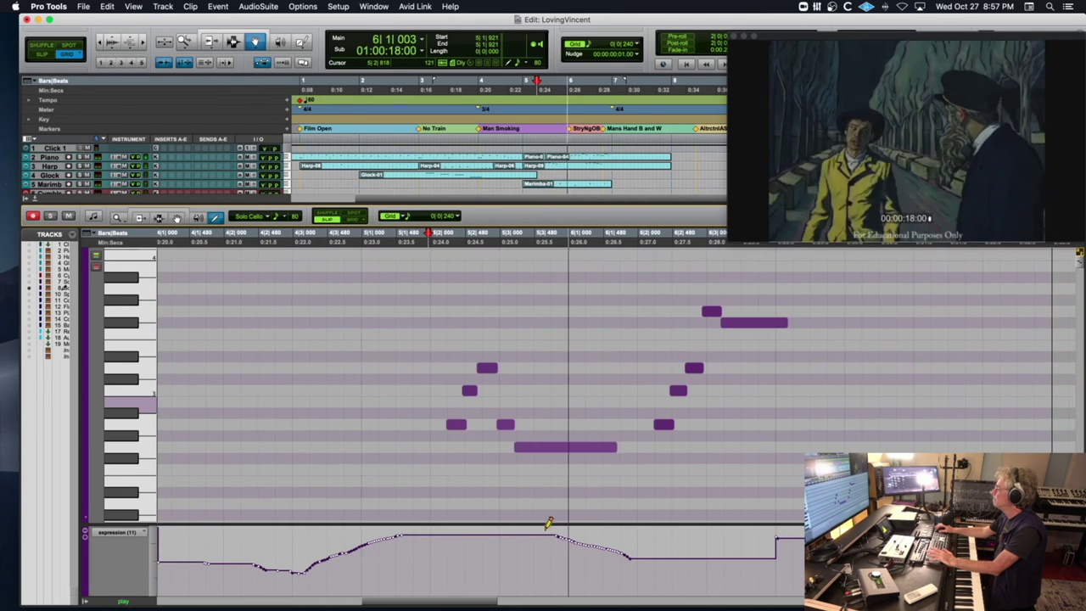
{"action": "key", "text": "space"}
Draw a rising expression curve under the second cello phrase, raise its last note to A3 and play from 6|1|911
{"action": "mouse_move", "coordinate": [415, 553]}
{"action": "left_mouse_down"}
{"action": "mouse_move", "coordinate": [521, 511]}
{"action": "mouse_move", "coordinate": [557, 533]}
{"action": "left_mouse_up"}
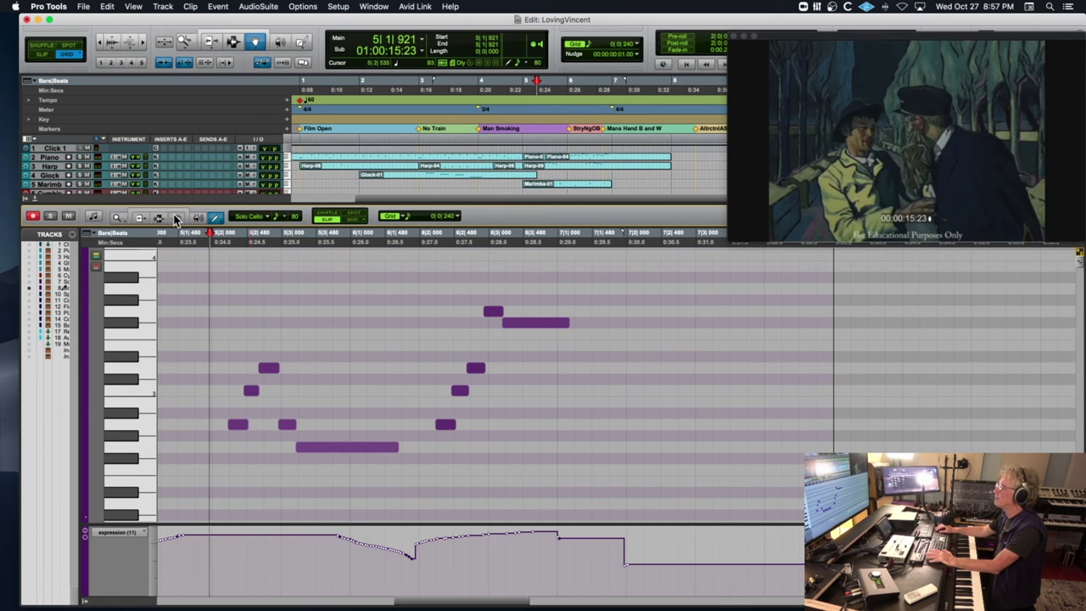
{"action": "left_click_drag", "start_coordinate": [521, 322], "coordinate": [521, 296]}
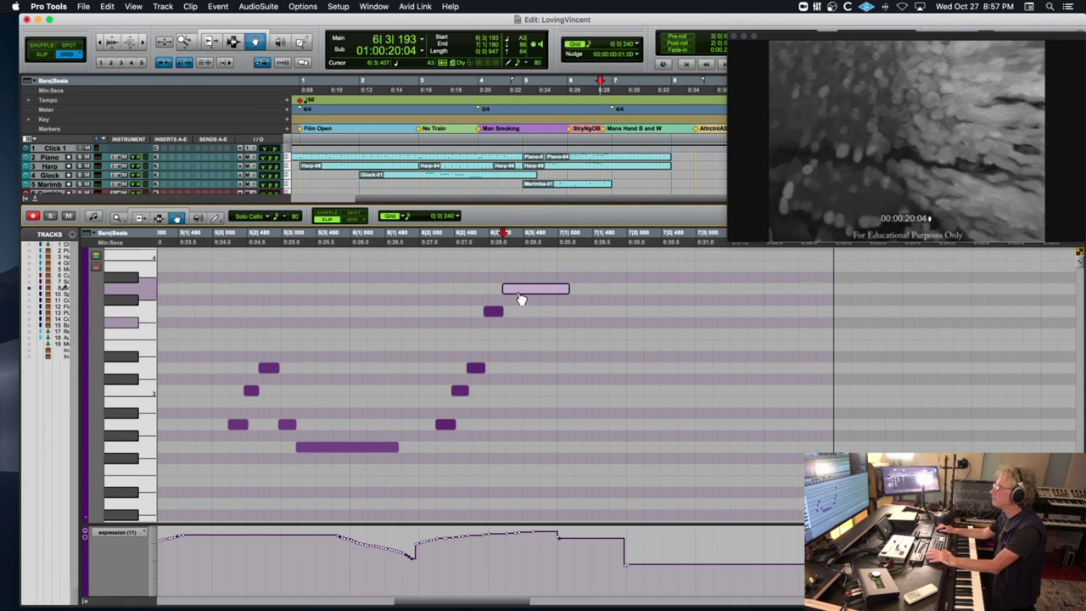
{"action": "left_click", "coordinate": [416, 248]}
{"action": "key", "text": "space"}
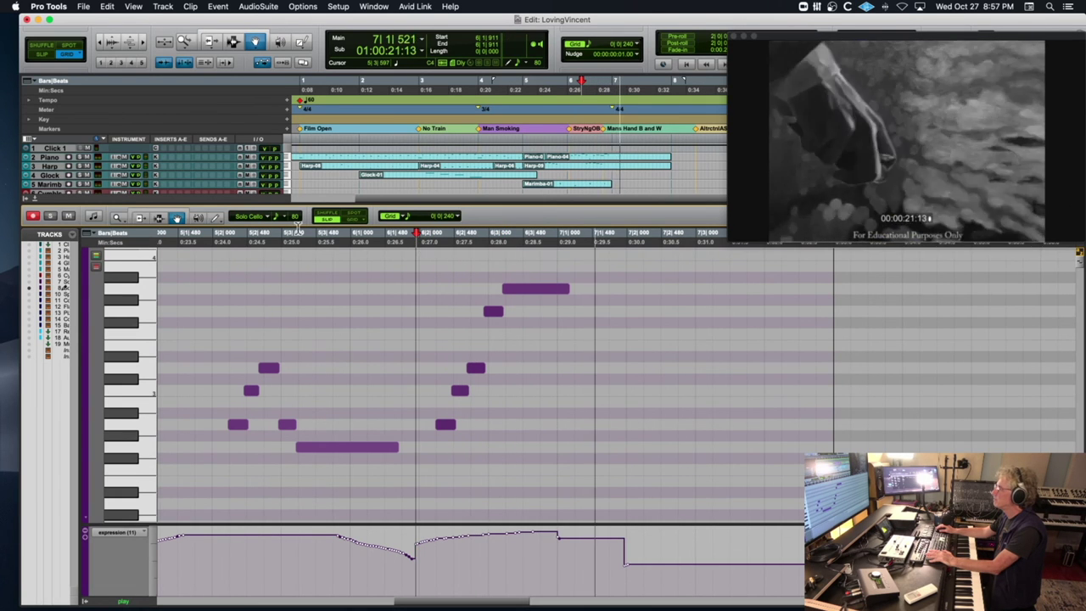
Lengthen the Solo Cello's last A3 note to 0|2|763 and draw a falling expression (11) curve under it
{"action": "key", "text": "space"}
{"action": "left_click", "coordinate": [140, 218]}
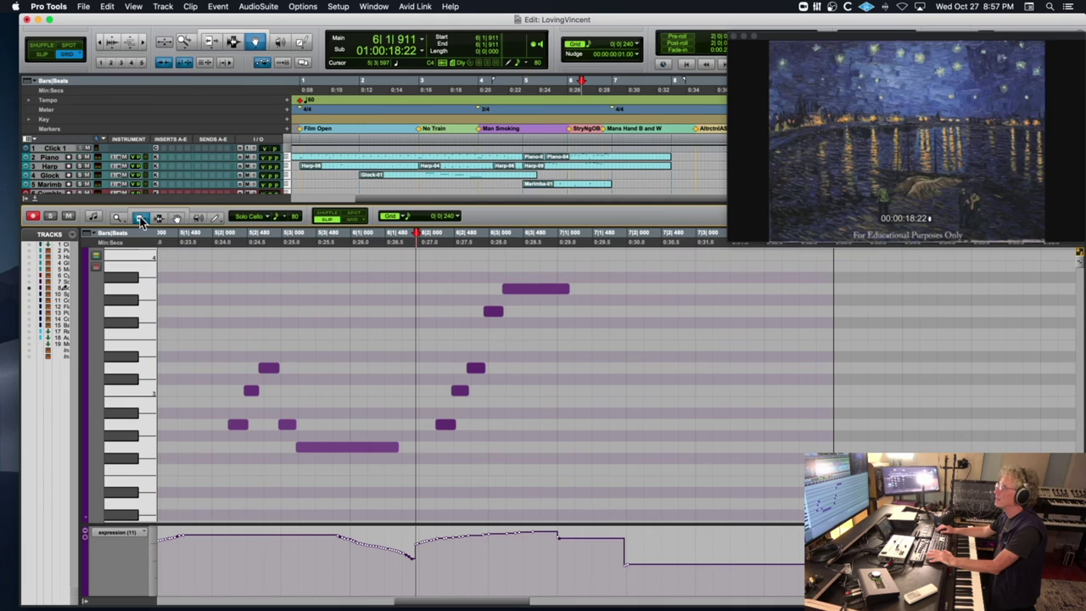
{"action": "key", "text": "space"}
{"action": "left_click_drag", "start_coordinate": [560, 289], "coordinate": [698, 292]}
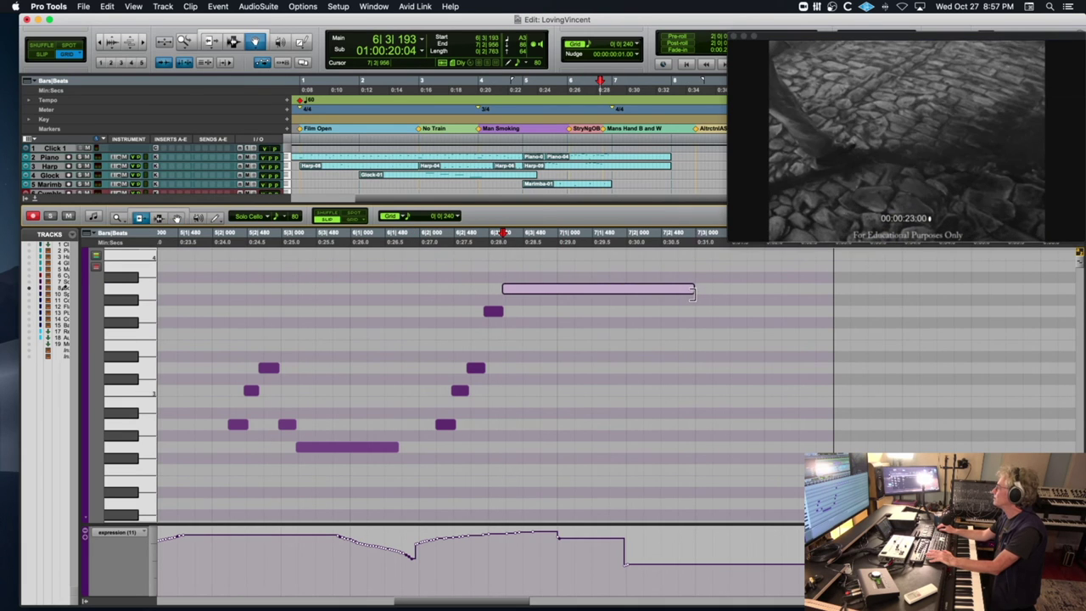
{"action": "key", "text": "space"}
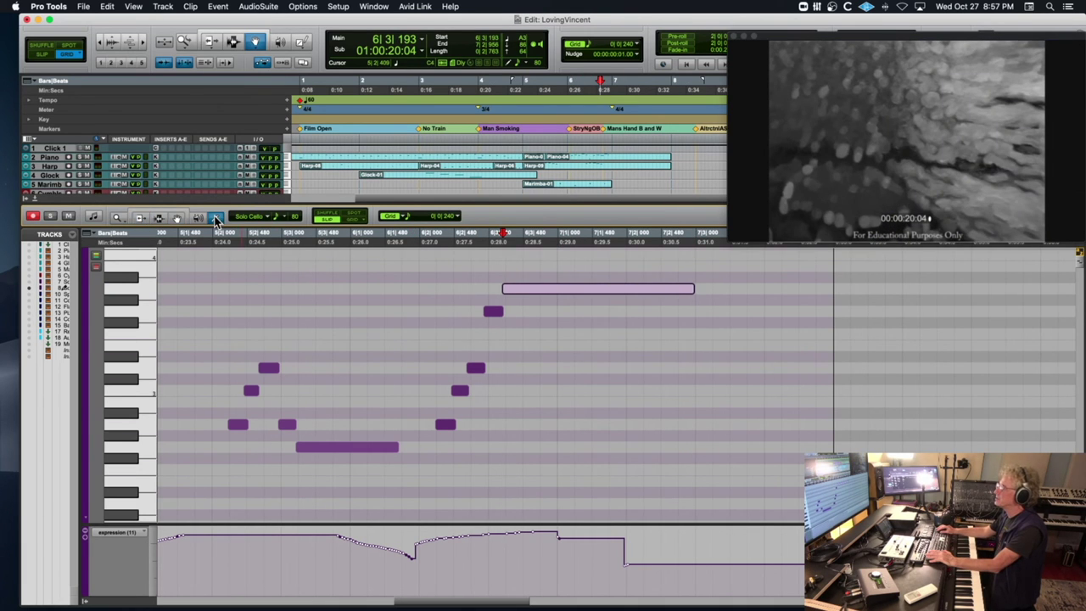
{"action": "left_click_drag", "start_coordinate": [522, 532], "coordinate": [708, 559]}
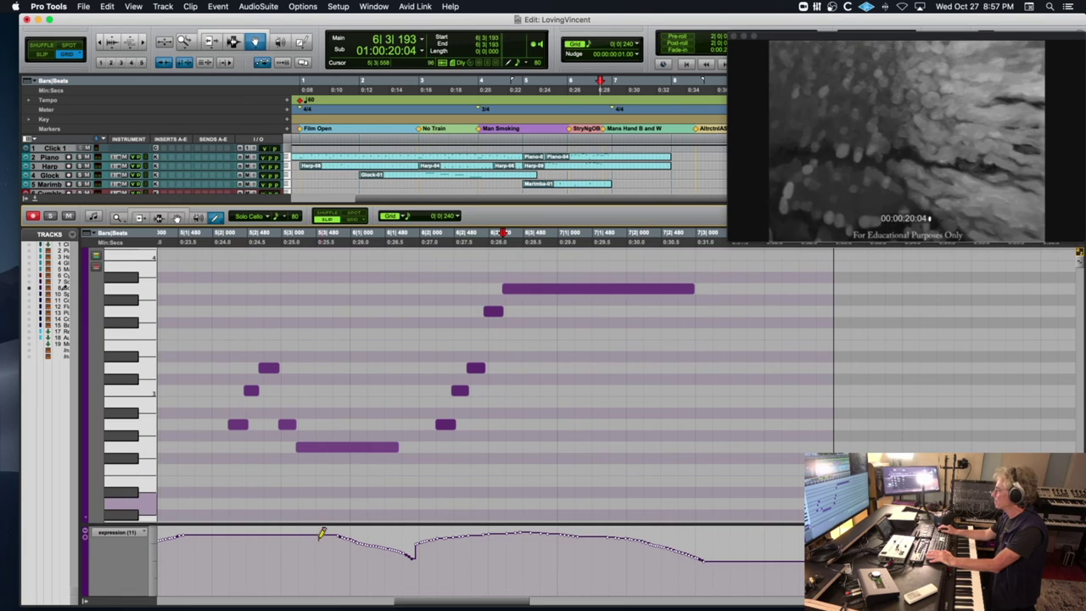
Draw a mod wheel (1) curve that rises under the second cello phrase and falls under the long A3 note
{"action": "left_click", "coordinate": [119, 532]}
{"action": "mouse_move", "coordinate": [146, 538]}
{"action": "left_click", "coordinate": [214, 538]}
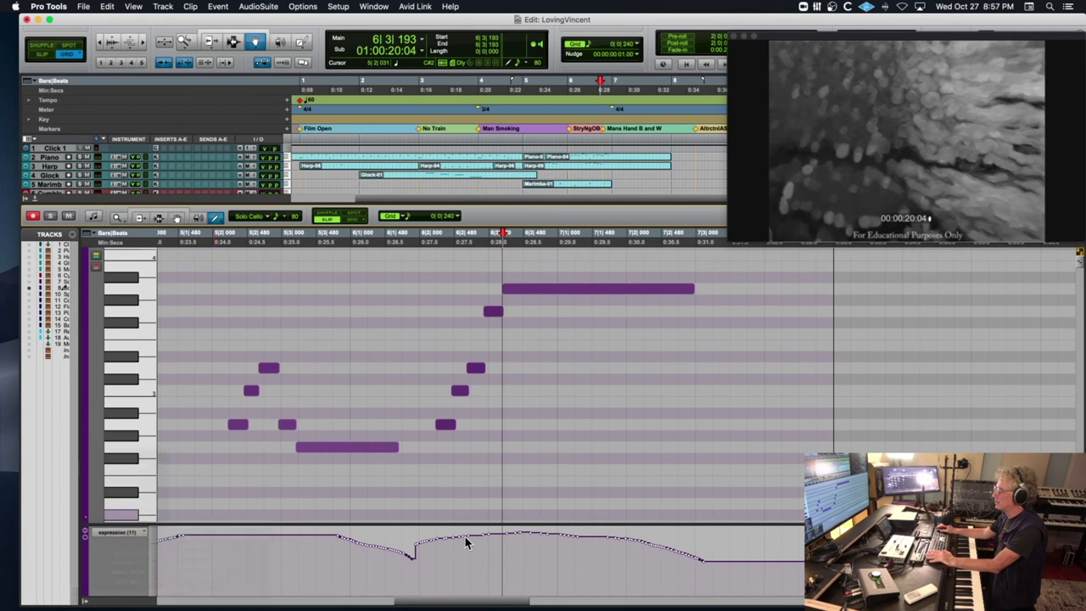
{"action": "mouse_move", "coordinate": [419, 538]}
{"action": "left_mouse_down"}
{"action": "mouse_move", "coordinate": [655, 531]}
{"action": "mouse_move", "coordinate": [707, 557]}
{"action": "left_mouse_up"}
{"action": "key", "text": "space"}
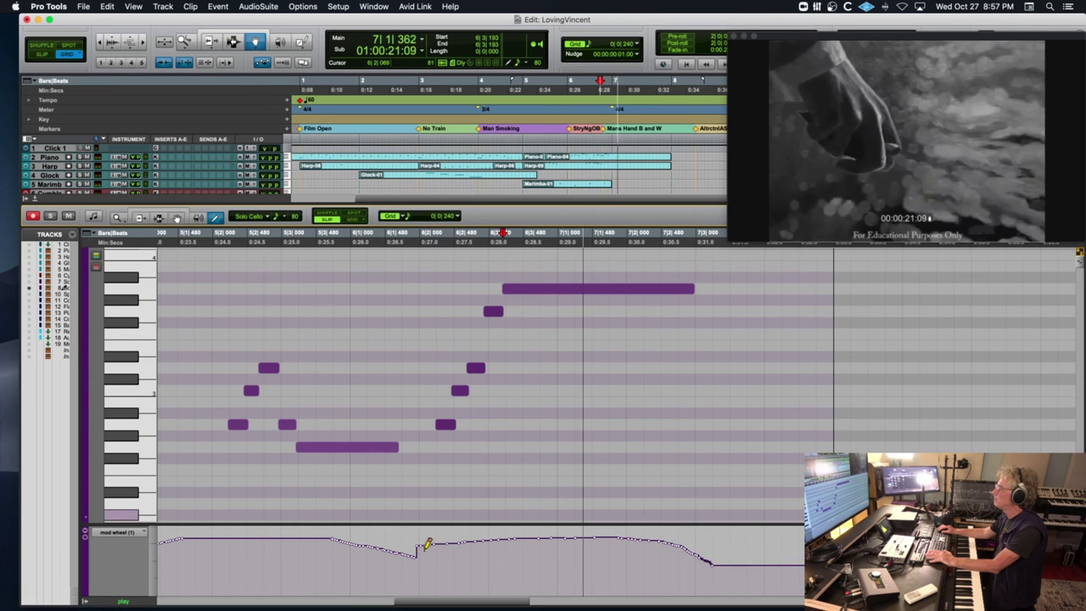
{"action": "key", "text": "space"}
{"action": "left_click_drag", "start_coordinate": [556, 538], "coordinate": [706, 557]}
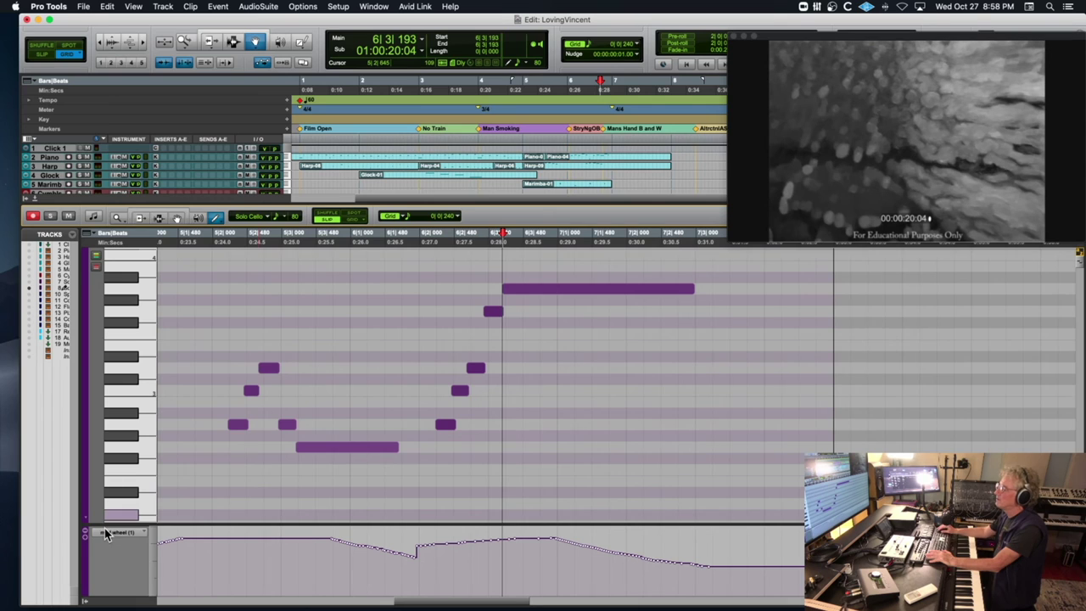
Try recording another pass over the Solo Cello phrases from 5|1|559
{"action": "left_click", "coordinate": [347, 239]}
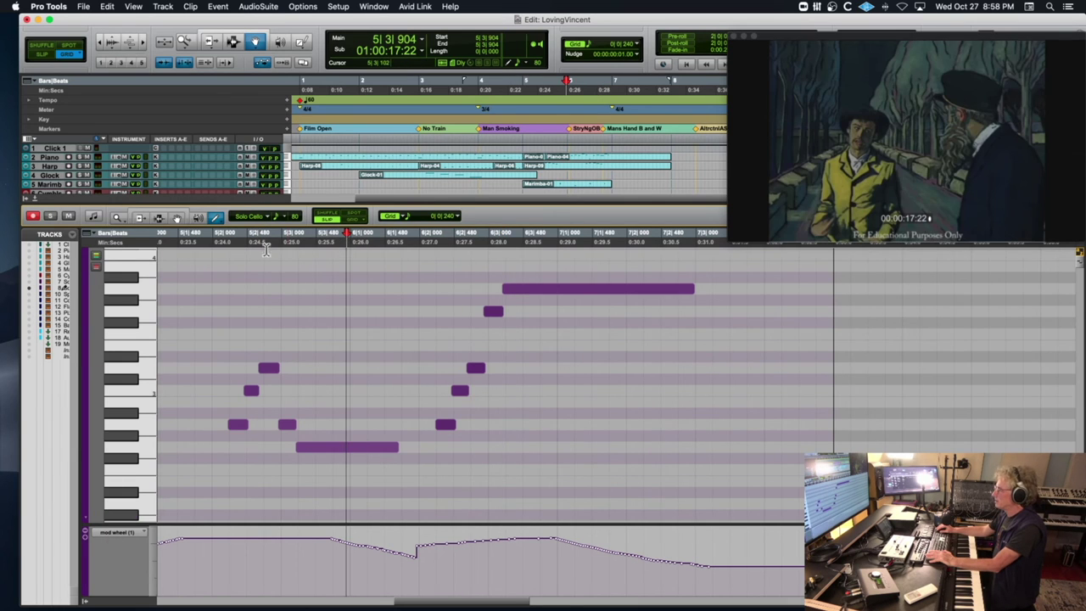
{"action": "left_click", "coordinate": [183, 242]}
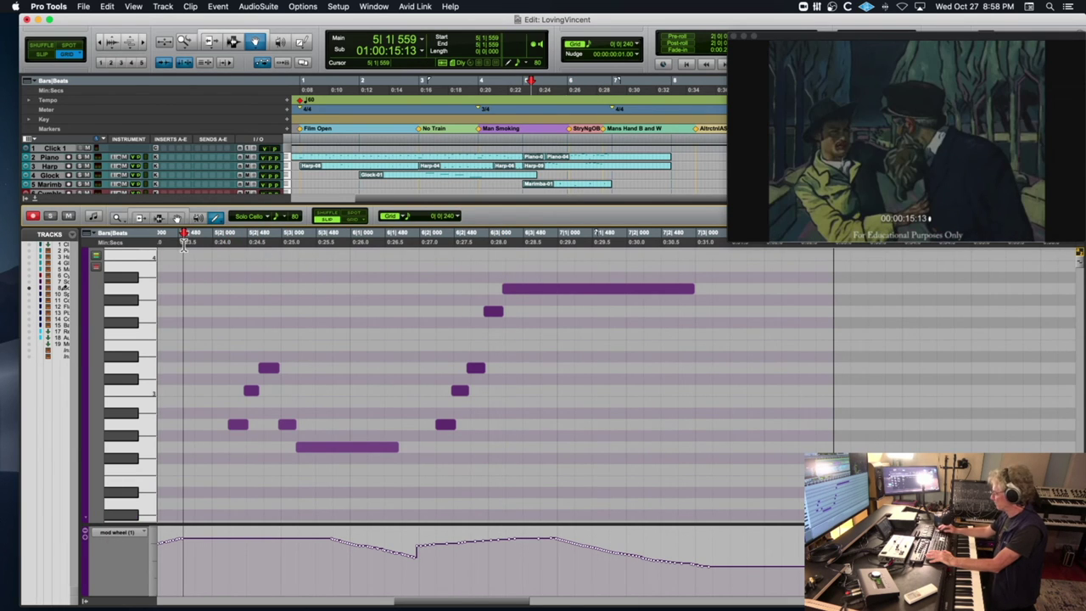
{"action": "key", "text": "super+space"}
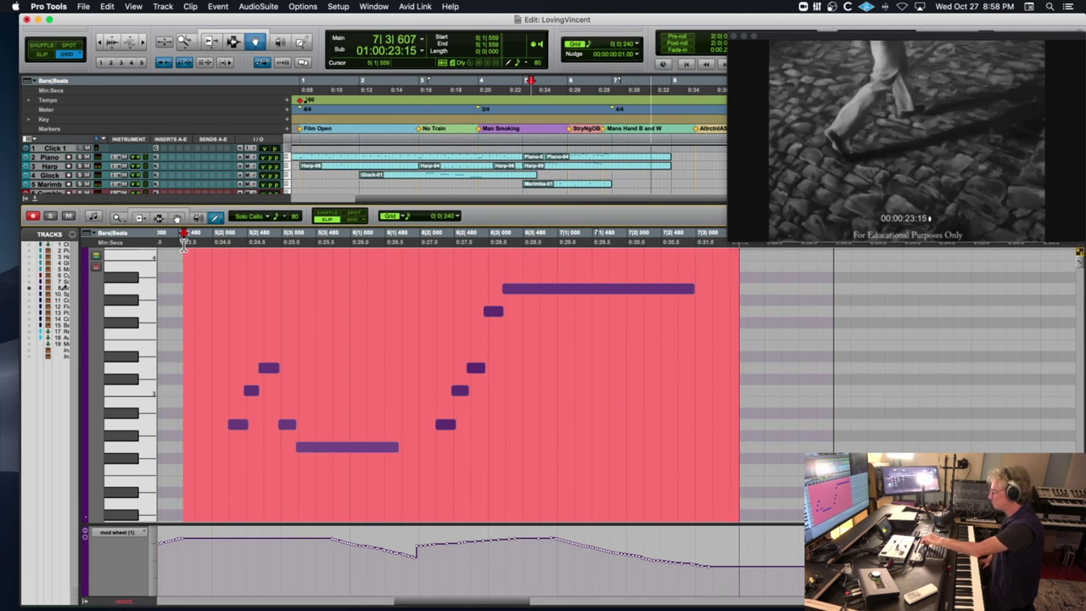
{"action": "key", "text": "space"}
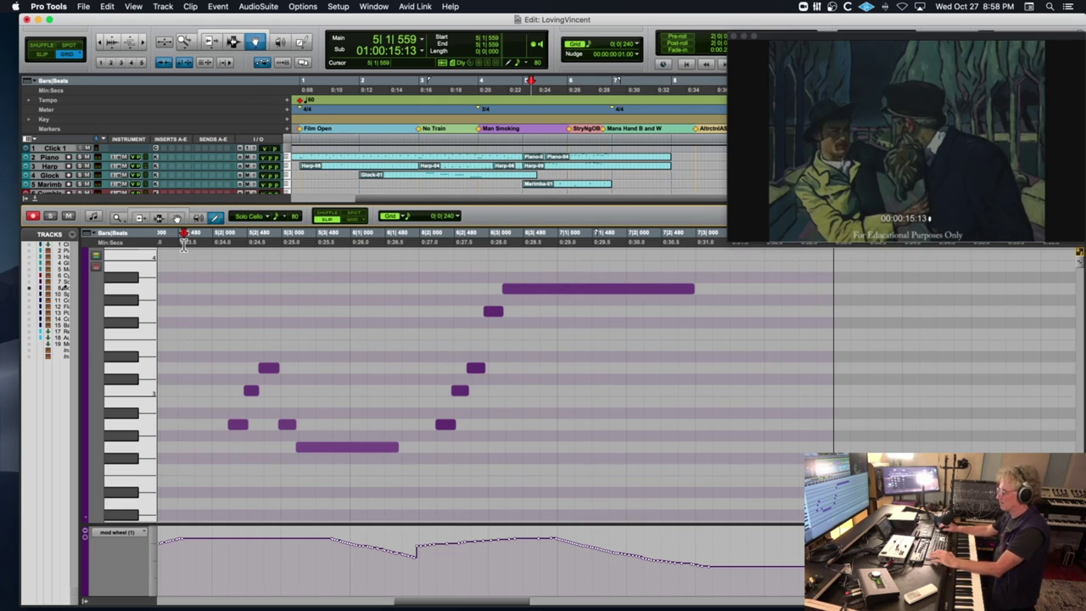
Close the docked MIDI Editor and play the whole arrangement from 3|4|720
{"action": "left_click", "coordinate": [34, 198]}
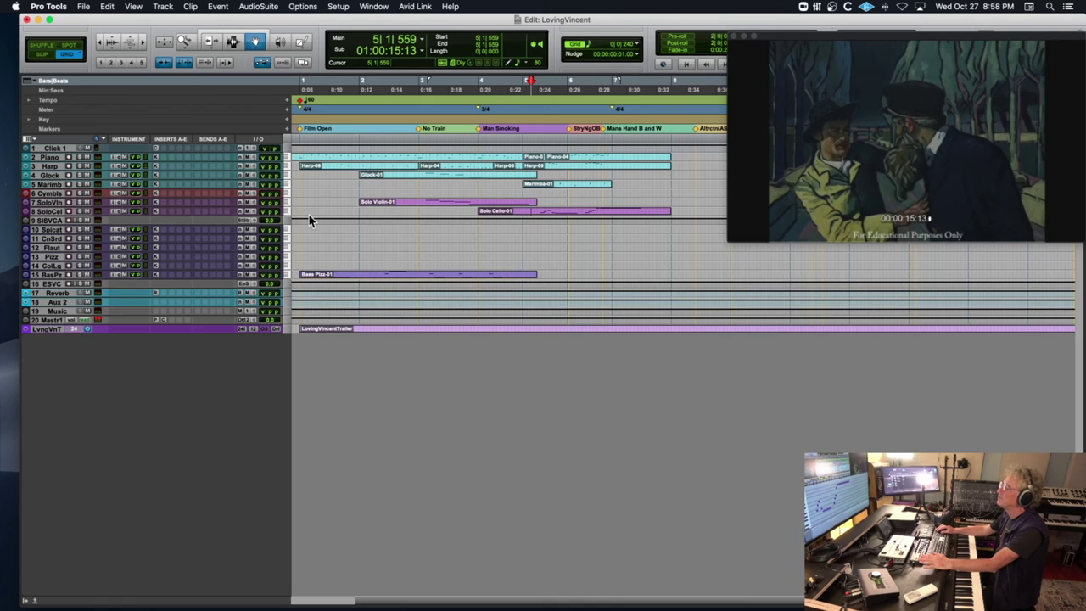
{"action": "left_click", "coordinate": [473, 120]}
{"action": "key", "text": "space"}
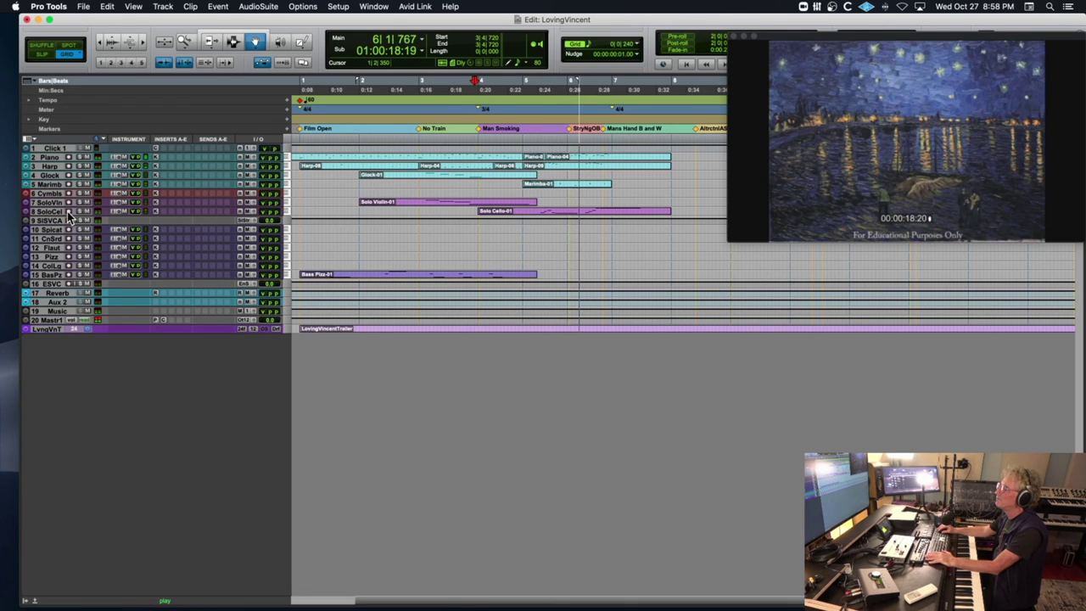
{"action": "key", "text": "space"}
Record a pizzicato part on the Pizz track from 3|4|720 and quantize the clip to 1/16 notes at 90% strength
{"action": "left_click", "coordinate": [68, 256]}
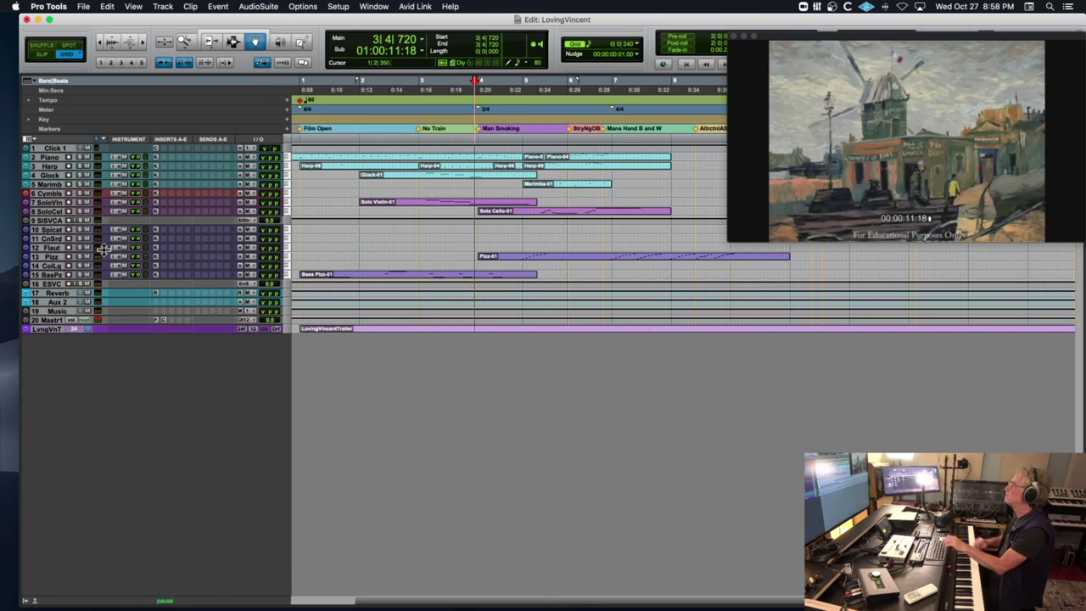
{"action": "left_click", "coordinate": [548, 257]}
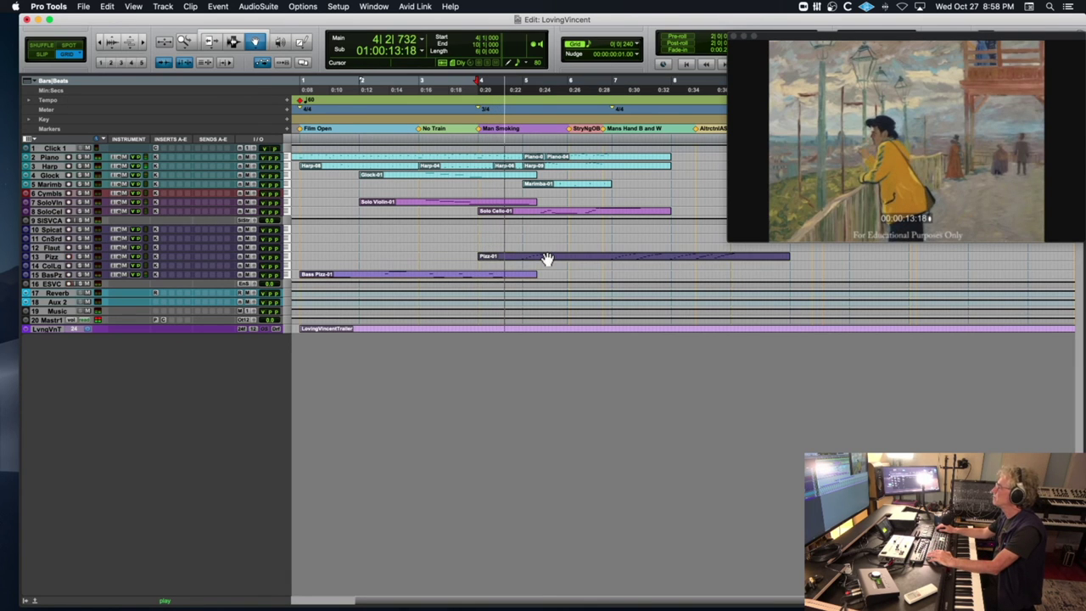
{"action": "key", "text": "alt+0"}
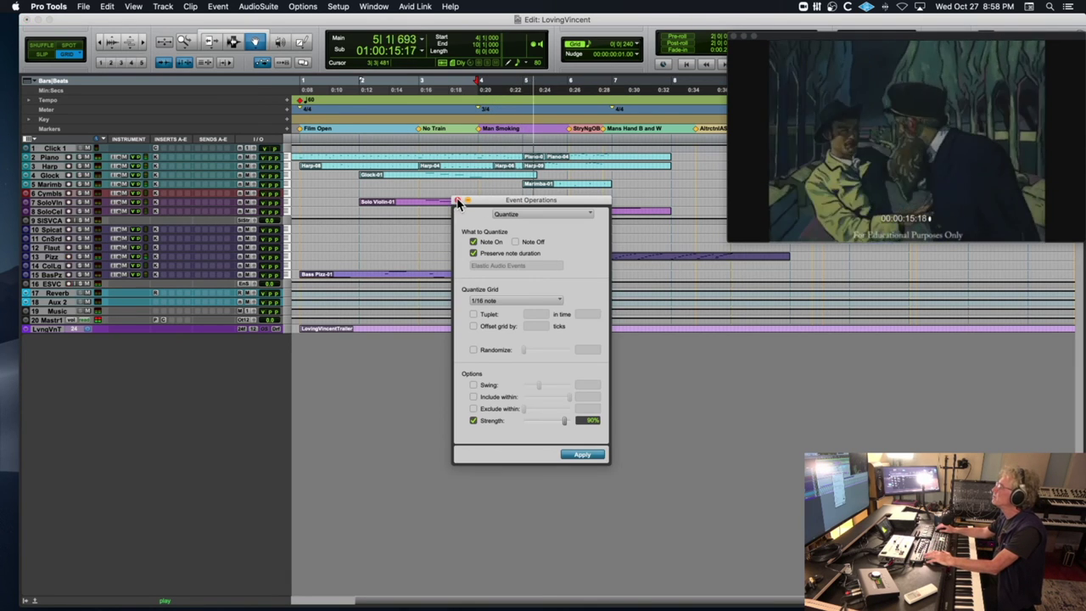
{"action": "left_click", "coordinate": [459, 201]}
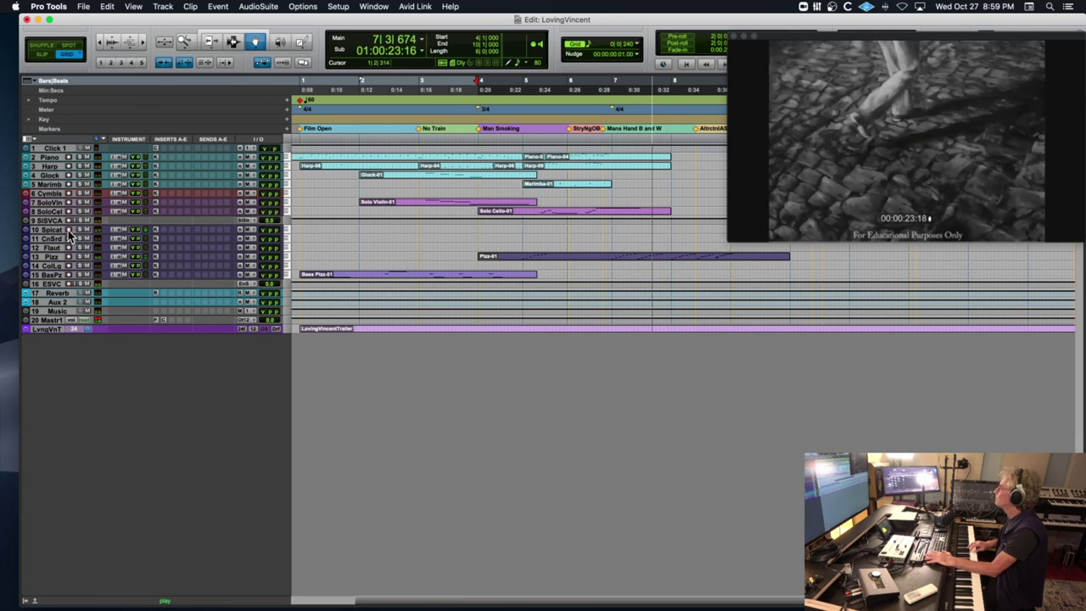
Record a part on the Spicatto track from 4|1|000 and trim the clip's start to 7|1|000
{"action": "key", "text": "space"}
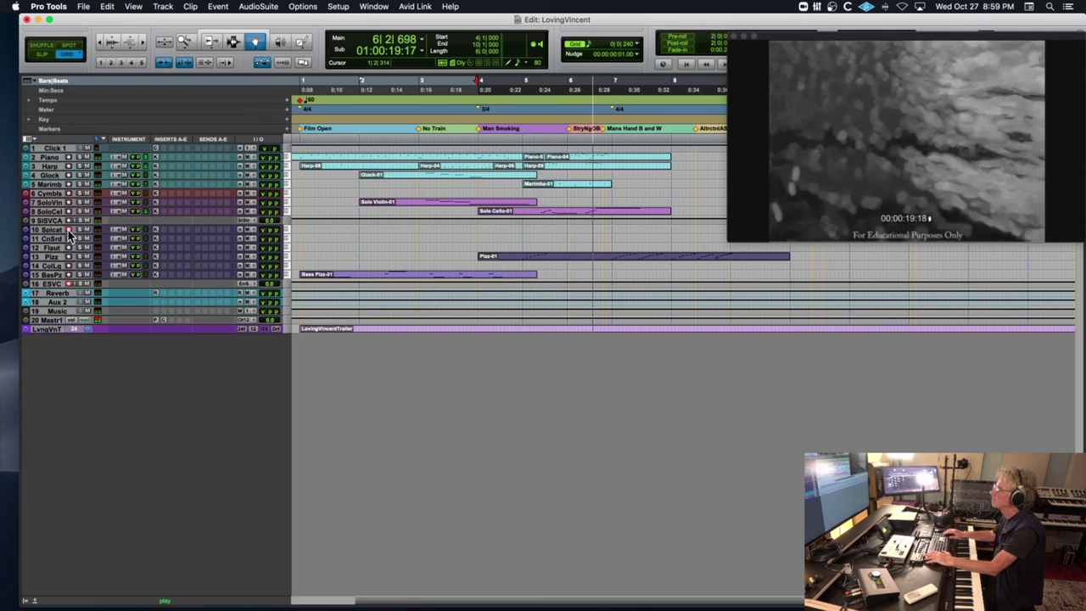
{"action": "key", "text": "super+space"}
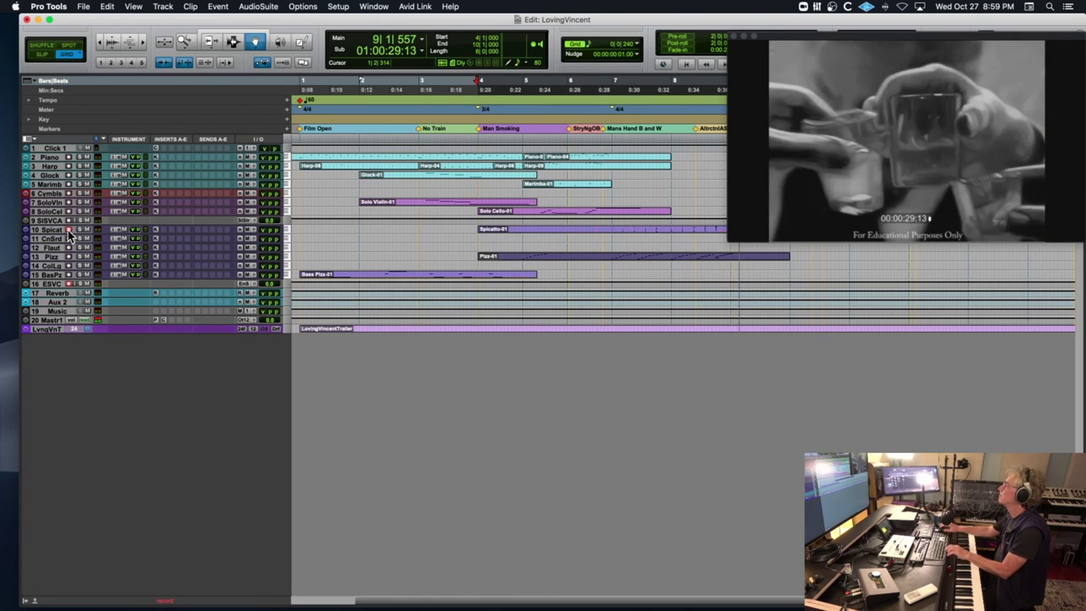
{"action": "key", "text": "space"}
Open the Spicatto-01 clip in the MIDI Editor and quantize its notes to 1/16 notes at 90% strength
{"action": "double_click", "coordinate": [669, 234]}
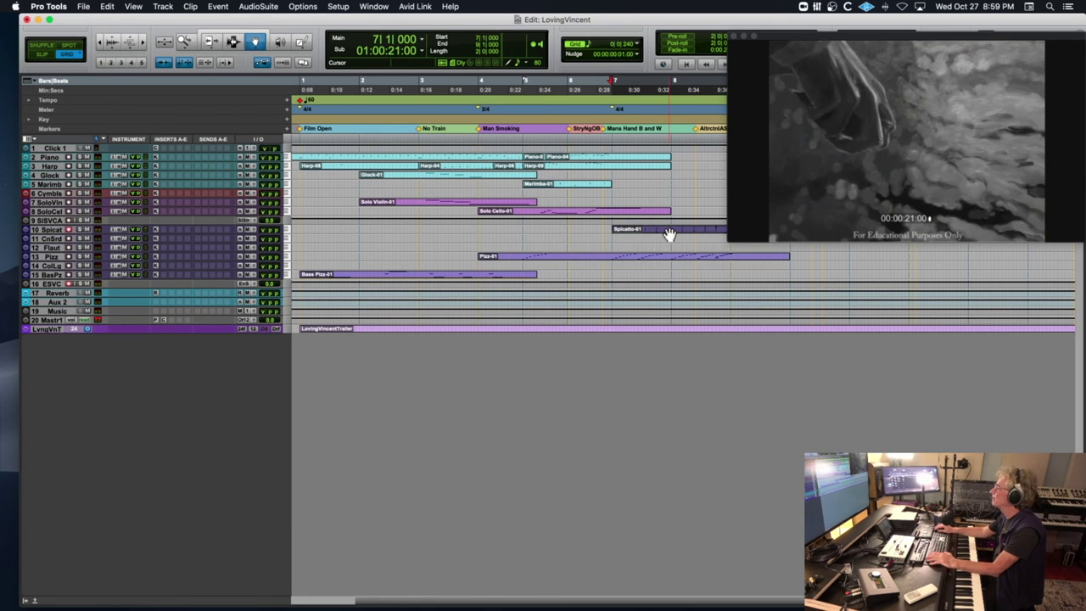
{"action": "key", "text": "space"}
{"action": "key", "text": "space"}
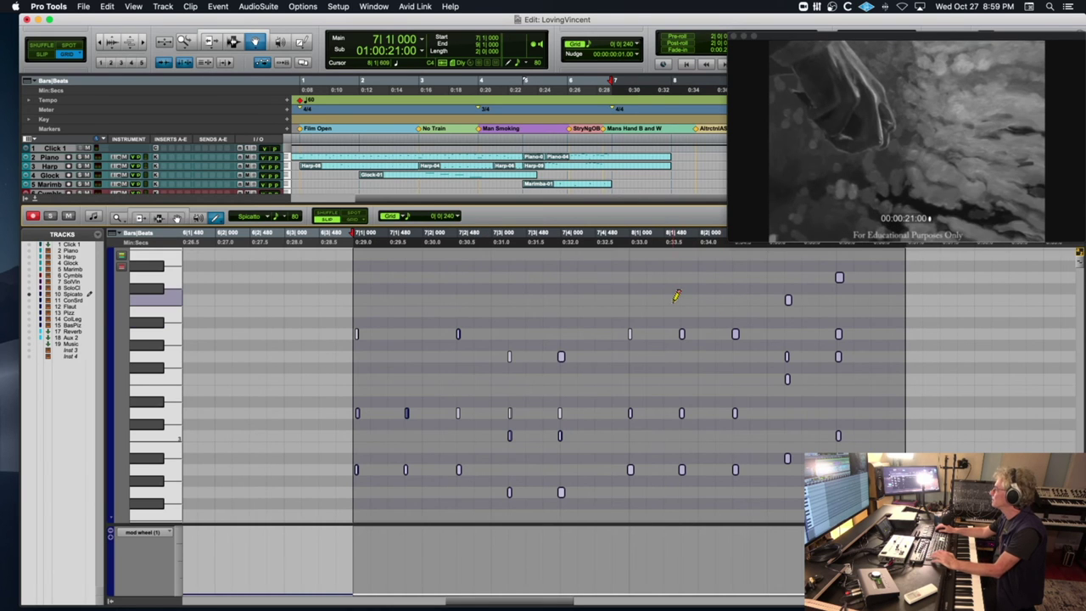
{"action": "left_click_drag", "start_coordinate": [334, 240], "coordinate": [889, 273]}
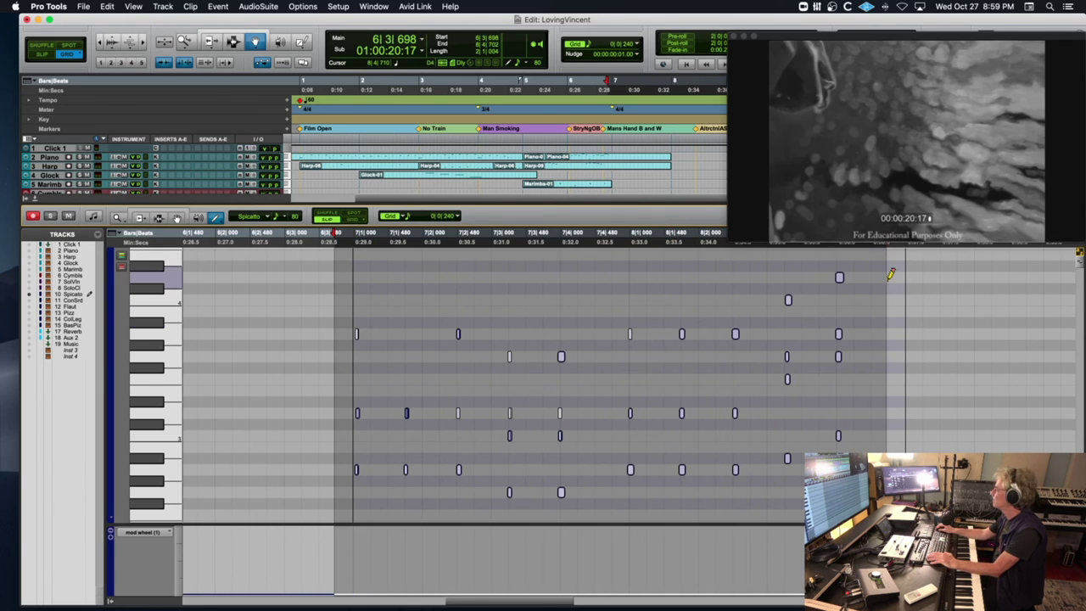
{"action": "key", "text": "alt+0"}
{"action": "key", "text": "space"}
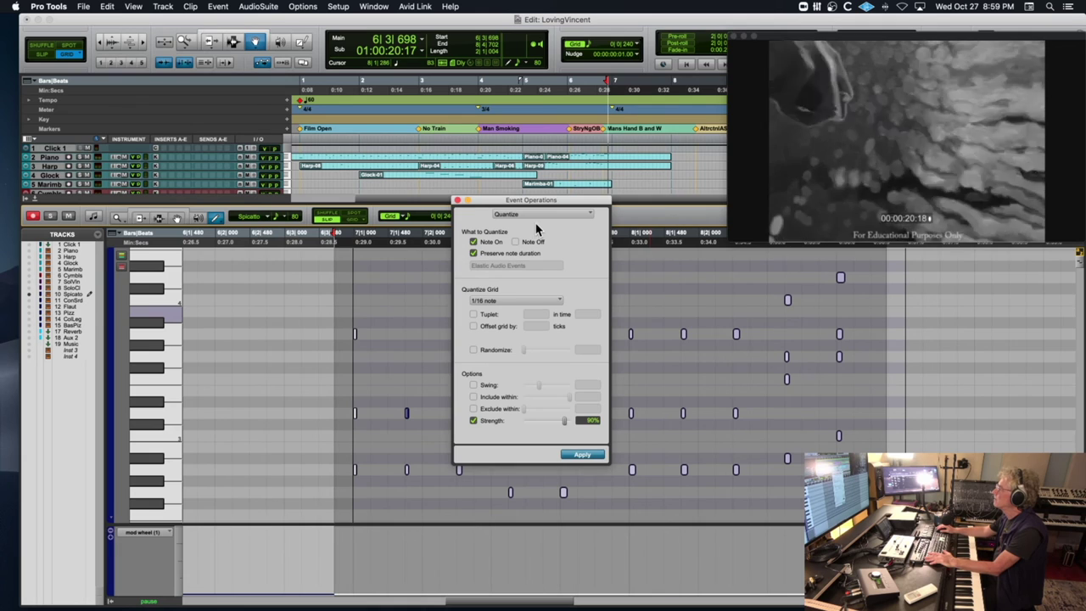
{"action": "left_click", "coordinate": [457, 201]}
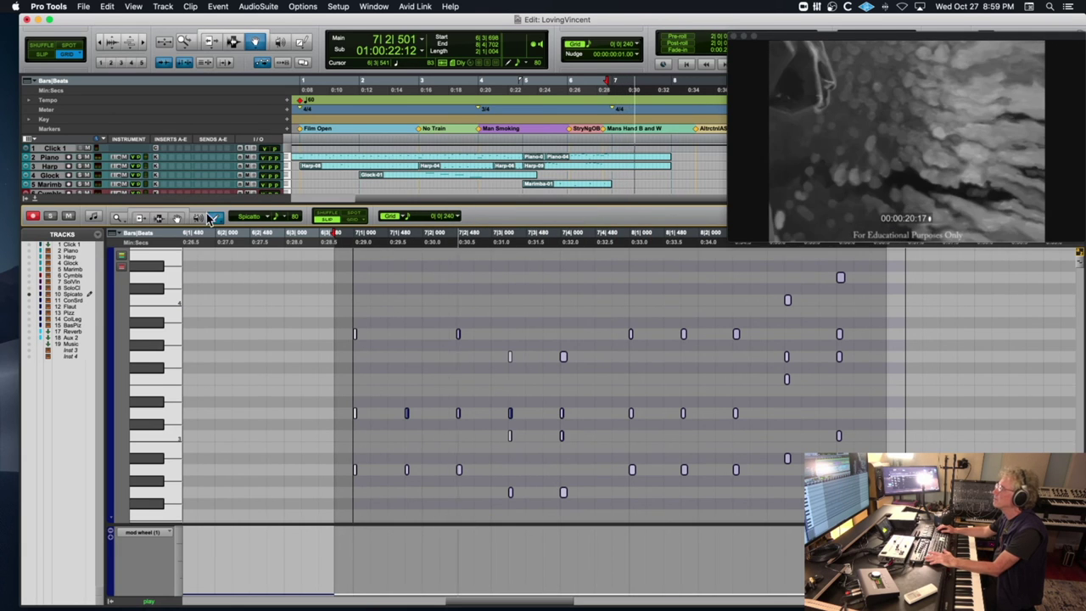
Copy the Spicatto clip's second D3 note up to A3 at 7|1|720 and play the part from 6|3|541
{"action": "left_click", "coordinate": [436, 317]}
{"action": "left_click_drag", "start_coordinate": [408, 414], "coordinate": [406, 334]}
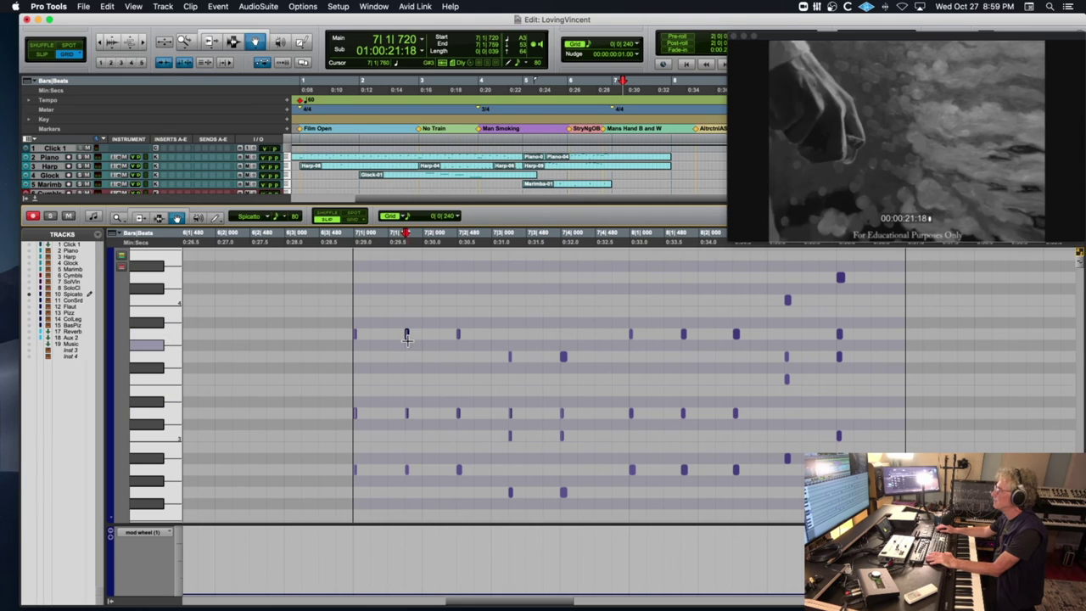
{"action": "left_click", "coordinate": [322, 242]}
{"action": "key", "text": "space"}
{"action": "left_click", "coordinate": [34, 197]}
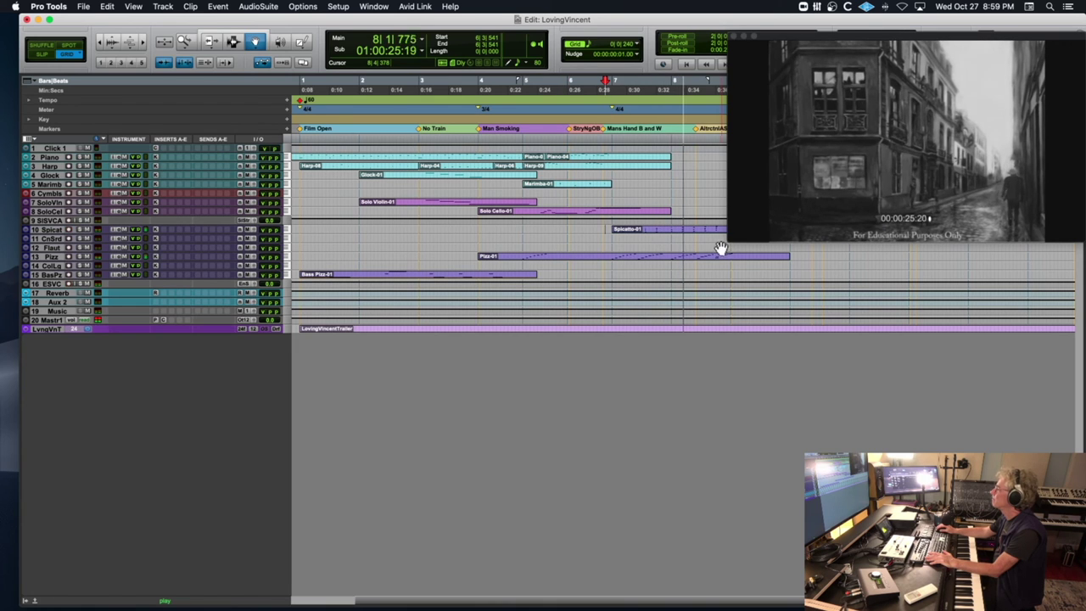
{"action": "key", "text": "space"}
Raise the first two A2 notes of bar 8 in the Spicatto clip to C3 and play from 6|3|808
{"action": "double_click", "coordinate": [664, 231]}
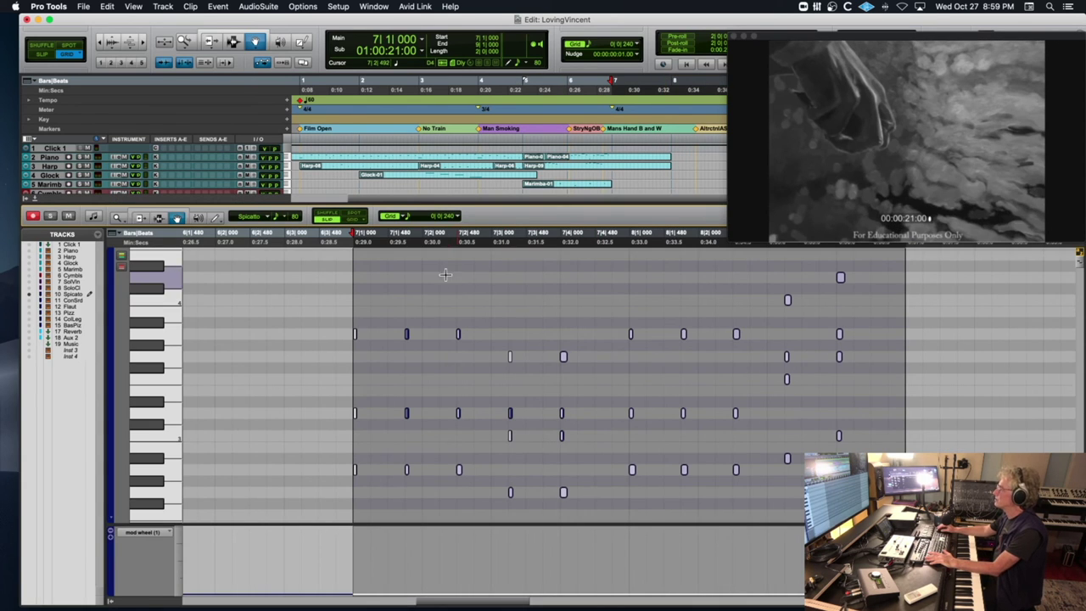
{"action": "left_click", "coordinate": [618, 302]}
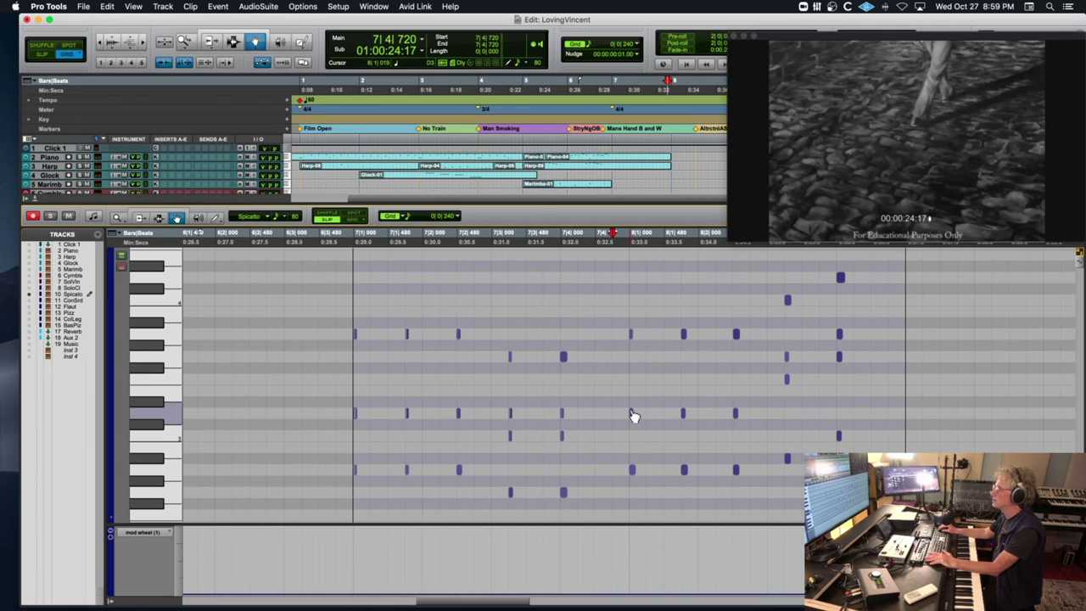
{"action": "left_click", "coordinate": [632, 472]}
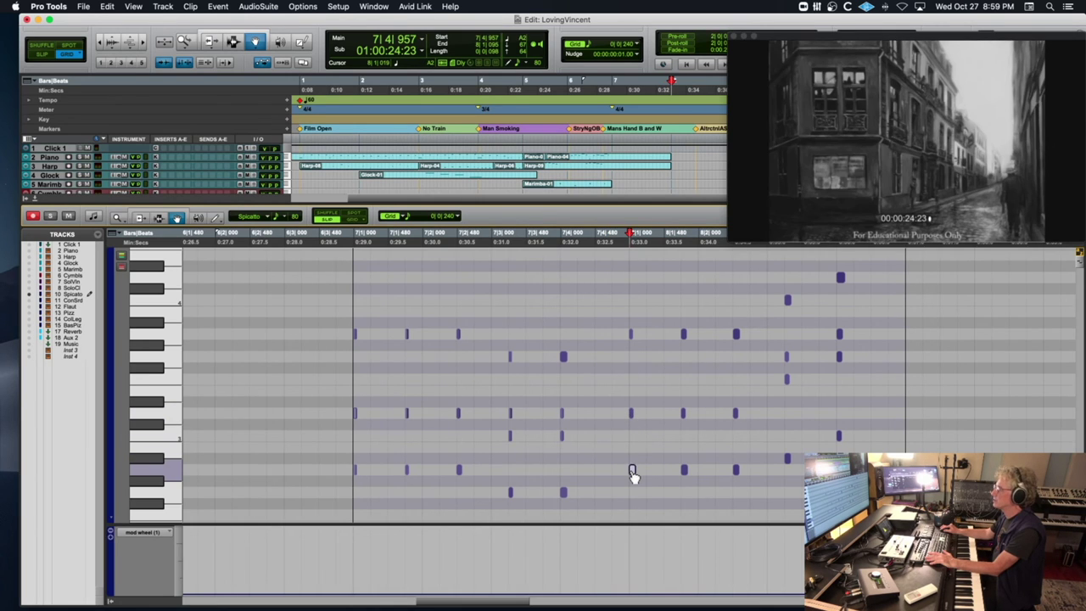
{"action": "left_click_drag", "start_coordinate": [633, 473], "coordinate": [634, 438]}
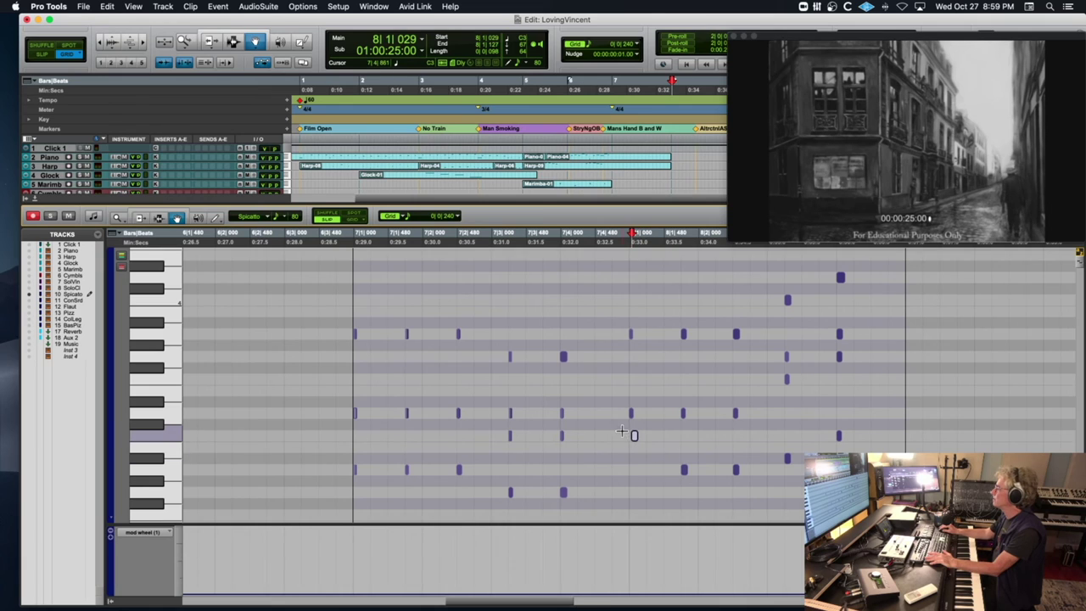
{"action": "left_click_drag", "start_coordinate": [632, 439], "coordinate": [686, 442]}
{"action": "left_click", "coordinate": [342, 242]}
{"action": "key", "text": "space"}
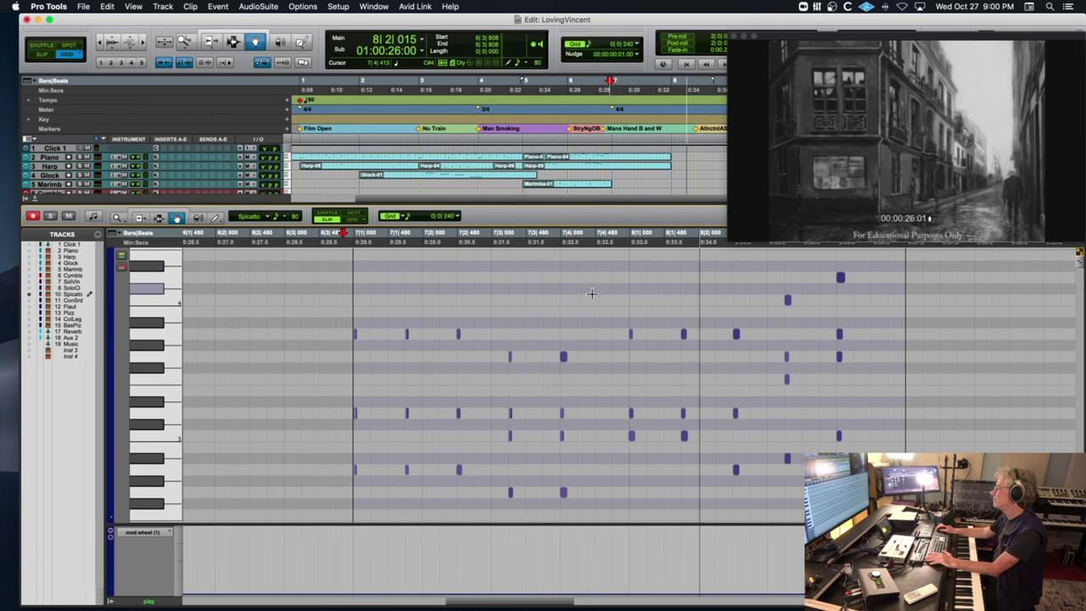
{"action": "key", "text": "space"}
Raise the first two A3 notes of bar 8 to C4, play them back and close the MIDI Editor
{"action": "left_click_drag", "start_coordinate": [626, 328], "coordinate": [632, 302]}
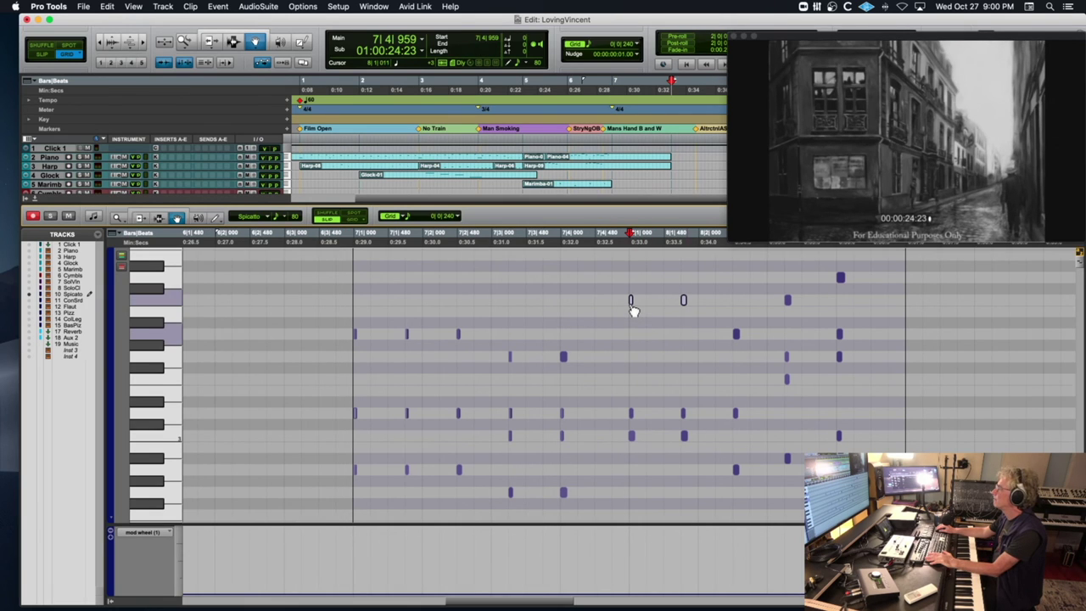
{"action": "key", "text": "space"}
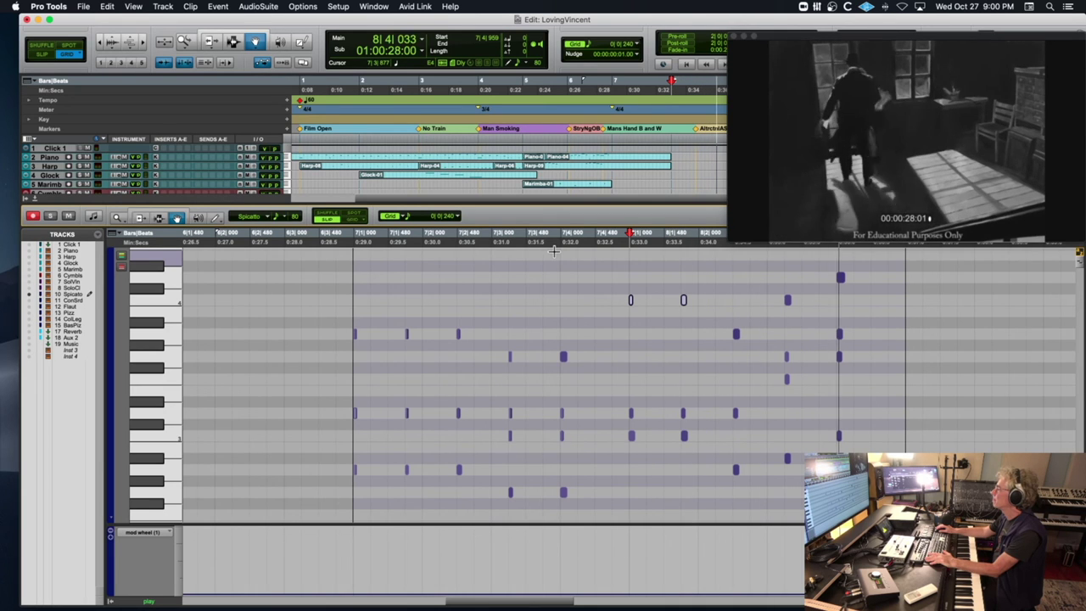
{"action": "key", "text": "space"}
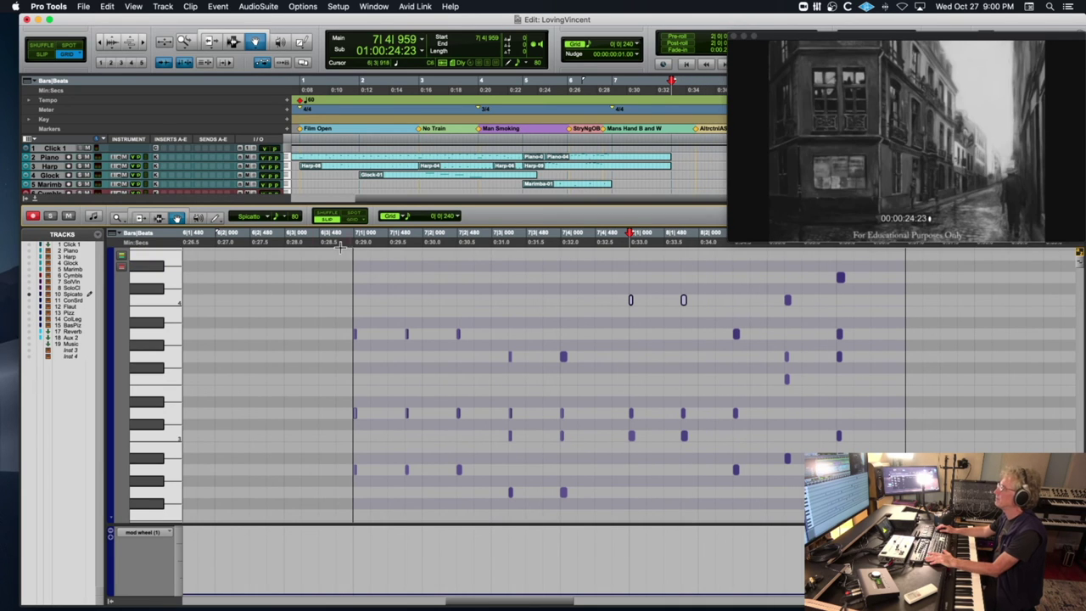
{"action": "left_click", "coordinate": [37, 202]}
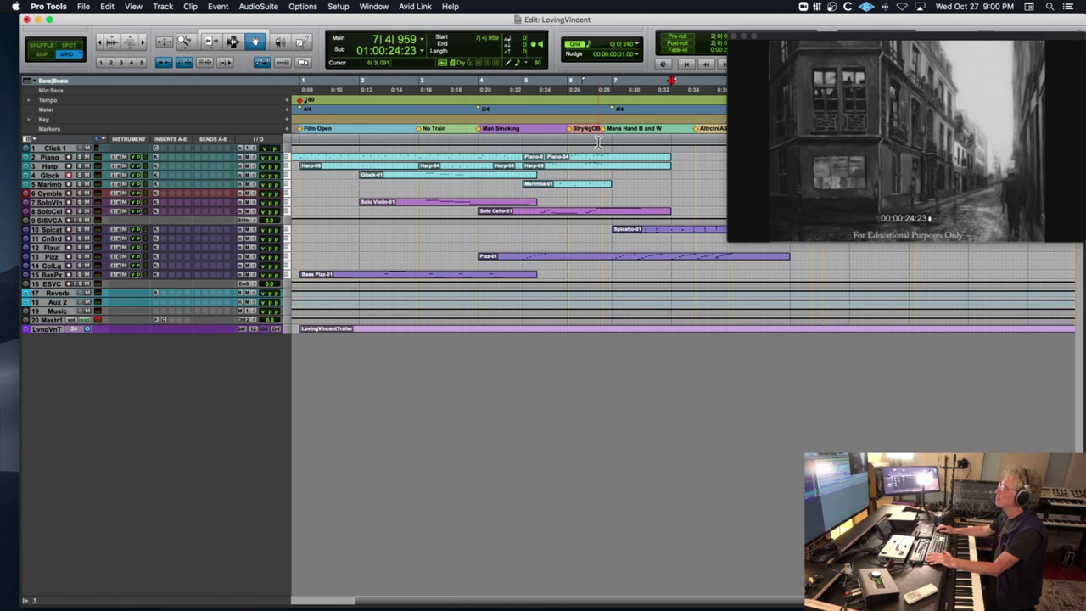
Play the scene from 6|3|480 and again from 5|3|480 to hear the current arrangement against the picture
{"action": "key", "text": "space"}
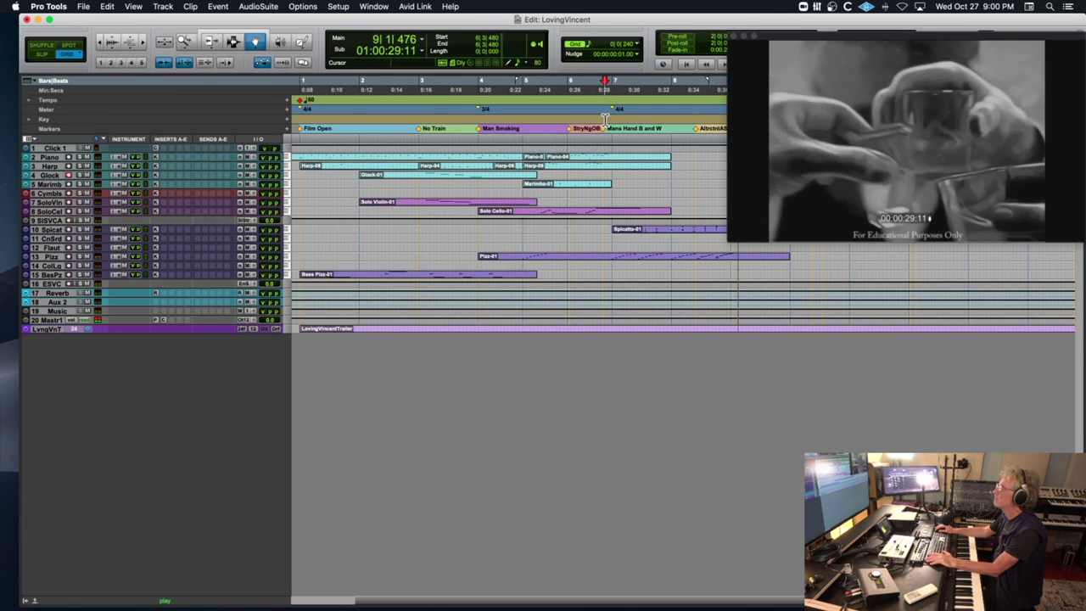
{"action": "key", "text": "space"}
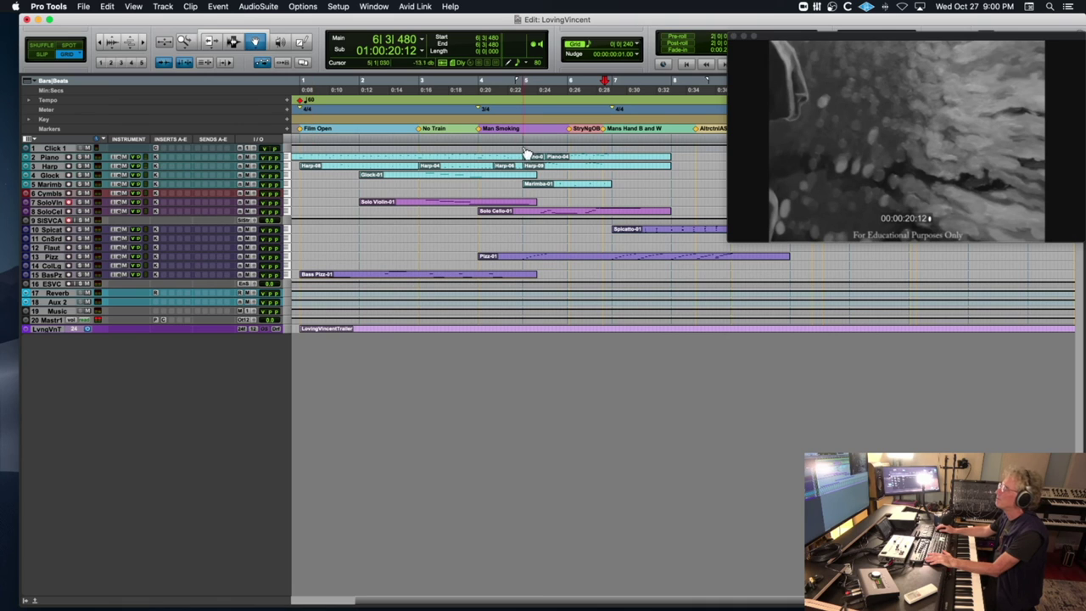
{"action": "key", "text": "space"}
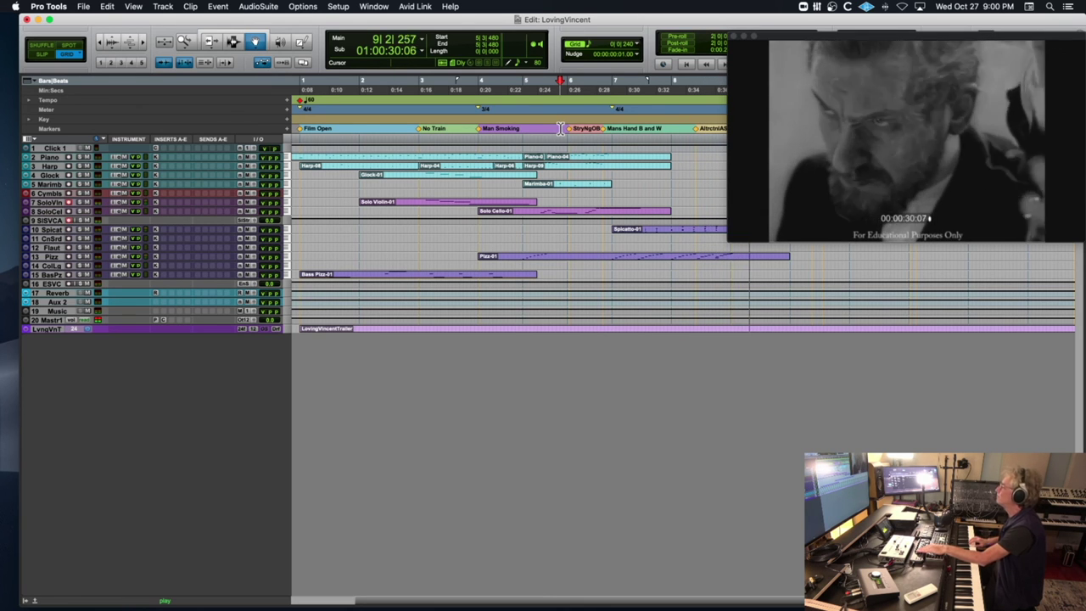
{"action": "key", "text": "space"}
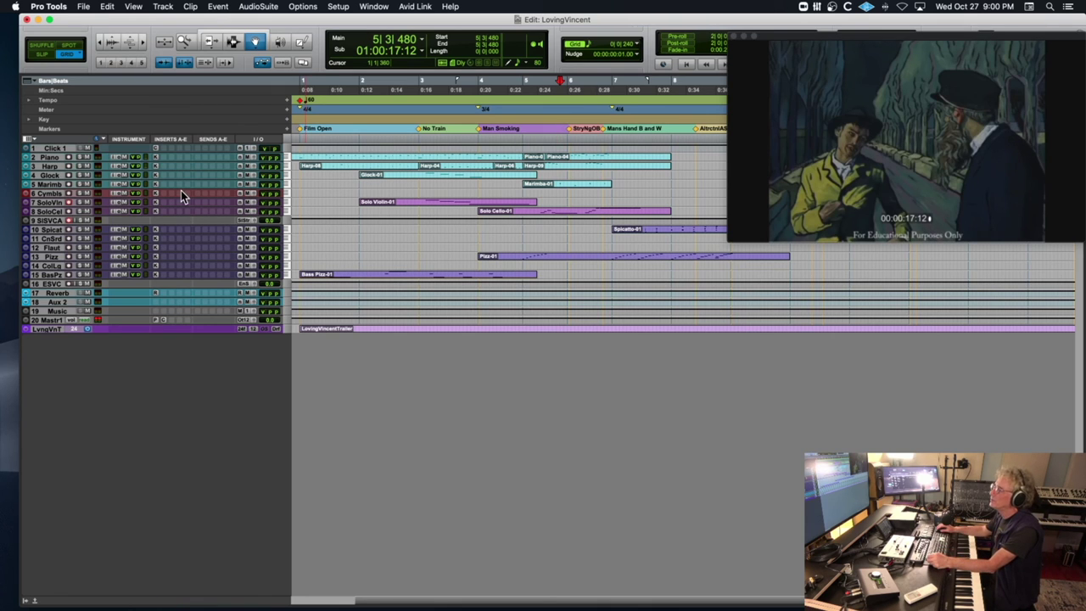
Record-enable the Col Leg track, record a take from 5|3|480 and undo it
{"action": "left_click", "coordinate": [68, 265]}
{"action": "scroll", "coordinate": [68, 266], "scroll_direction": "left", "scroll_amount": 2}
{"action": "key", "text": "super+space"}
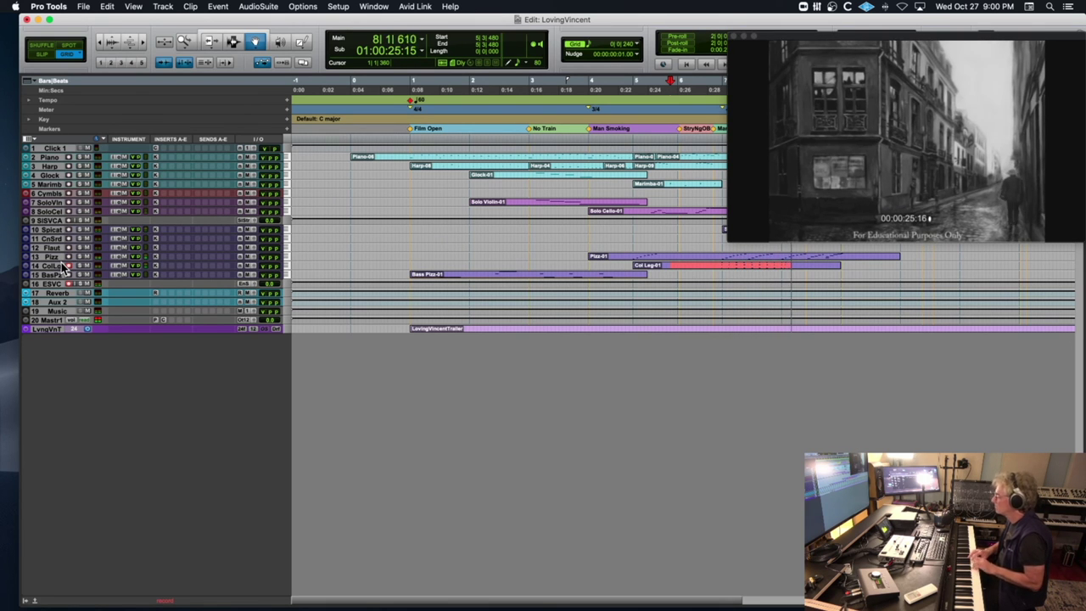
{"action": "key", "text": "space"}
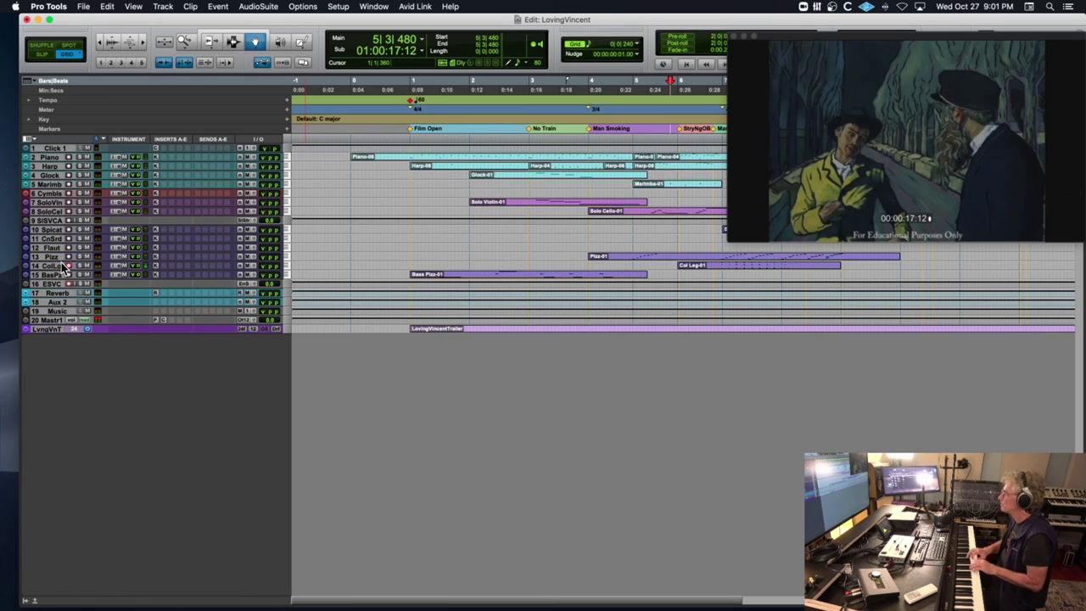
{"action": "key", "text": "super+z"}
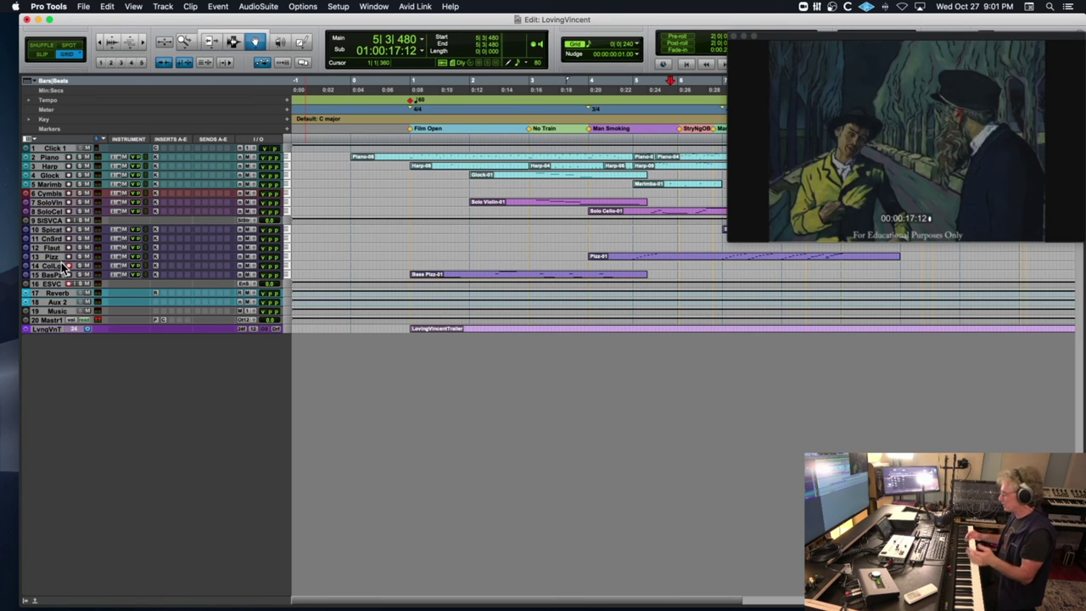
Record the Col Leg part again from 5|3|480, redoing the short take with one that runs to the end of bar 8
{"action": "key", "text": "KP_3"}
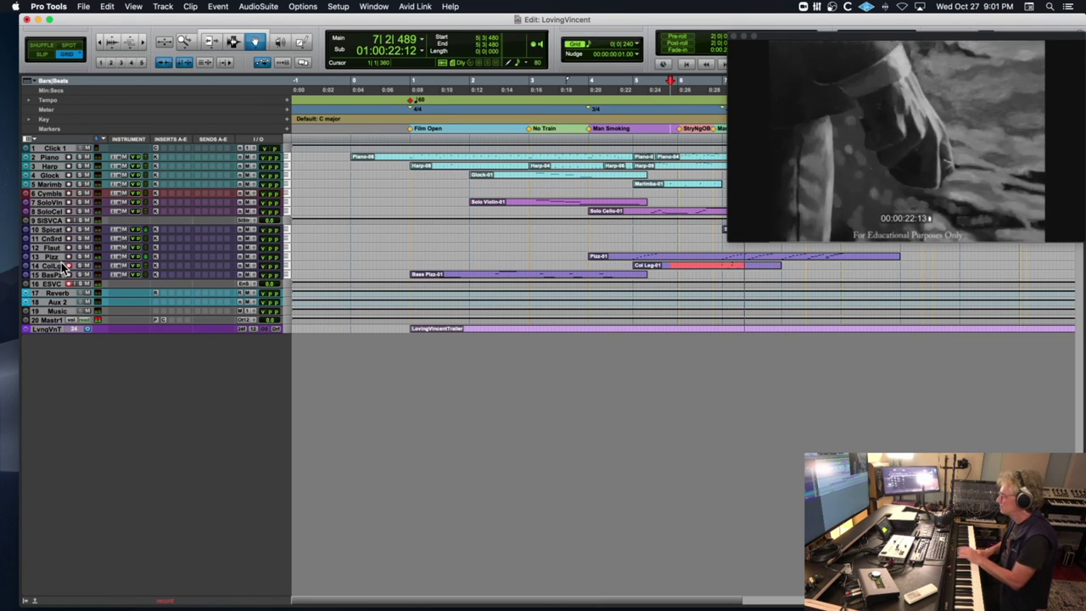
{"action": "key", "text": "space"}
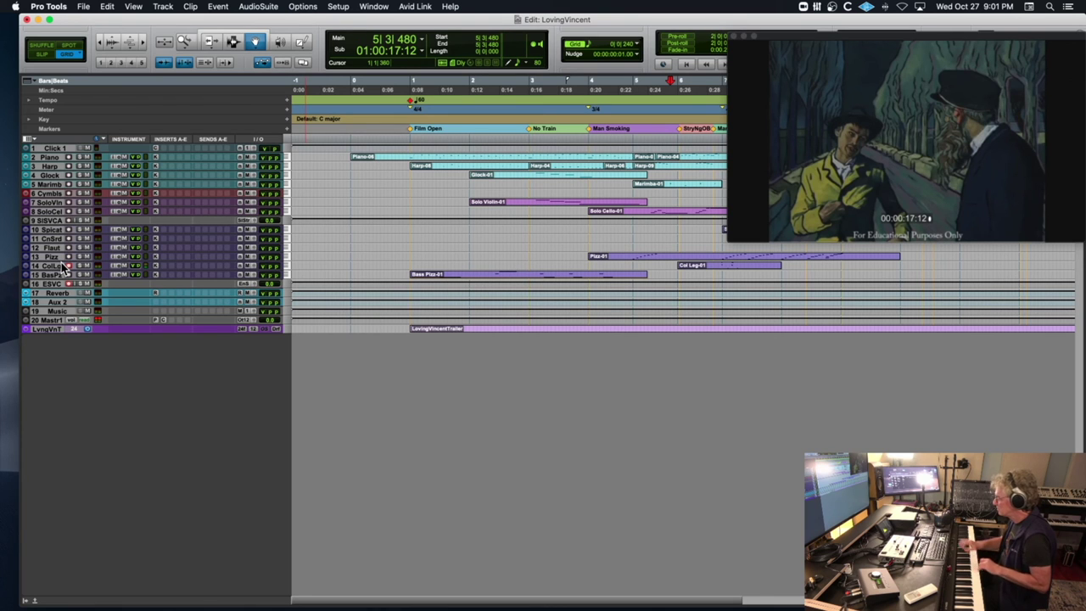
{"action": "key", "text": "super+space"}
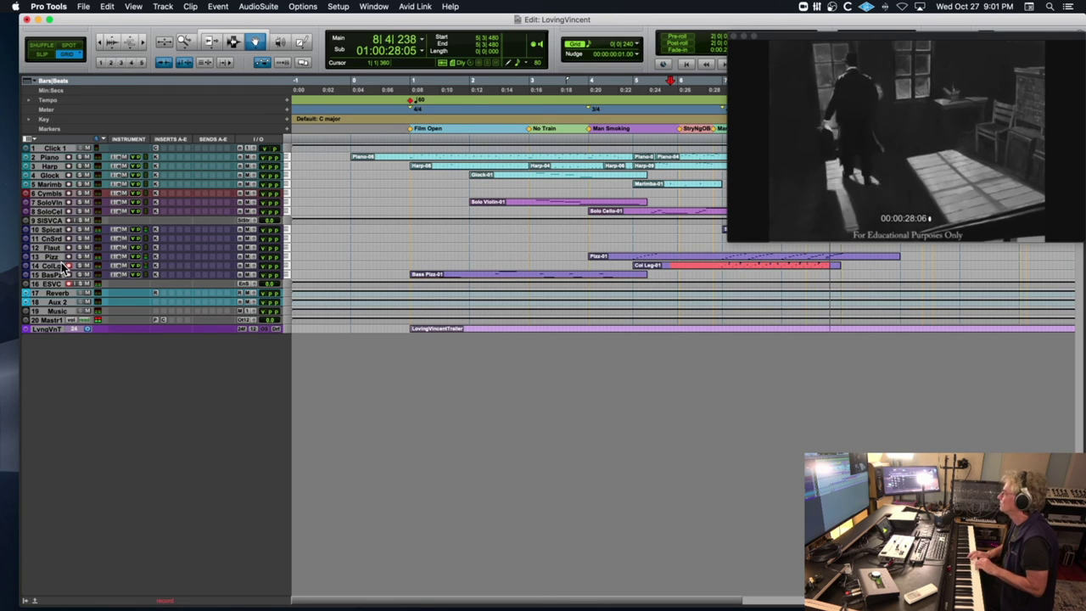
{"action": "key", "text": "space"}
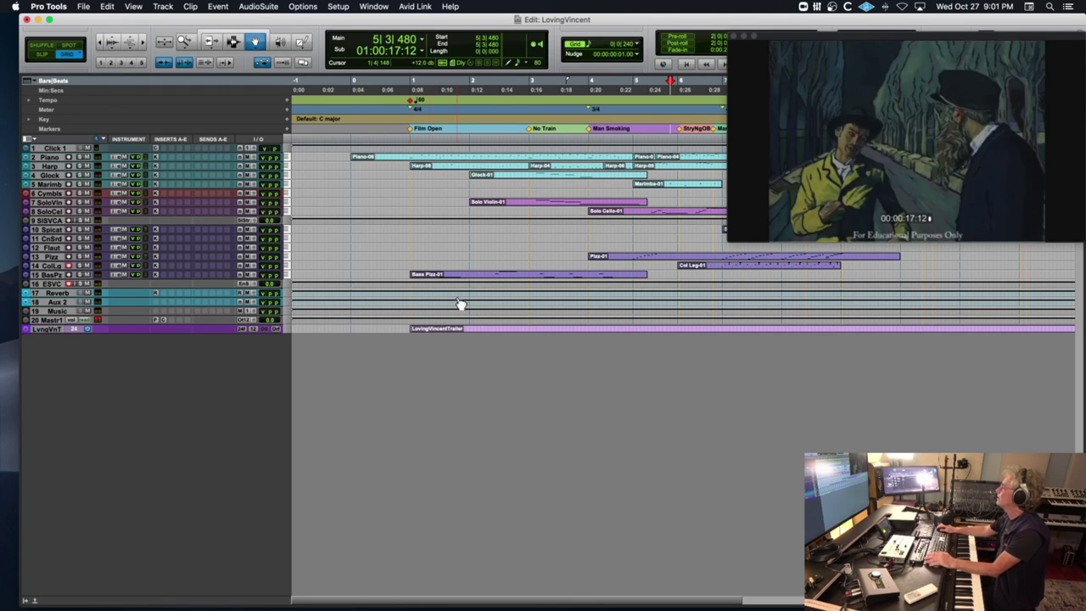
Quantize the Col Leg-01 clip to 1/16 notes at 90% strength and open it in the MIDI Editor
{"action": "left_click", "coordinate": [735, 262]}
{"action": "left_click", "coordinate": [739, 269]}
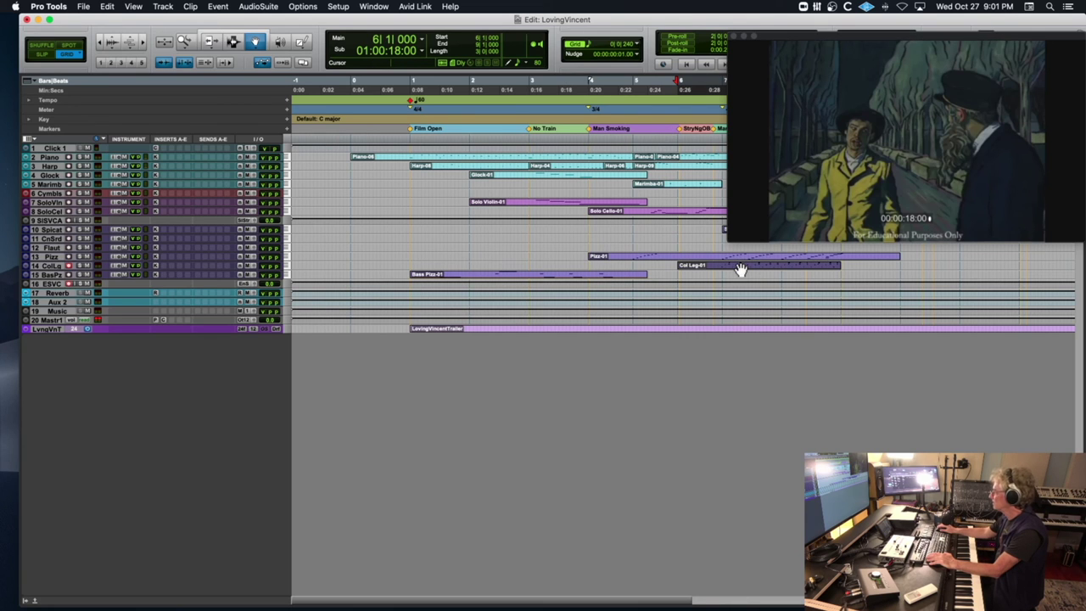
{"action": "key", "text": "alt+0"}
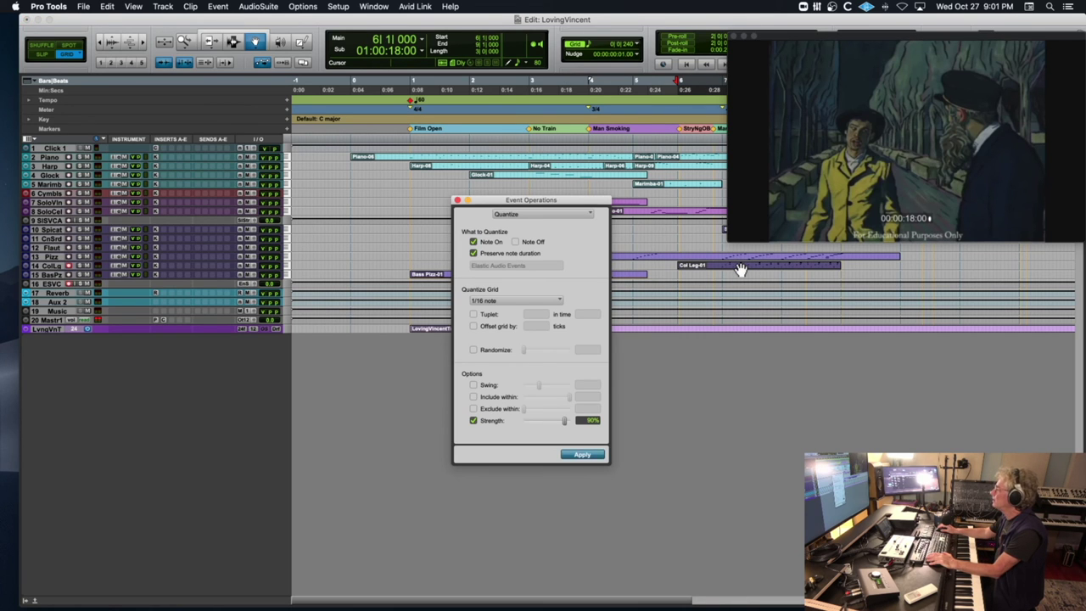
{"action": "double_click", "coordinate": [740, 270]}
{"action": "left_click", "coordinate": [458, 201]}
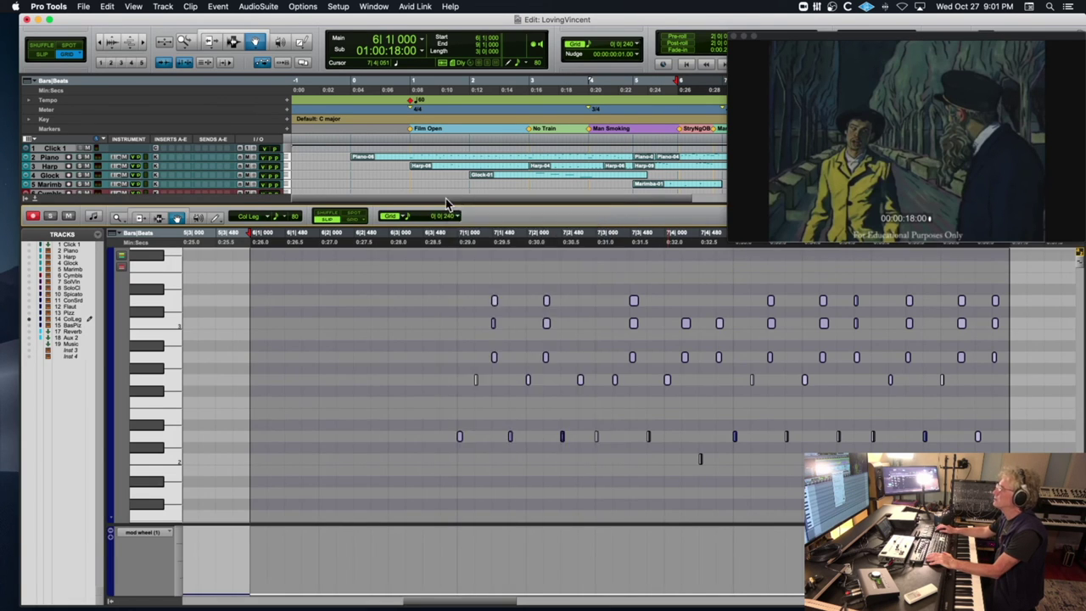
Play the Col Leg clip from 6|2|596, select its low notes after the first D2, and replay from that first D2 note
{"action": "left_click", "coordinate": [365, 242]}
{"action": "key", "text": "space"}
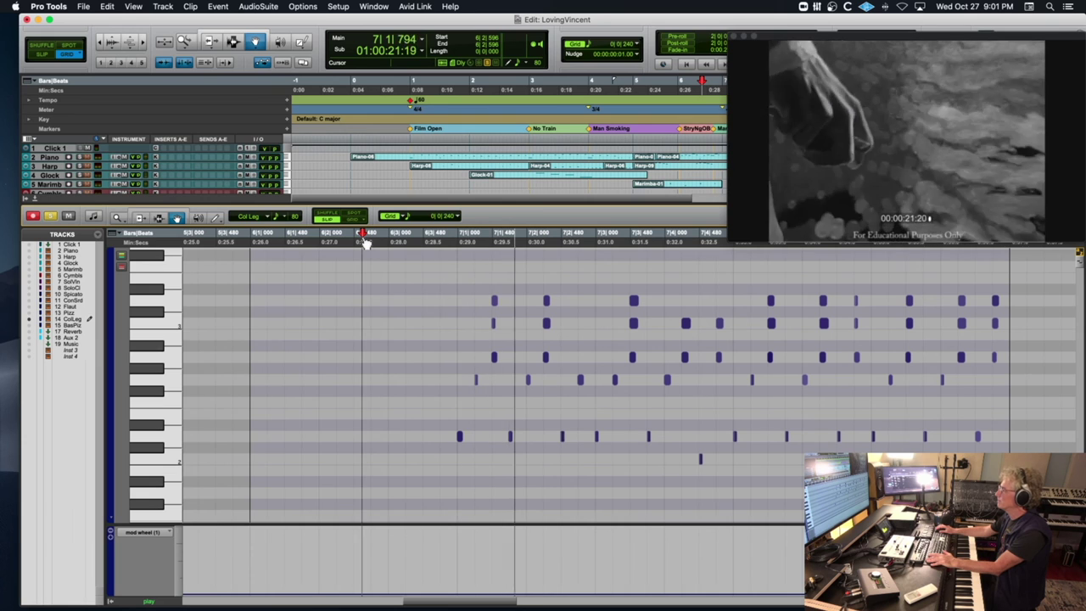
{"action": "key", "text": "space"}
{"action": "left_click_drag", "start_coordinate": [464, 418], "coordinate": [1008, 450]}
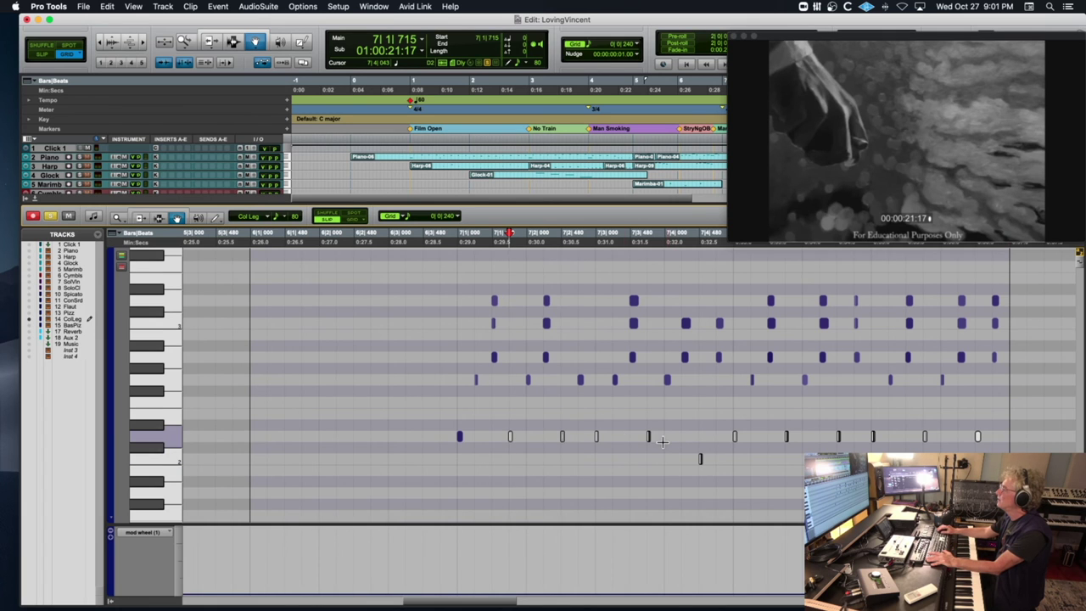
{"action": "left_click", "coordinate": [468, 440]}
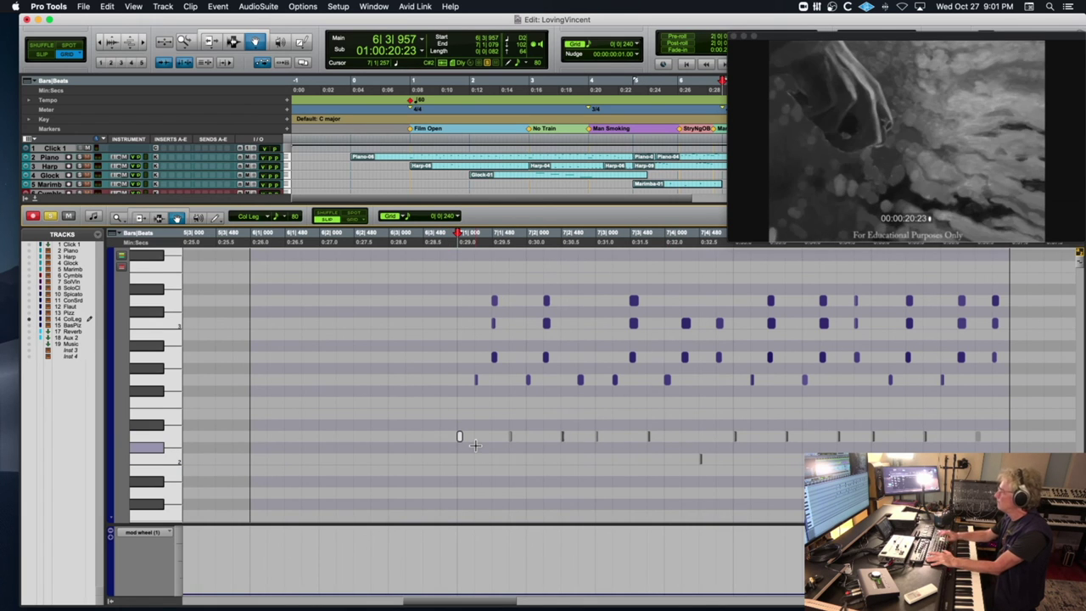
{"action": "key", "text": "space"}
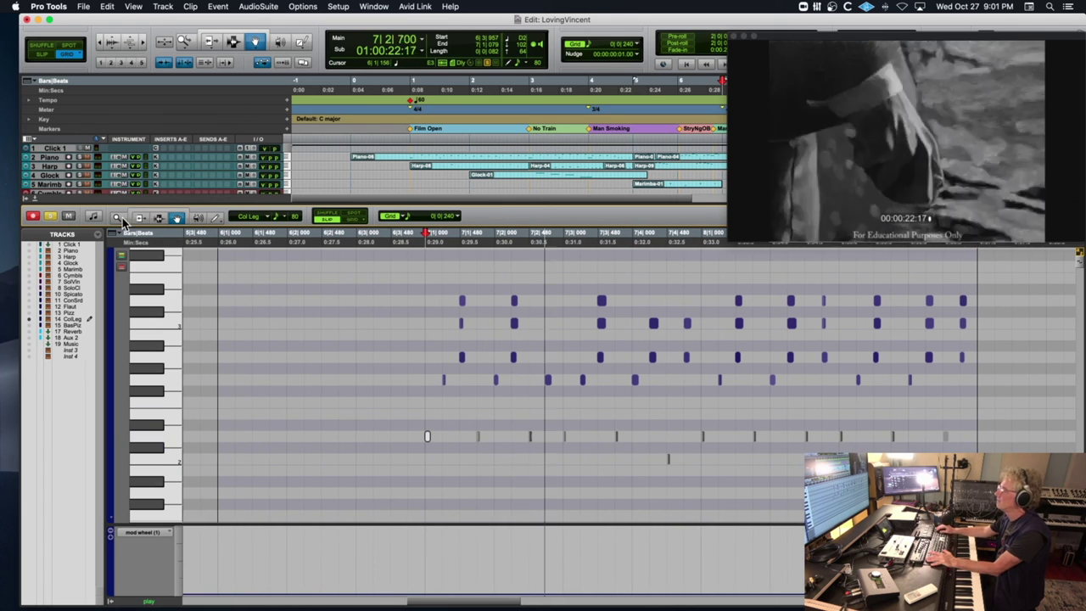
Close the MIDI Editor and play the Pizz, Col Leg and Spicatto tracks soloed together from 6|3|957
{"action": "left_click", "coordinate": [34, 197]}
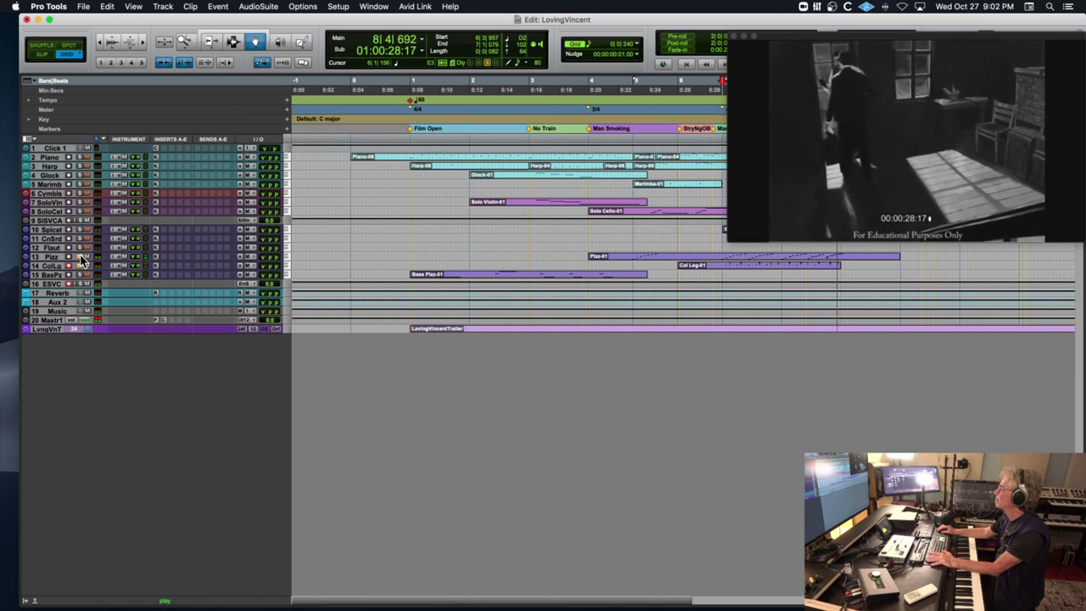
{"action": "key", "text": "space"}
{"action": "key", "text": "space"}
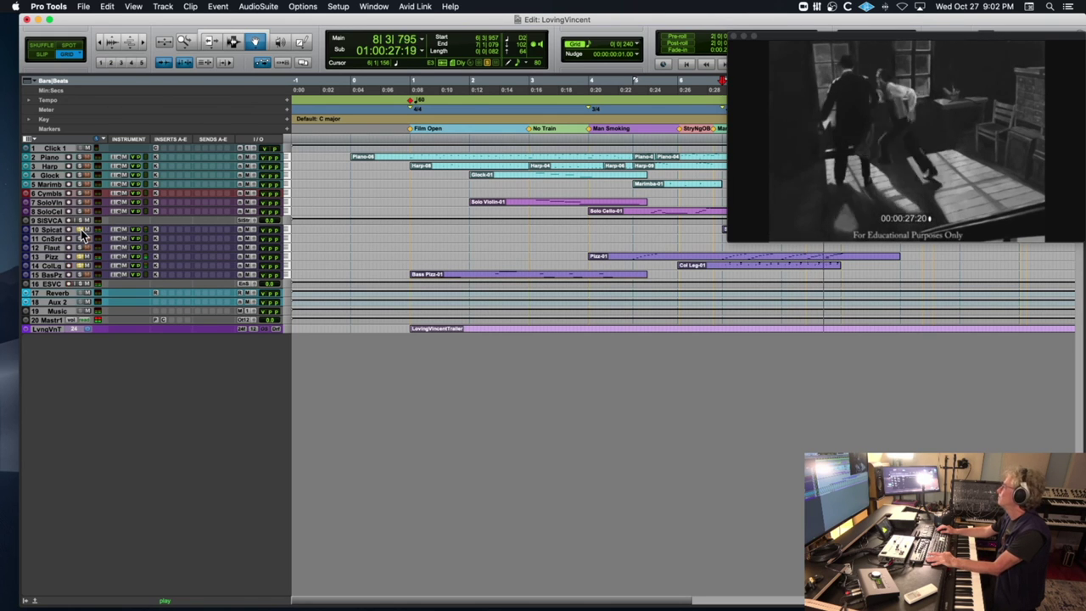
{"action": "key", "text": "space"}
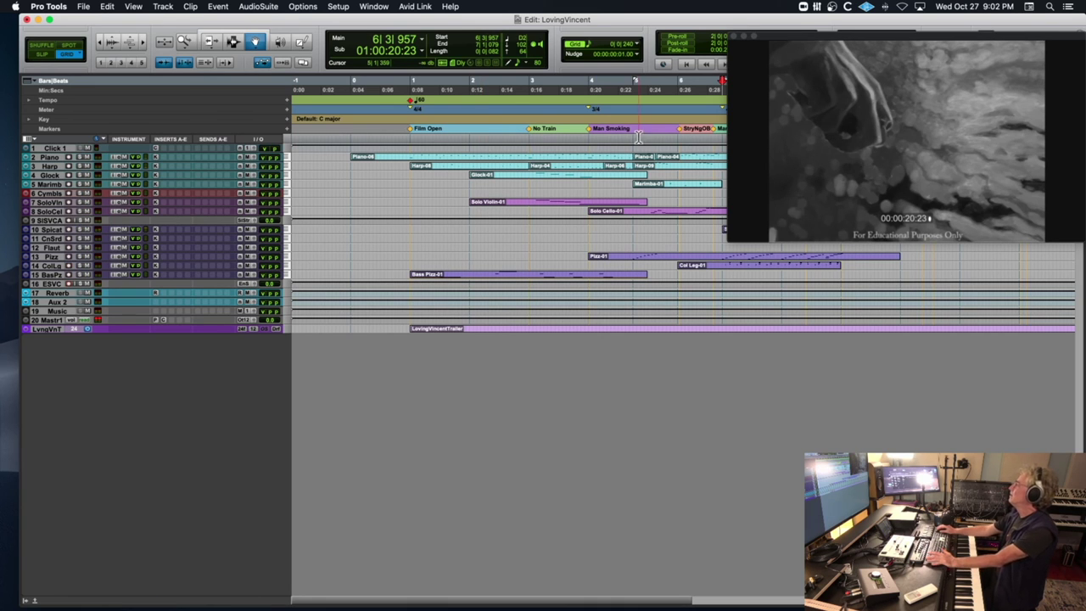
Move the video window below the rulers to uncover the later bars and switch to the Mix window
{"action": "left_click_drag", "start_coordinate": [795, 38], "coordinate": [745, 260]}
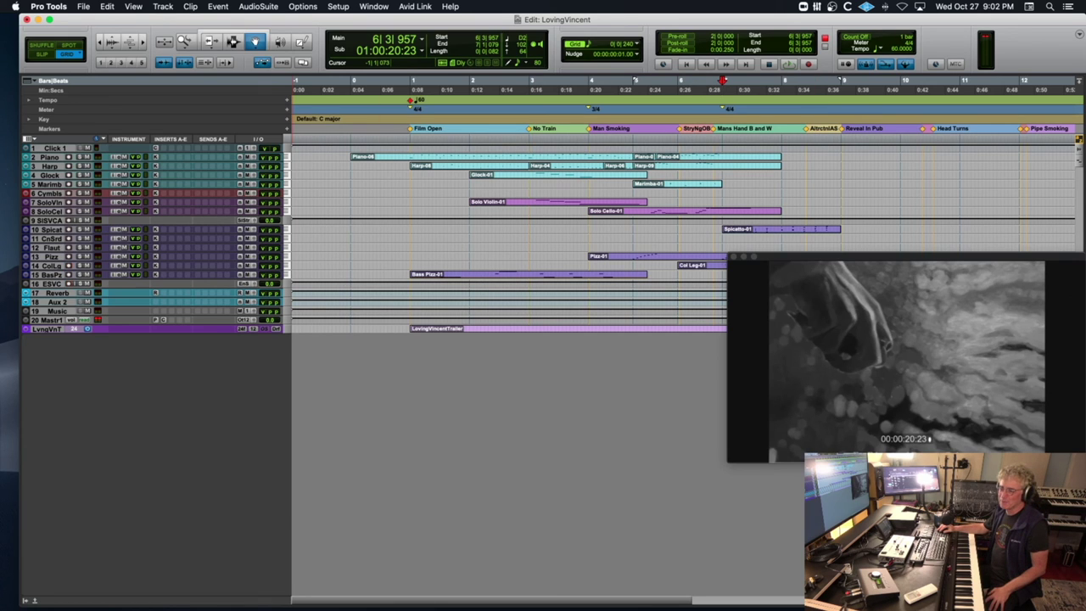
{"action": "key", "text": "super+="}
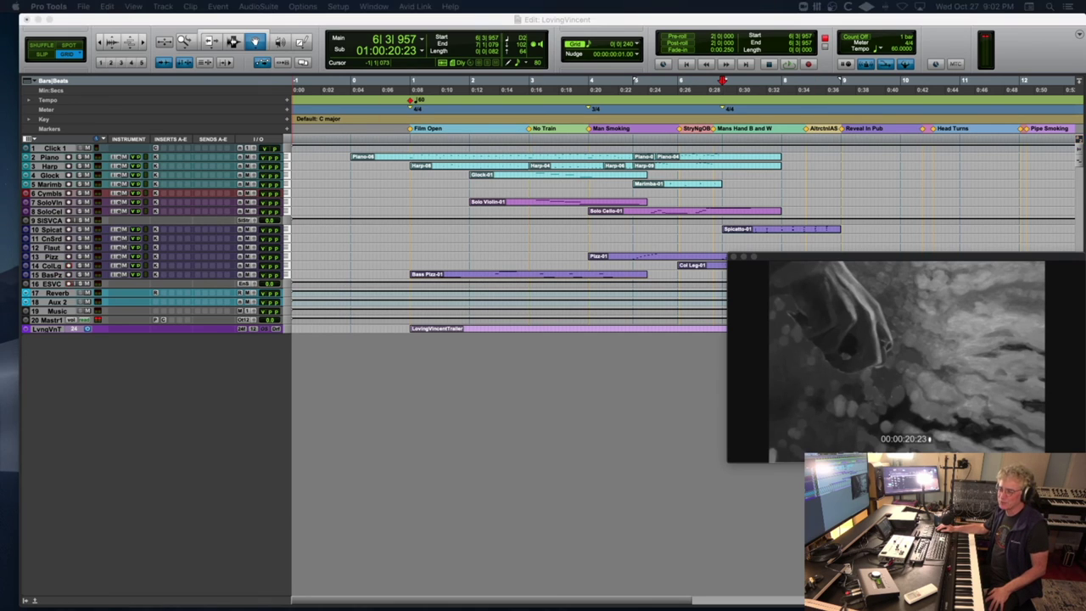